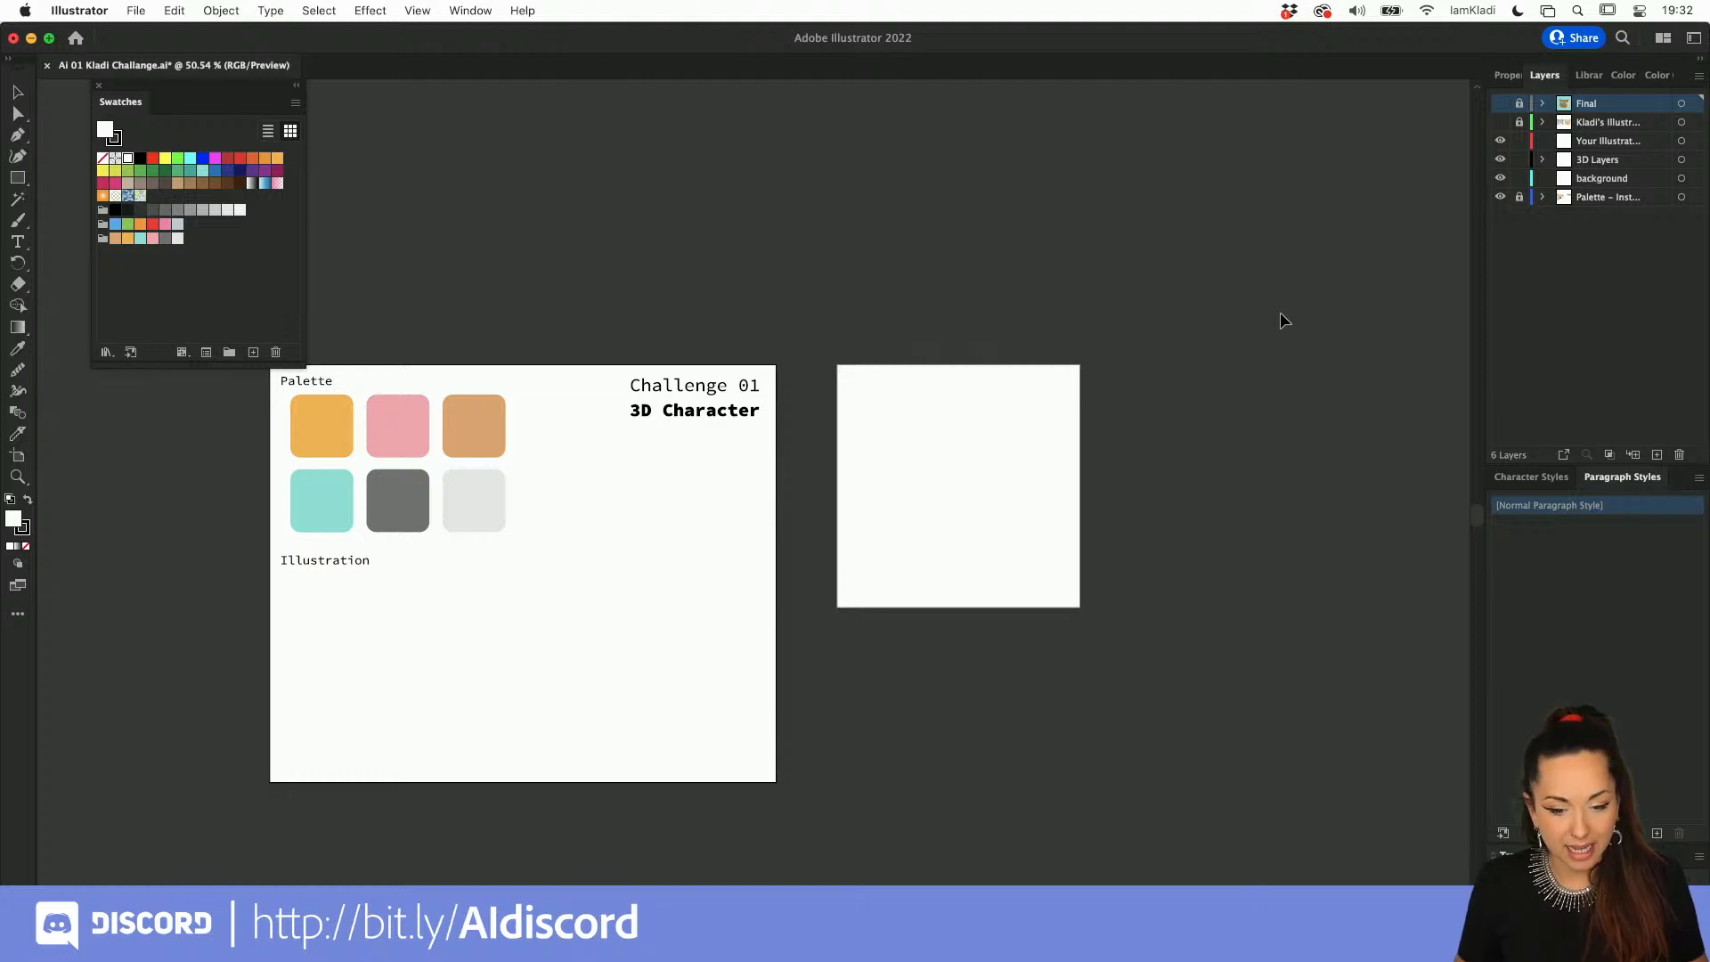
Step: Close the floating Swatches panel and look through the list of available panels without changing any
left_click(98, 86)
scroll(356, 309, "up", 3)
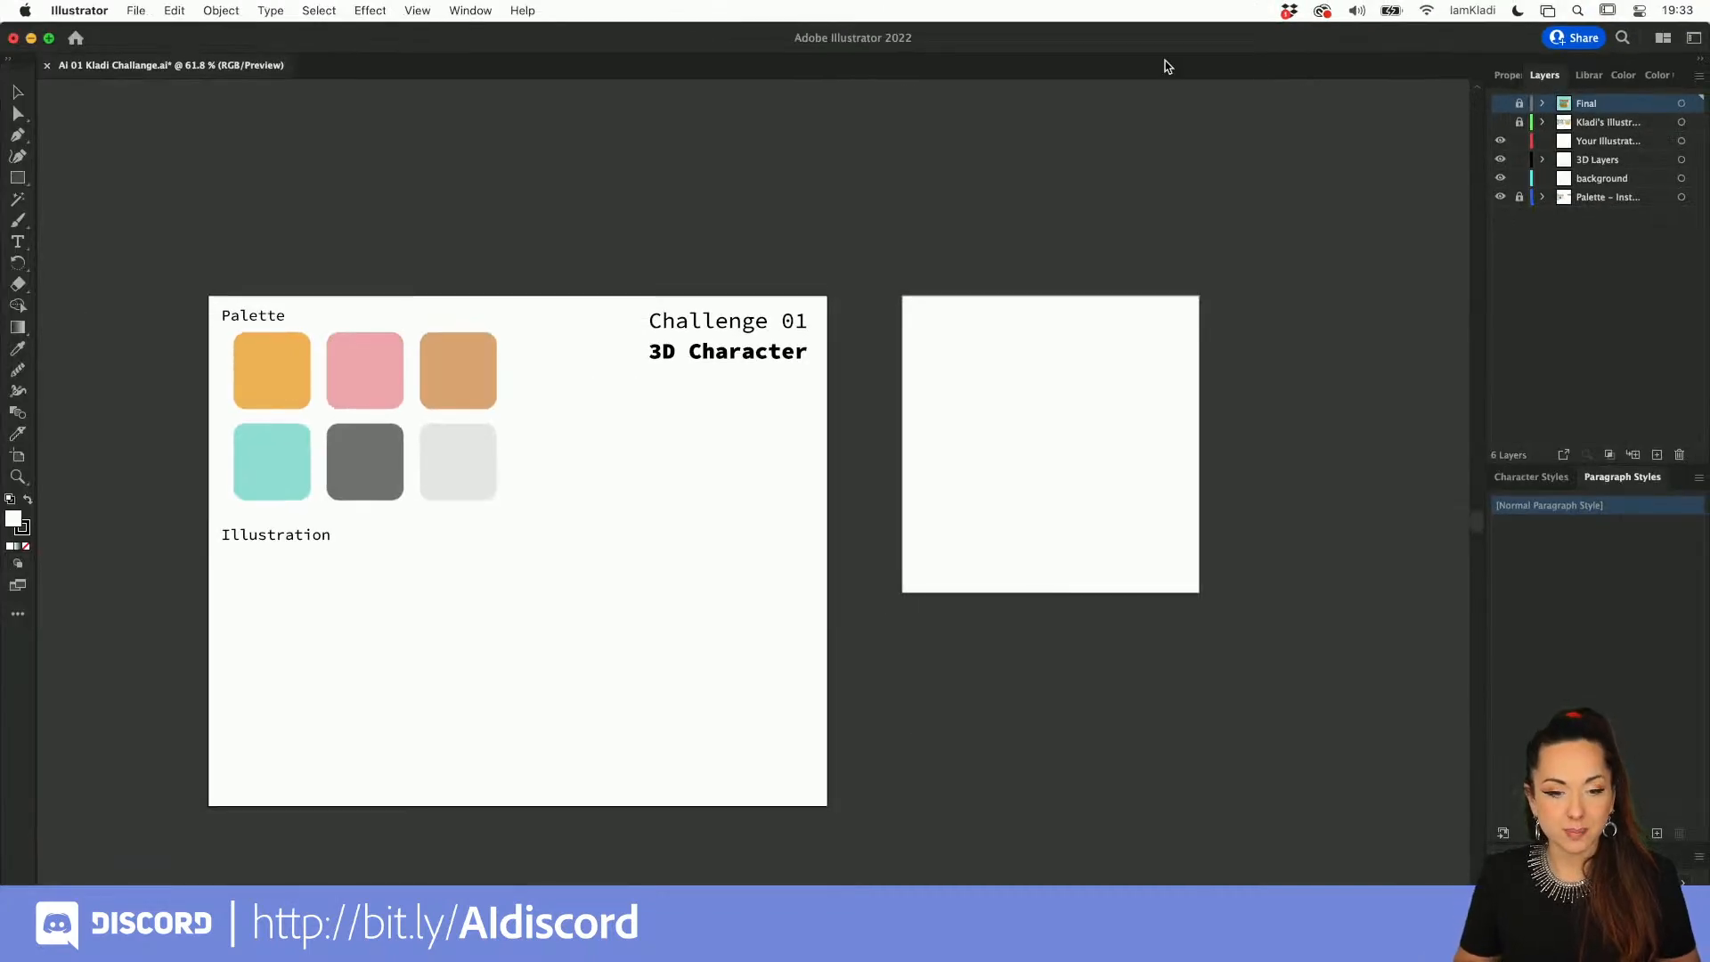
left_click(472, 12)
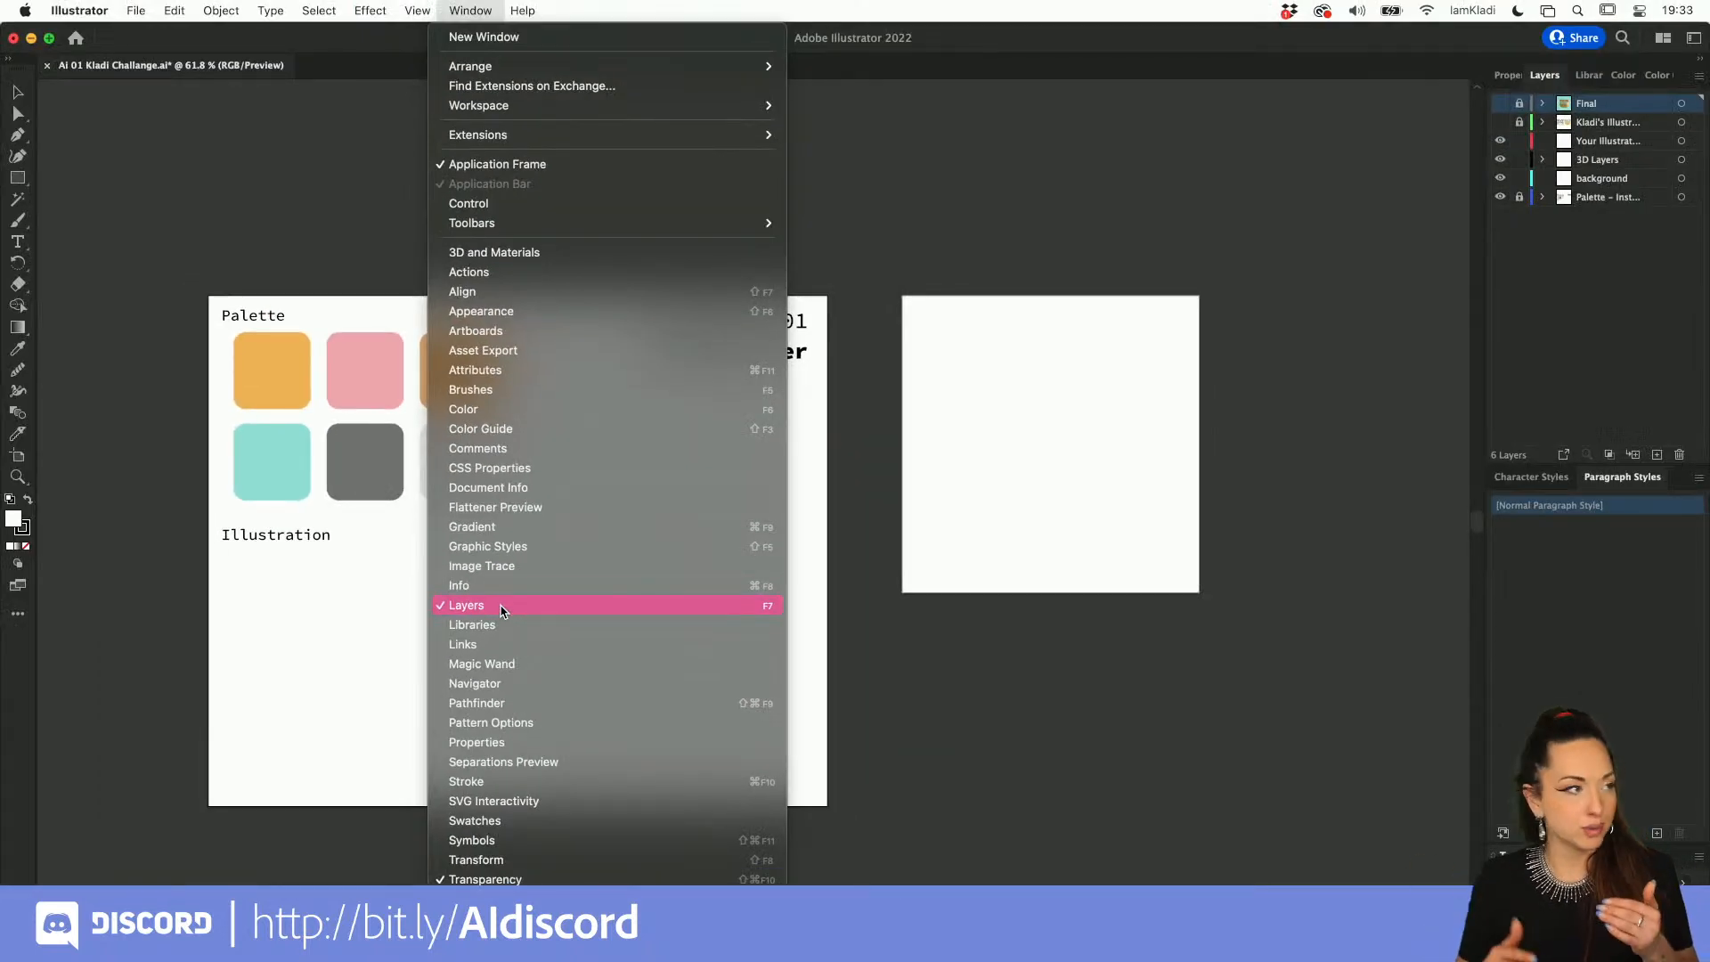
left_click(1495, 284)
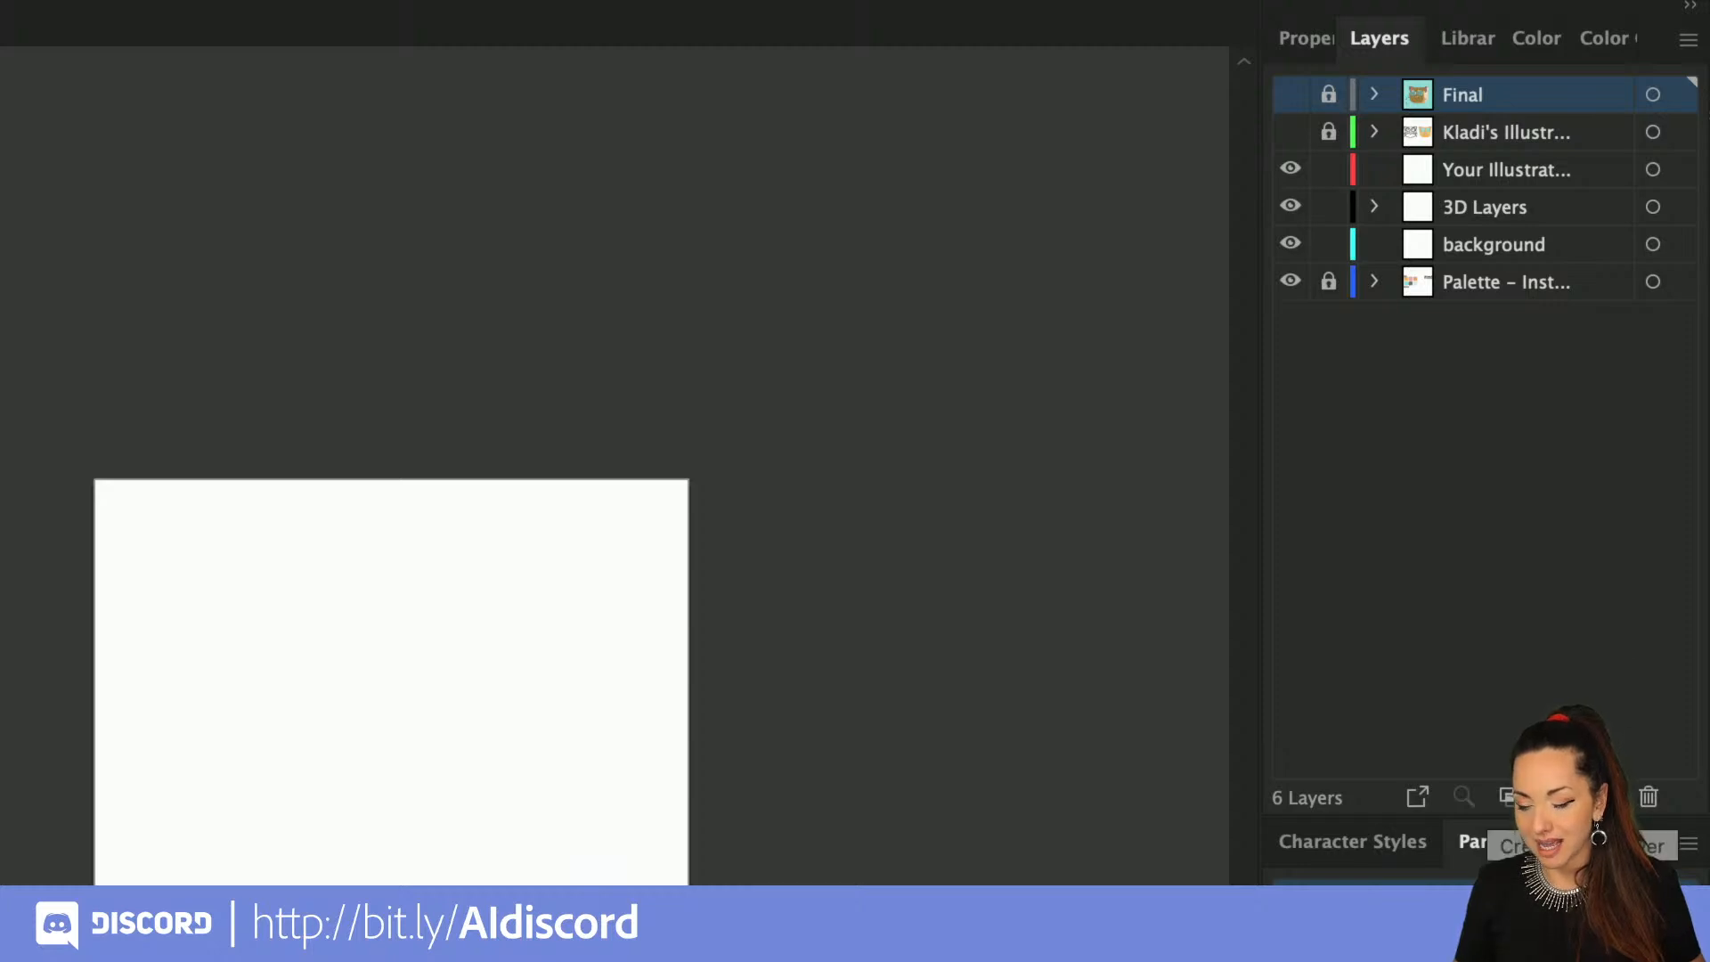
Step: Create a new layer above the Final layer and delete it again
left_click(1508, 797)
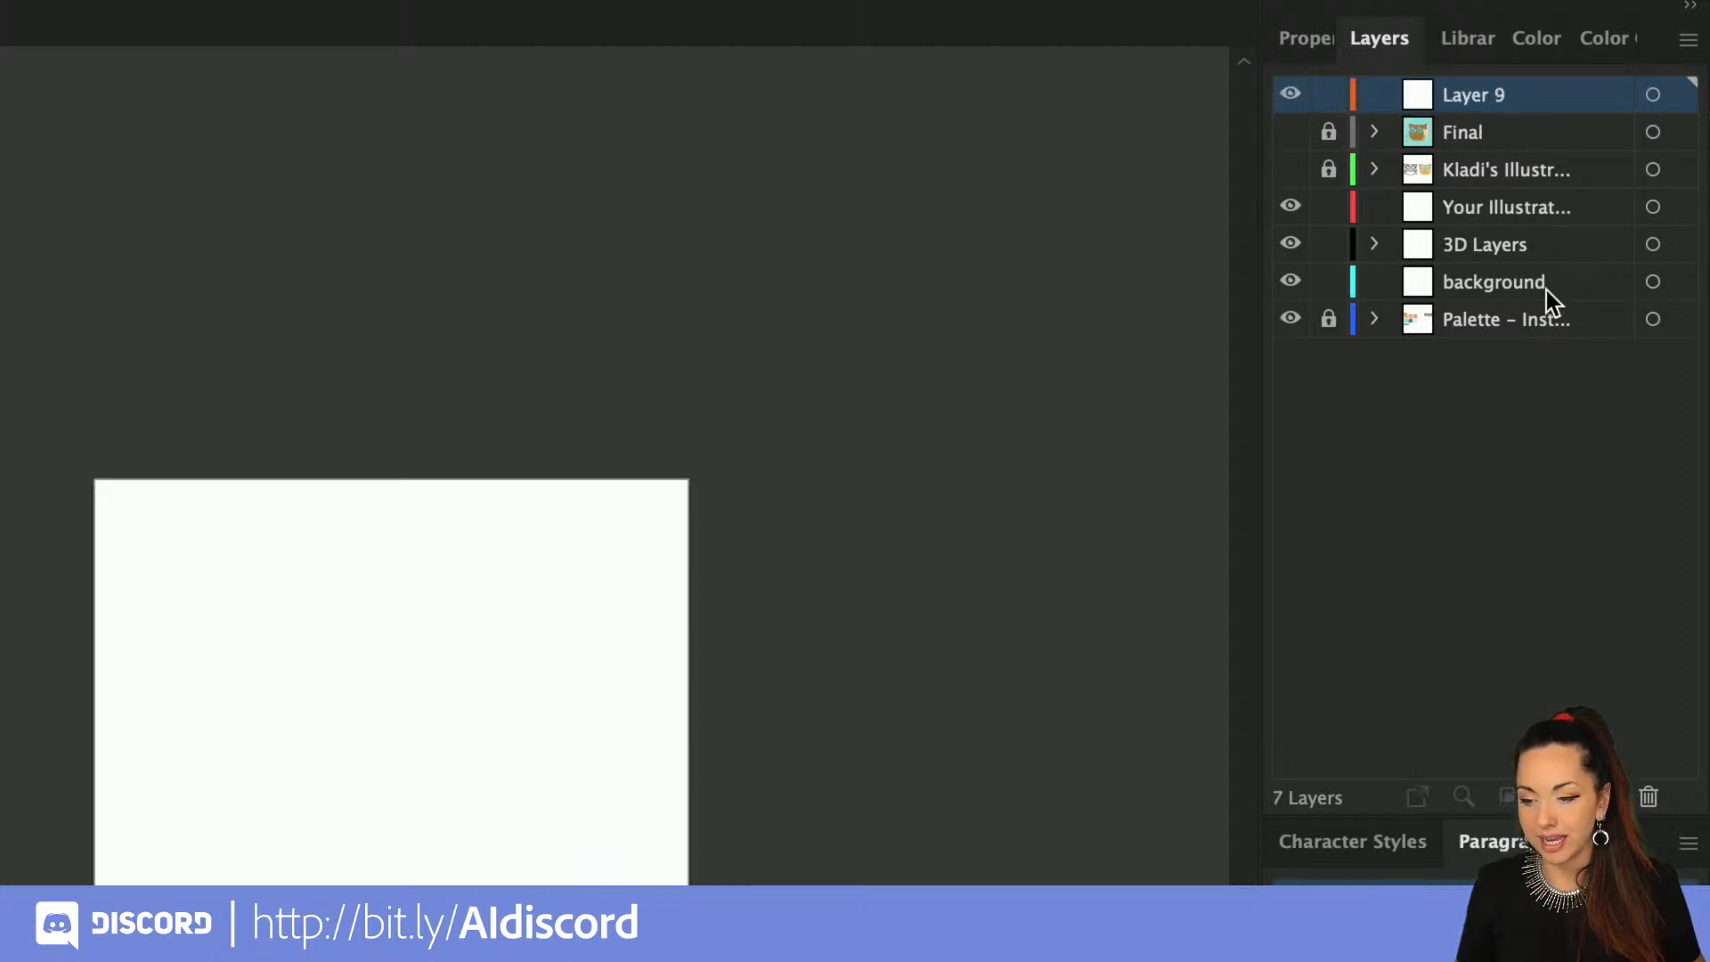
double_click(1491, 91)
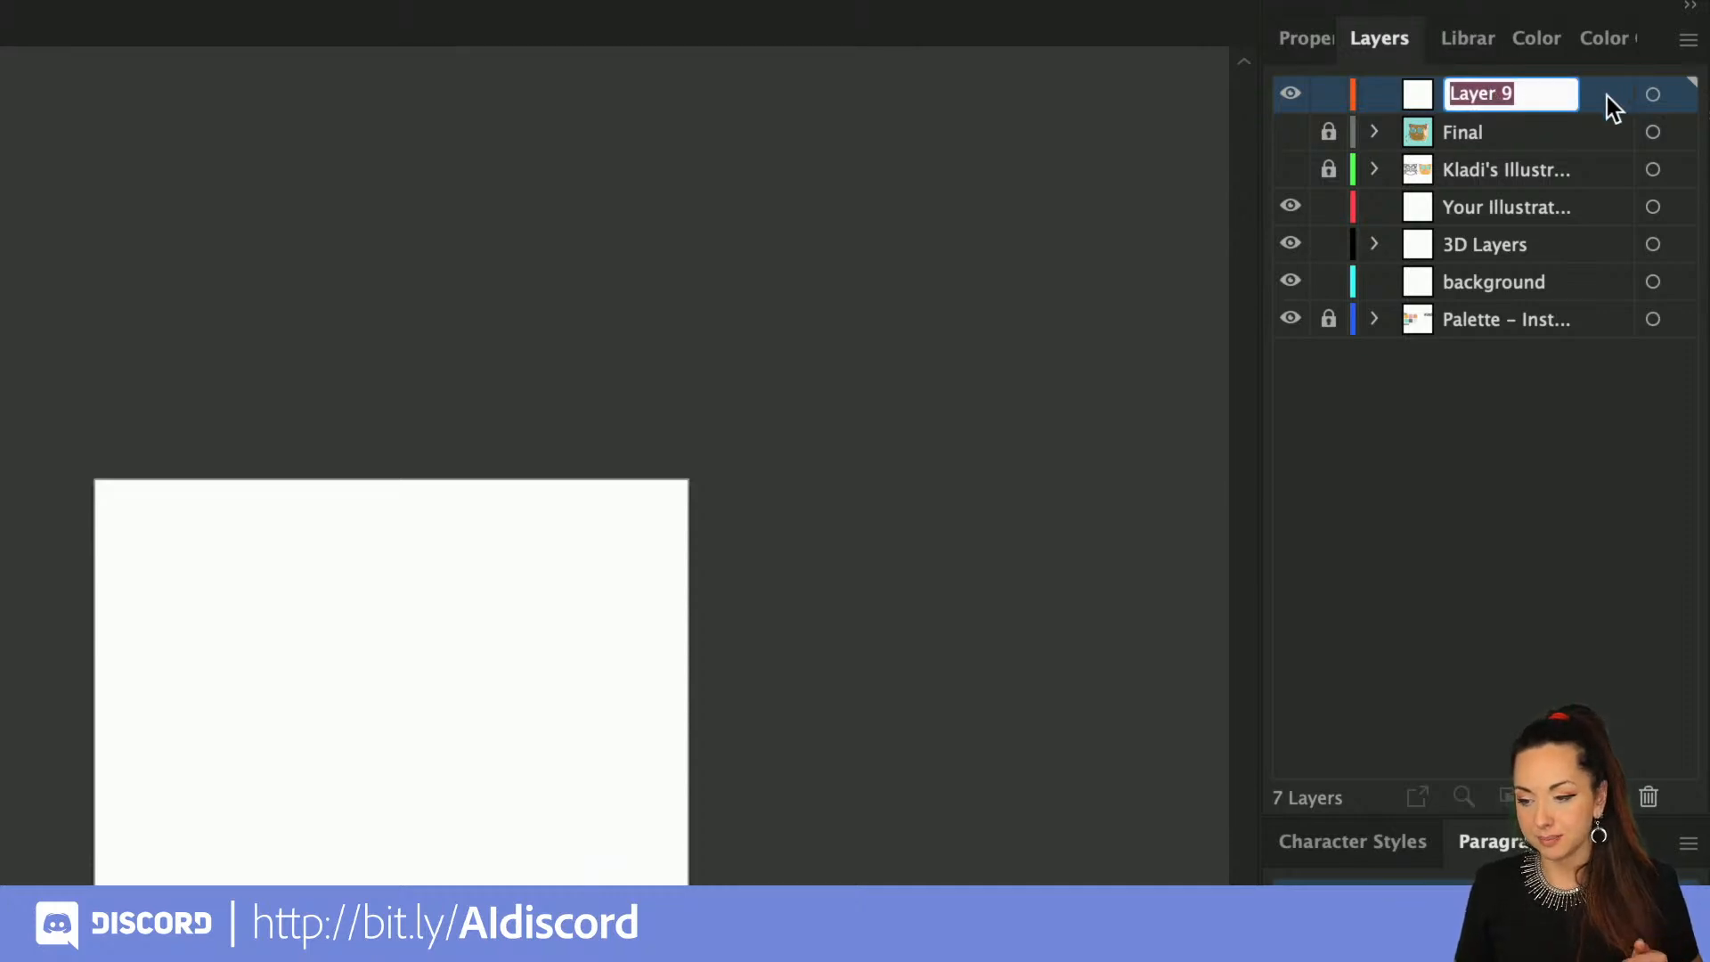
left_click_drag(1602, 94, 1653, 790)
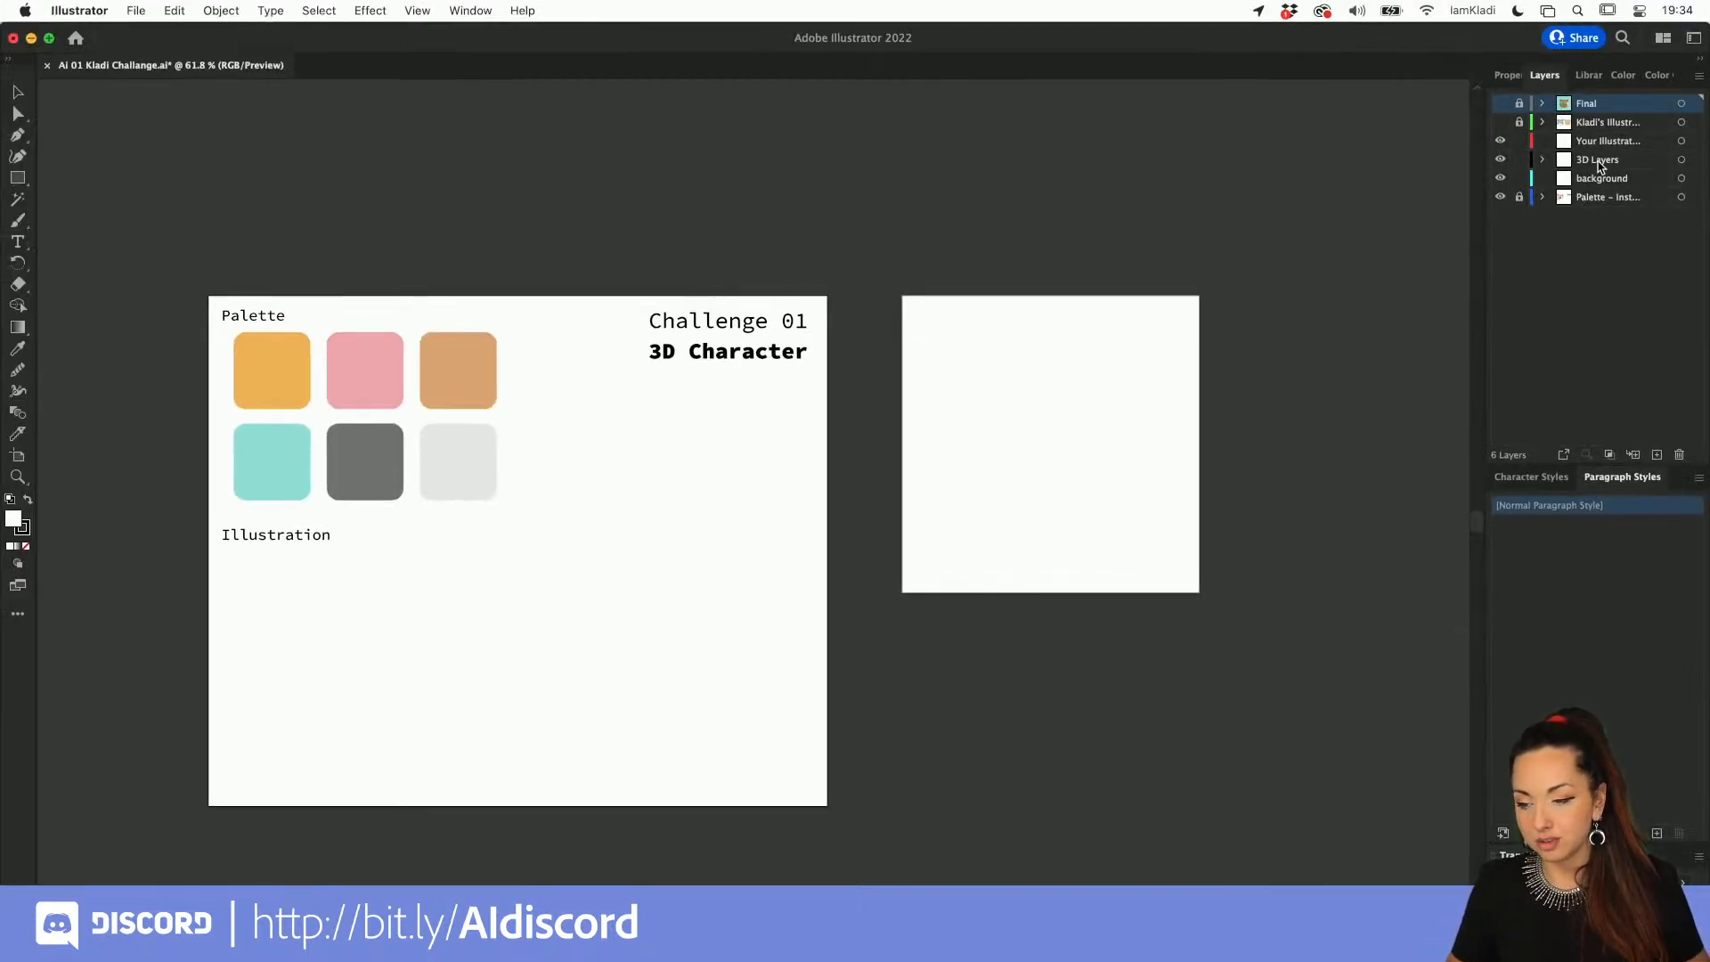
Step: Show the hidden reference illustration layer, view the finished 3D cat on the Final layer, and hide Final again
left_click(1501, 122)
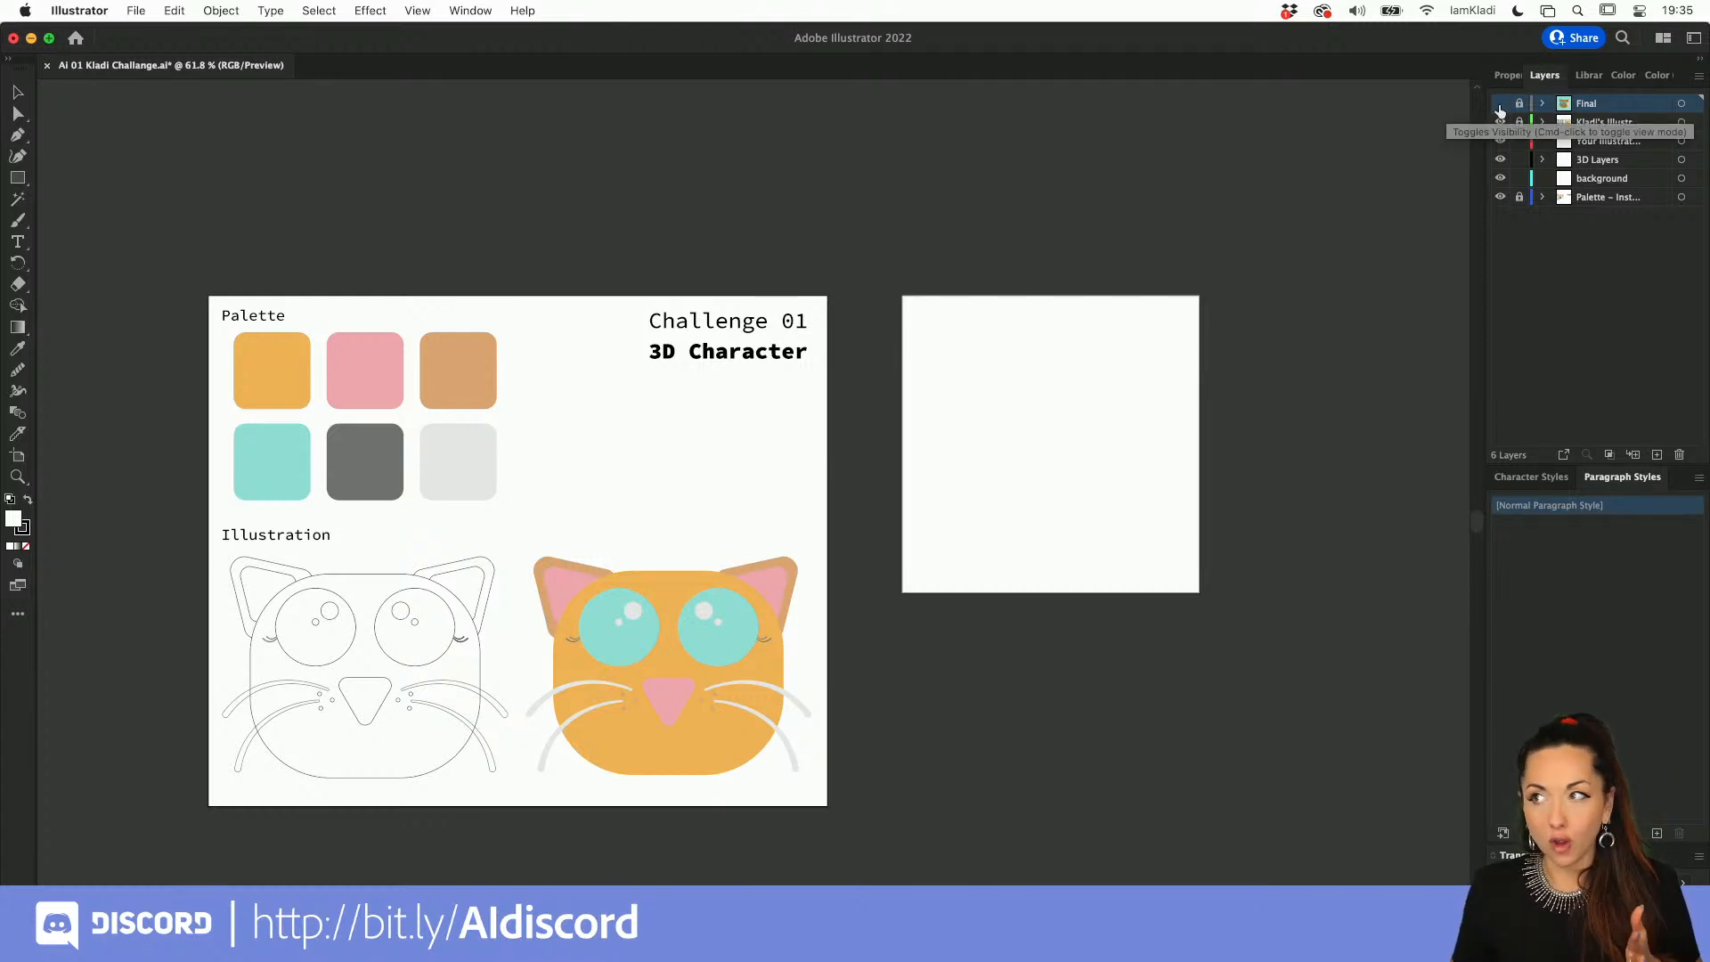
left_click(1500, 104)
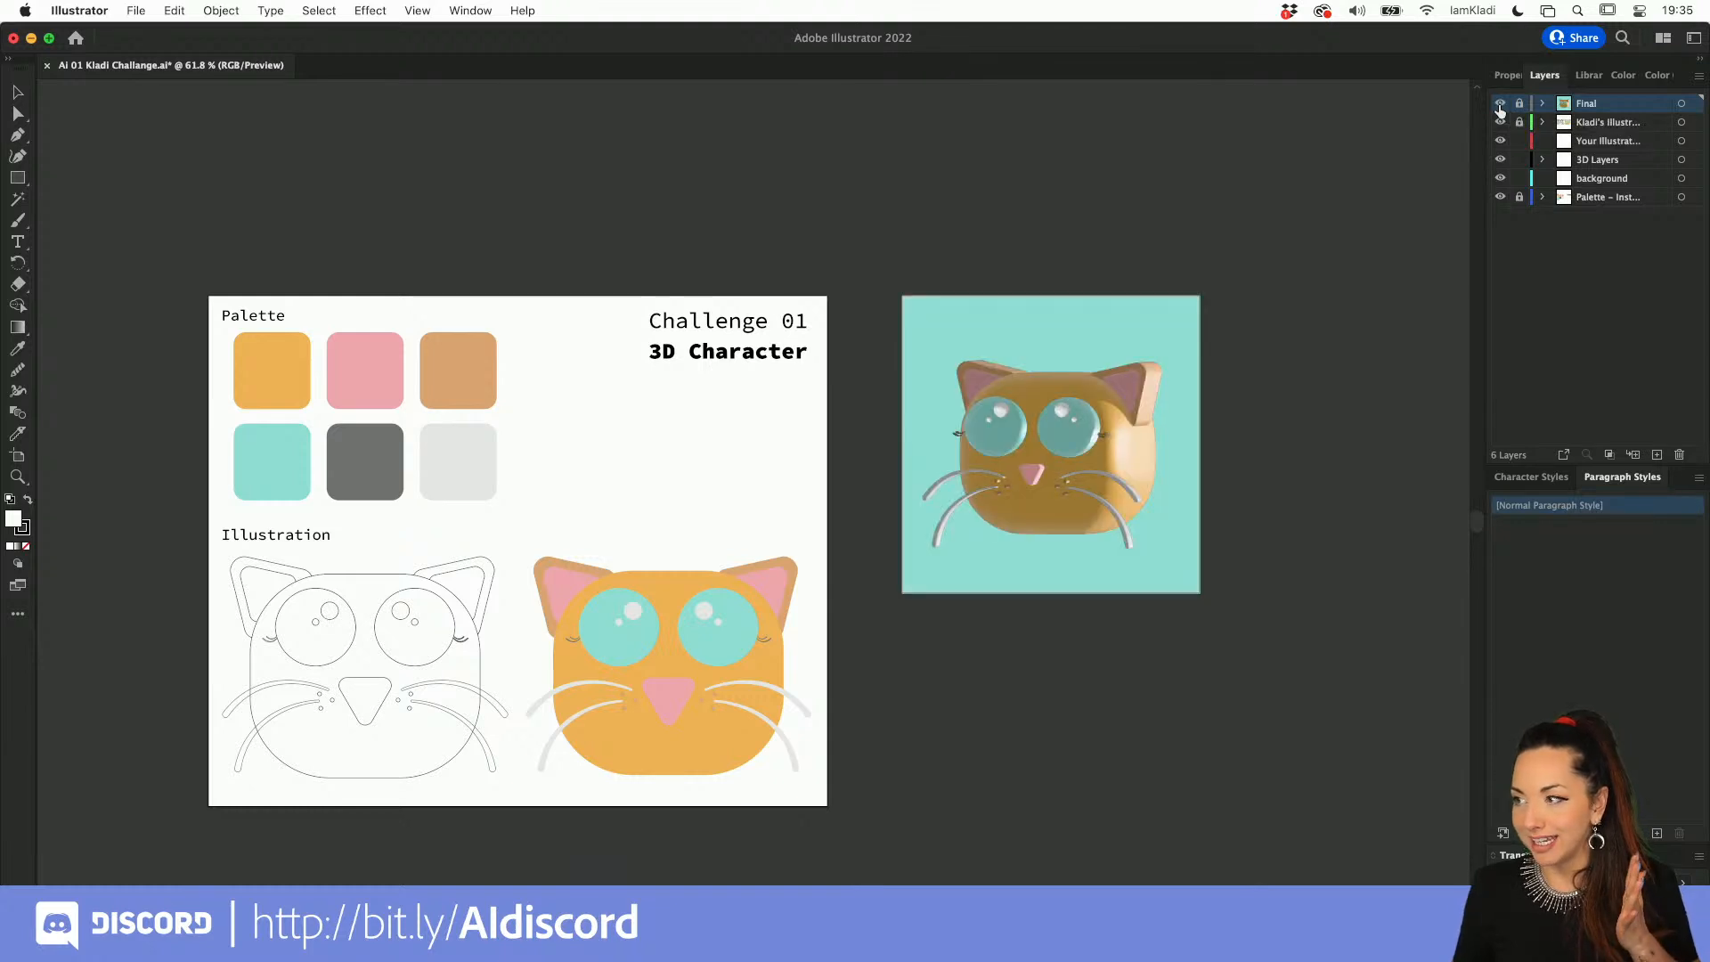
scroll(650, 543, "up", 5)
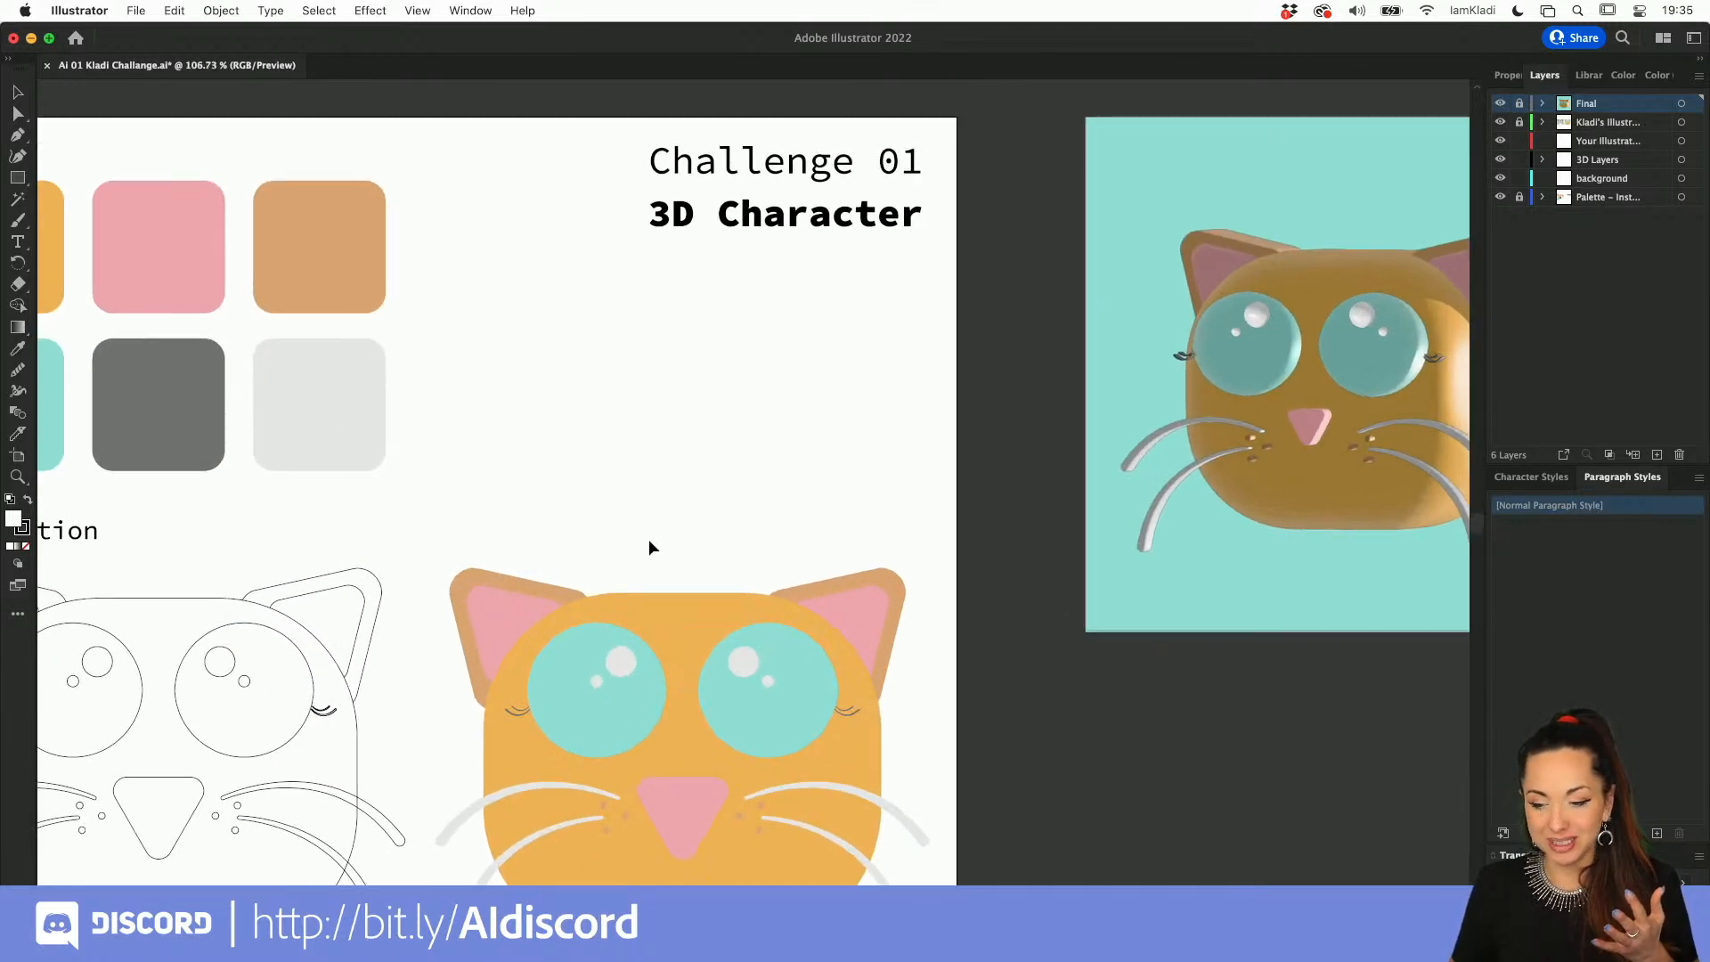
scroll(649, 547, "right", 5)
scroll(649, 547, "down", 3)
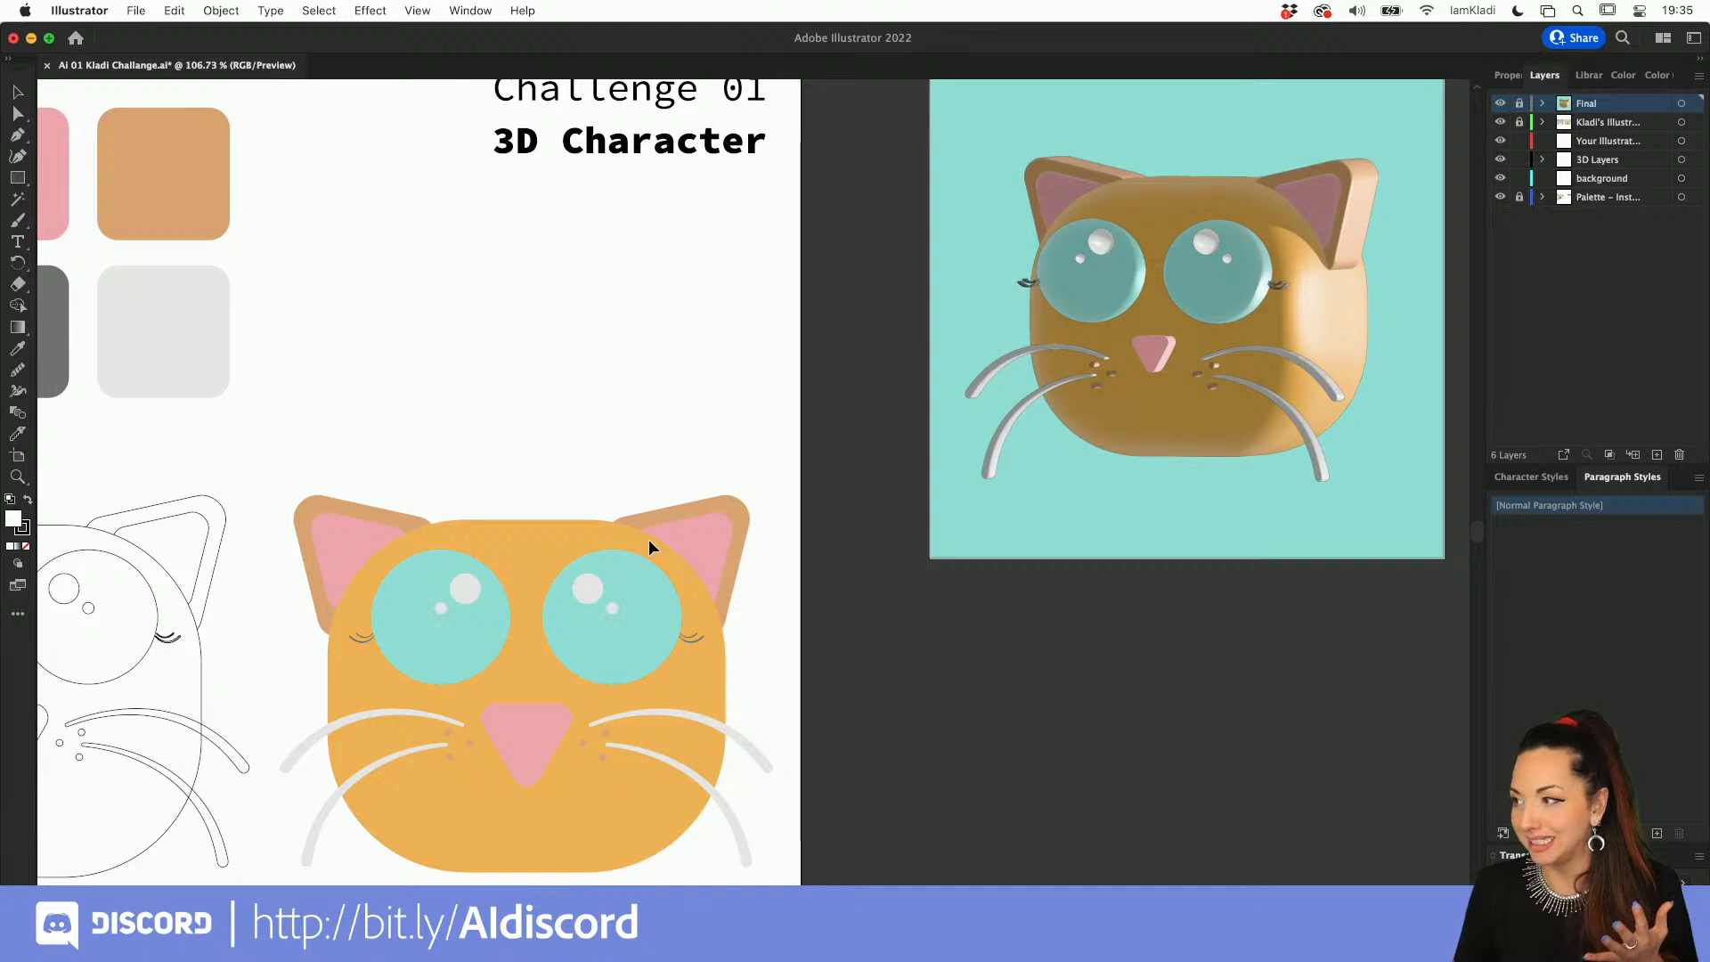
scroll(648, 546, "down", 3)
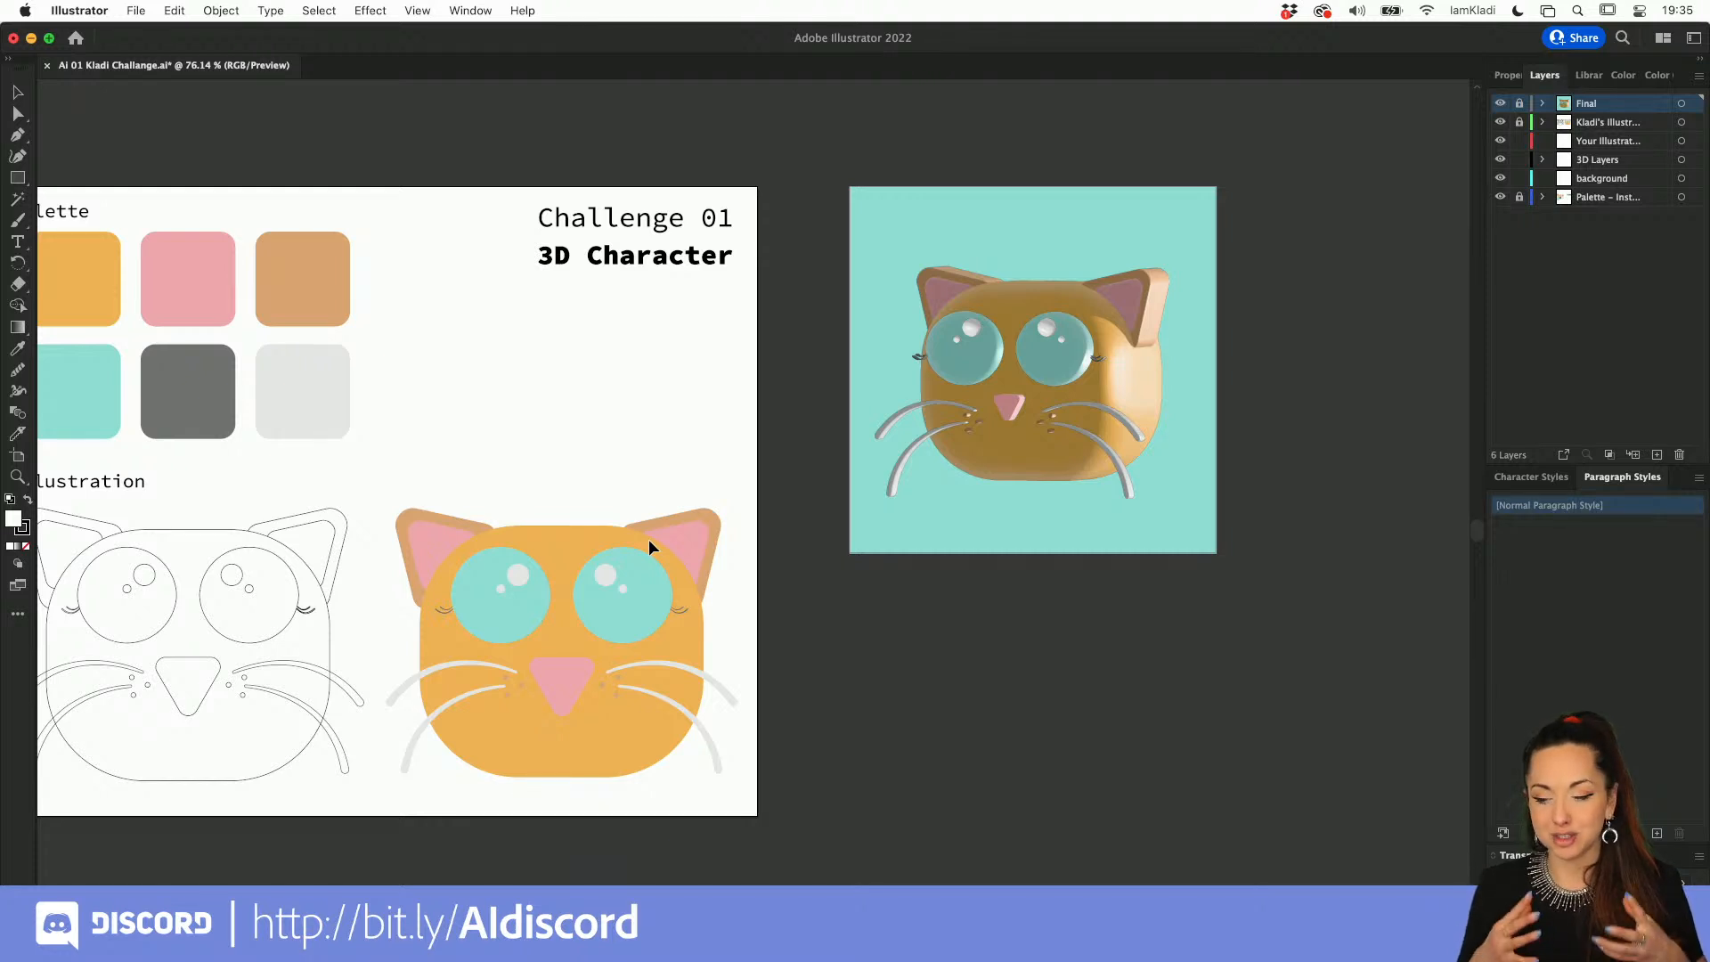
left_click(1499, 106)
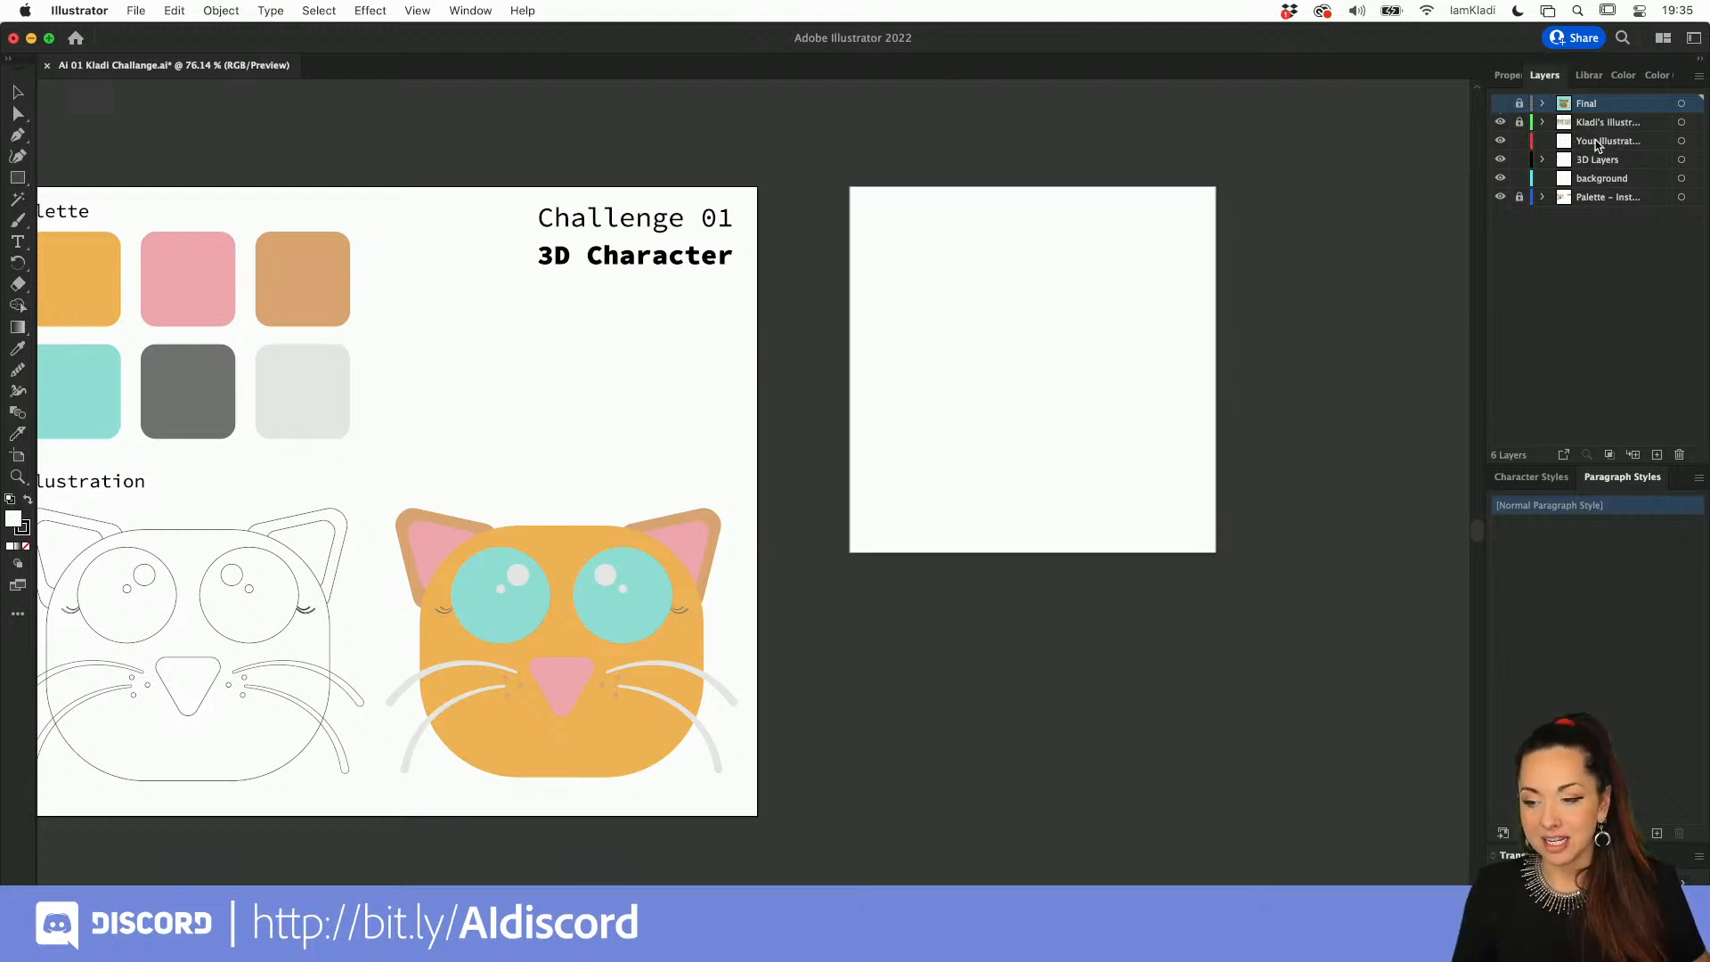
Step: Make the Your Illustration layer active and toggle the reference illustration layer off and back on
left_click(1597, 146)
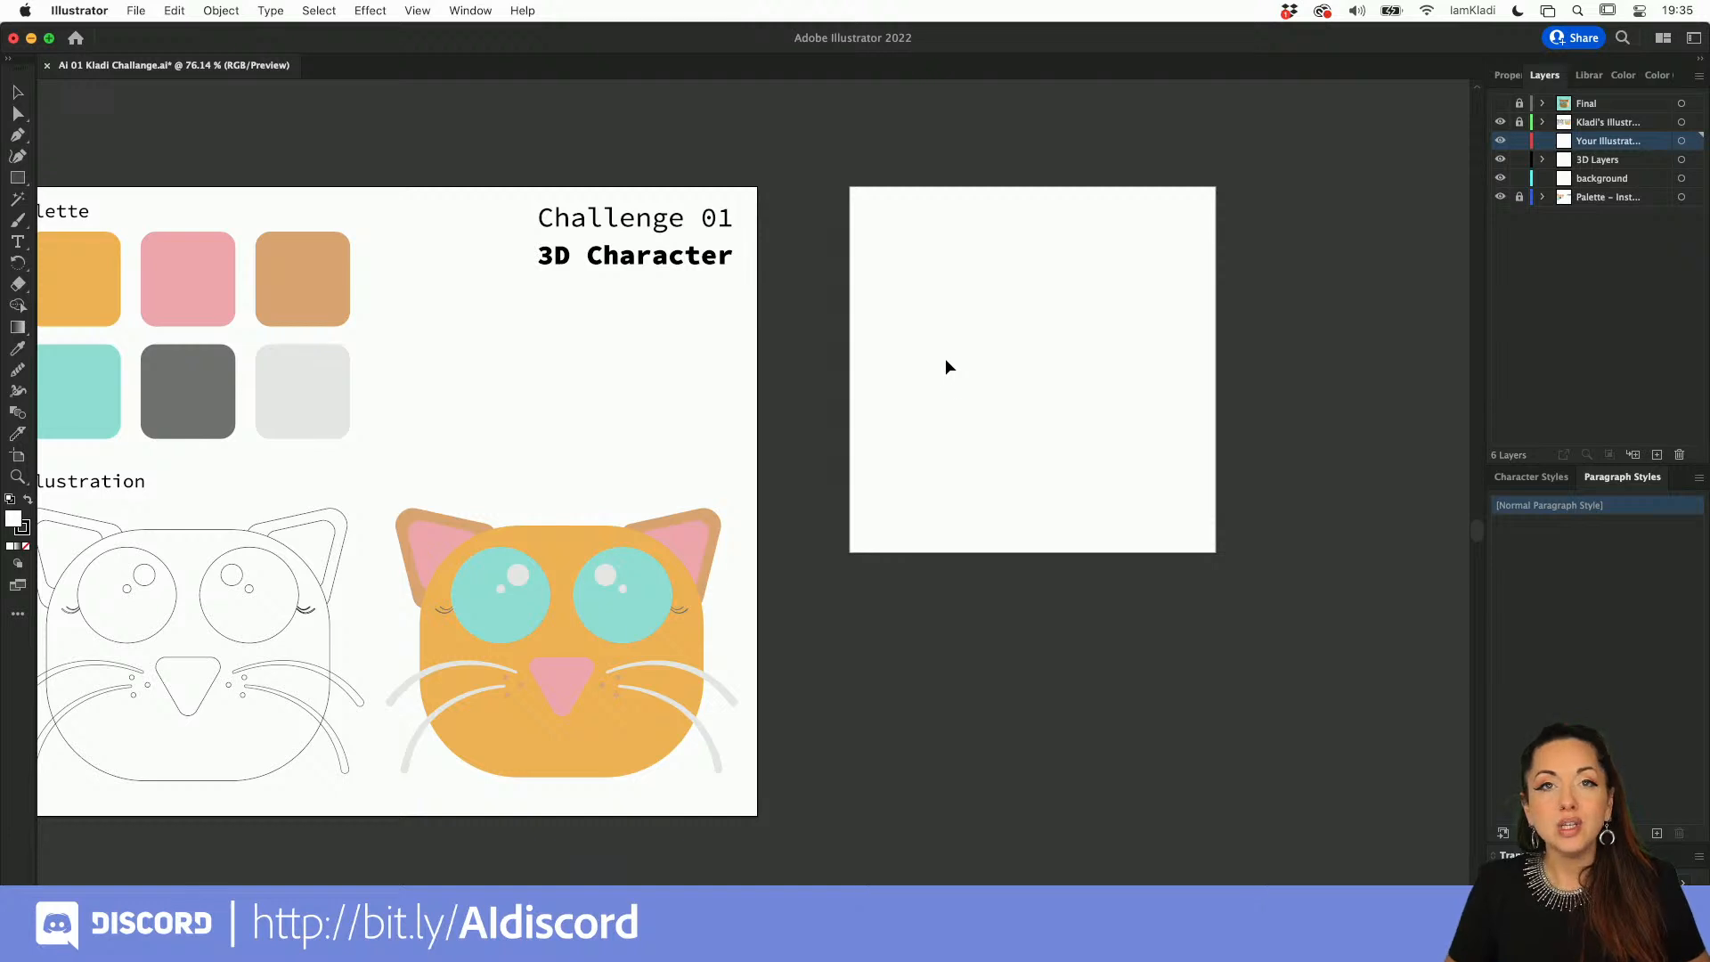
left_click_drag(944, 358, 1126, 303)
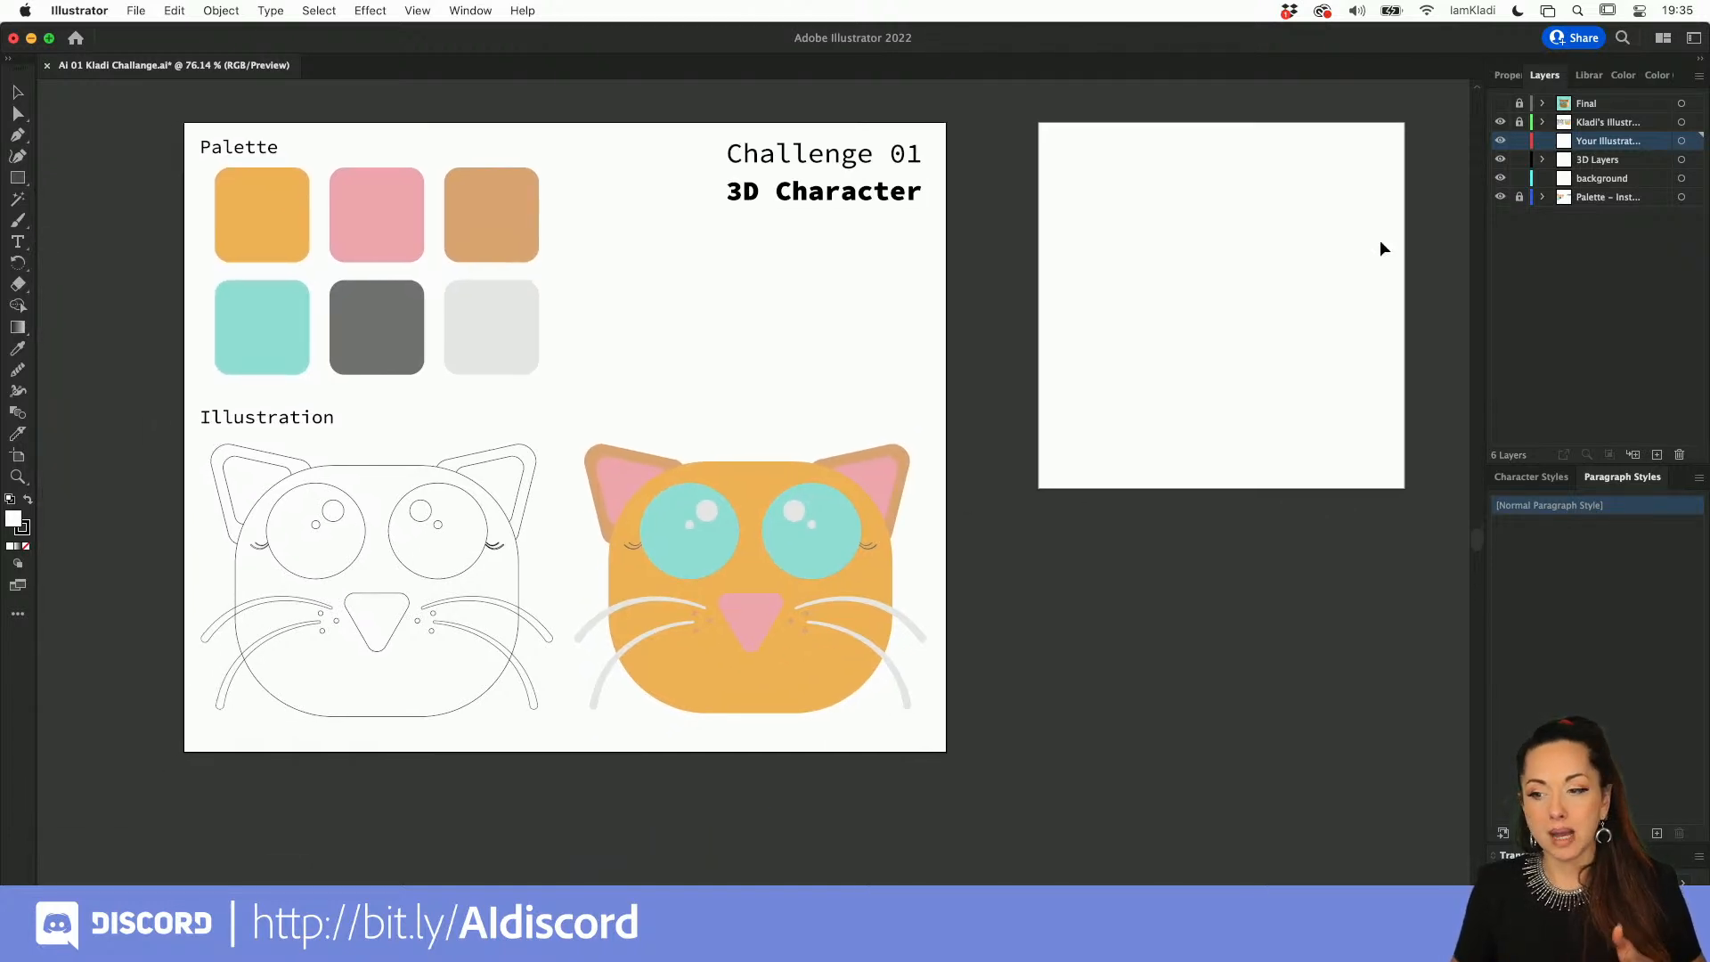
left_click(1499, 122)
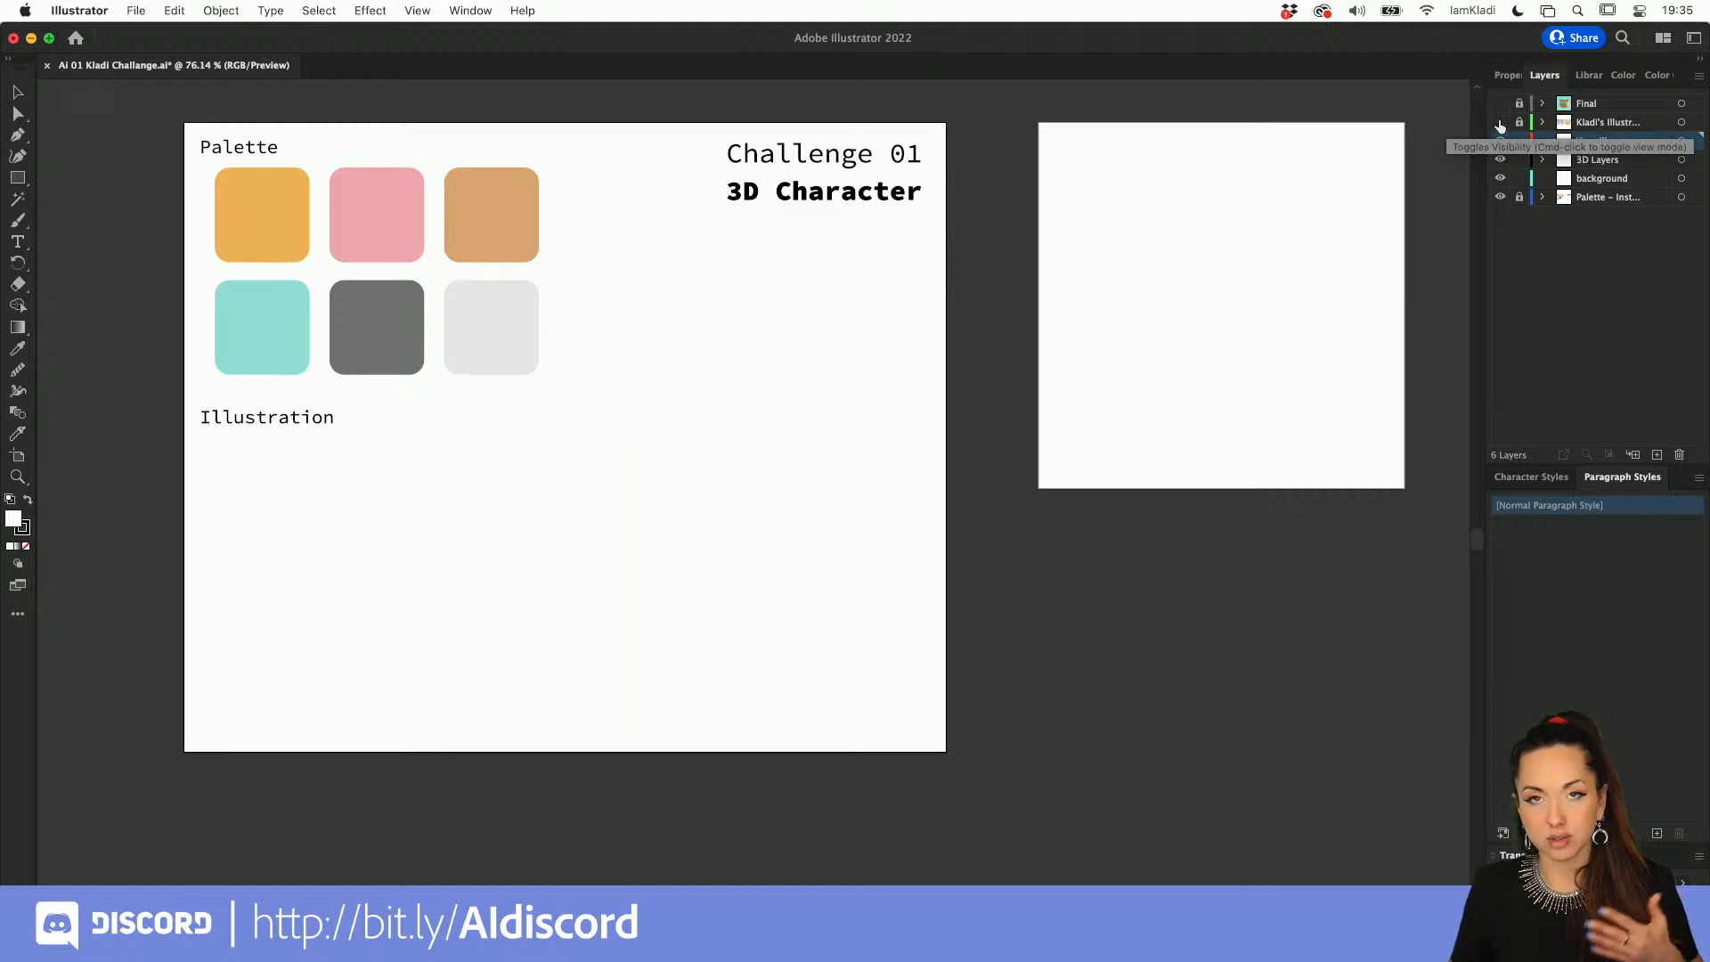
left_click(1499, 120)
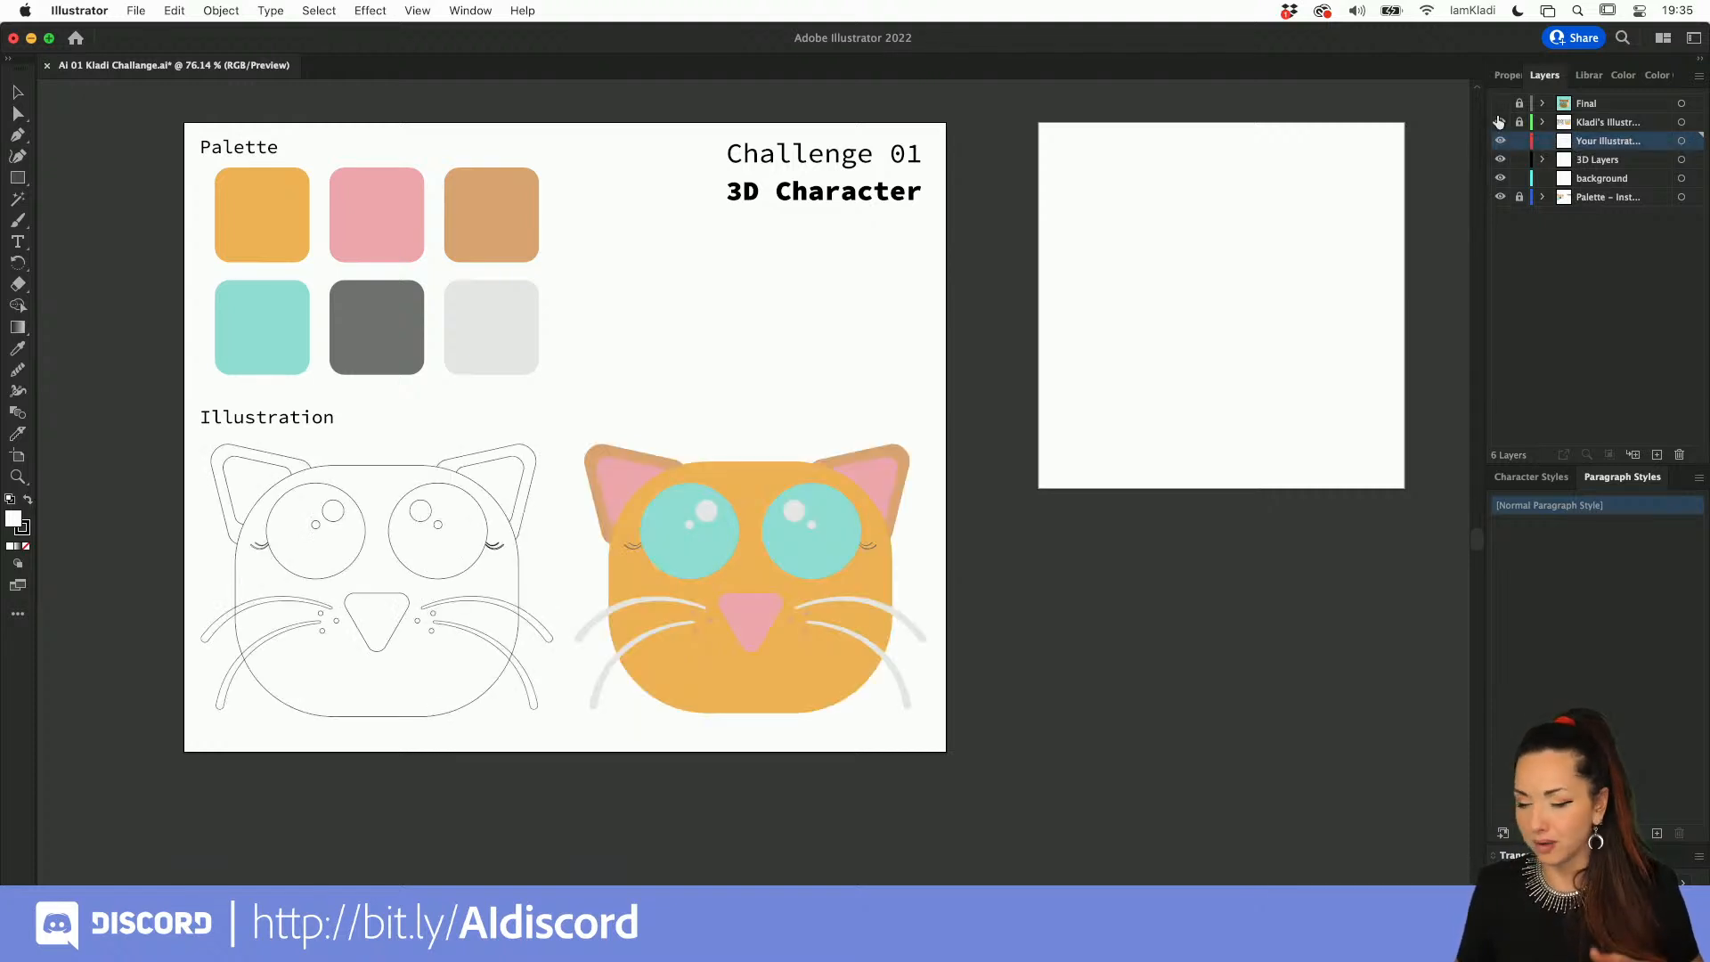
scroll(1004, 527, "down", 5)
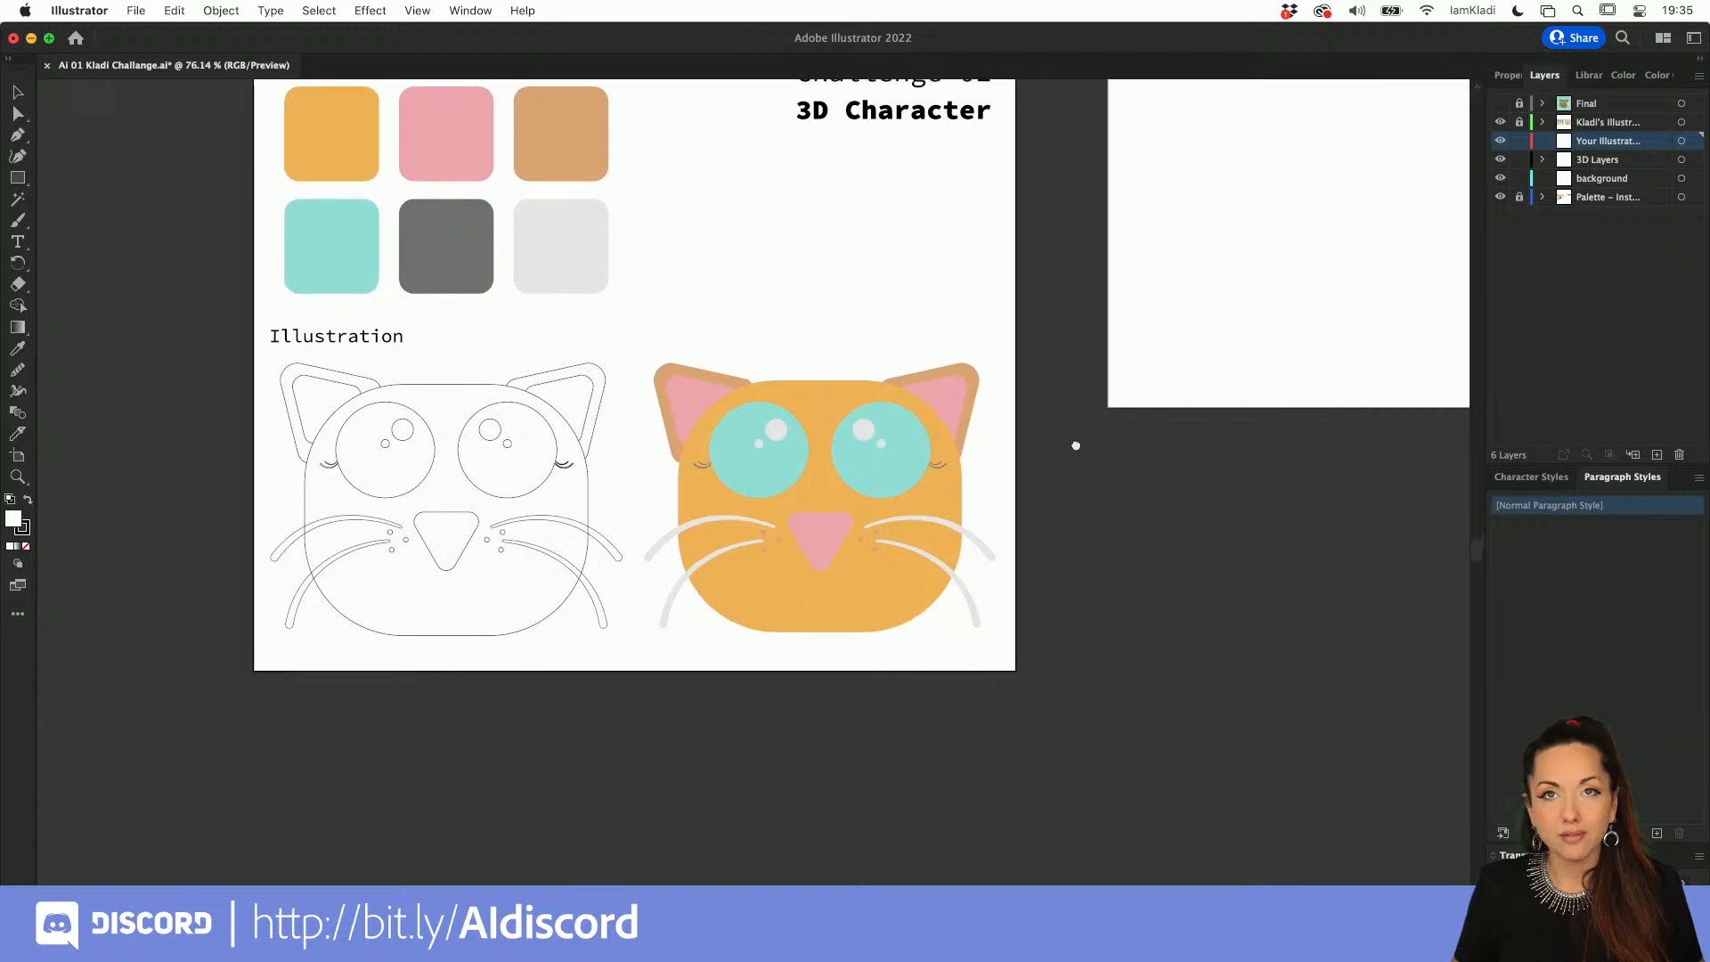
left_click_drag(1037, 383, 1042, 435)
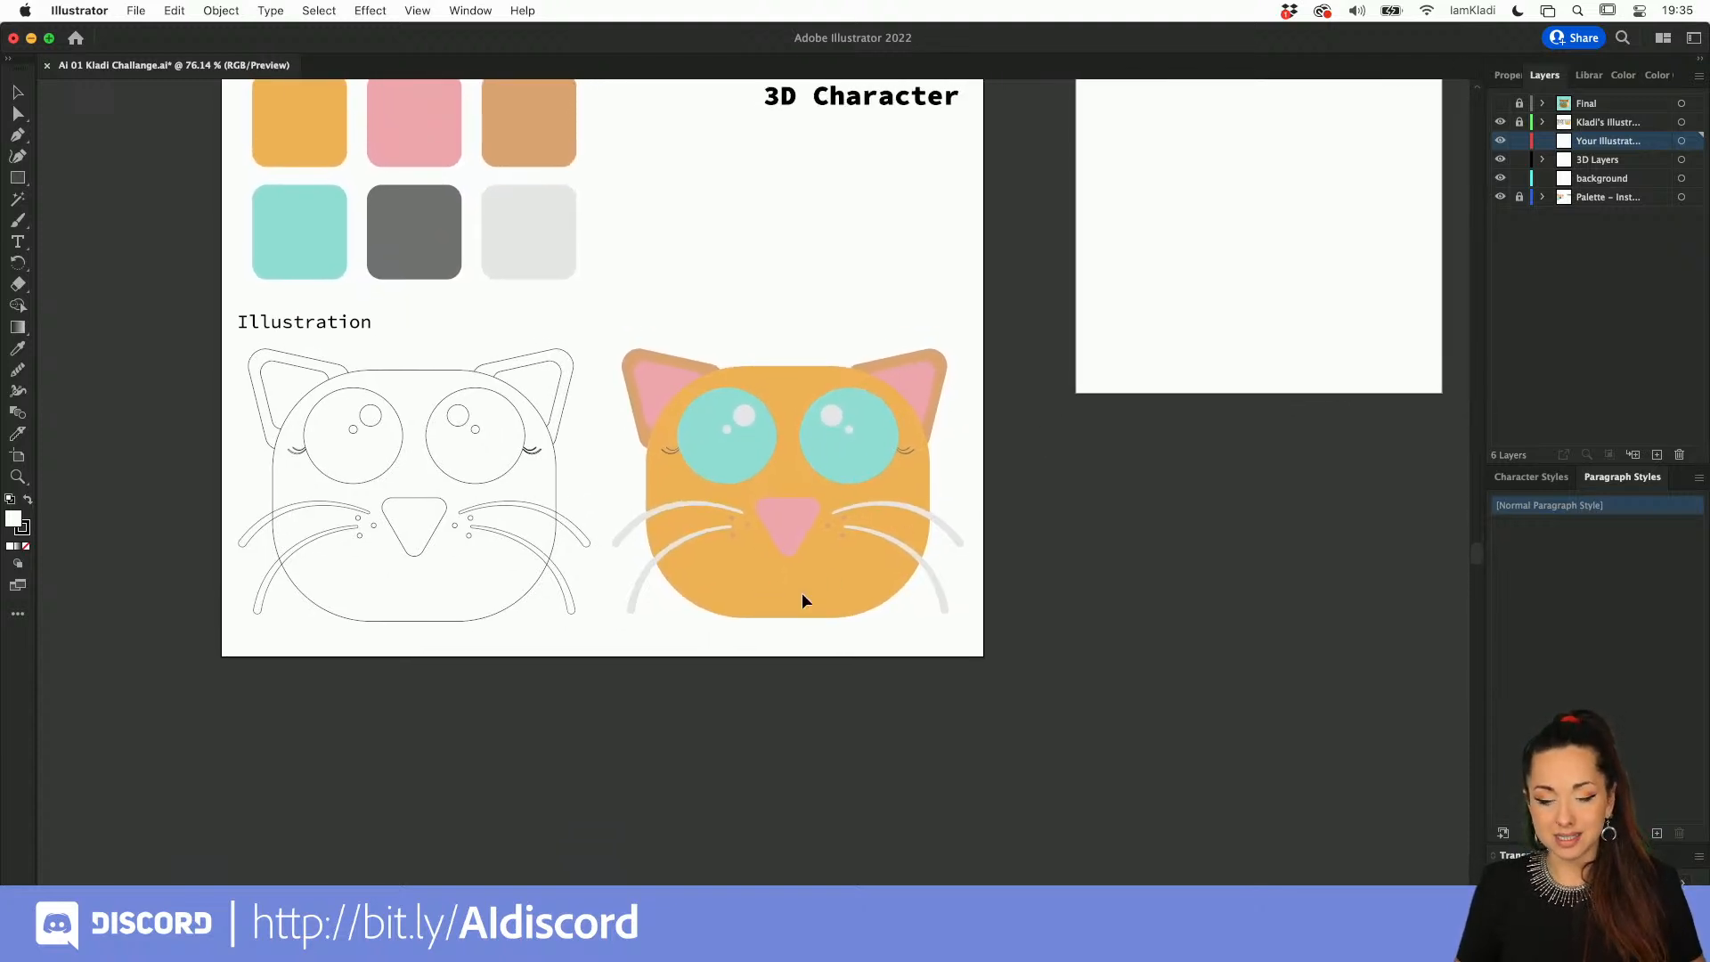
Step: Draw a large rectangle for the cat's head on the blank square artboard and strongly round all its corners
scroll(802, 592, "up", 5)
scroll(802, 591, "left", 5)
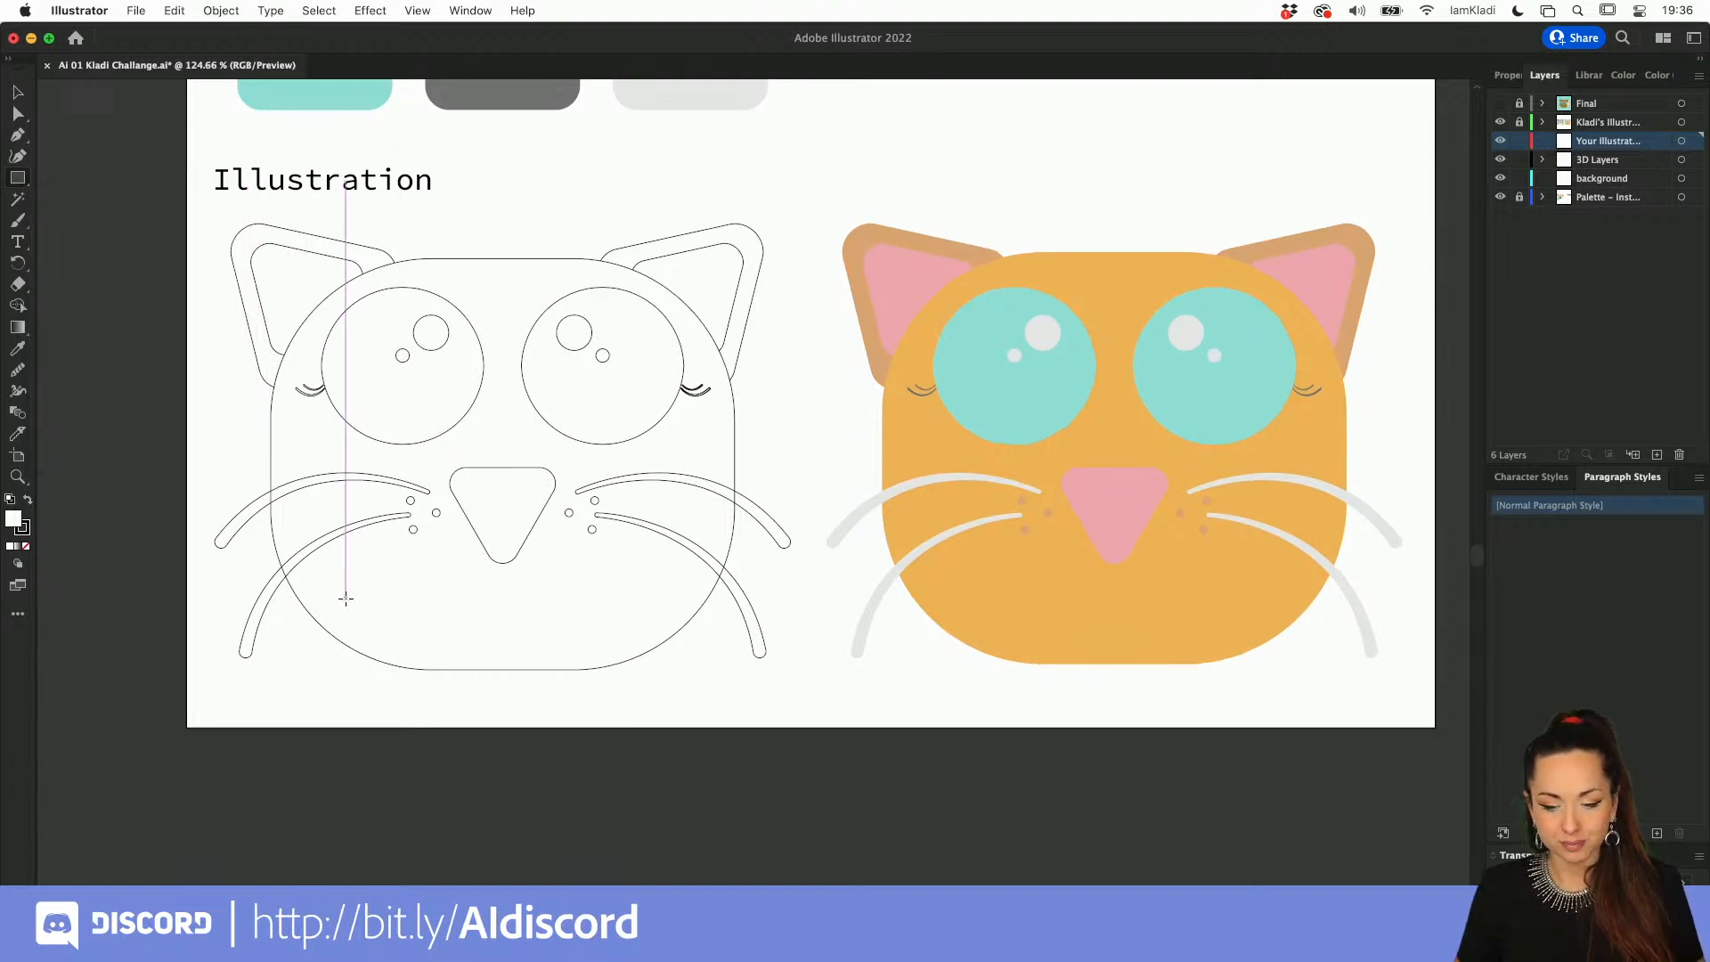
scroll(346, 599, "down", 3)
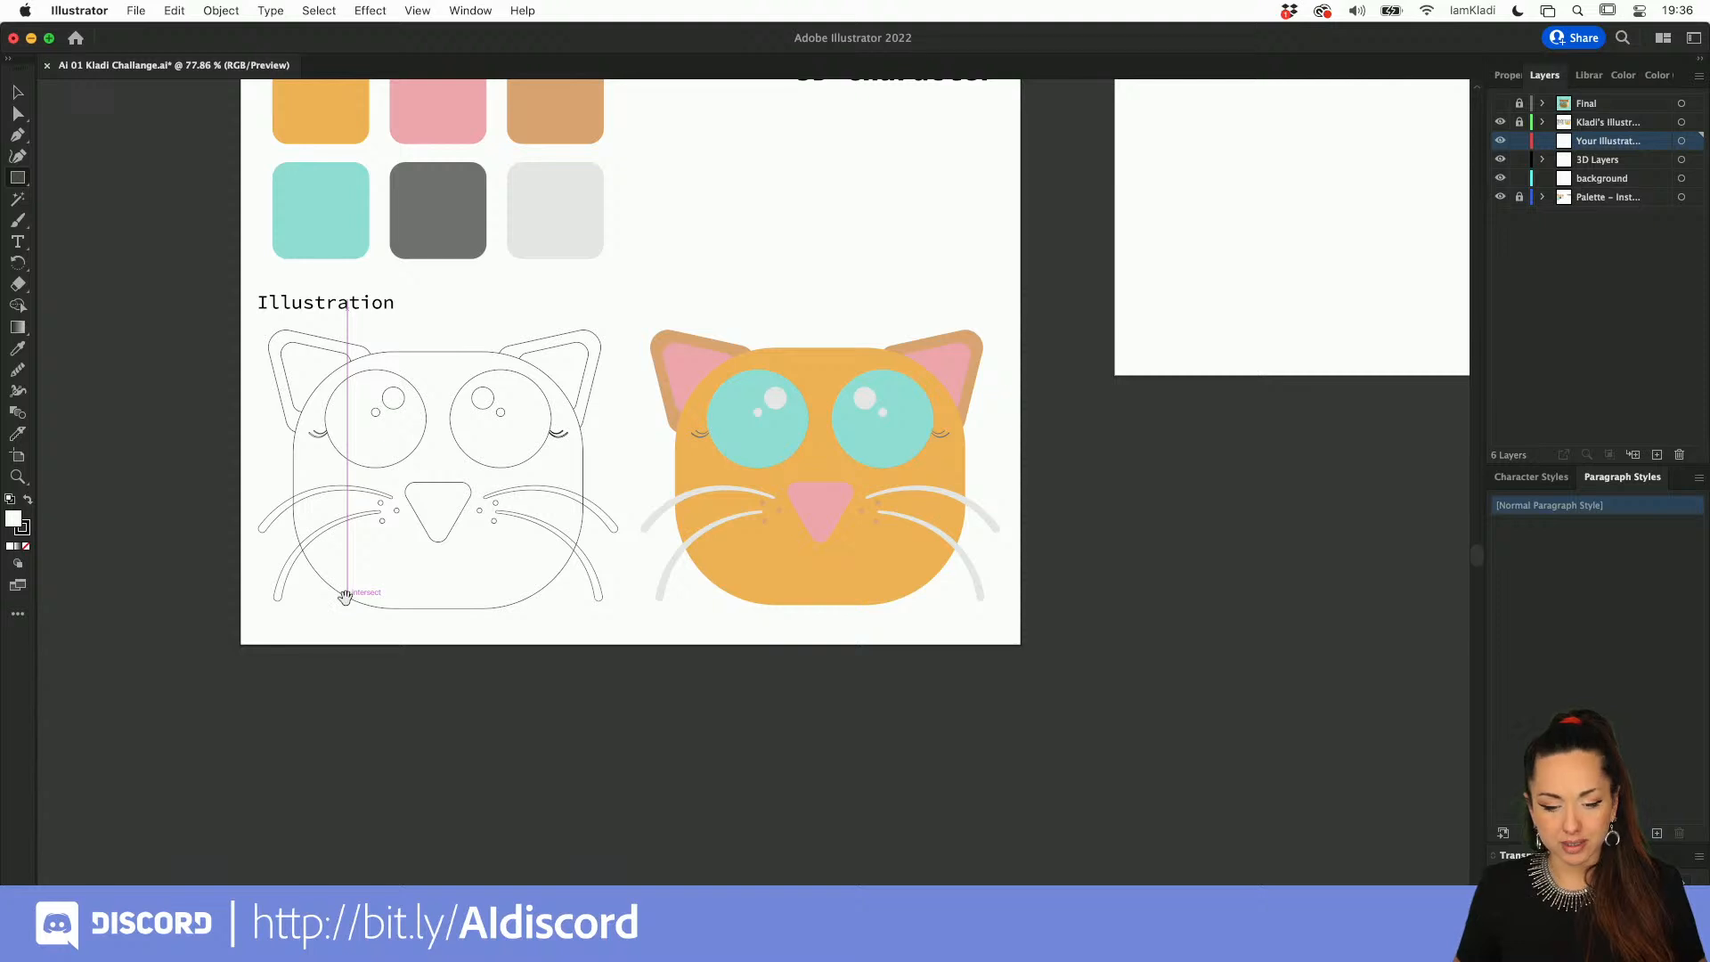
scroll(346, 598, "down", 2)
scroll(346, 599, "down", 3)
scroll(794, 378, "up", 5)
scroll(794, 377, "right", 4)
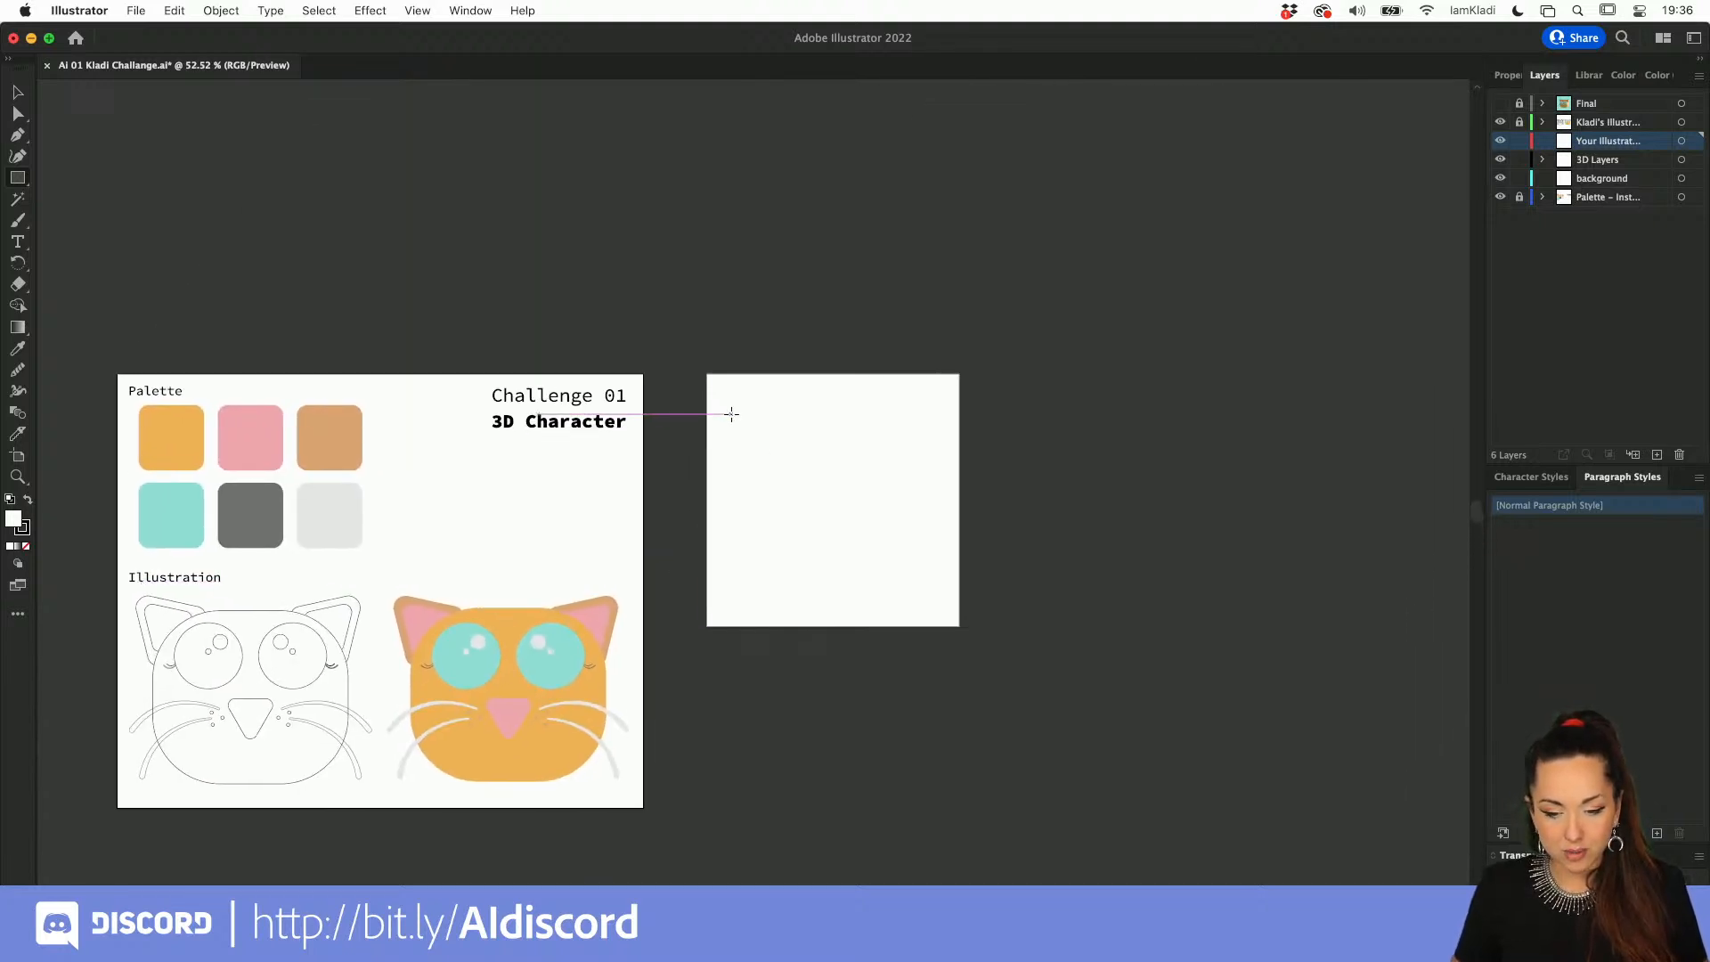
mouse_move(720, 403)
left_mouse_down()
mouse_move(825, 523)
mouse_move(941, 595)
left_mouse_up()
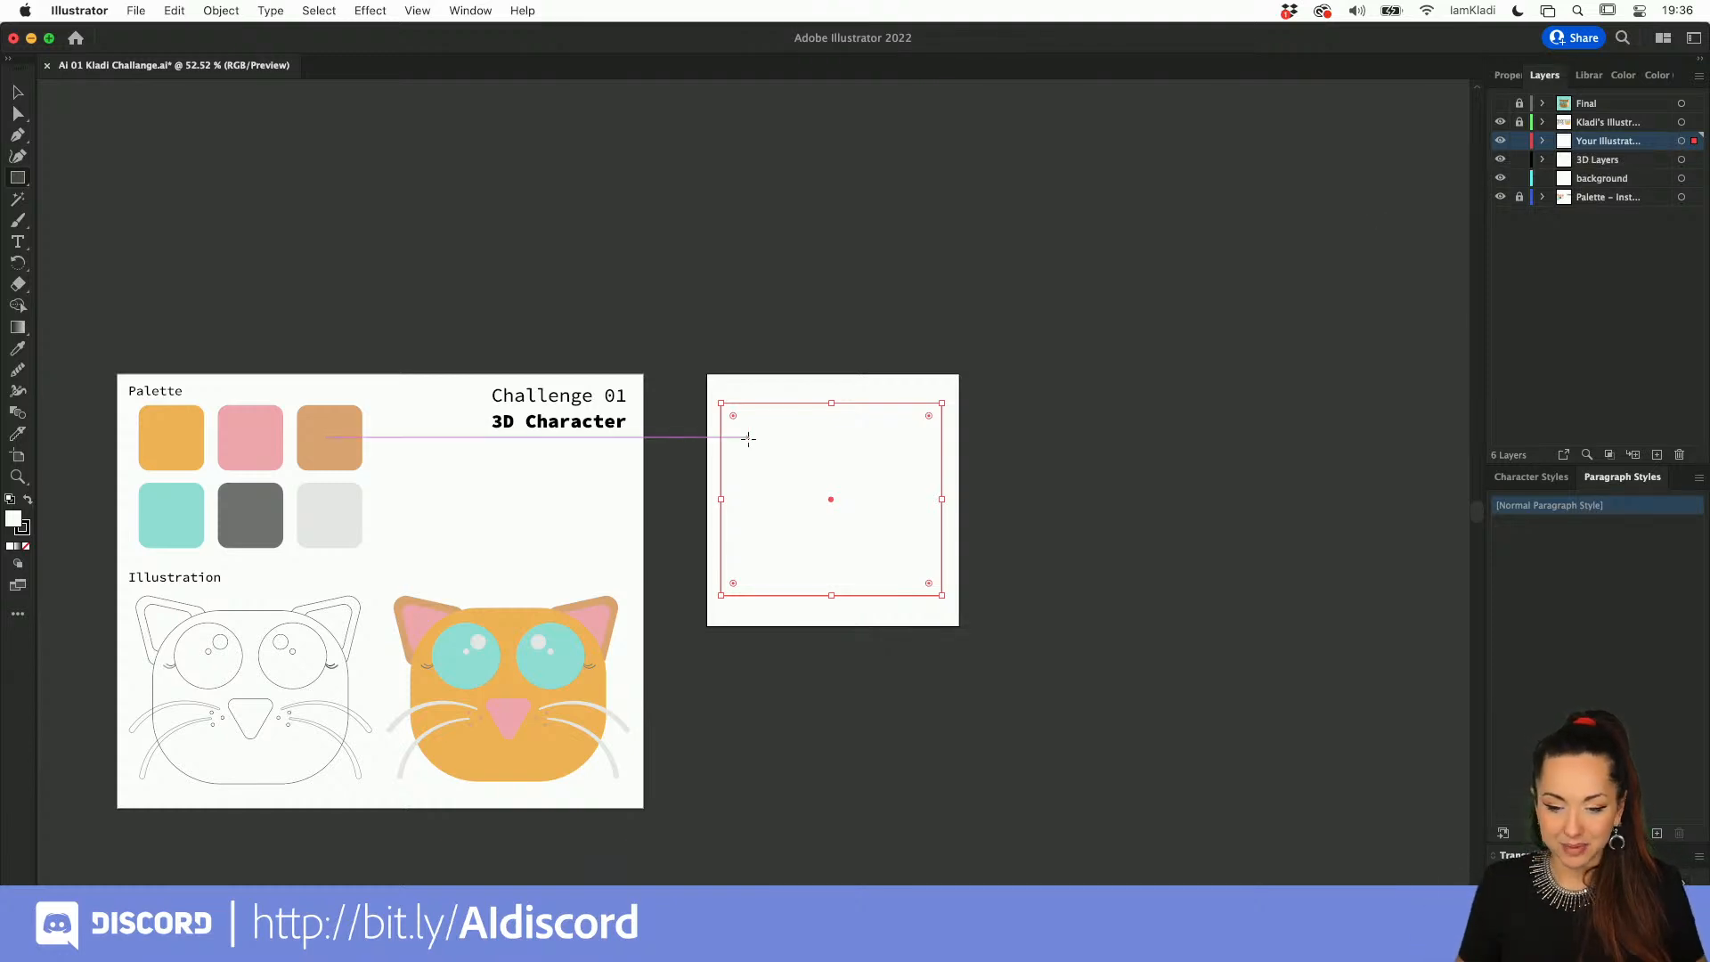
left_click_drag(734, 415, 798, 465)
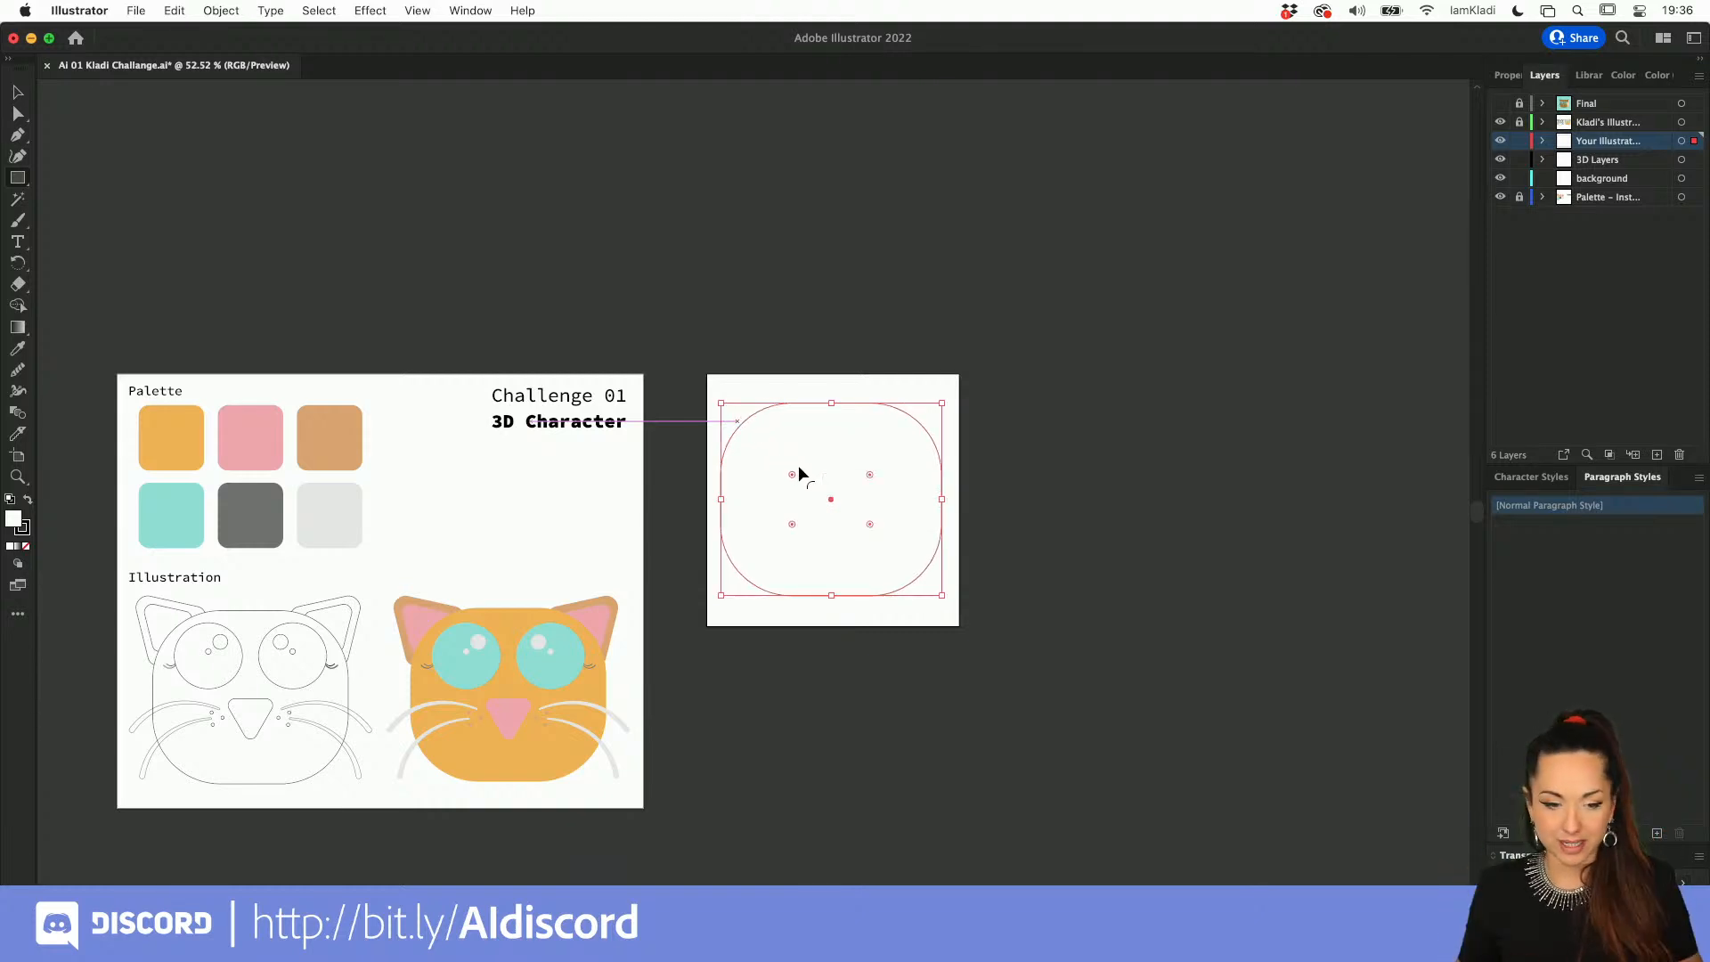
Step: Draw a downward-pointing triangle, about 547 by 481 px, over the upper edge of the head shape
left_click_drag(20, 177, 115, 246)
left_click_drag(870, 383, 870, 453)
key("Down")
key("Down")
key("Up")
key("Up")
key("Up")
key("Down")
key("Down")
key("Down")
key("Up")
key("Up")
key("Down")
key("Down")
key("v")
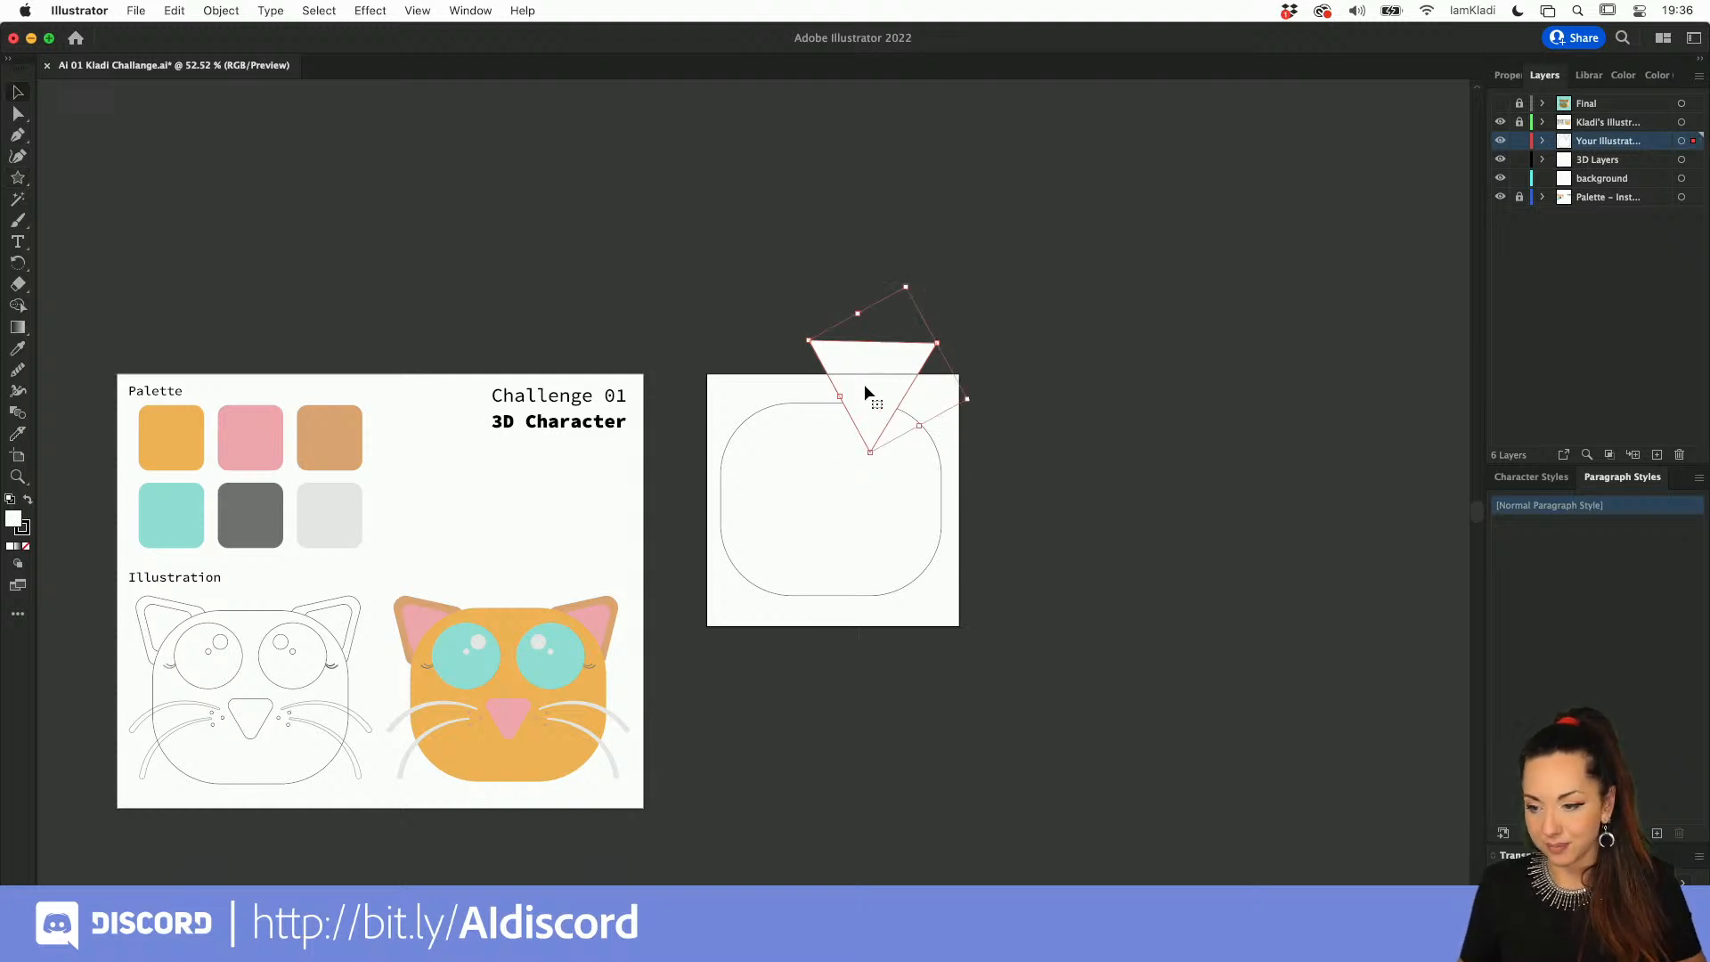
Step: Rotate the triangle, shrink it to about 400 by 386 px, and place it as an ear on the head's upper-right corner
left_click(1500, 75)
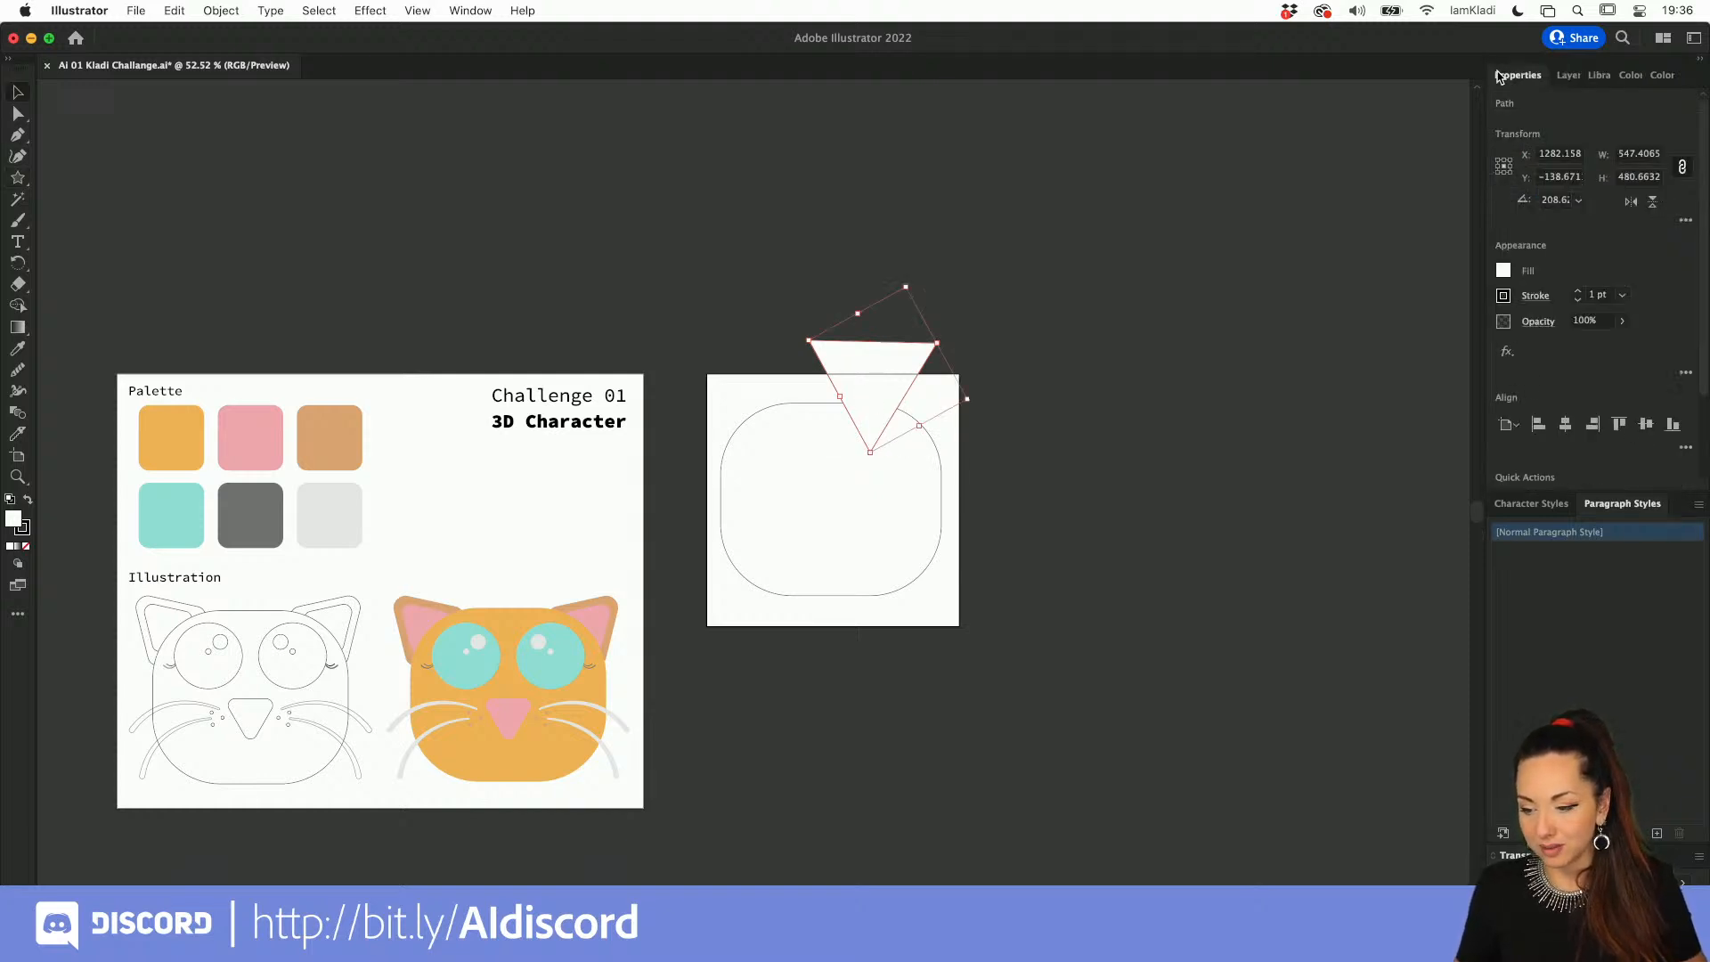
left_click_drag(889, 375, 946, 431)
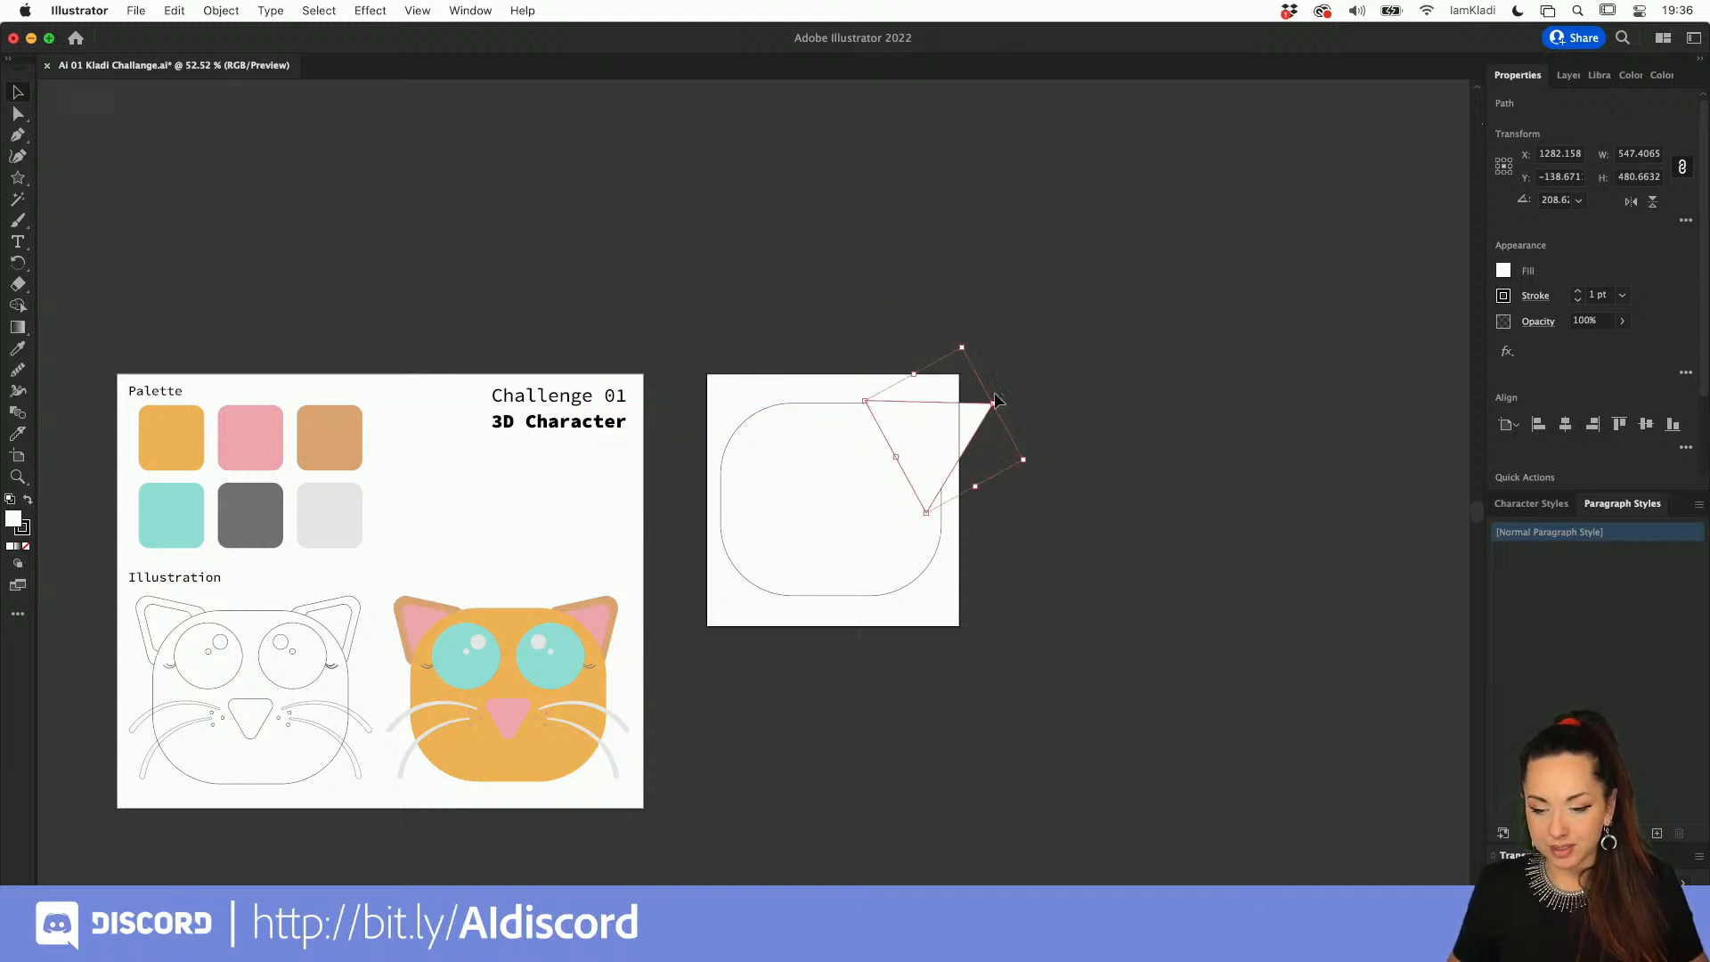
left_click_drag(969, 343, 948, 339)
mouse_move(938, 446)
left_mouse_down()
mouse_move(993, 438)
mouse_move(964, 441)
left_mouse_up()
scroll(963, 441, "up", 6)
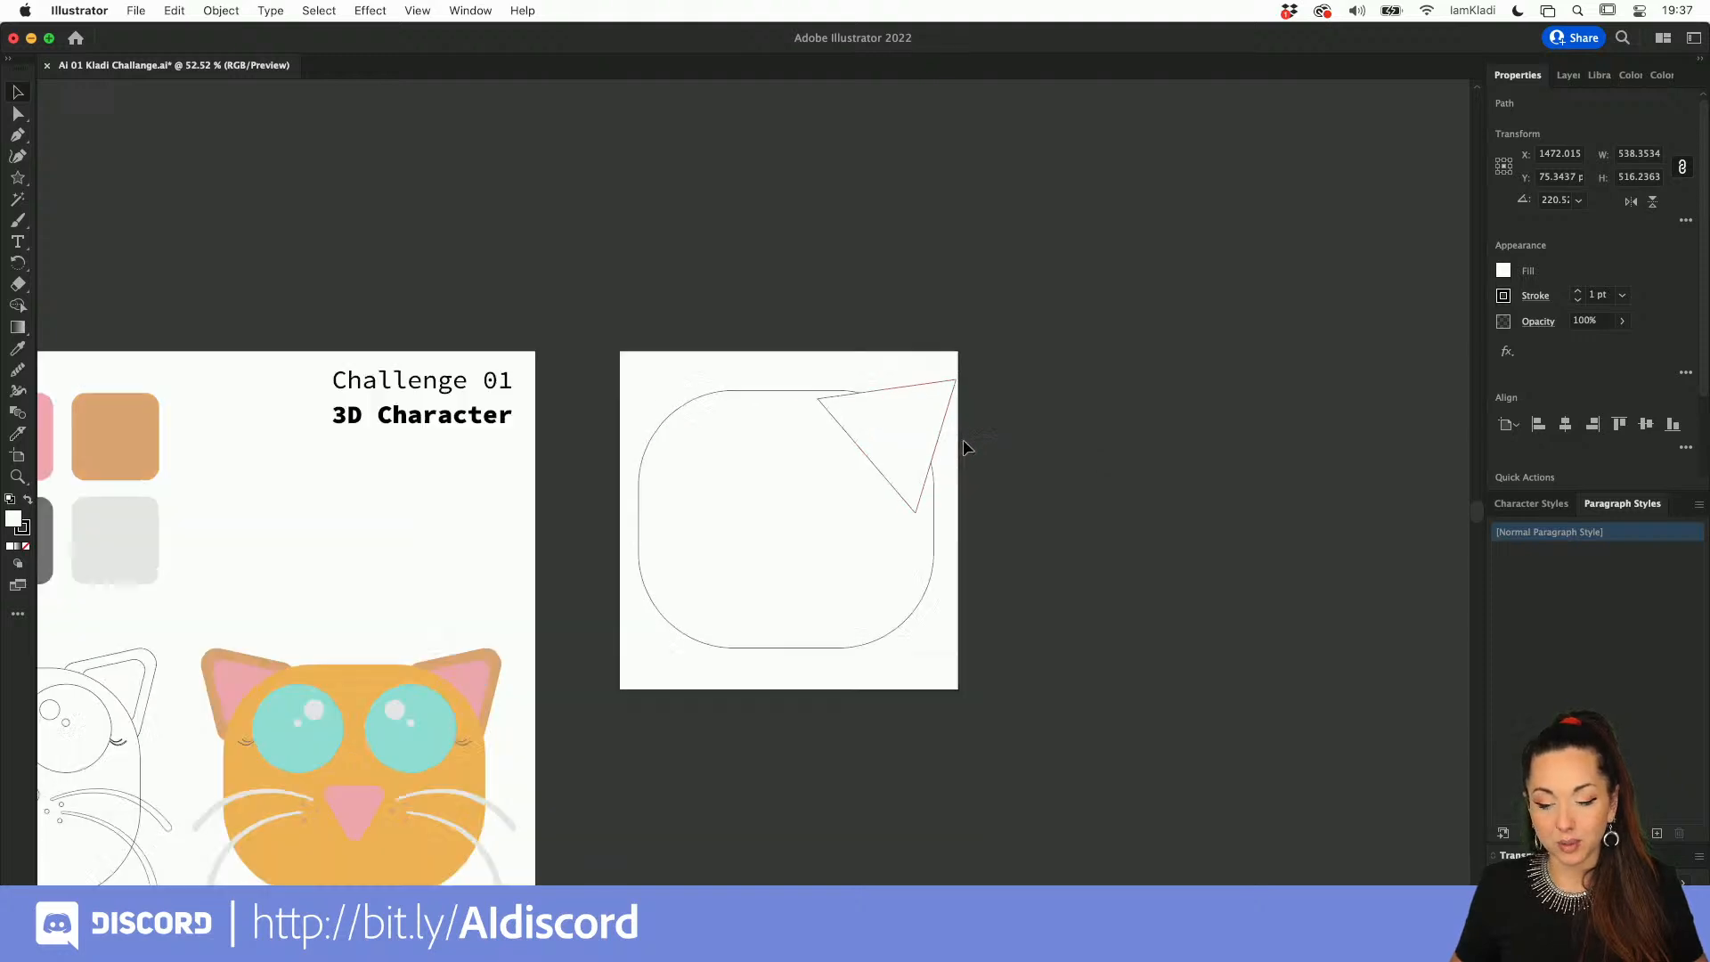
left_click_drag(885, 390, 878, 382)
left_click_drag(1040, 424, 1002, 417)
left_click_drag(806, 367, 846, 360)
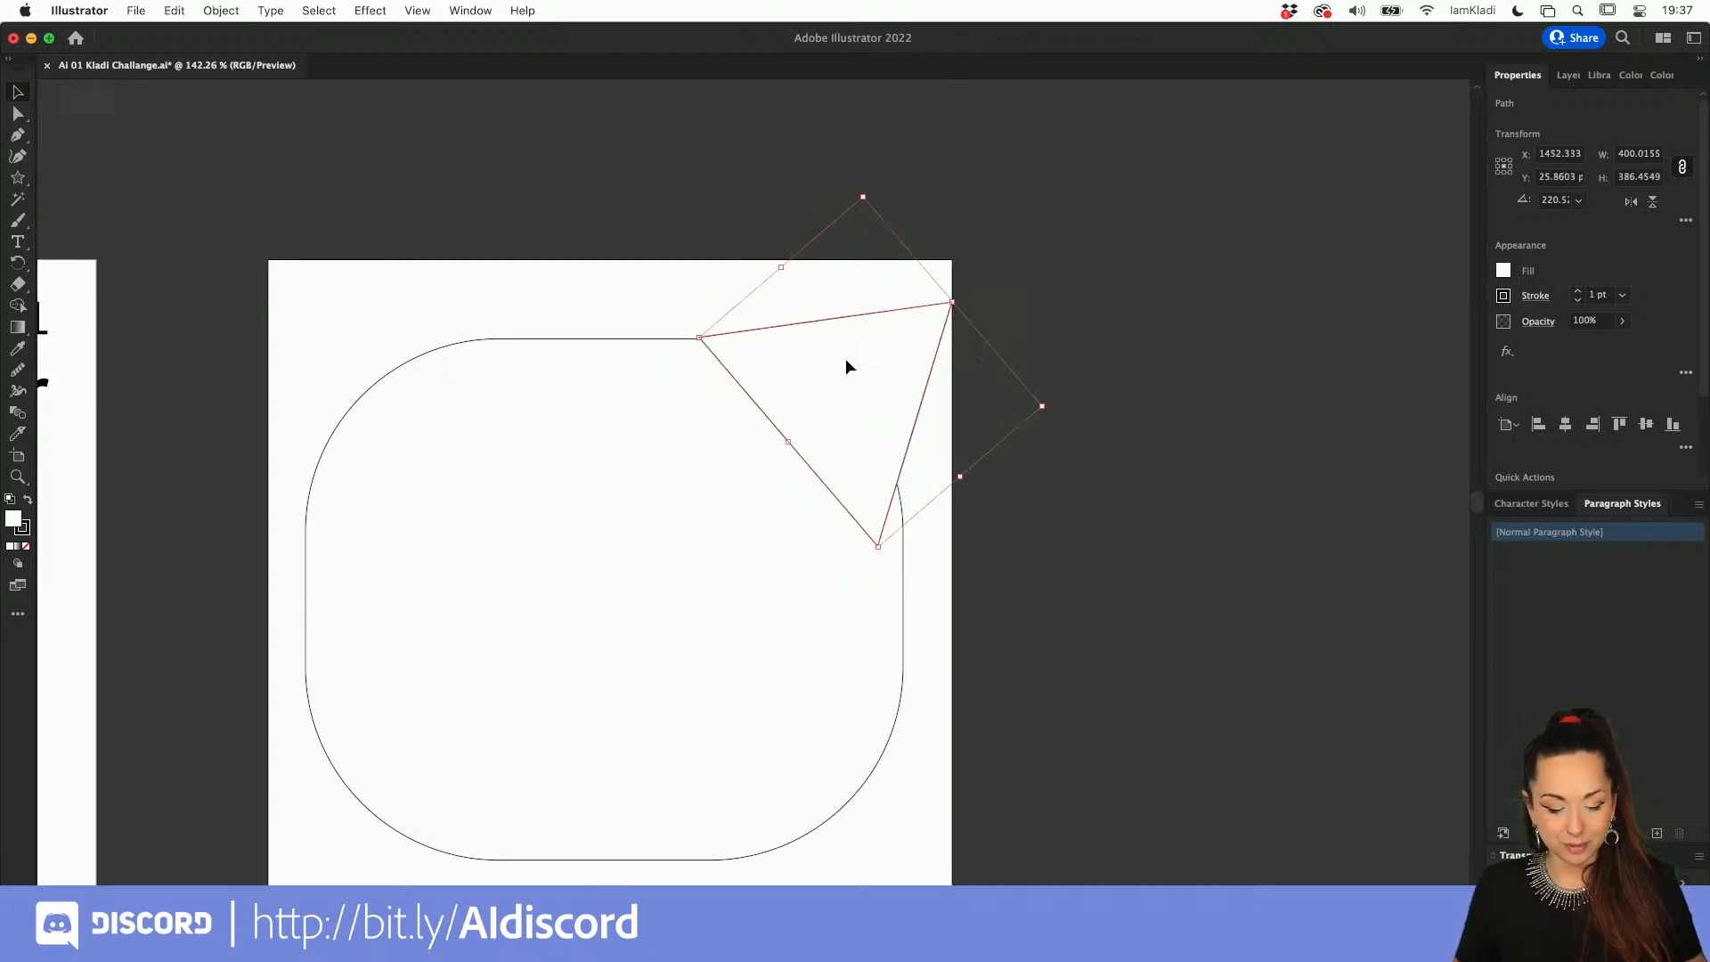
Step: Set the corner radius of the ear triangle's outer tip to 40 px
key("a")
scroll(917, 340, "up", 5)
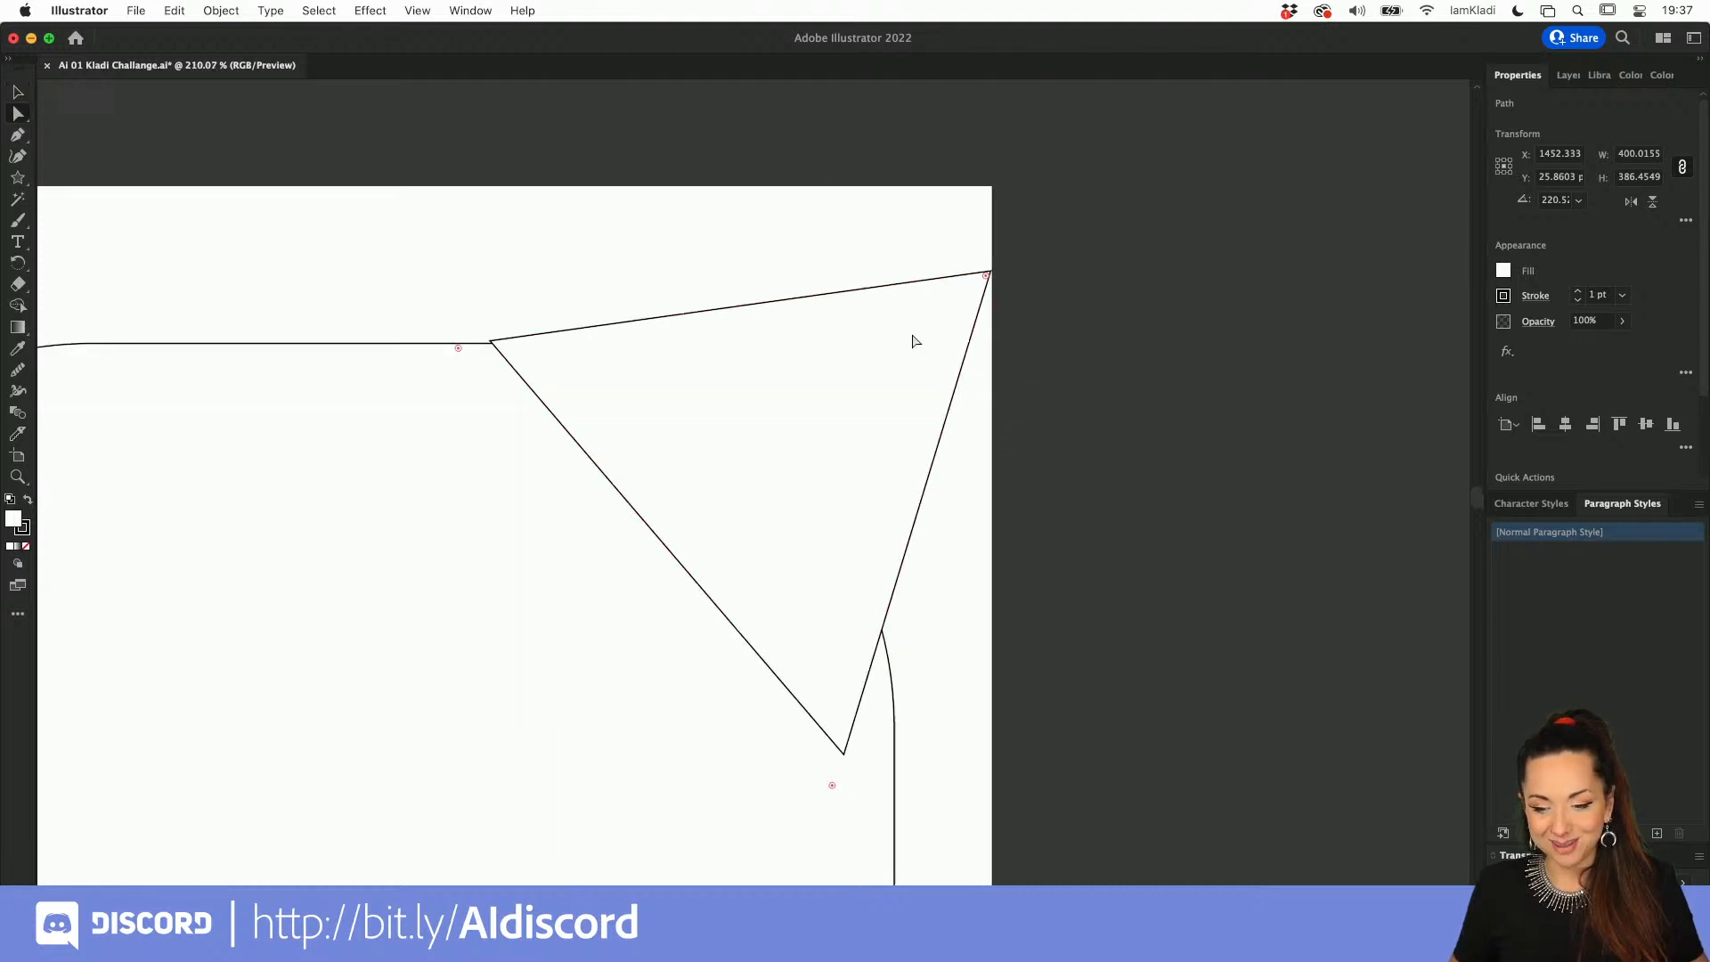
double_click(998, 269)
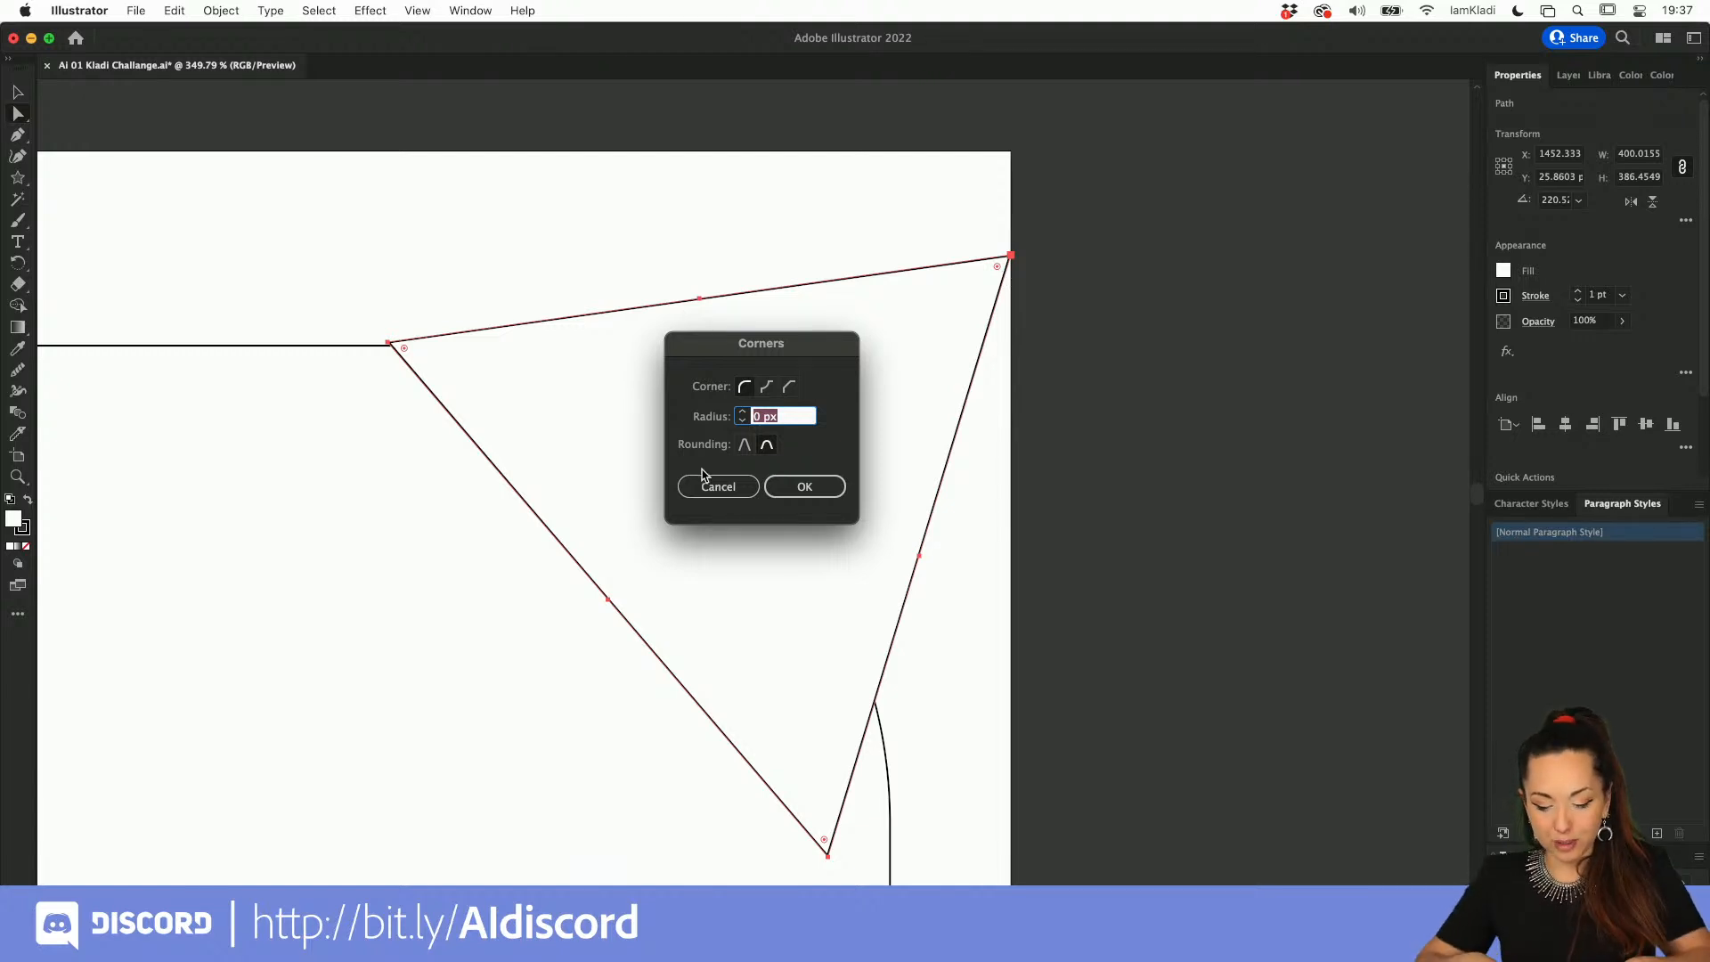
type("40")
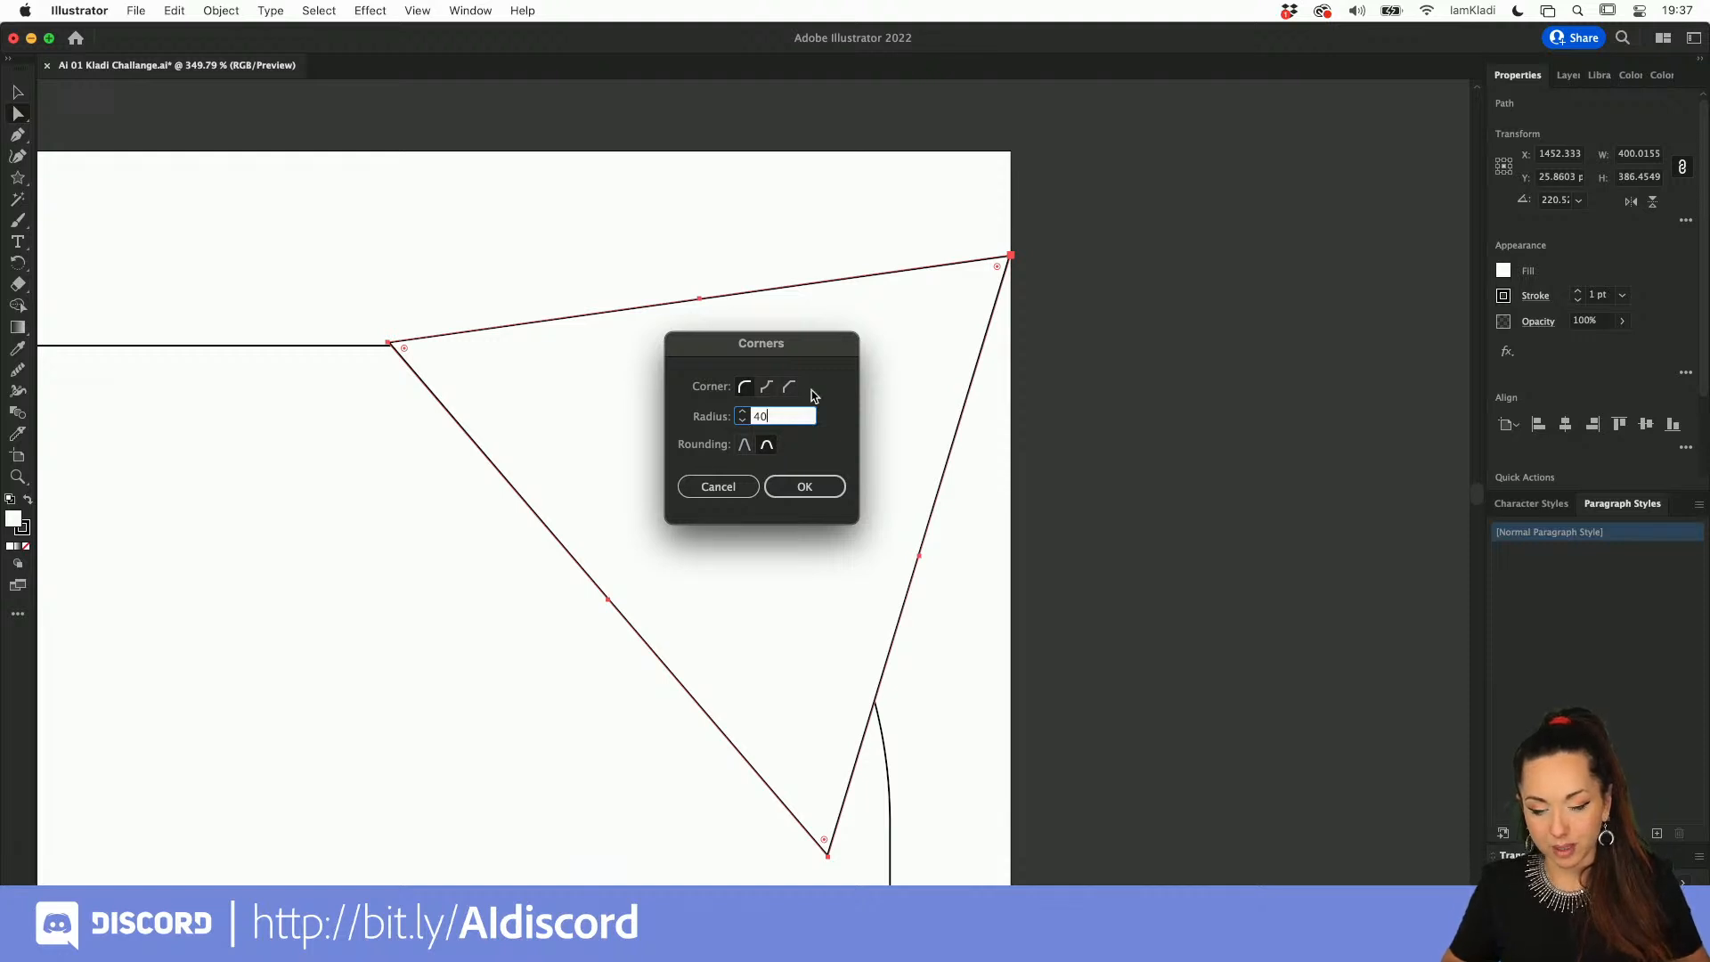
Step: Compare the relative rounding, inverted round and chamfer options on the ear tip, then apply the round corner at 40 px
left_click(745, 445)
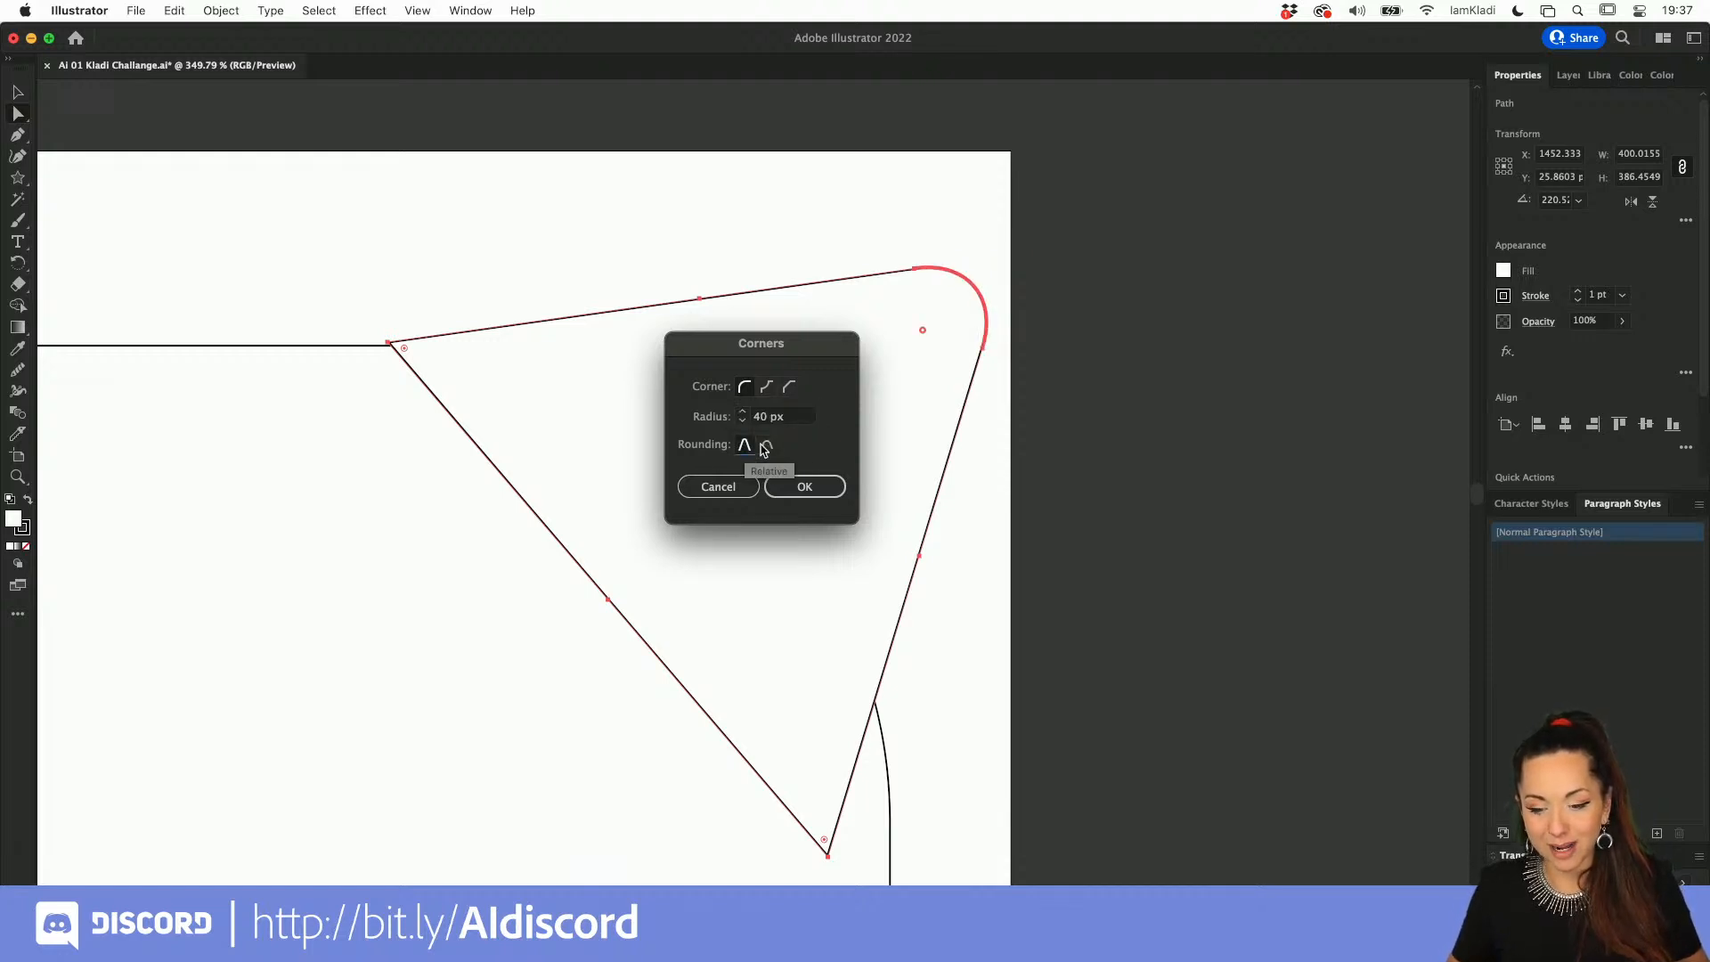
left_click(766, 445)
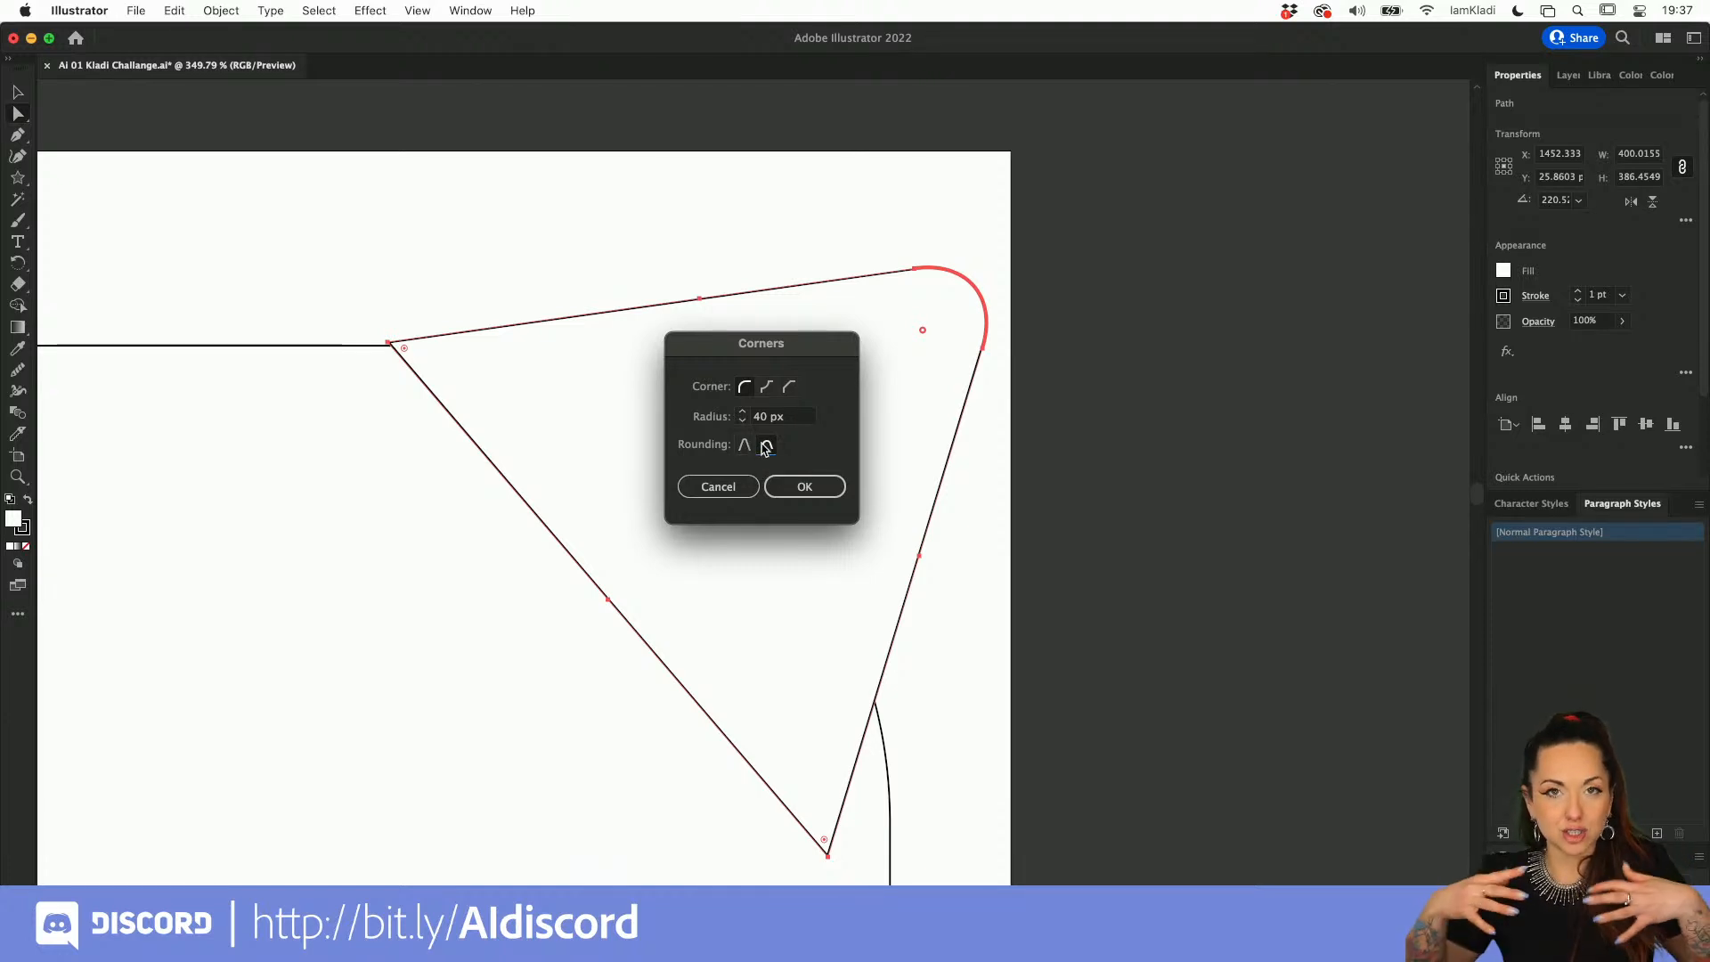
left_click(769, 386)
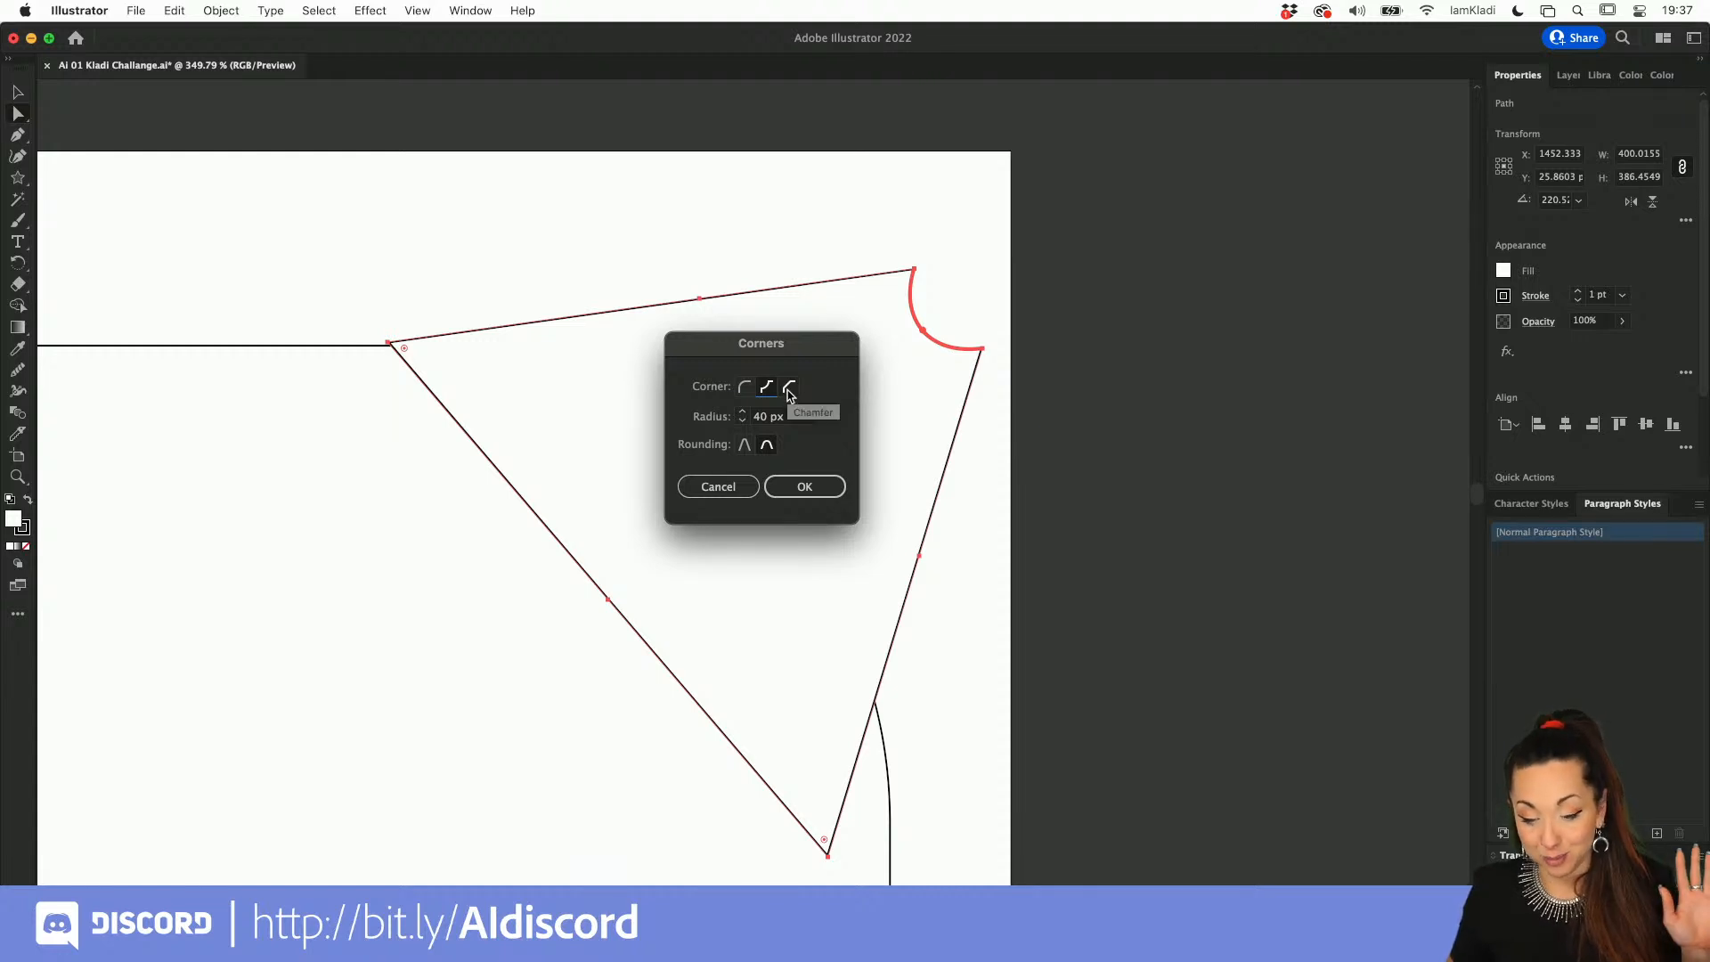
left_click(789, 388)
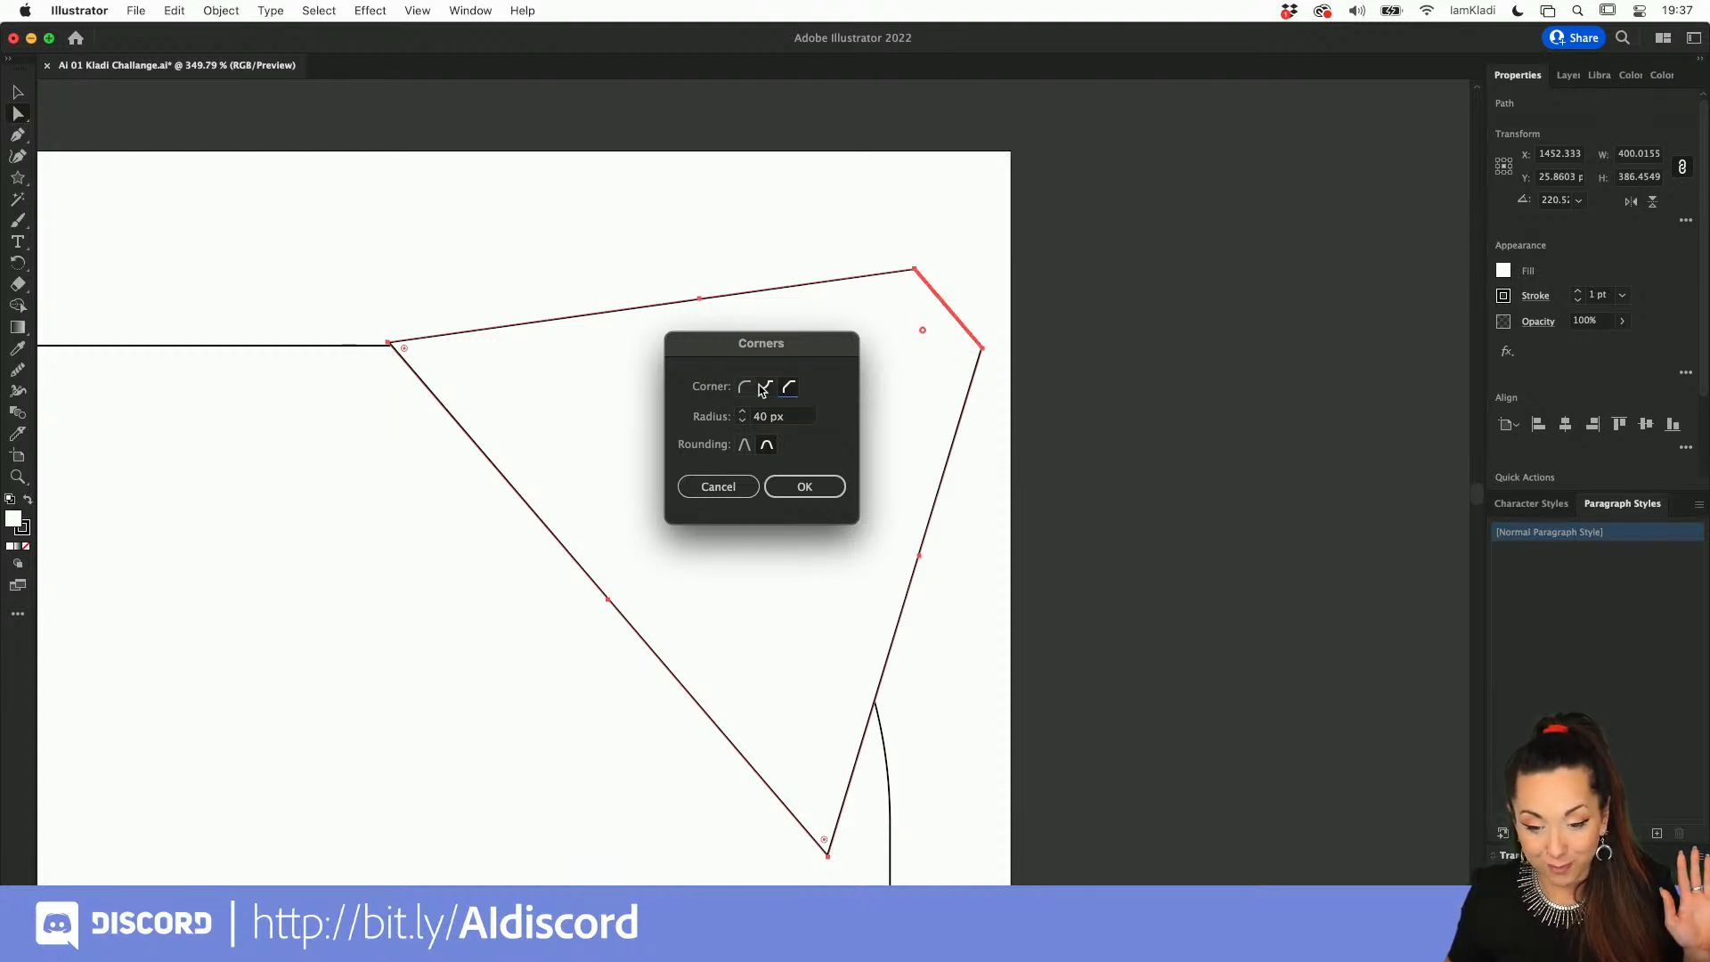
left_click(768, 388)
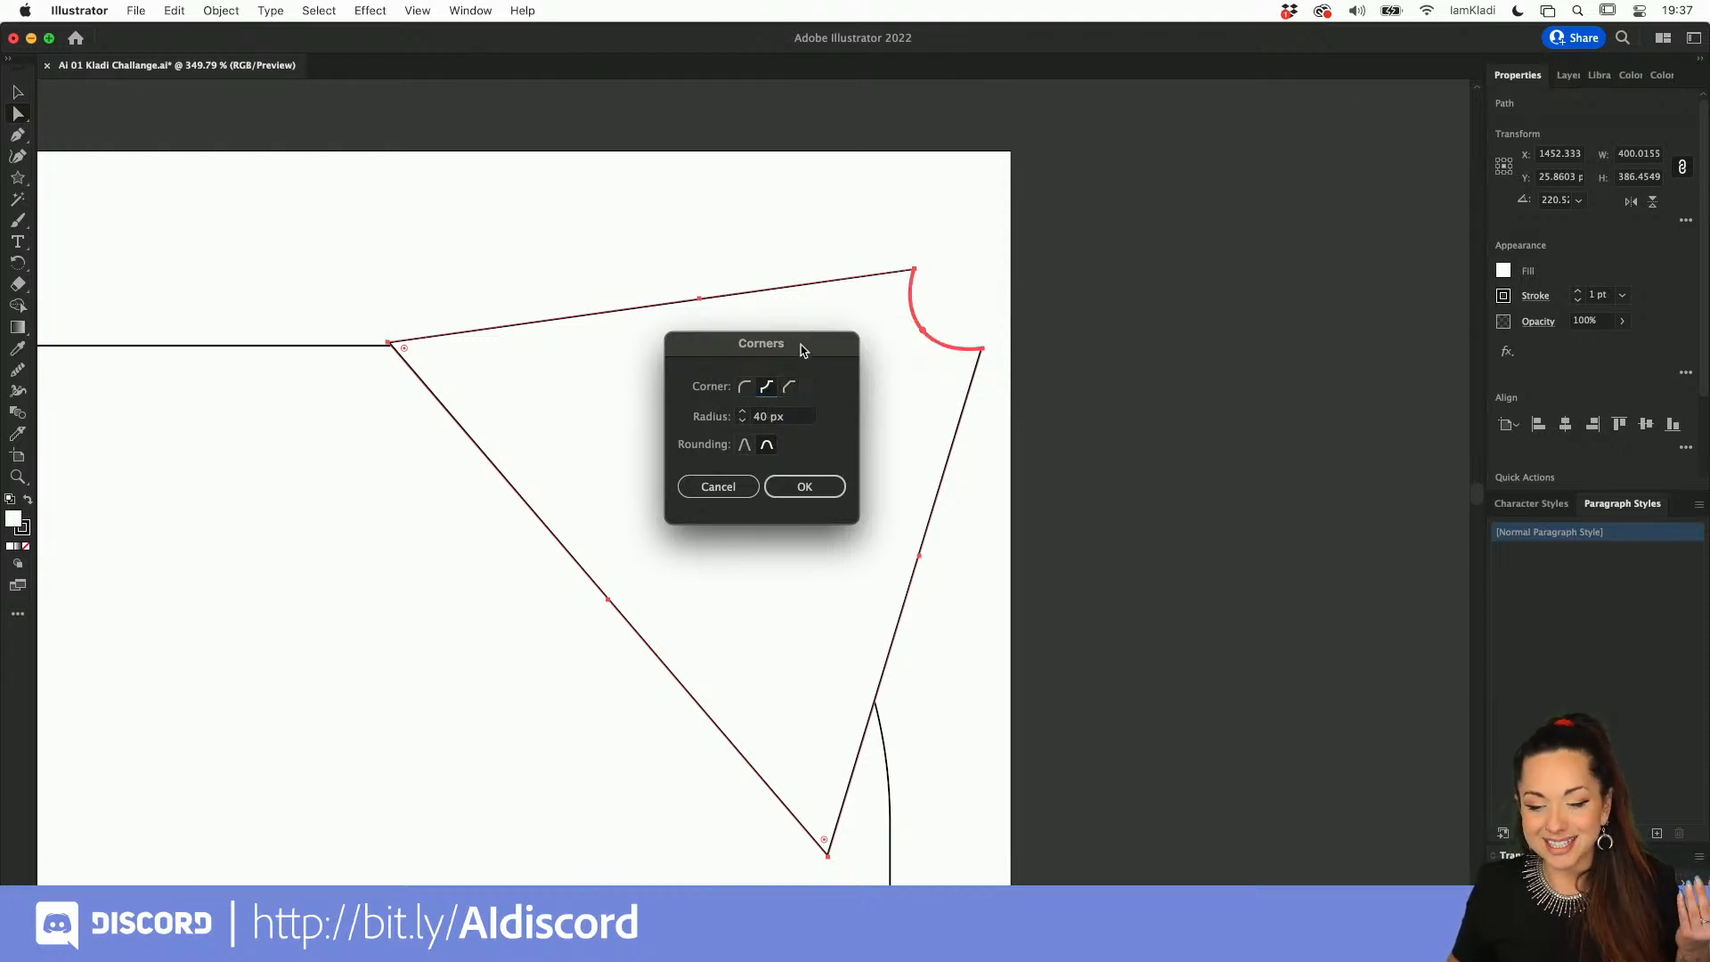
left_click(746, 387)
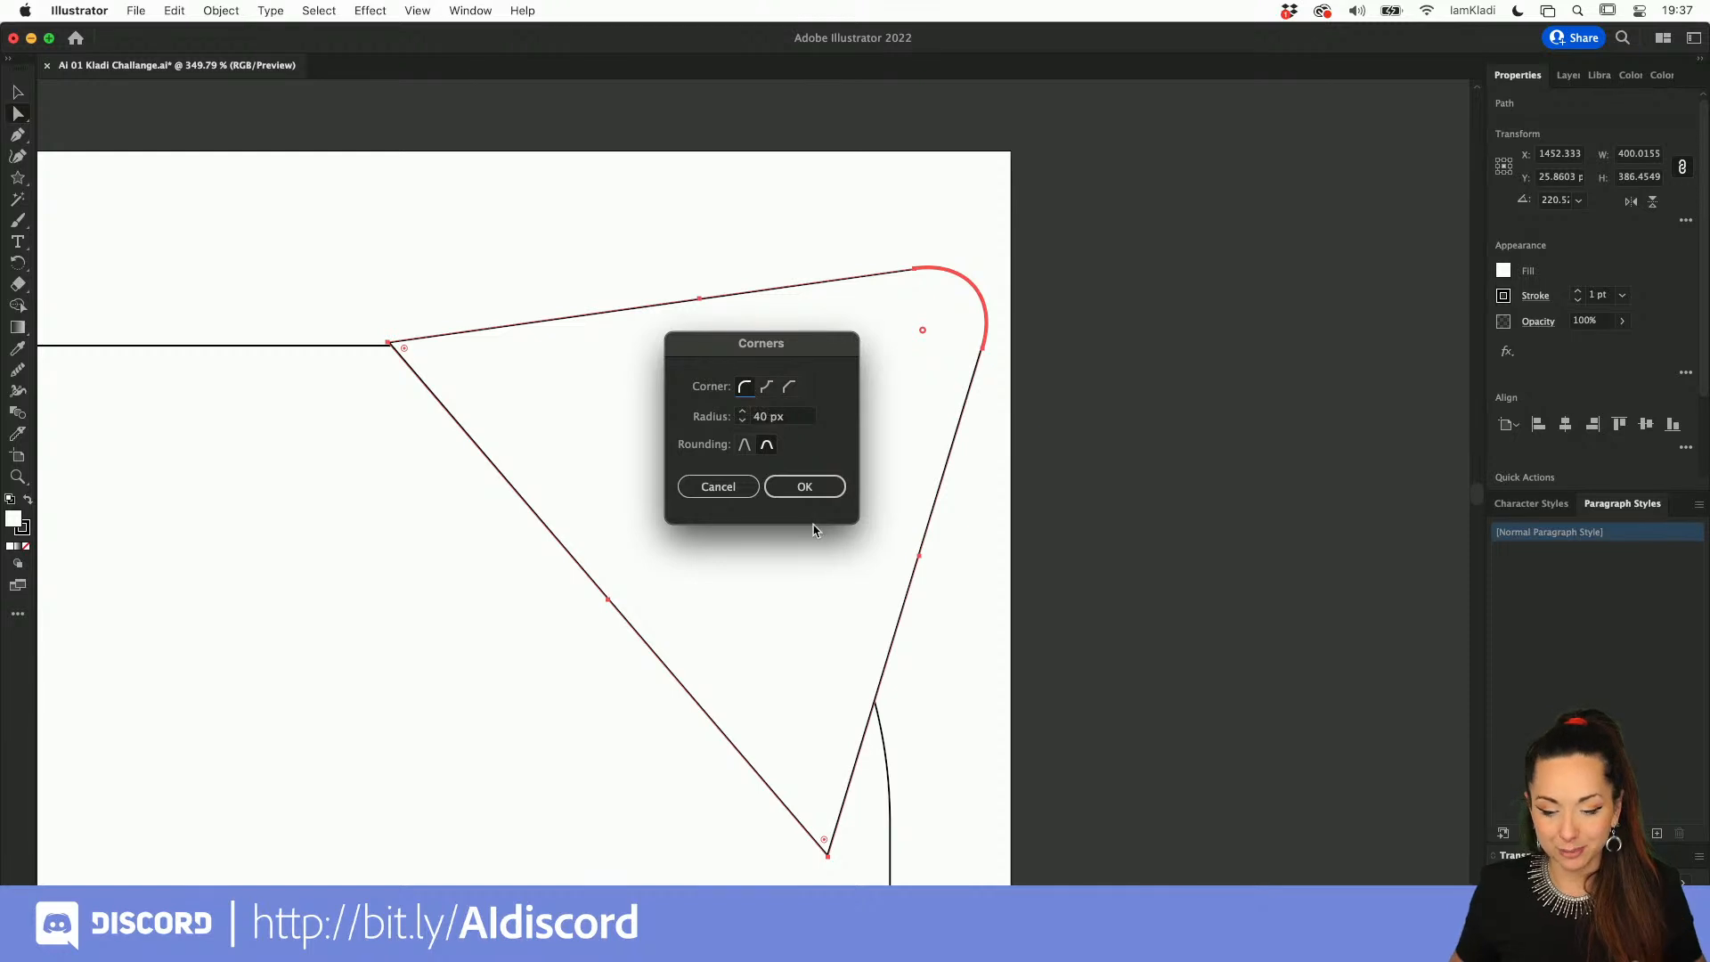
left_click(803, 488)
scroll(804, 496, "down", 6)
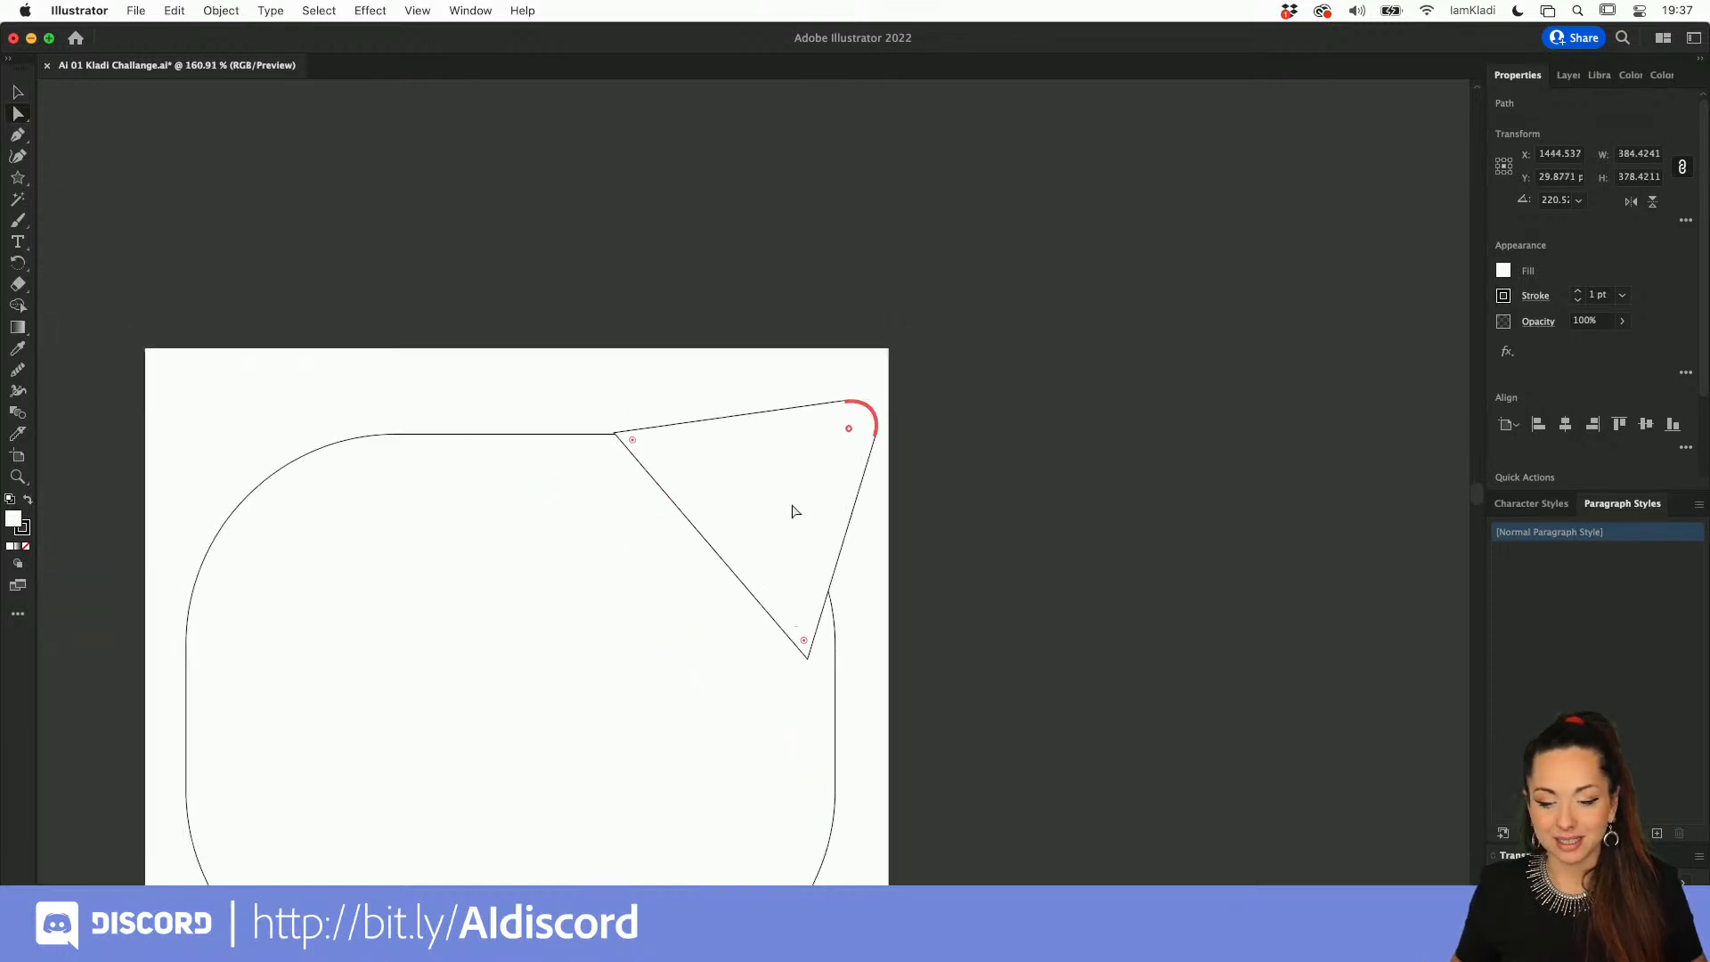
Step: Duplicate the ear in place, flip the copy horizontally and place it on the head's upper-left corner
key("super")
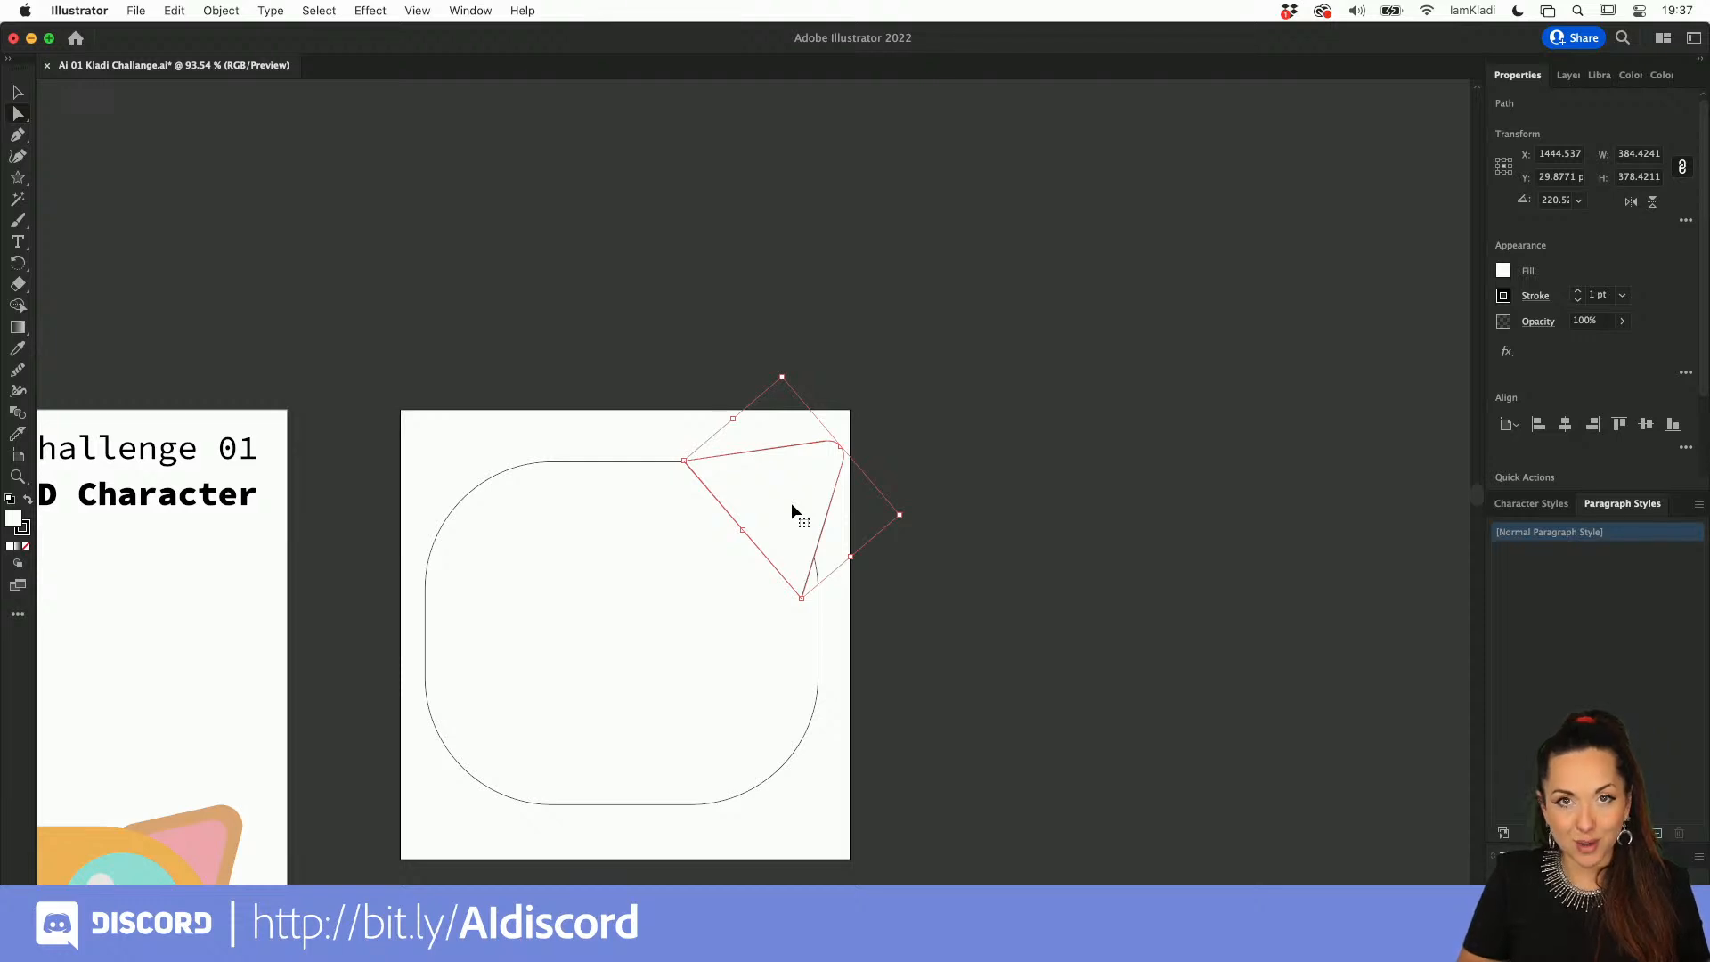
key("super")
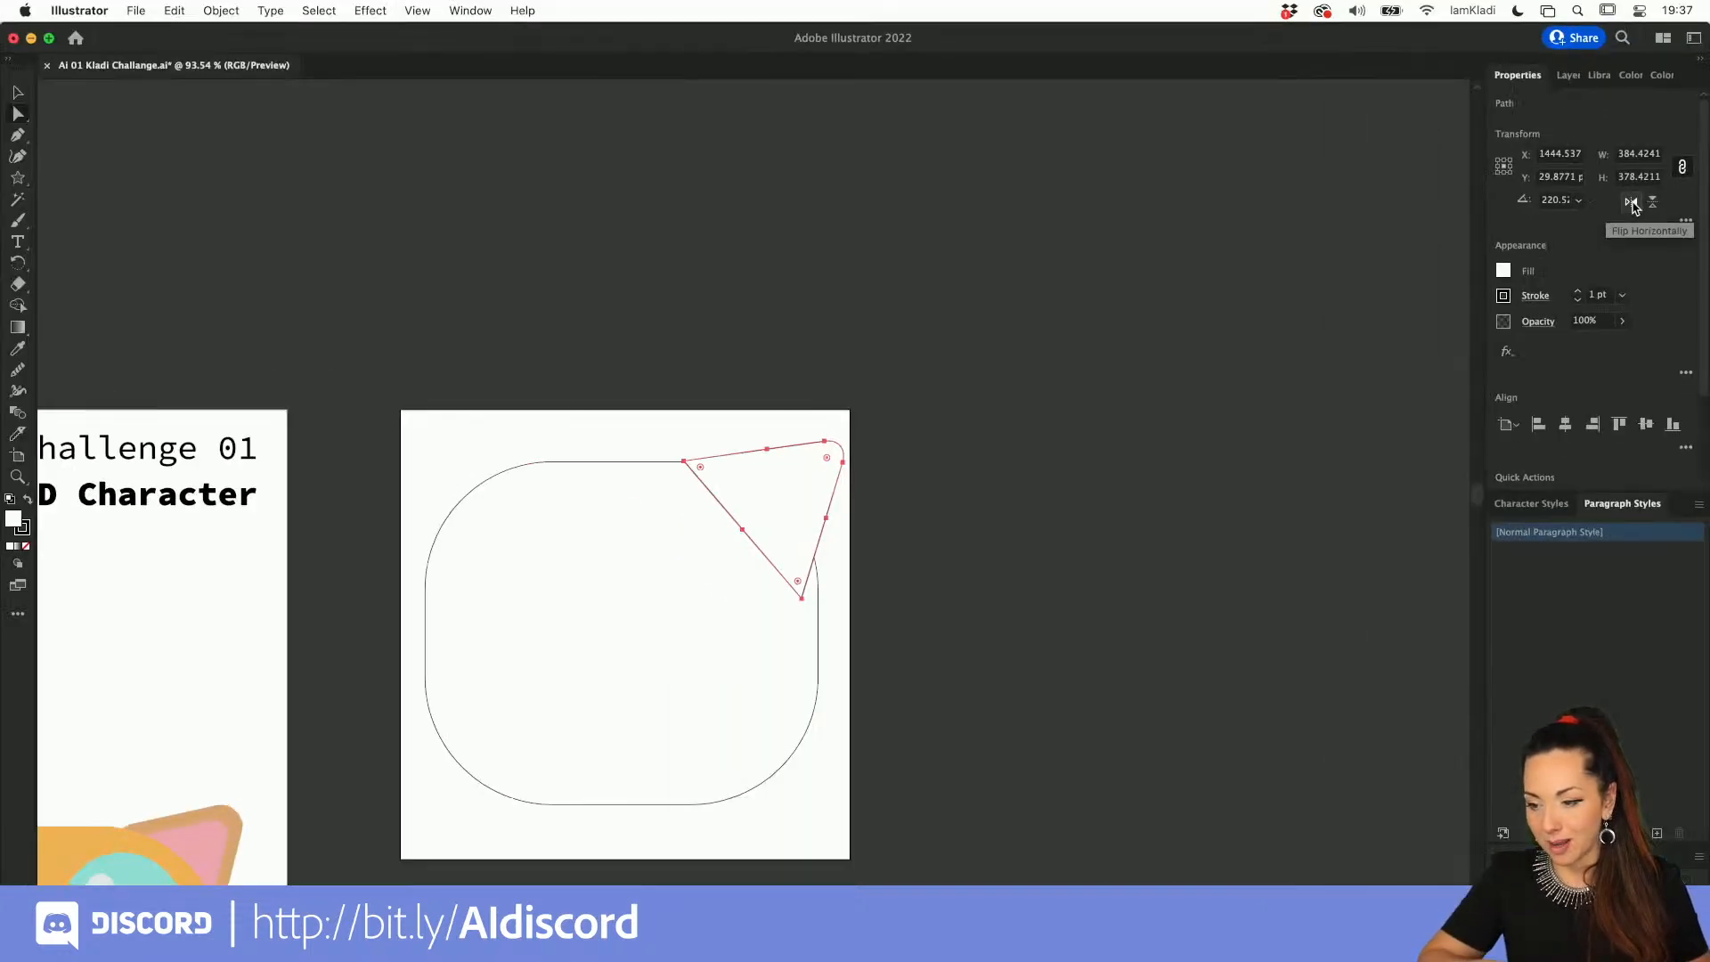
left_click(1631, 203)
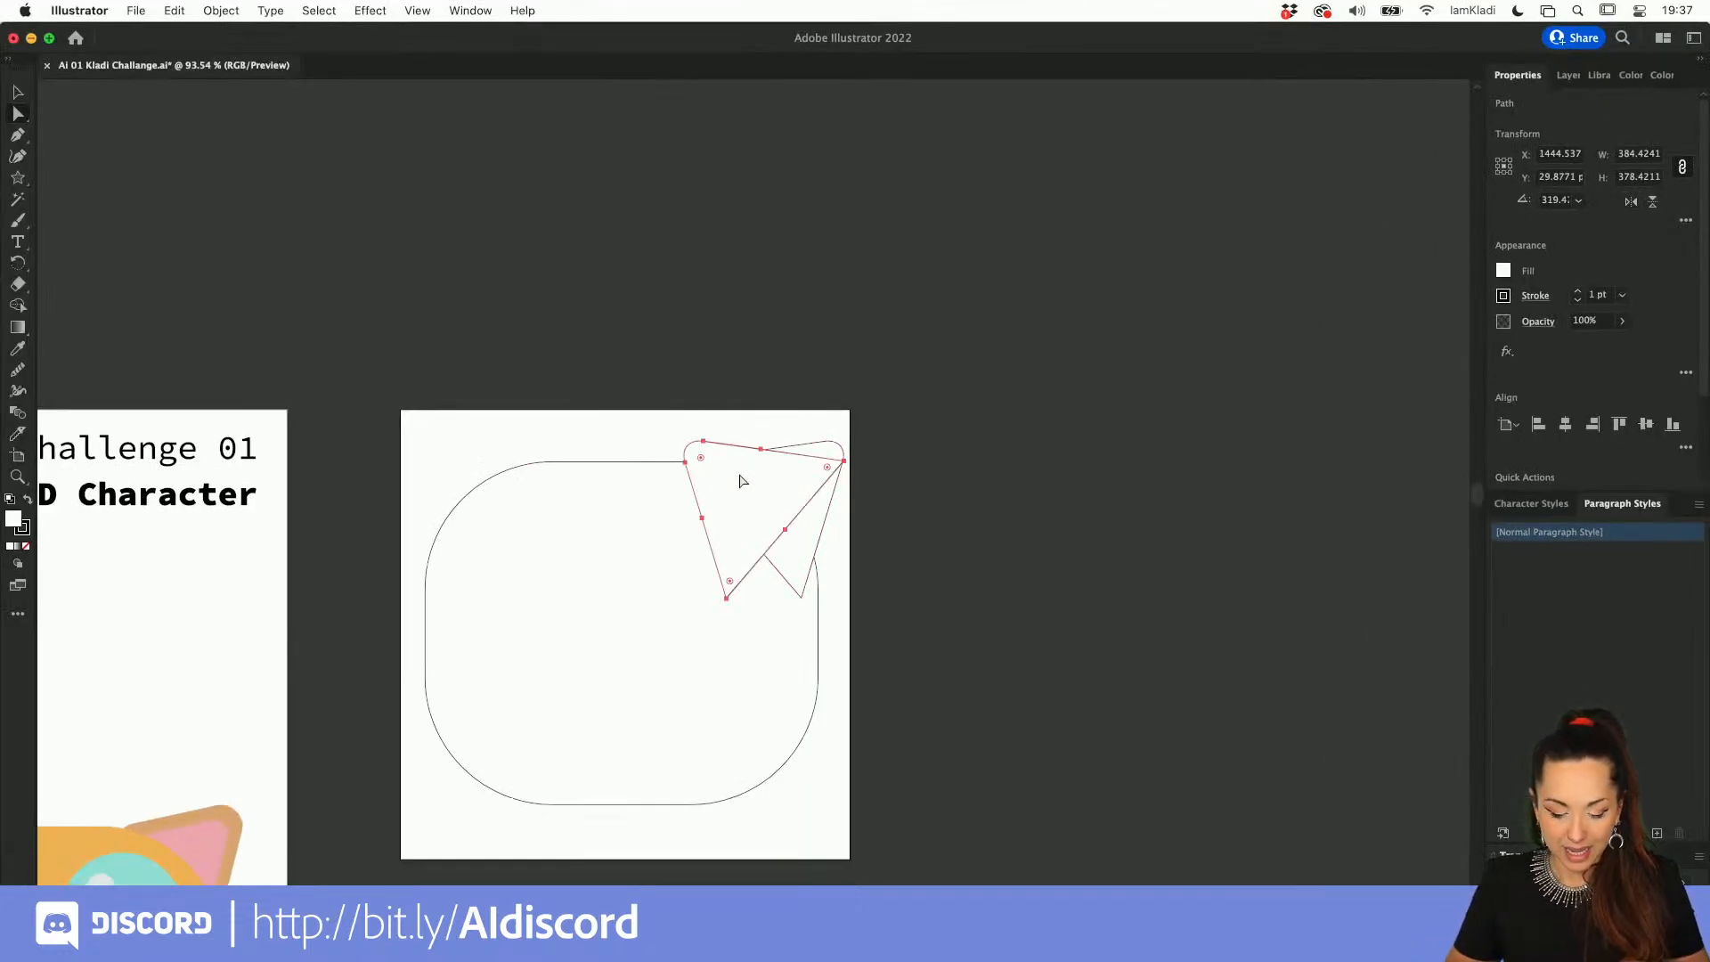
key("v")
left_click_drag(759, 472, 462, 477)
scroll(461, 477, "down", 3)
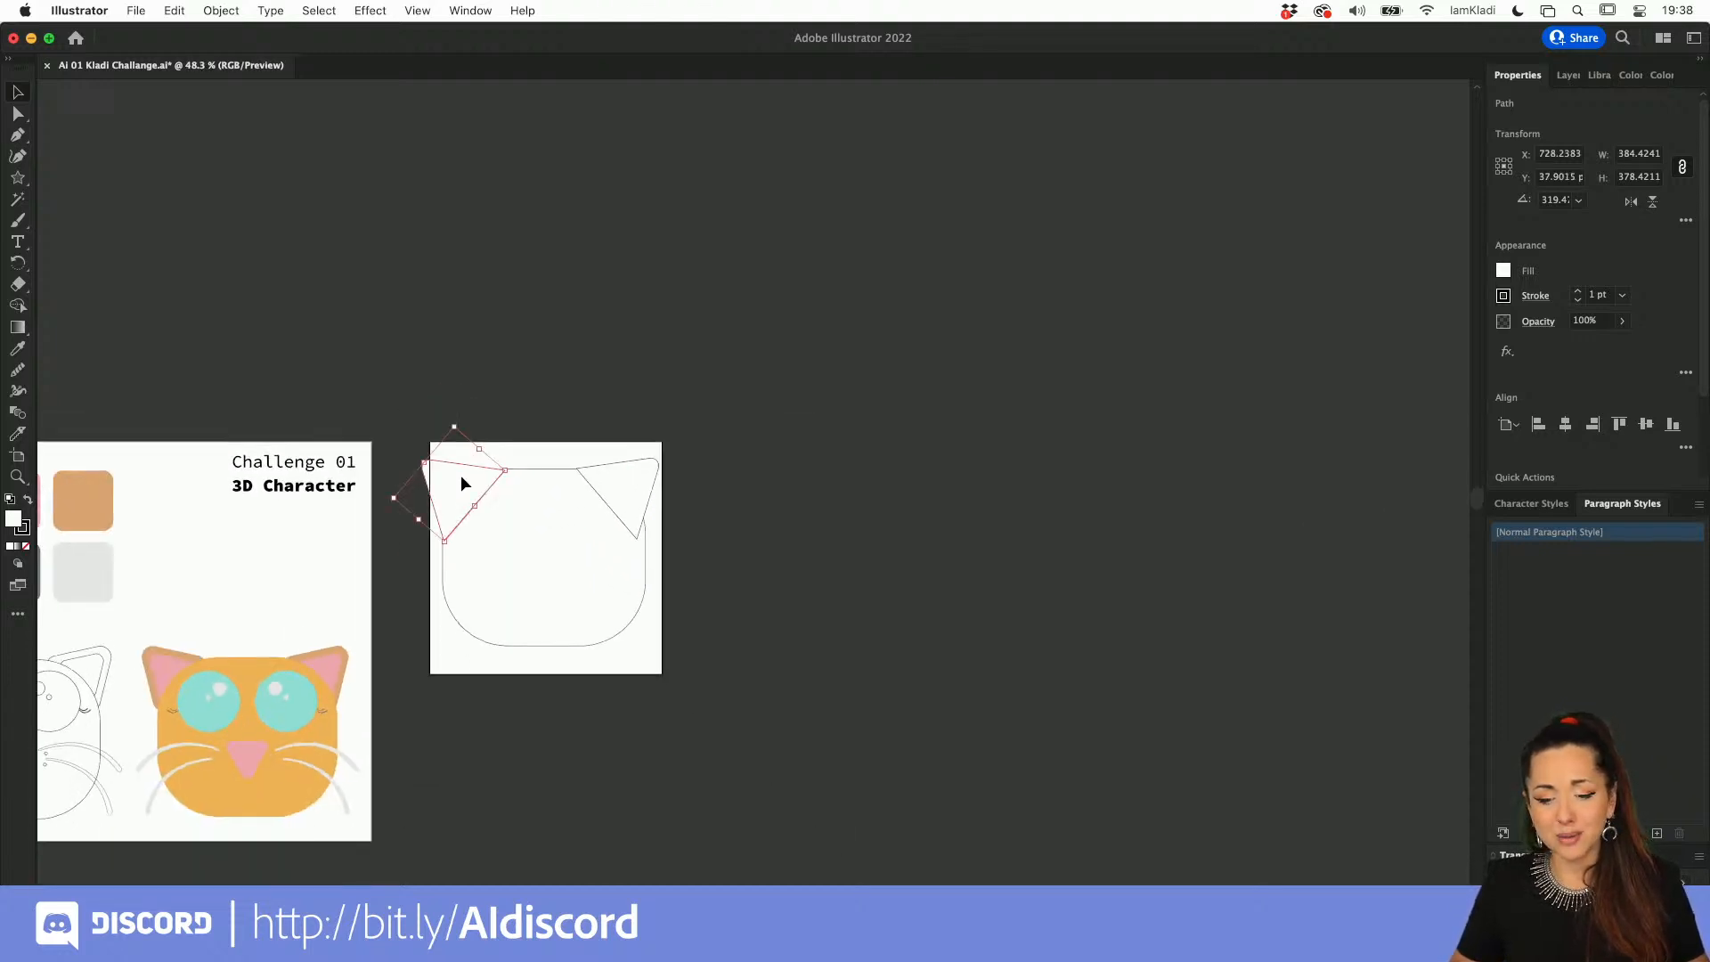
scroll(534, 515, "left", 2)
left_click(501, 456)
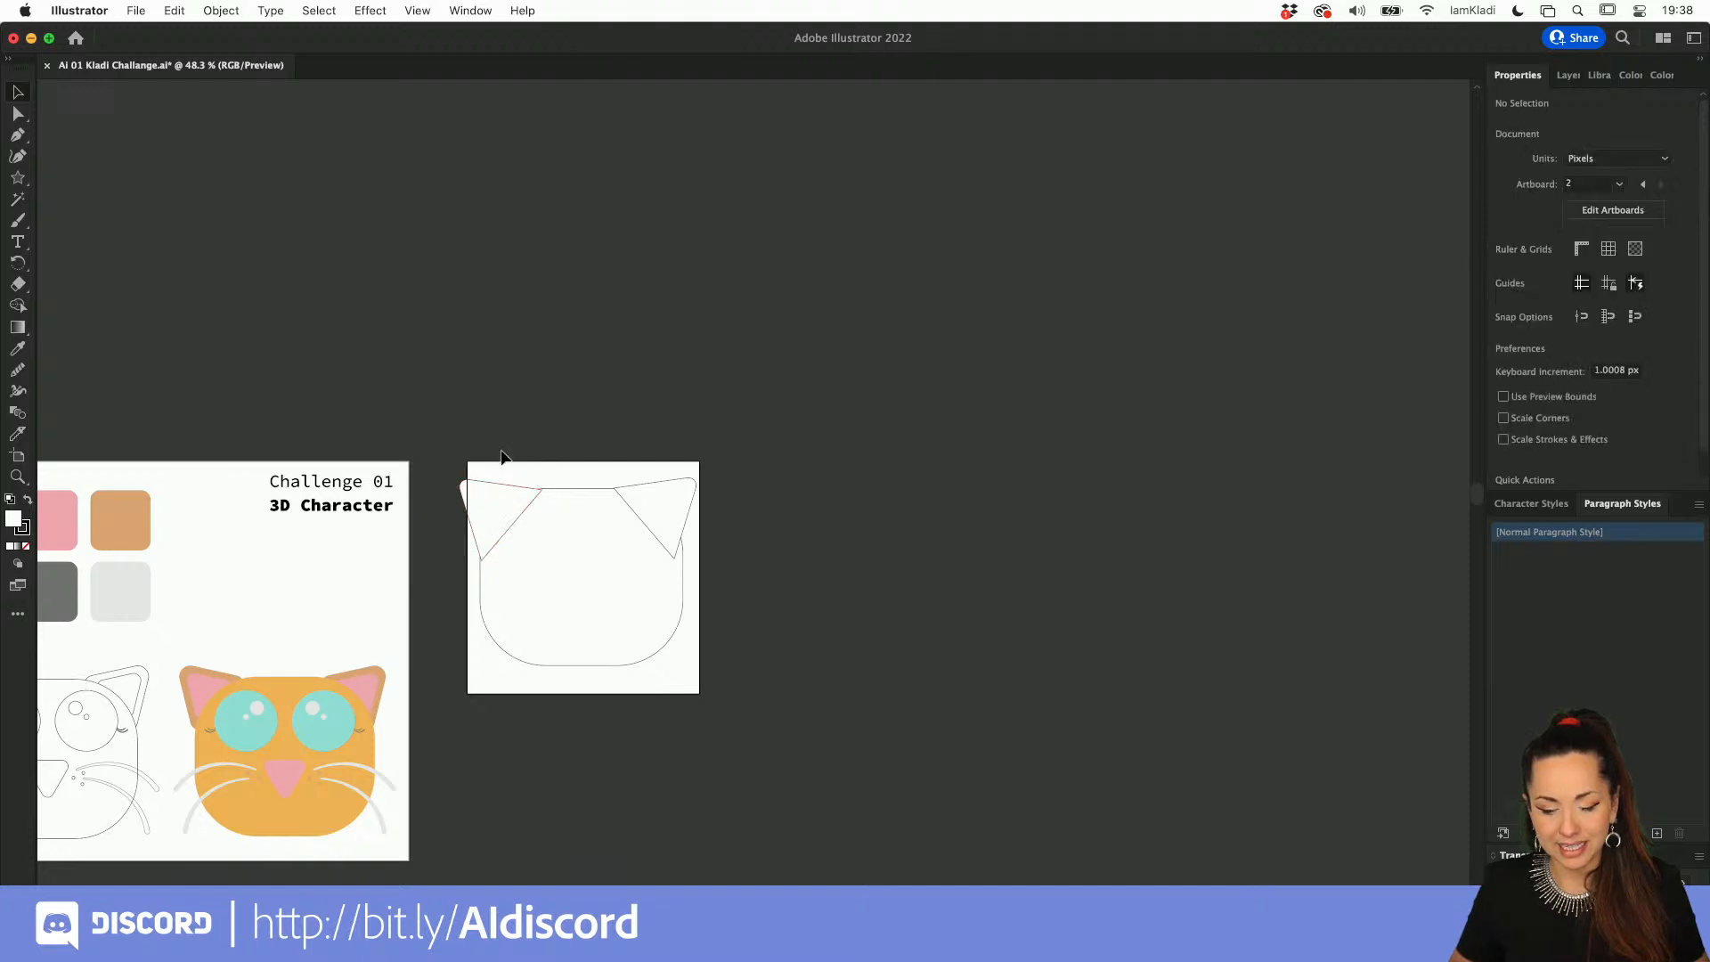
Step: Try uniting the head and both ears into one shape, then undo the union and the move
left_click_drag(660, 579, 704, 589)
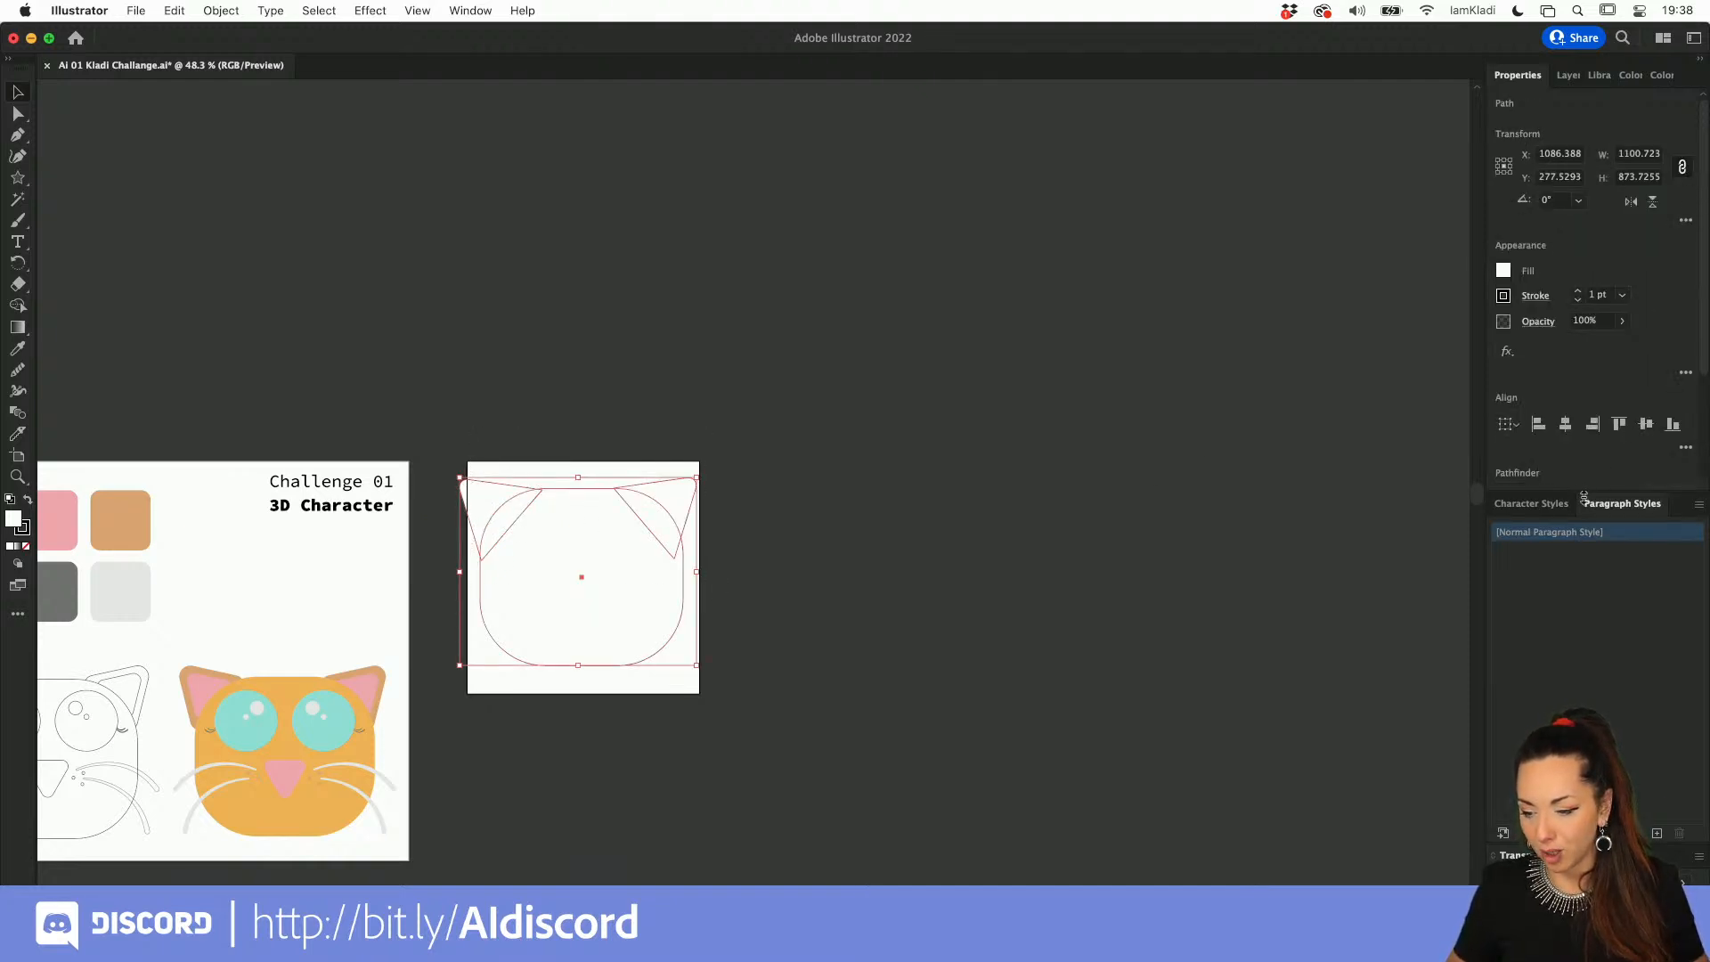
left_click_drag(1582, 495, 1591, 694)
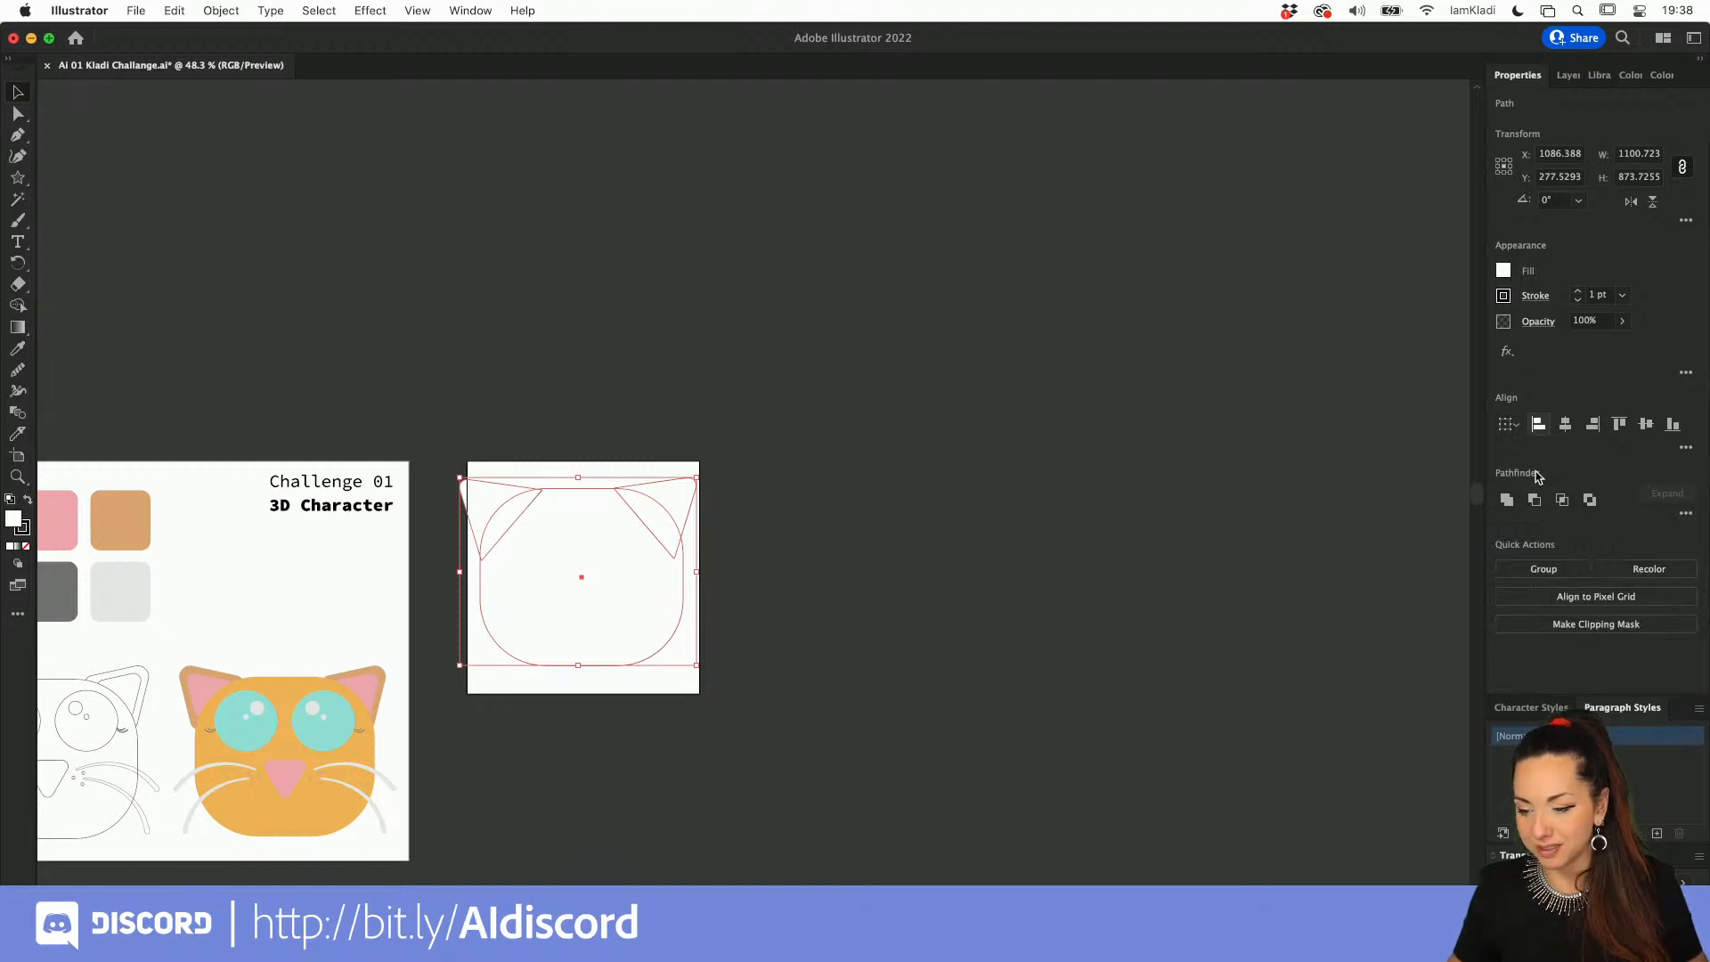
left_click(1507, 500)
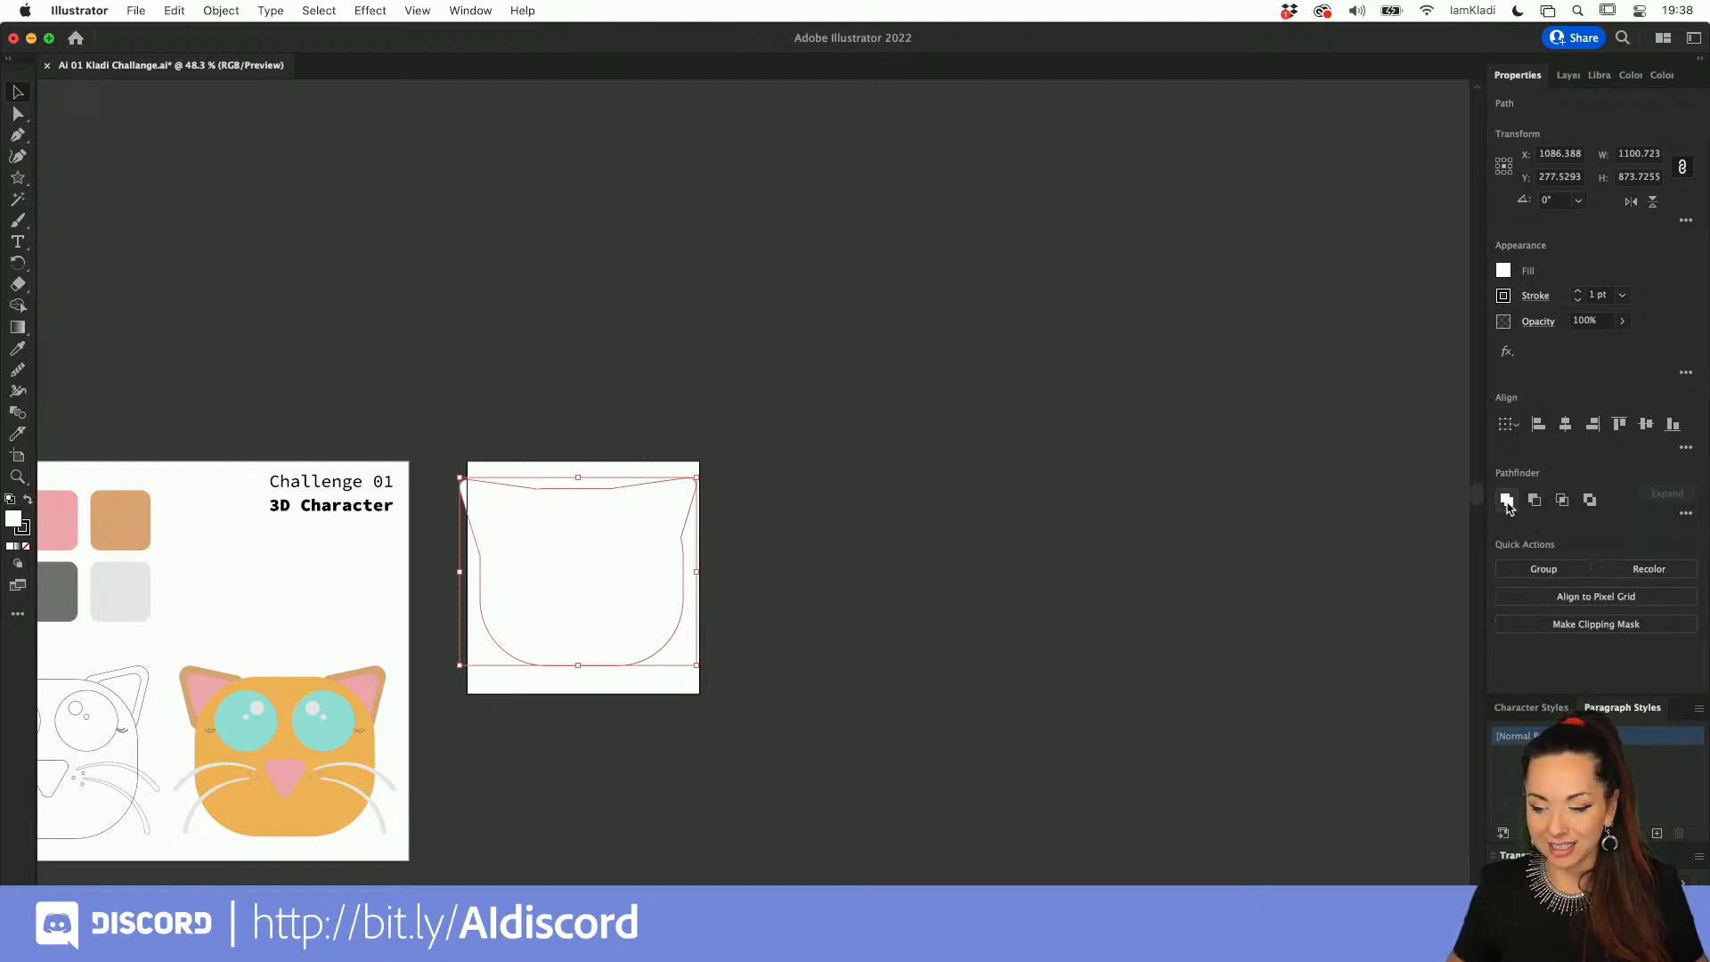
left_click_drag(549, 517, 569, 527)
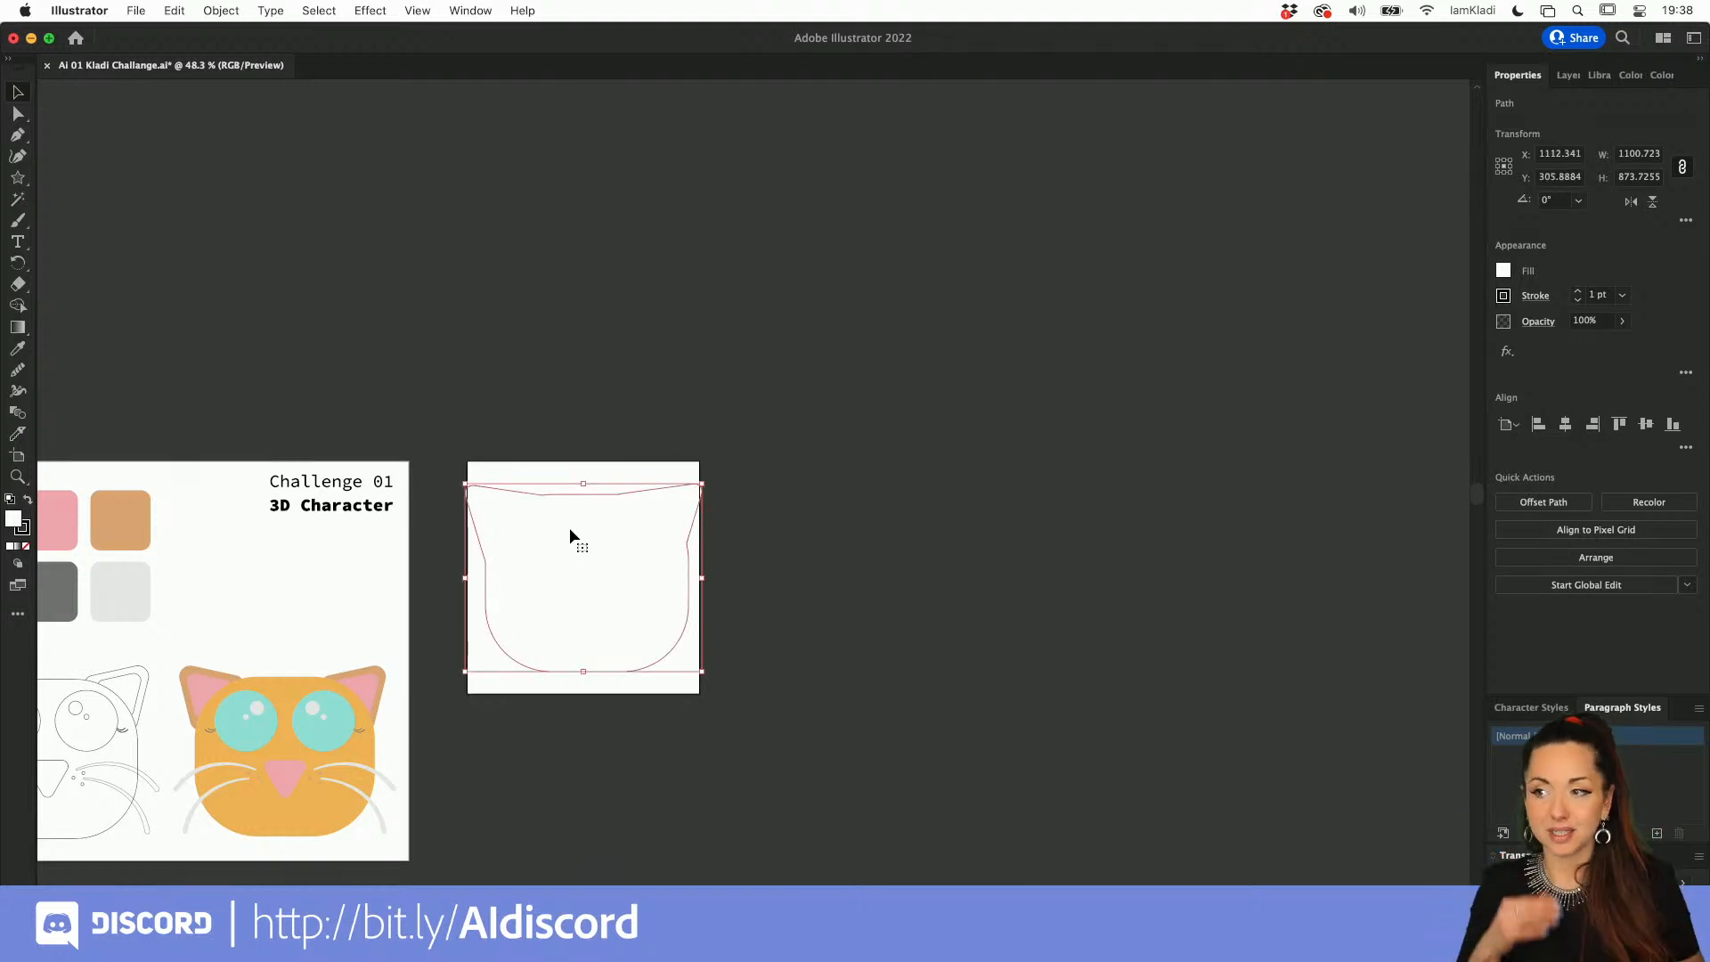
key("ctrl+z")
key("ctrl+z")
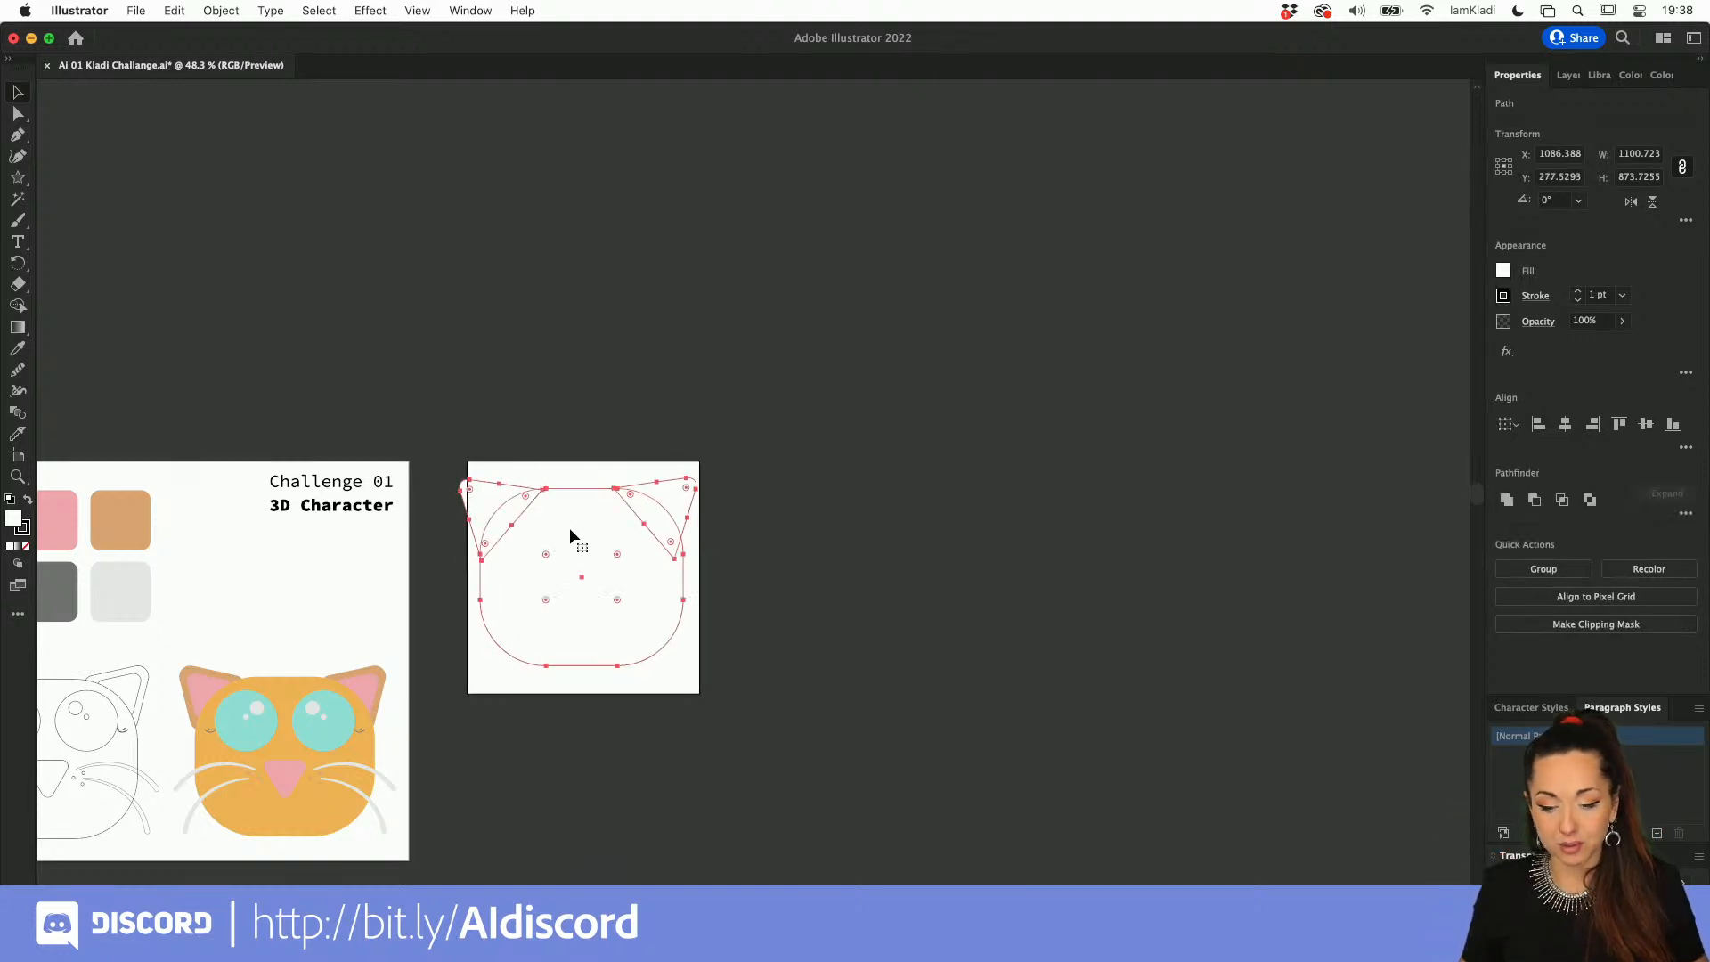
left_click(750, 520)
Step: Select both ears and send them to the back, behind the head shape
scroll(421, 588, "left", 3)
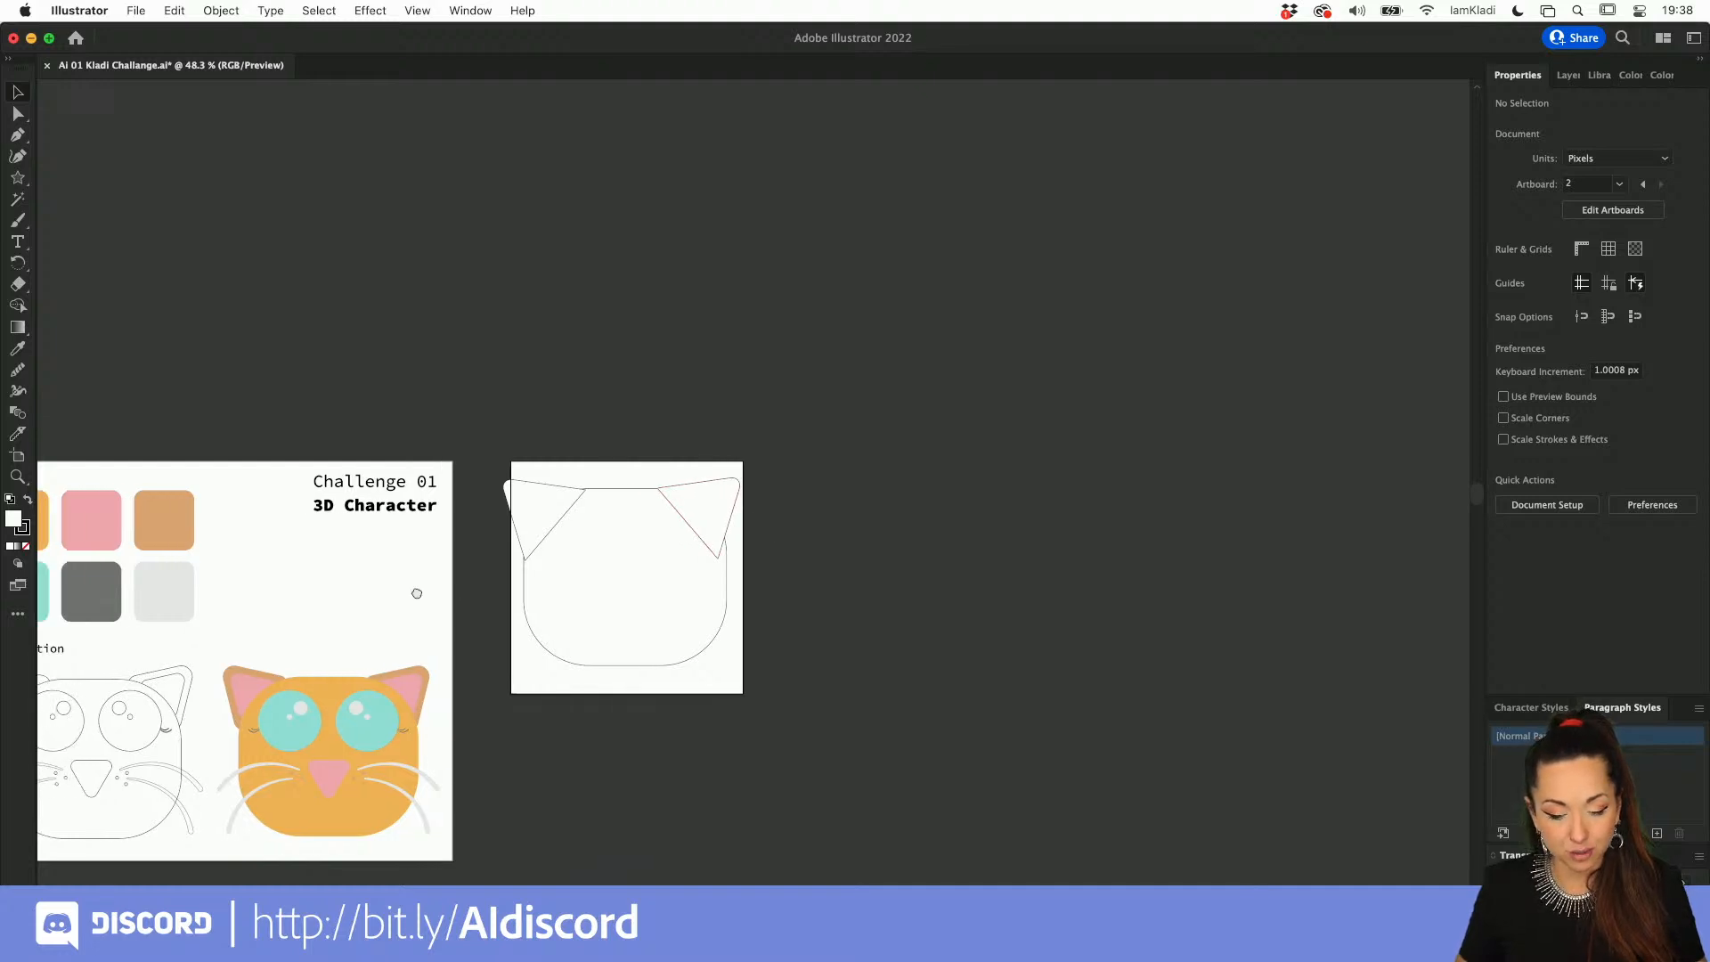
left_click(552, 484)
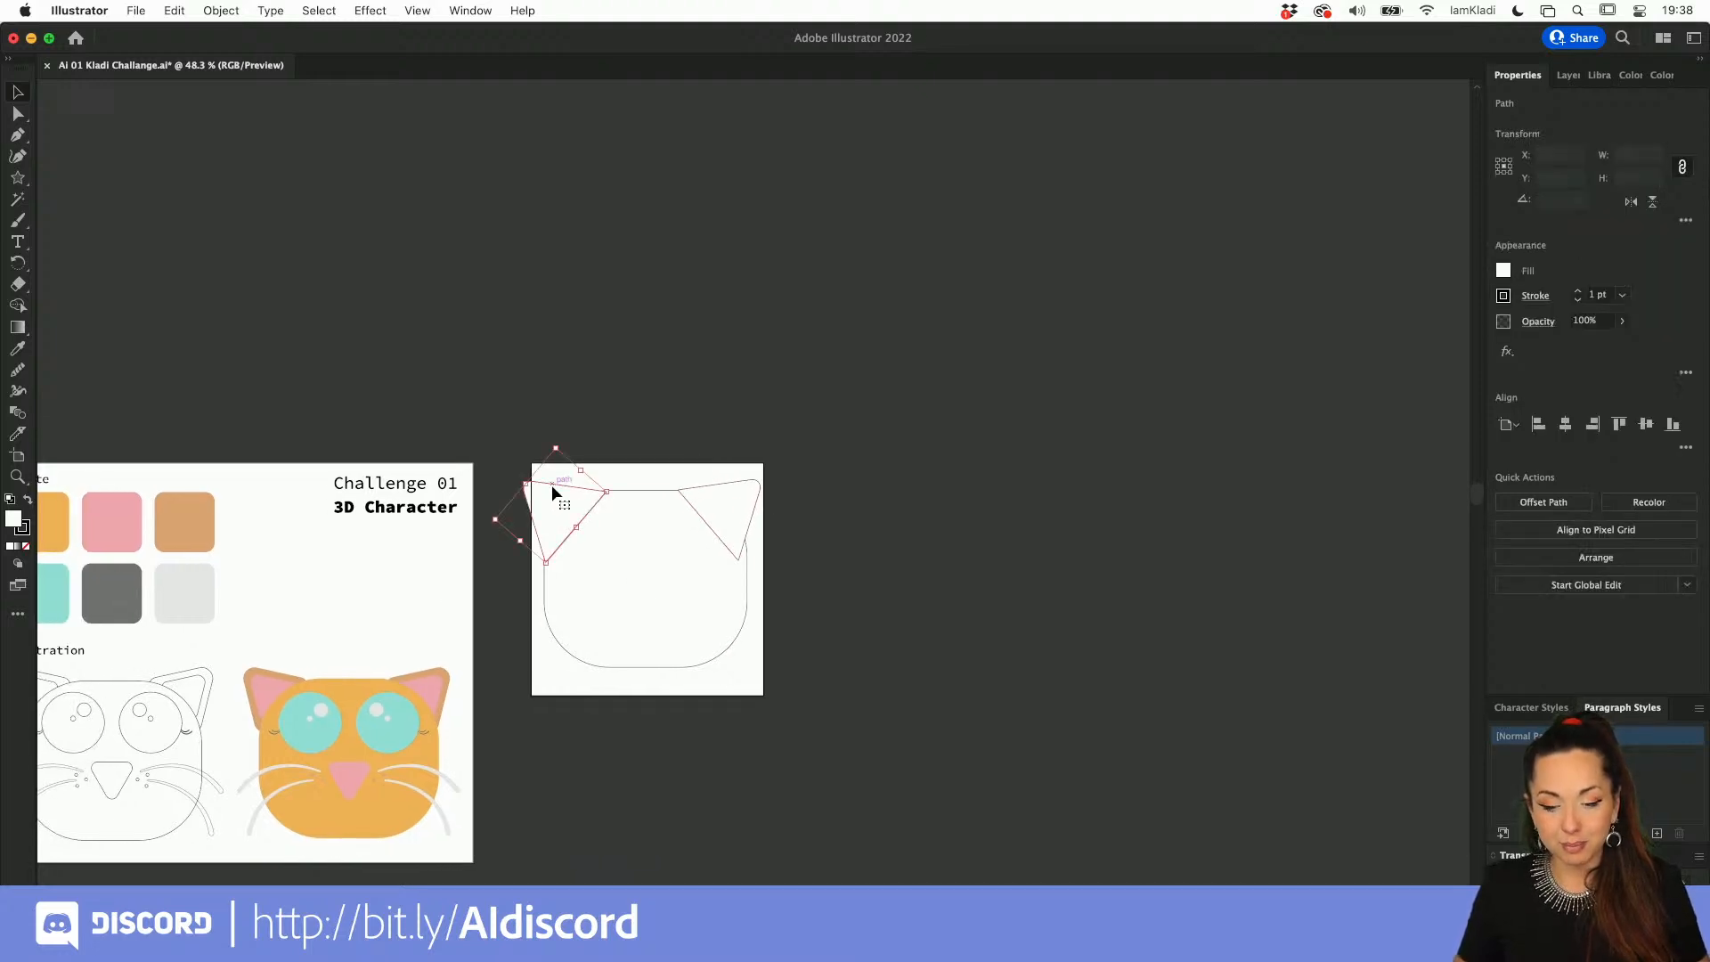
left_click(728, 497, "shift")
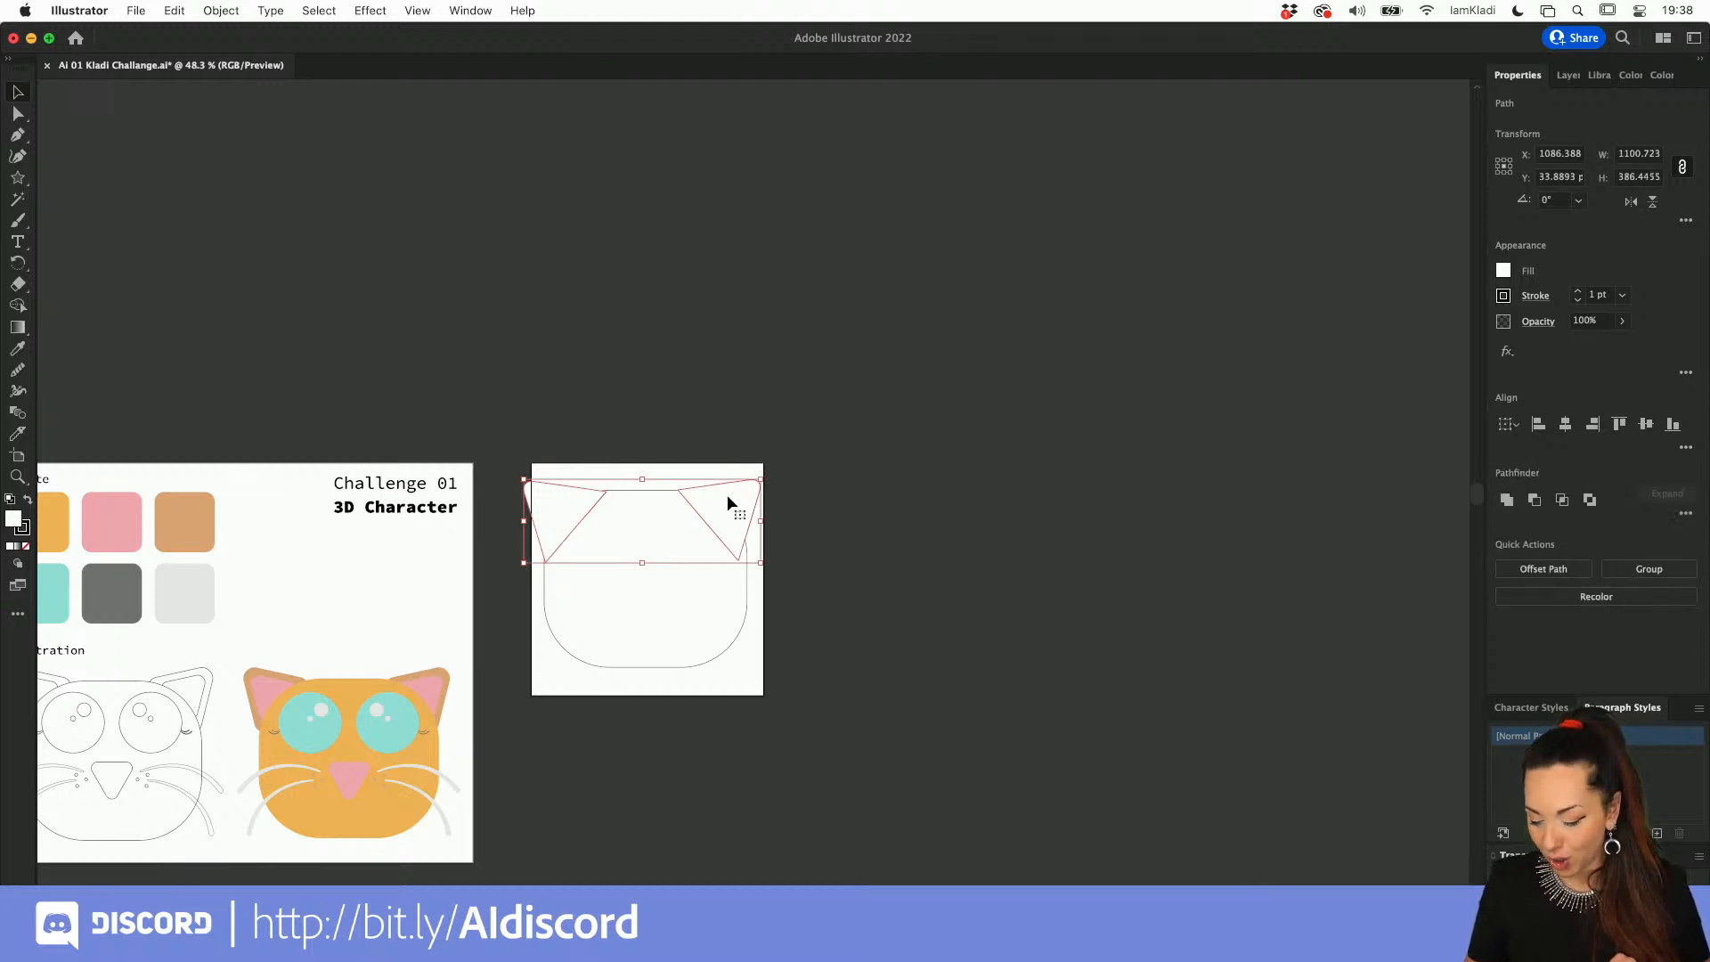
key("a")
key("shift+super+bracketleft")
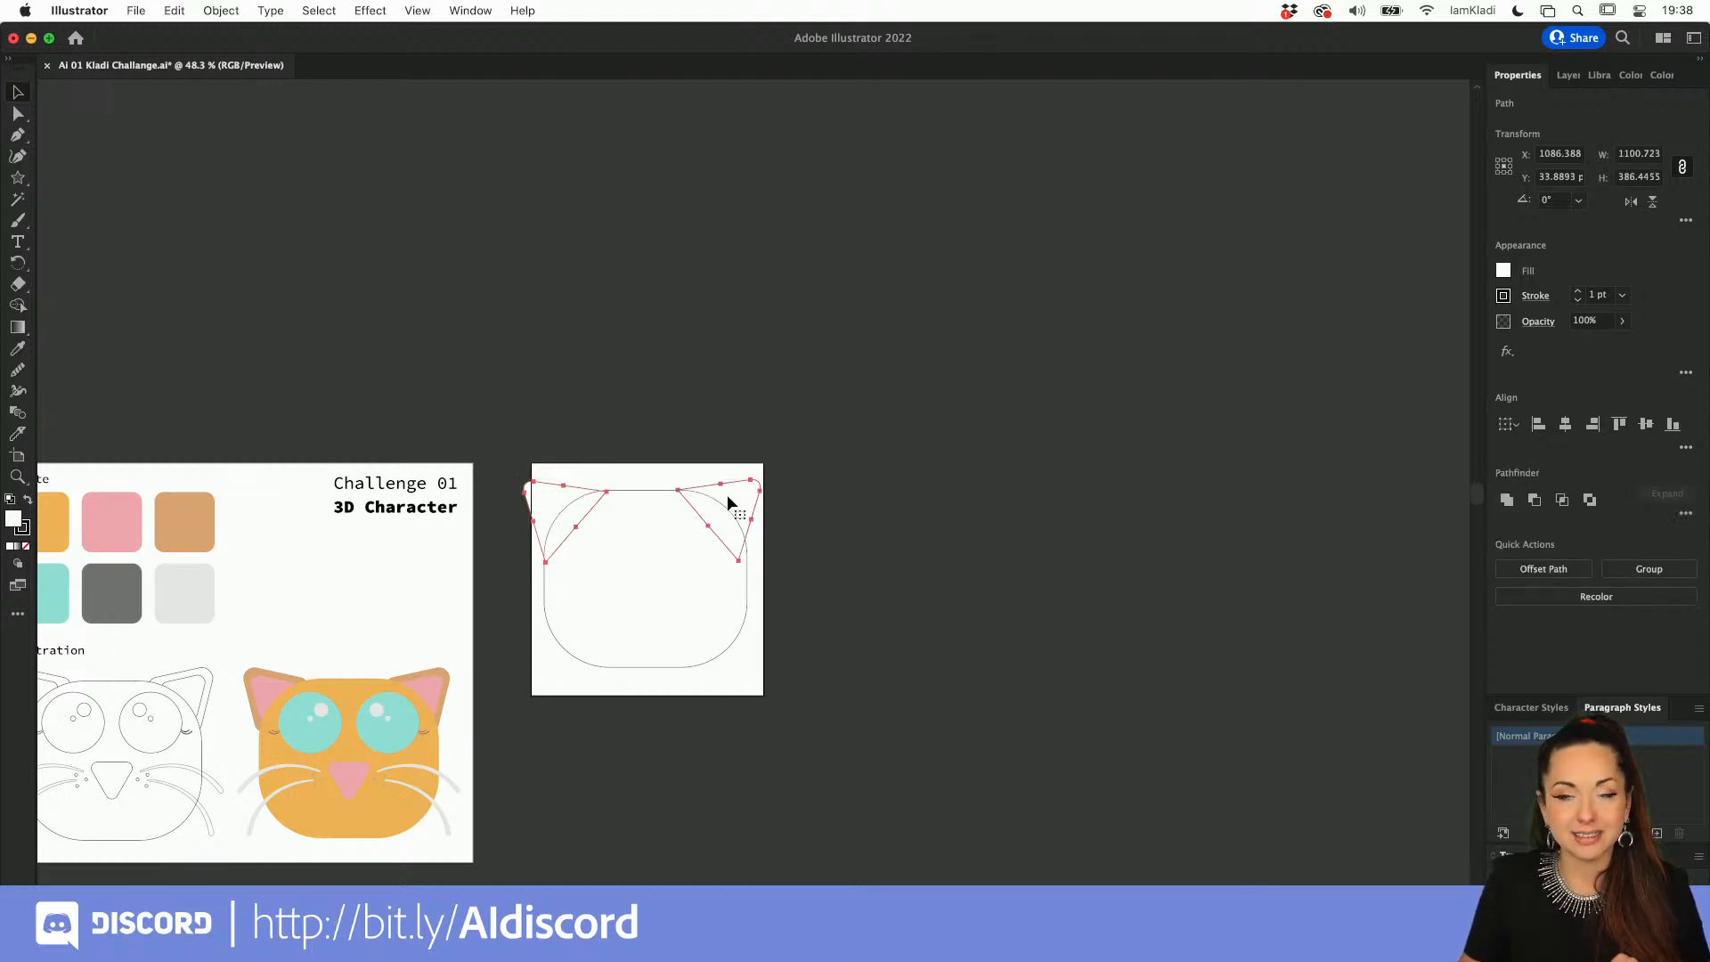
key("v")
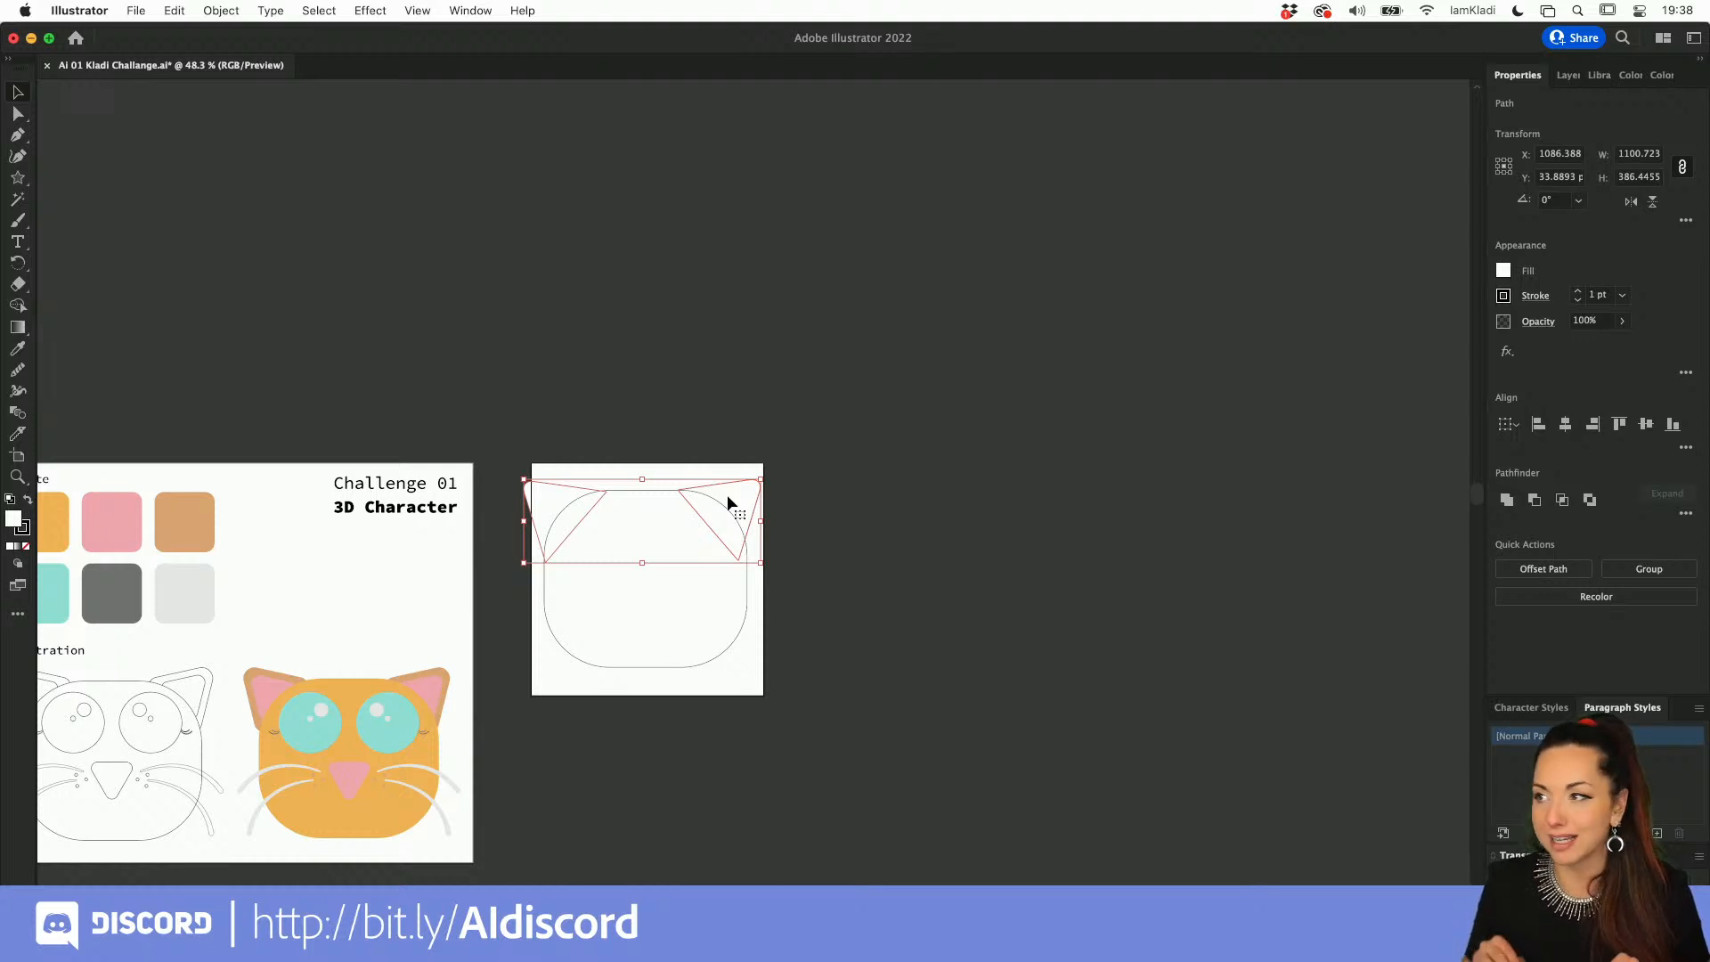
Step: Bring both ears in front of the head, then undo that change in stacking order
scroll(580, 484, "up", 3)
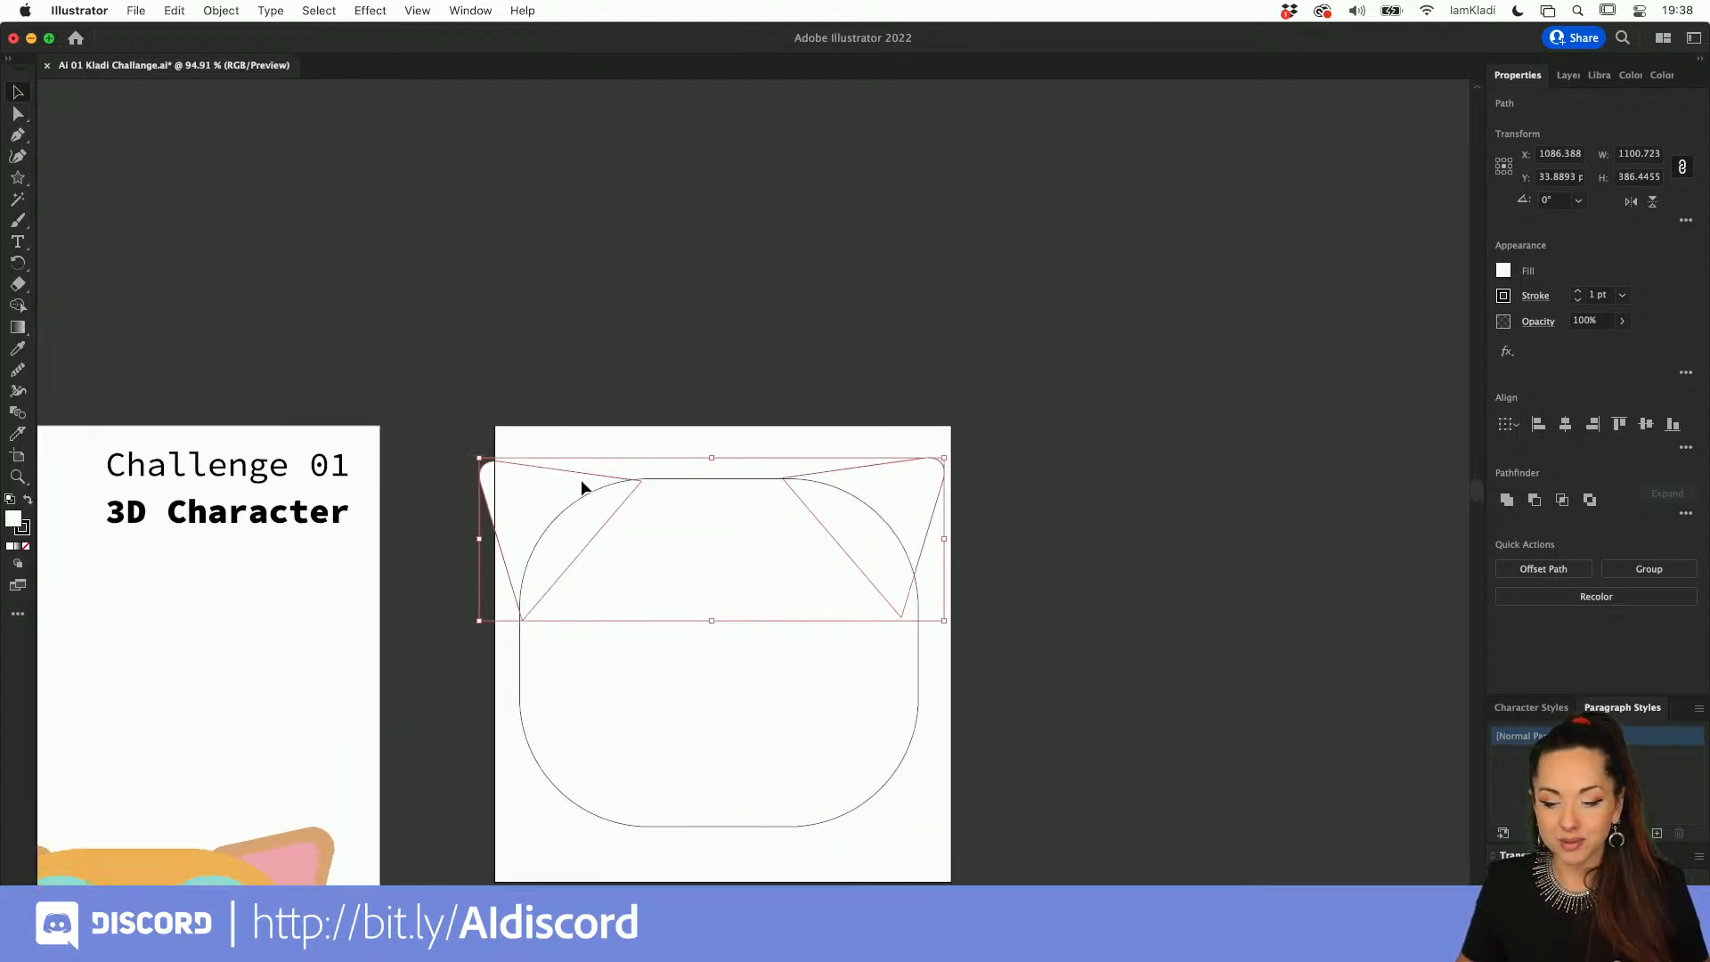
key("a")
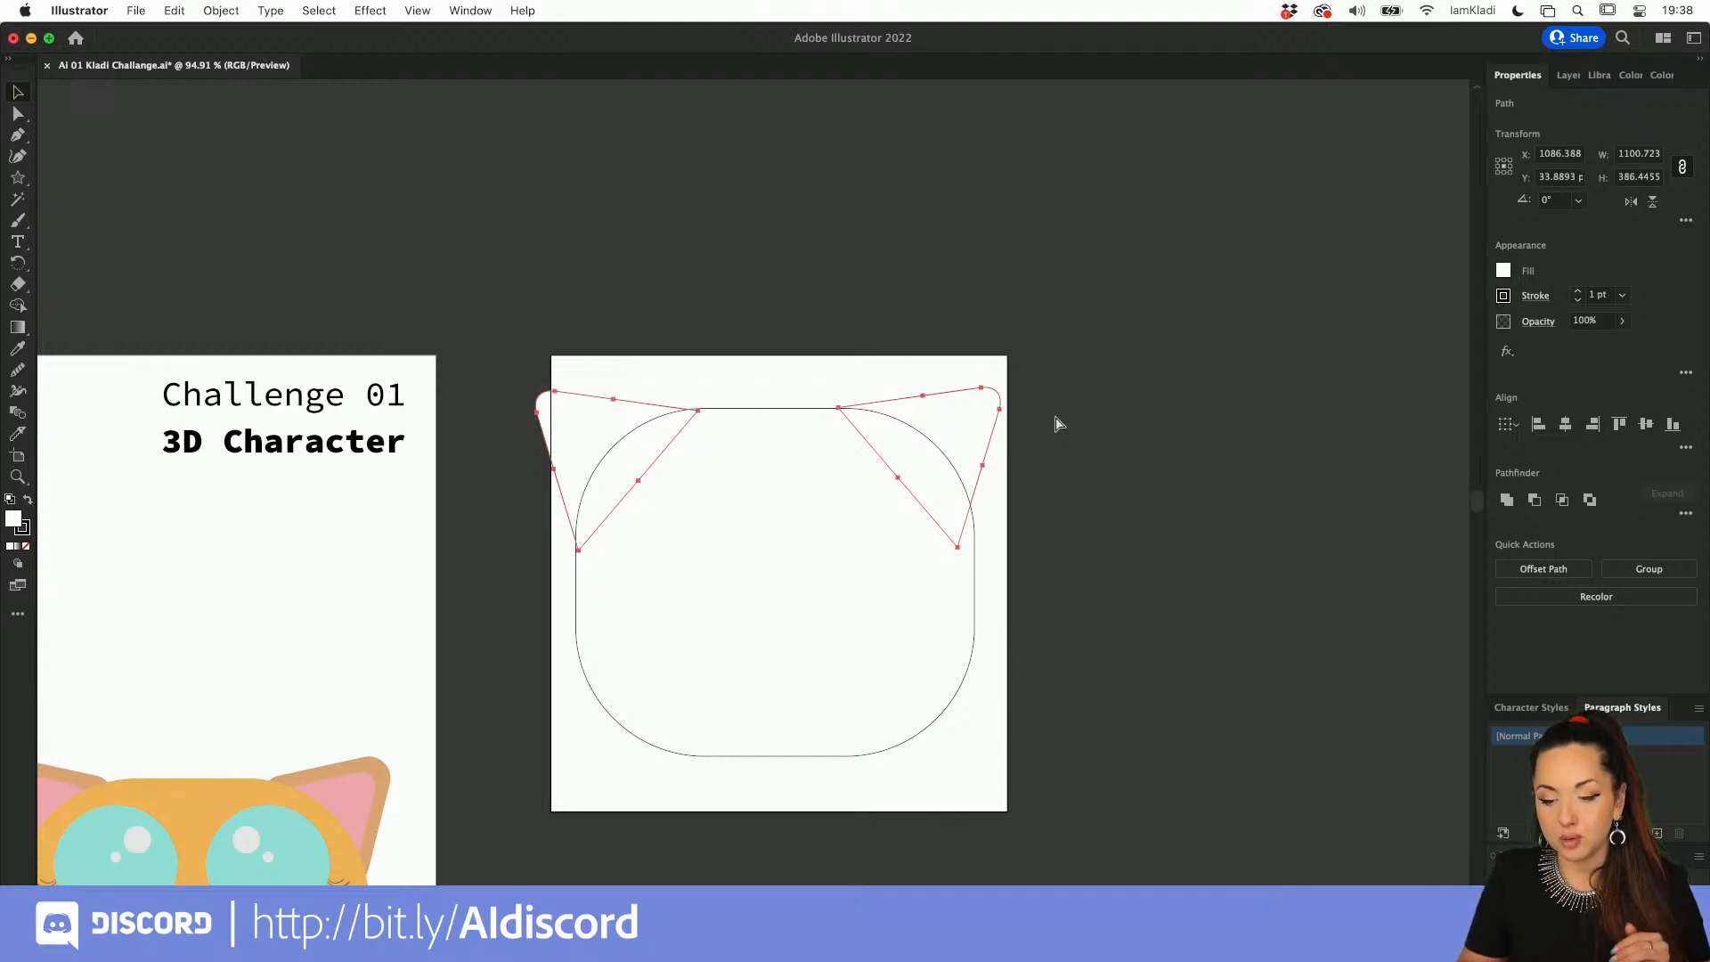
key("super+shift+bracketright")
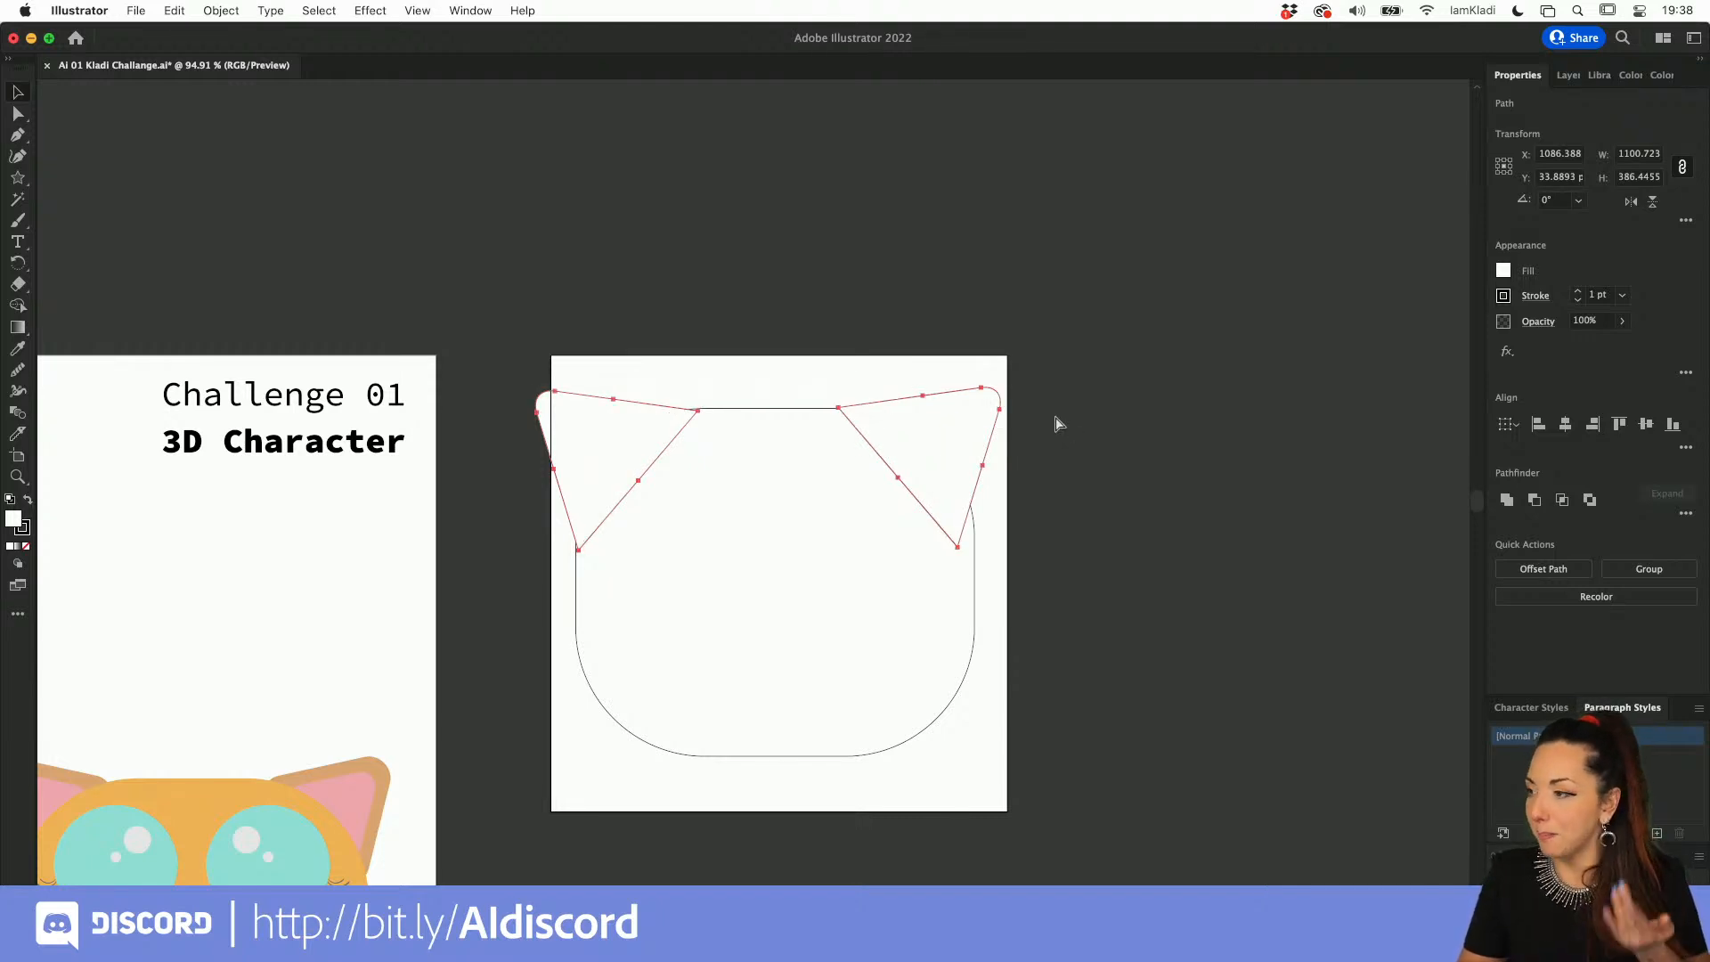
key("super+z")
key("v")
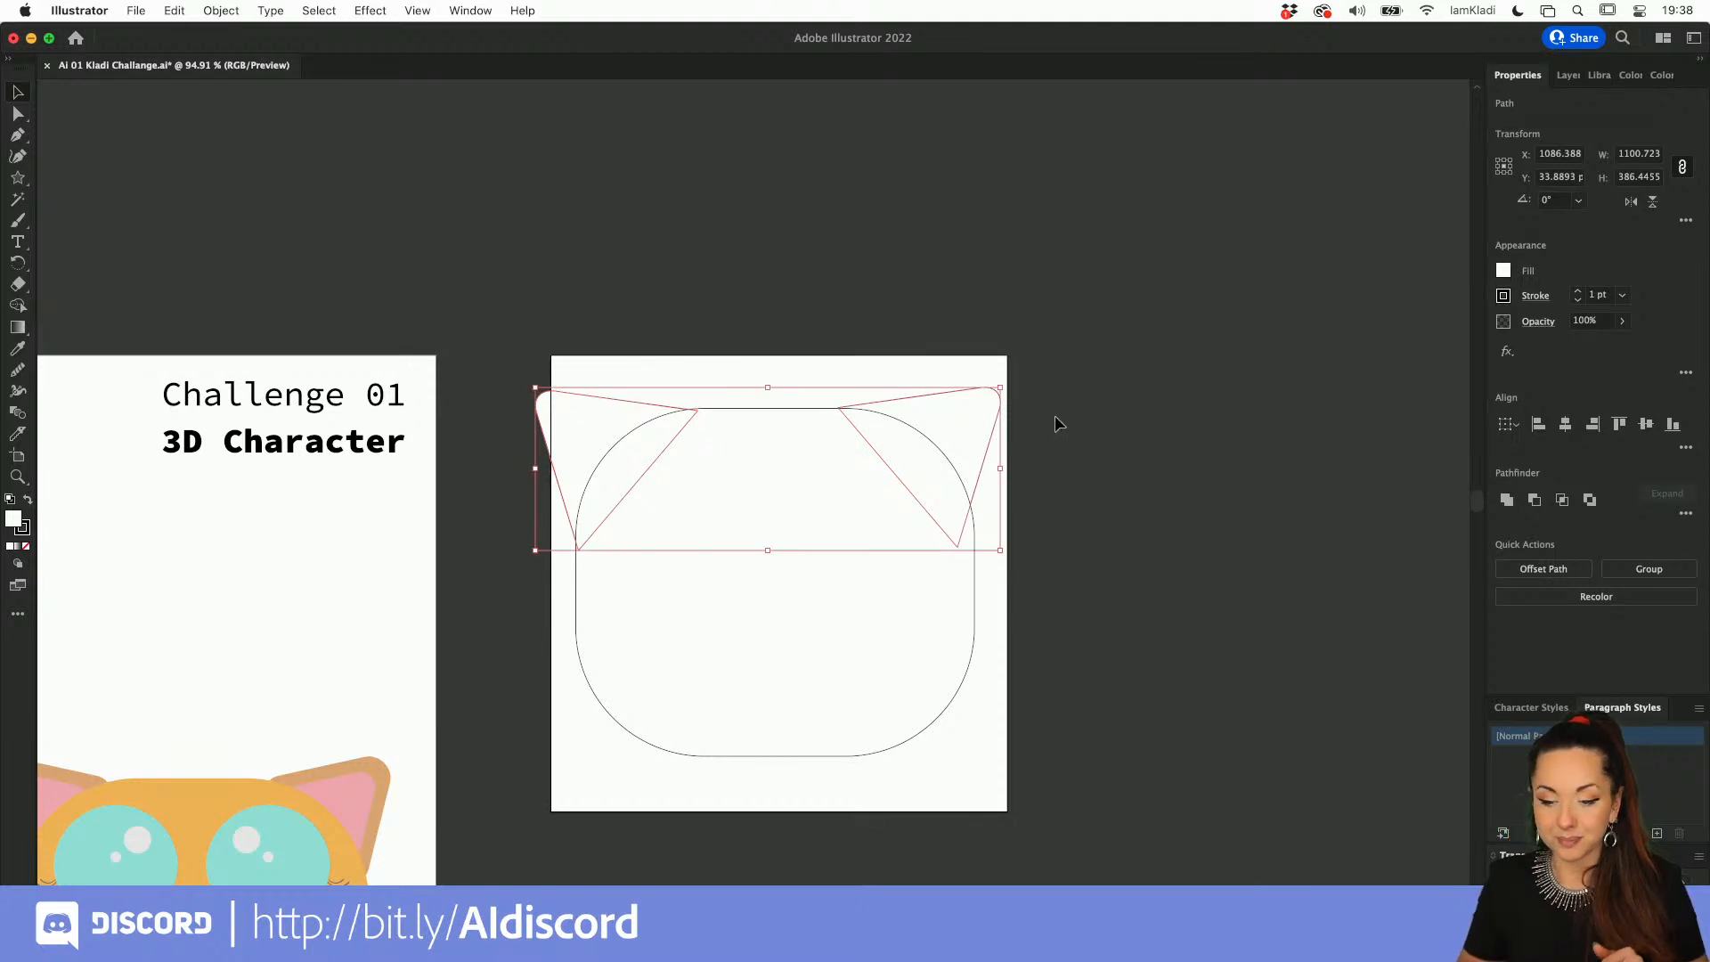
left_click(1055, 415)
Step: Scale the head and ears together to about 1012 by 803 px and reposition them within the artboard
left_click_drag(566, 360, 934, 536)
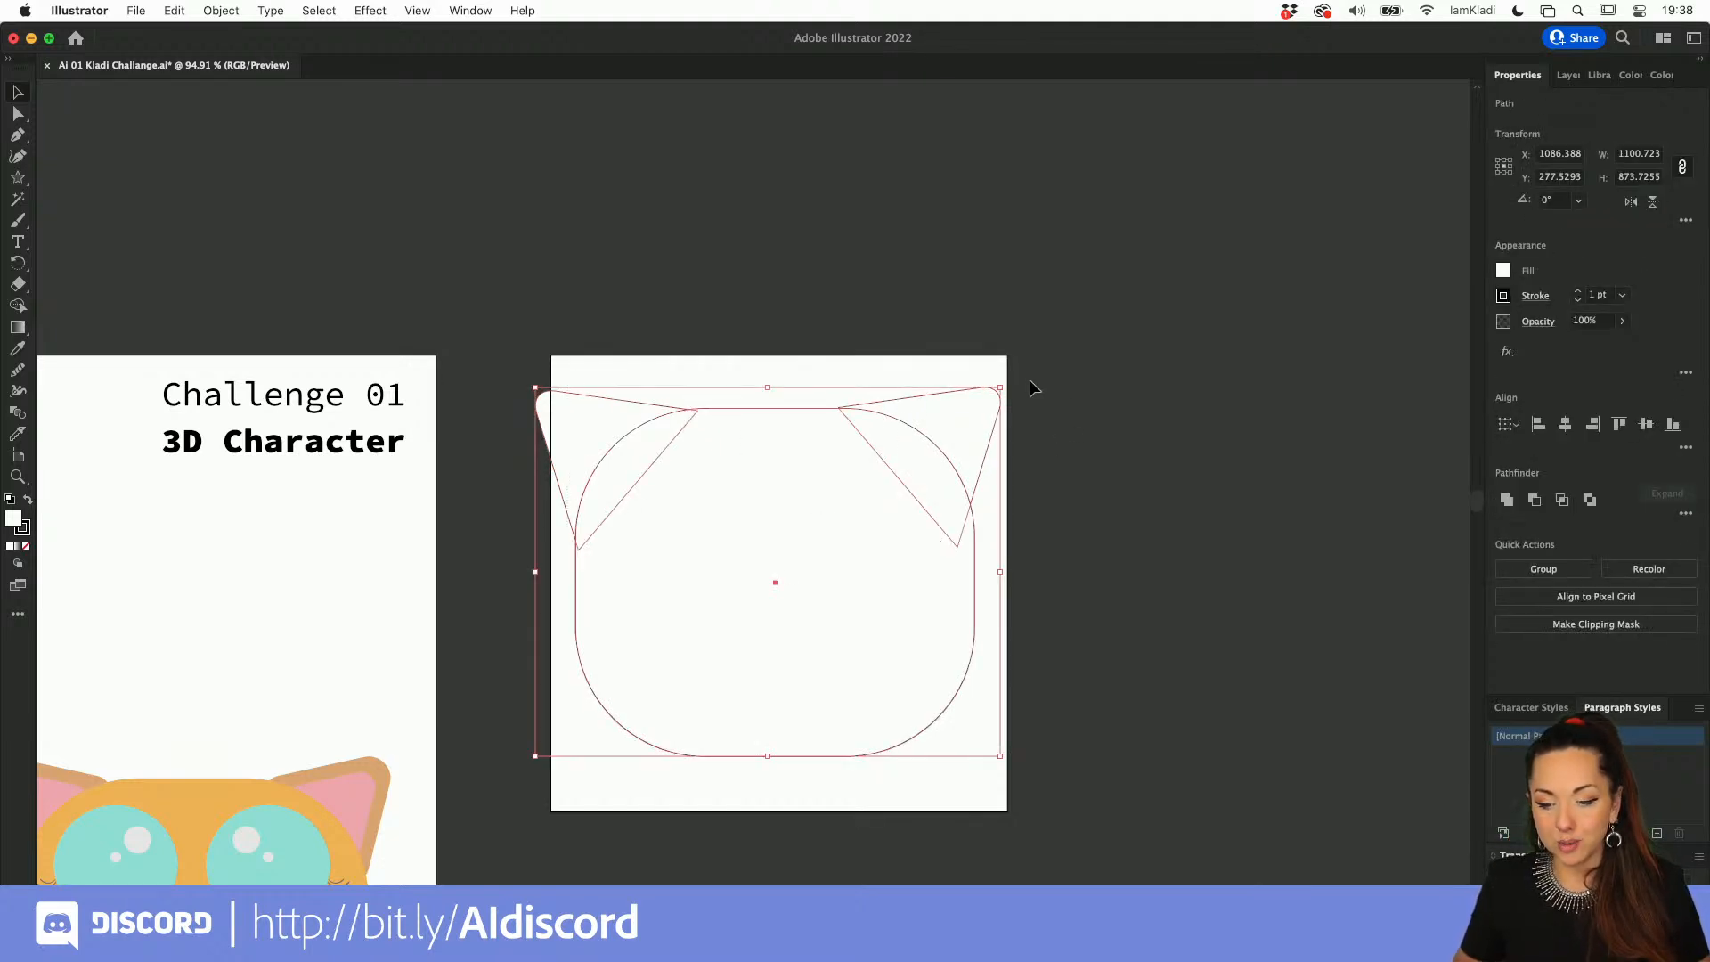
left_click_drag(1003, 389, 964, 417)
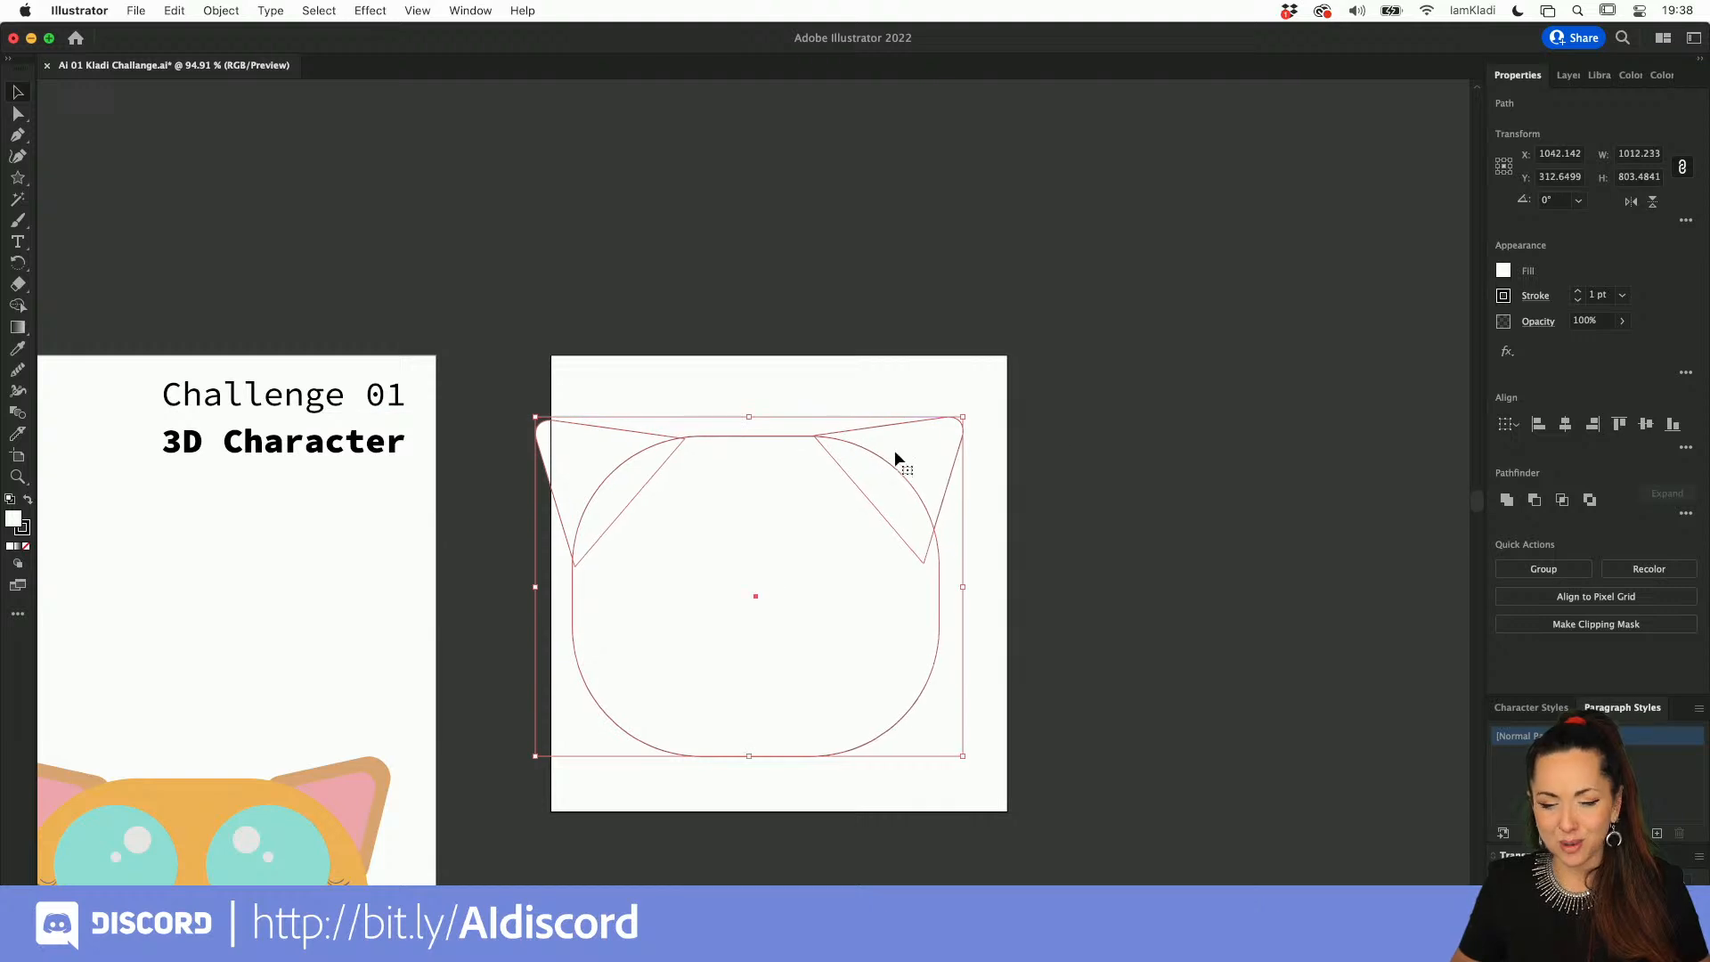
left_click_drag(884, 460, 917, 453)
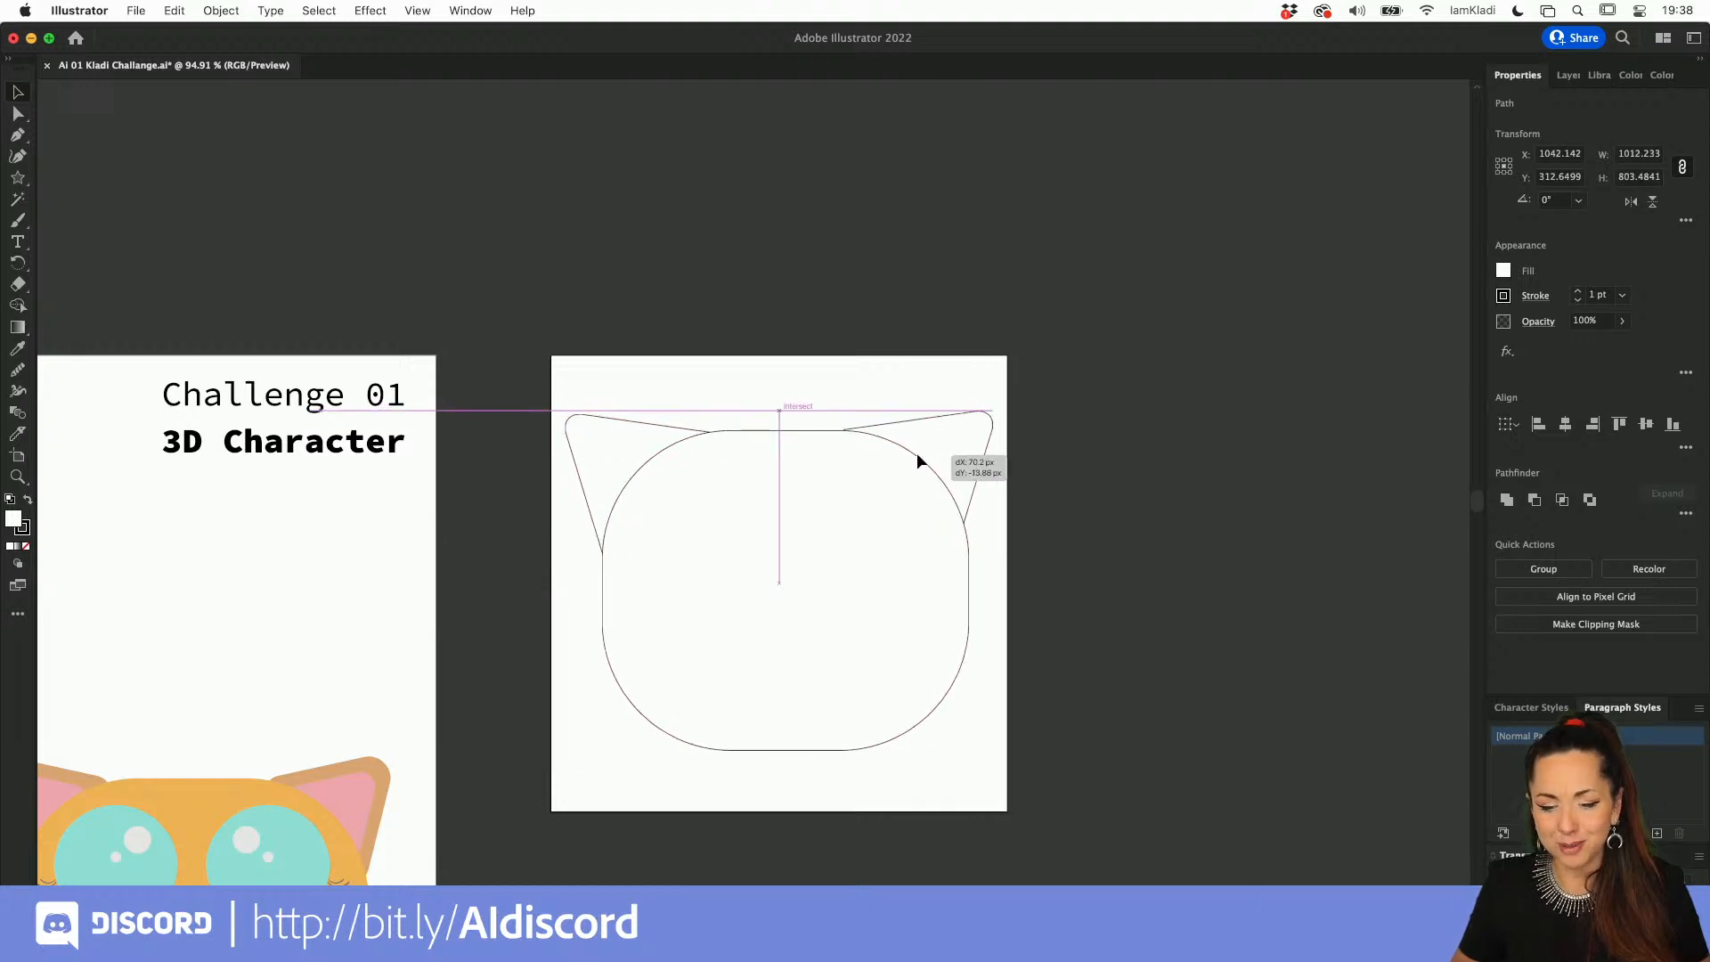
left_click(1070, 519)
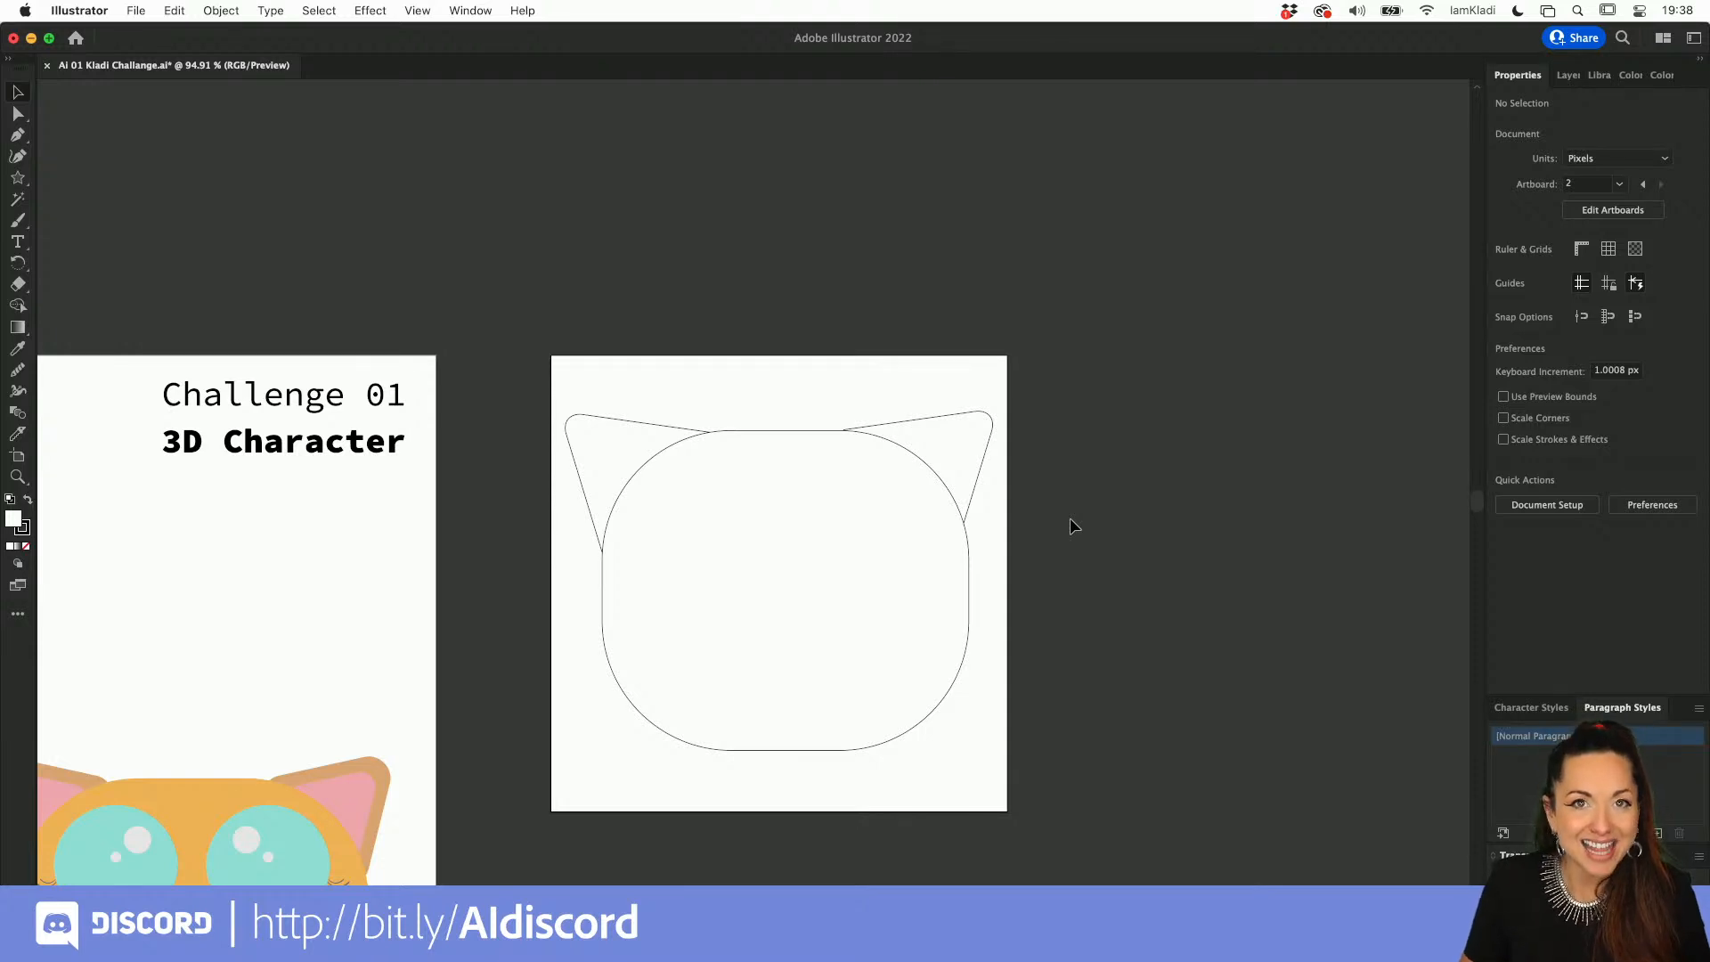
Step: Draw a circle about 289 px in diameter as an eye on the upper-right part of the cat's face
key("l")
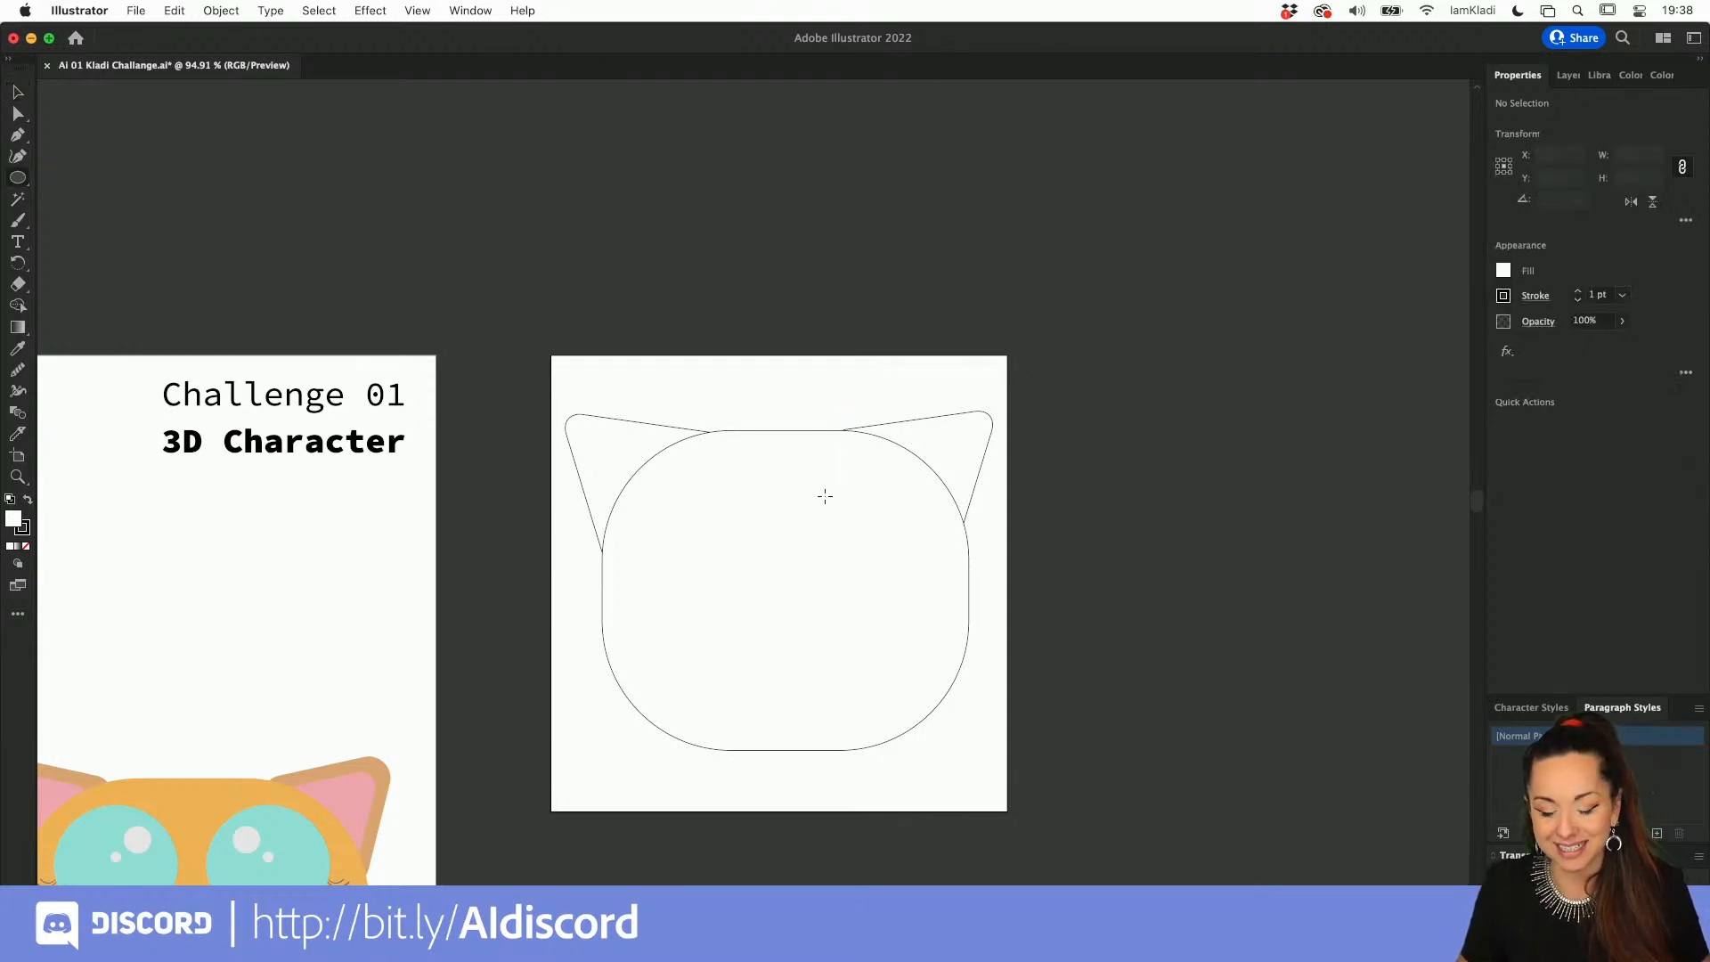
left_click_drag(824, 496, 934, 620)
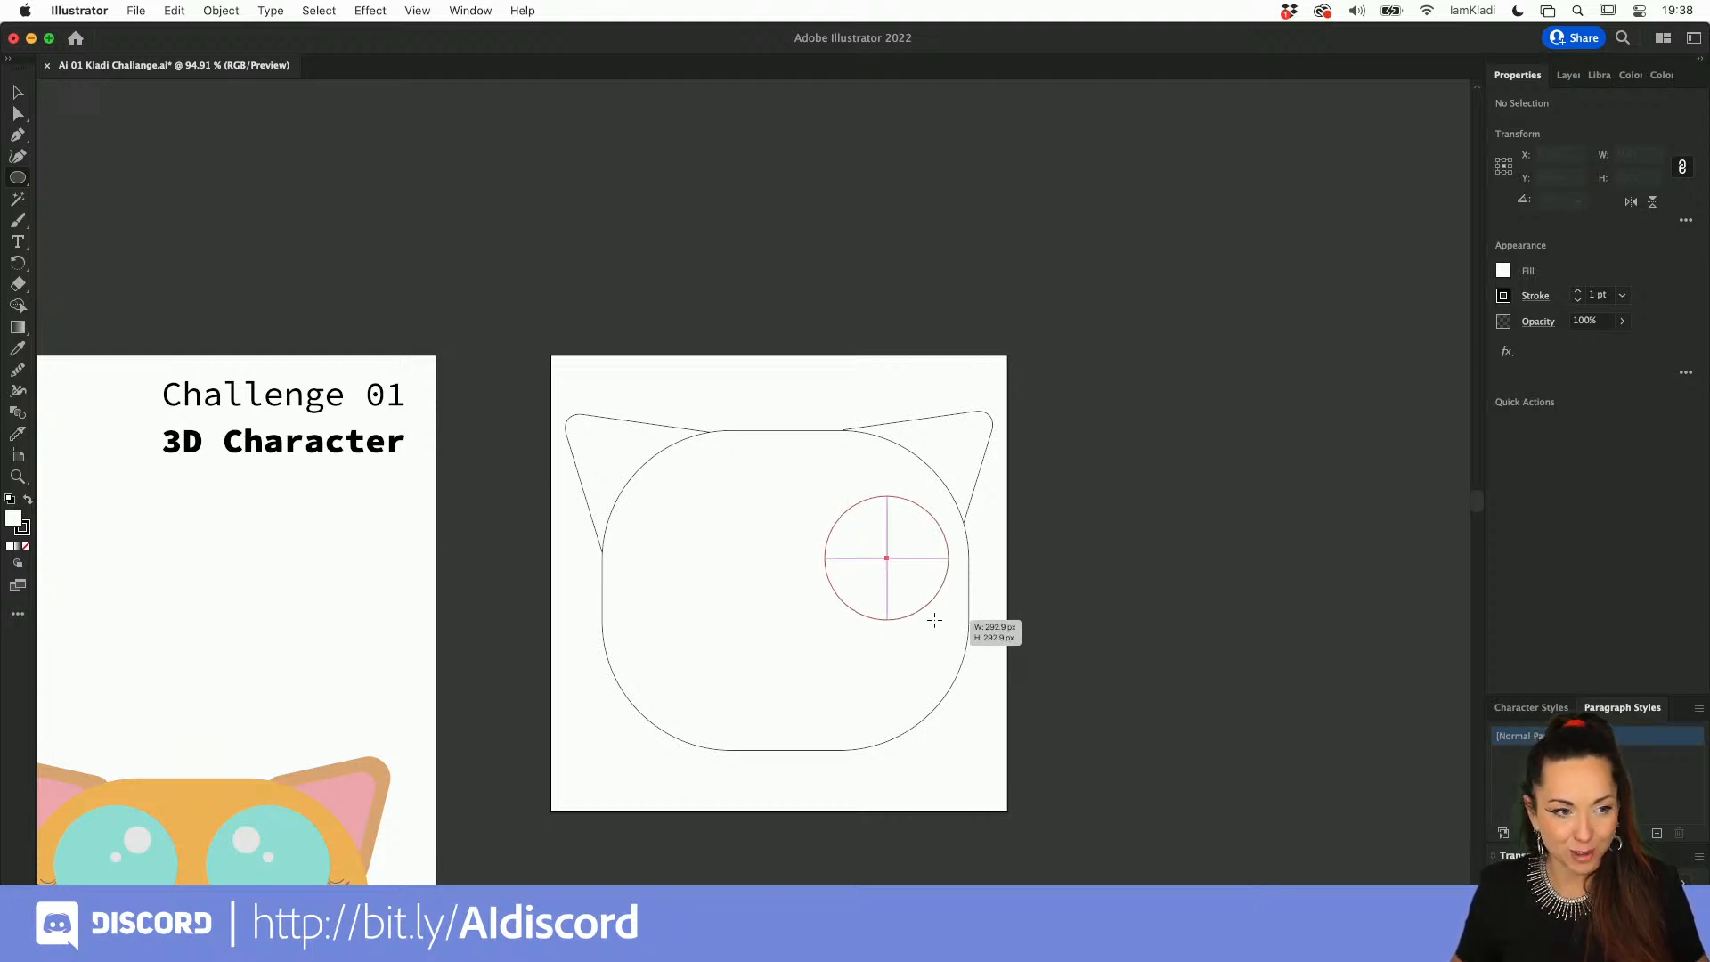
left_click_drag(934, 620, 932, 618)
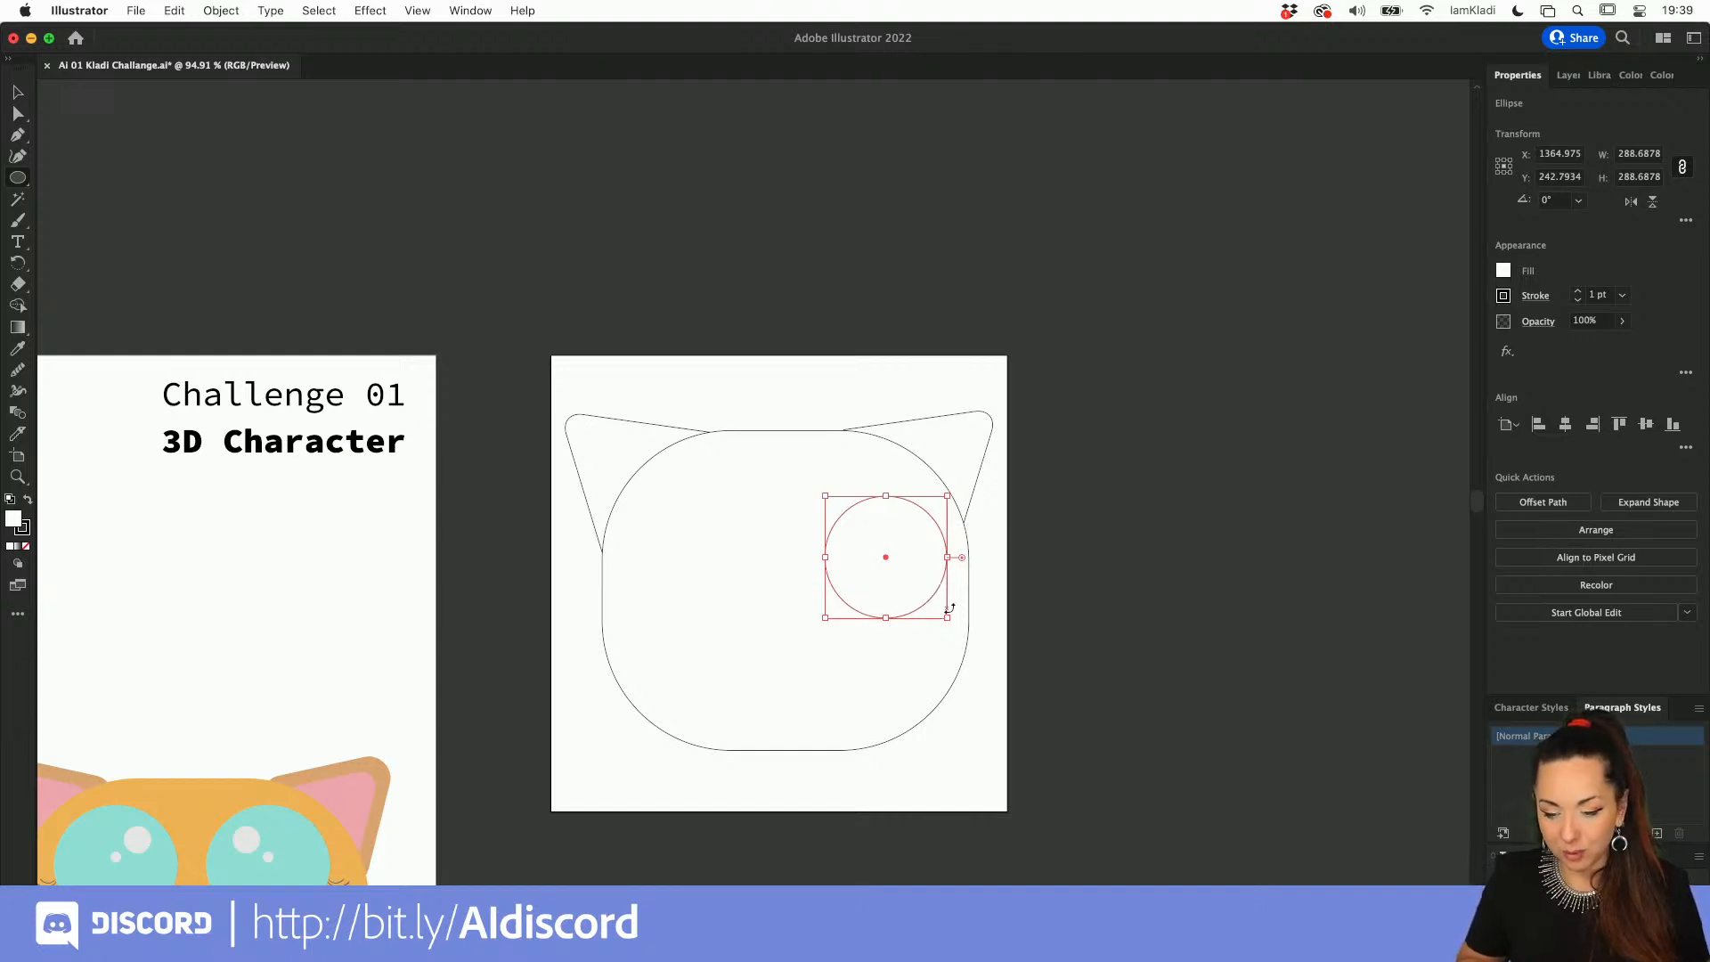
Step: Add a highlight circle about 63 px wide in the eye's upper part and place a copy of it just below
left_click_drag(951, 619, 873, 527)
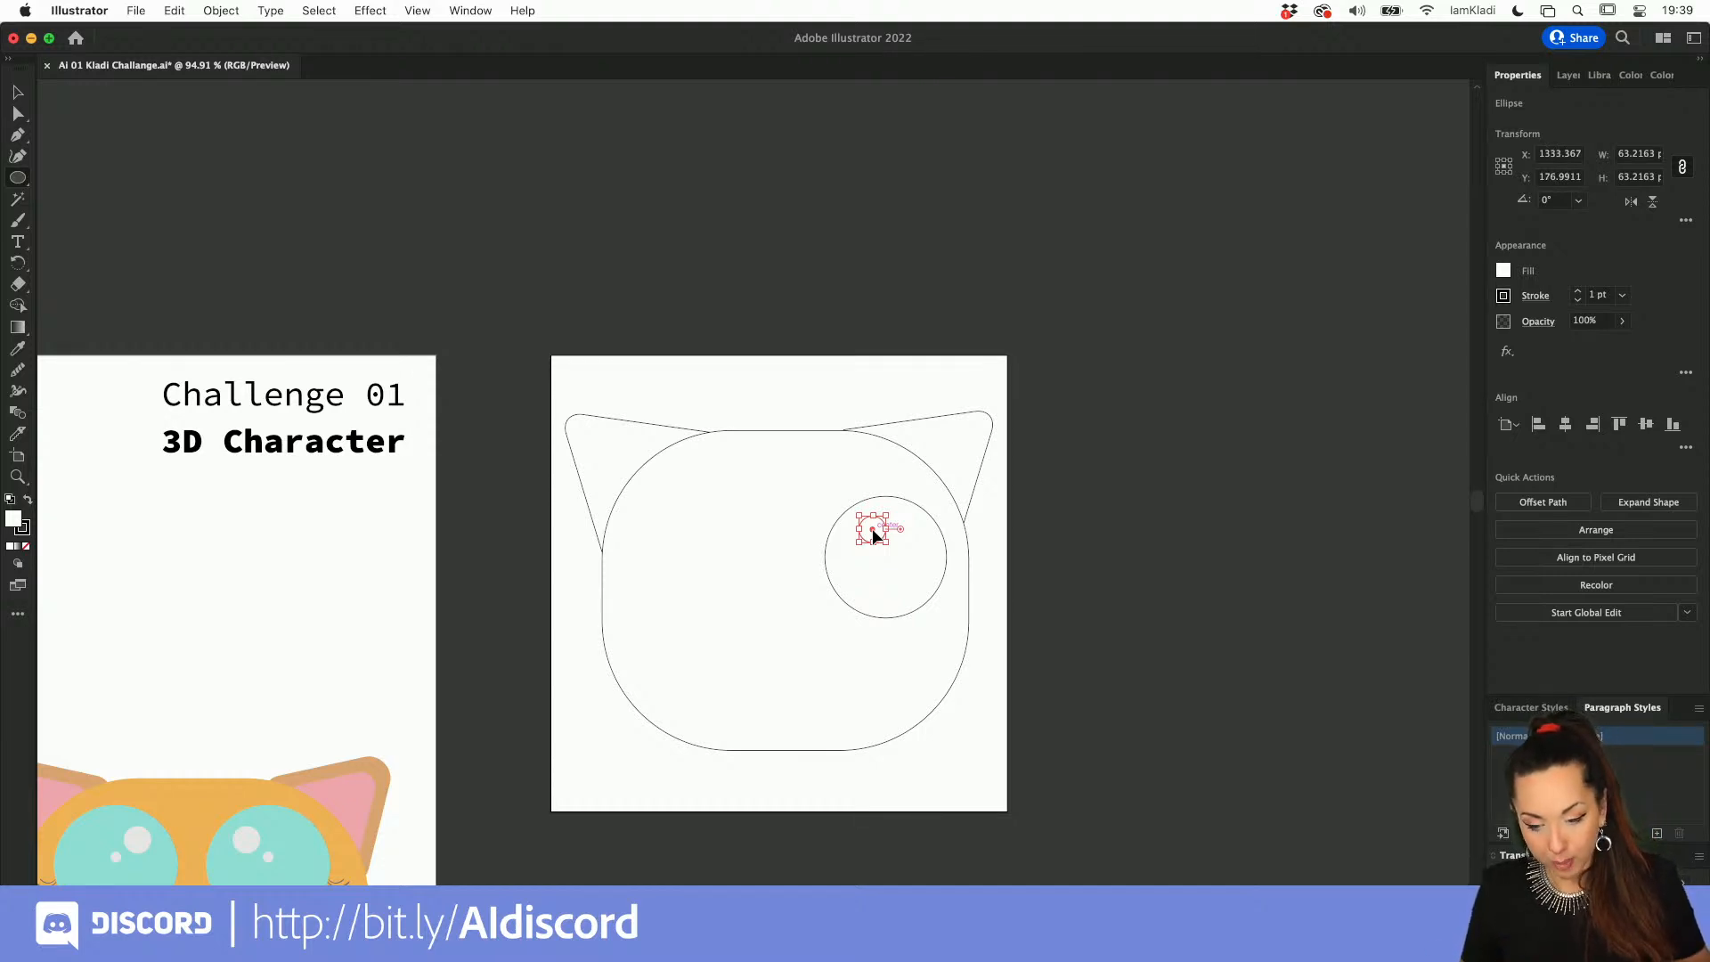
left_click_drag(878, 545, 879, 557)
scroll(879, 557, "up", 6)
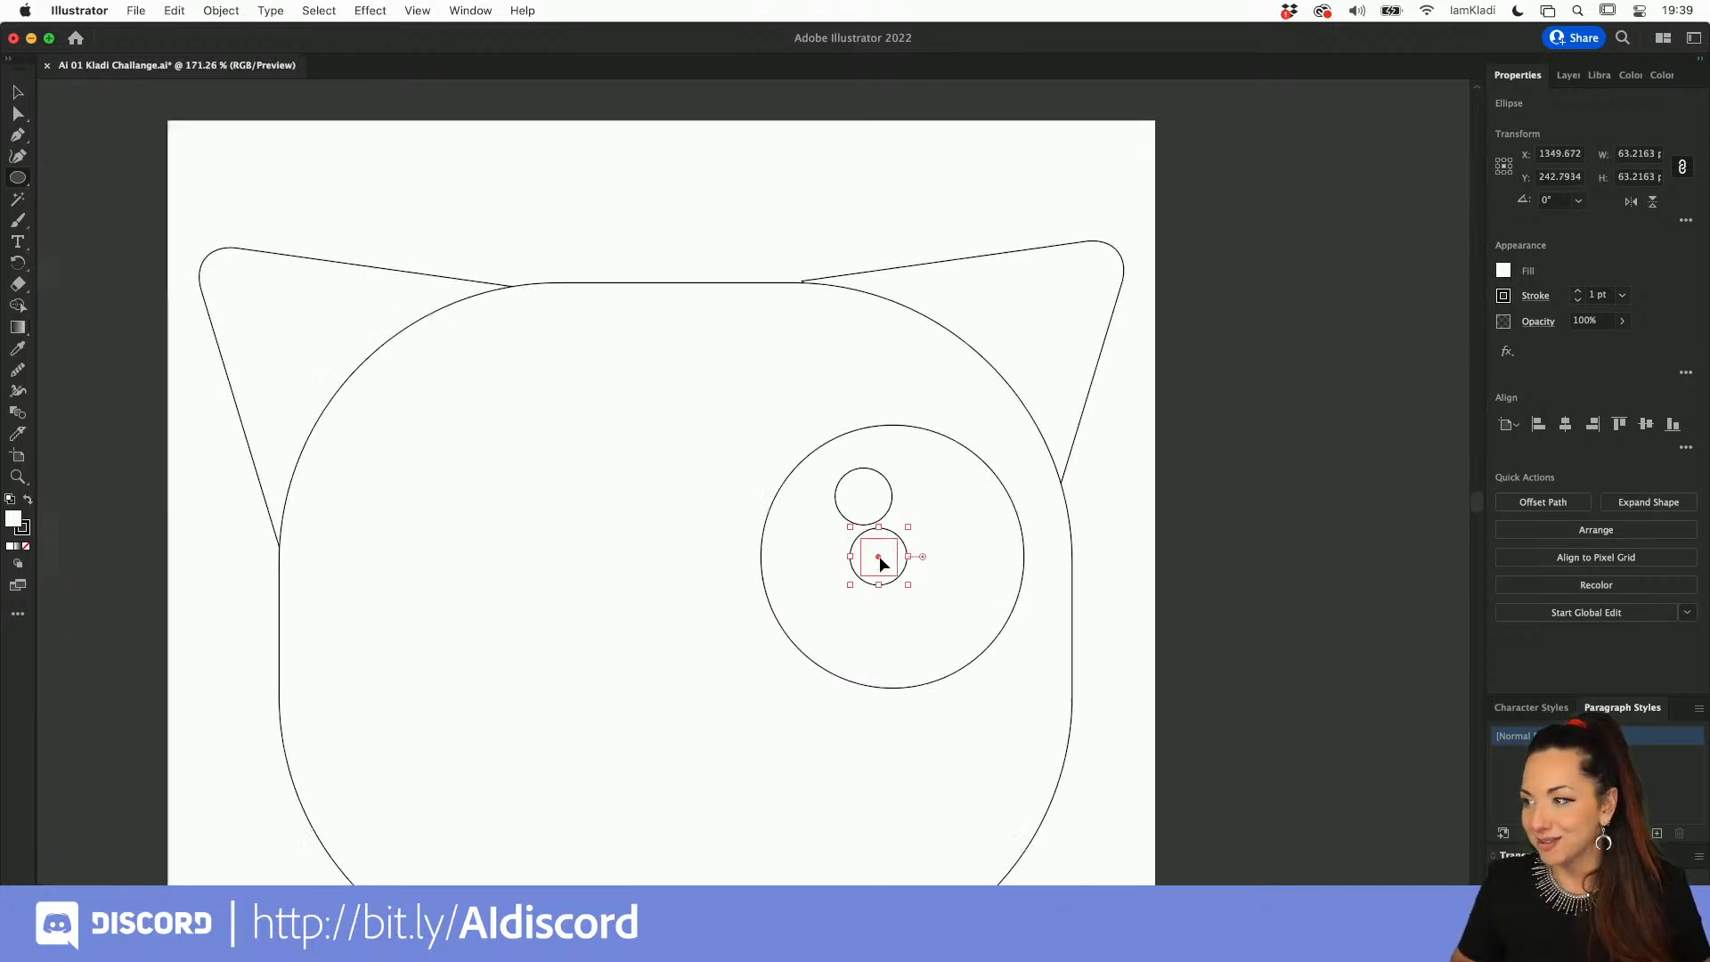
Step: Undo the last highlight copy, then place a new copy below the large highlight, scaled down to about 28 px wide
key("super+z")
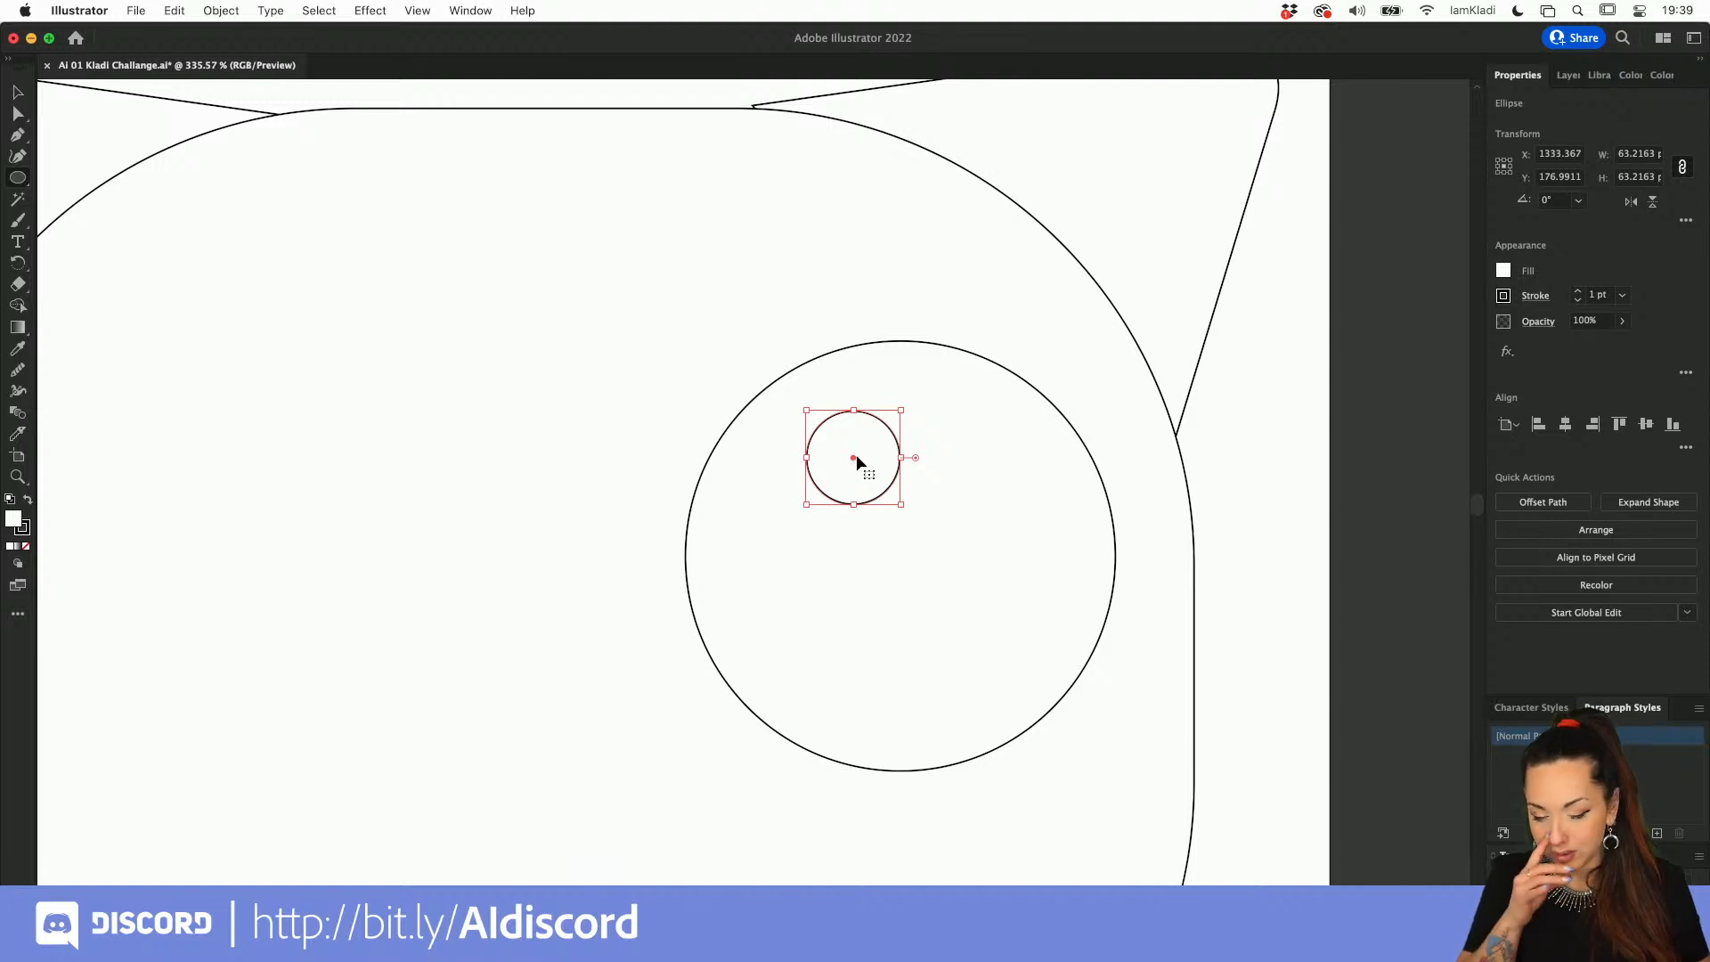
left_click_drag(852, 458, 846, 562)
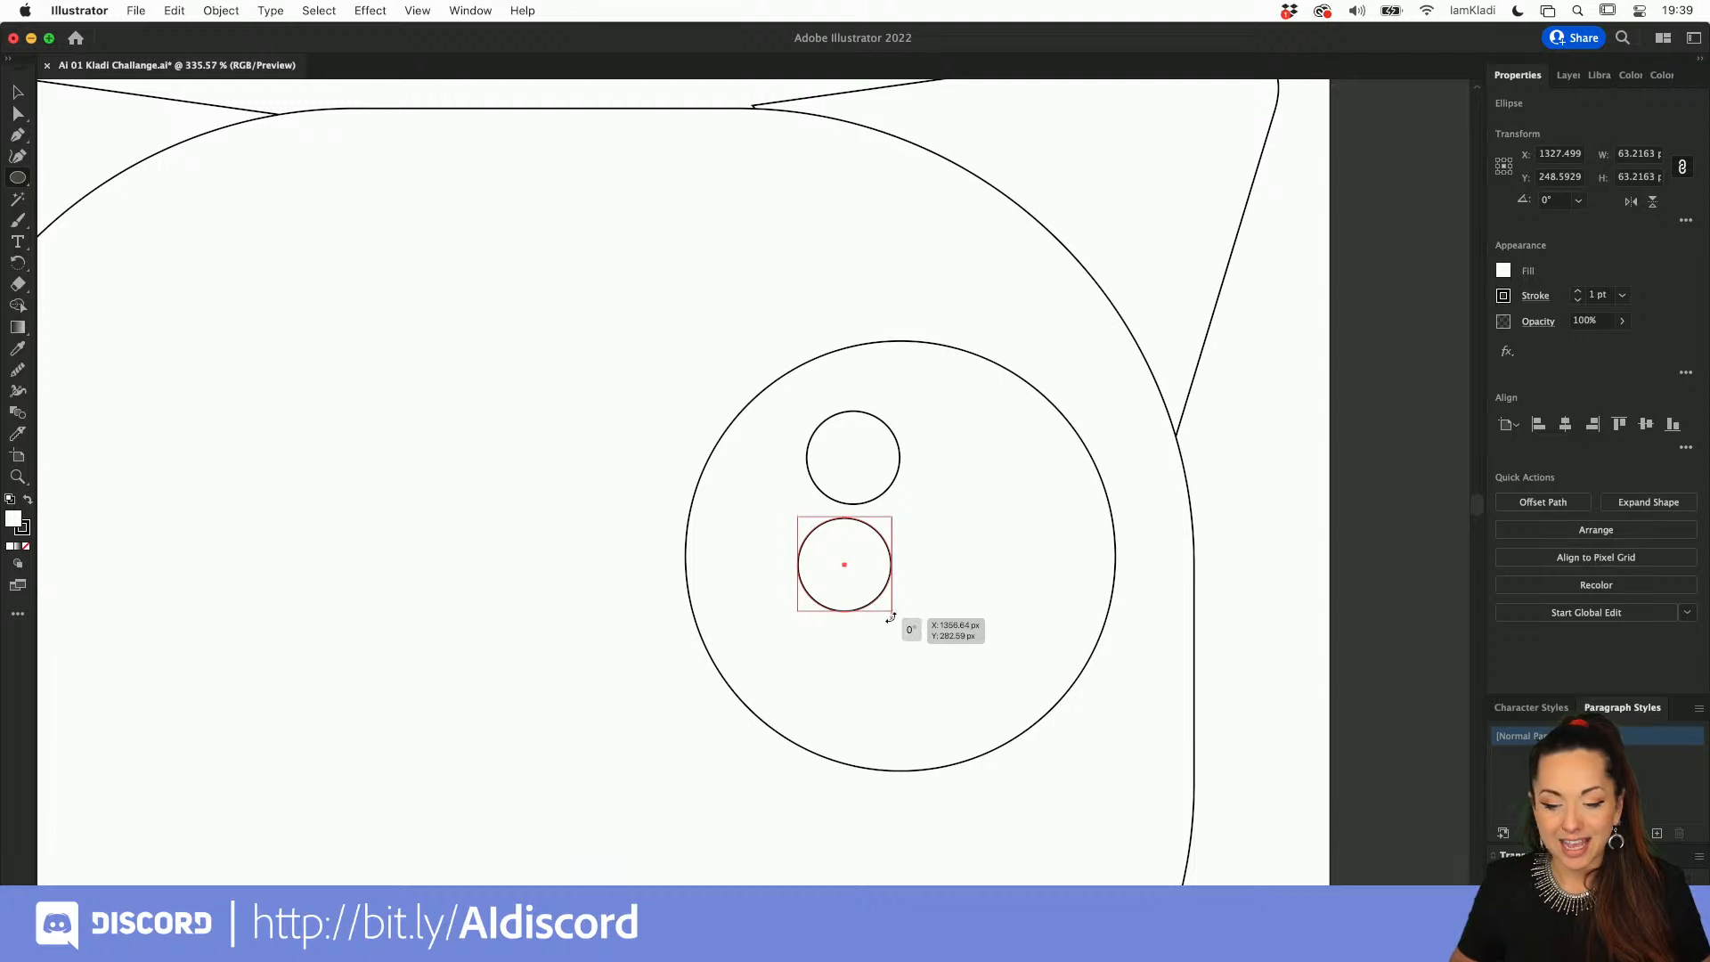
left_click_drag(890, 613, 840, 572)
scroll(839, 570, "down", 6)
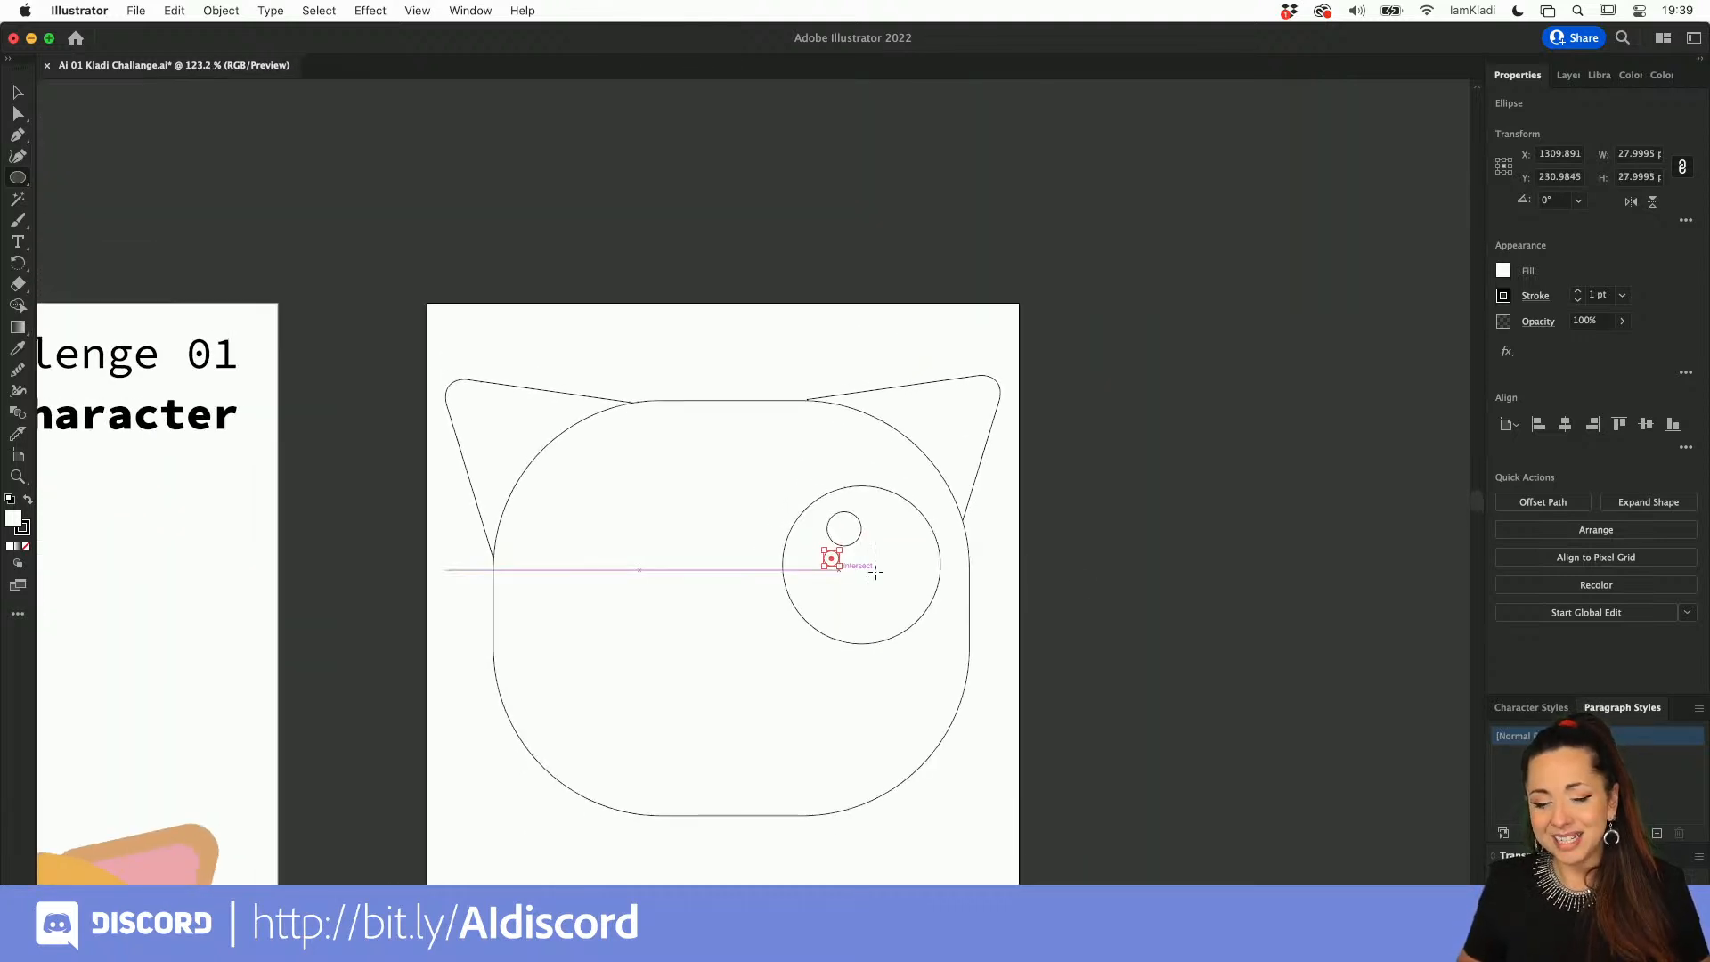
key("v")
left_click(1084, 582)
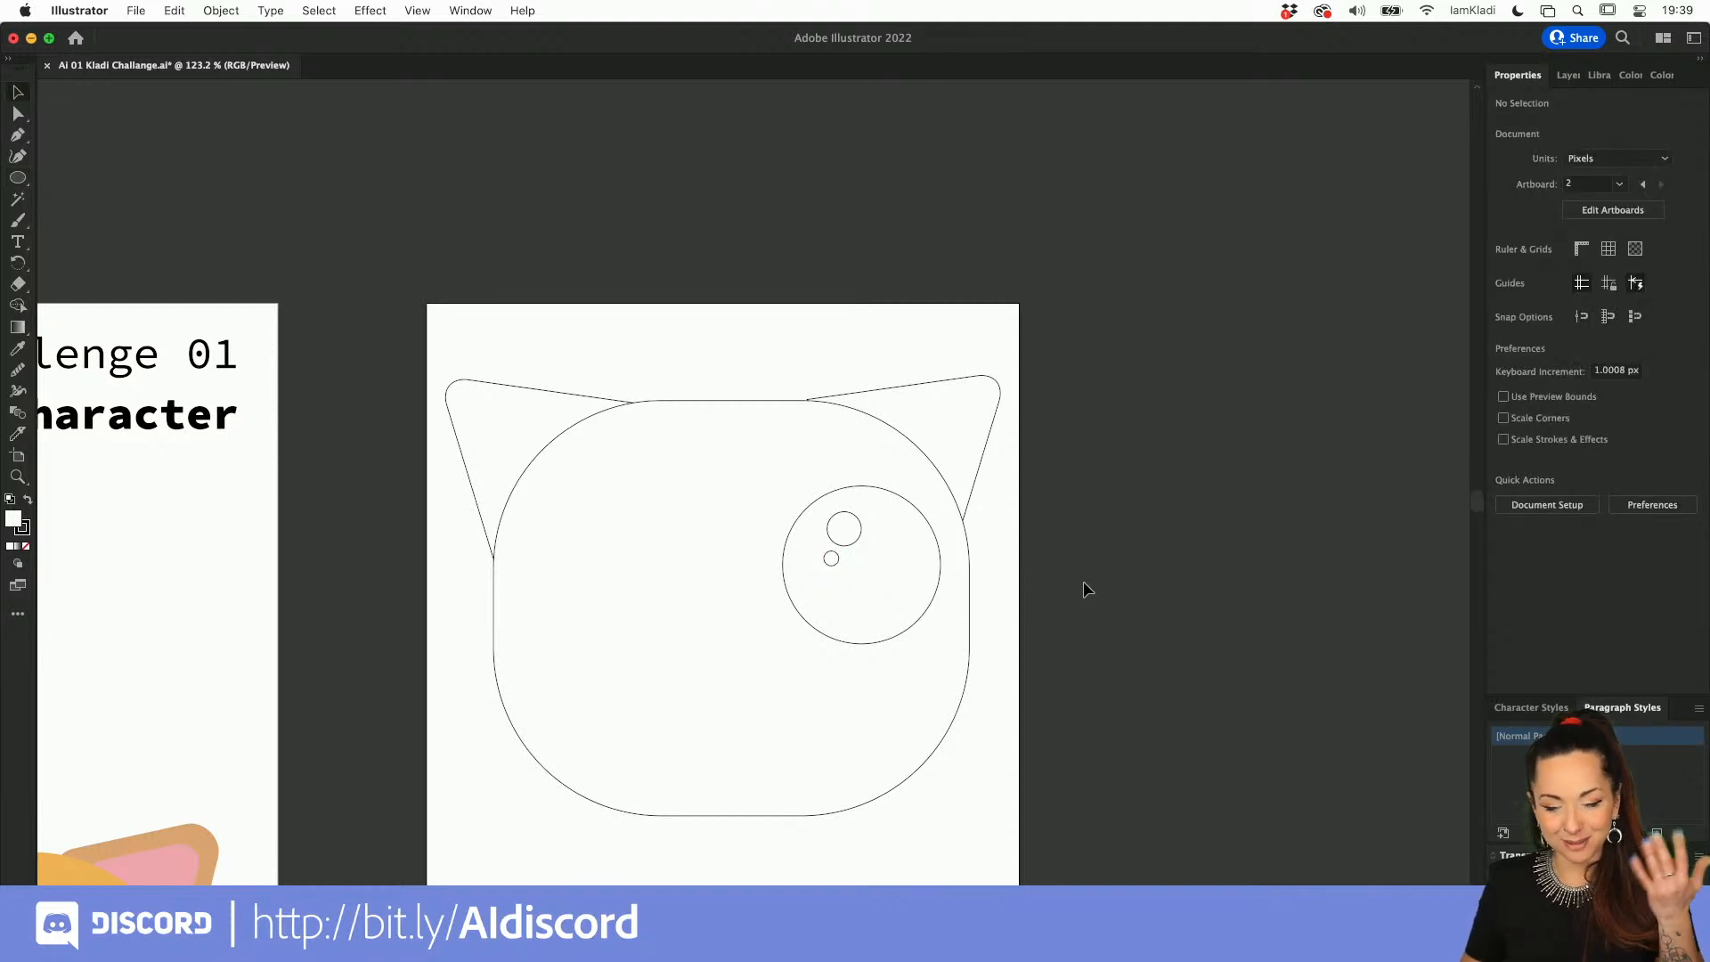
Step: Group the large eye circle with its two highlight circles
left_click(856, 485)
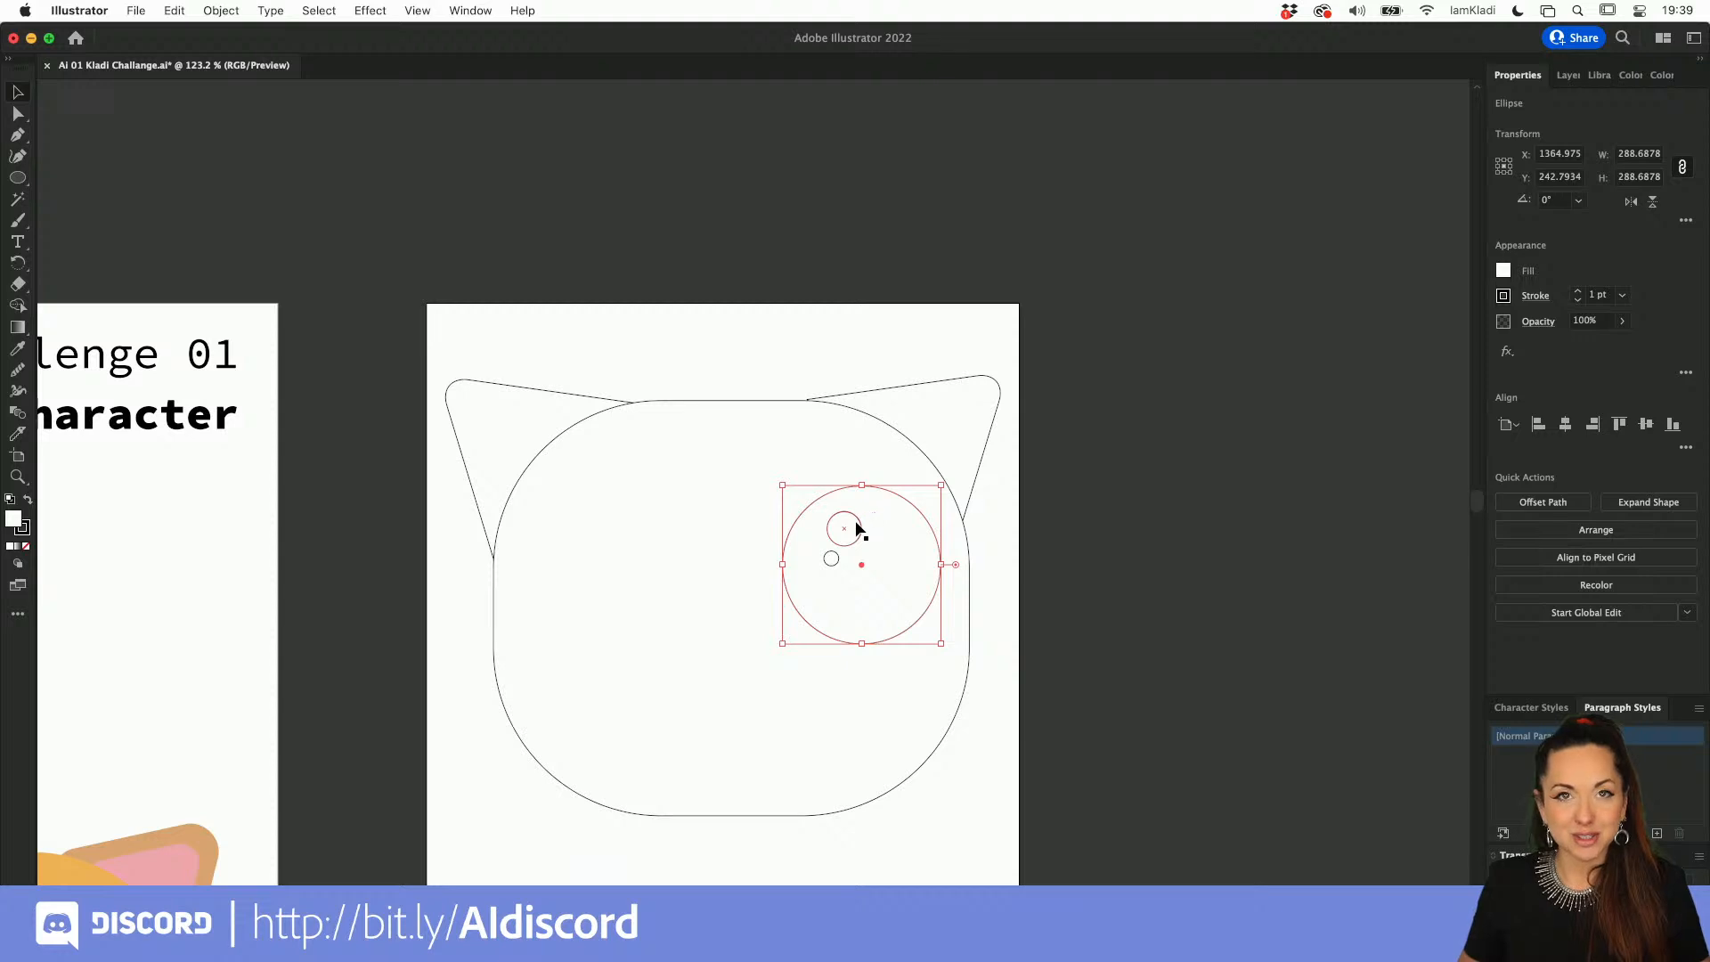
left_click(856, 545, "shift")
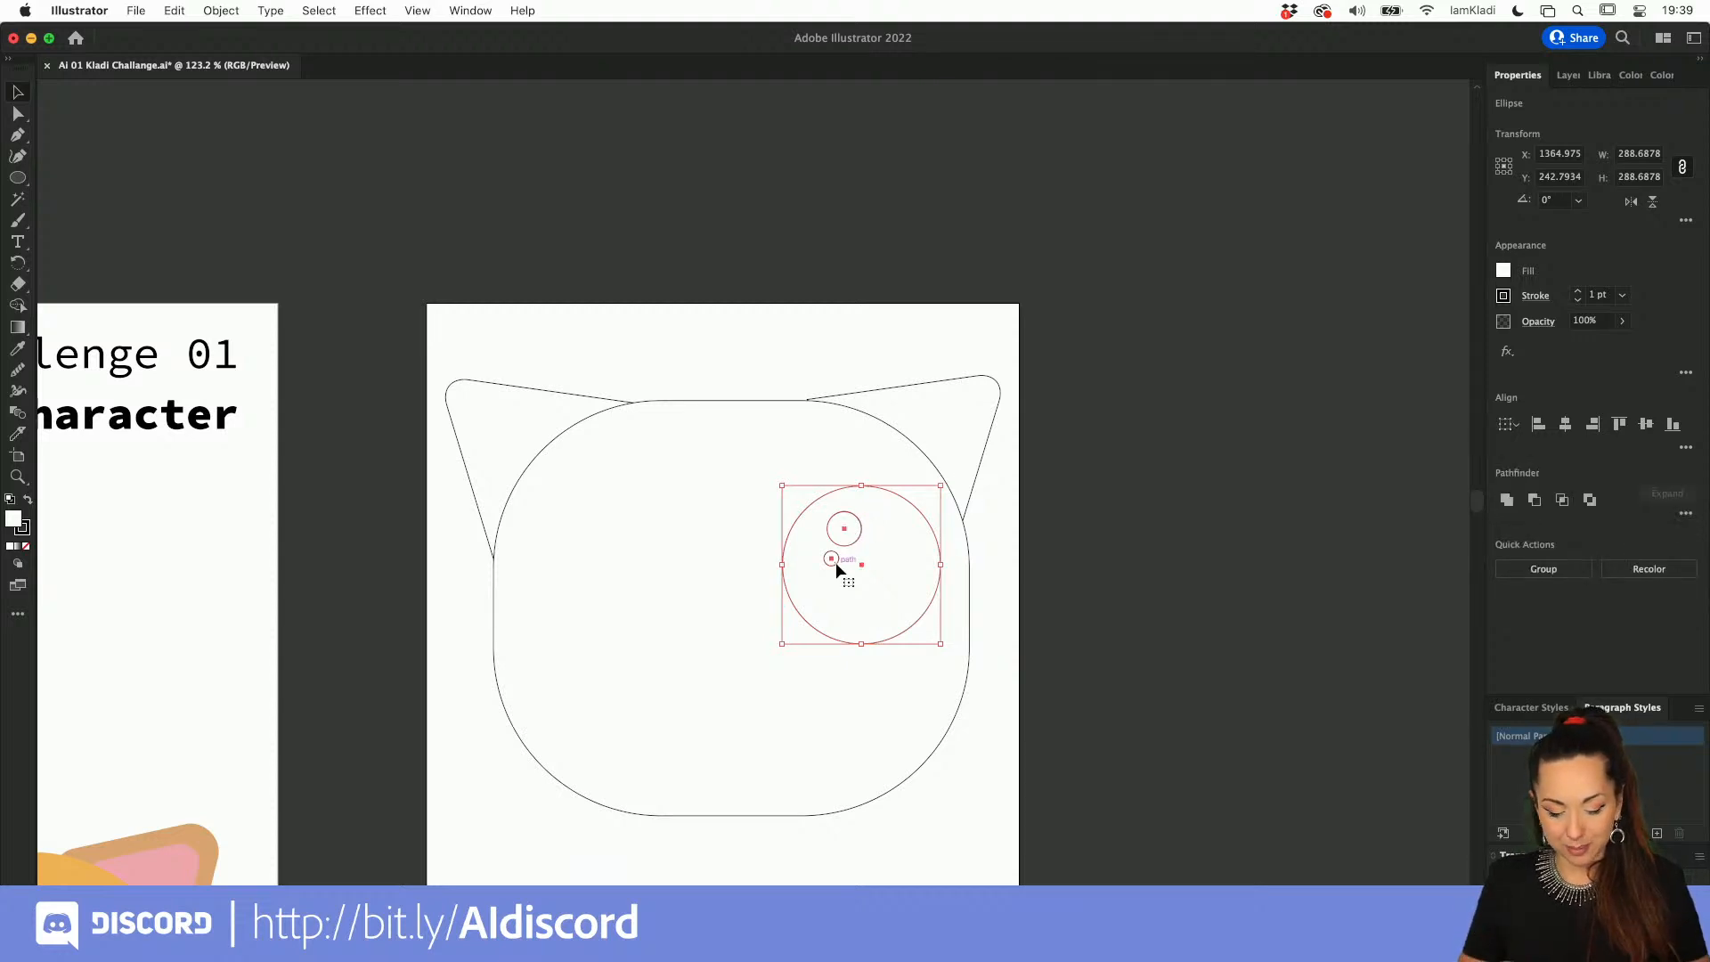
key("super+g")
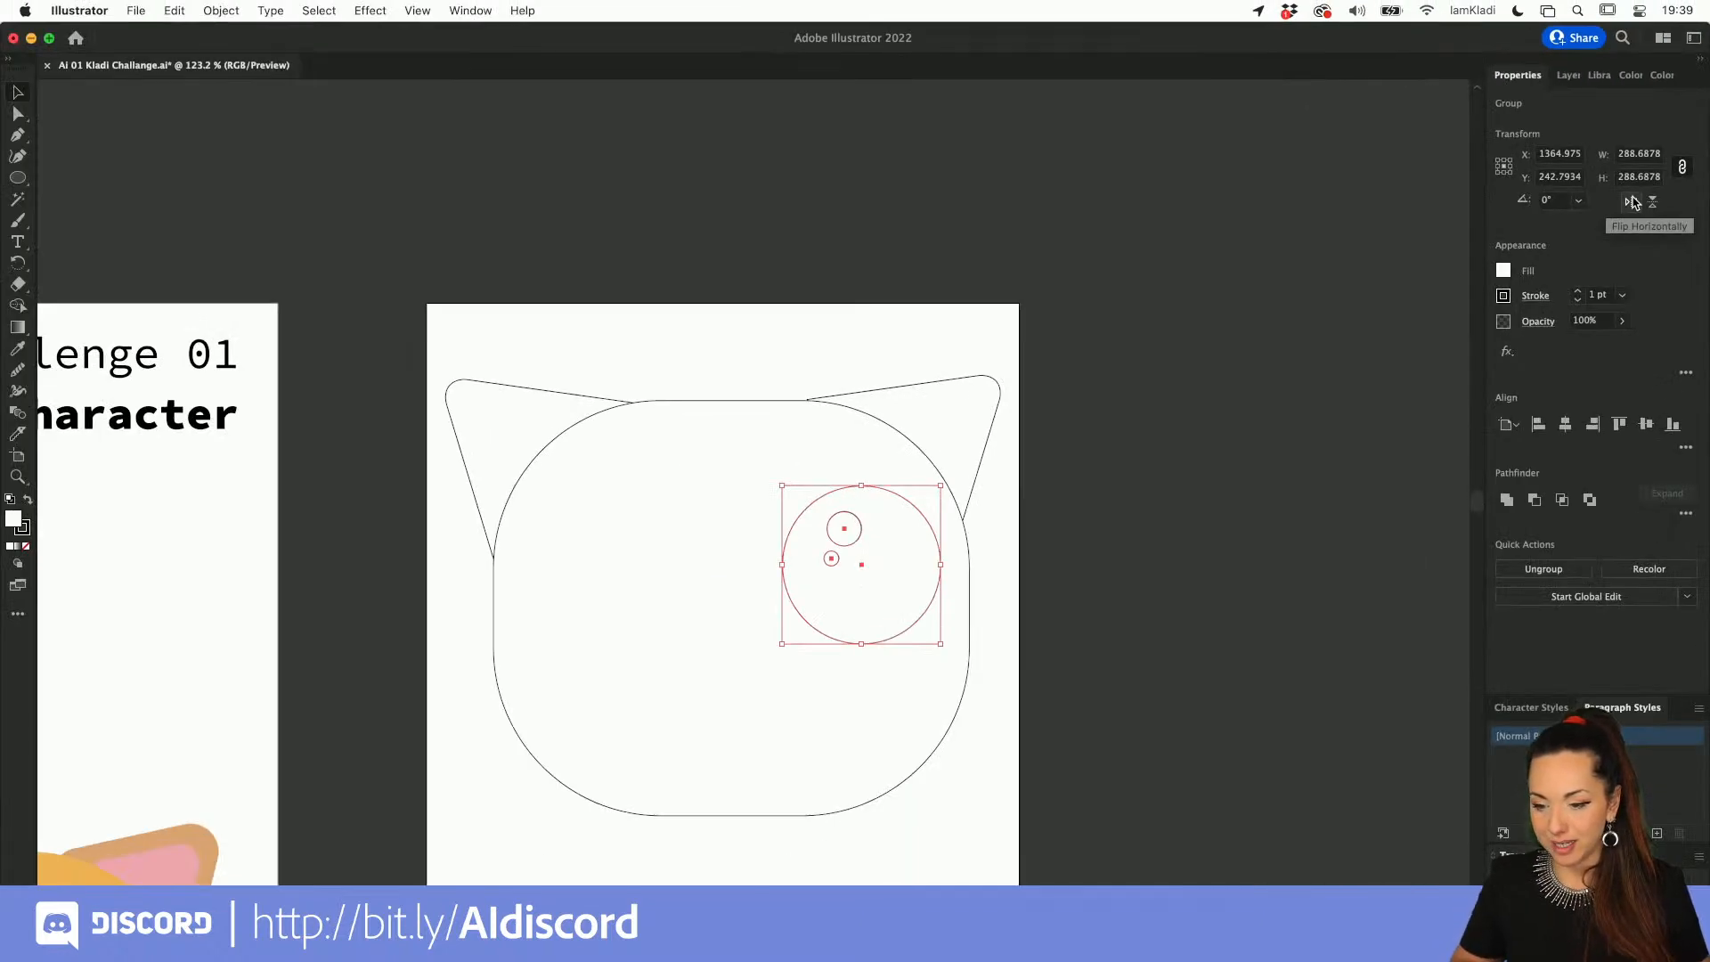
Step: Place a horizontally flipped copy of the eye group on the left half of the face, at about X 905 px
left_click(1555, 330)
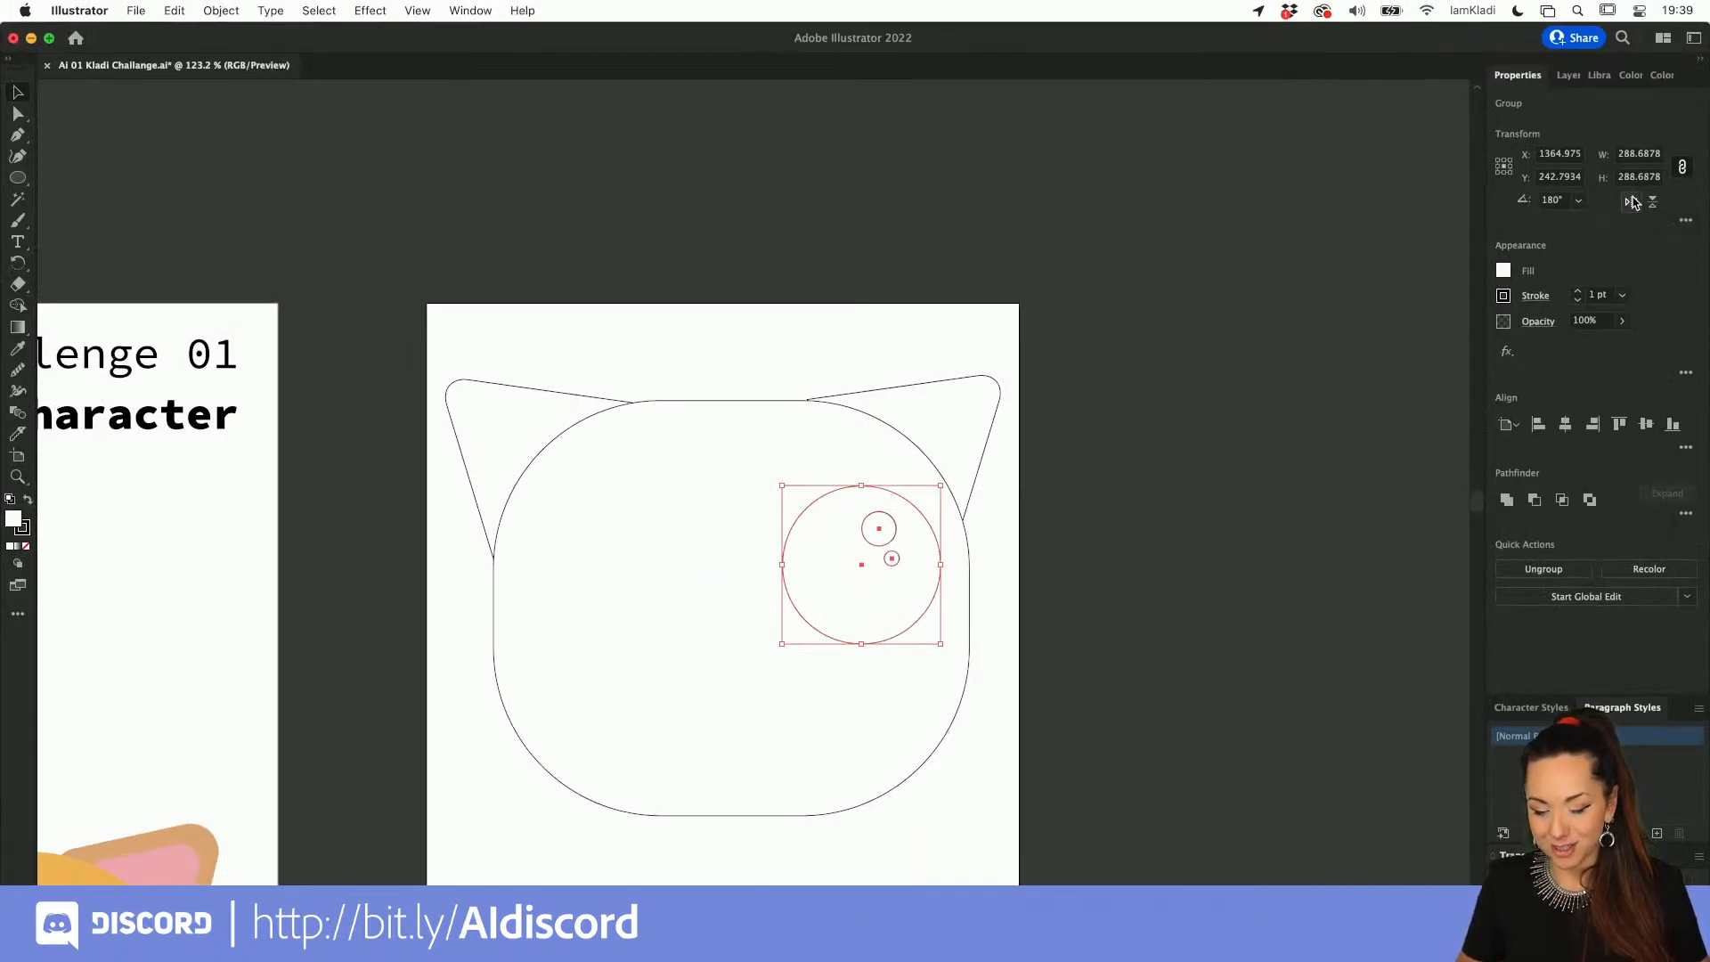
key("super+c")
key("super+f")
key("shift+Left")
key("shift+Left")
key("shift+Left")
key("shift+Left")
key("shift+Left")
key("shift+Left")
key("shift+Left")
key("shift+Left")
key("shift+Left")
key("shift+Left")
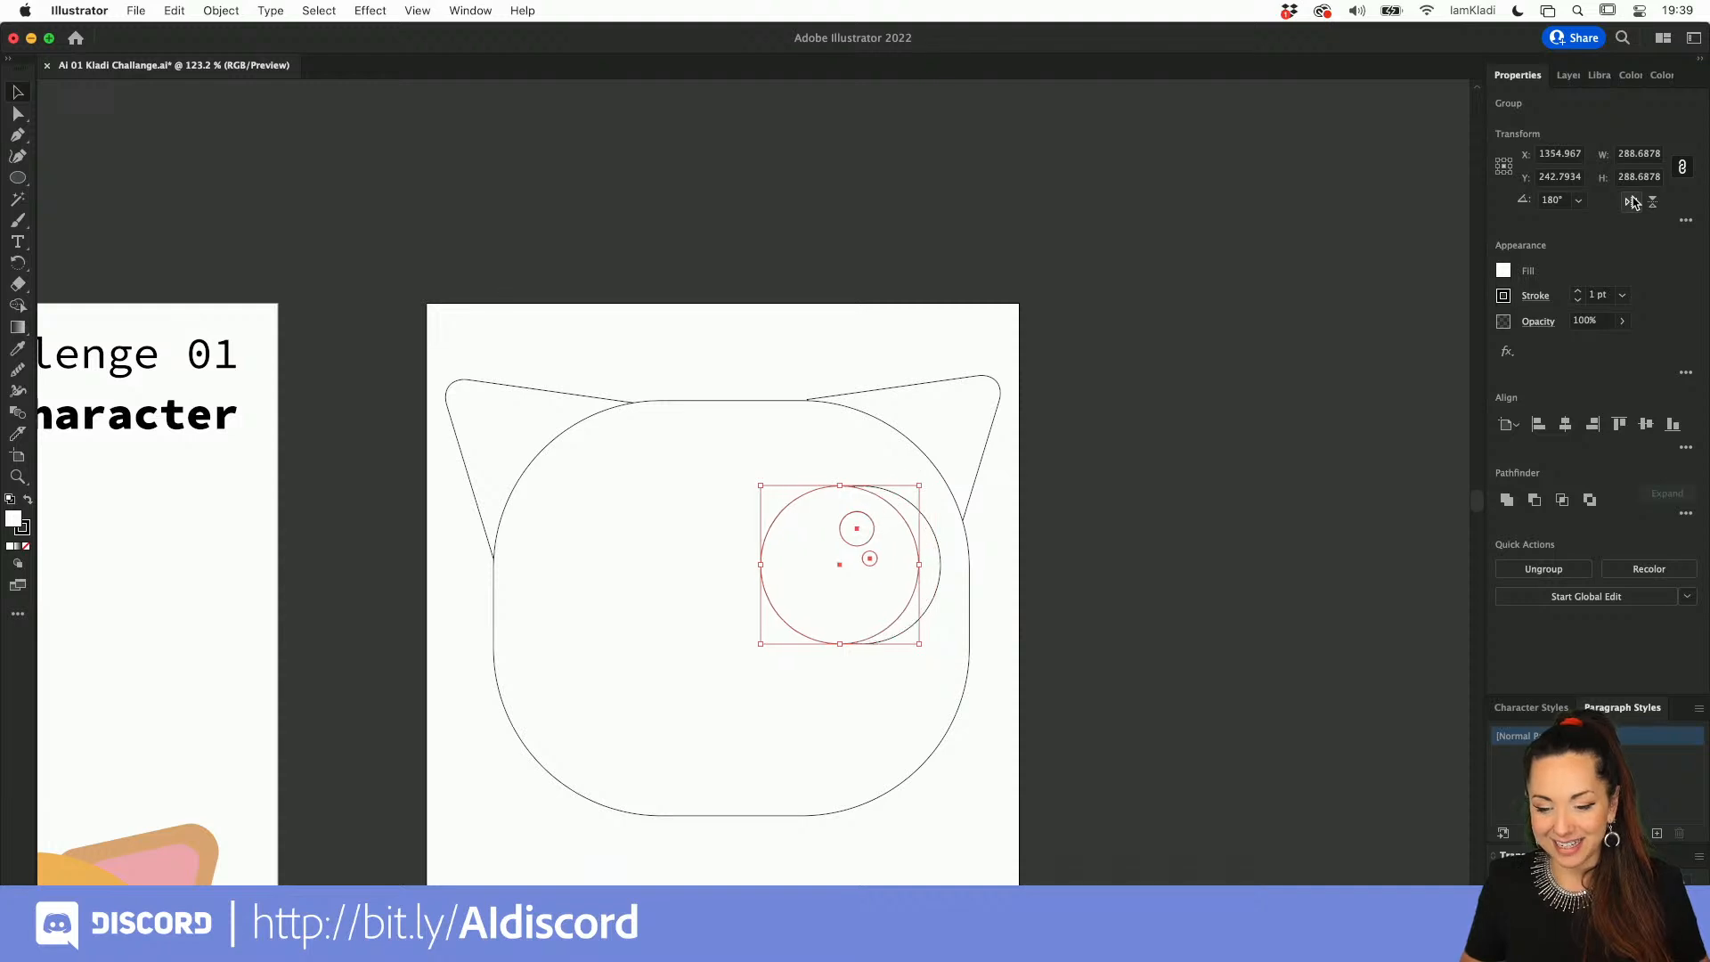
key("shift+Left")
key("shift+Left")
key("shift+Left")
key("shift+Left")
key("shift+Left")
key("shift+Left")
key("shift+Left")
key("shift+Left")
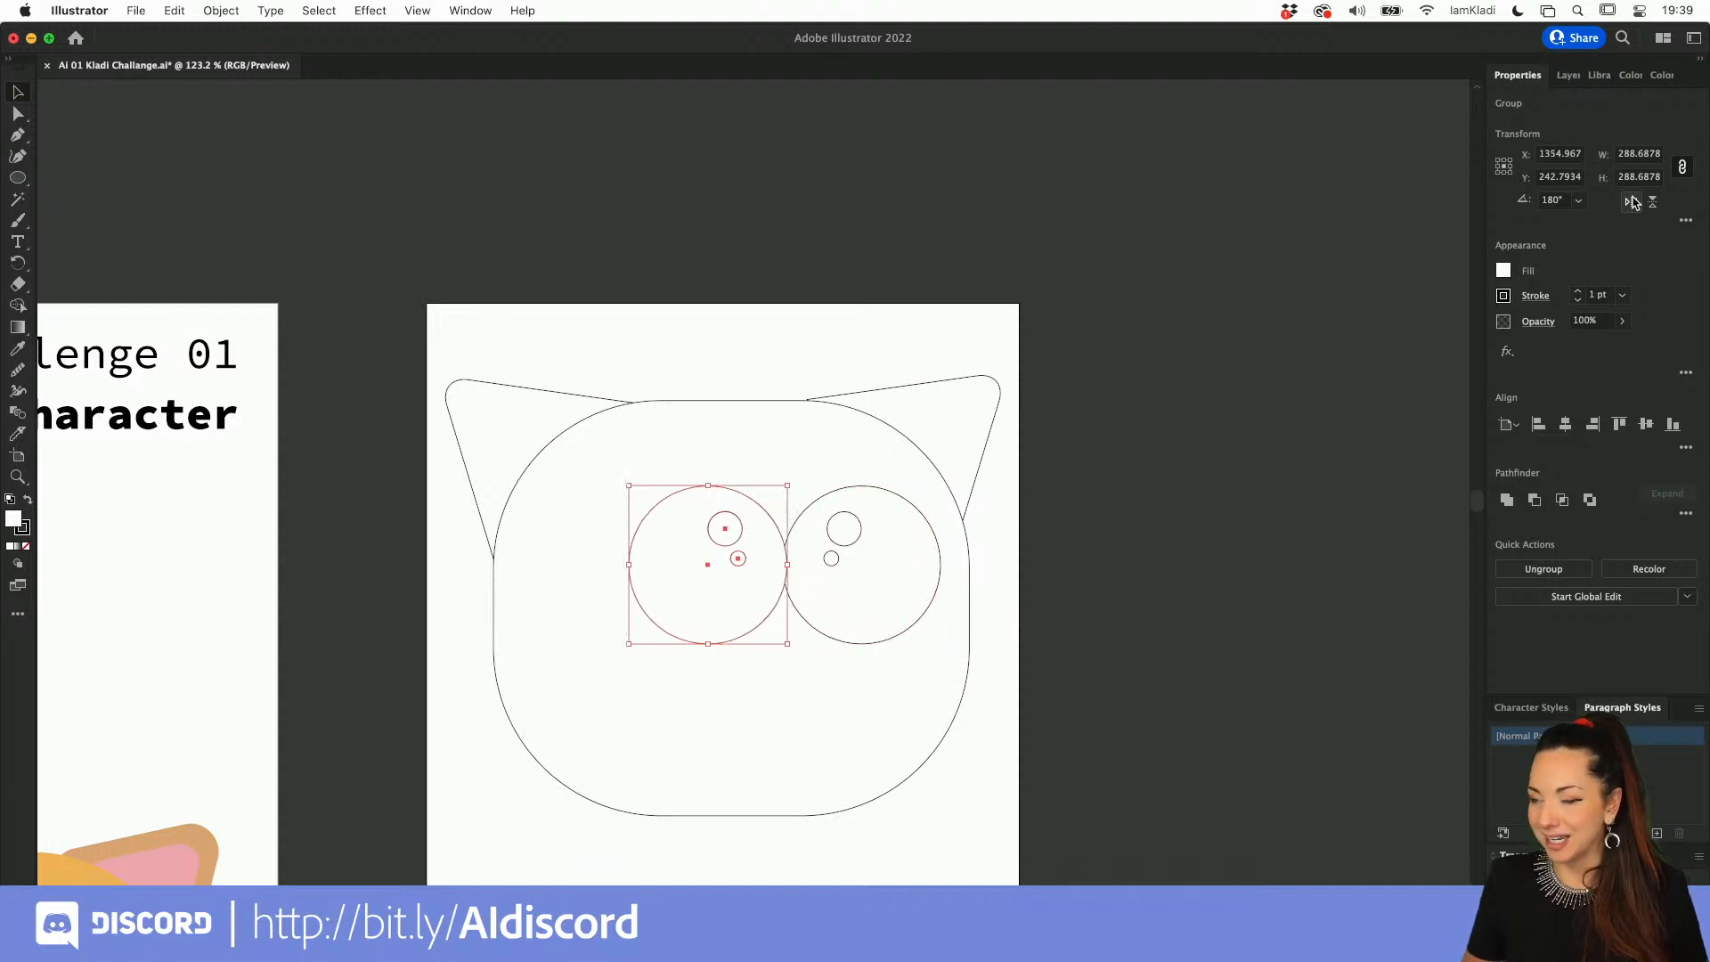
key("shift+Left")
key("shift+Left")
key("shift+Left")
key("shift+Left")
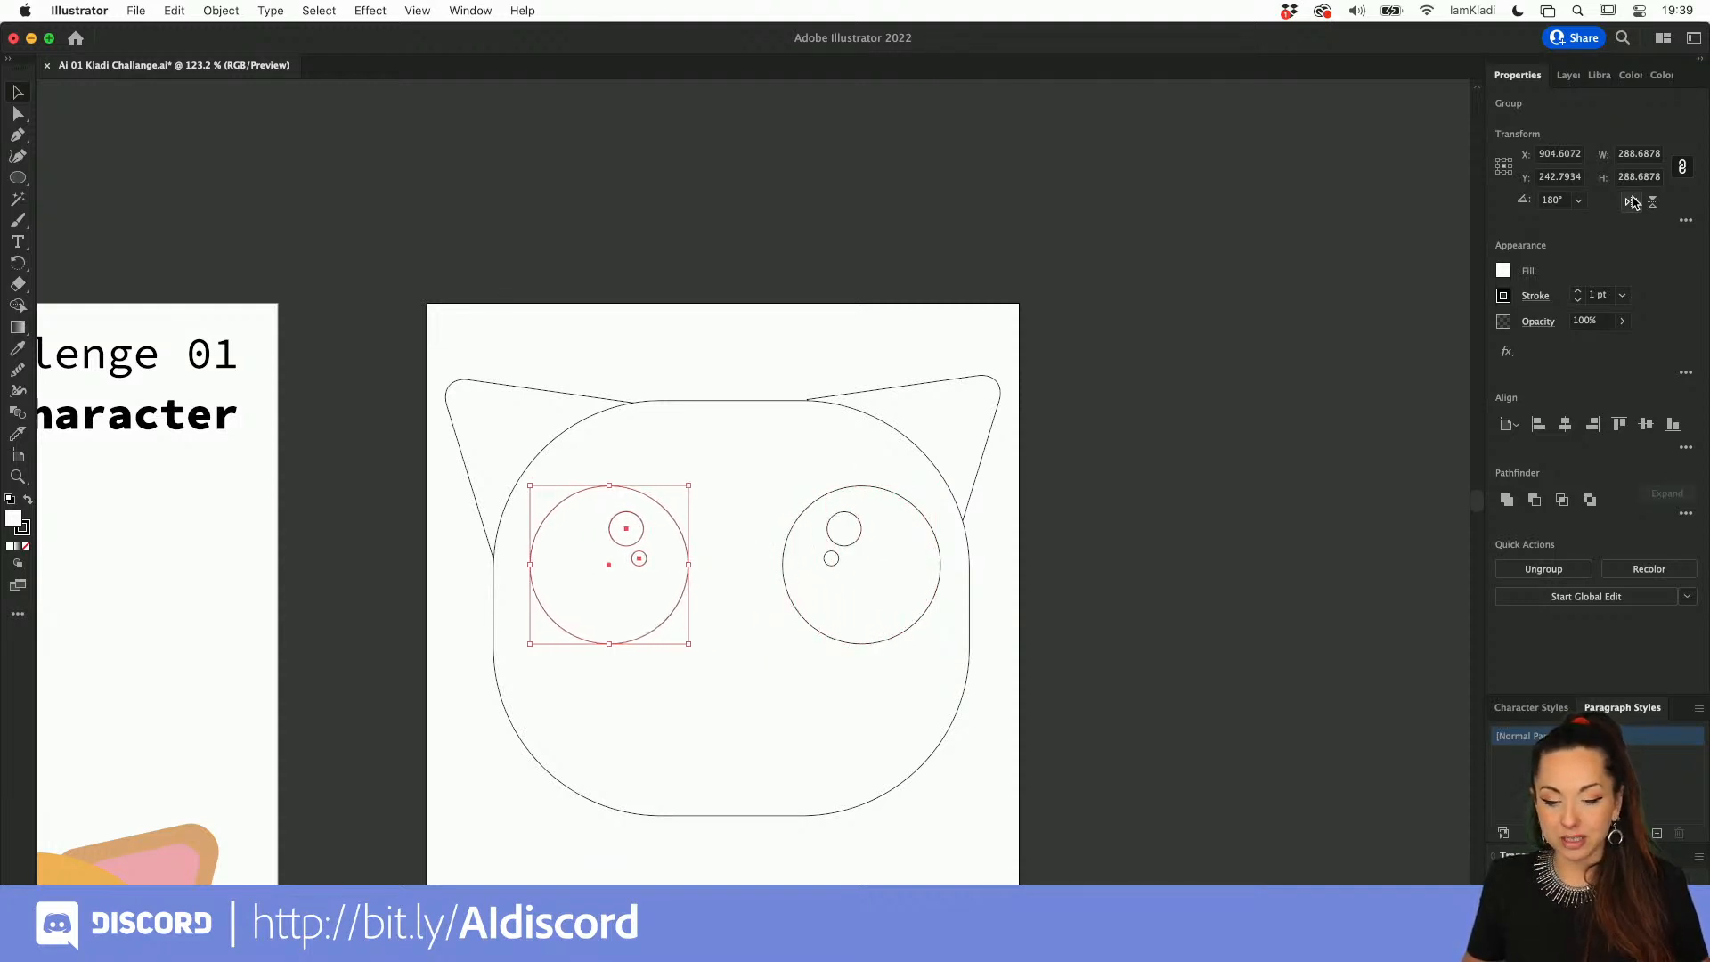
Step: Group the two eyes together
left_click(1138, 554)
left_click(857, 547)
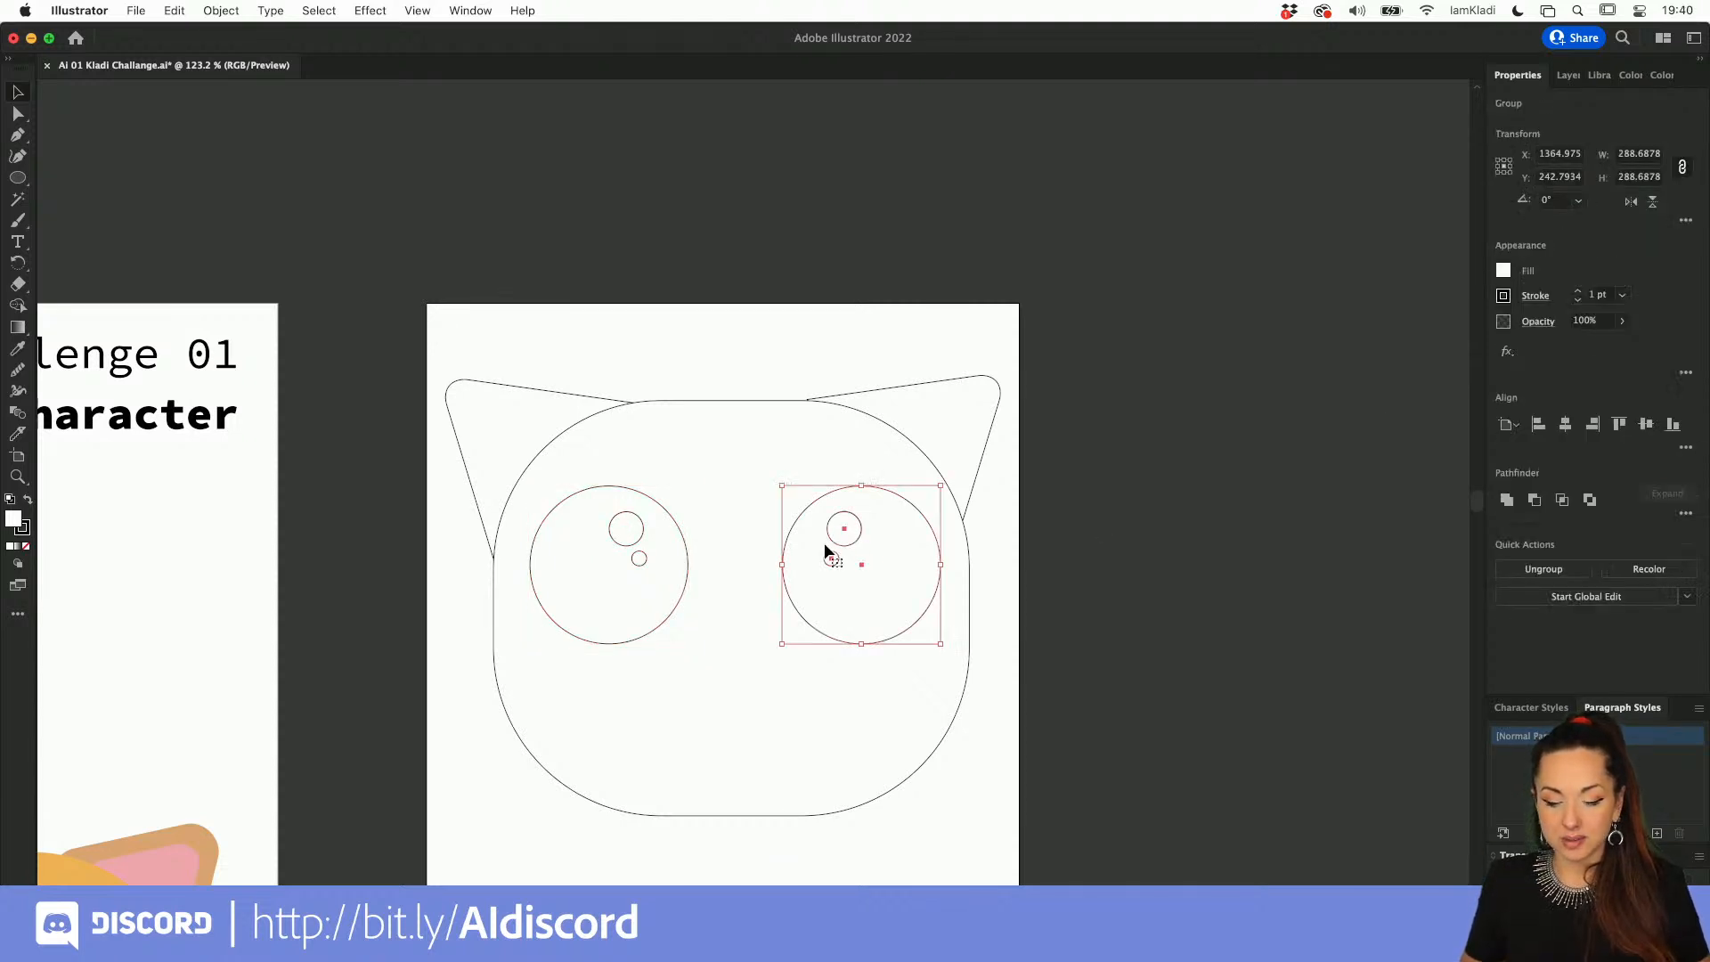
left_click(631, 553, "shift")
key("super+g")
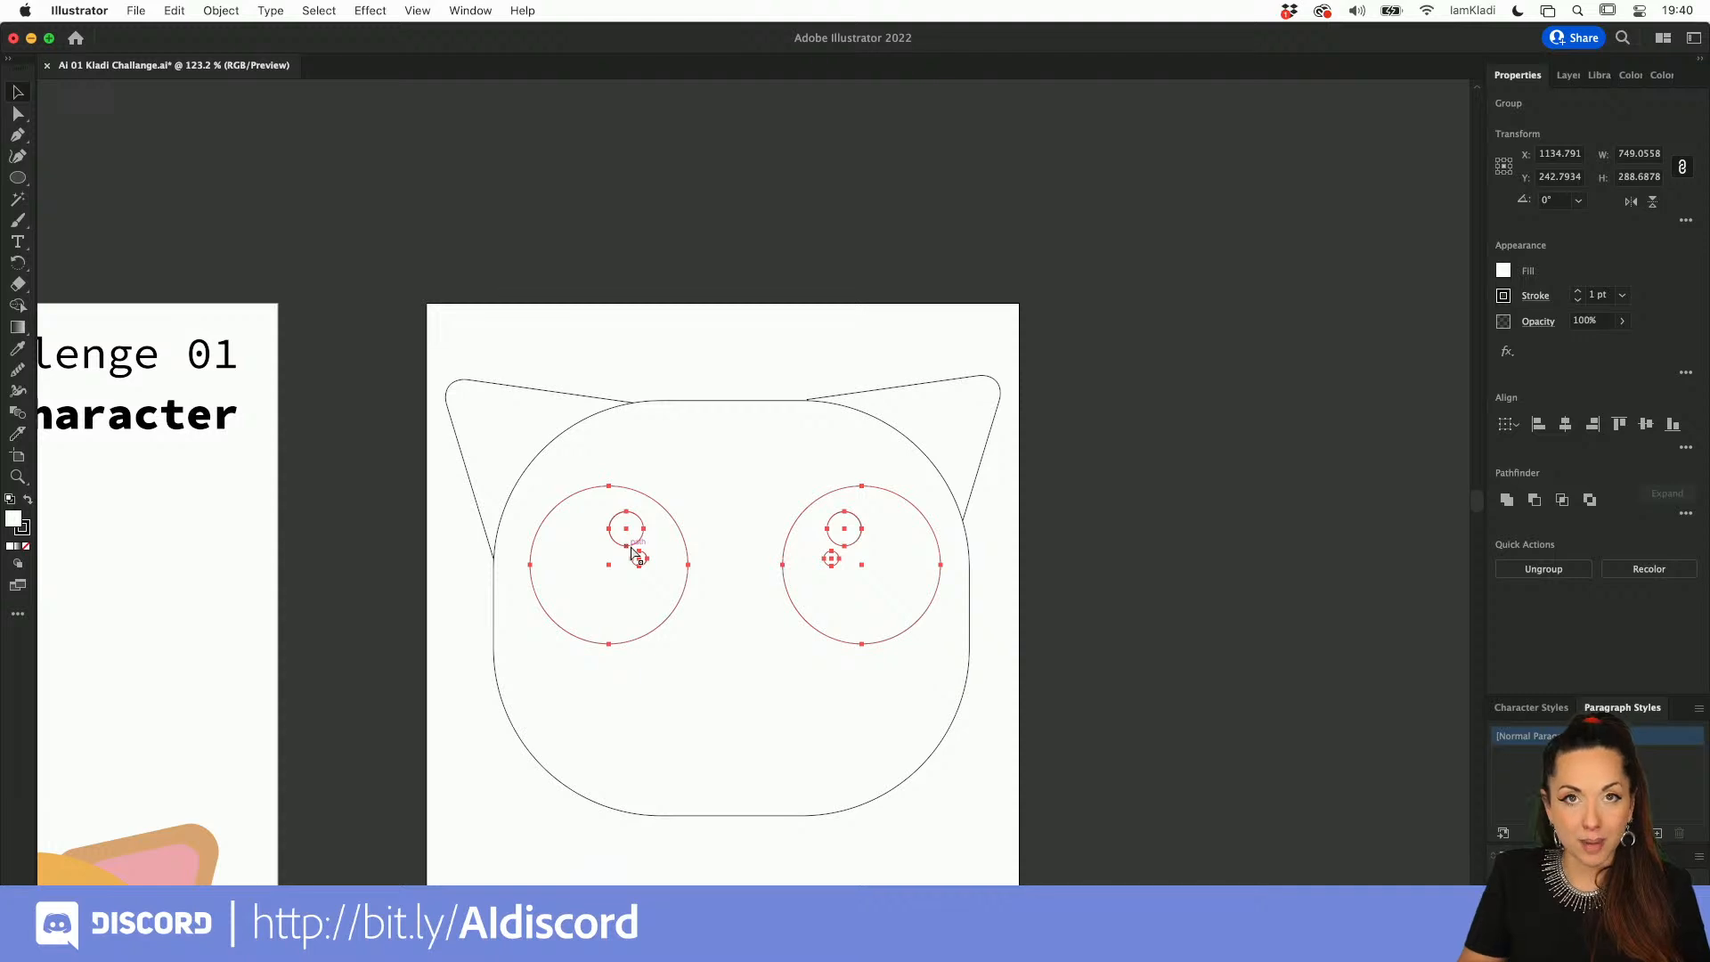
Step: Align the eyes group to the head as key object, centering it horizontally and vertically
left_click(633, 553)
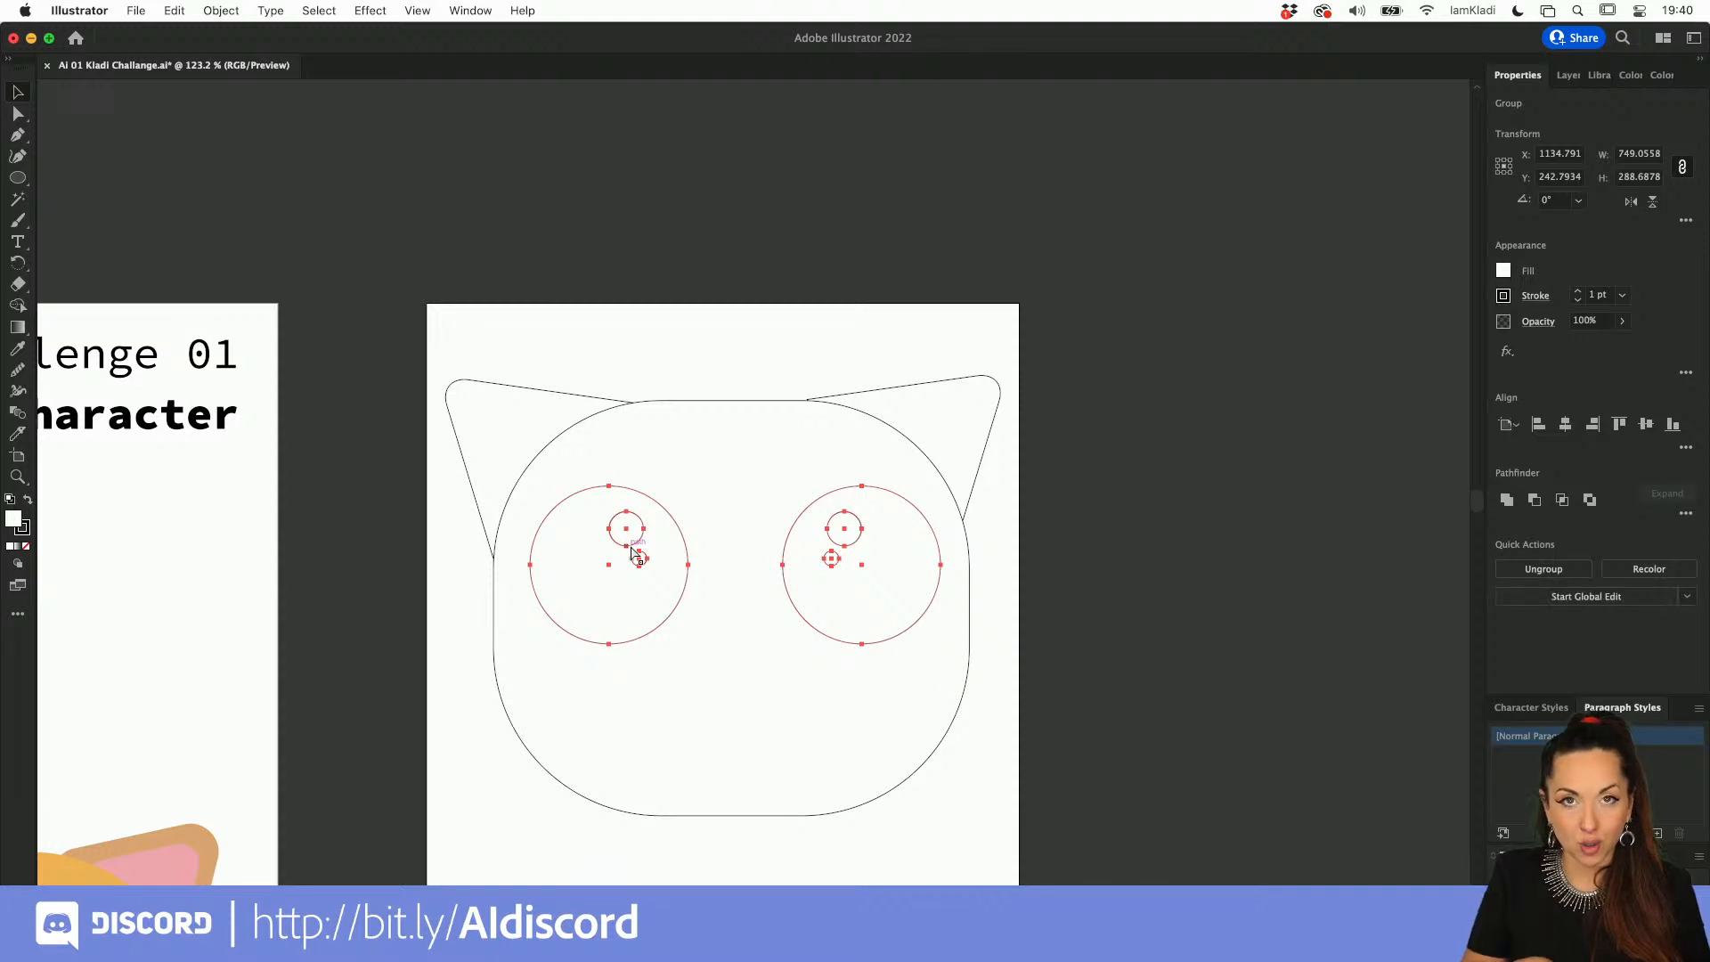
left_click(733, 399, "shift")
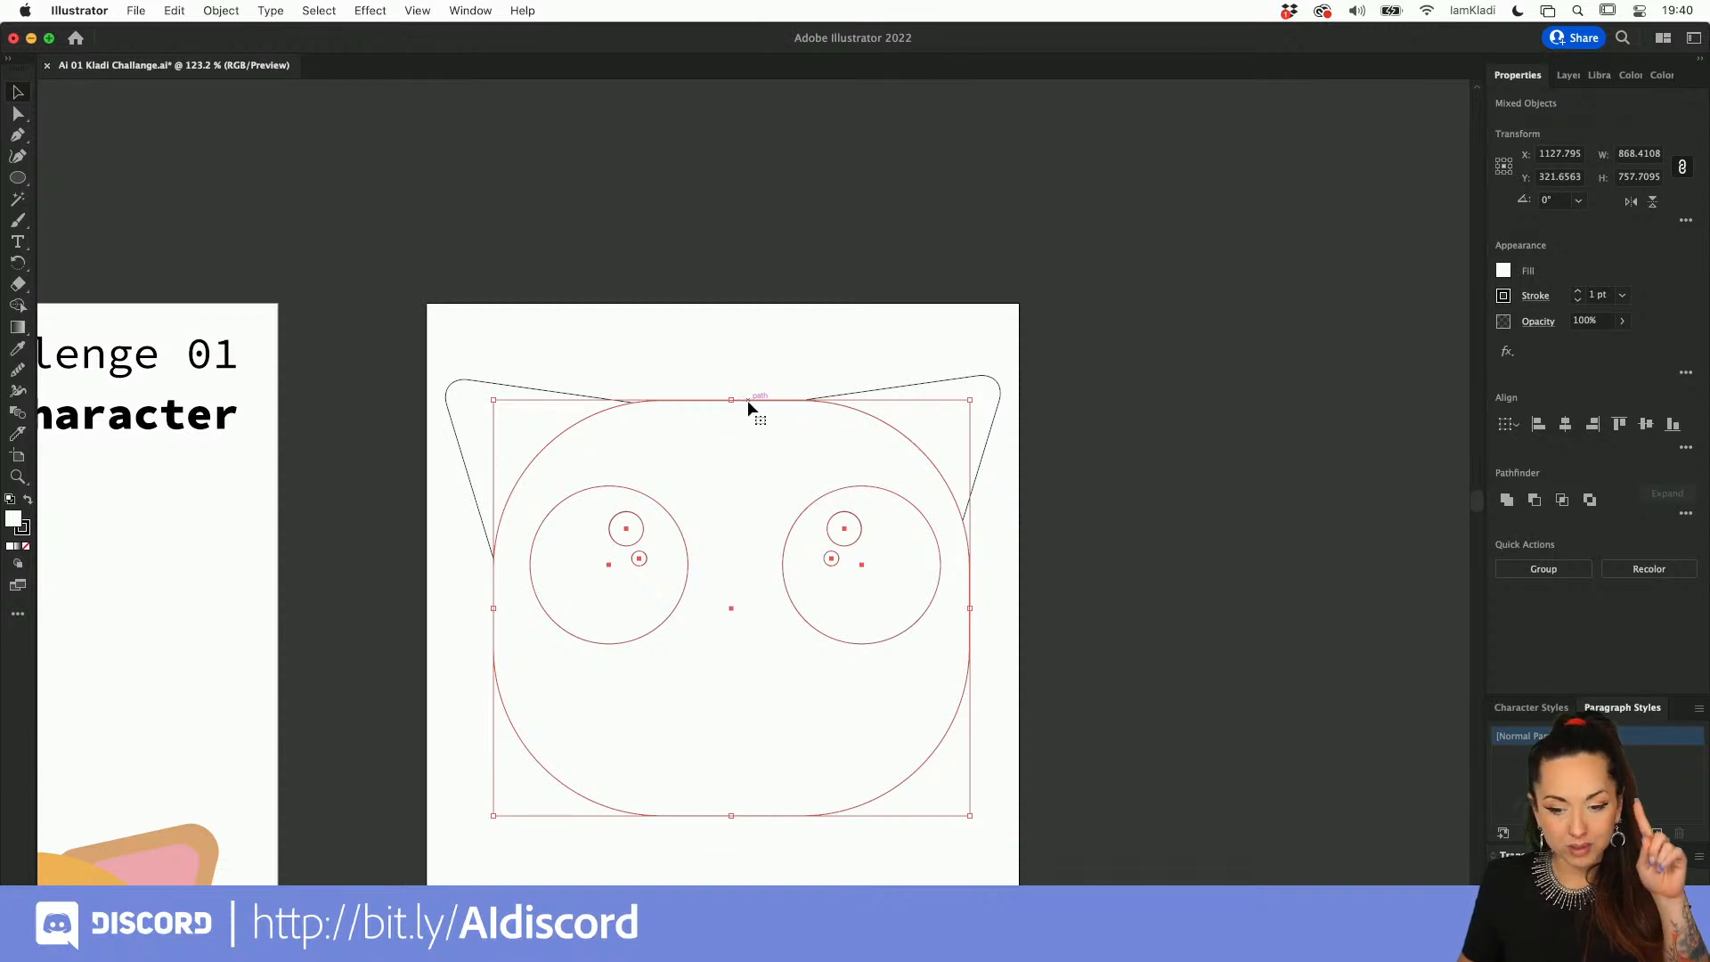
left_click(748, 402)
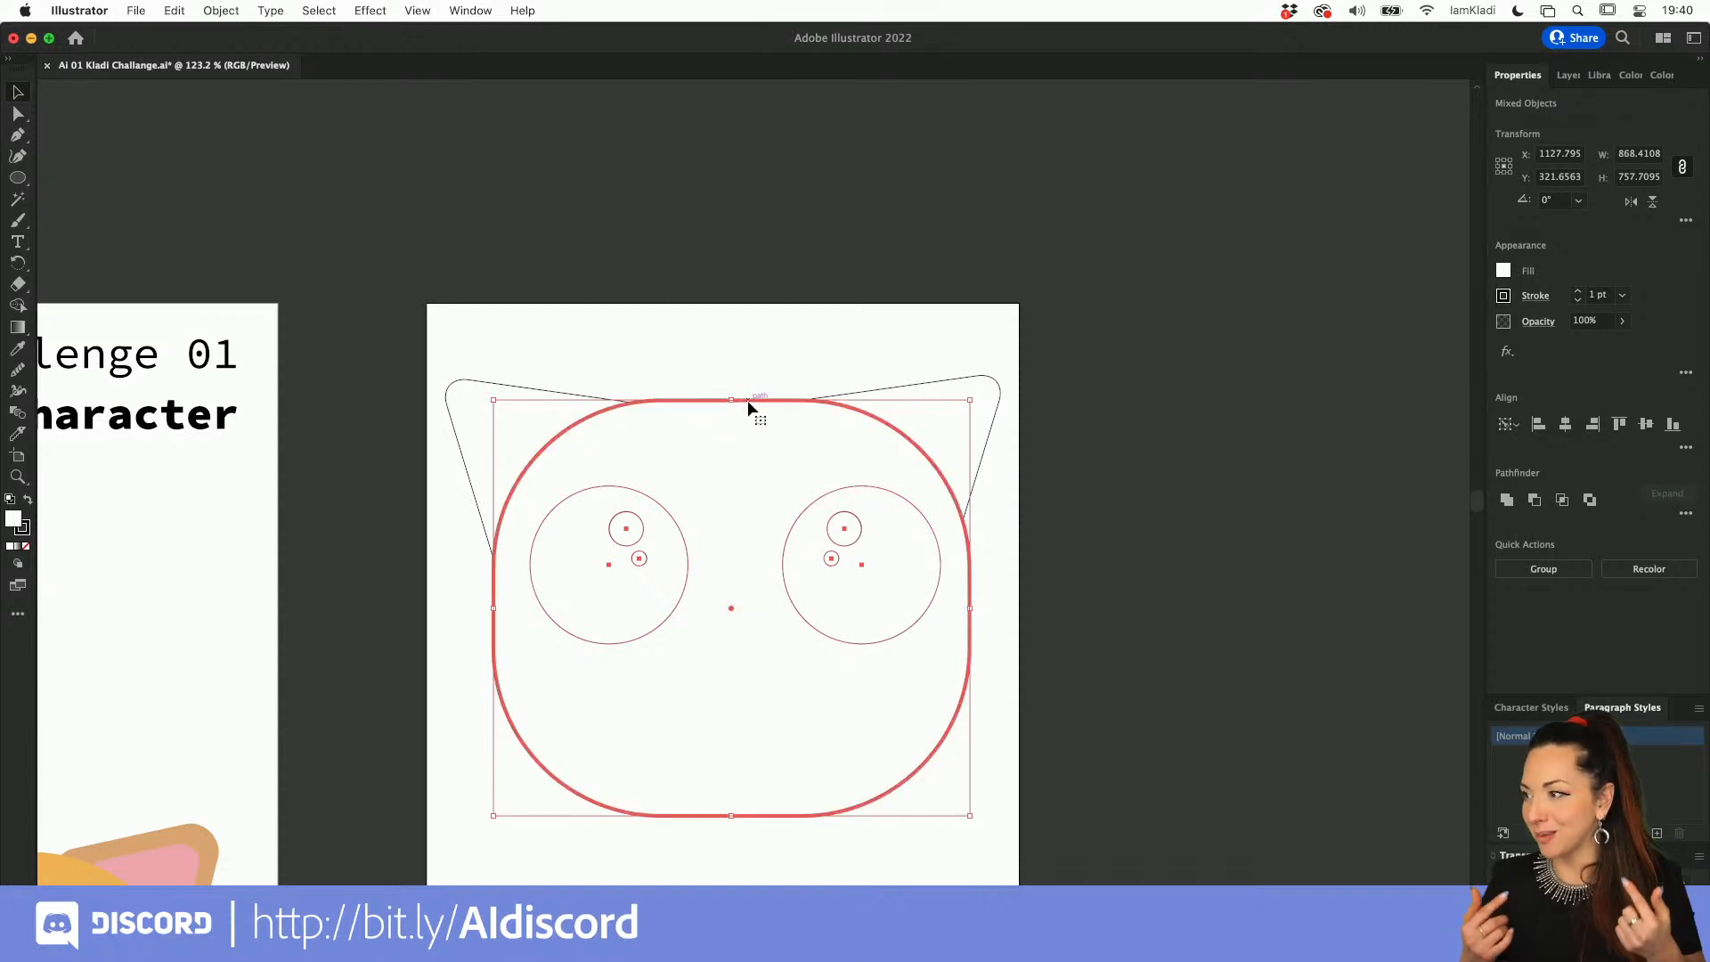
left_click(1514, 426)
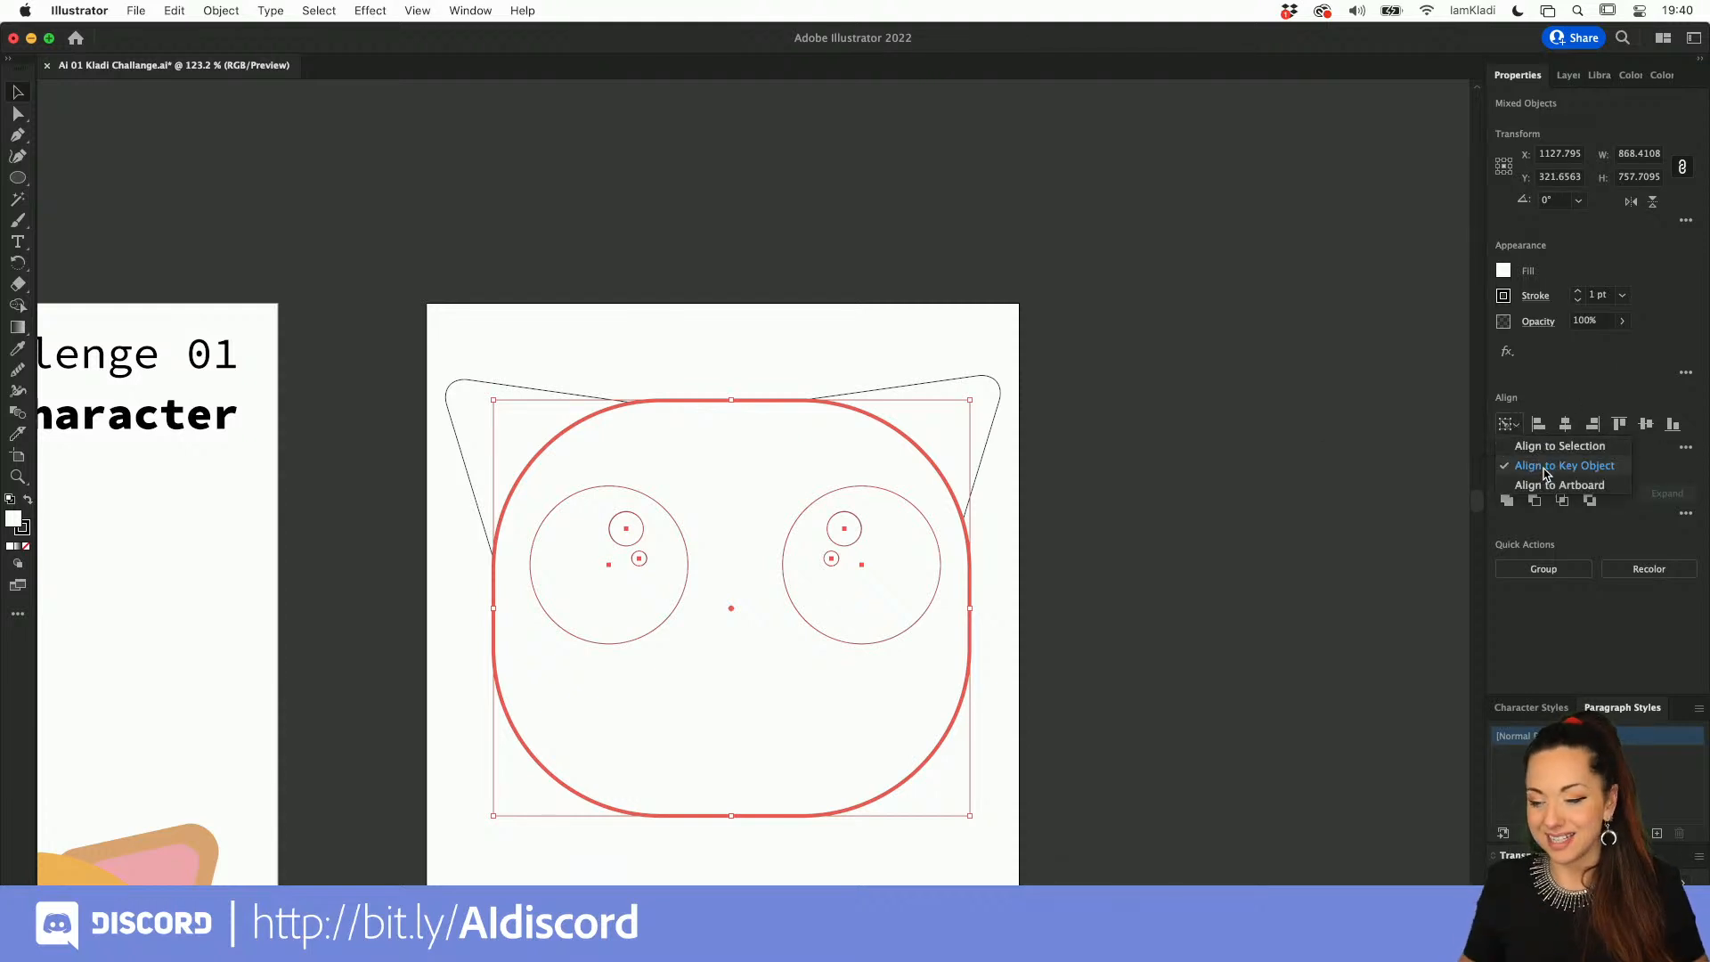
left_click(1566, 426)
left_click(1566, 426)
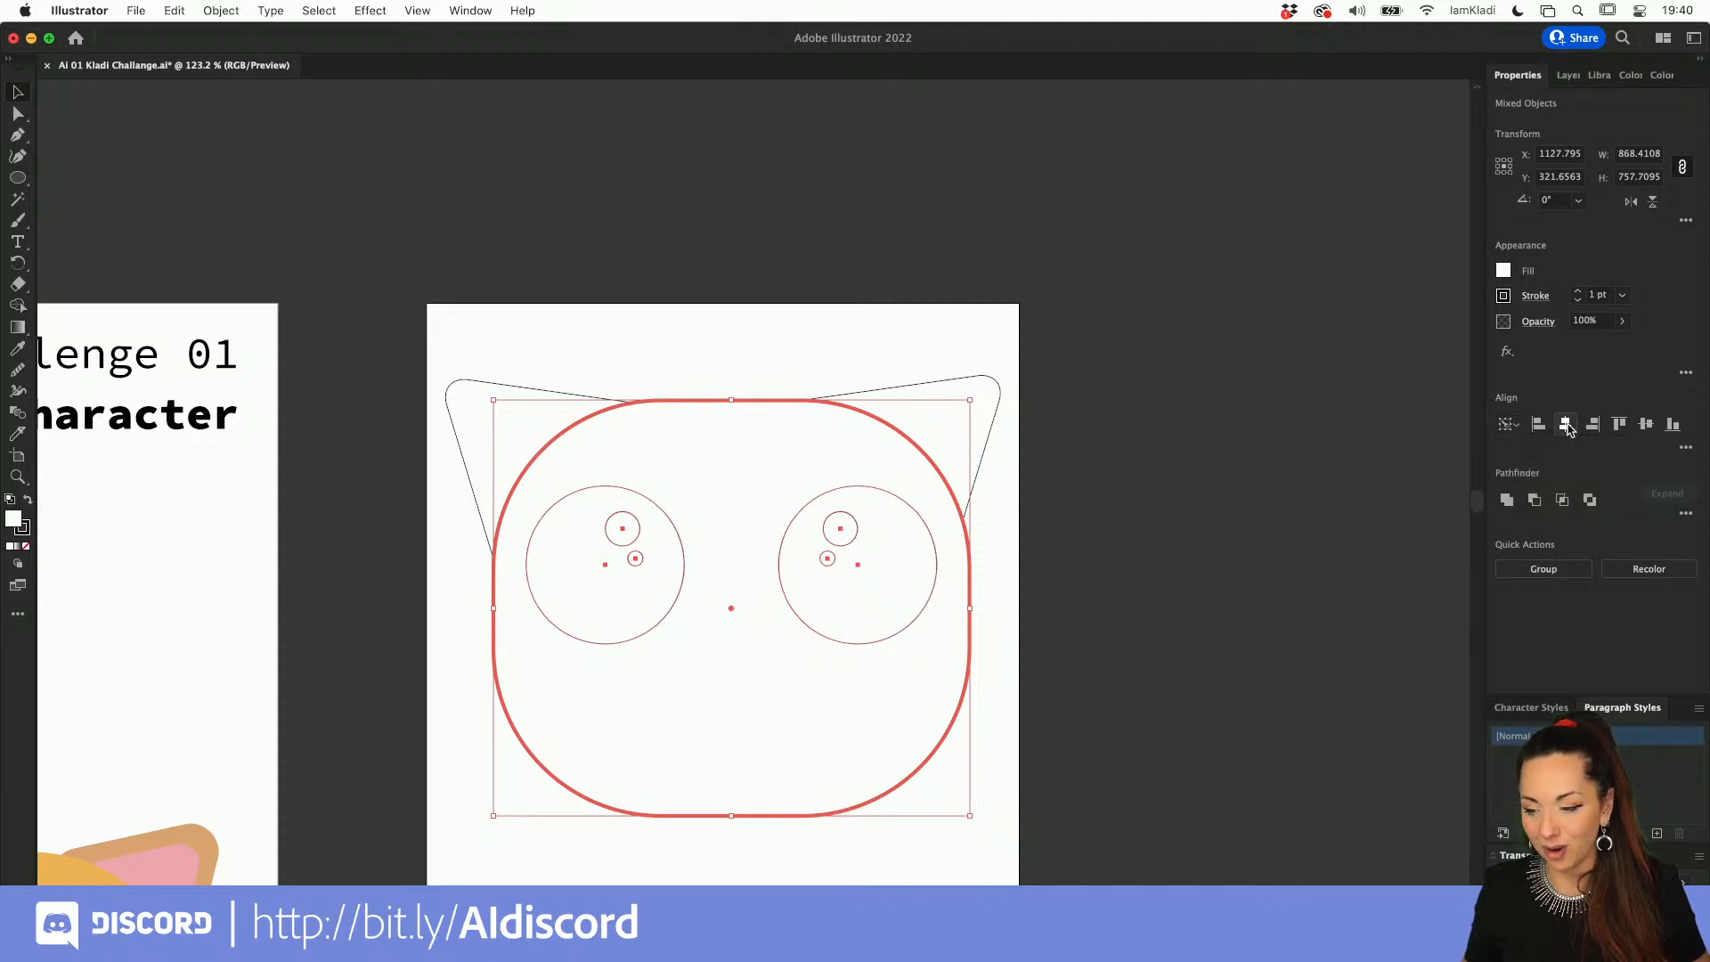
left_click(1647, 426)
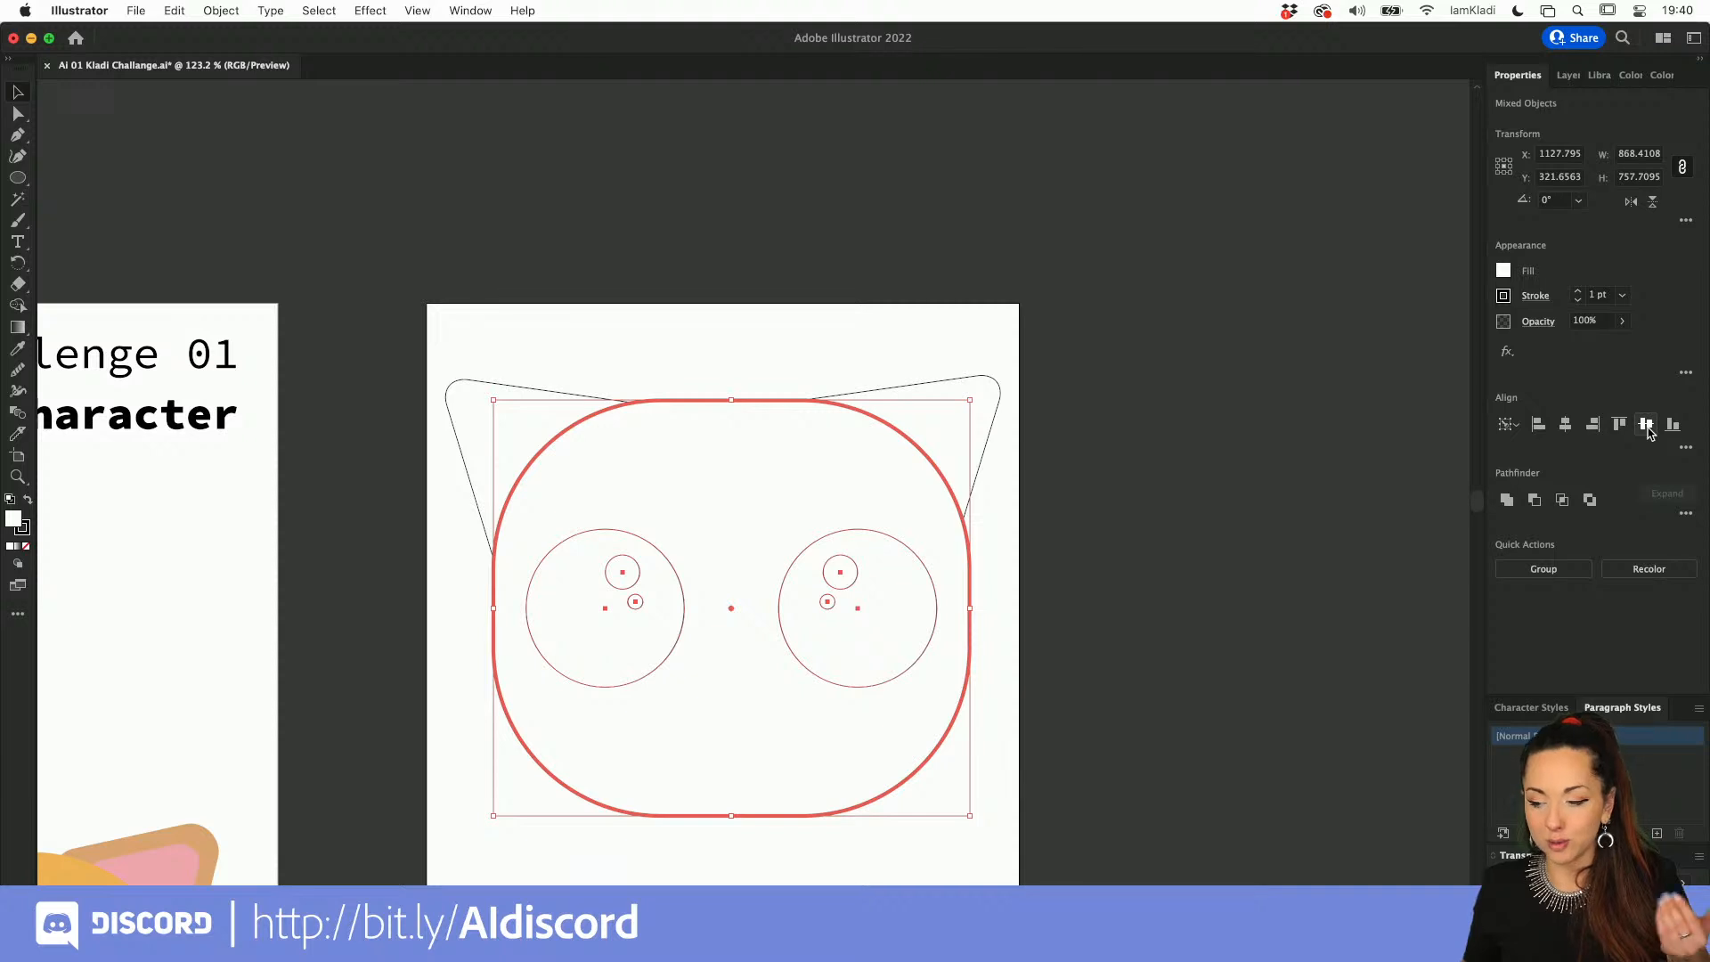
left_click(1354, 526)
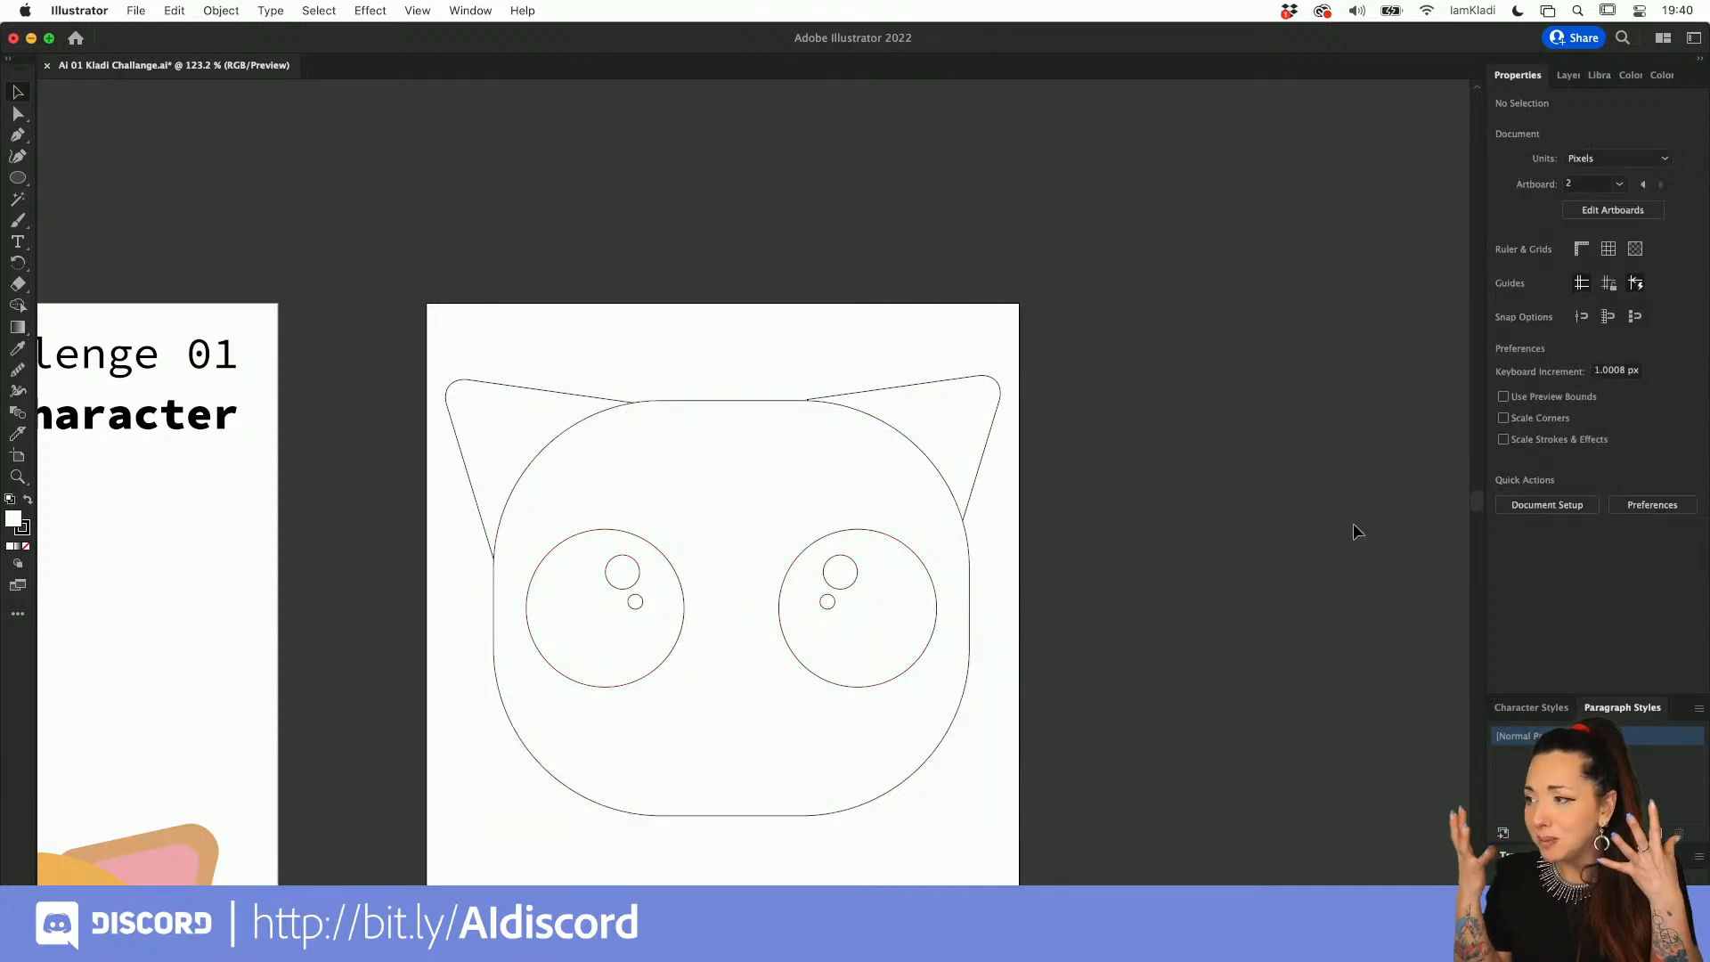
Step: Color both cat ears with the palette's orange swatch using the Eyedropper
key("alt+super+0")
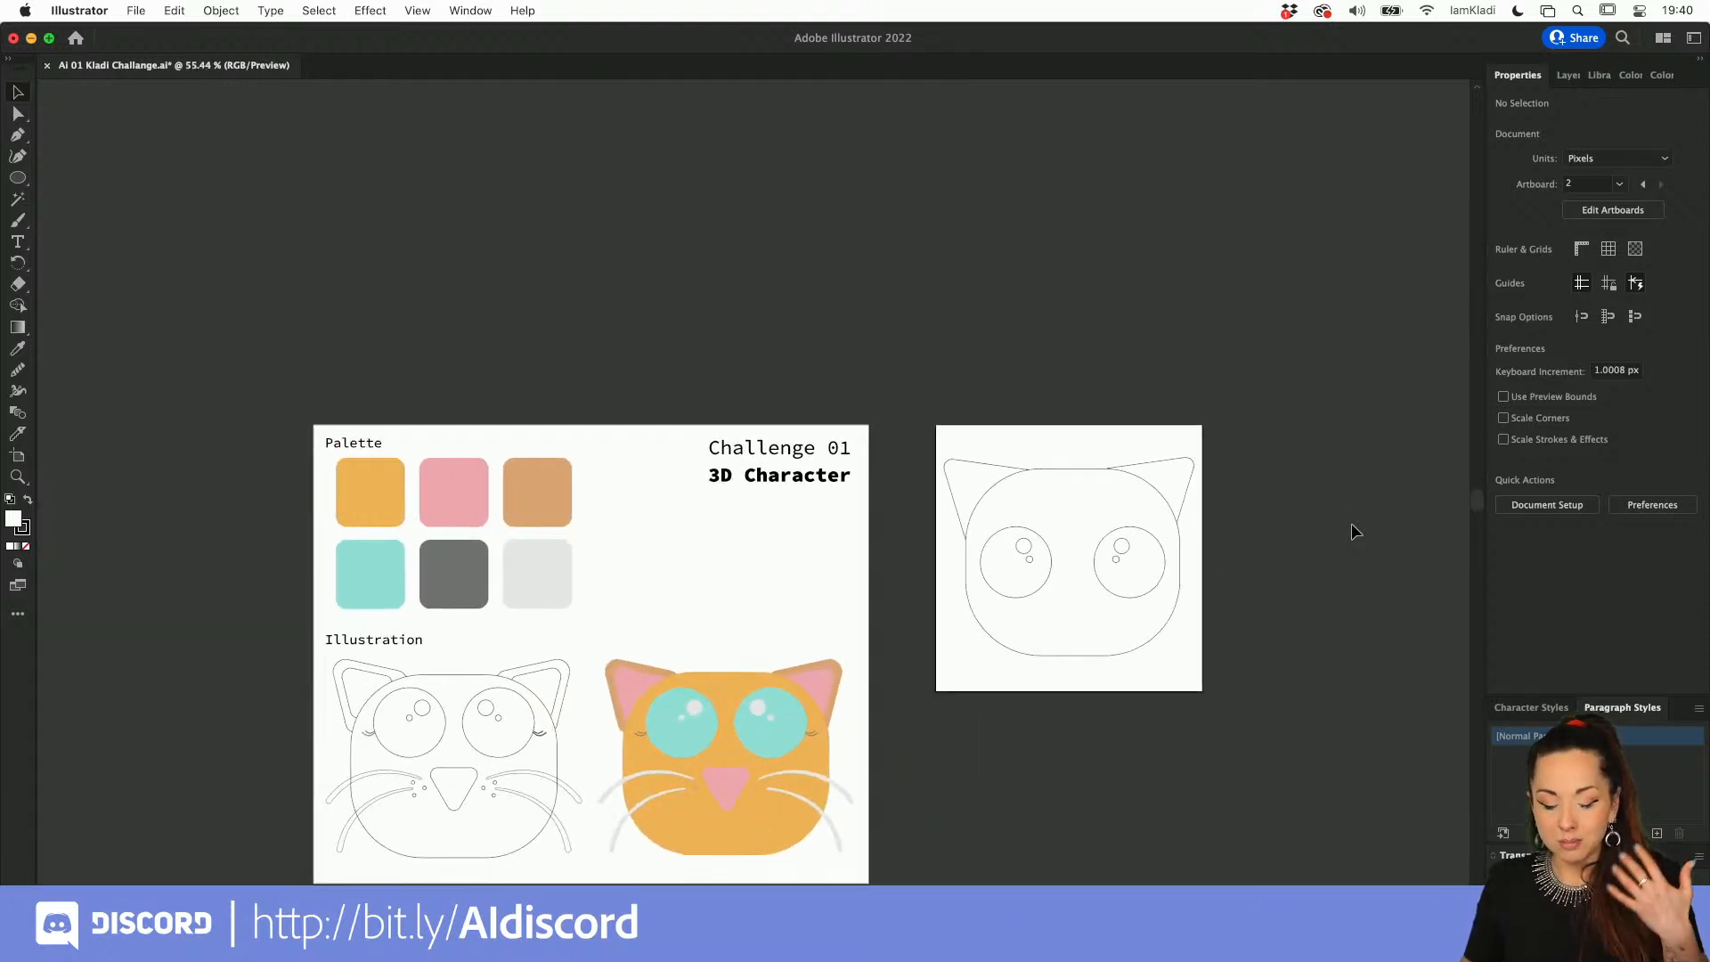
scroll(638, 675, "up", 5)
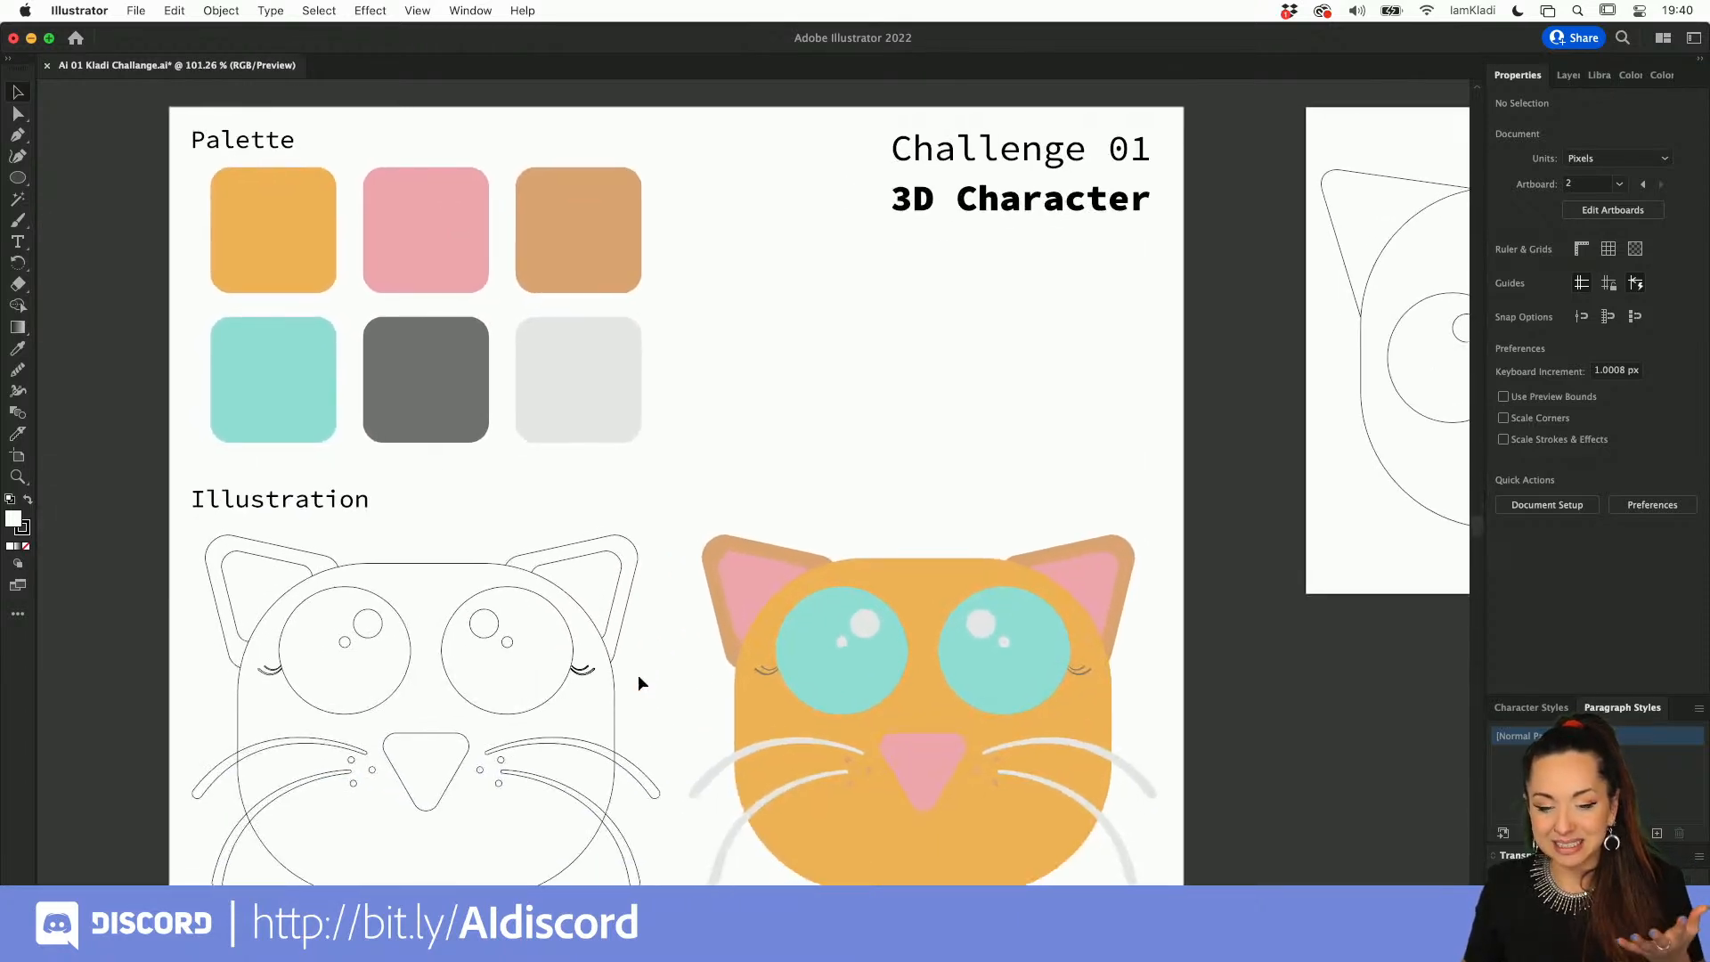
scroll(638, 676, "down", 2)
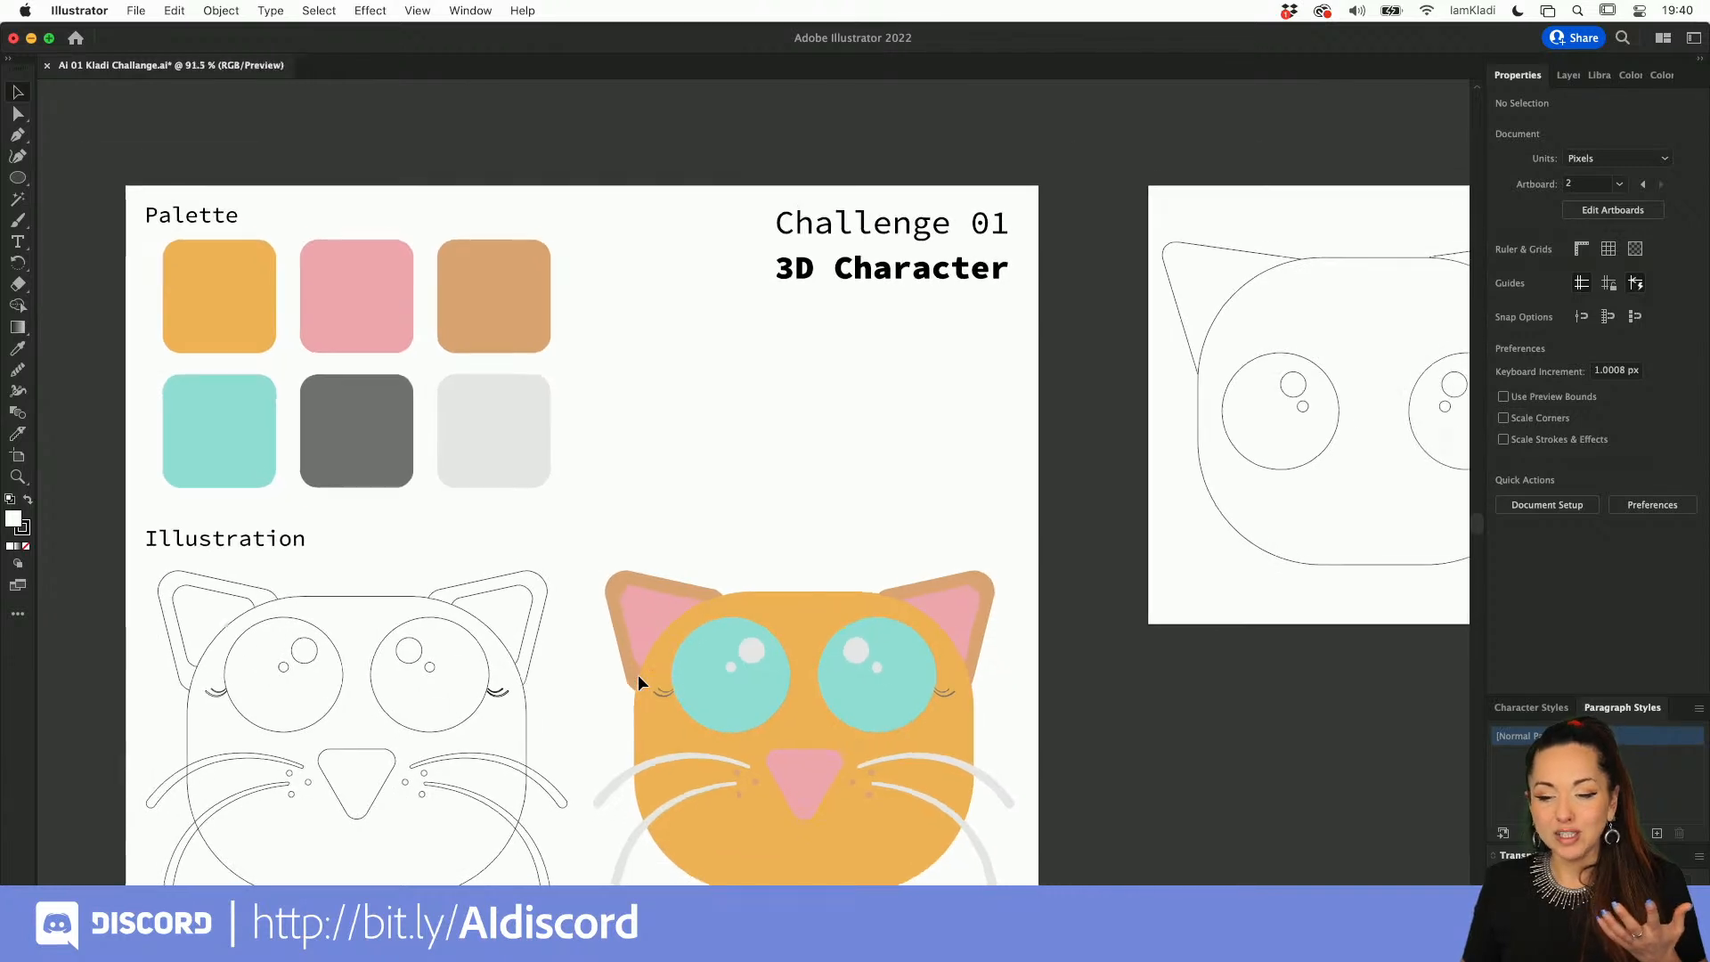
left_click(1095, 332)
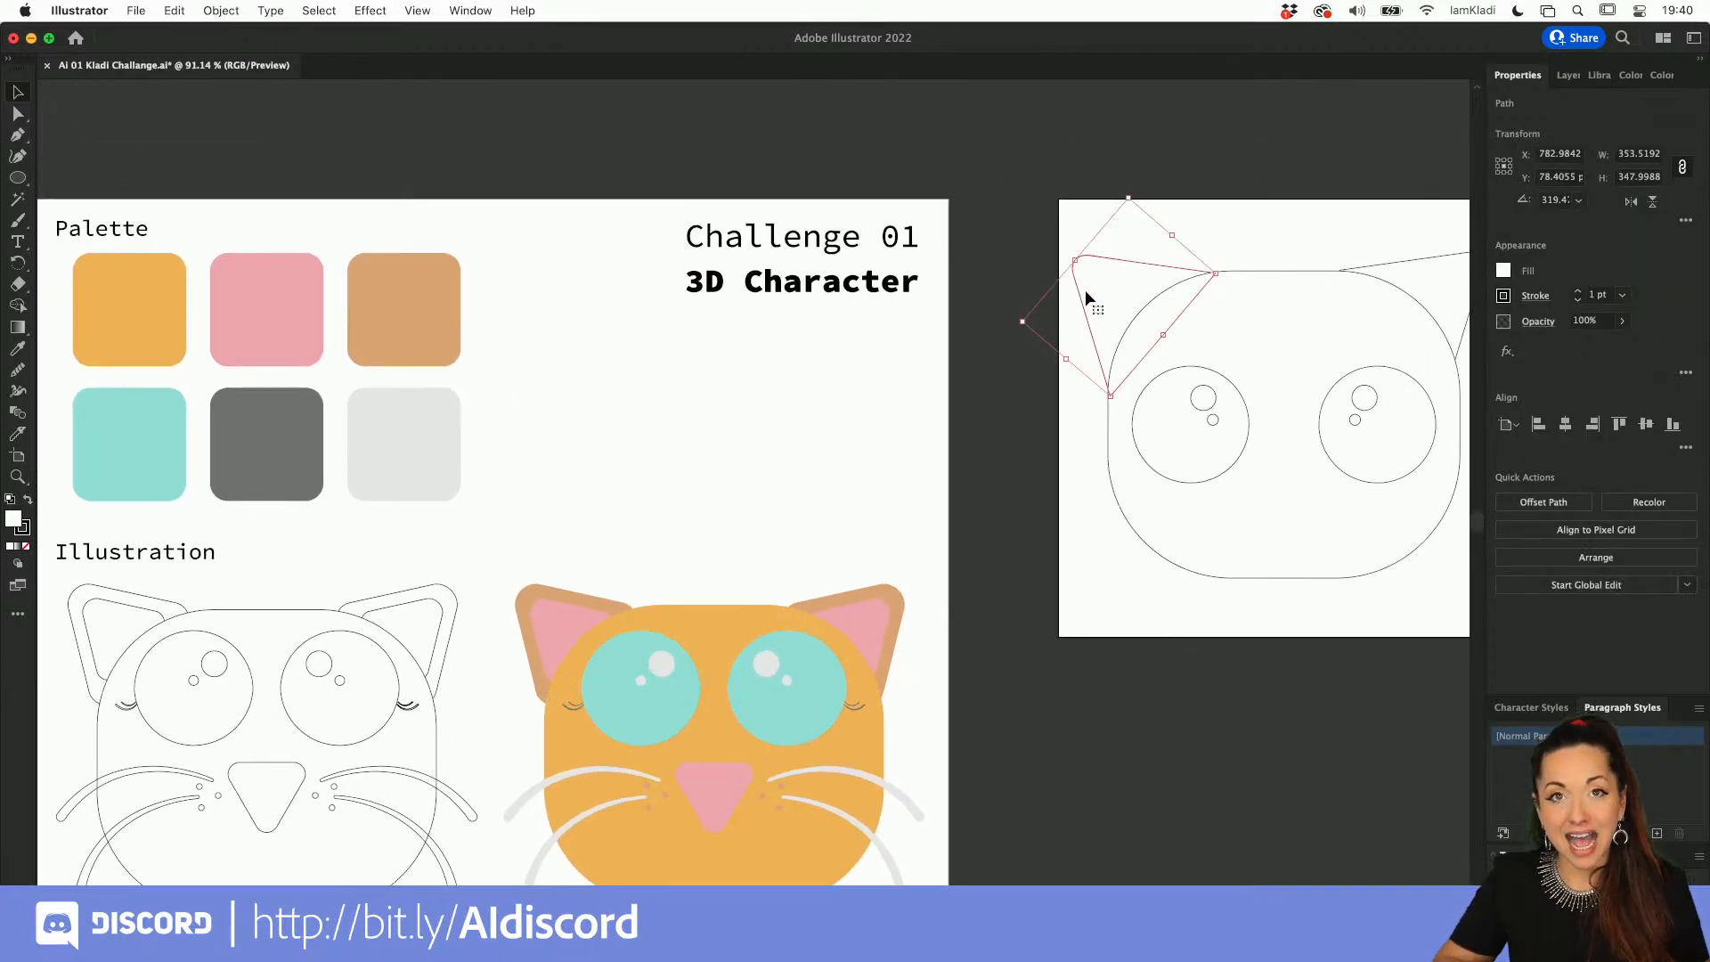
key("i")
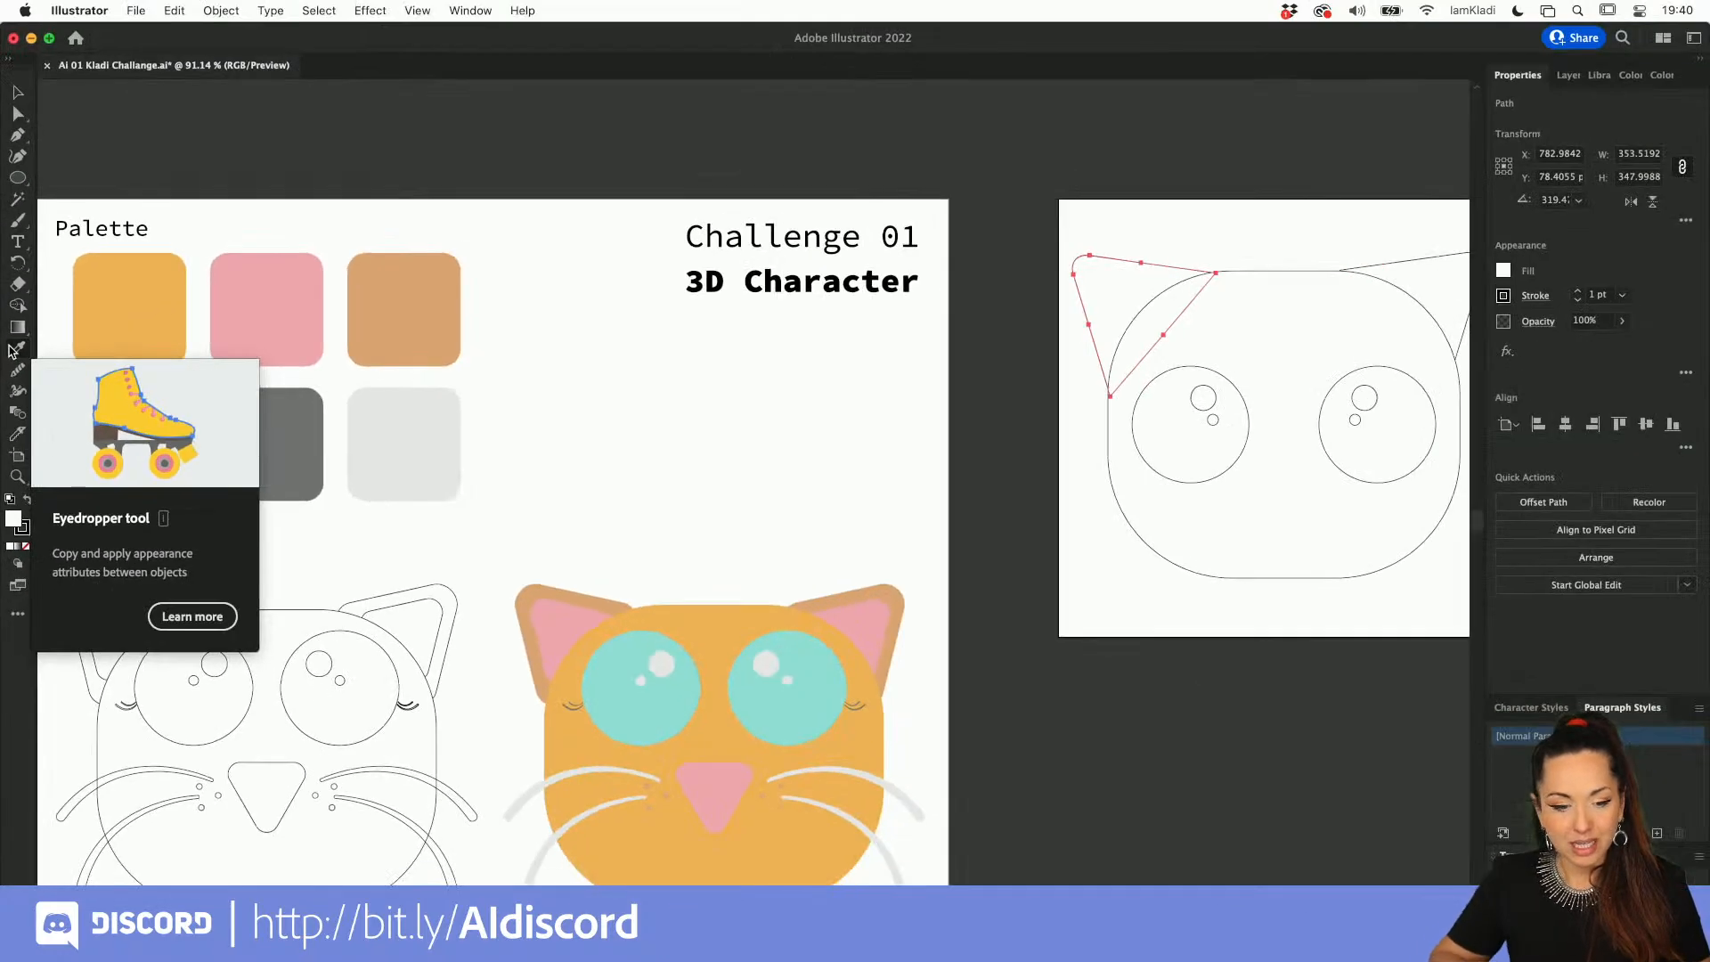
left_click(132, 296)
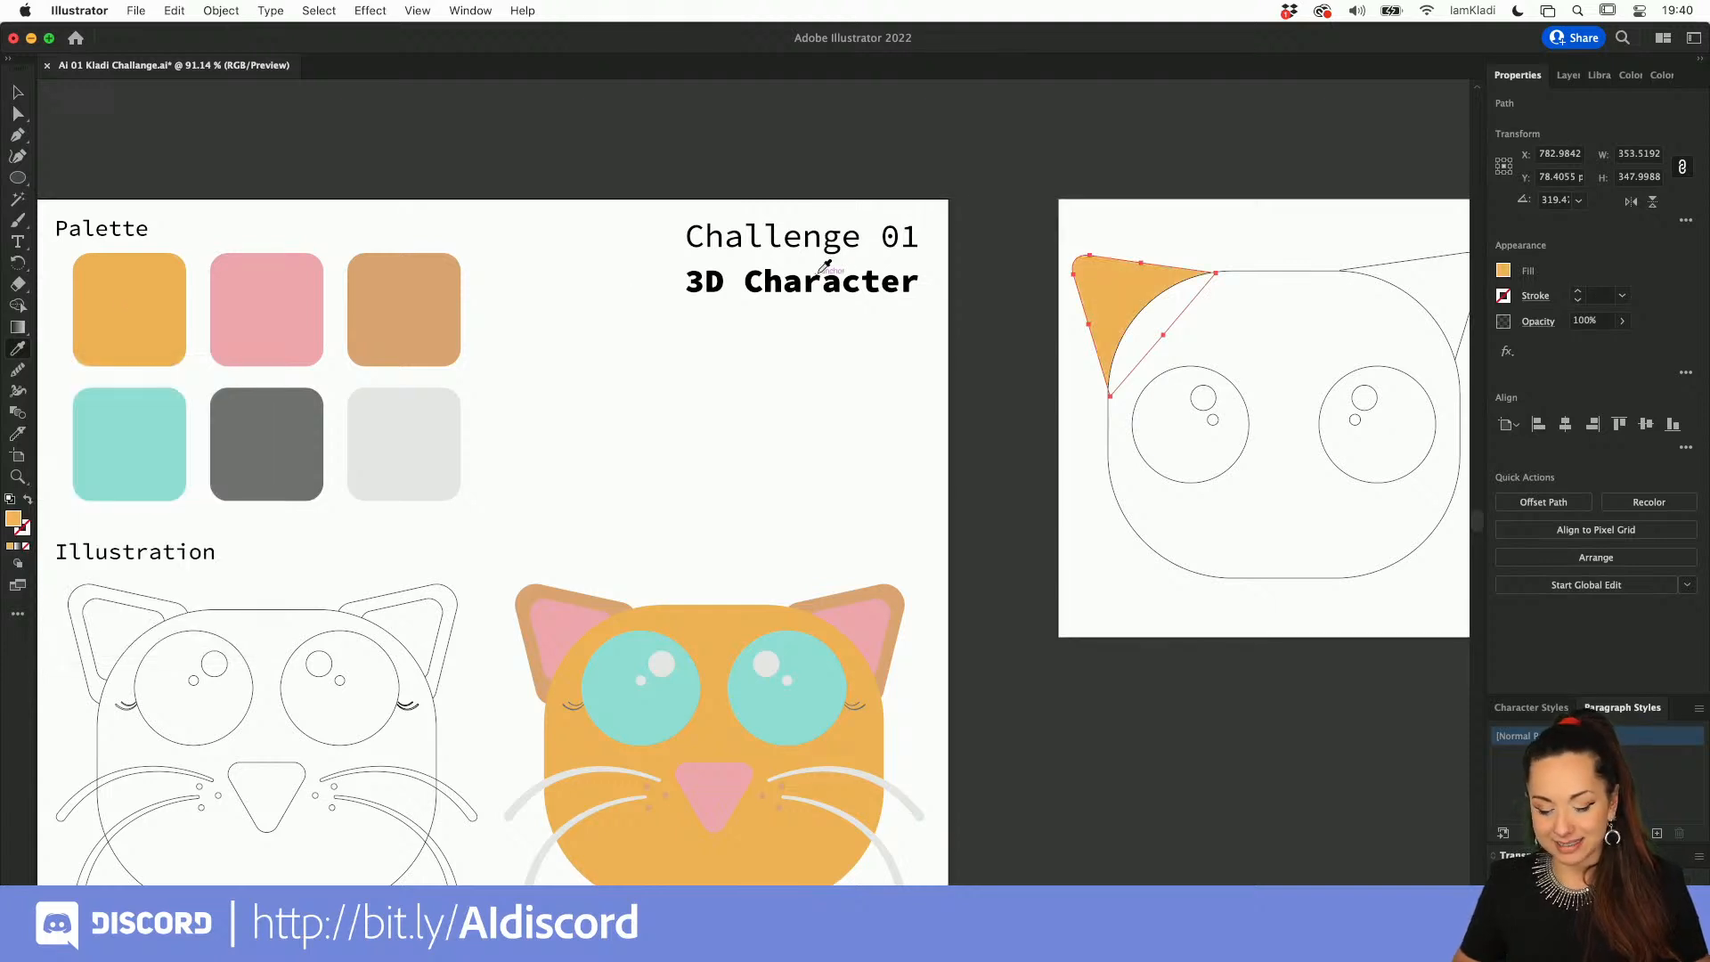
key("v")
left_click(1416, 258)
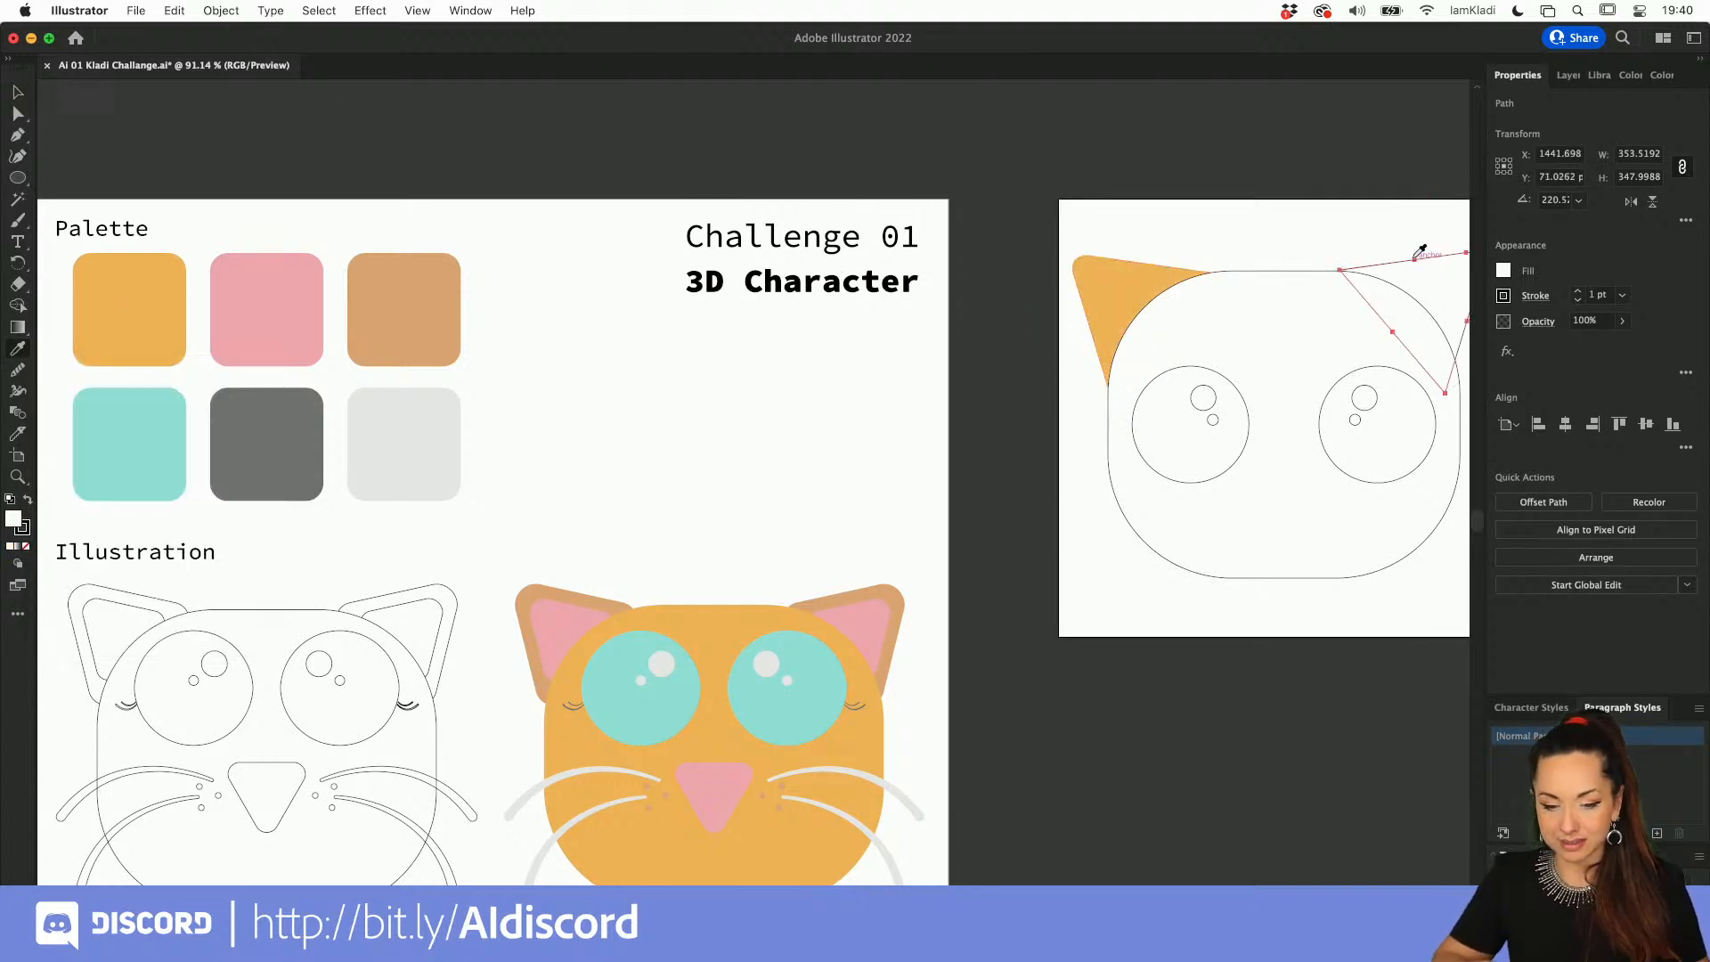
key("i")
left_click(170, 260)
key("v")
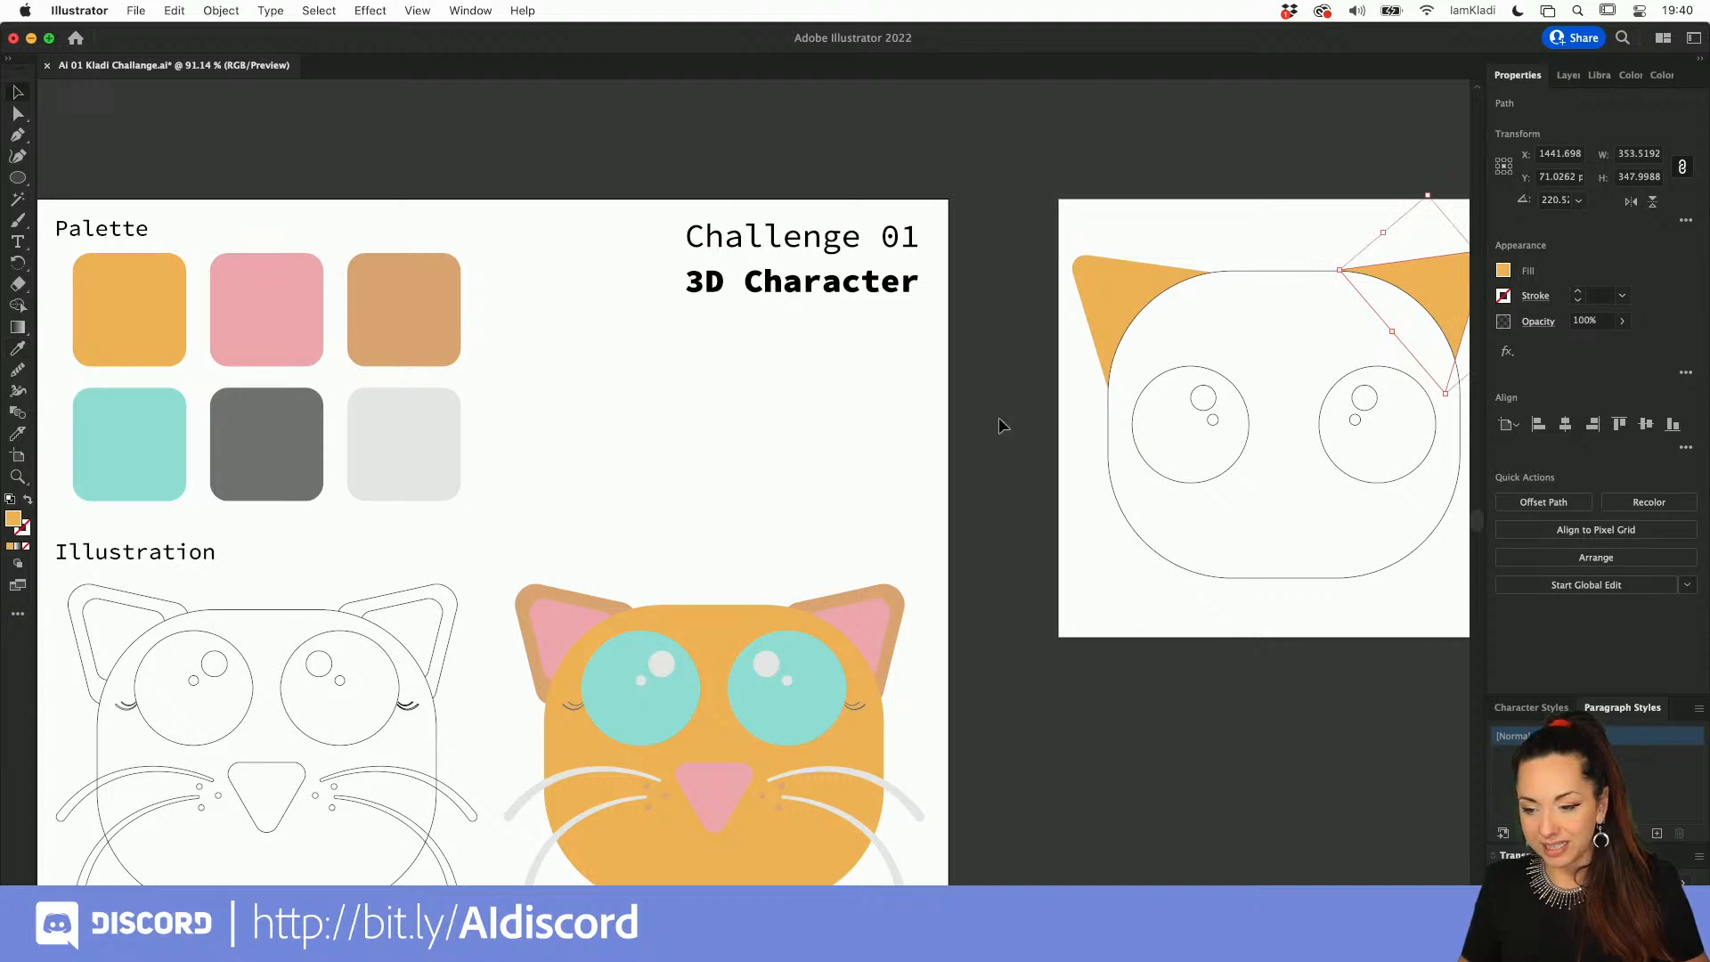
Step: Color the four highlight circles inside both eyes with the palette's light gray swatch, picking them individually from the eye groups
left_click(1233, 437)
left_click_drag(1233, 436, 1058, 449)
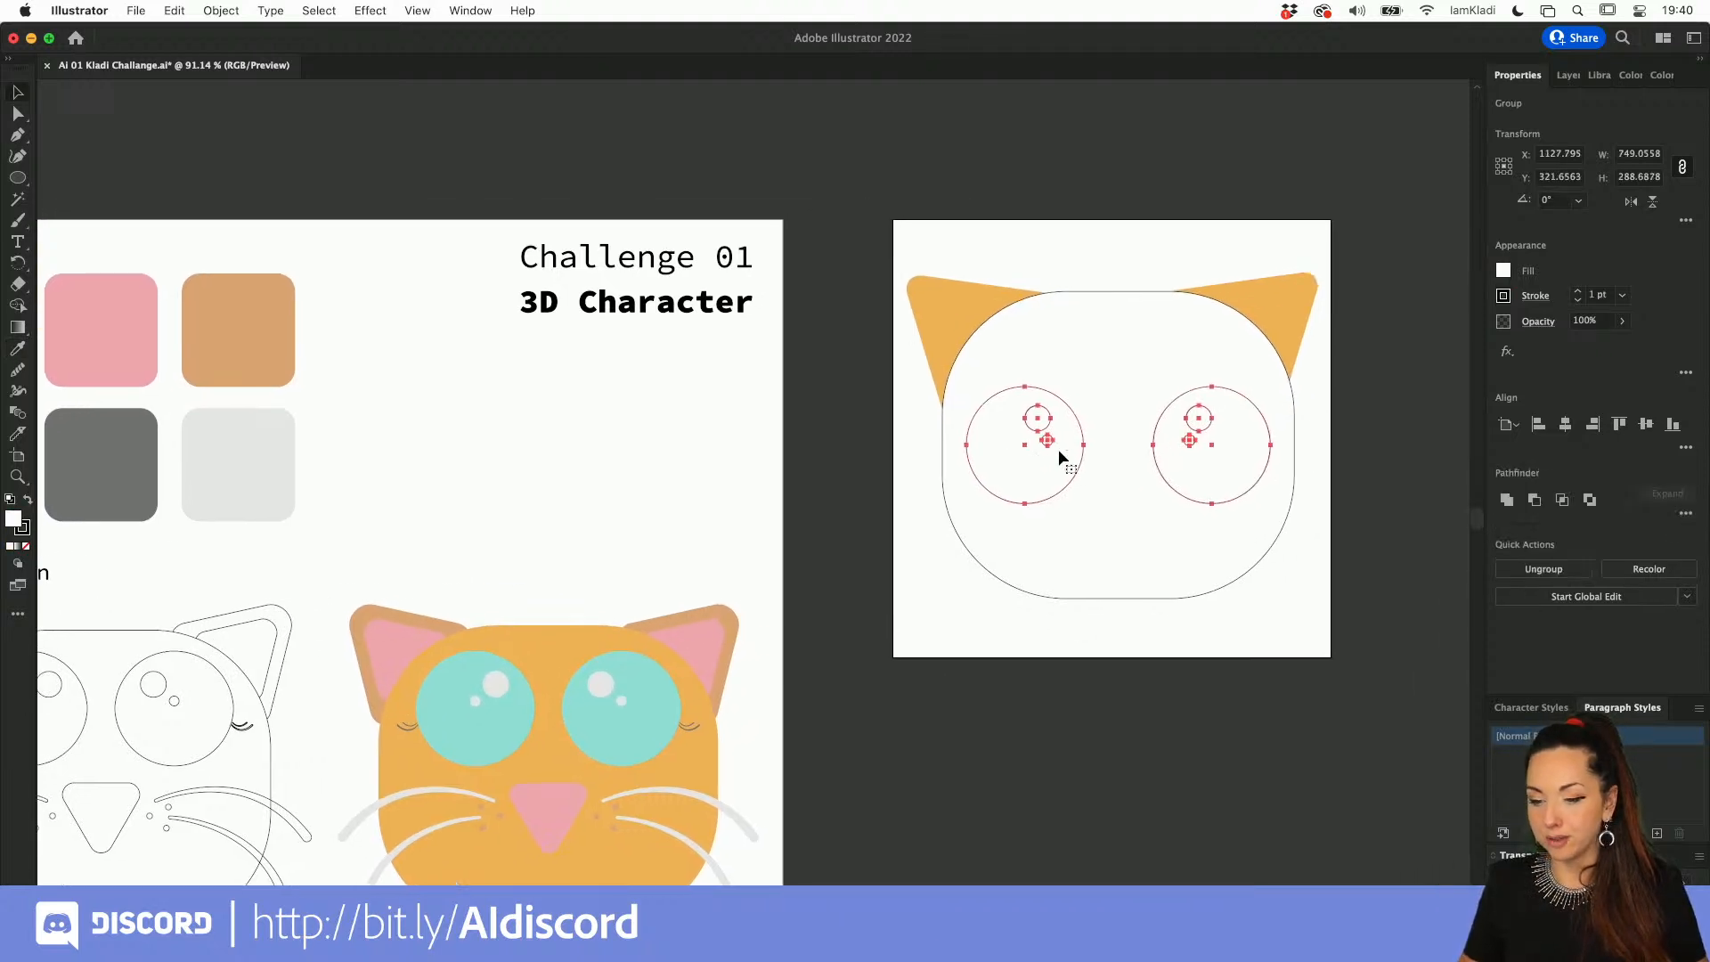
left_click(21, 116)
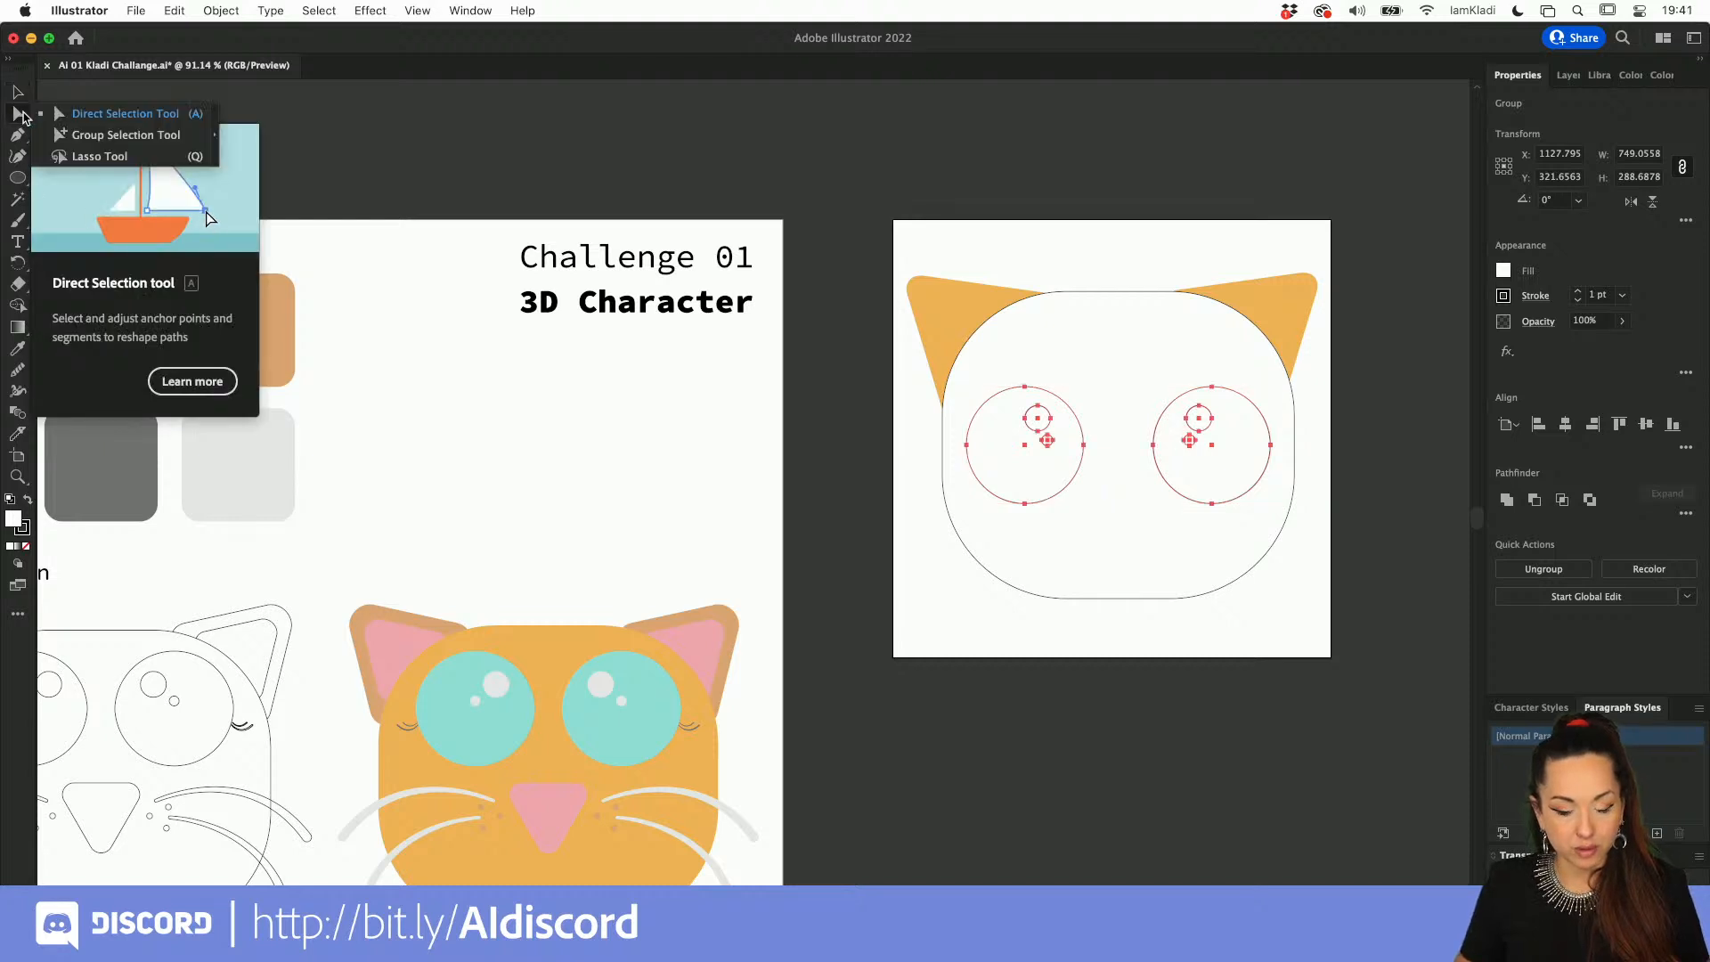
left_click(105, 135)
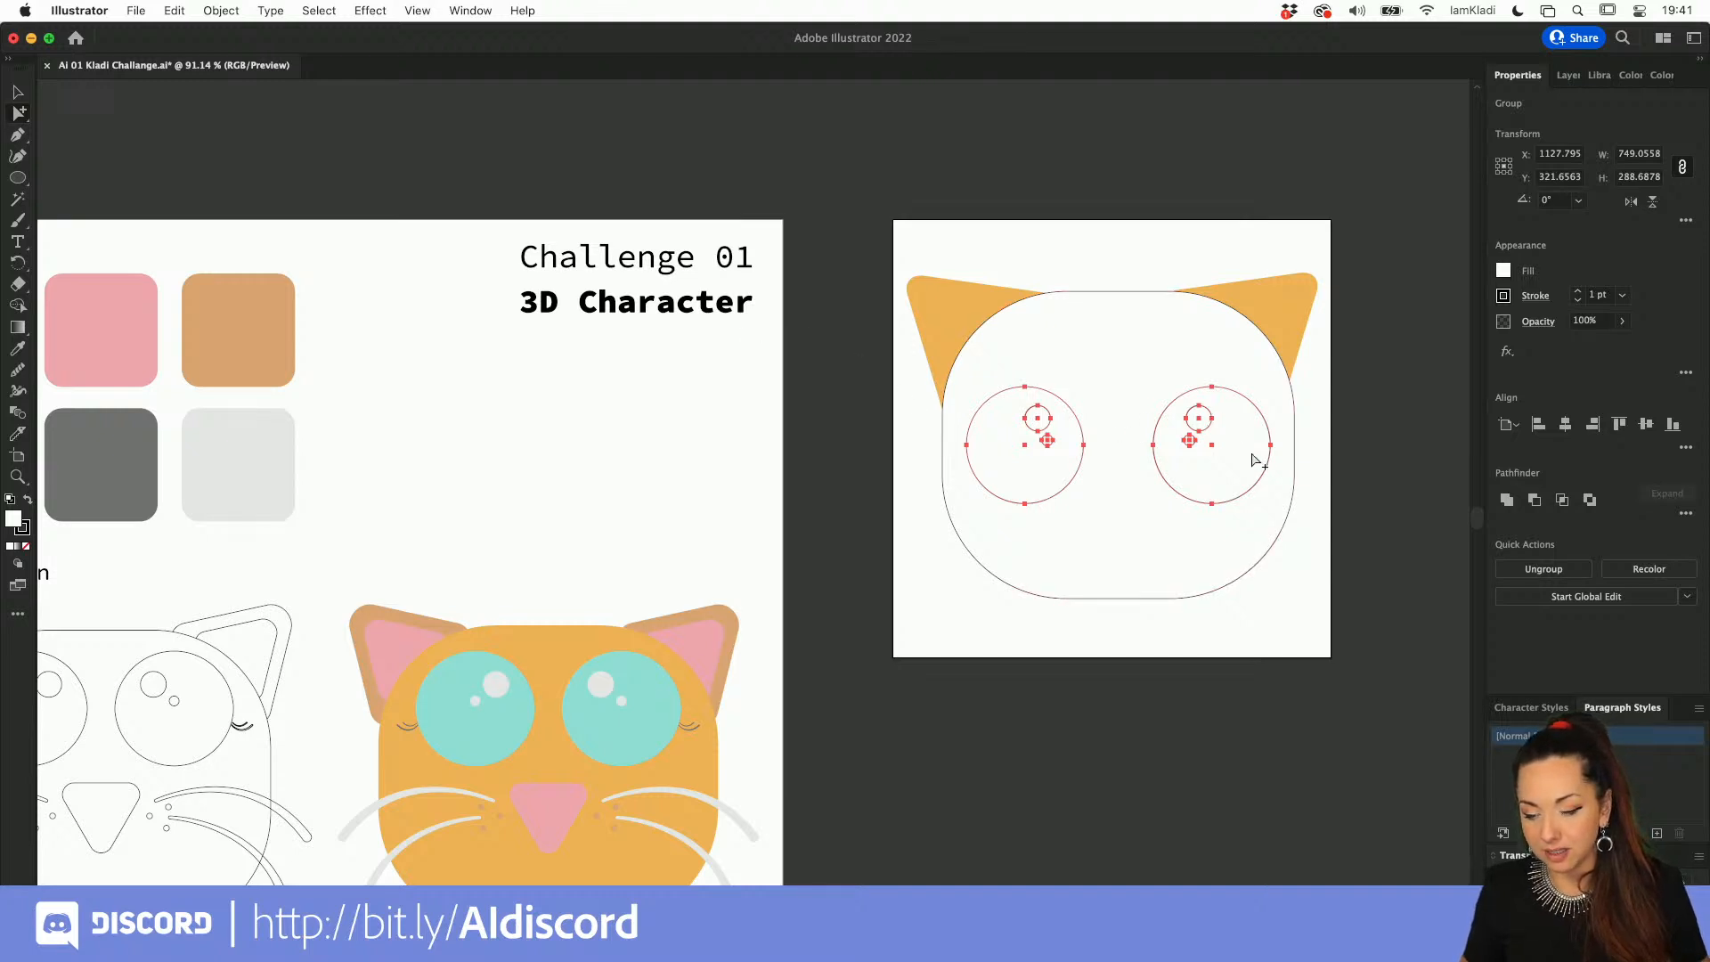
left_click(1383, 474)
left_click(1198, 430)
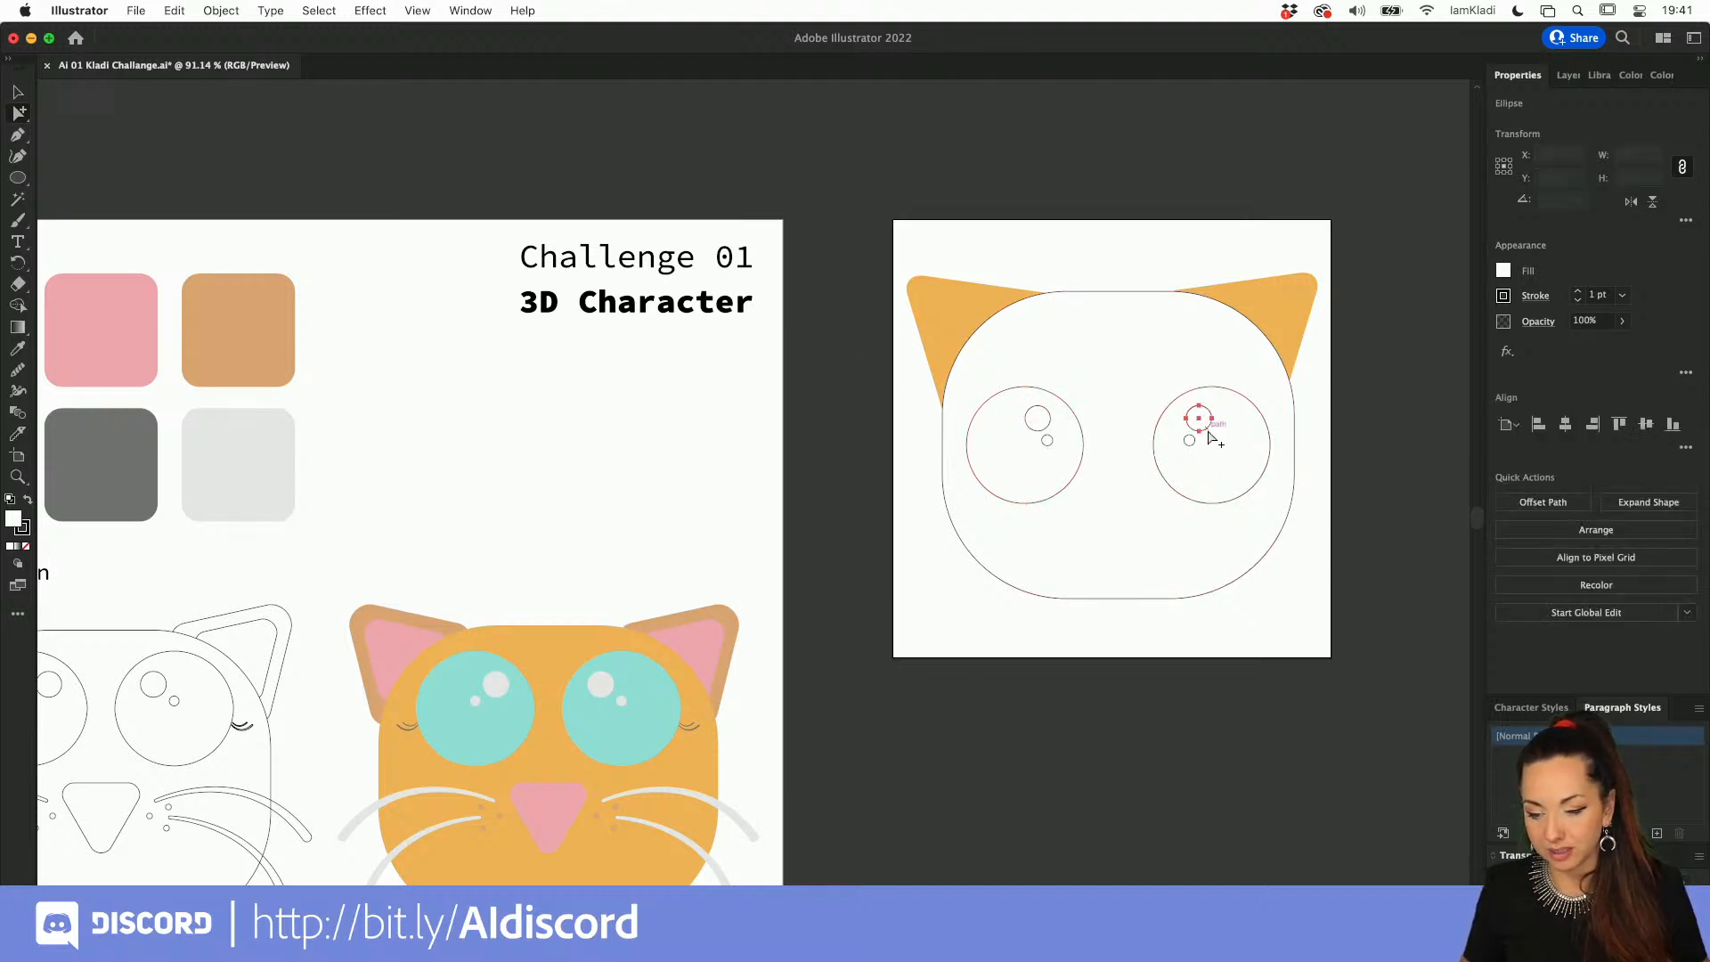
left_click(1190, 441, "shift")
left_click(1049, 419, "shift")
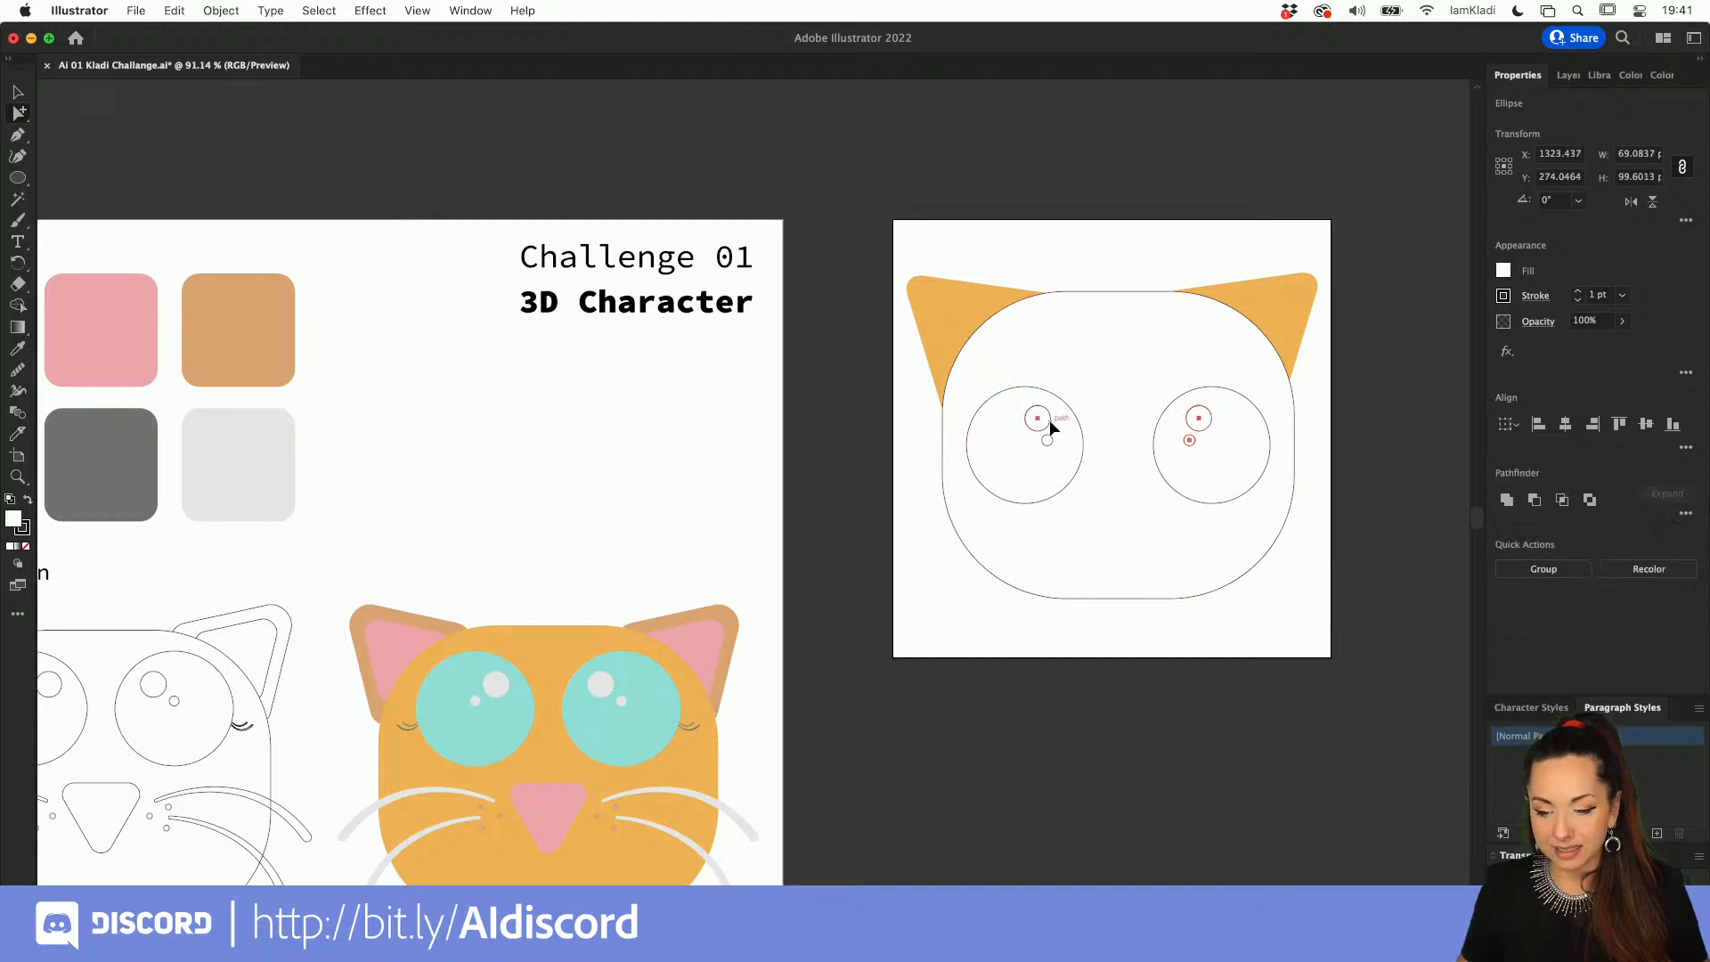
left_click(1048, 441, "shift")
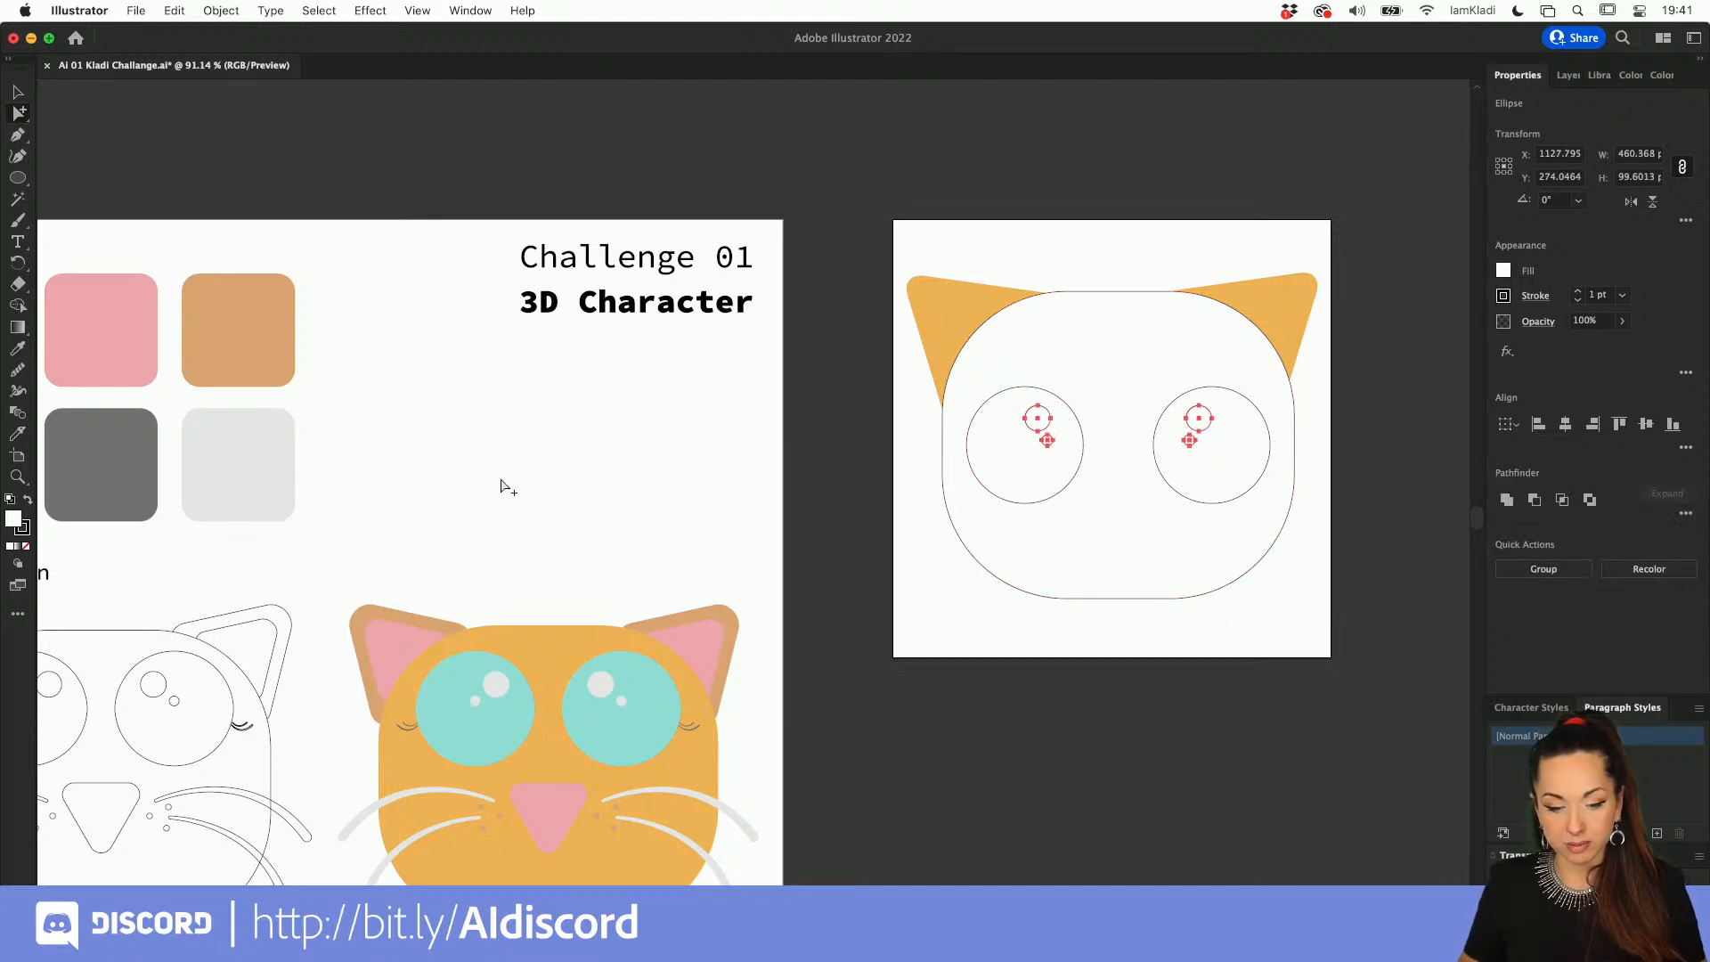
key("i")
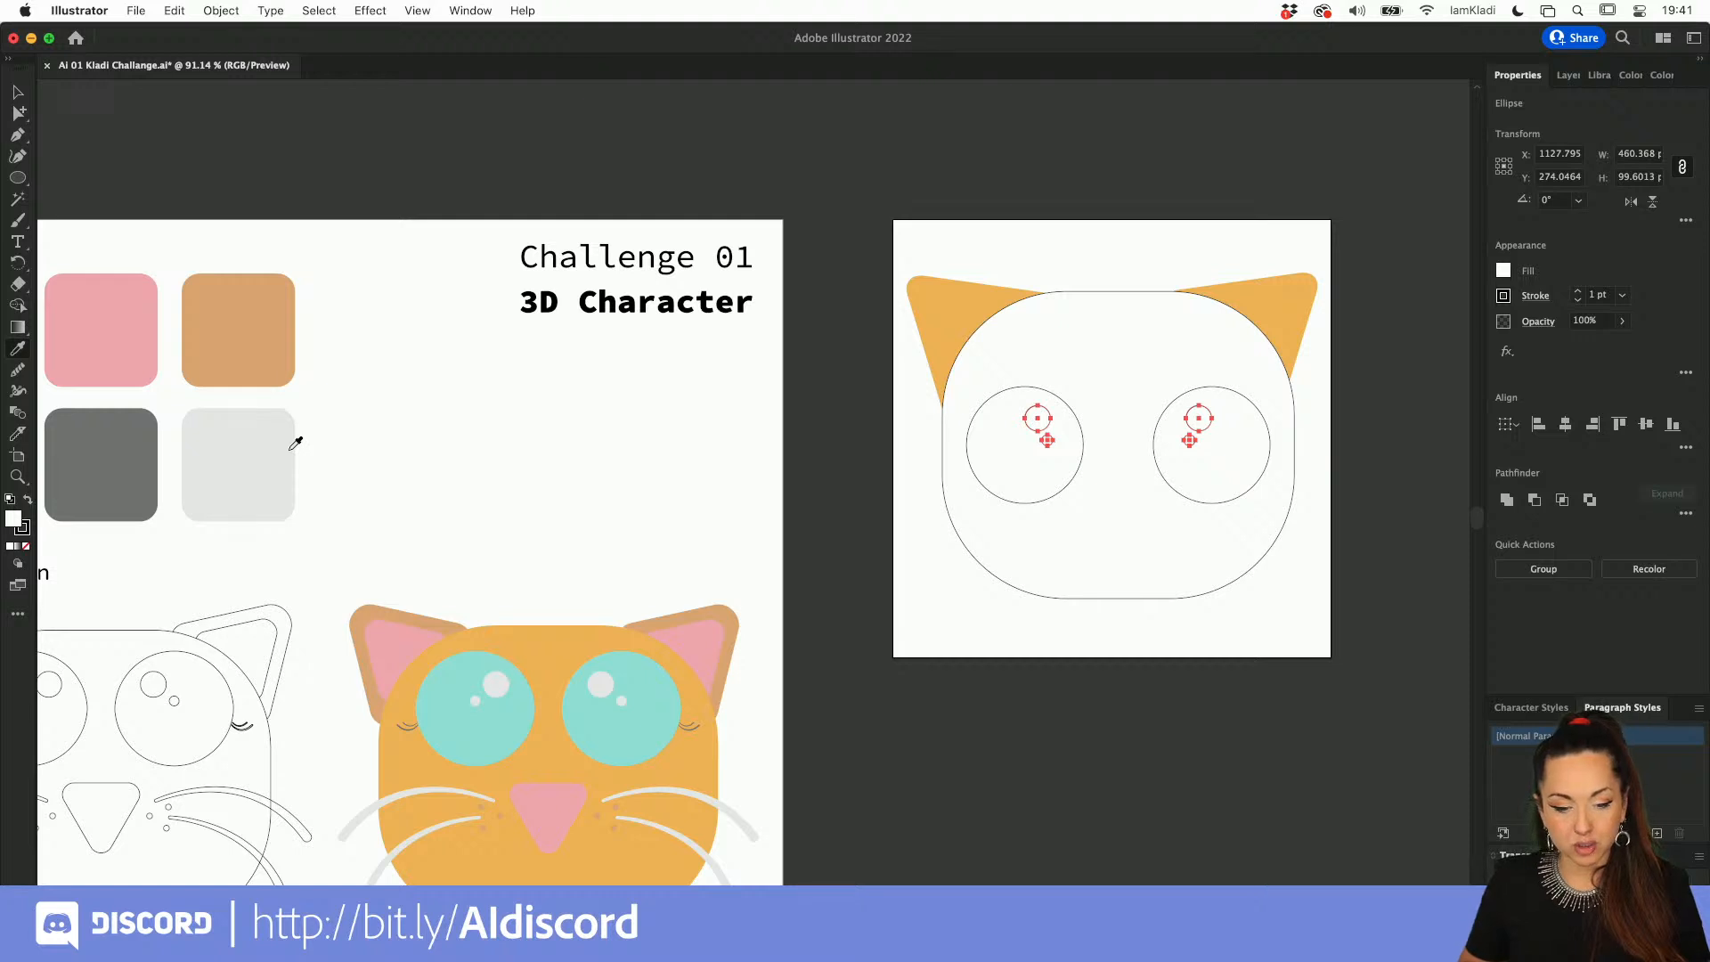
left_click(291, 448)
key("v")
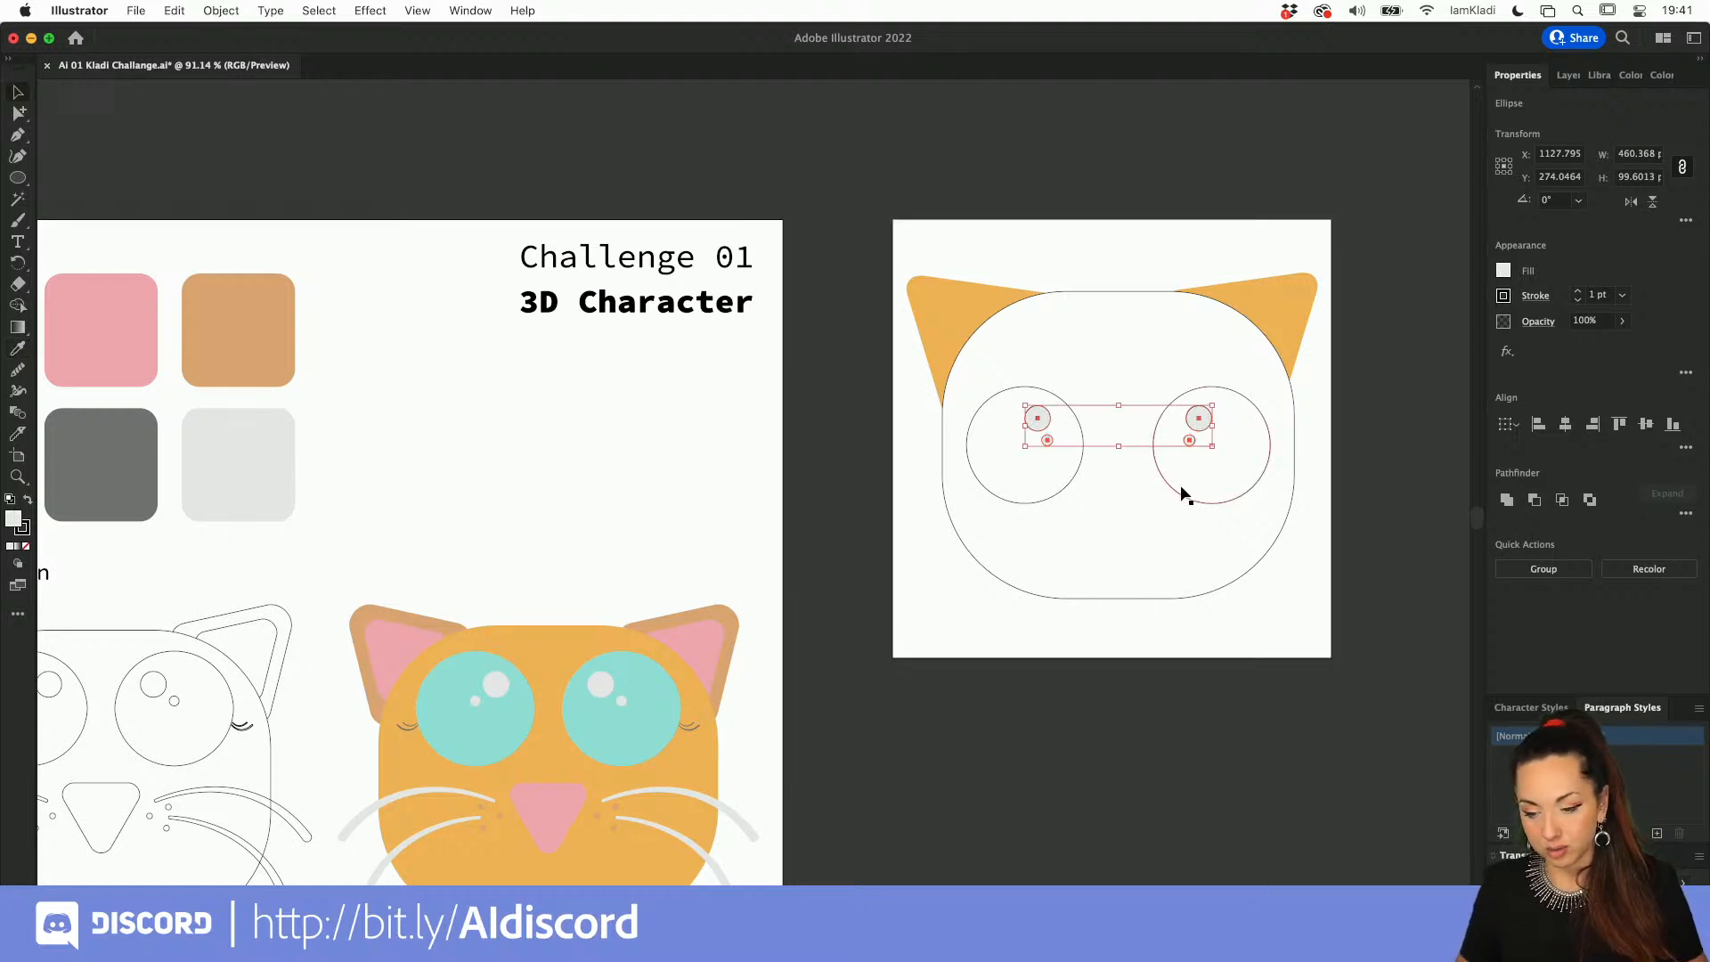
Step: Color the large circles of both eyes with the palette's turquoise swatch using the Eyedropper
left_click(18, 113)
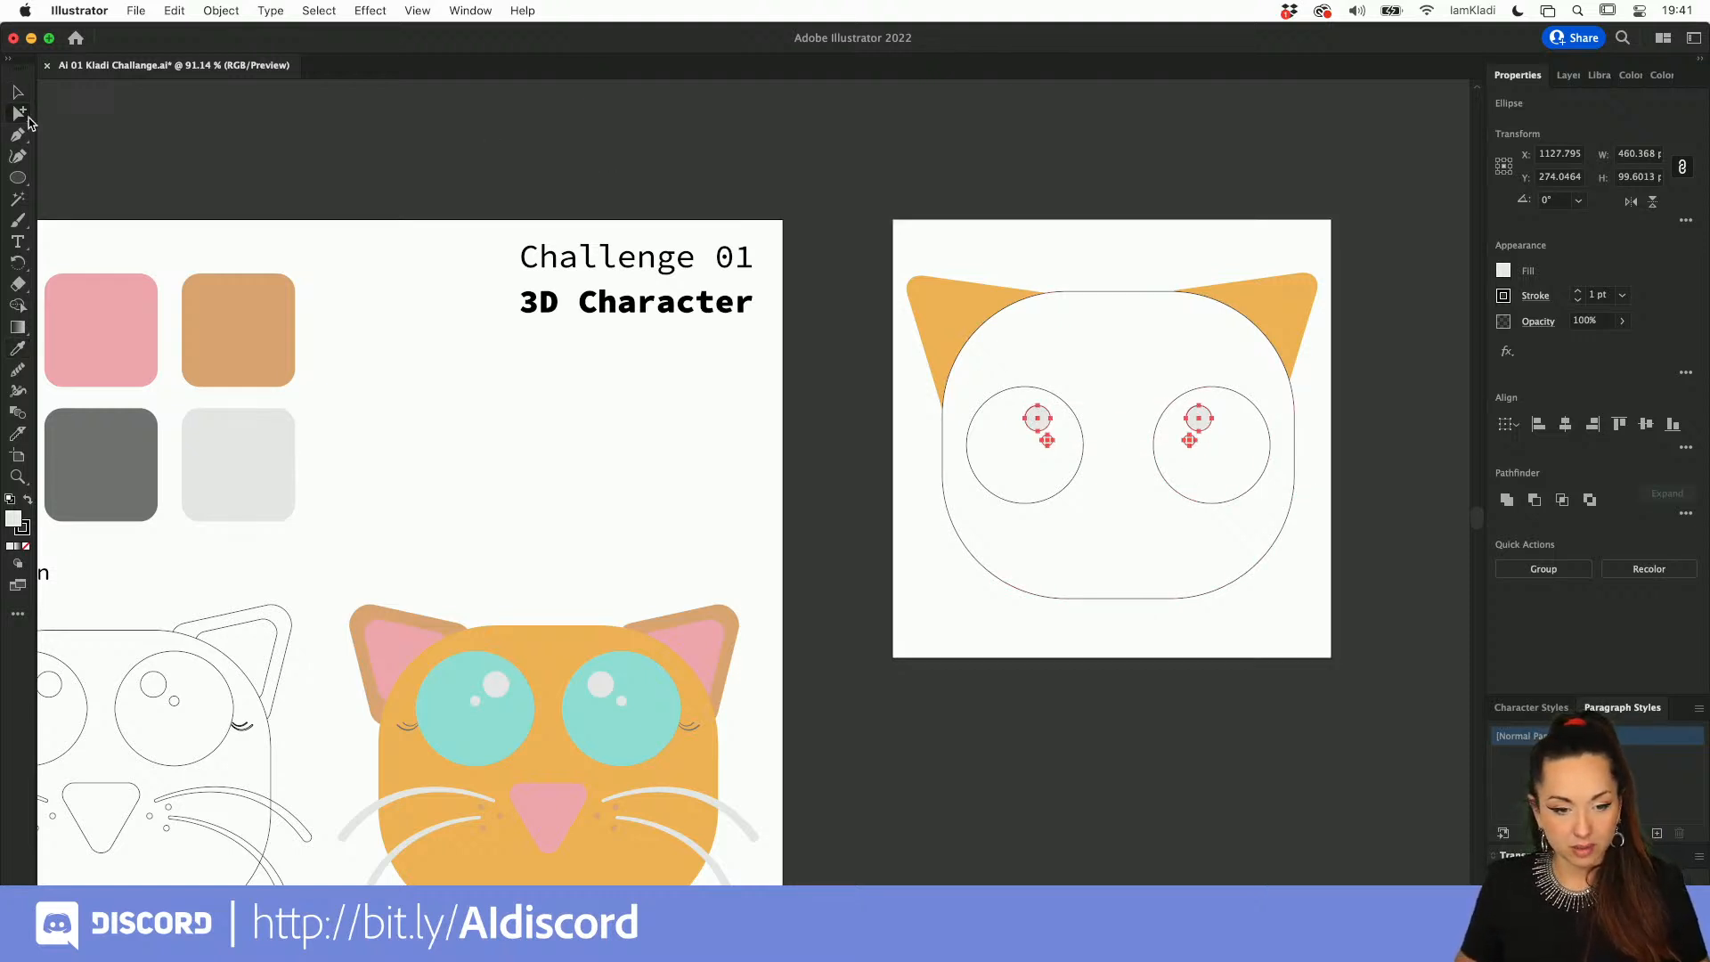
left_click(1172, 485)
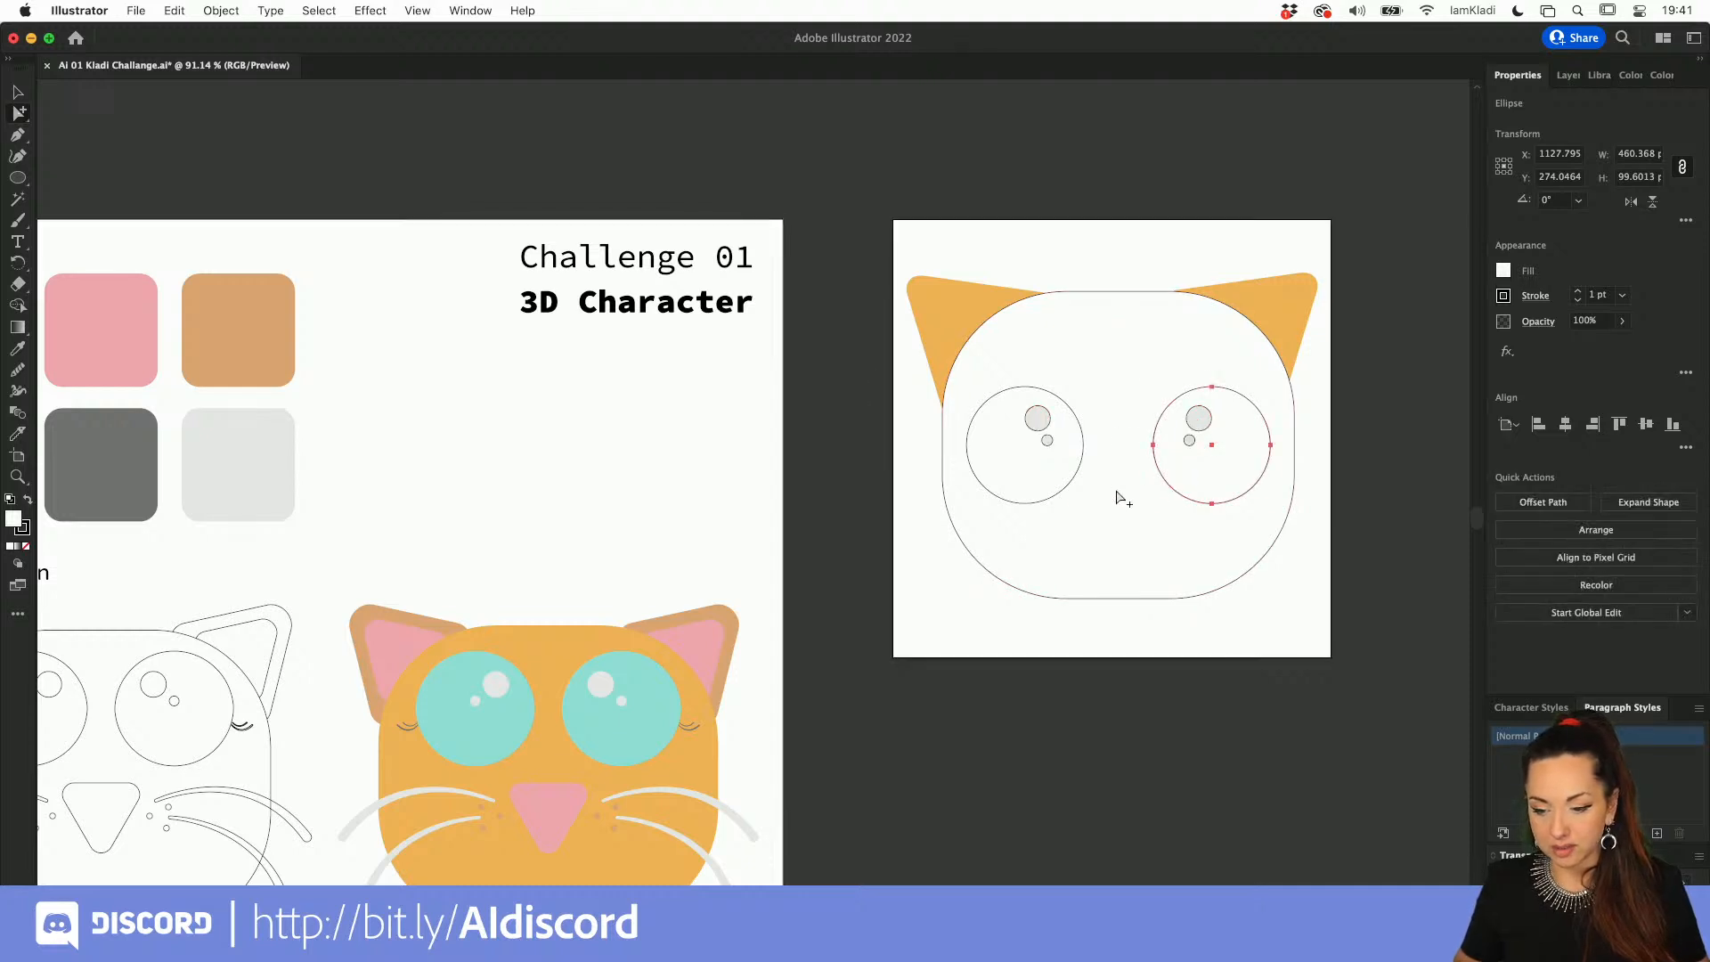
left_click(1058, 496, "shift")
key("i")
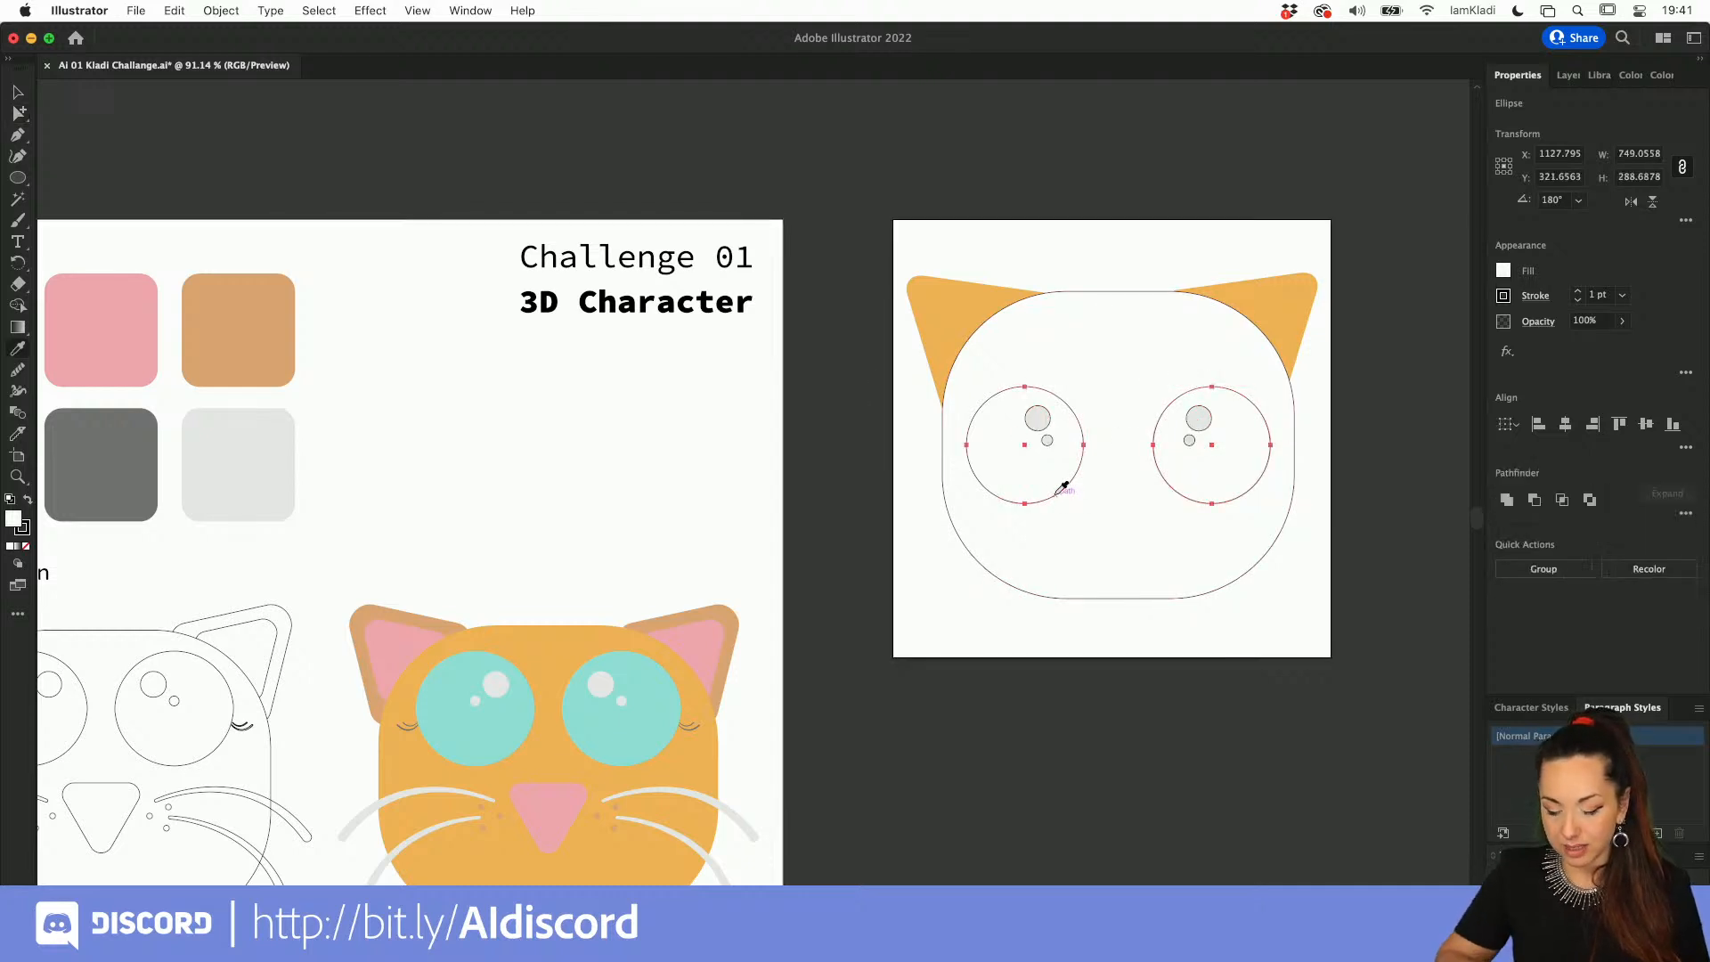
scroll(318, 468, "left", 6)
scroll(318, 468, "down", 3)
left_click(263, 468)
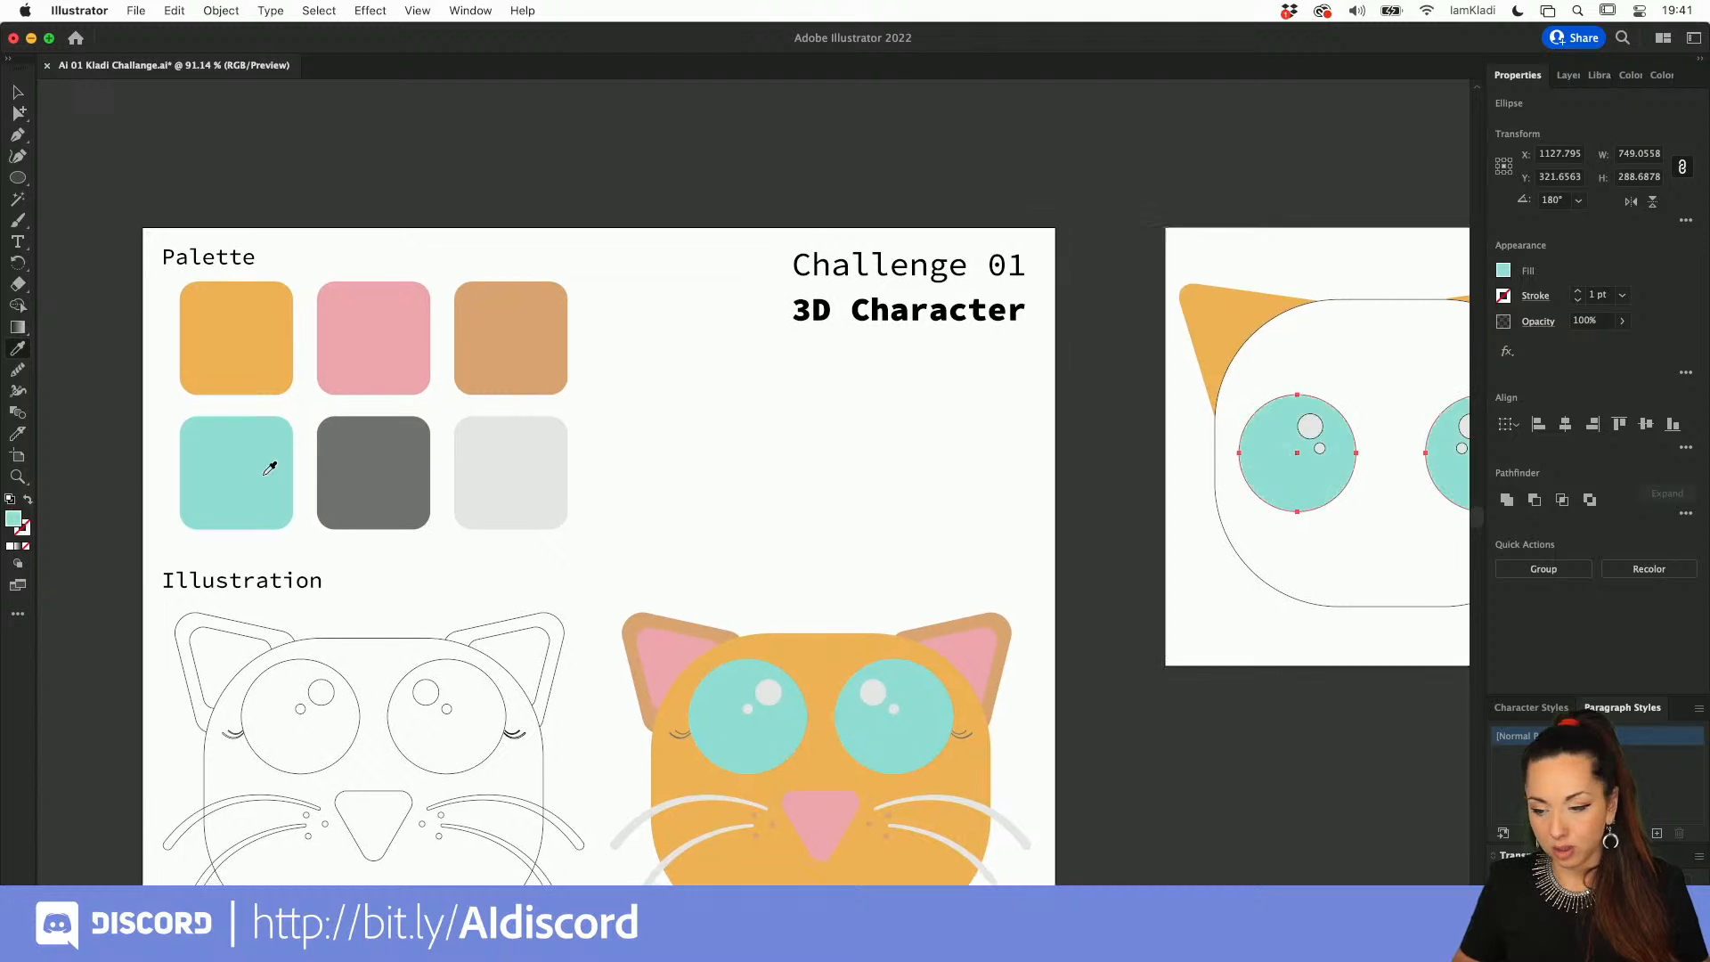
Step: Color the head shape with the orange sampled from the reference cat's face, and clear the selection
scroll(885, 530, "down", 2)
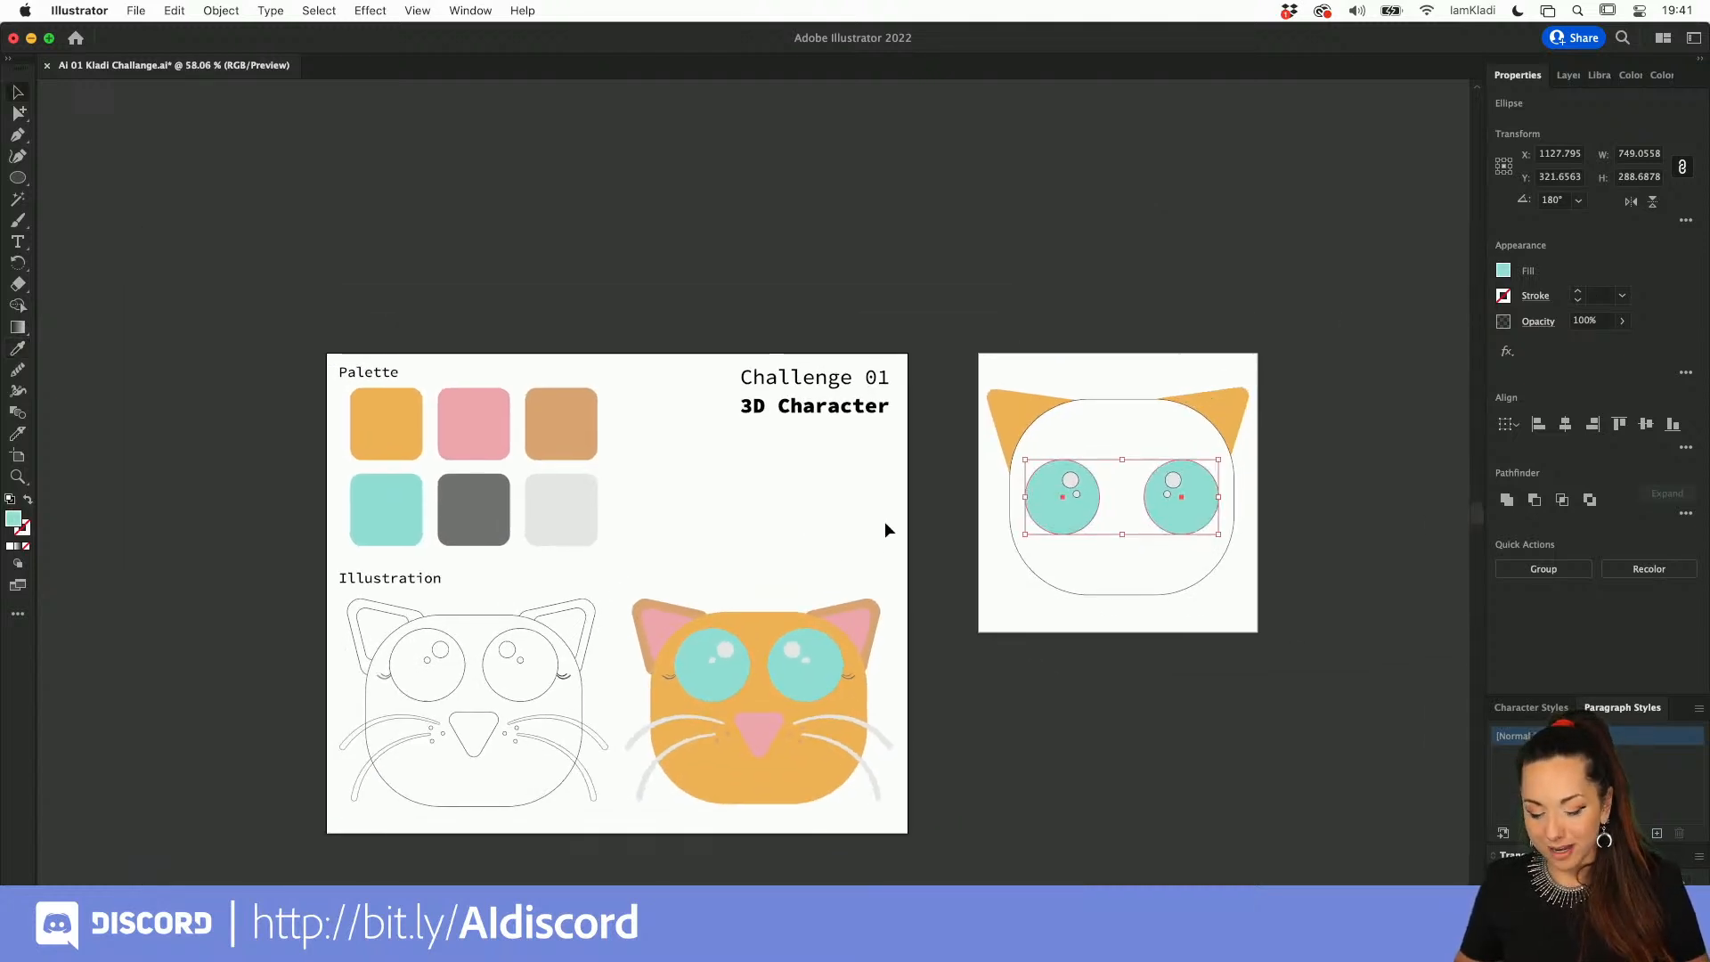
key("v")
left_click(1199, 588)
key("i")
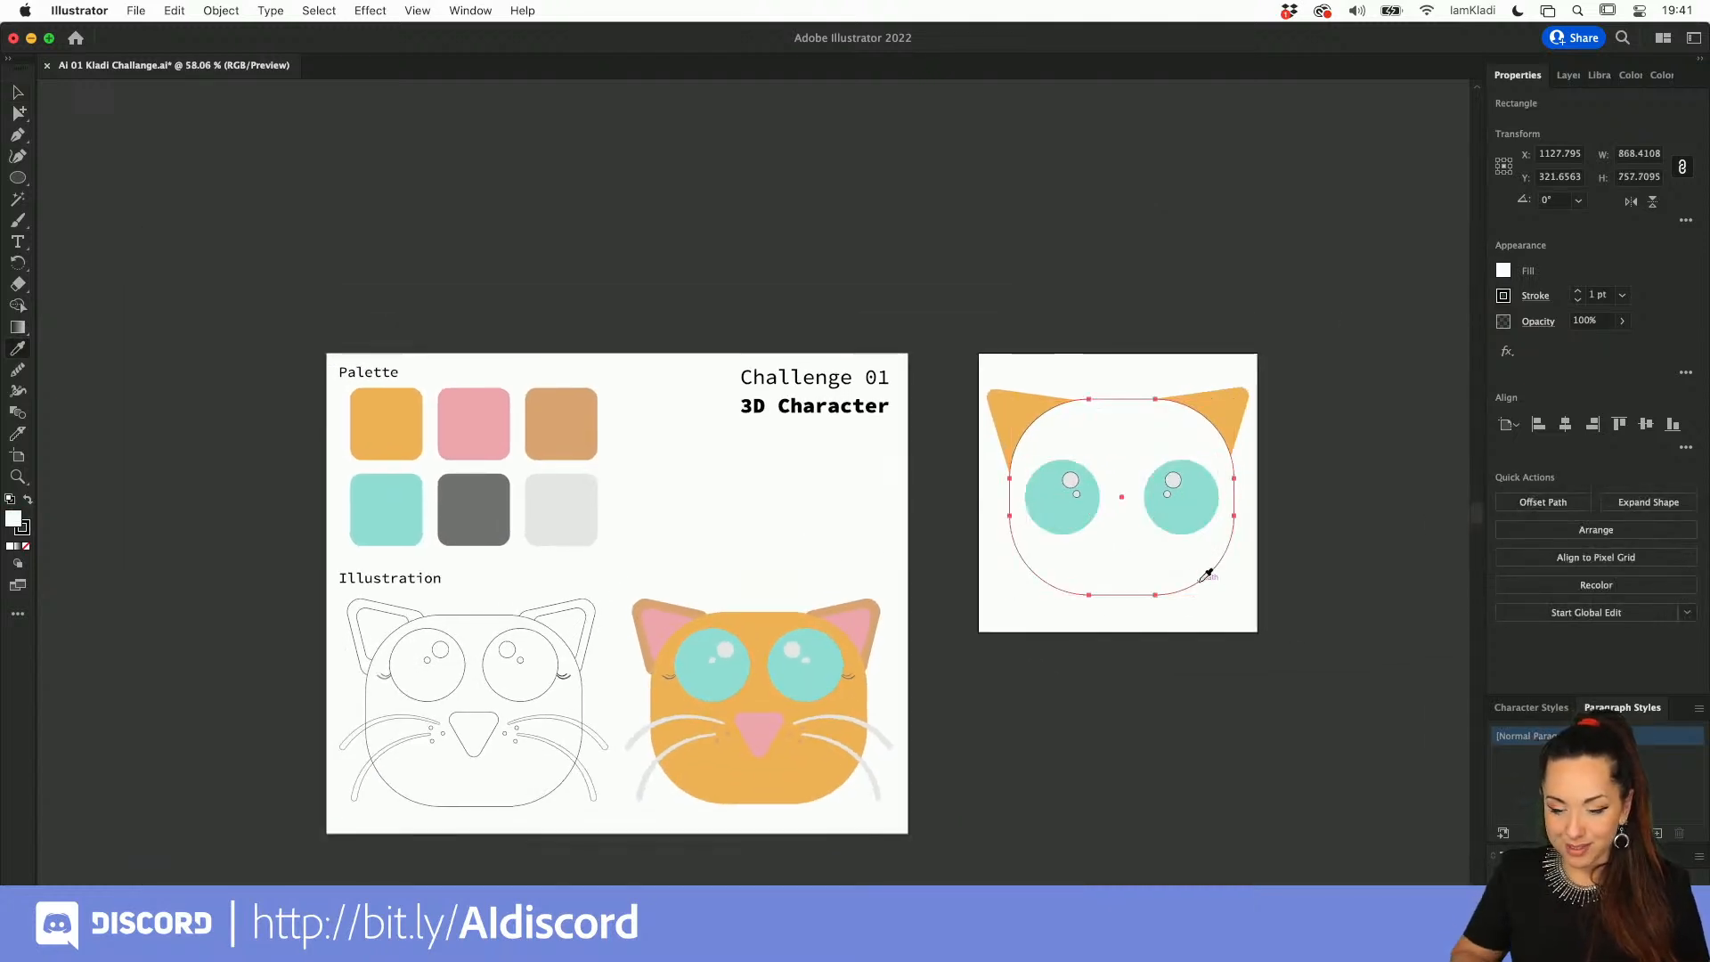
left_click(796, 764)
key("super+shift+a")
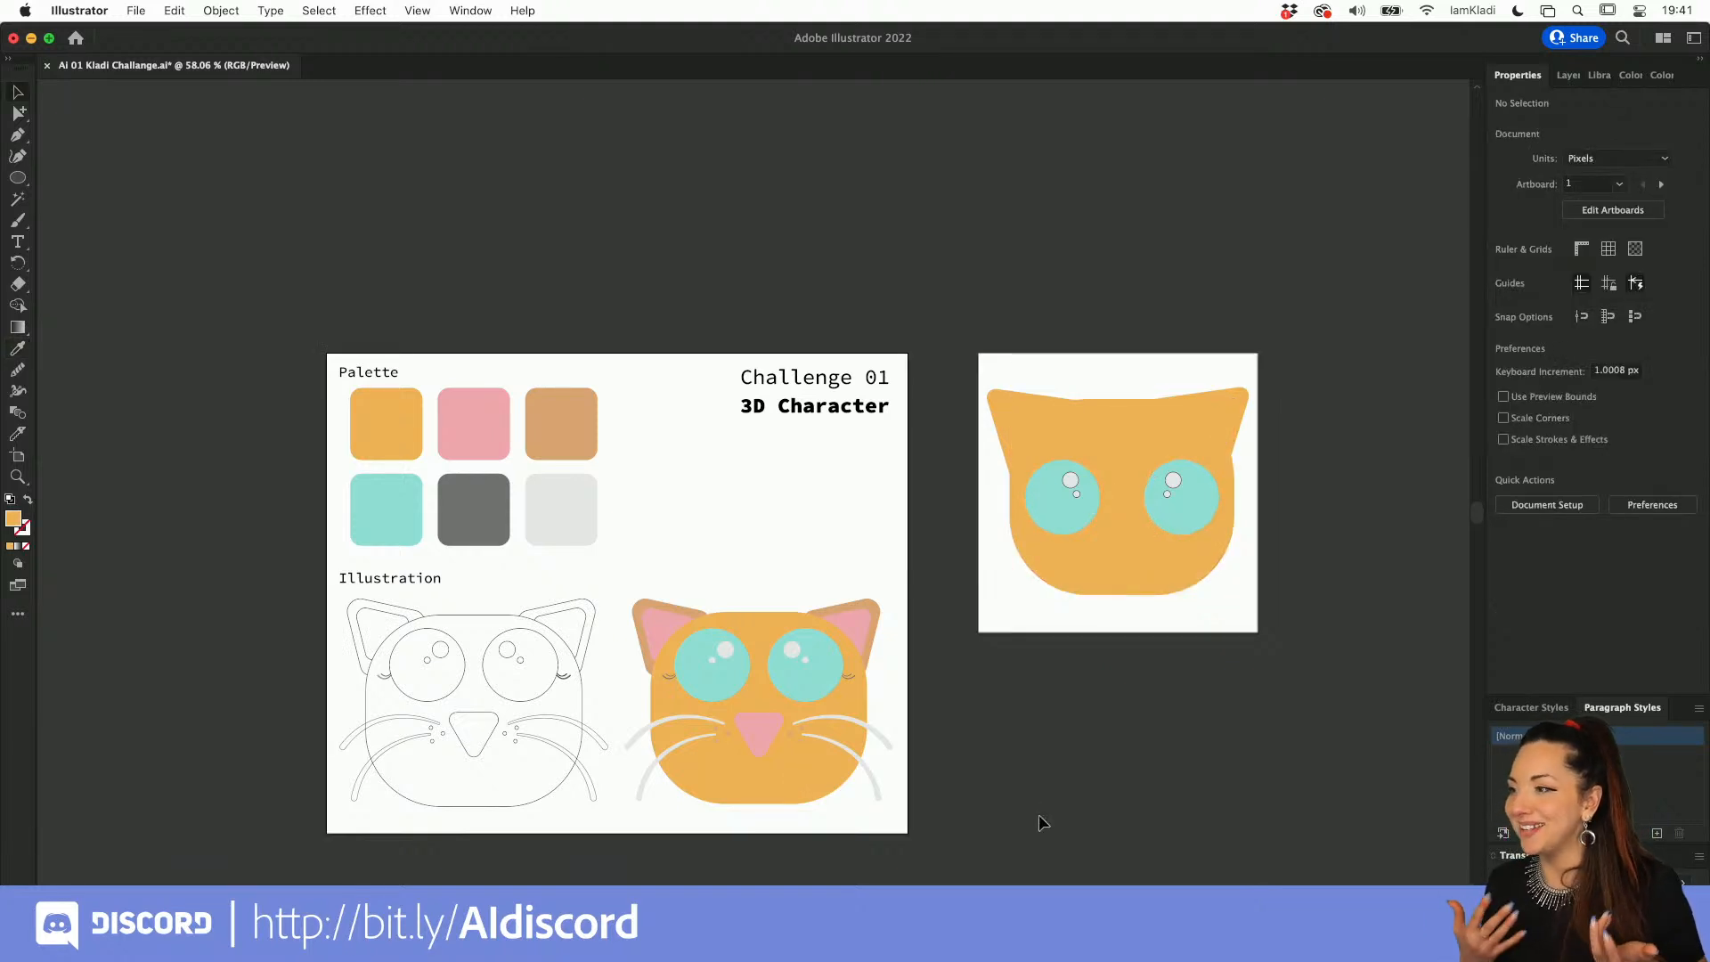
Step: Move the finished cat face off its artboard to the empty canvas above the palette artboard
left_click_drag(1012, 371, 563, 305)
left_click(712, 573)
scroll(713, 574, "up", 3)
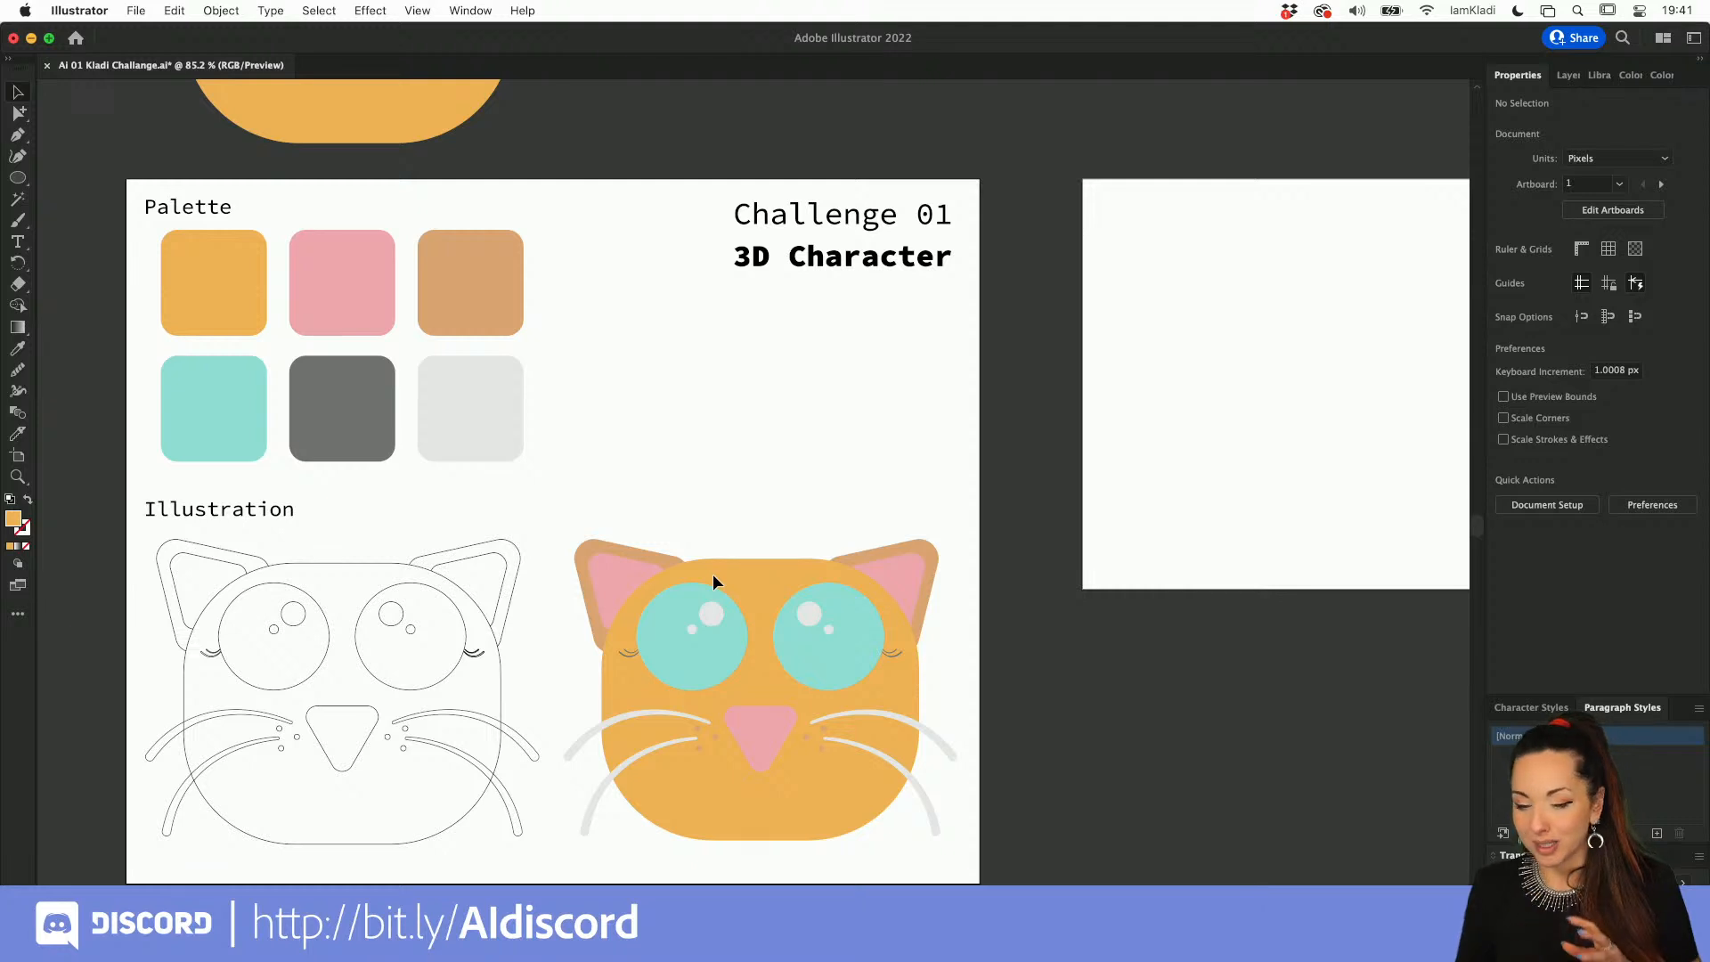
scroll(713, 574, "right", 3)
scroll(713, 574, "down", 1)
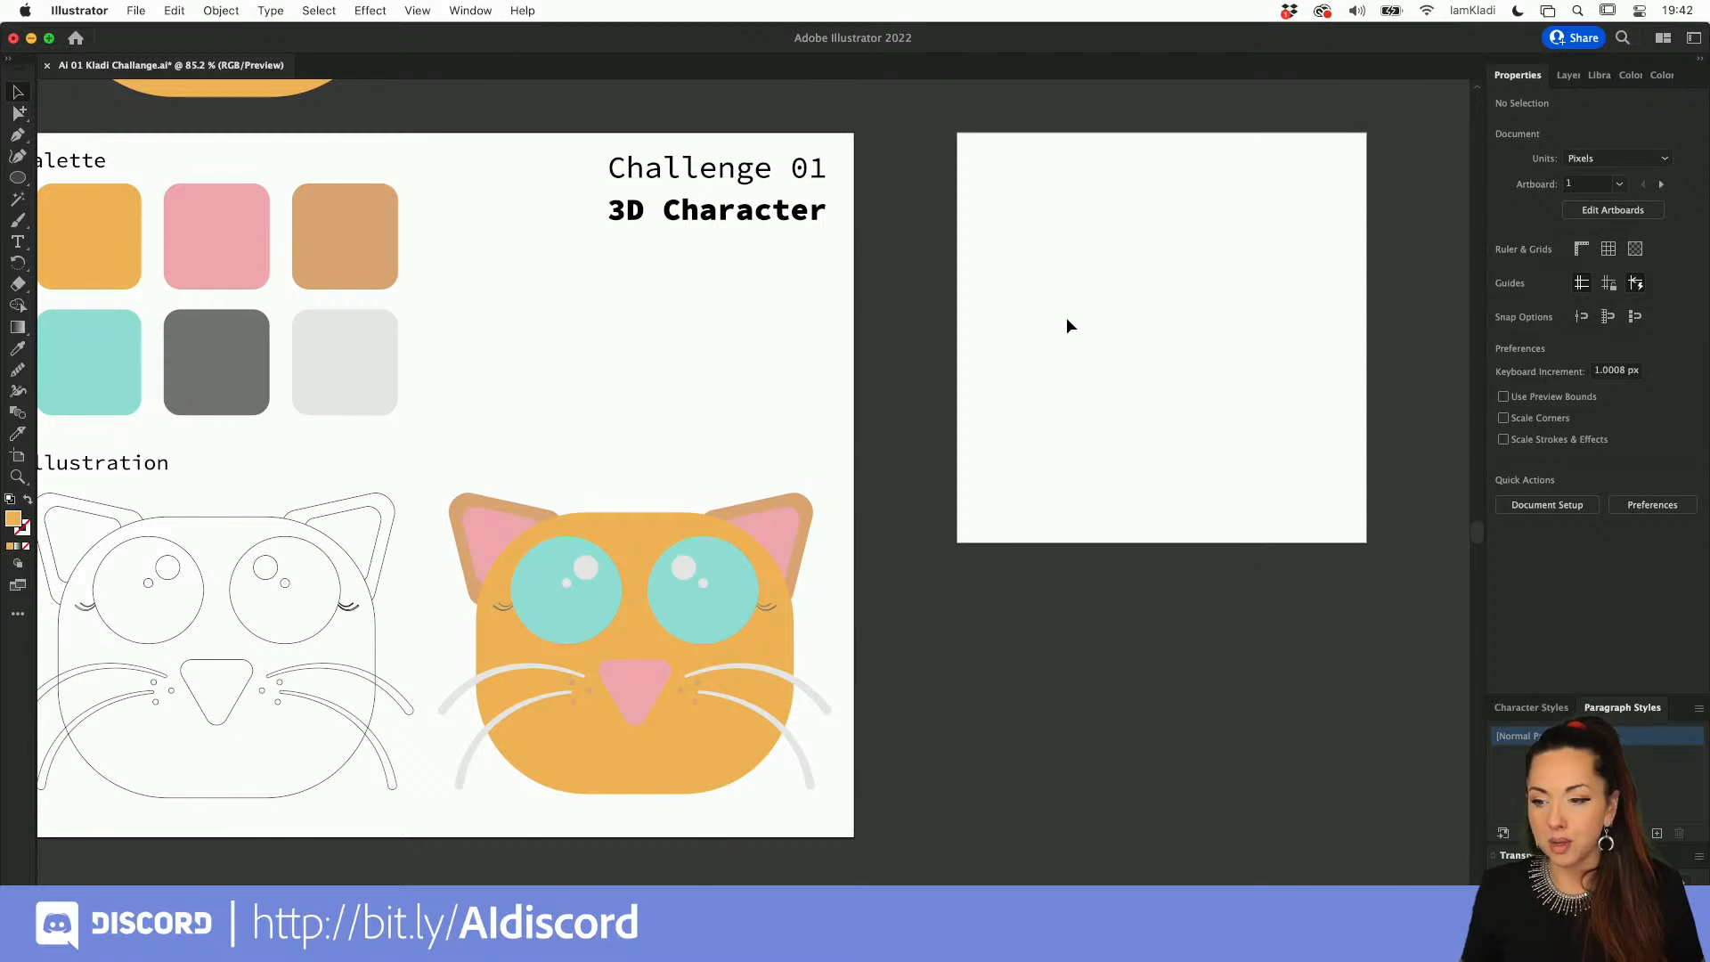
Step: Unlock the layer holding the ready-made reference illustrations and expand the 3D Layers layer
left_click(1568, 75)
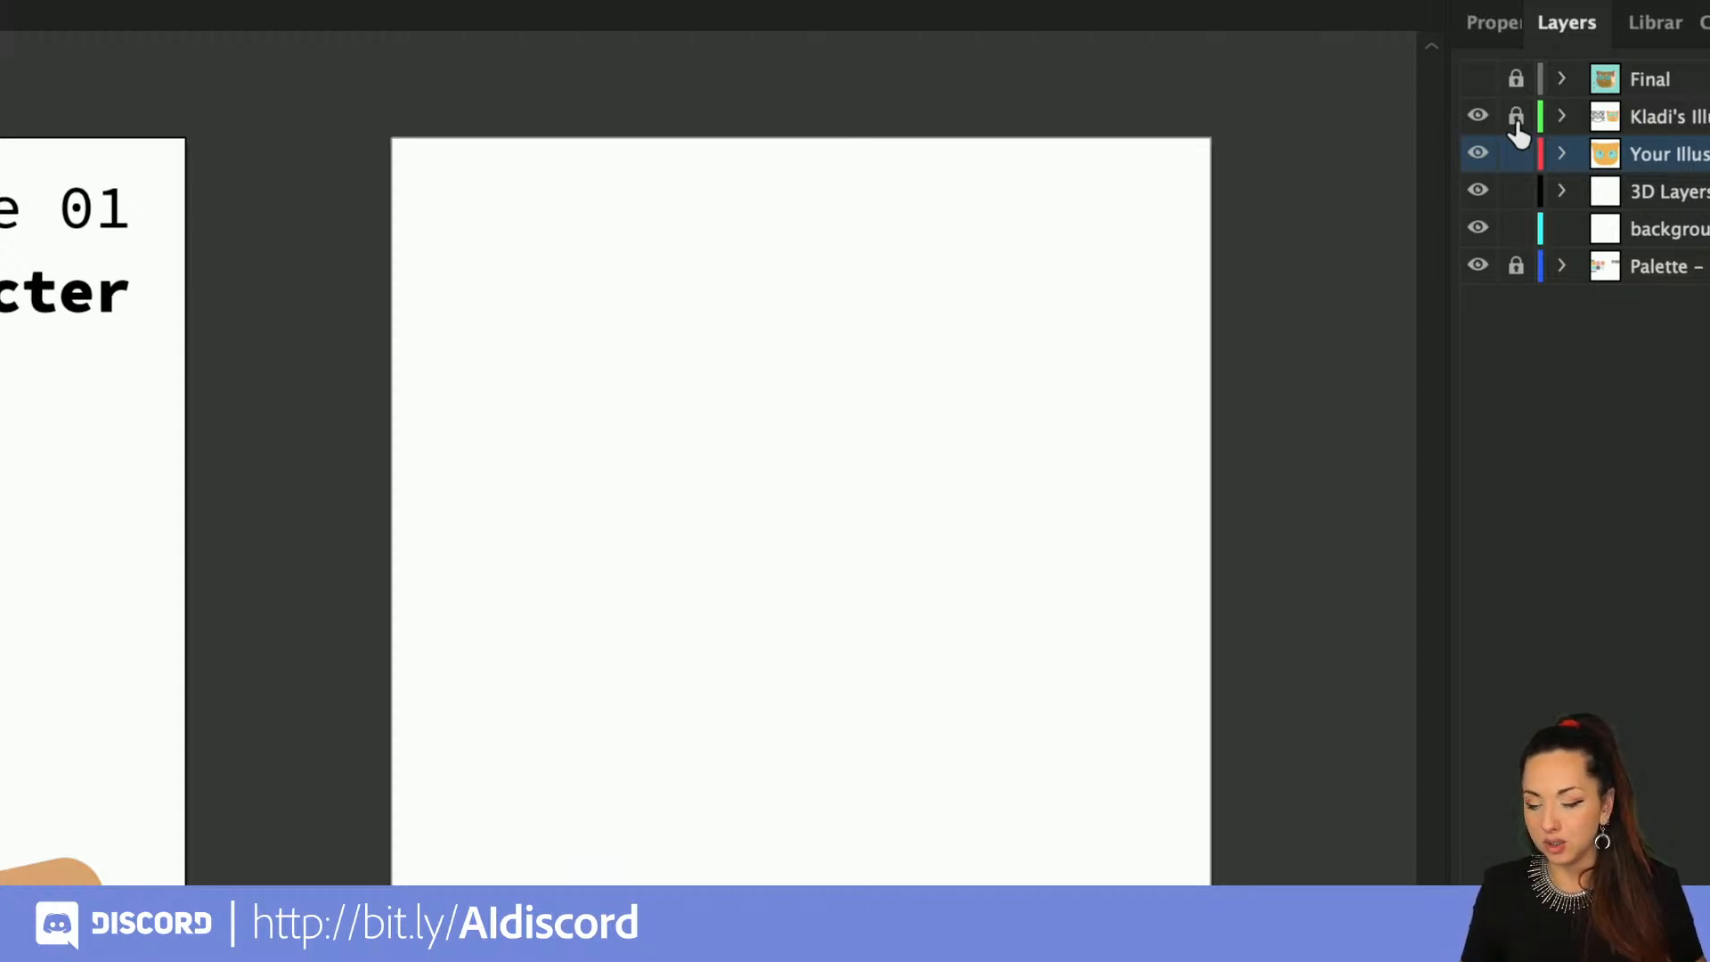
left_click(1516, 118)
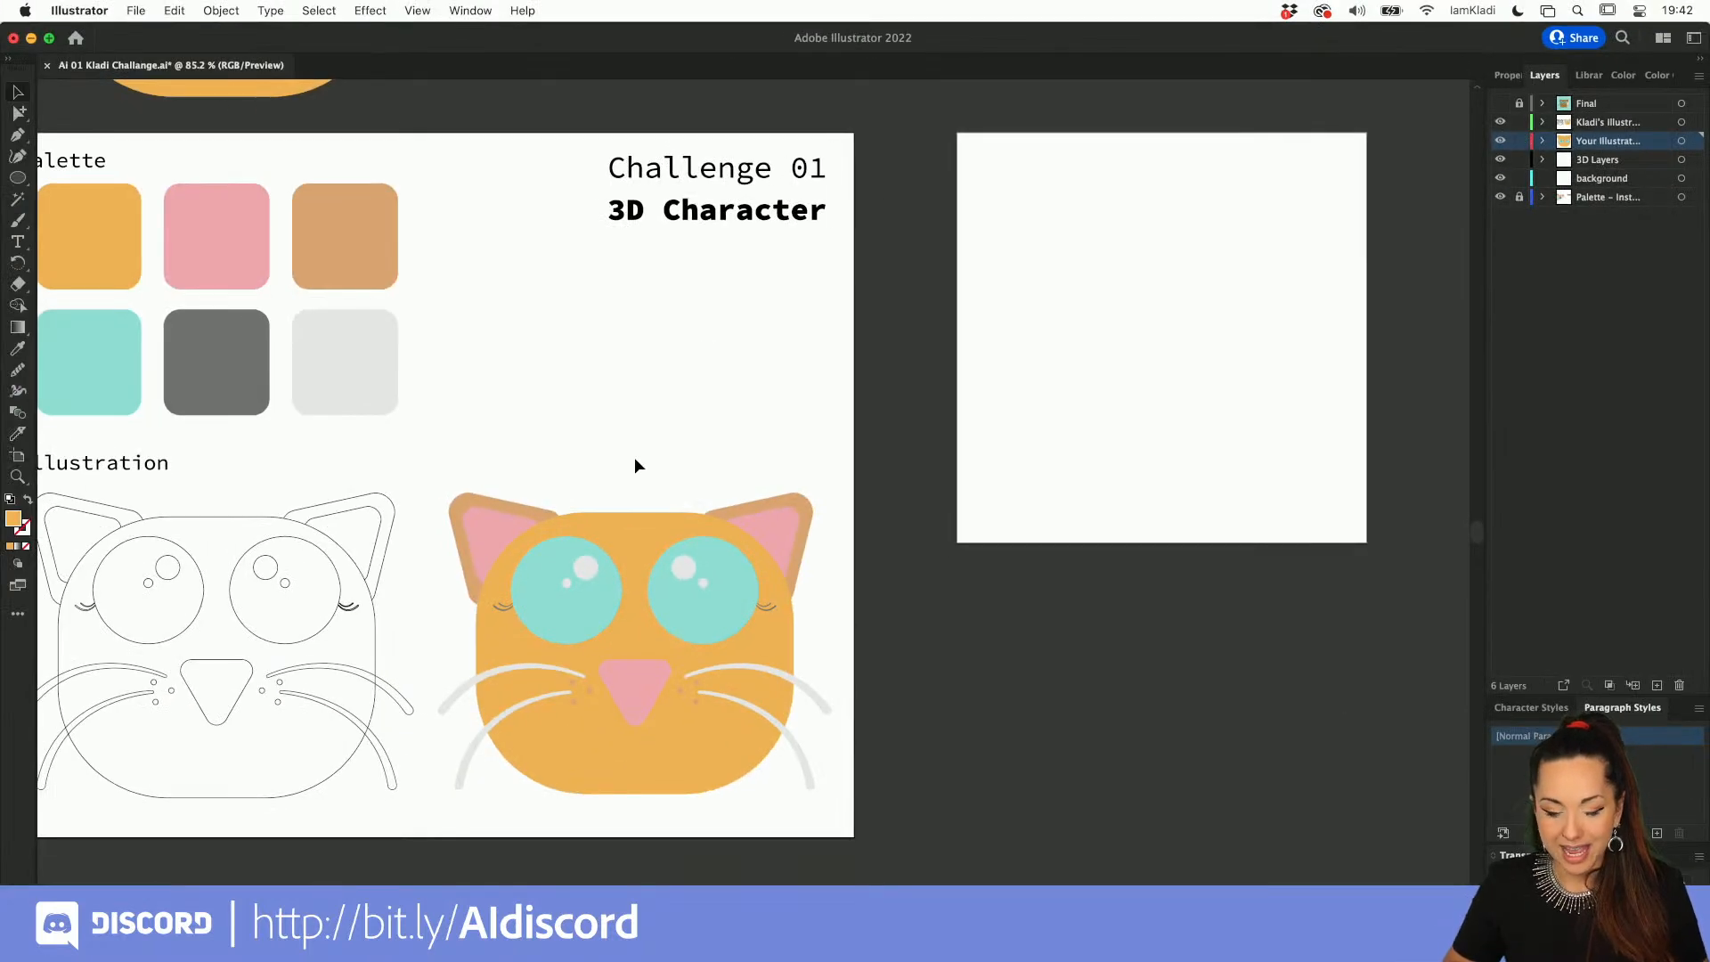
left_click(640, 550)
left_click(498, 479)
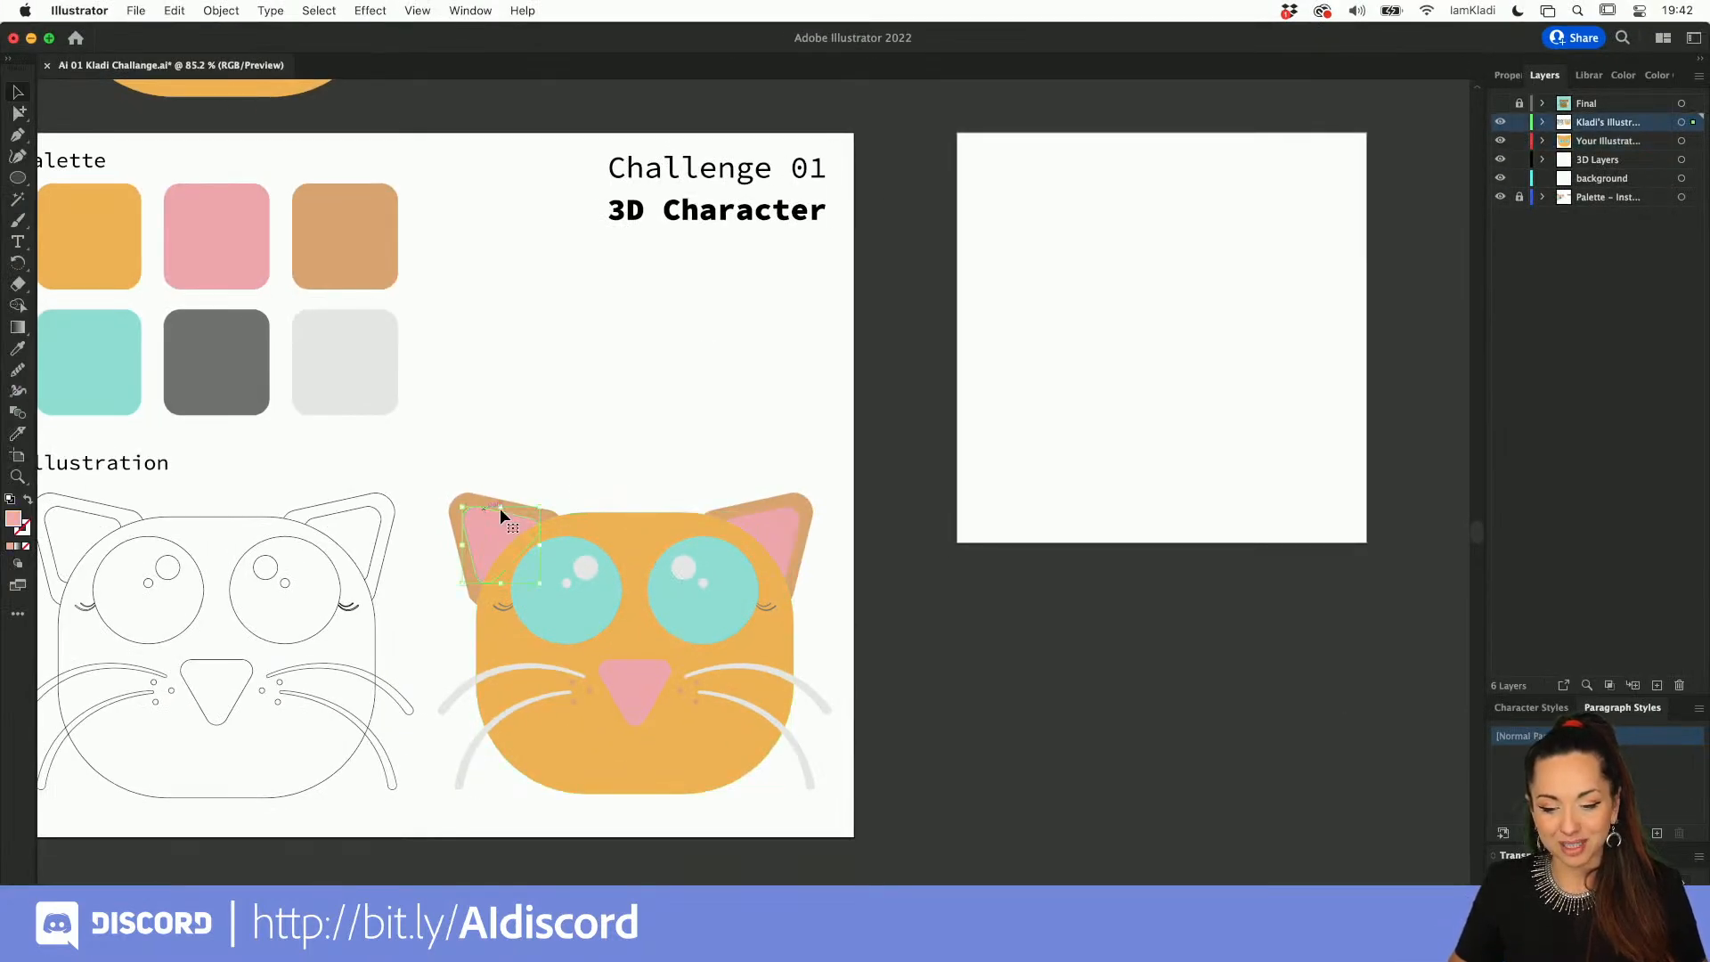
left_click(775, 521)
left_click(658, 460)
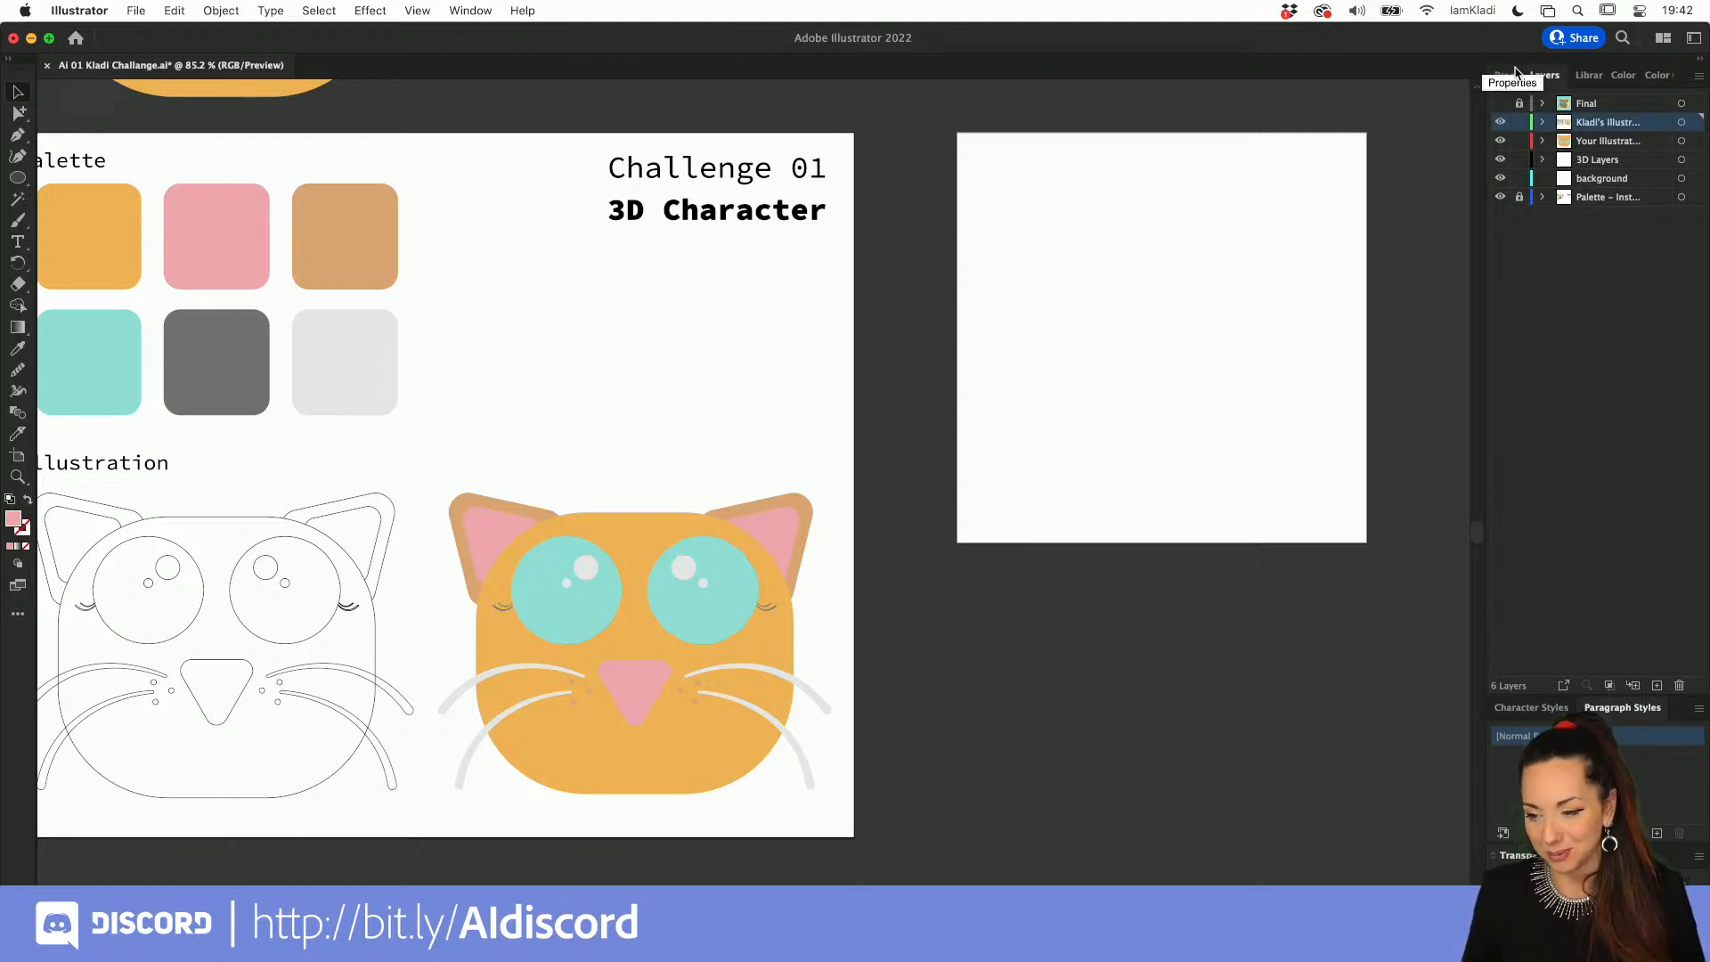
left_click(1543, 160)
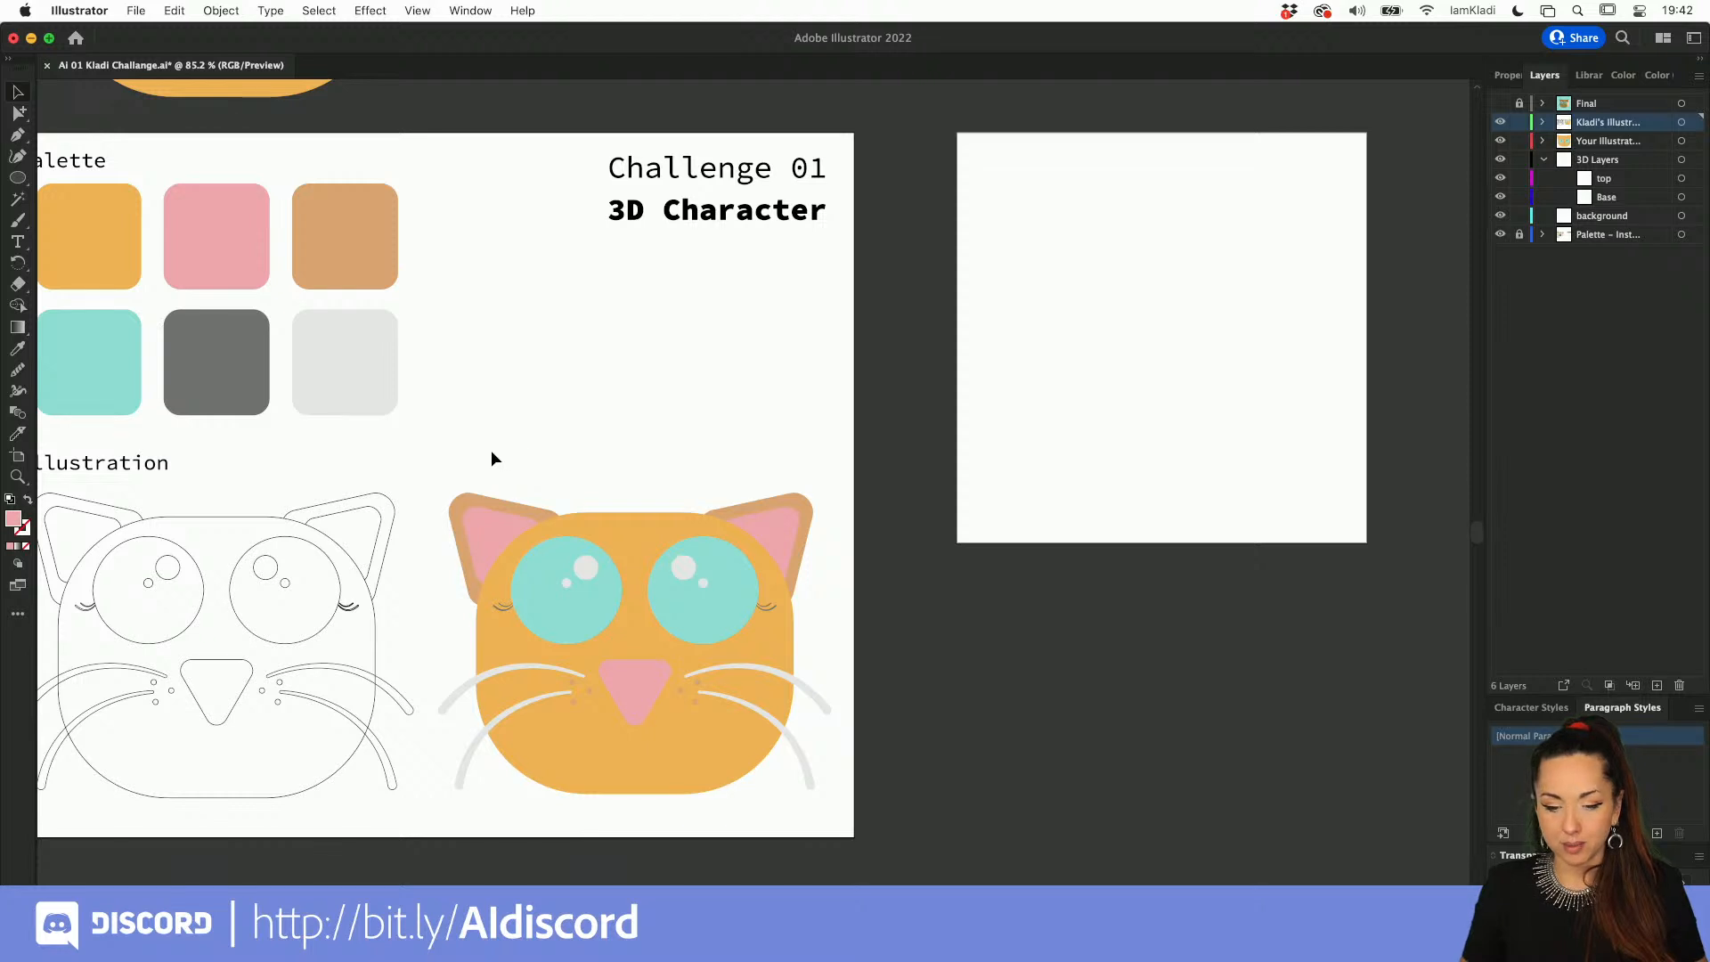
Step: Place a copy of the complete colored reference cat in the middle of the empty artboard
left_click_drag(490, 450, 871, 765)
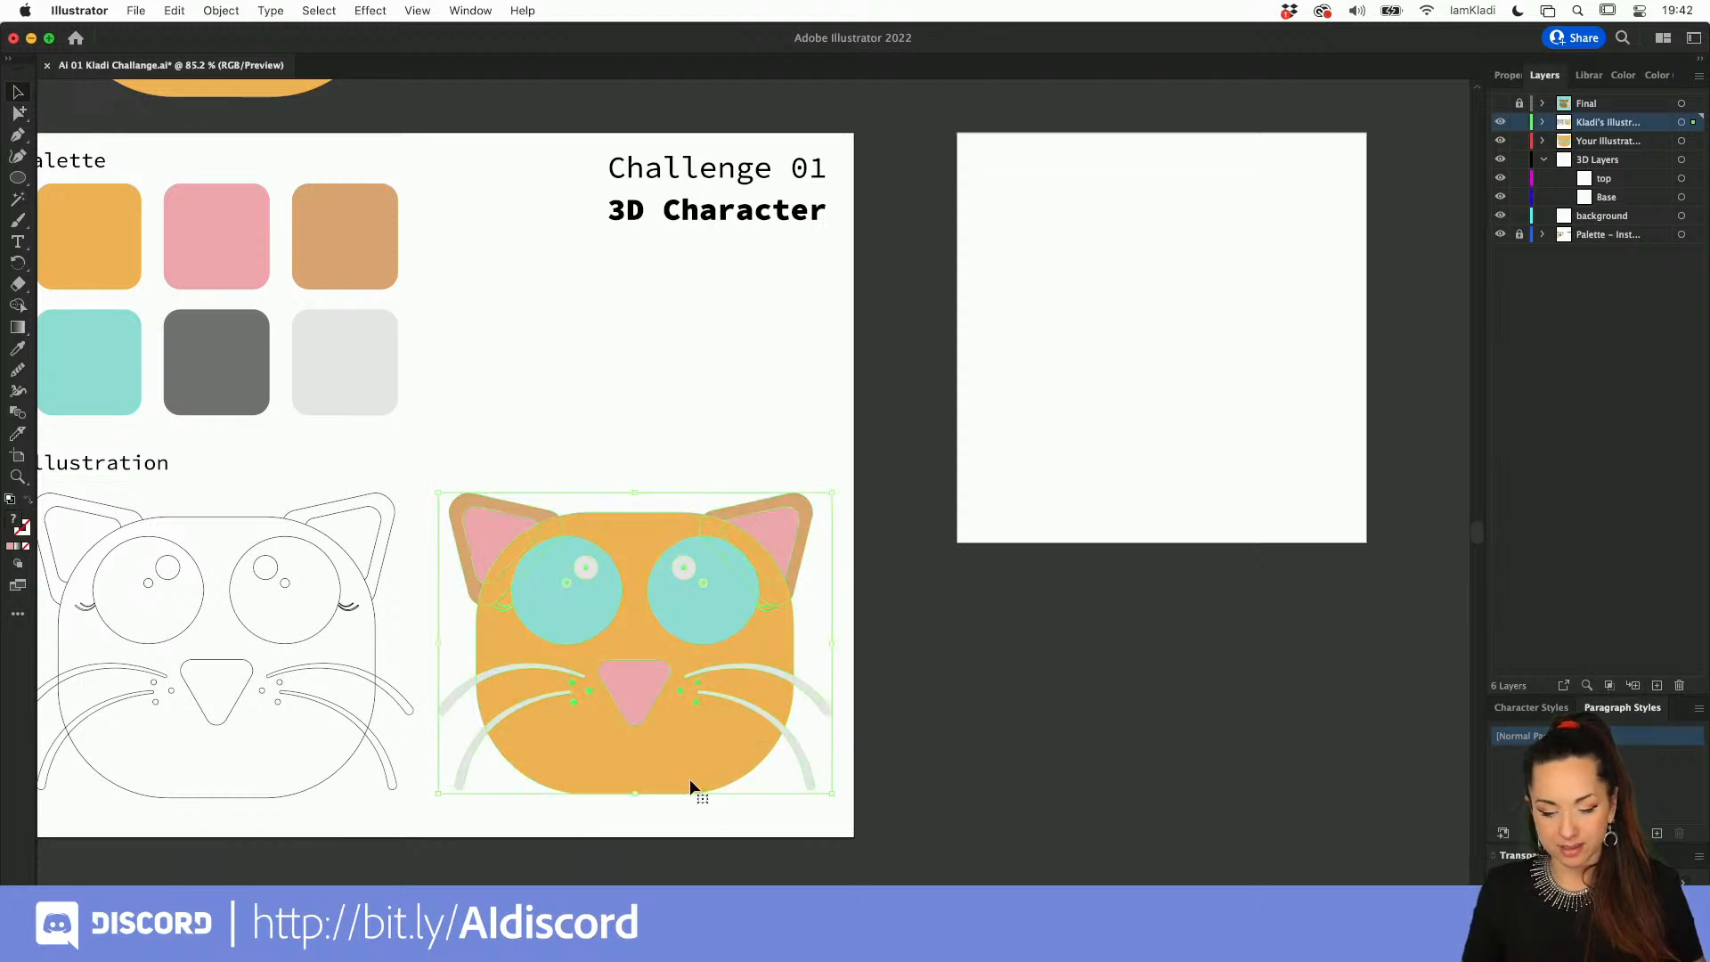
left_click_drag(682, 748, 1206, 445)
left_click(1191, 470)
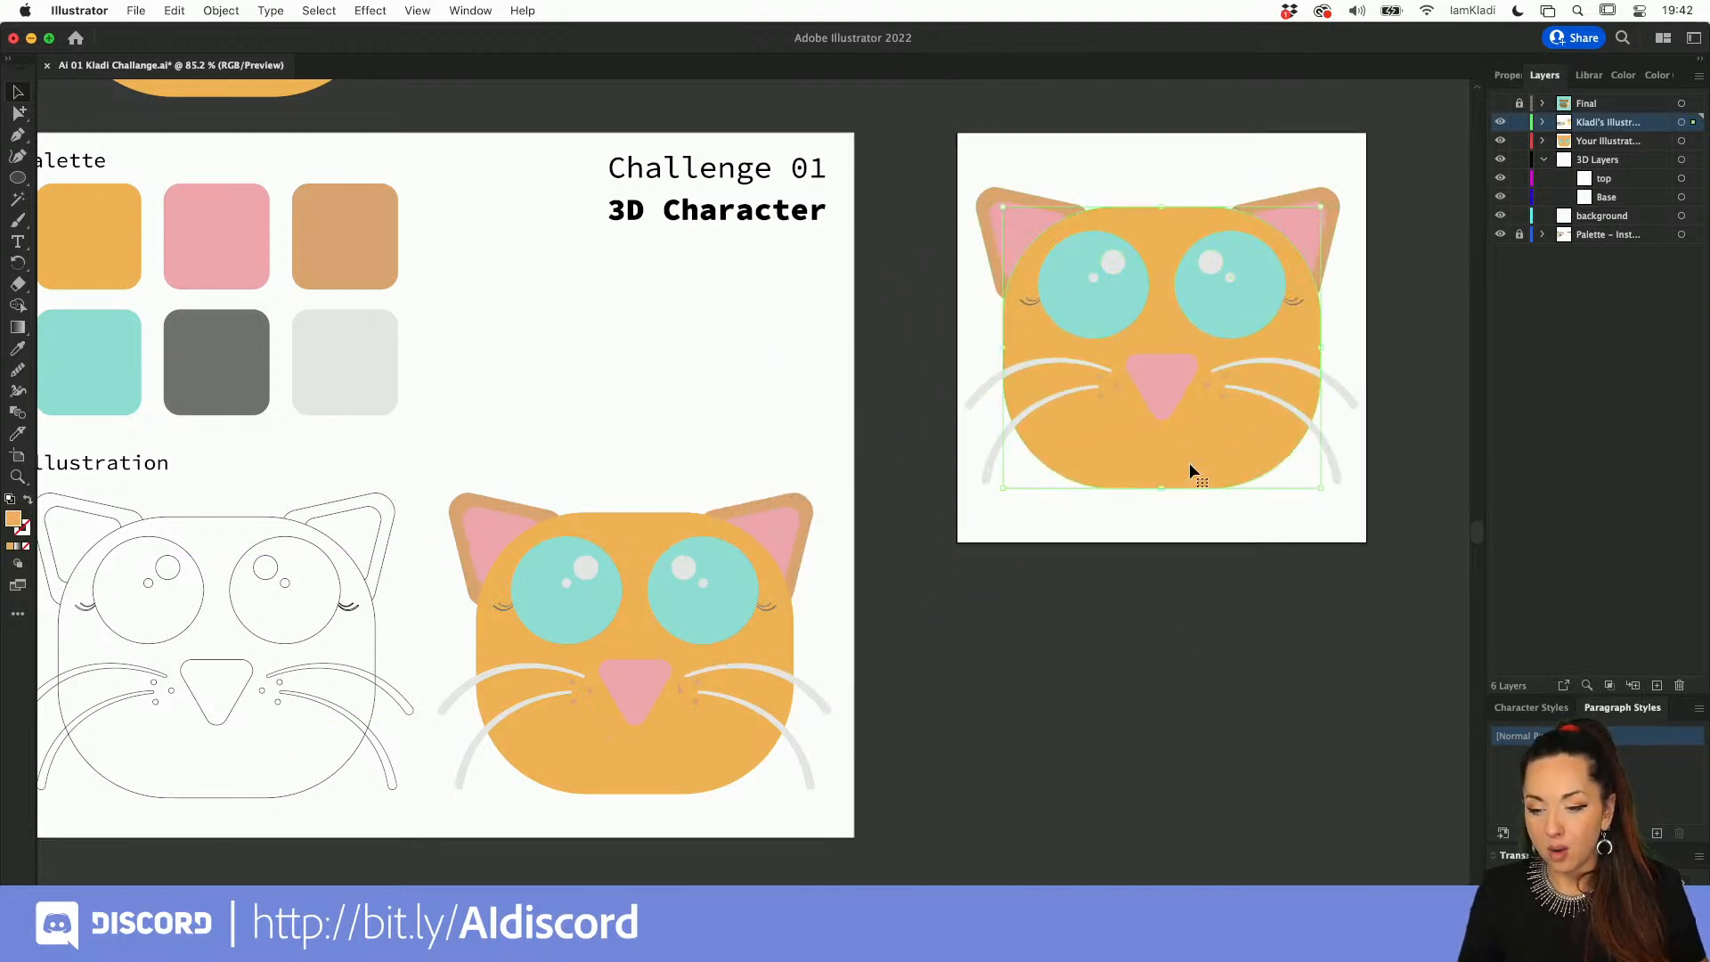
Step: Select all parts of the copied cat and bring up the 3D and Materials settings beside the artboard
left_click_drag(968, 158, 1325, 526)
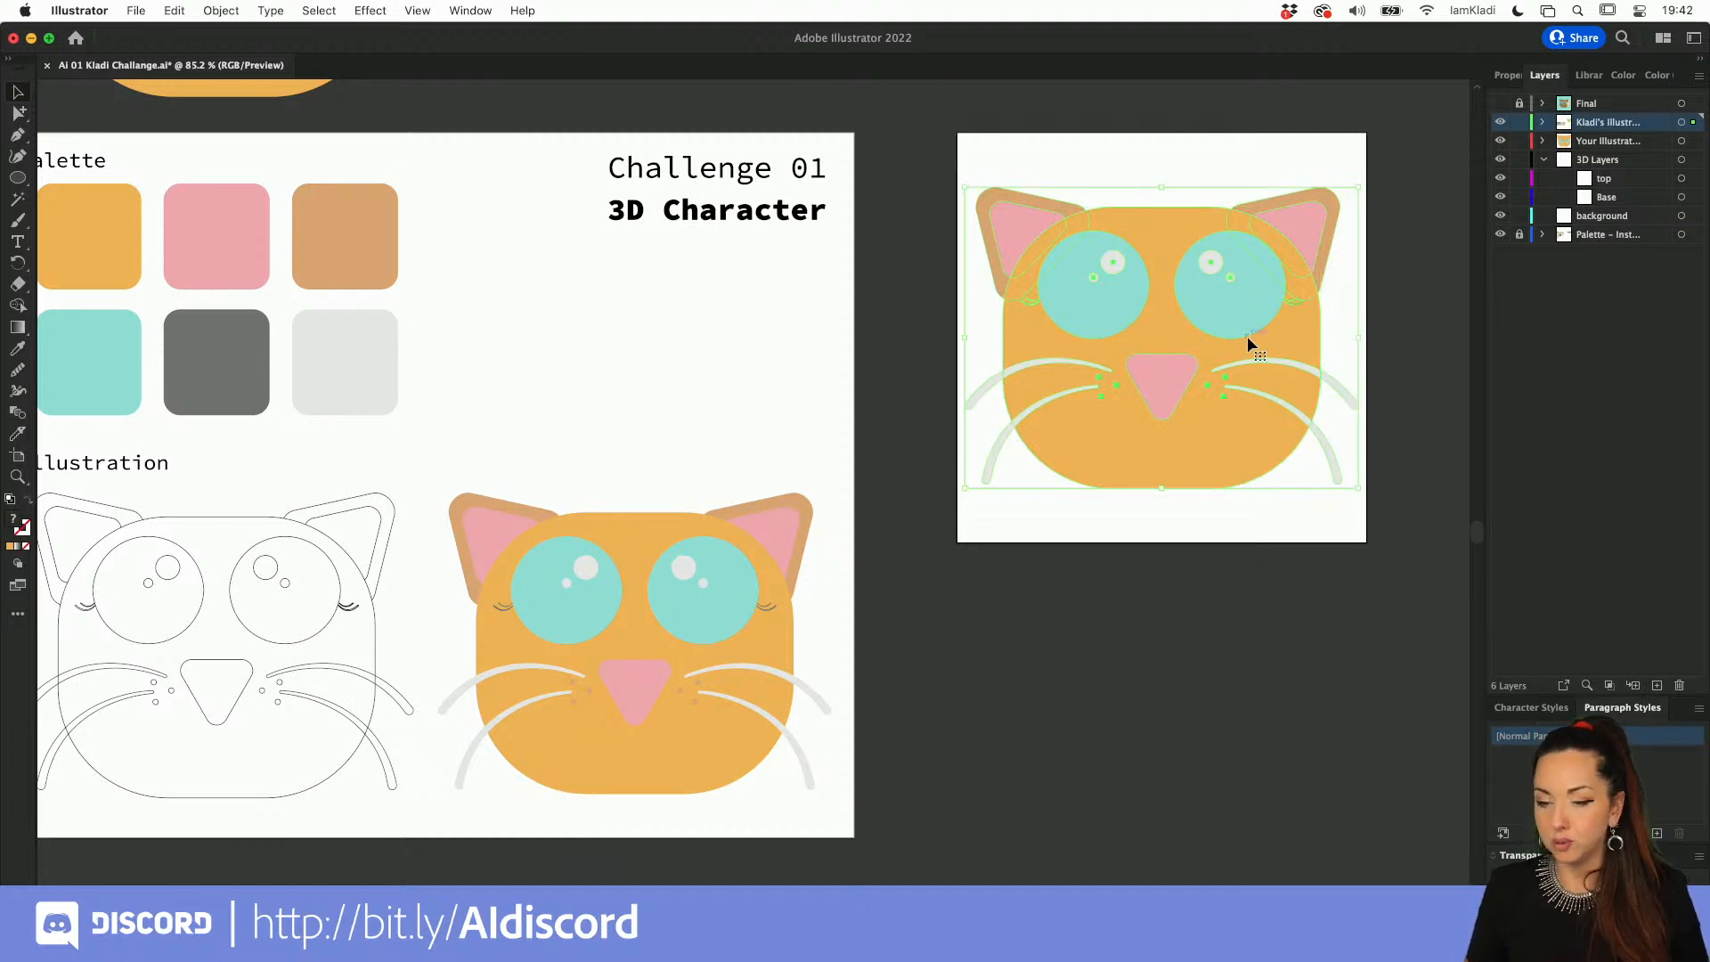
scroll(1247, 338, "up", 5)
scroll(1248, 339, "right", 3)
scroll(1248, 338, "up", 1)
scroll(1248, 339, "up", 2)
scroll(1248, 338, "right", 2)
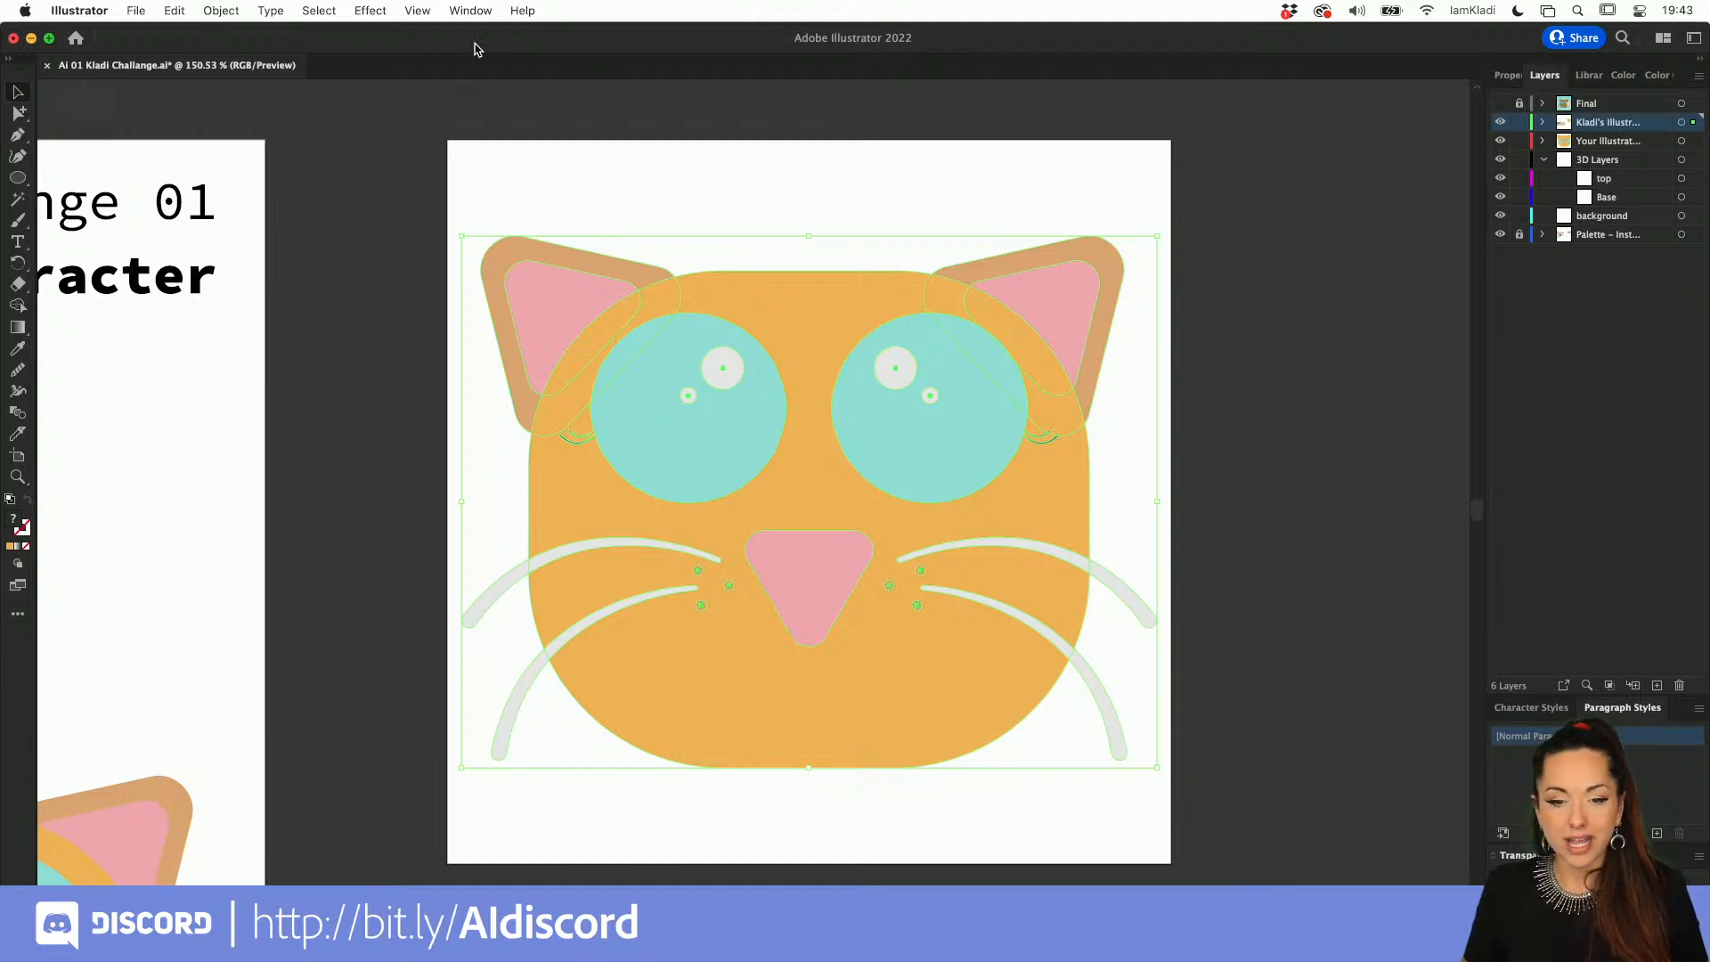
left_click(470, 10)
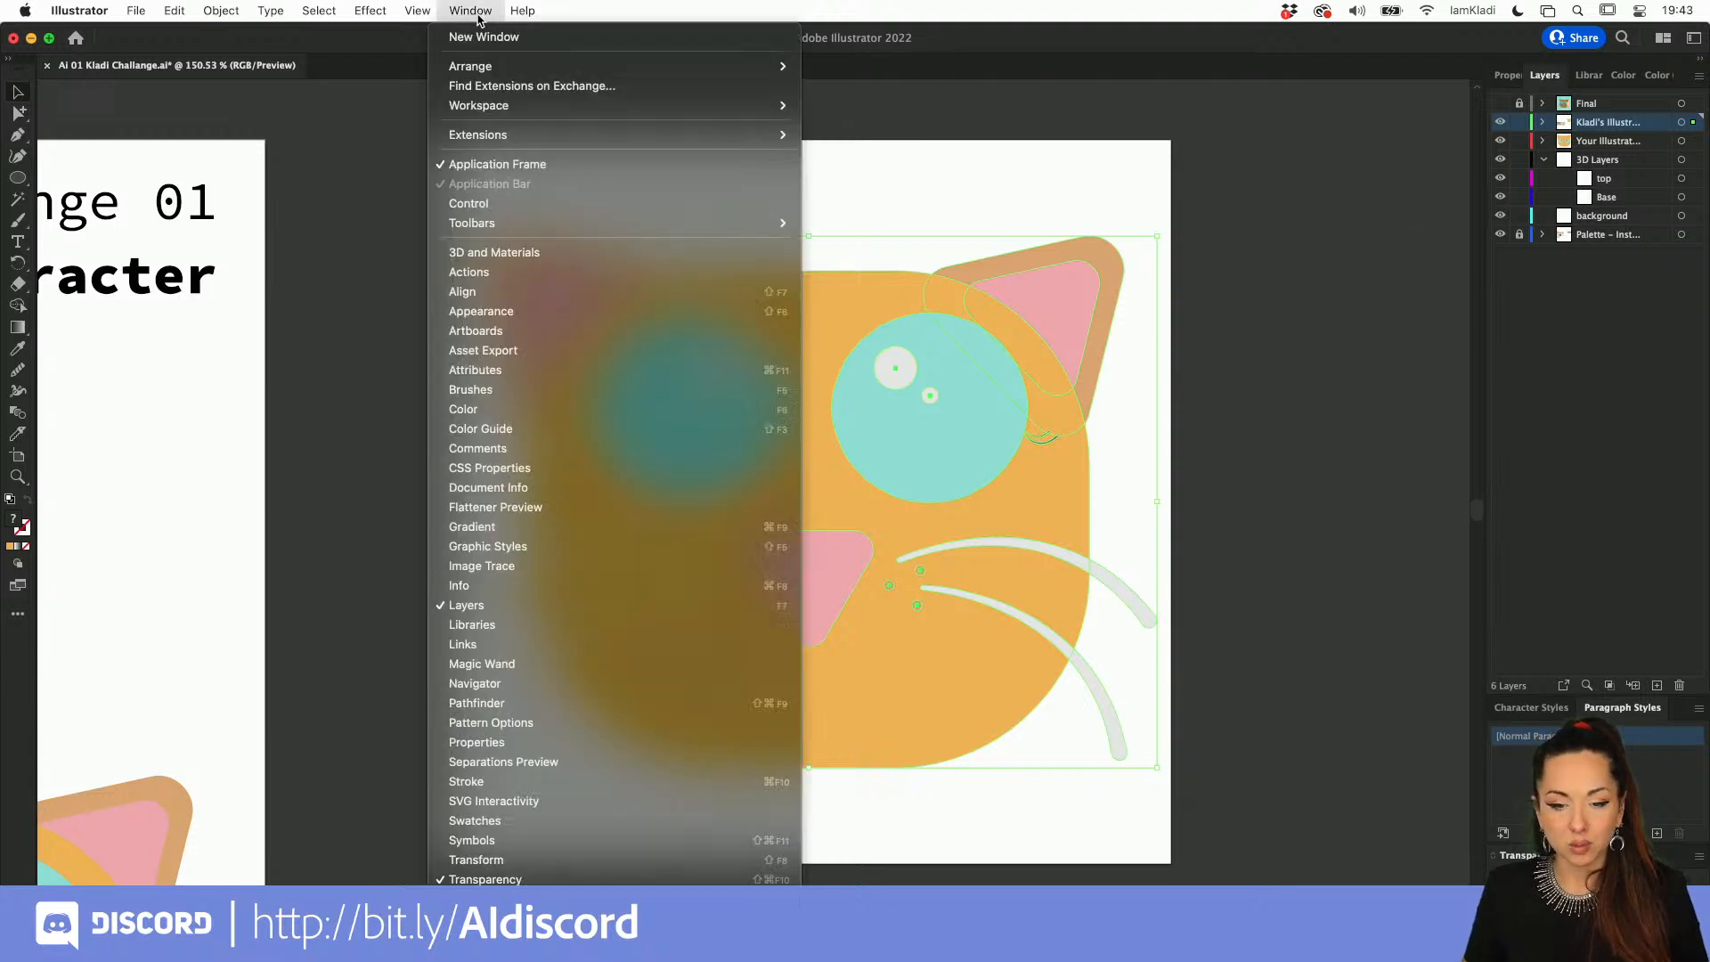
left_click(515, 254)
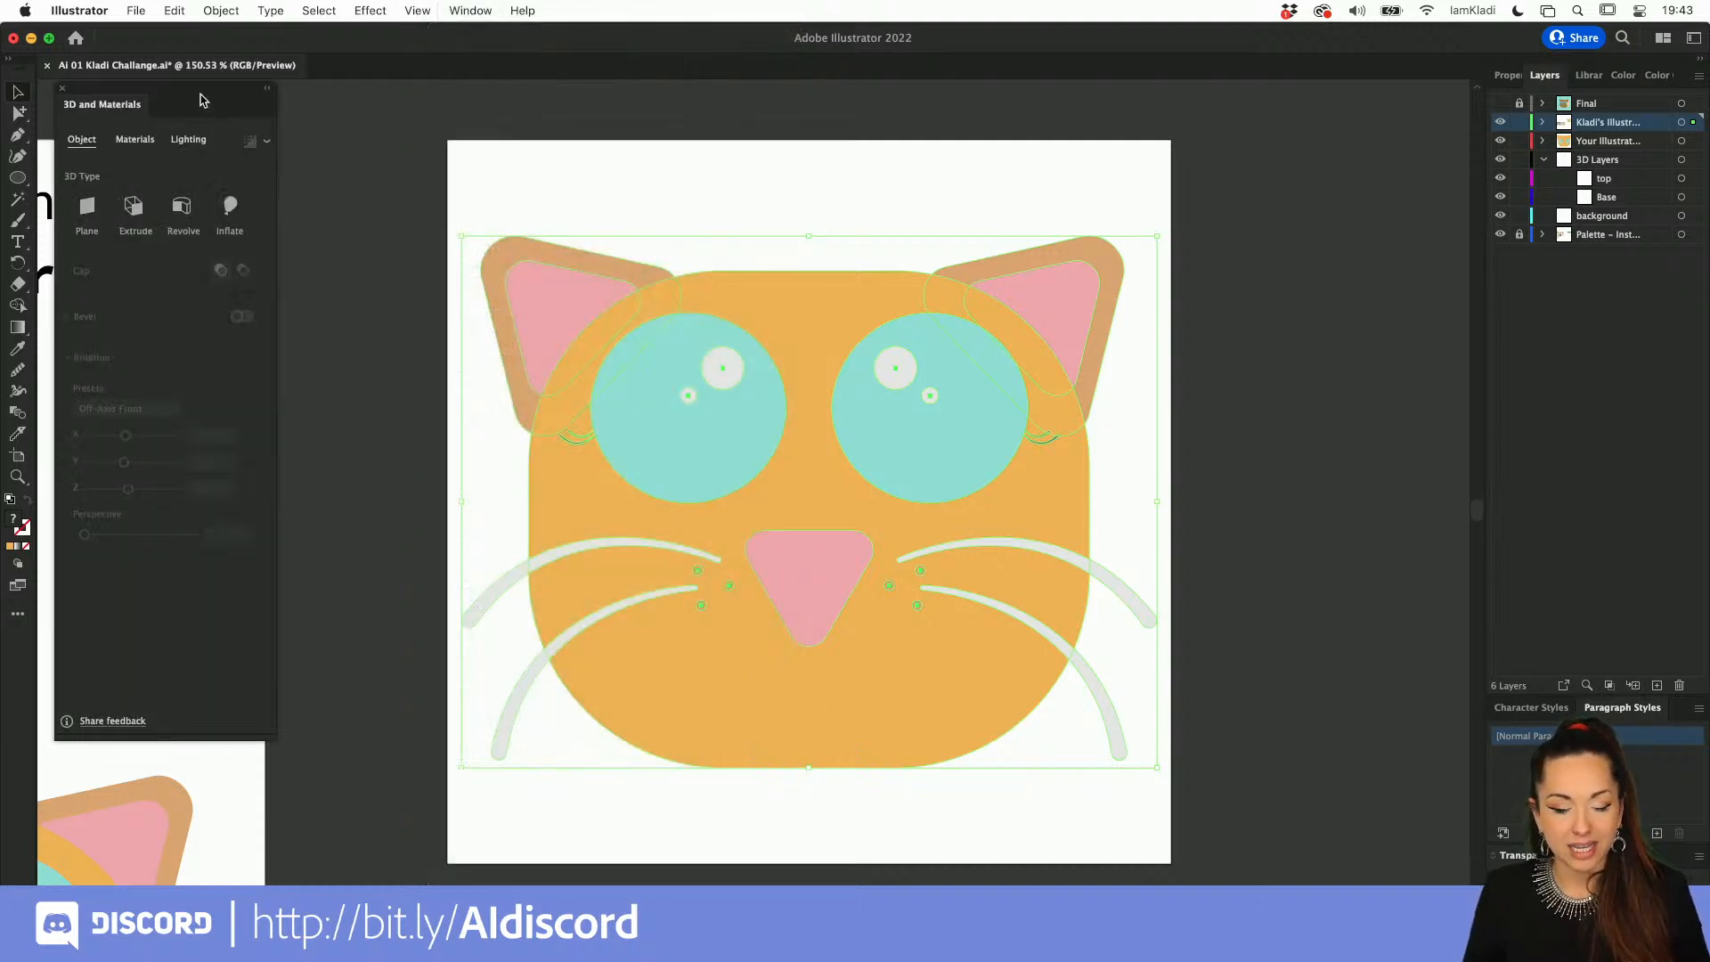
left_click_drag(207, 105, 293, 122)
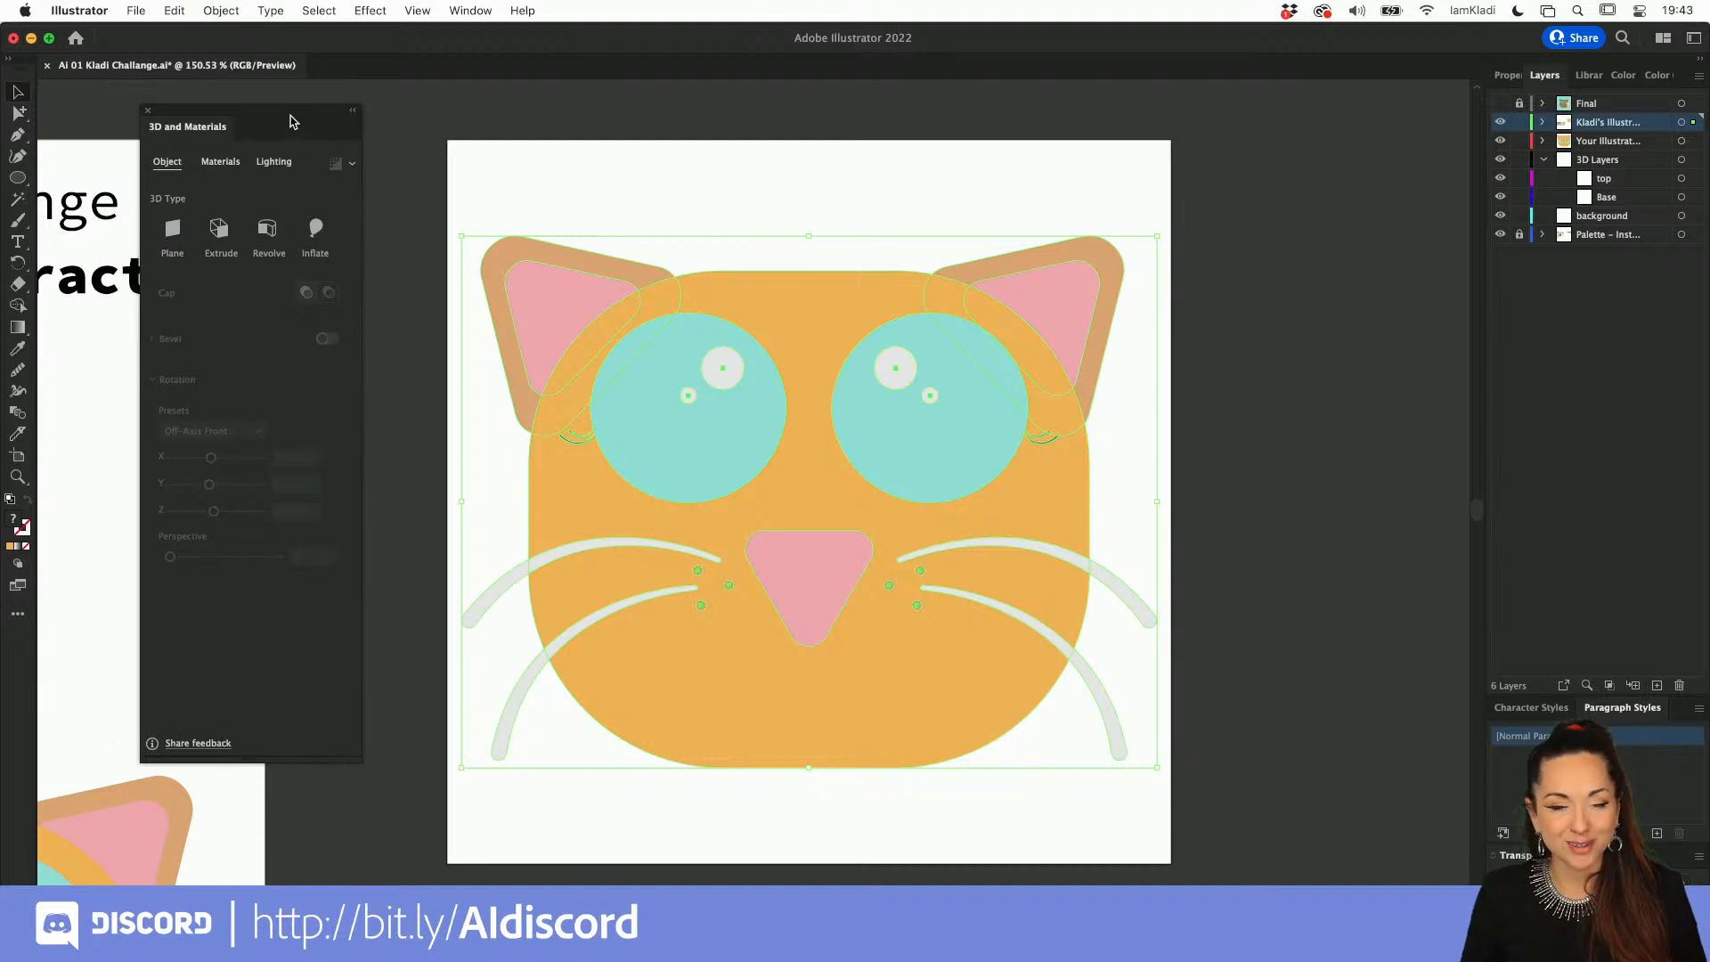
Step: Try the Inflate 3D type on all parts of the copied cat at once, inspect it, and undo it
left_click(317, 230)
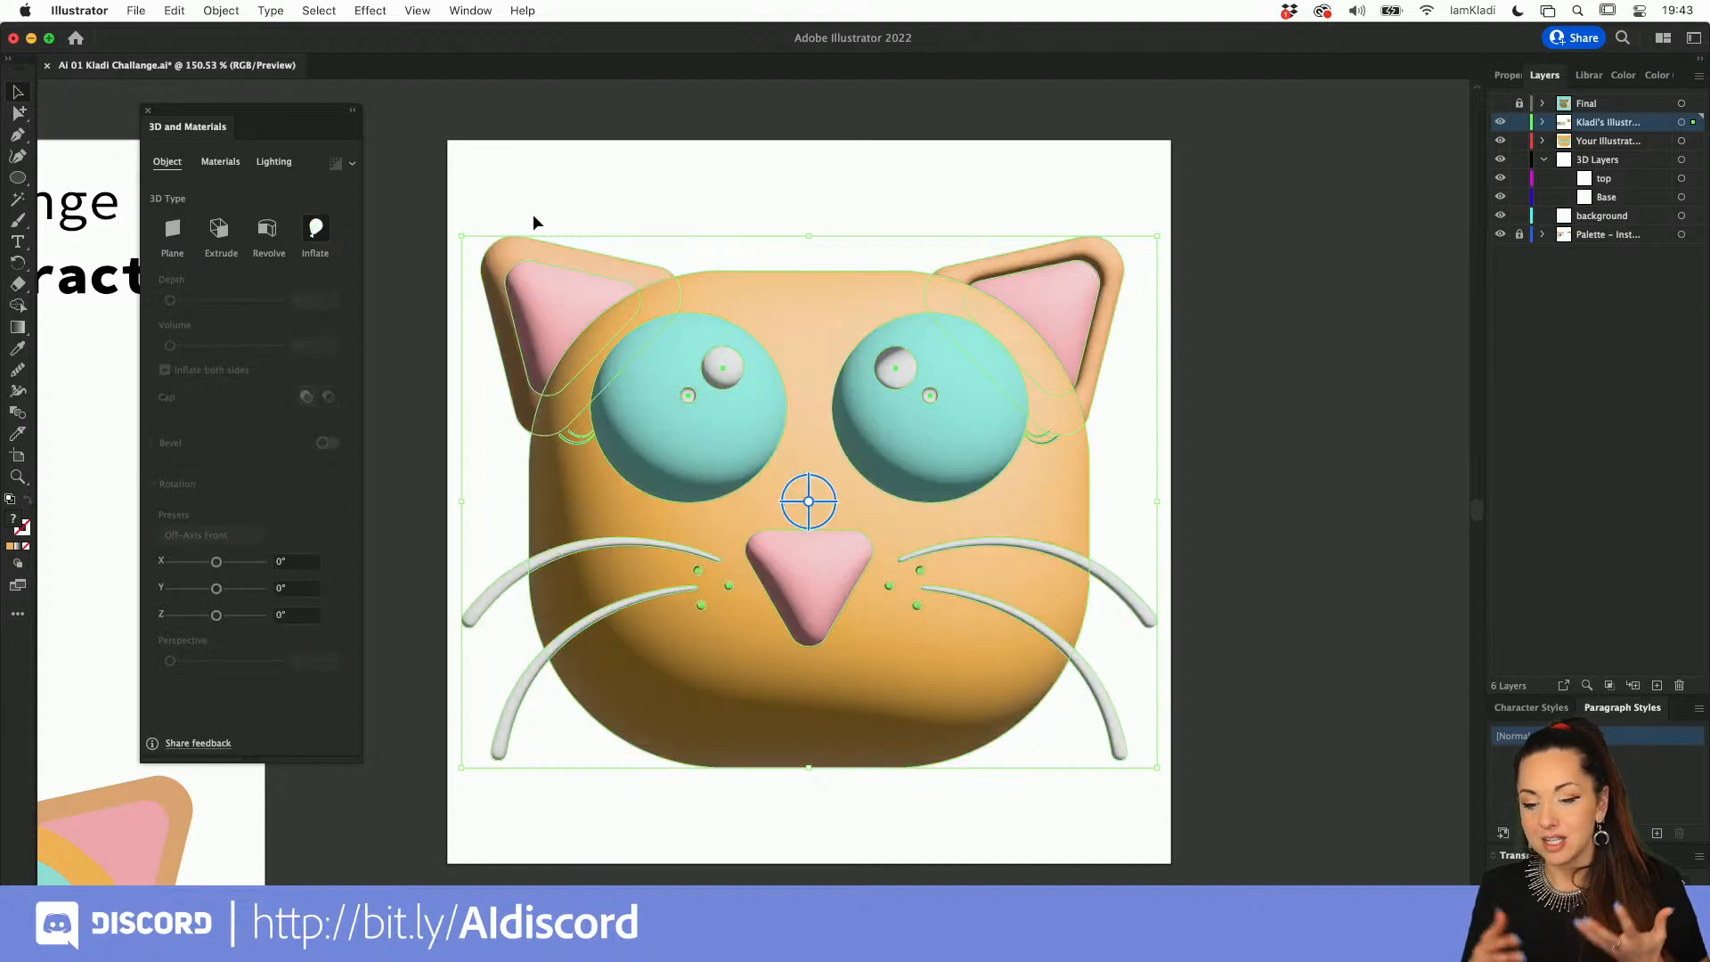
left_click(736, 169)
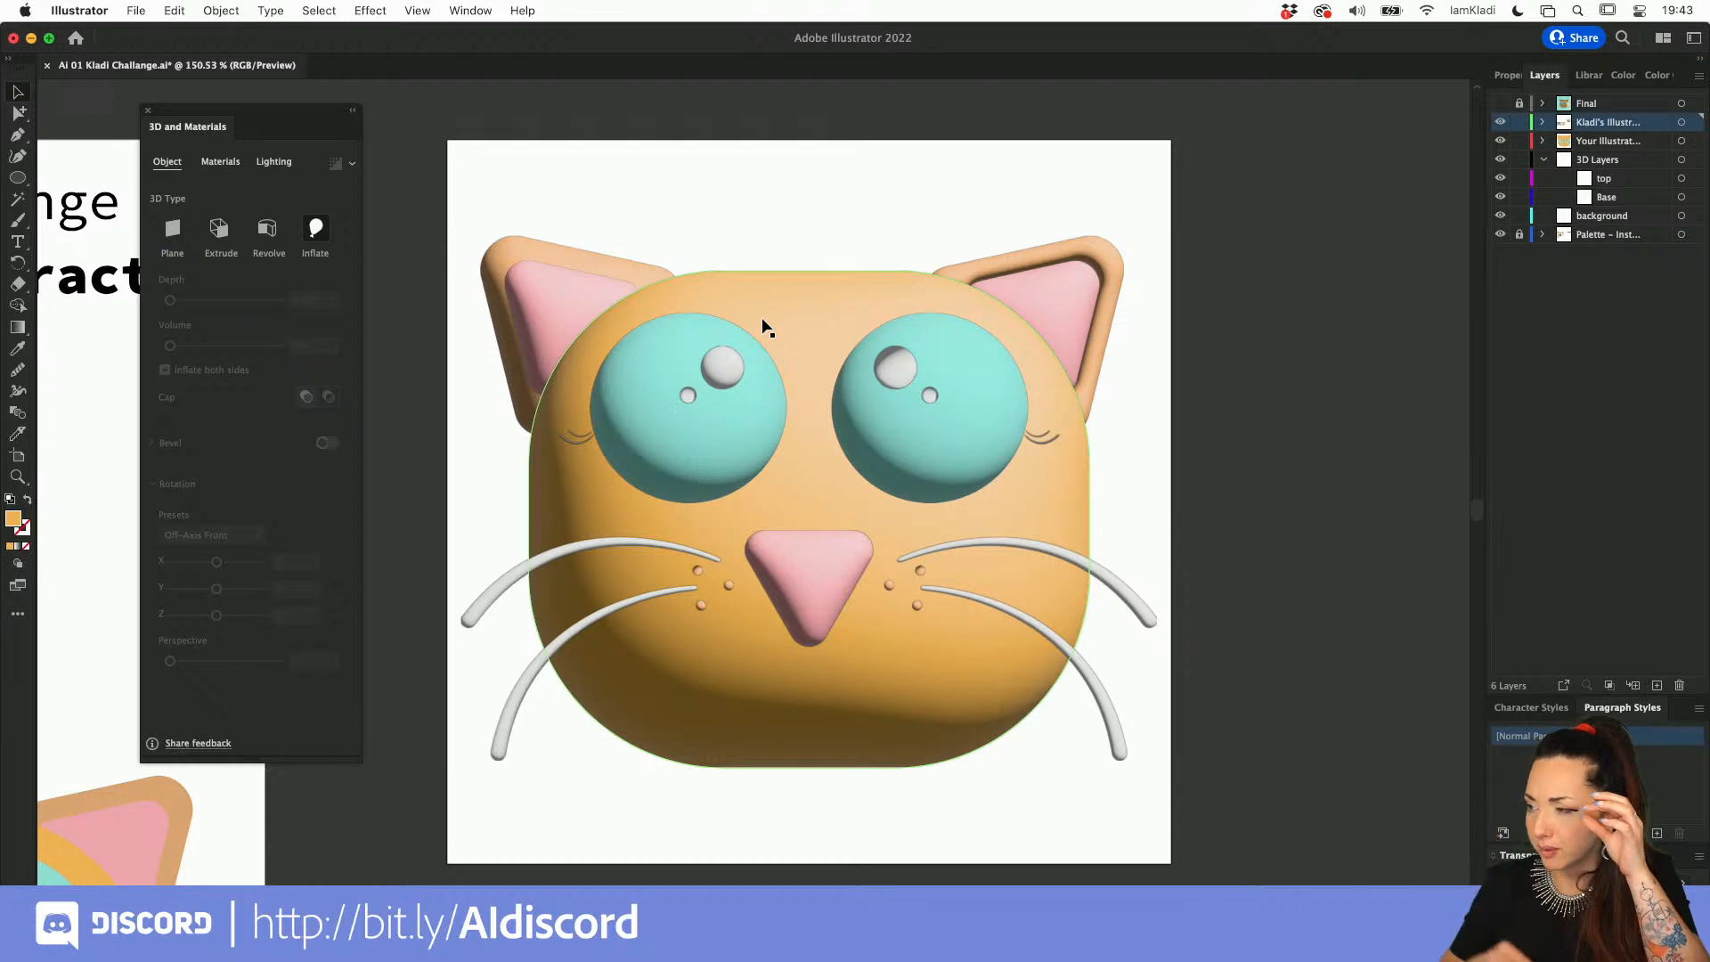
scroll(932, 352, "up", 3)
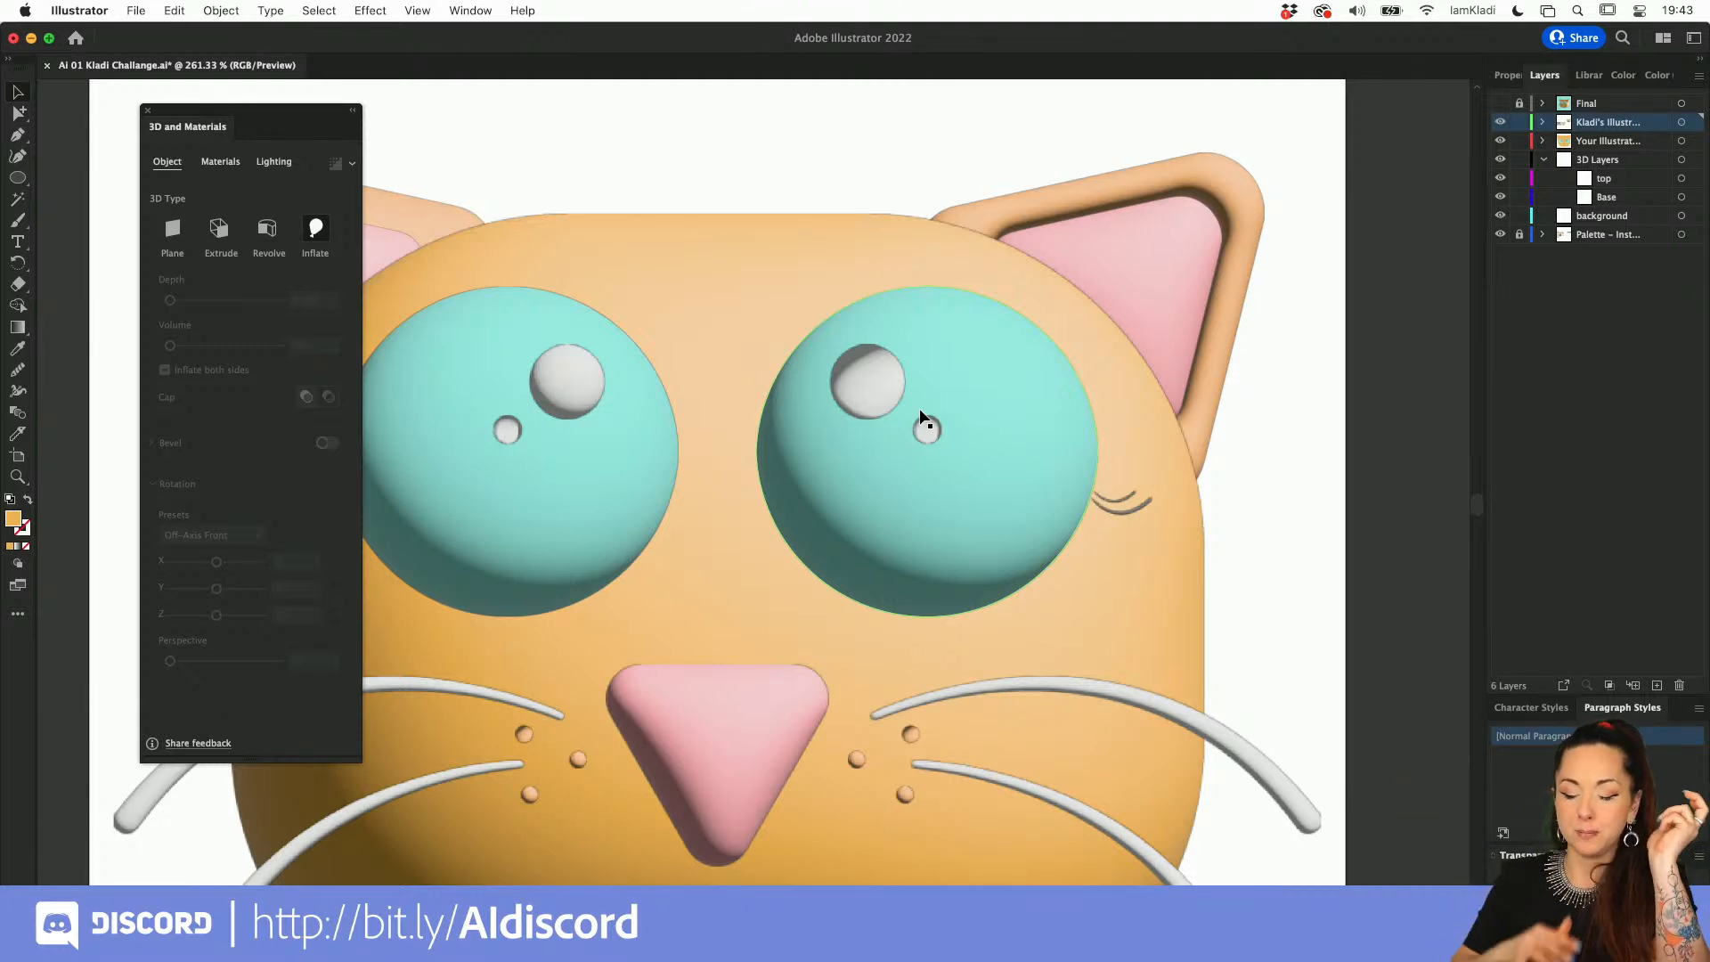
scroll(923, 418, "down", 5)
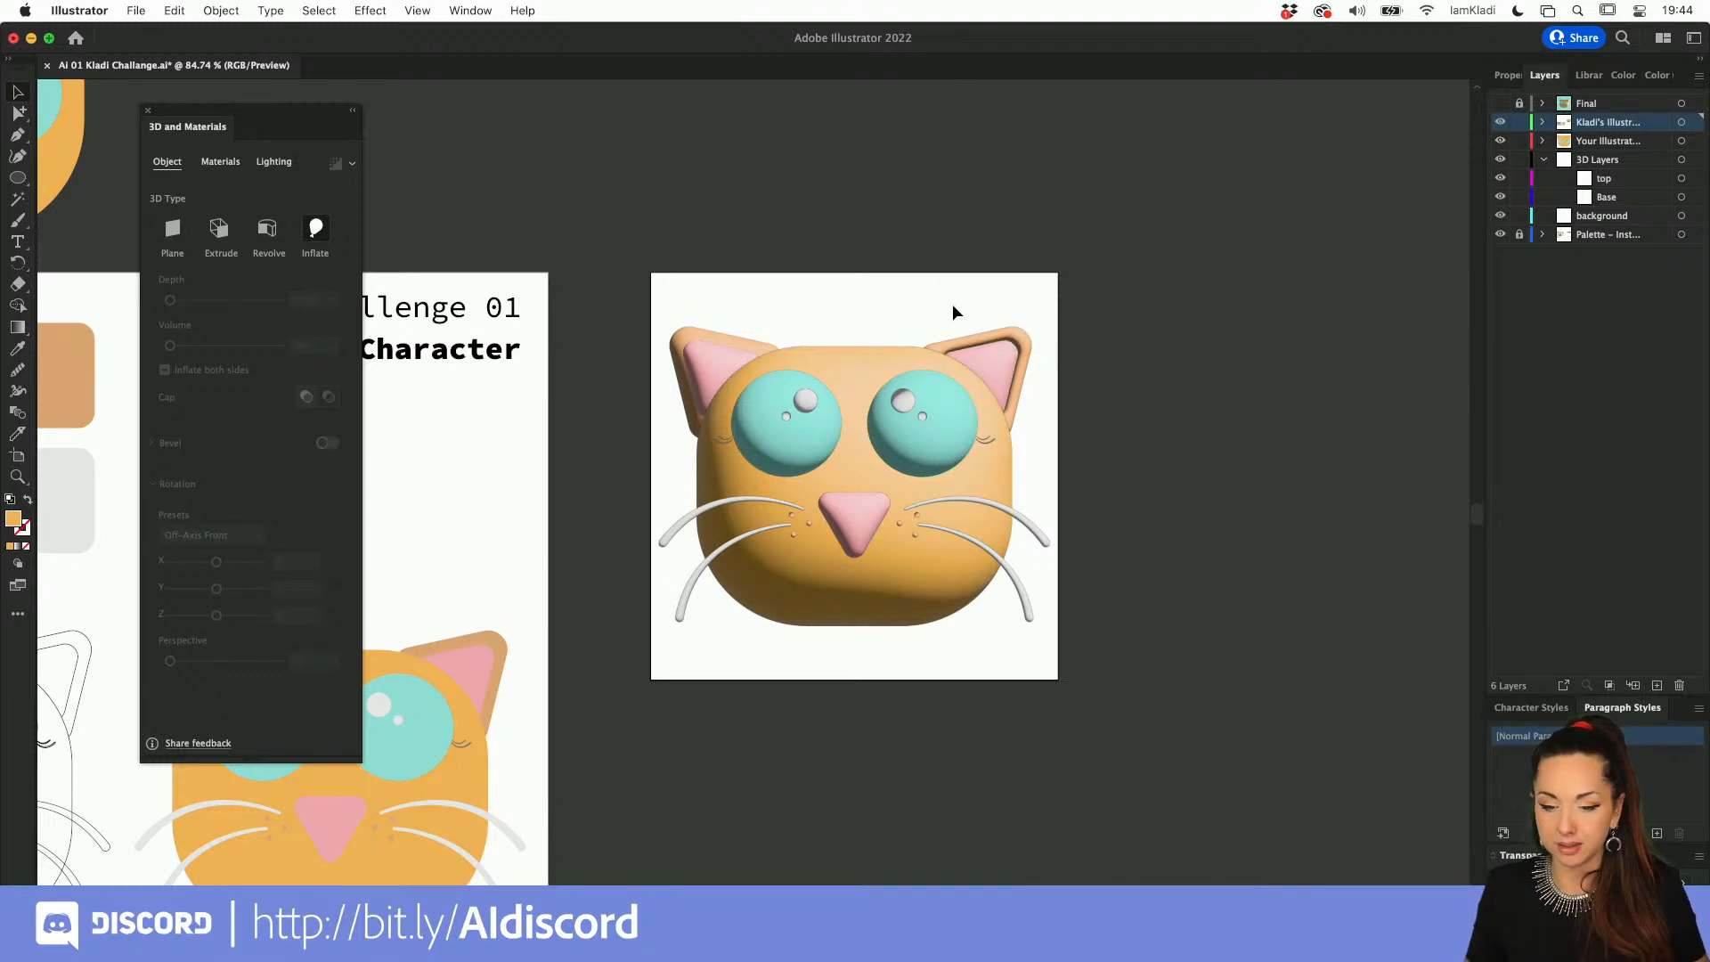
key("super+z")
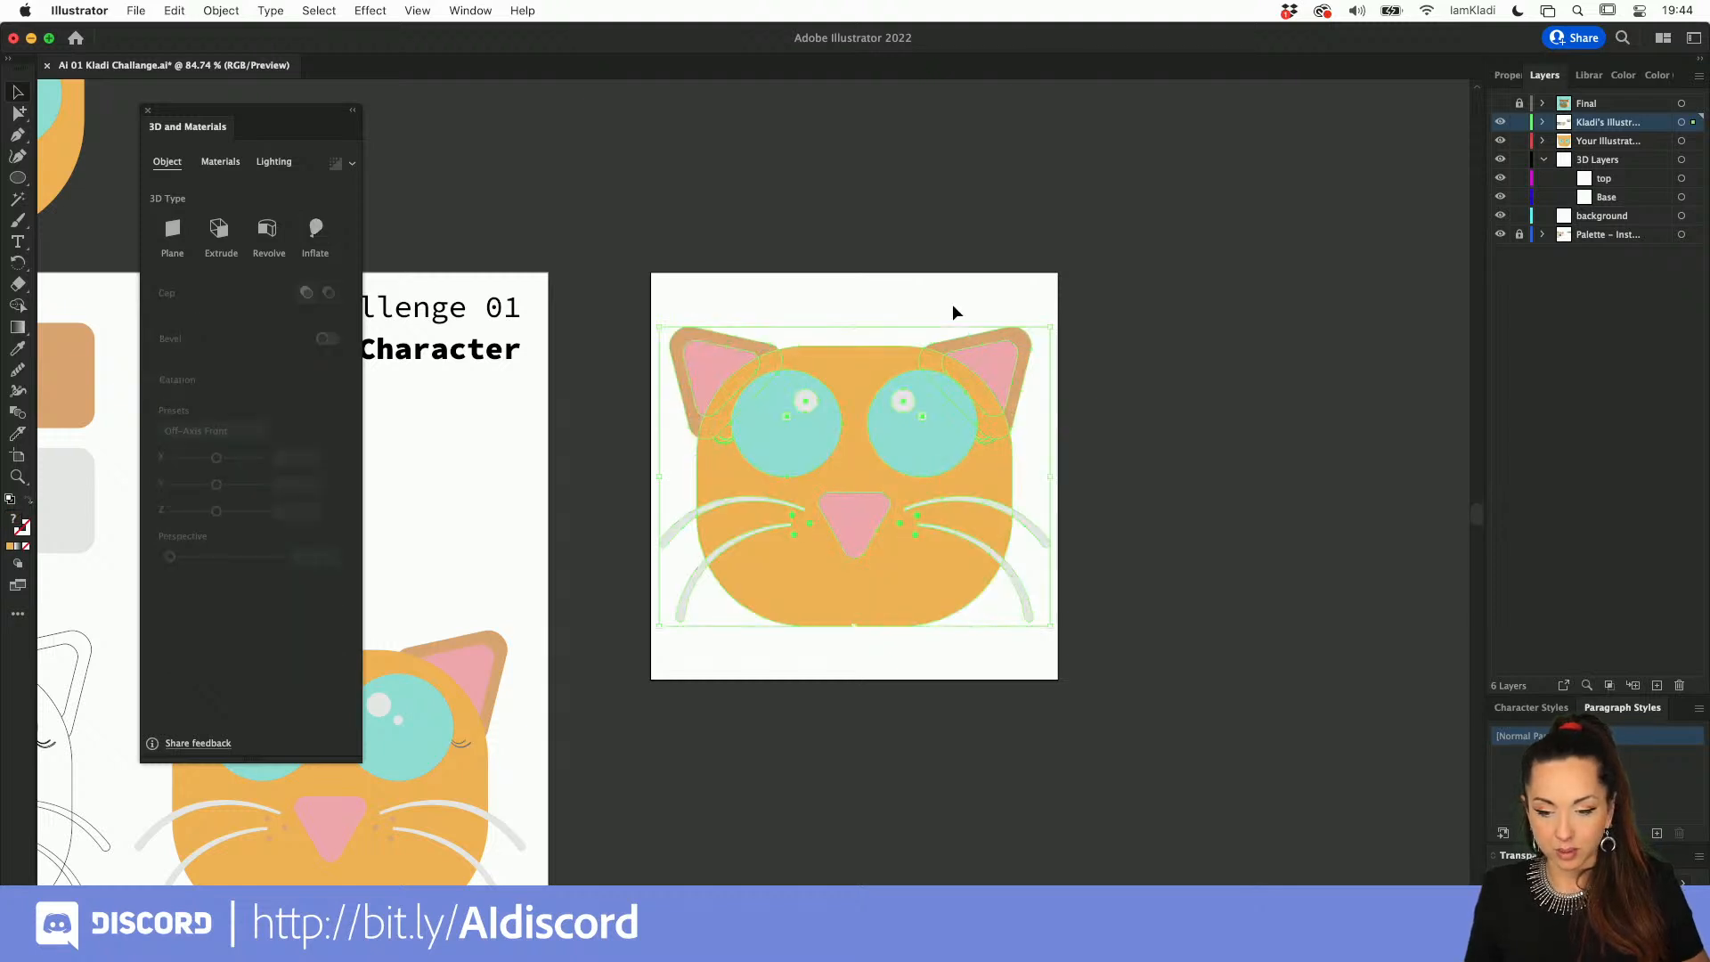
Step: Move the eyes, their highlights and the eyelashes of the copied cat in place onto the top layer, and lock that layer
left_click(900, 395)
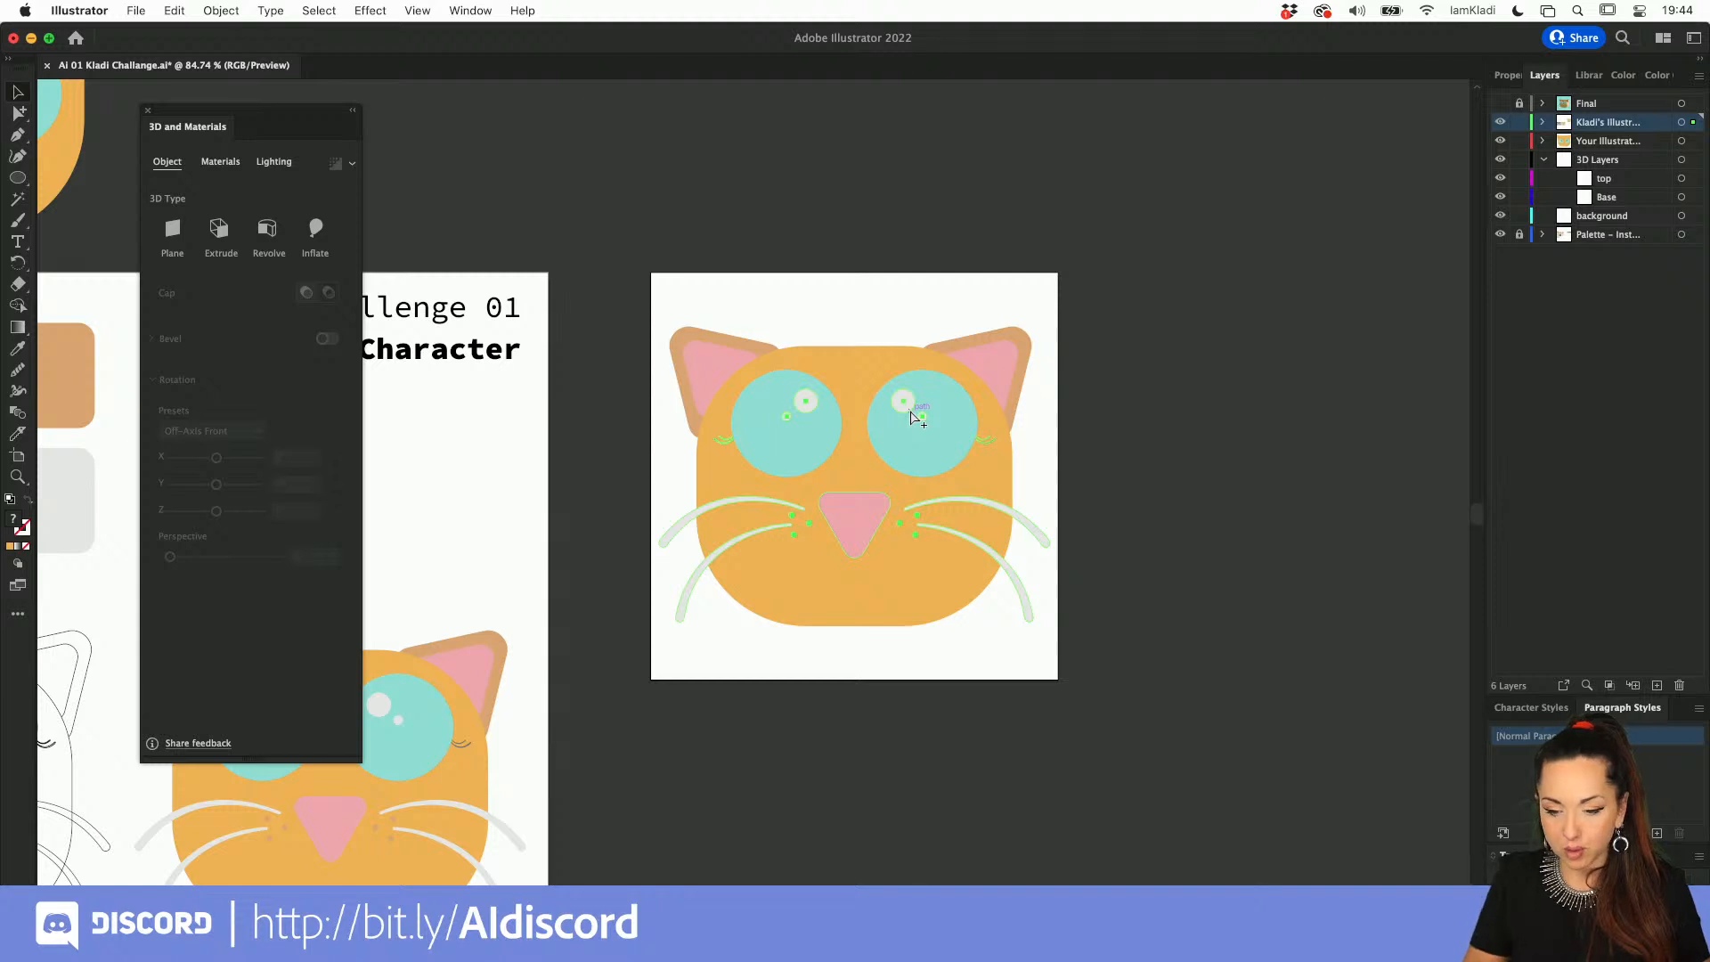
key("super+shift+a")
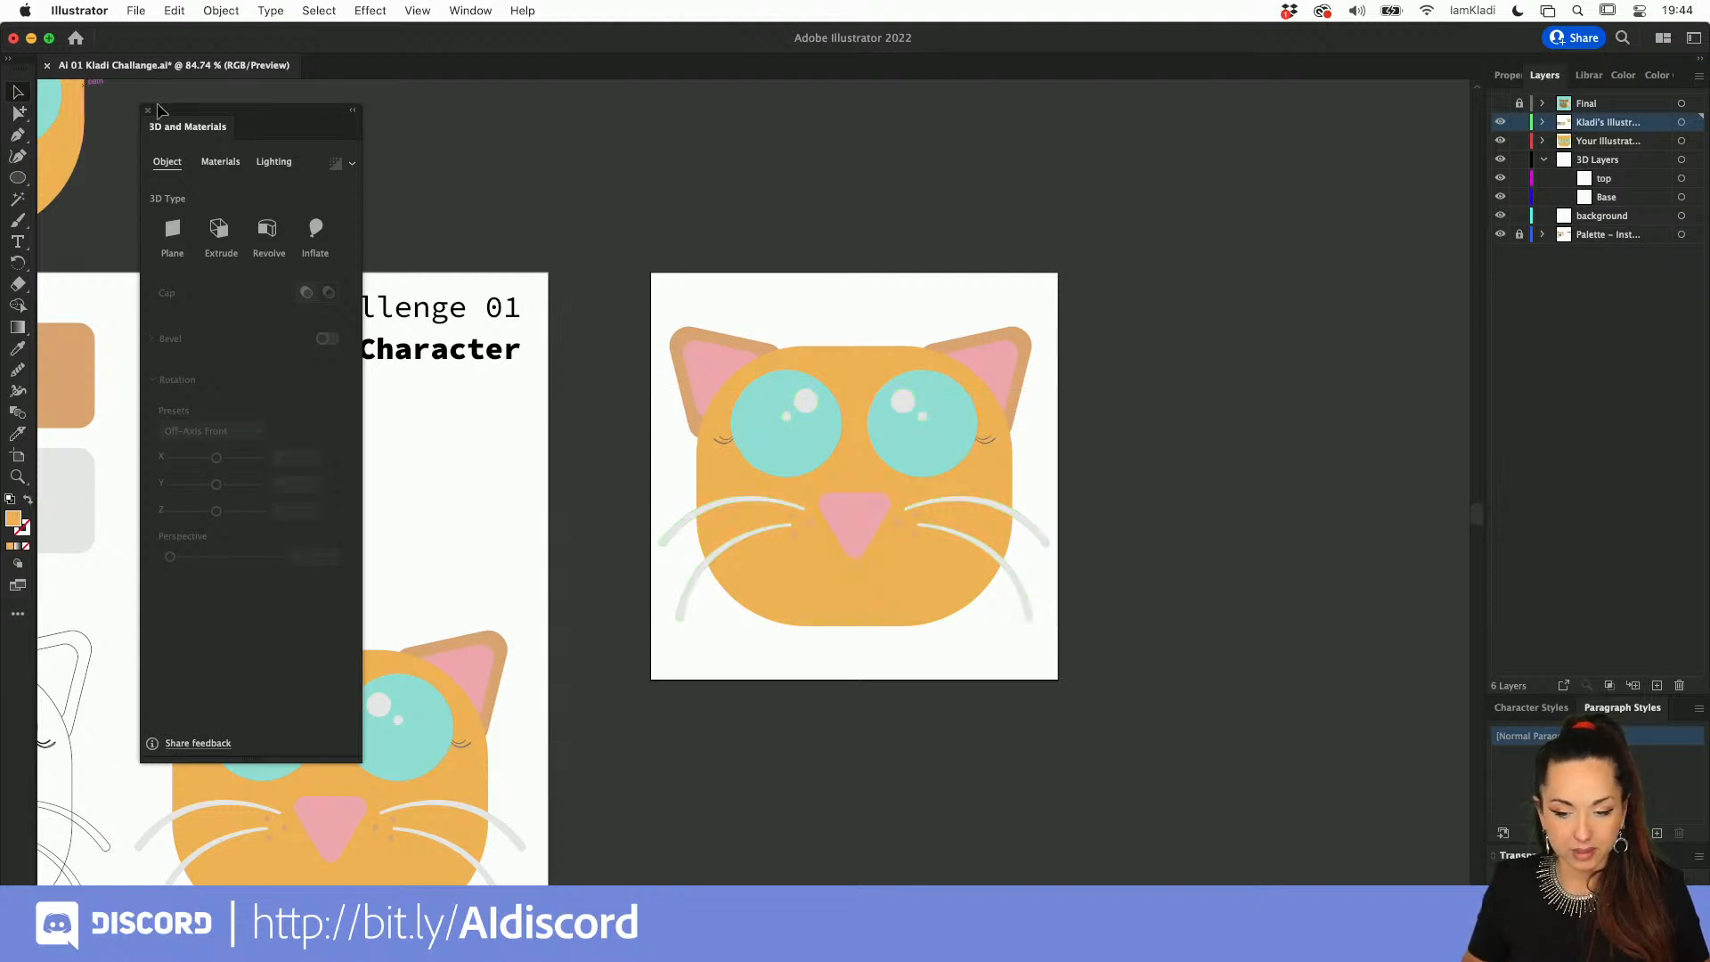
left_click(803, 429)
left_click(805, 406)
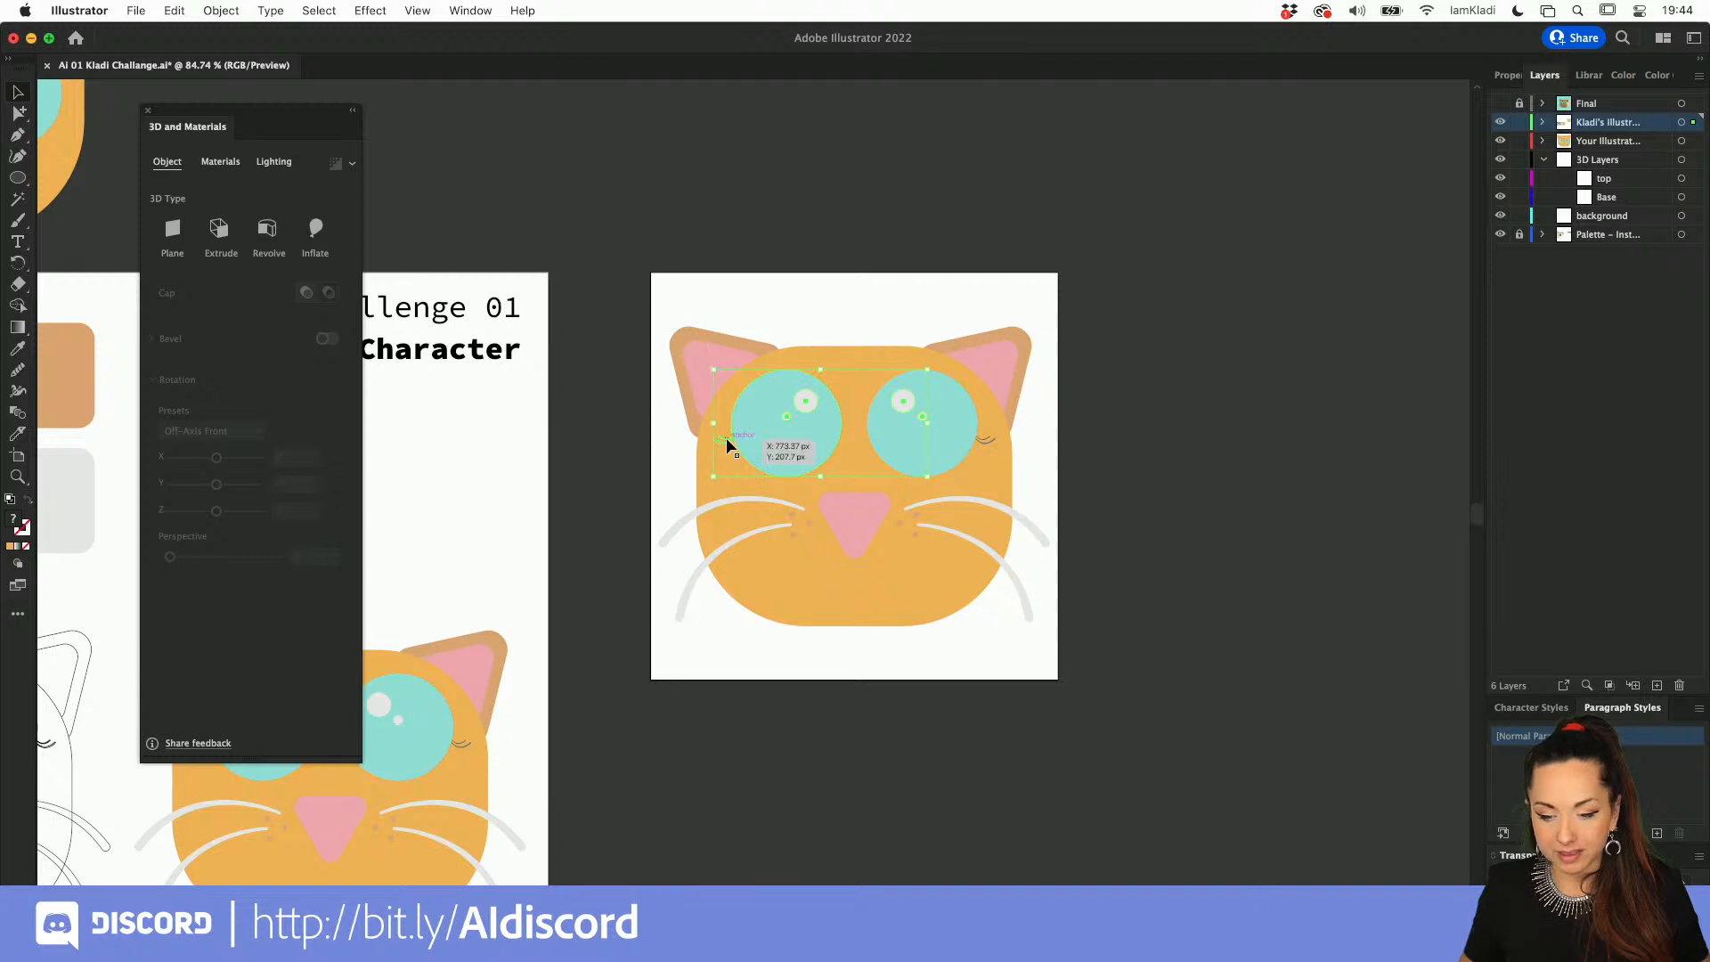
left_click(982, 440, "shift")
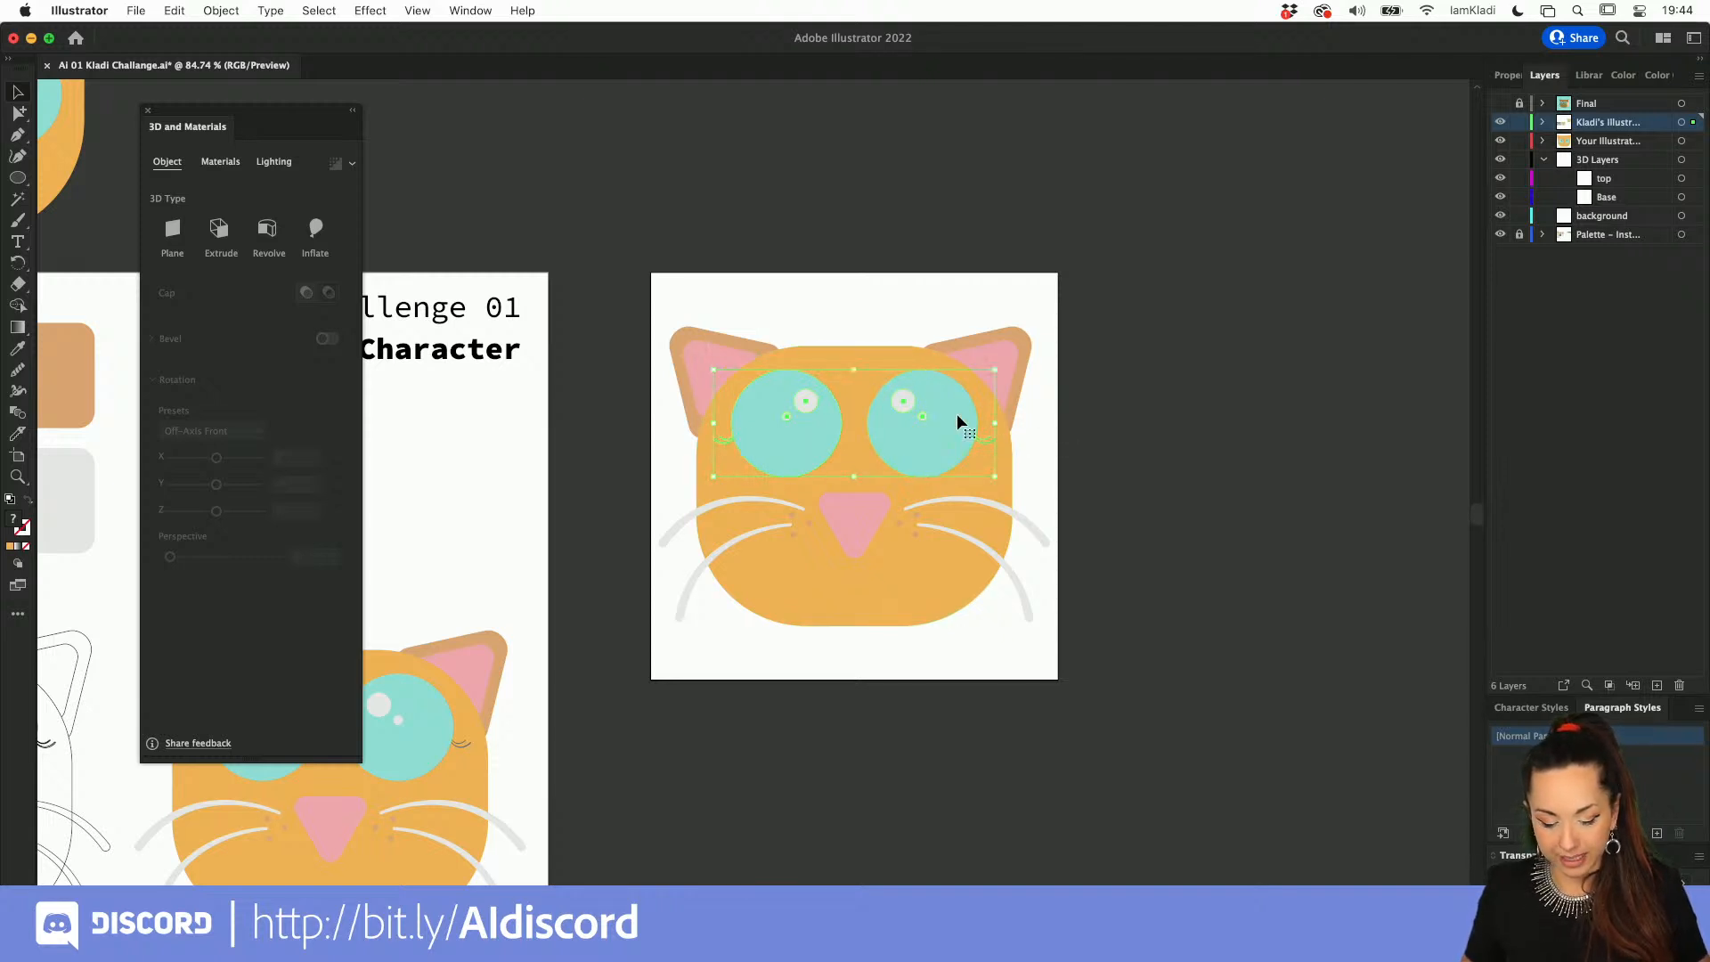
key("a")
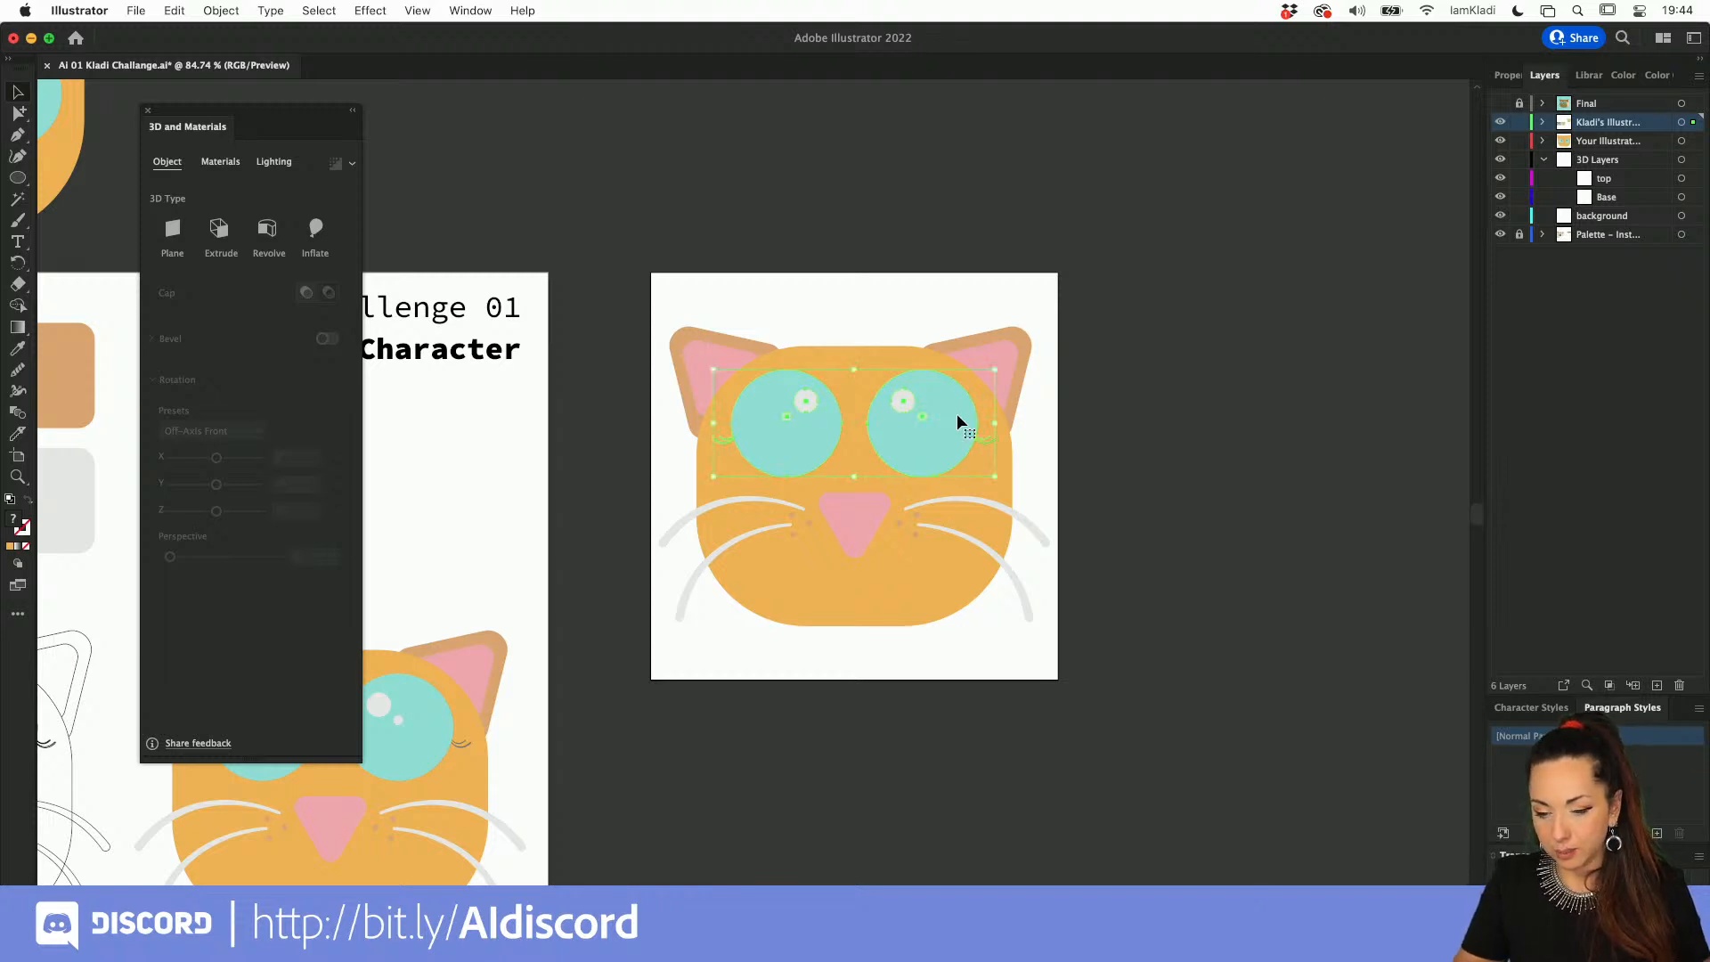
key("super+x")
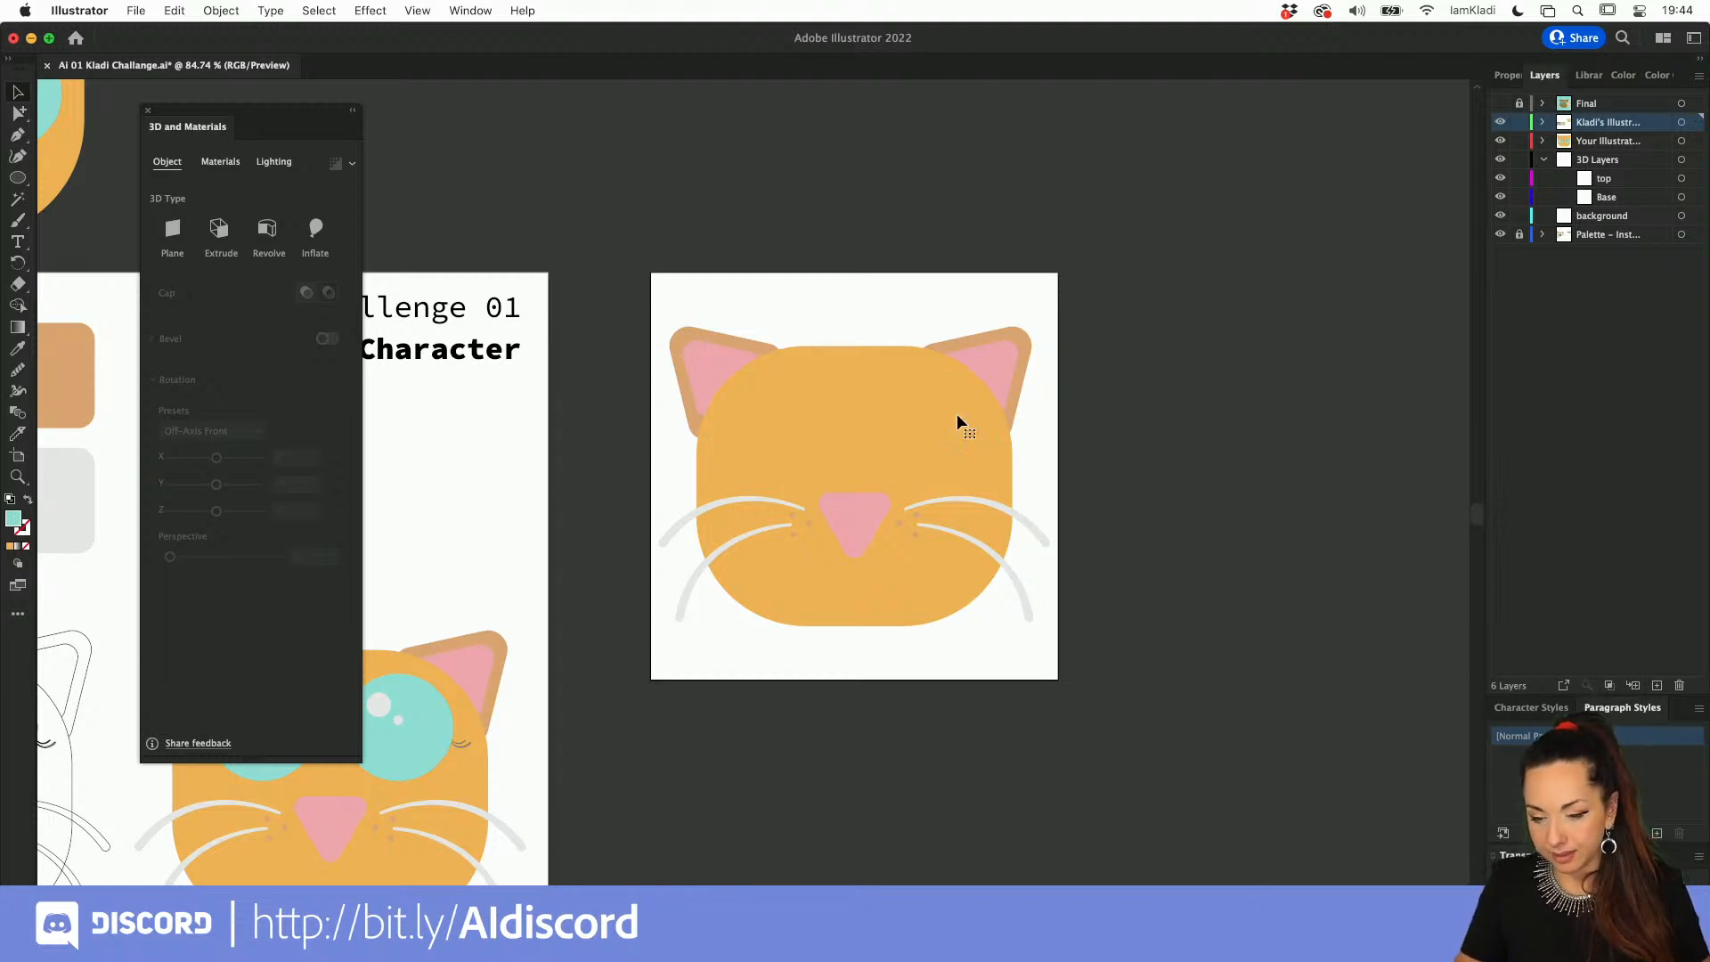
left_click(1614, 184)
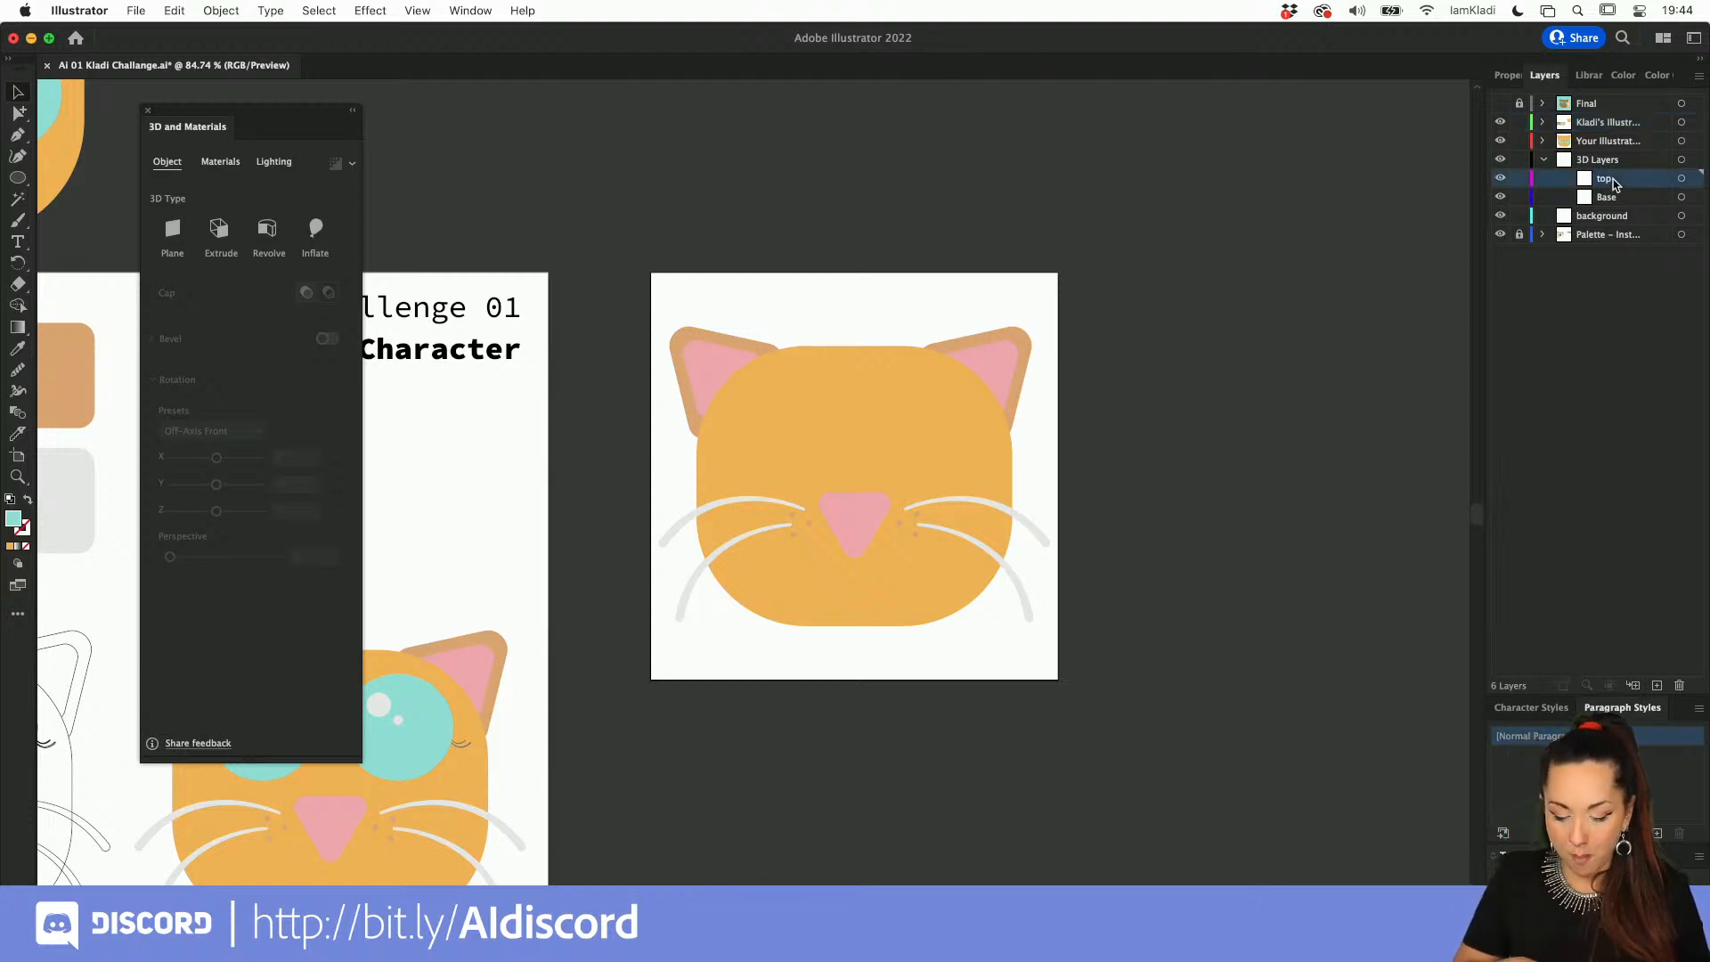
key("super+f")
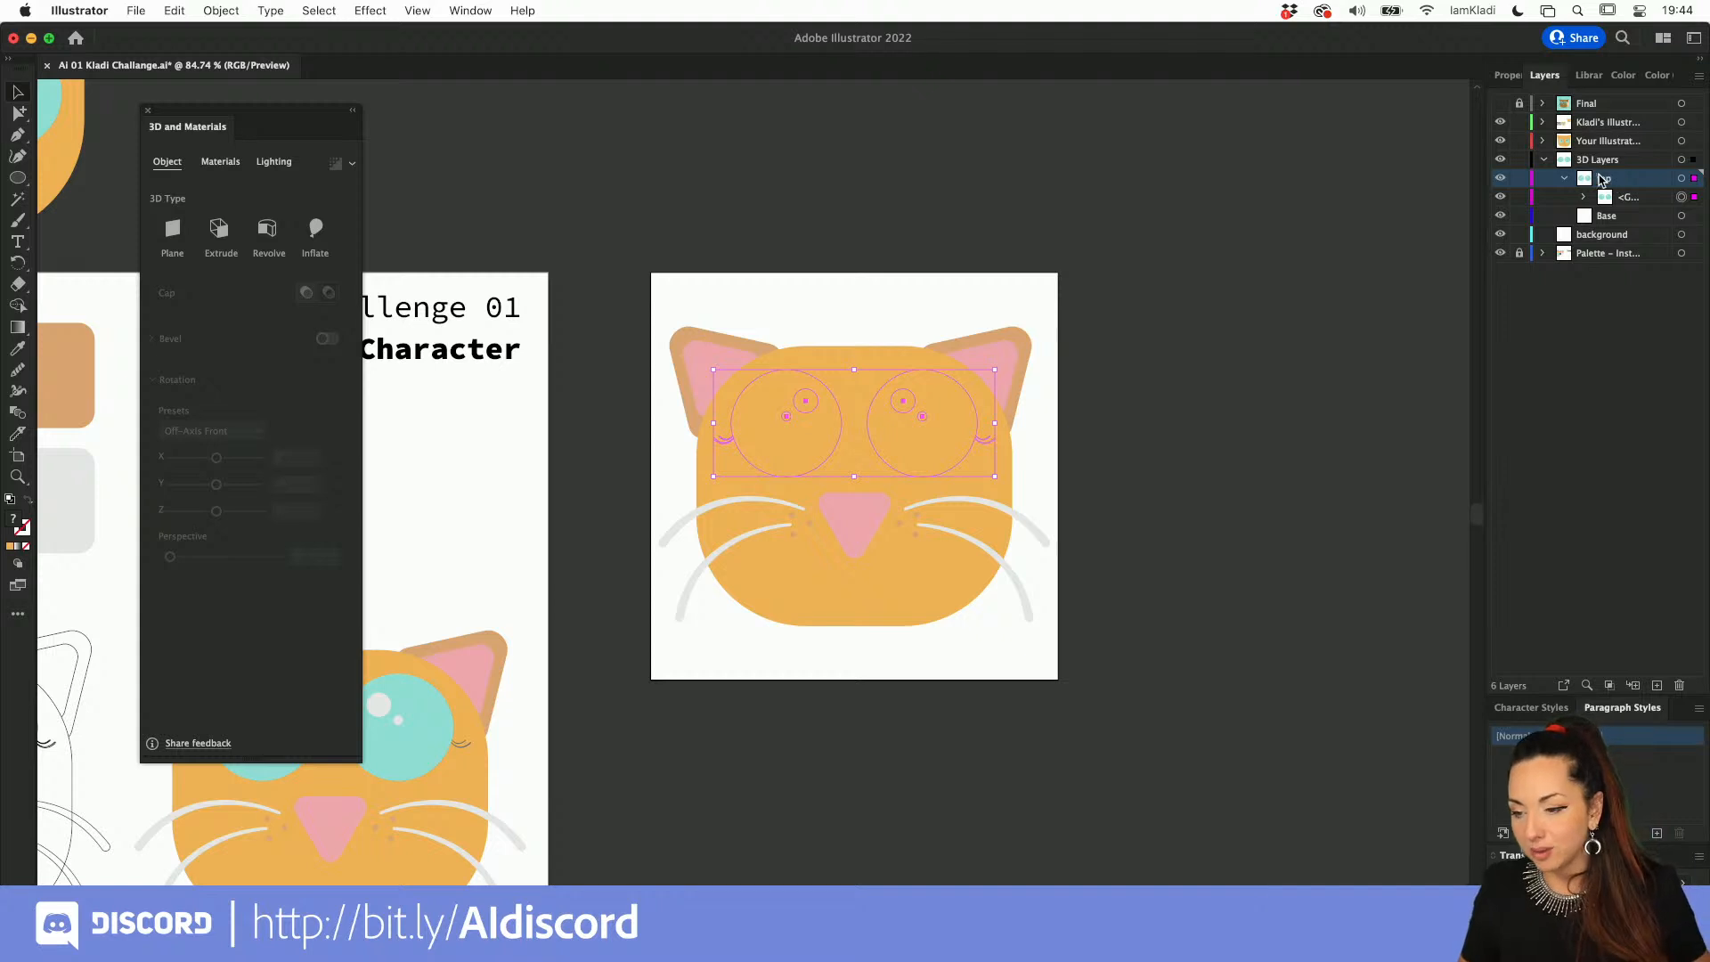
left_click(1519, 178)
Step: Move all remaining parts of the copied cat face in place onto the Base layer
left_click_drag(625, 294, 1071, 656)
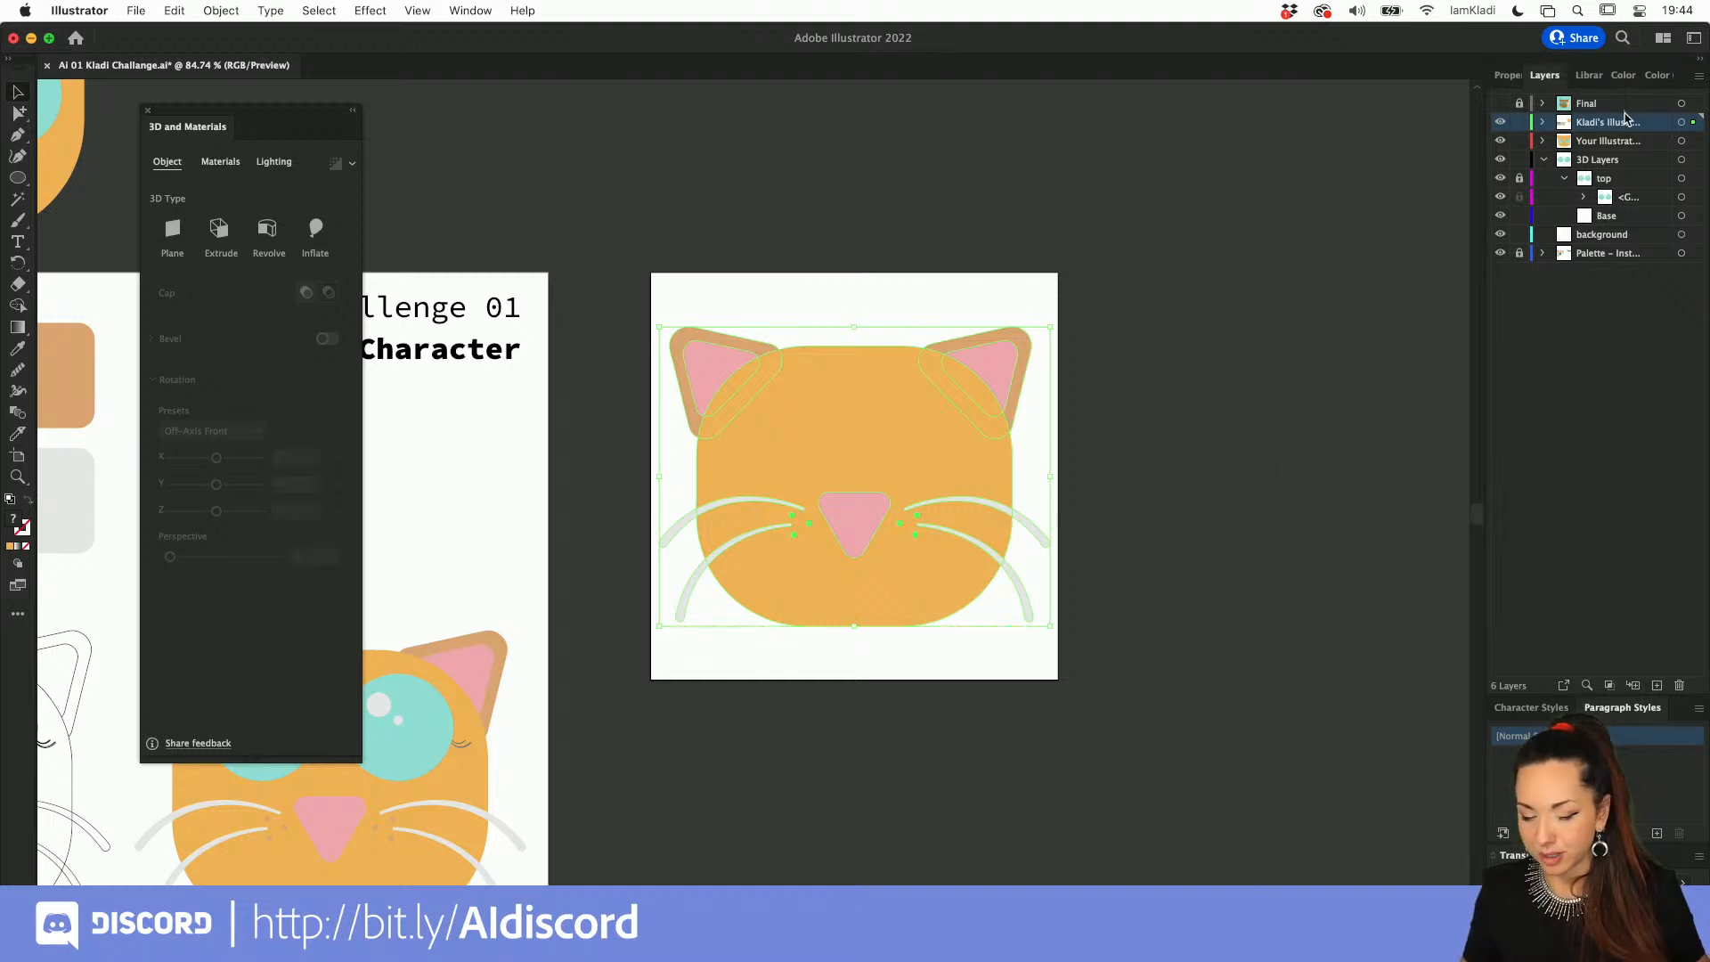
left_click(1607, 217)
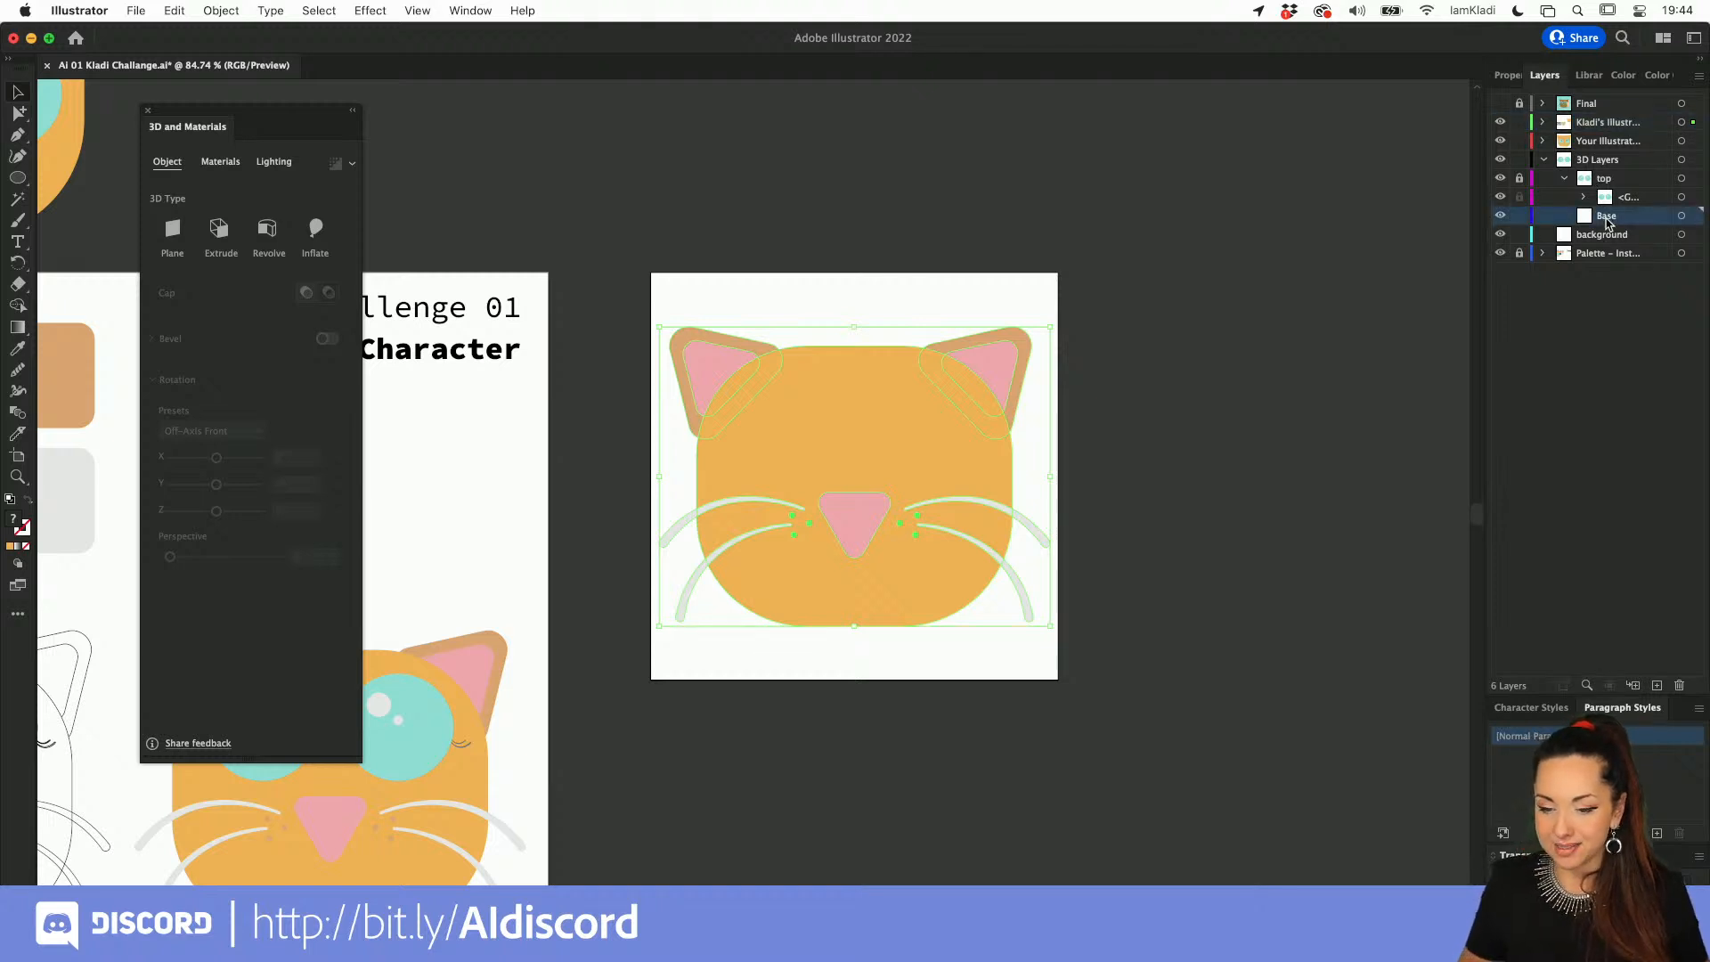
key("super+x")
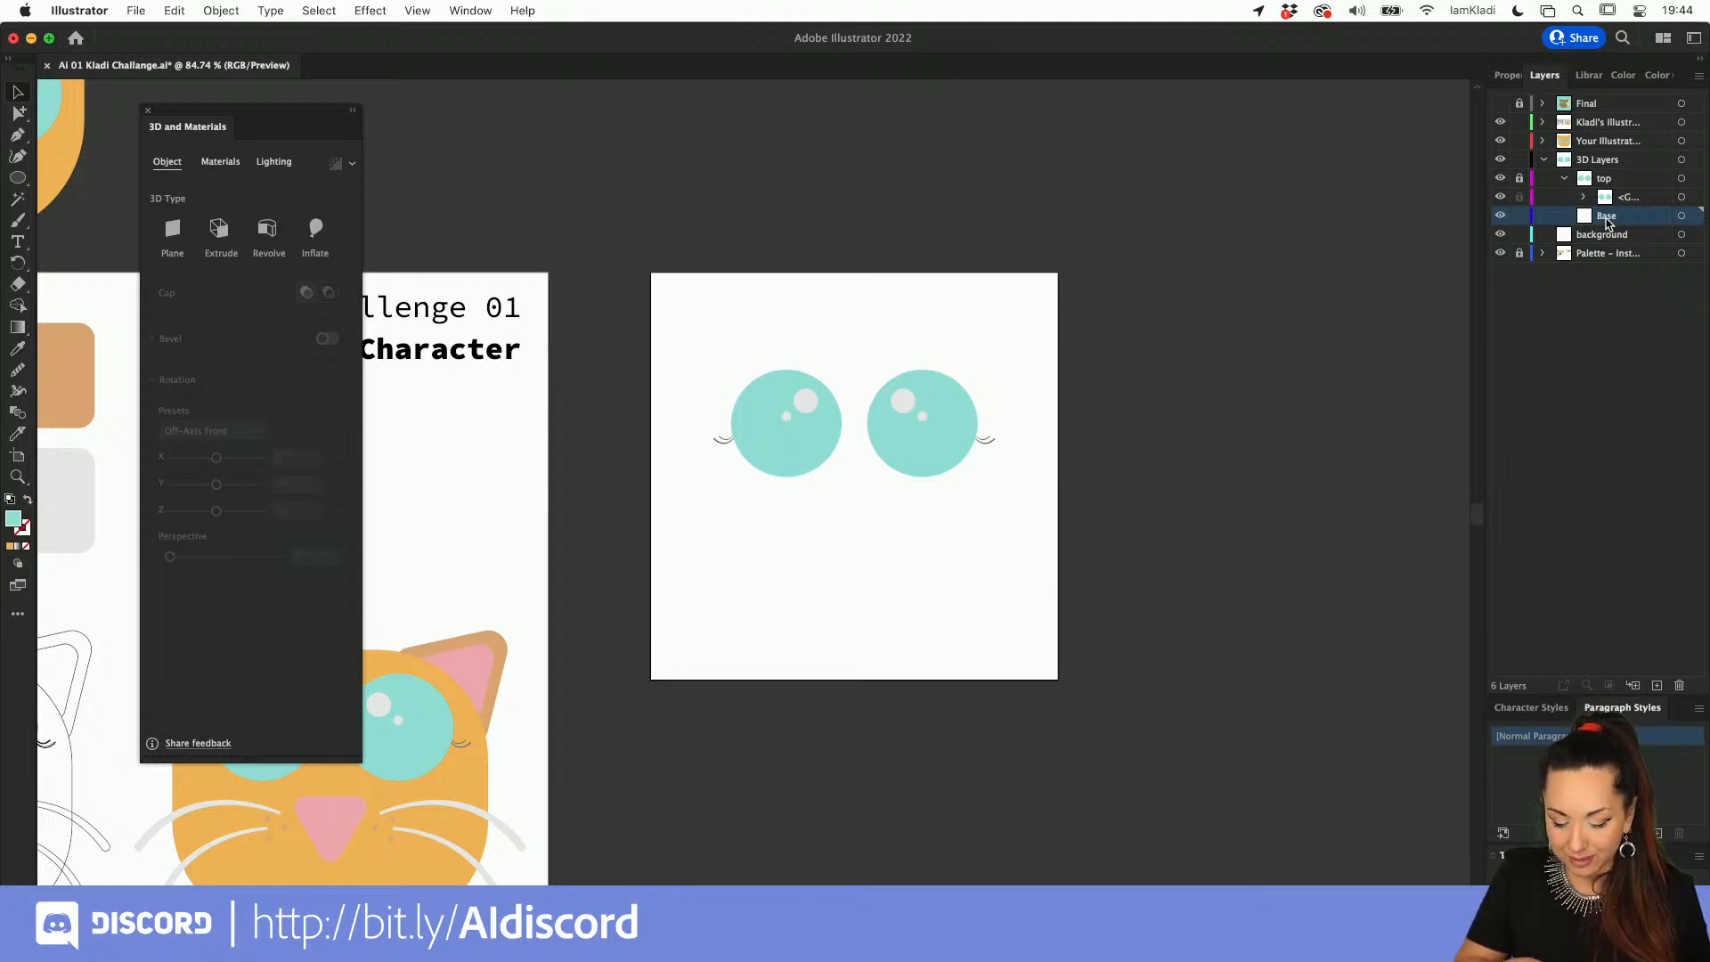
key("super+f")
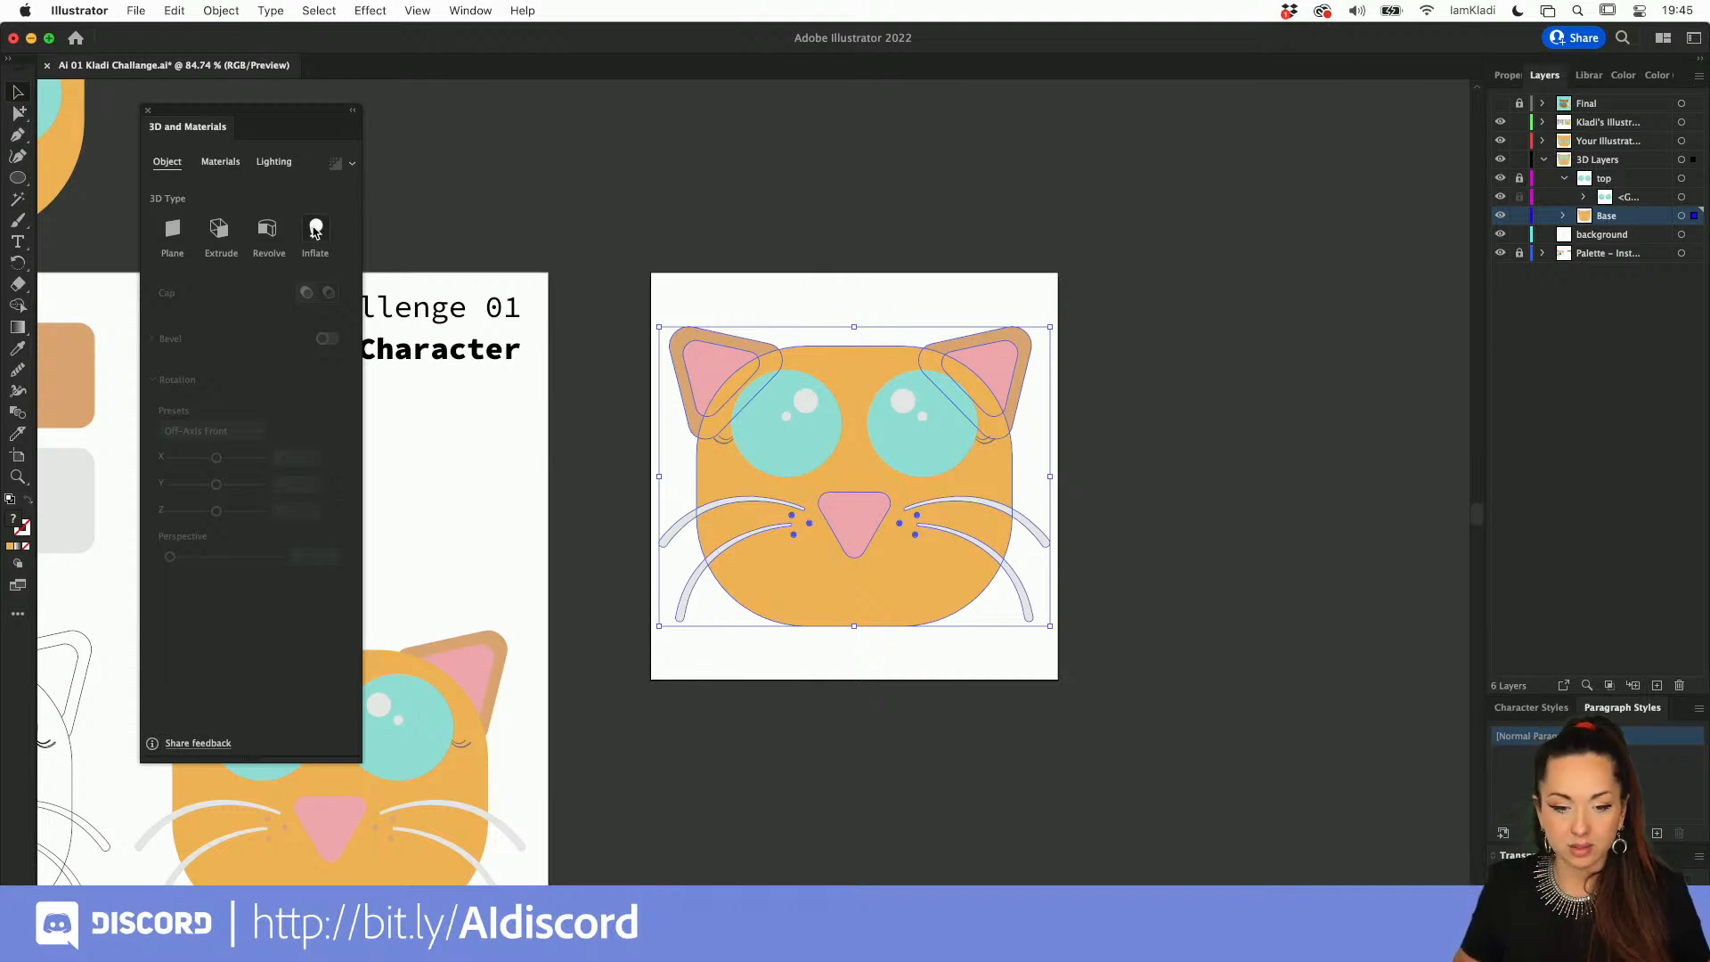
Step: Apply the Inflate 3D type to the parts on the Base layer, and lock Base and unlock the top layer
left_click(315, 233)
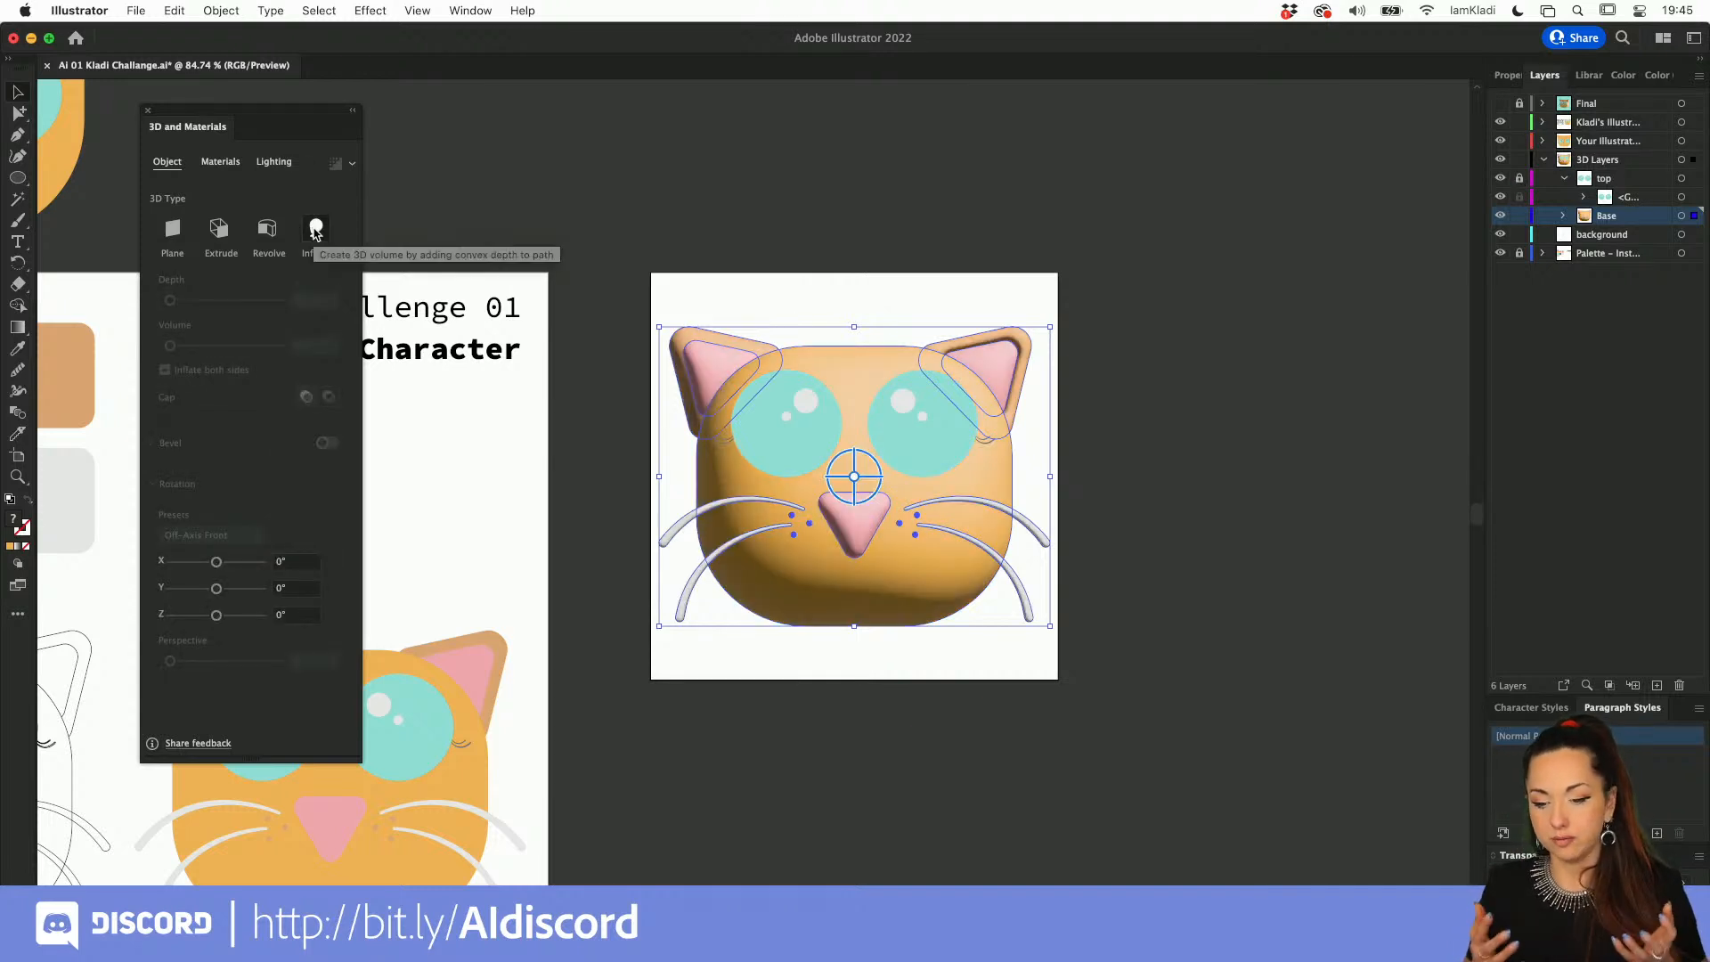
left_click(748, 238)
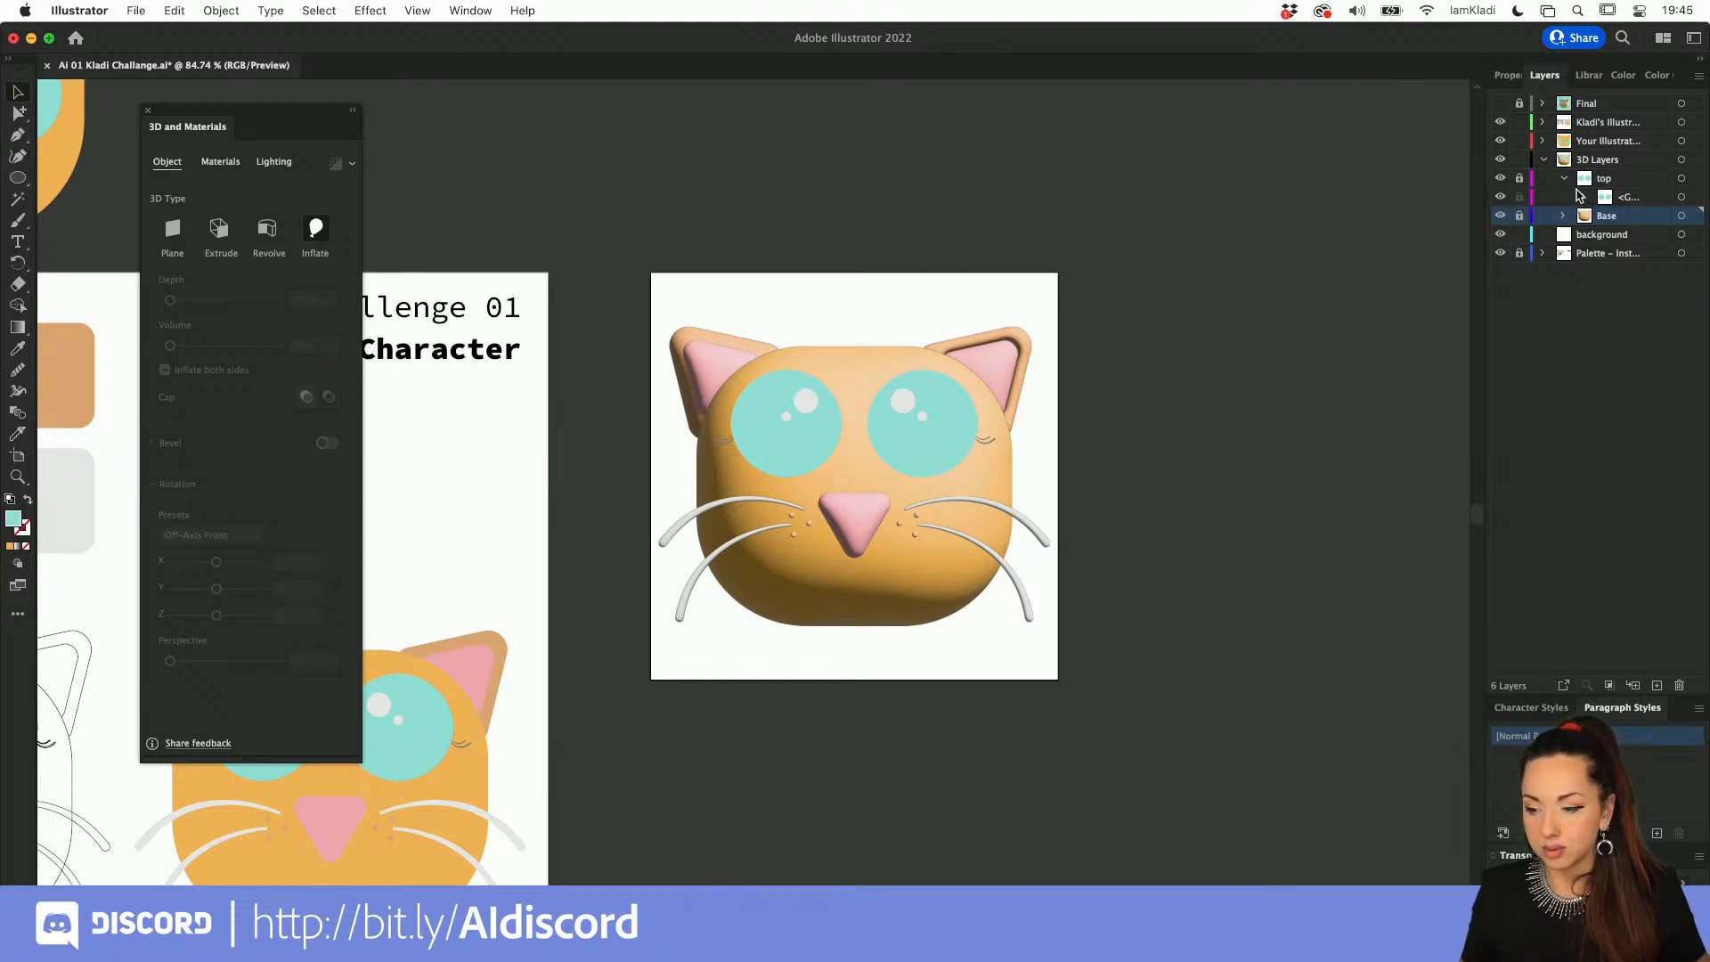
left_click(1520, 178)
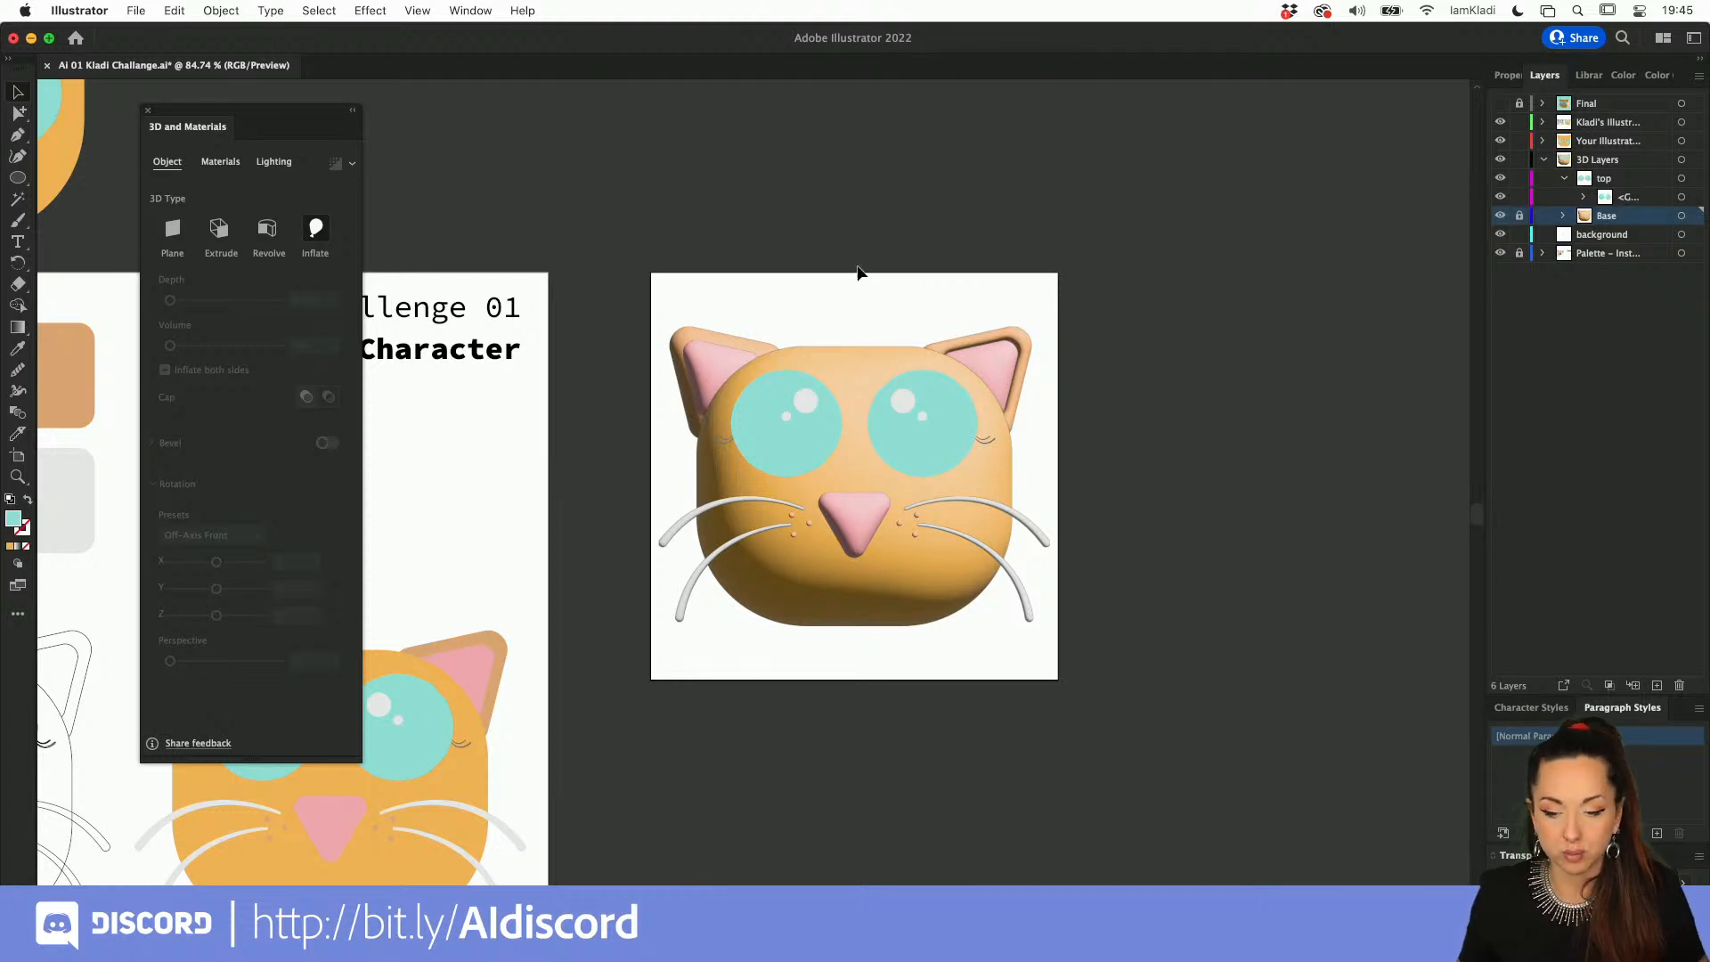
Step: Try the Inflate 3D type on the eyes, highlights and eyelashes as one group with a volume of 71% and altered depth, and undo it
left_click(956, 448)
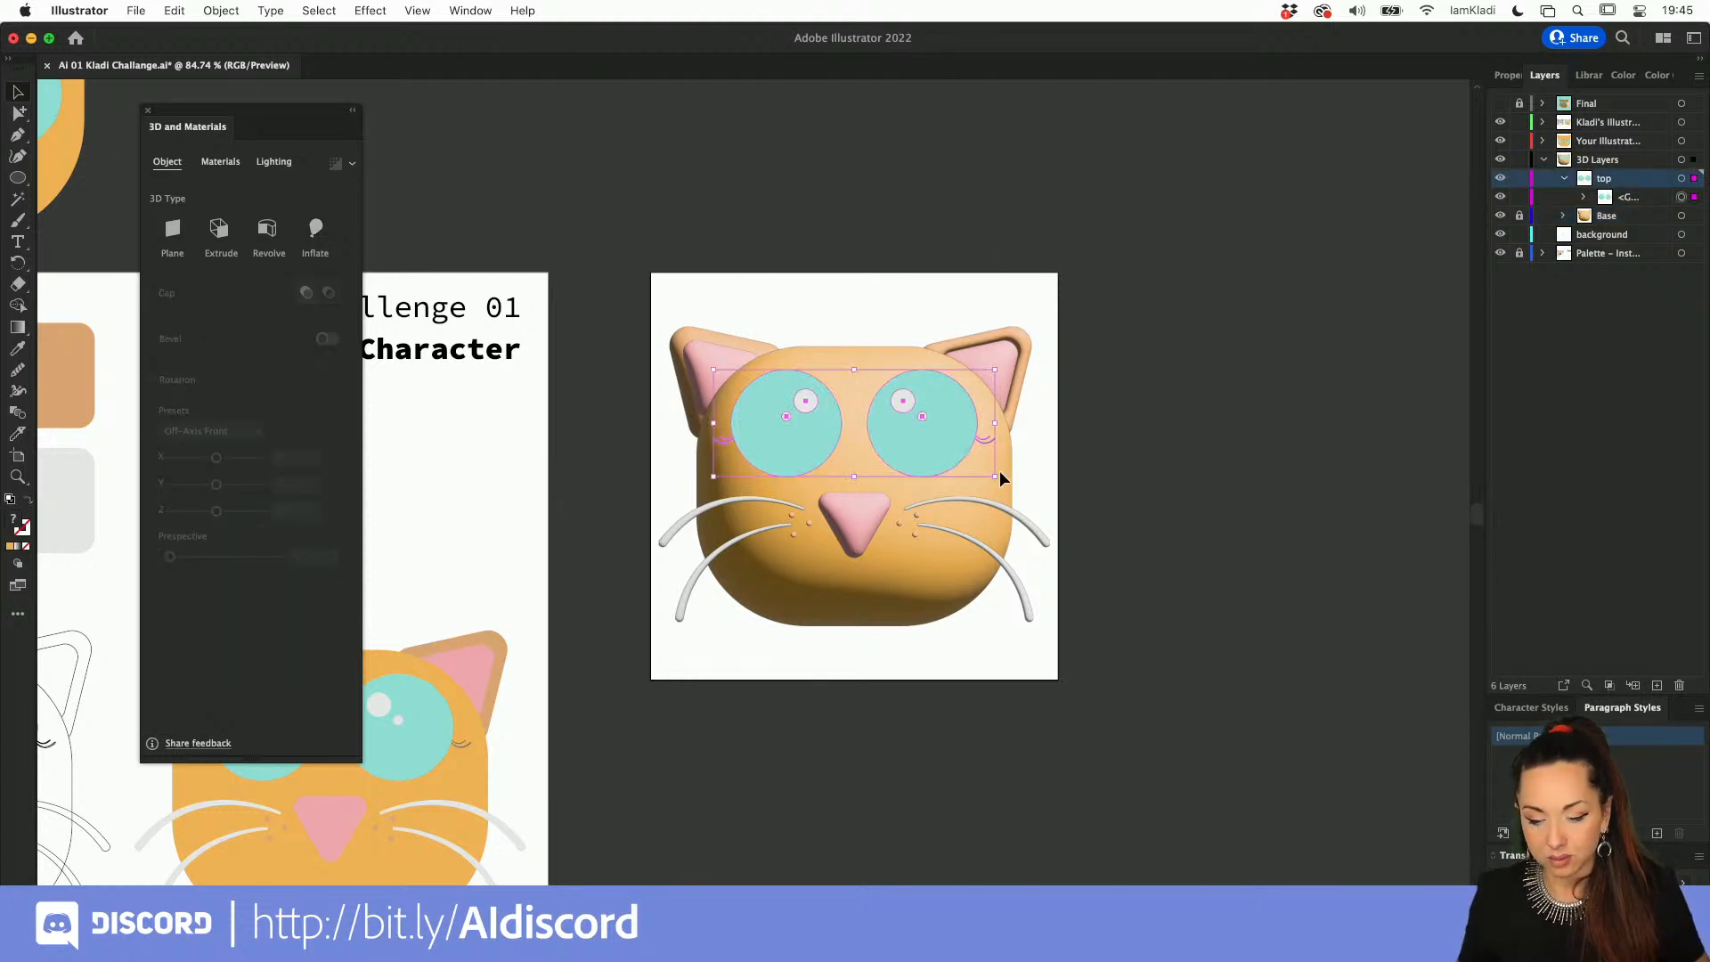
left_click(316, 234)
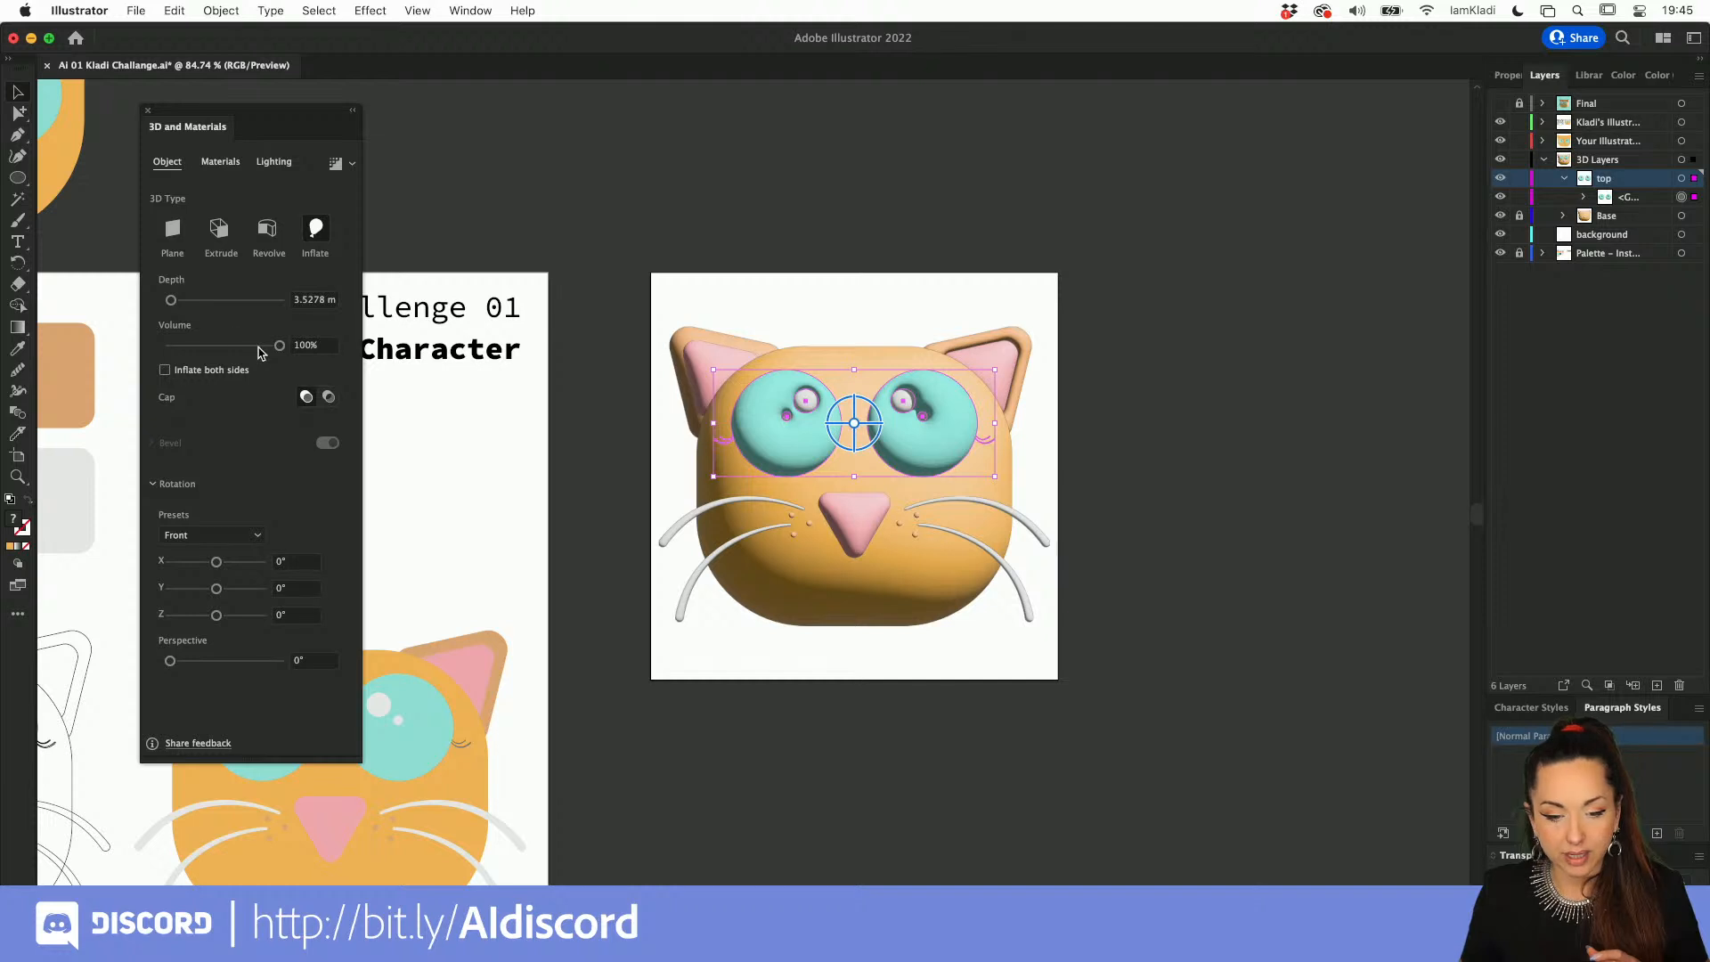
left_click_drag(259, 347, 249, 349)
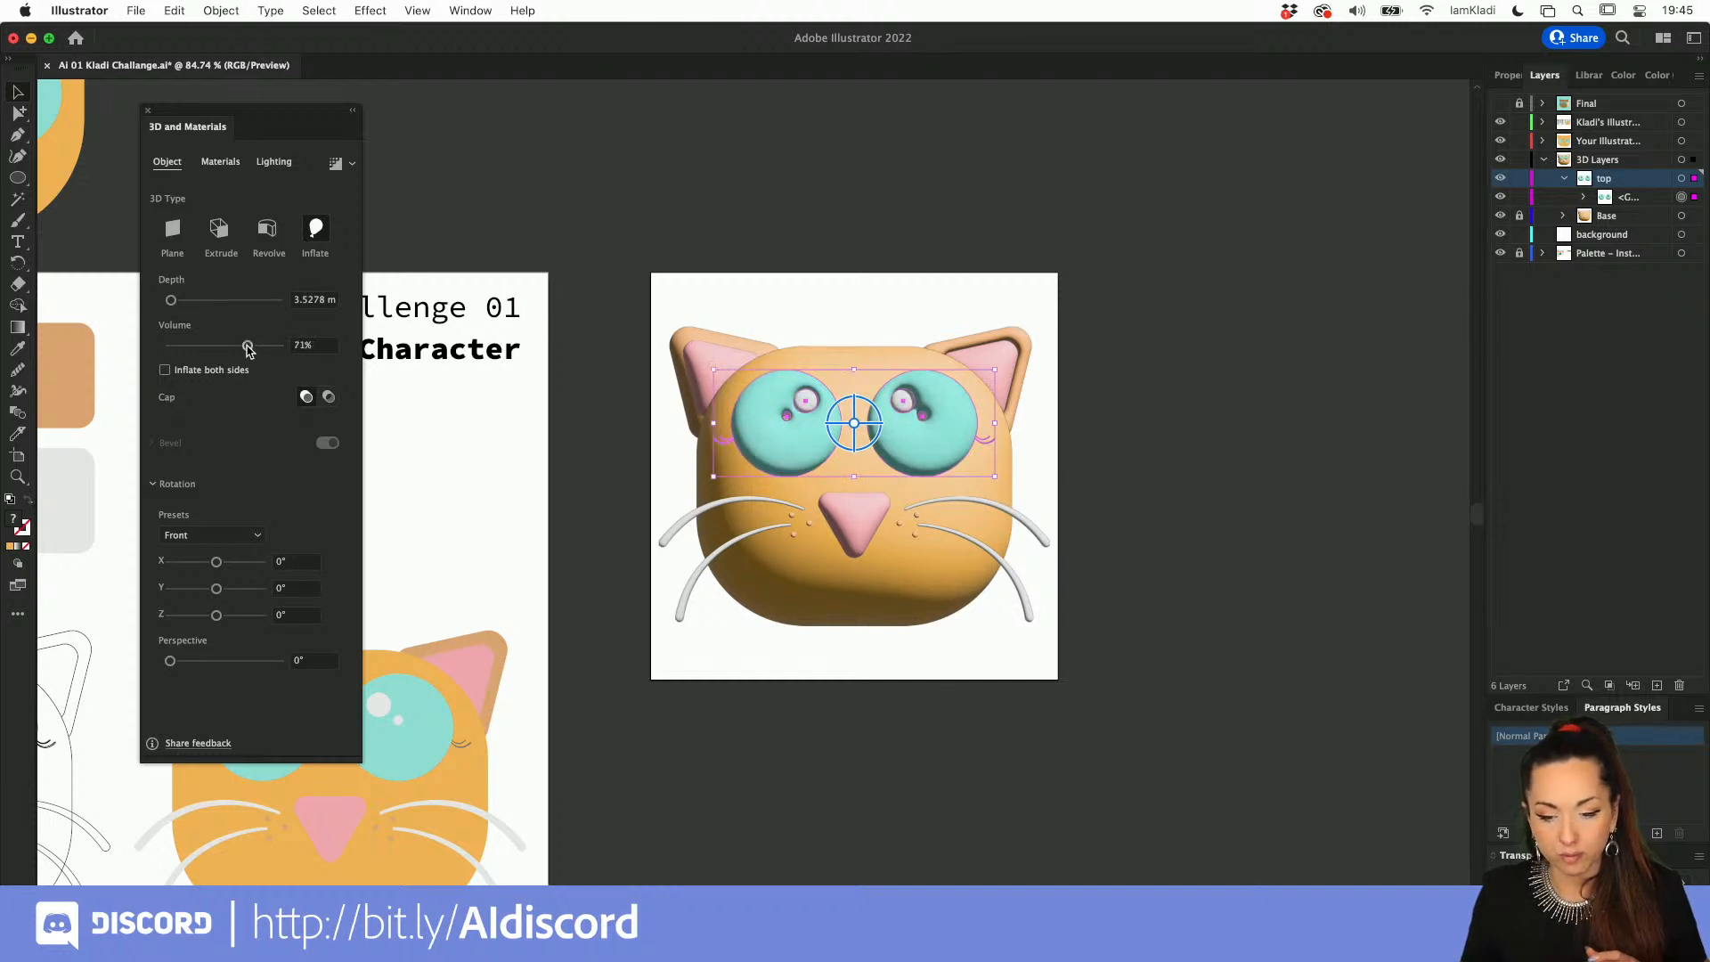
left_click(192, 301)
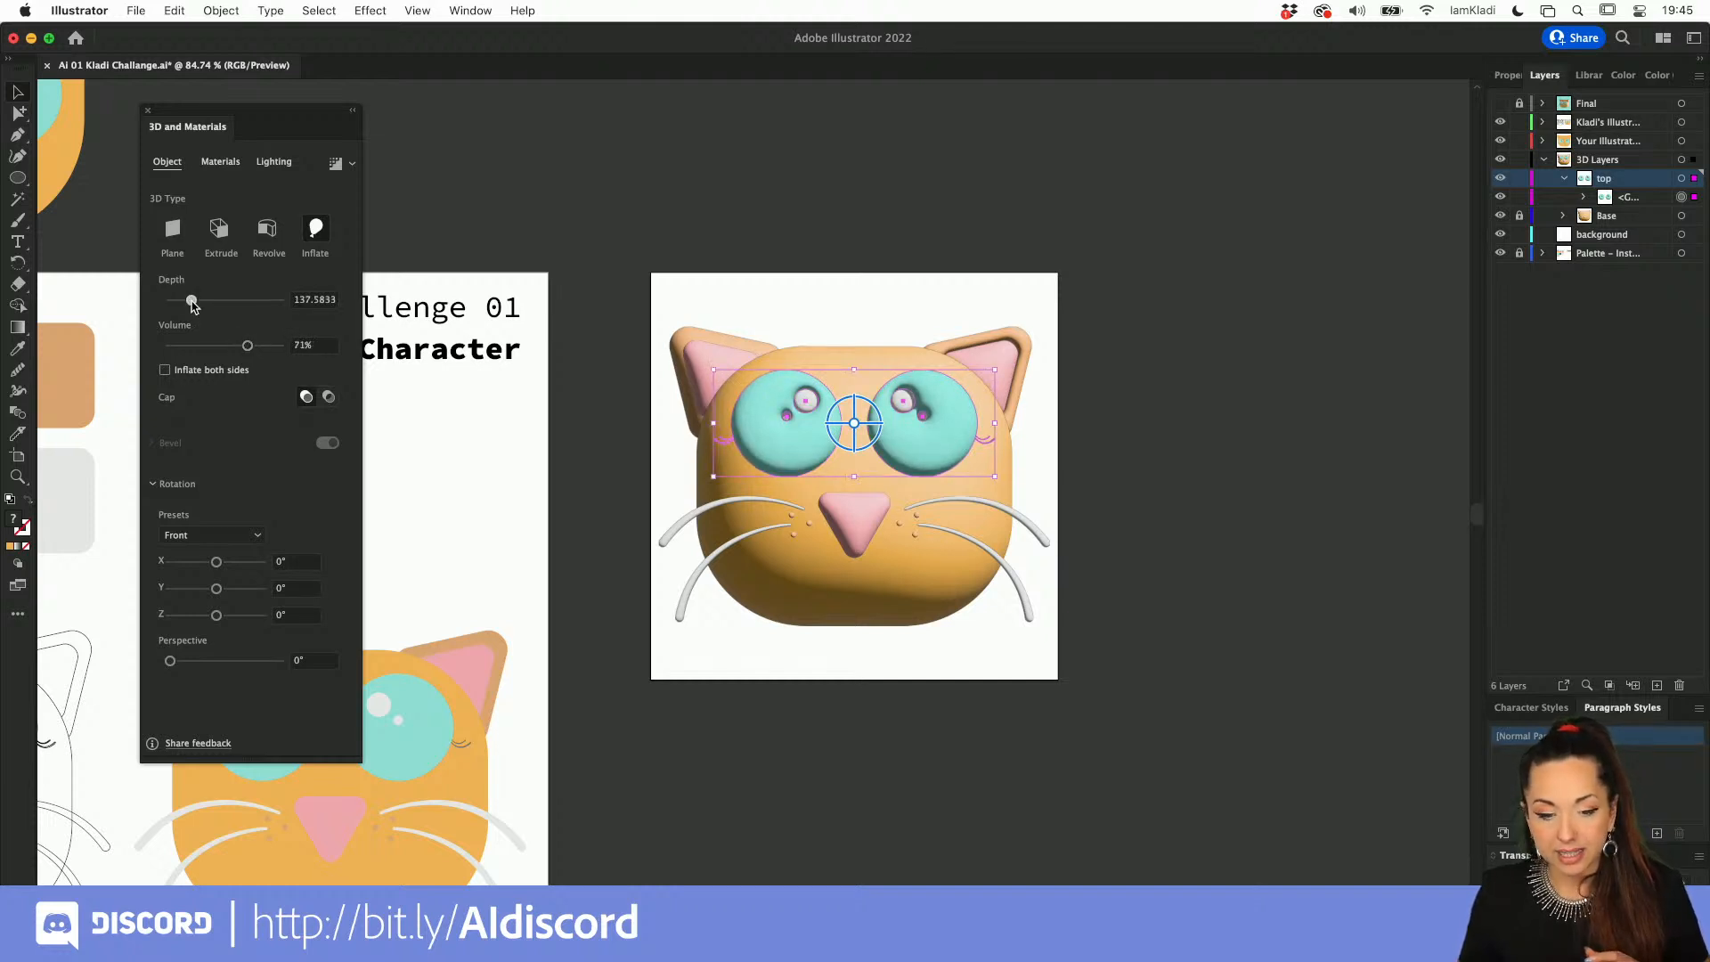
left_click_drag(191, 301, 183, 301)
left_click(194, 346)
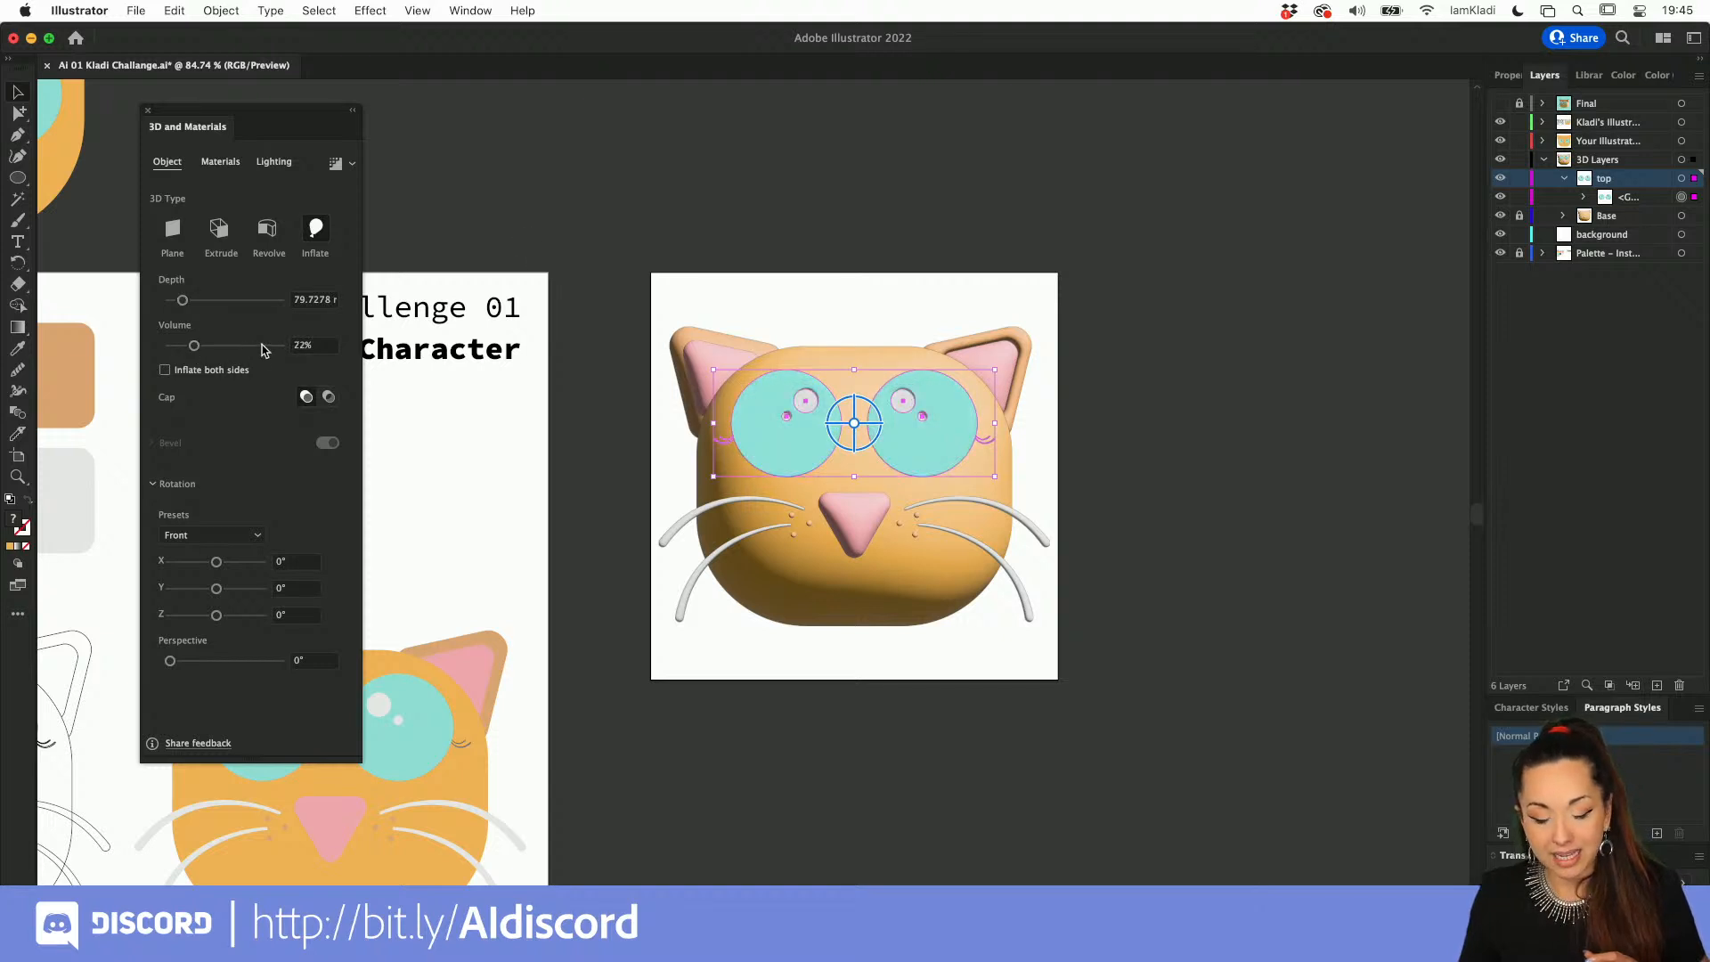
left_click(774, 344)
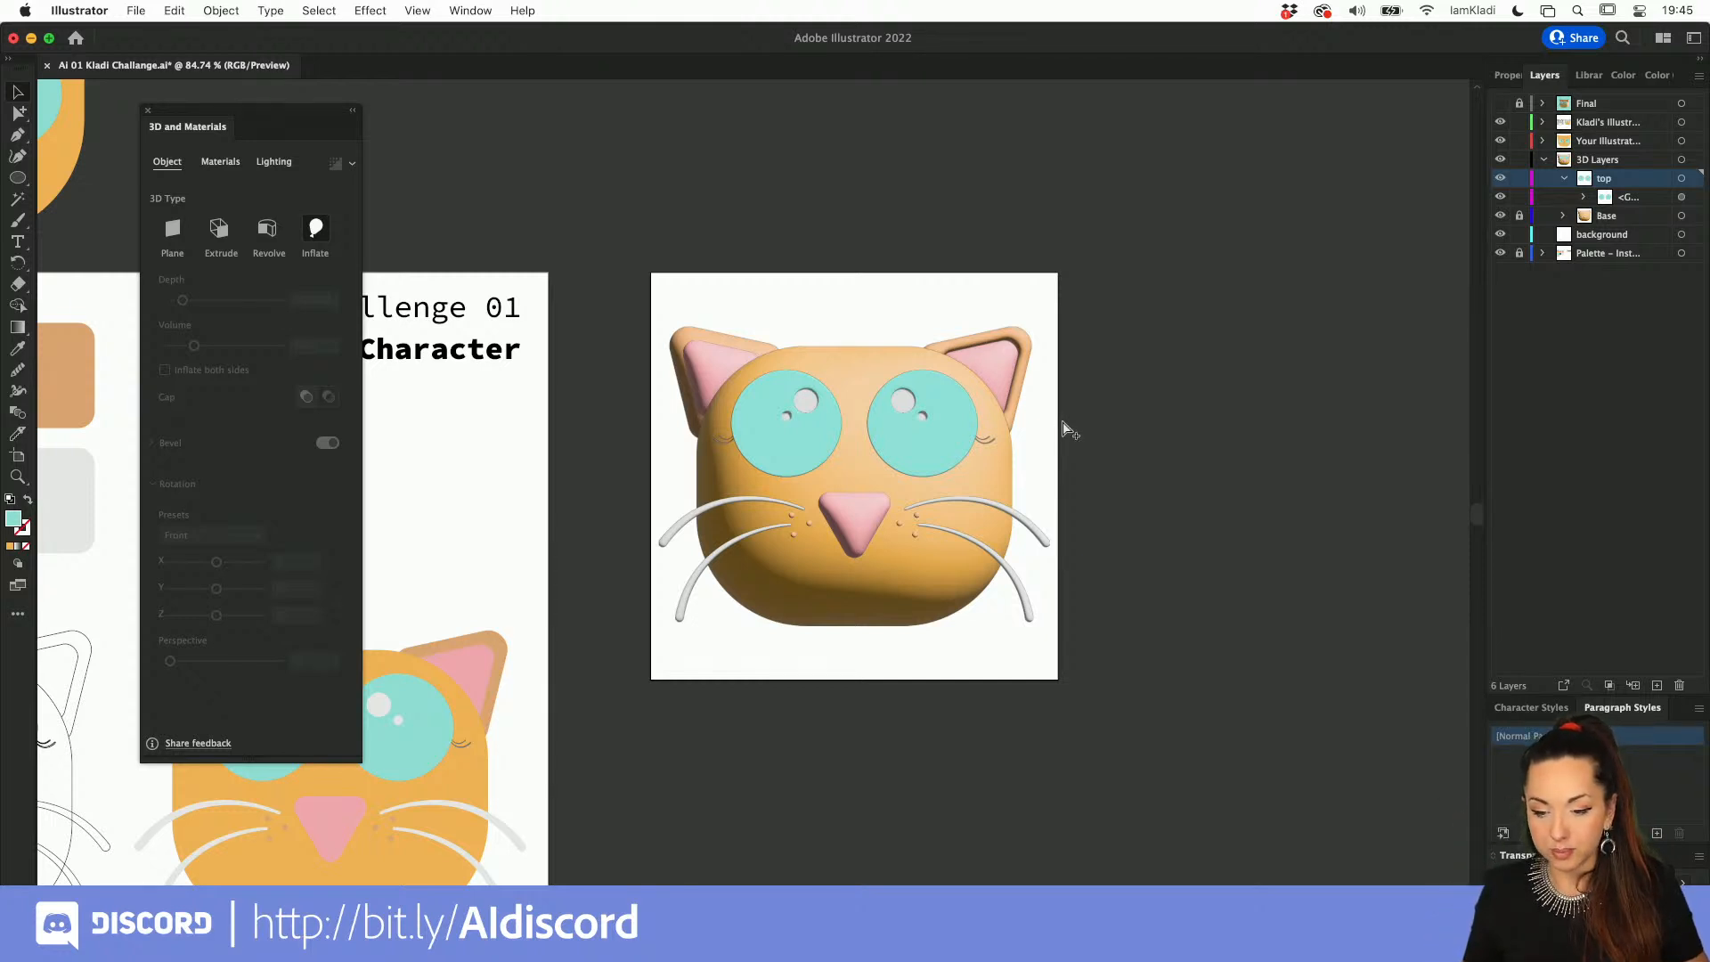
key("super+z")
key("super+z")
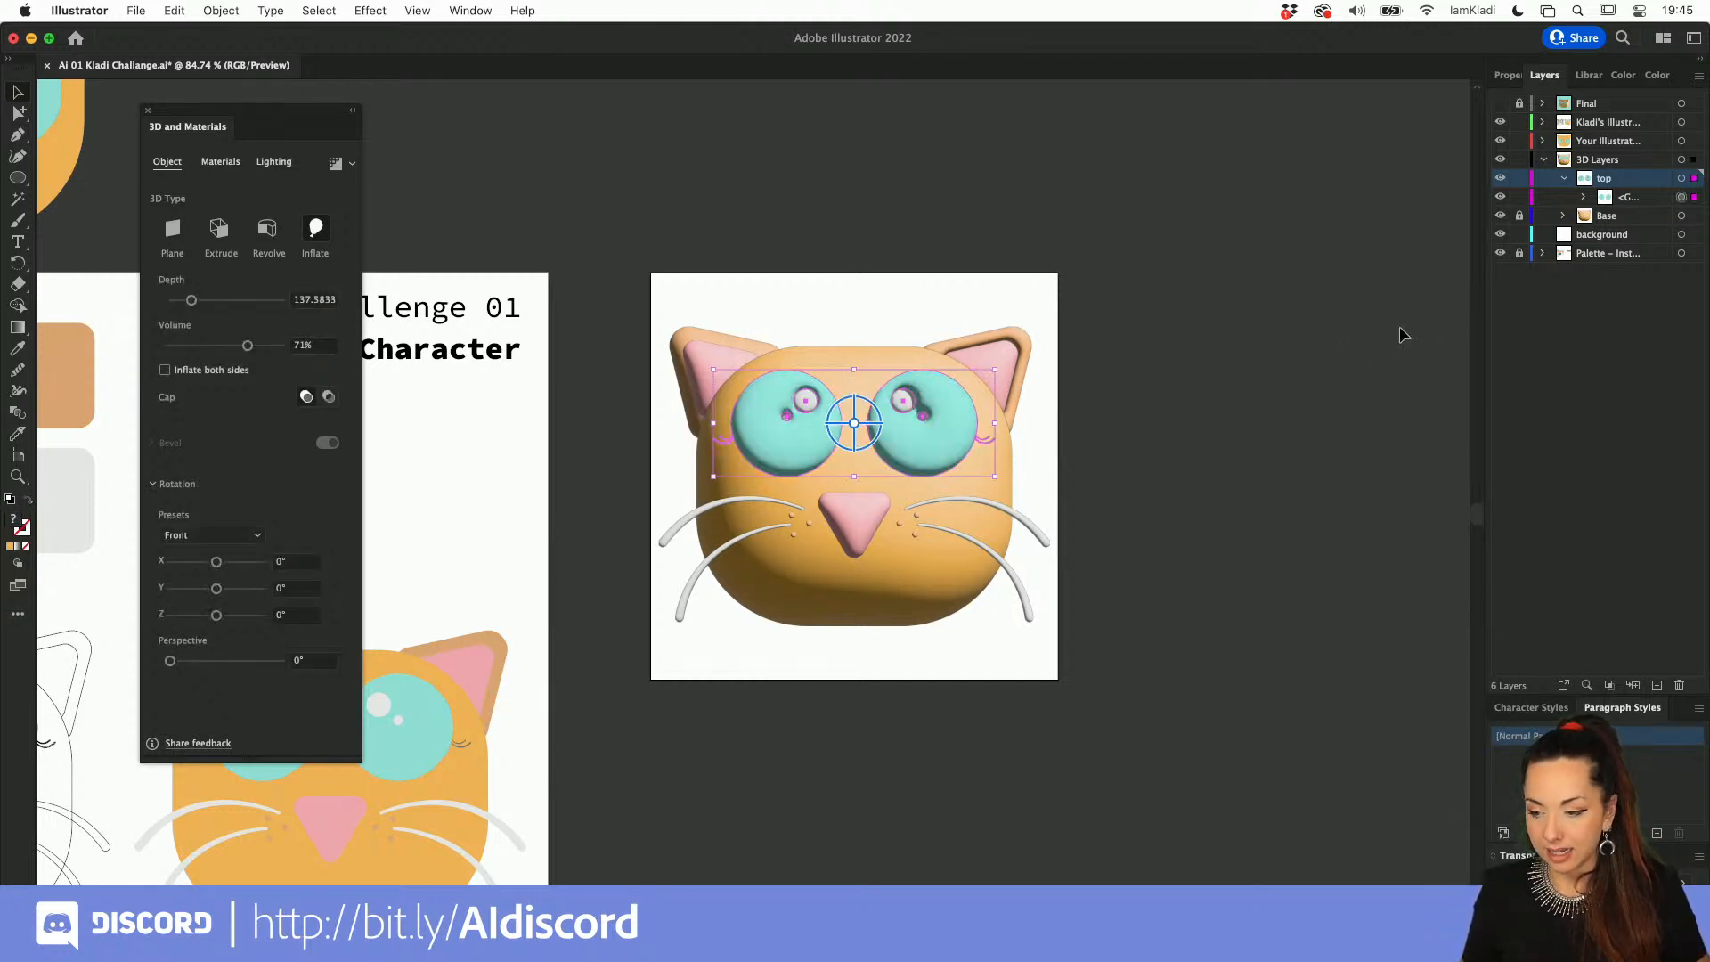
left_click(1399, 328)
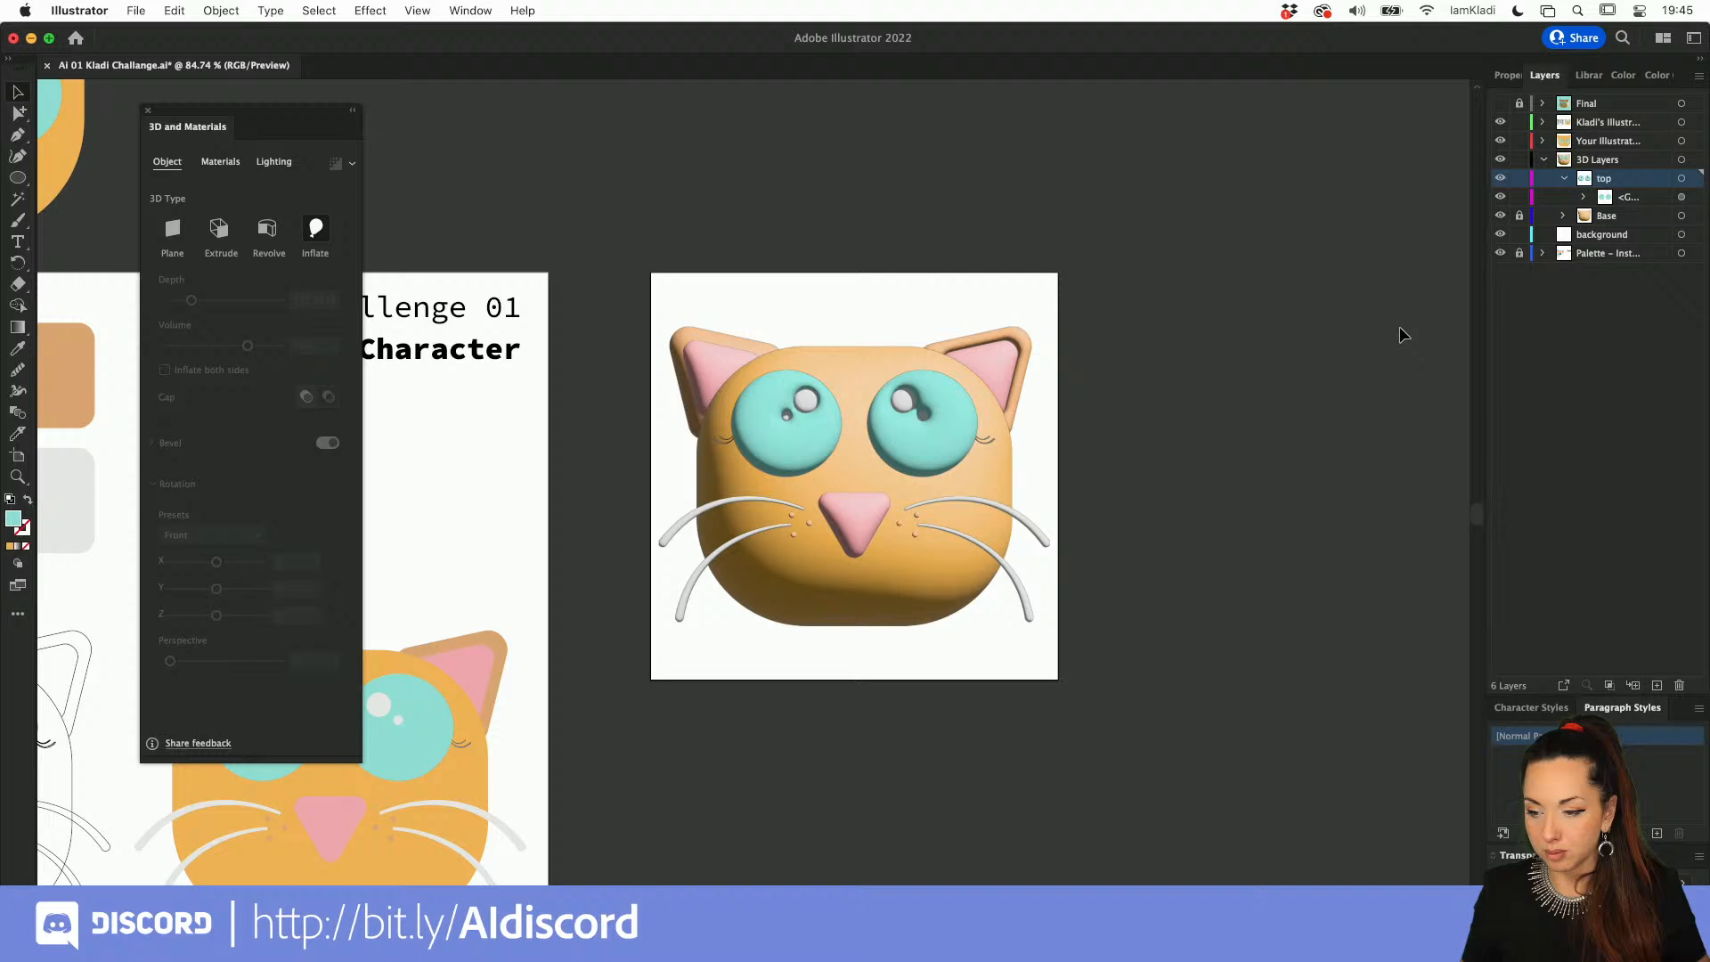
left_click(854, 429)
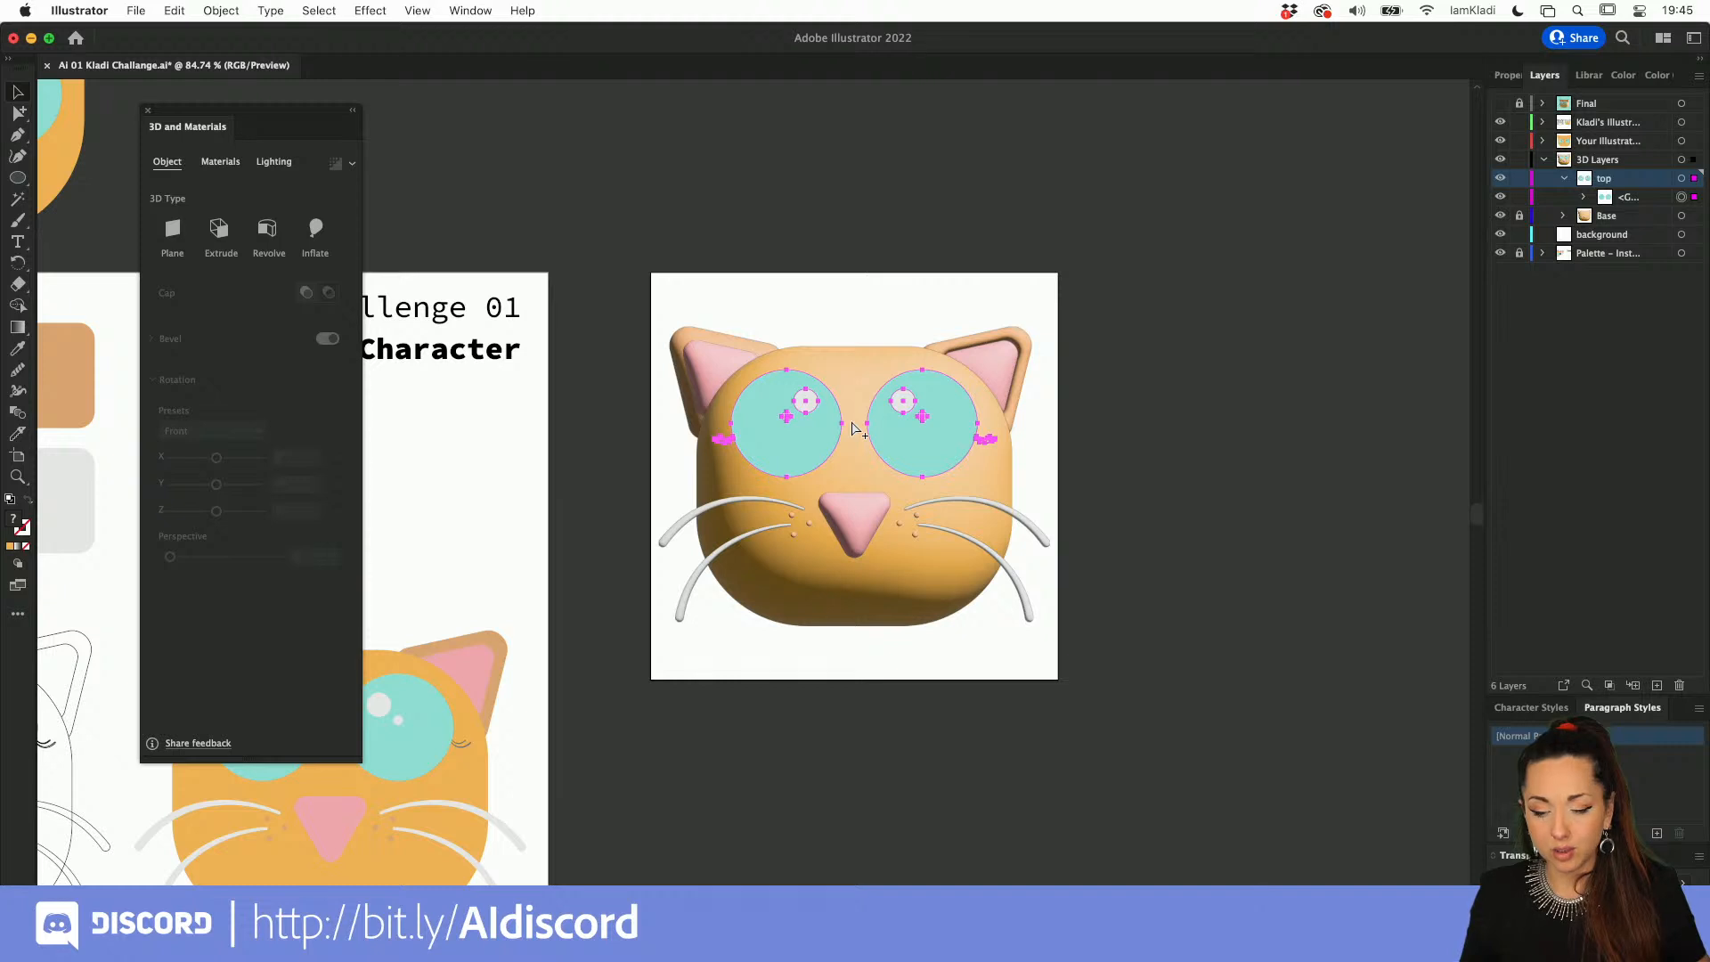
Step: Ungroup the eye parts and move the white highlights out above the artboard
left_click(853, 430)
left_click(1183, 440)
left_click(913, 400)
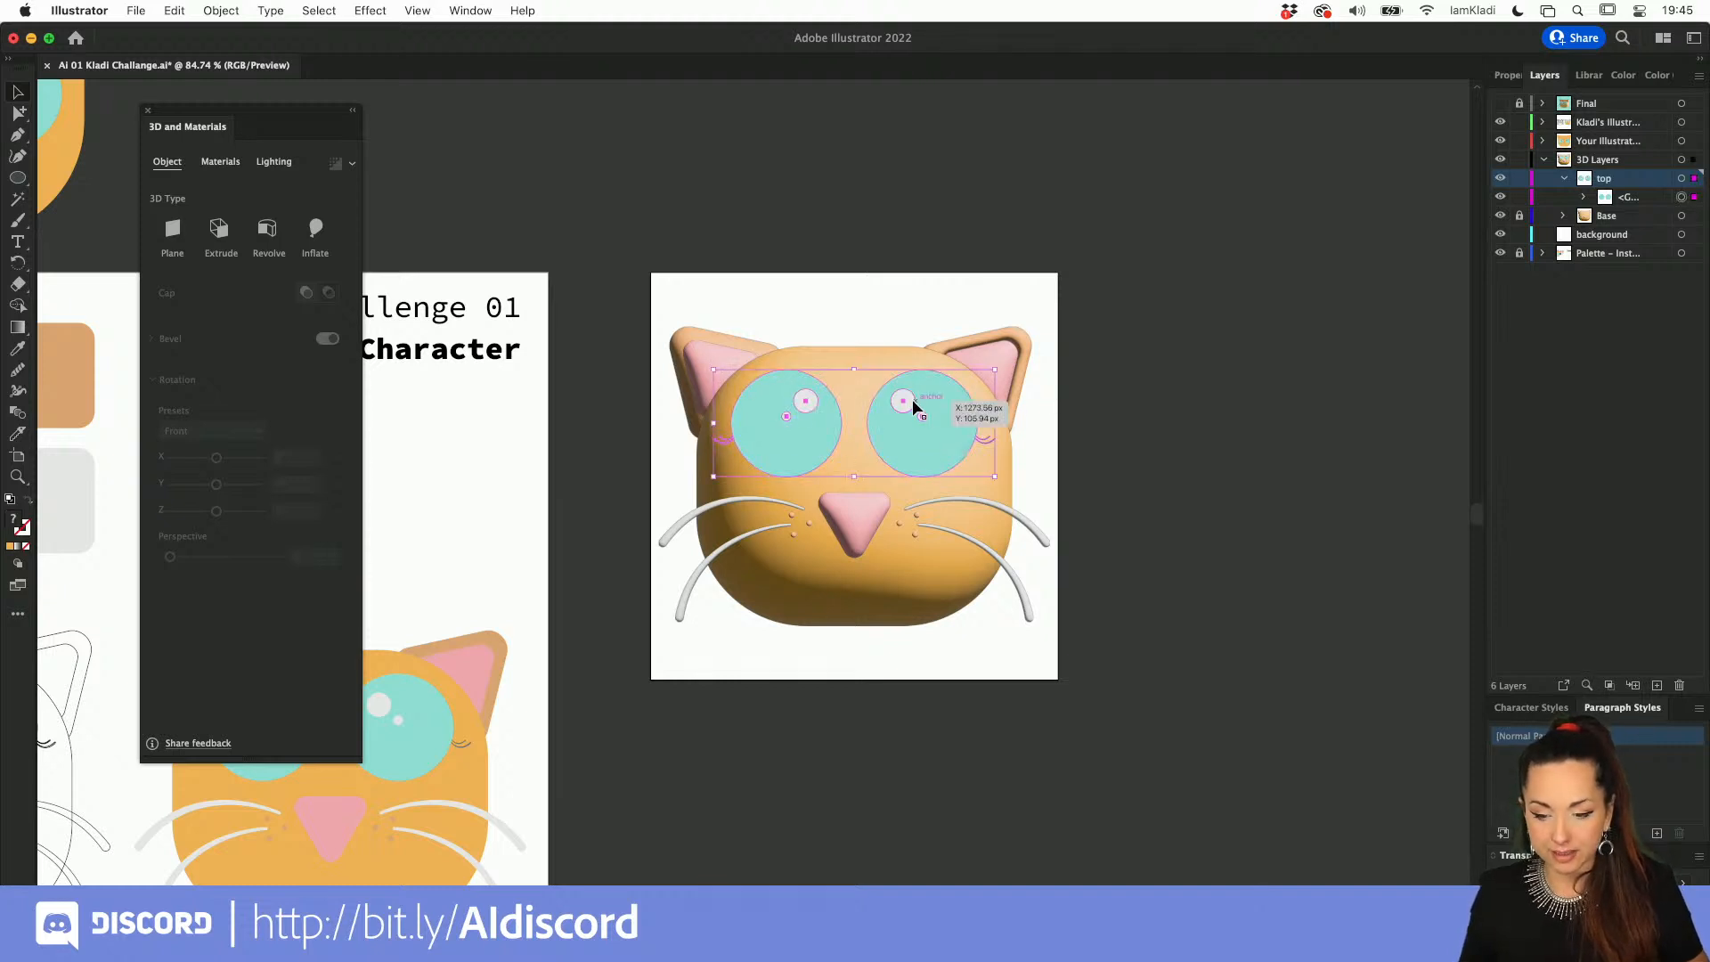
key("super+shift+g")
left_click(970, 248)
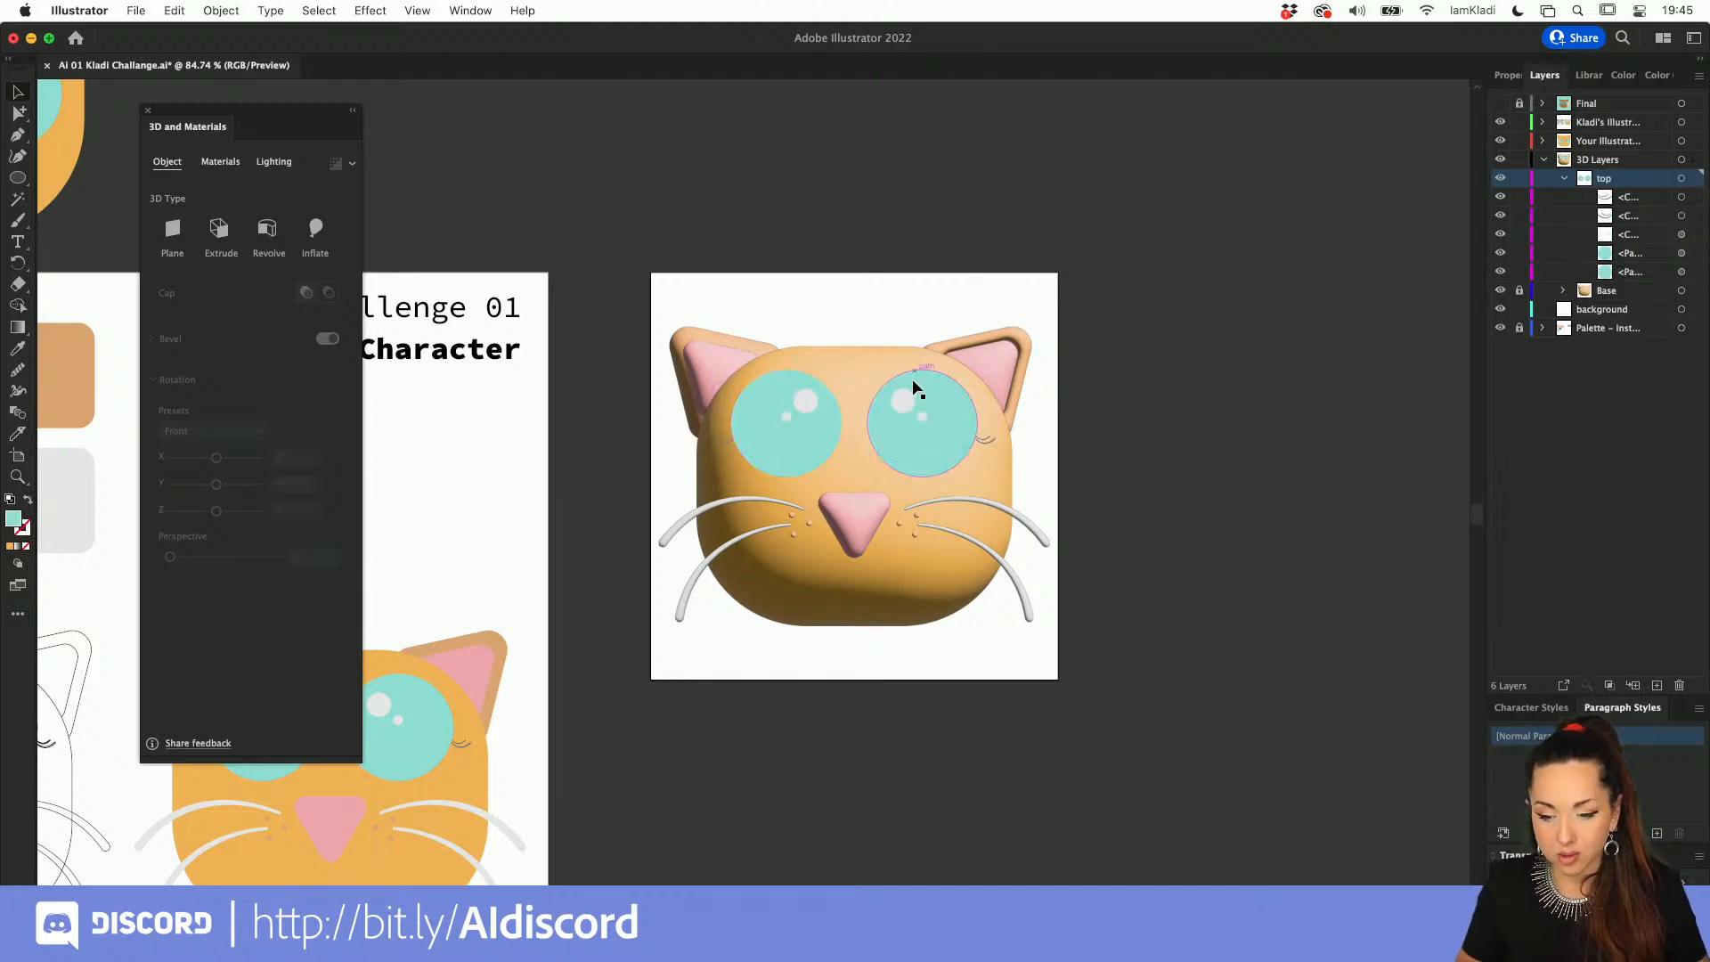
left_click(919, 414)
left_click_drag(909, 401, 908, 201)
left_click(988, 246)
Step: Group the turquoise eyes with the eyelashes and apply the Inflate 3D type to that group
left_click(953, 427)
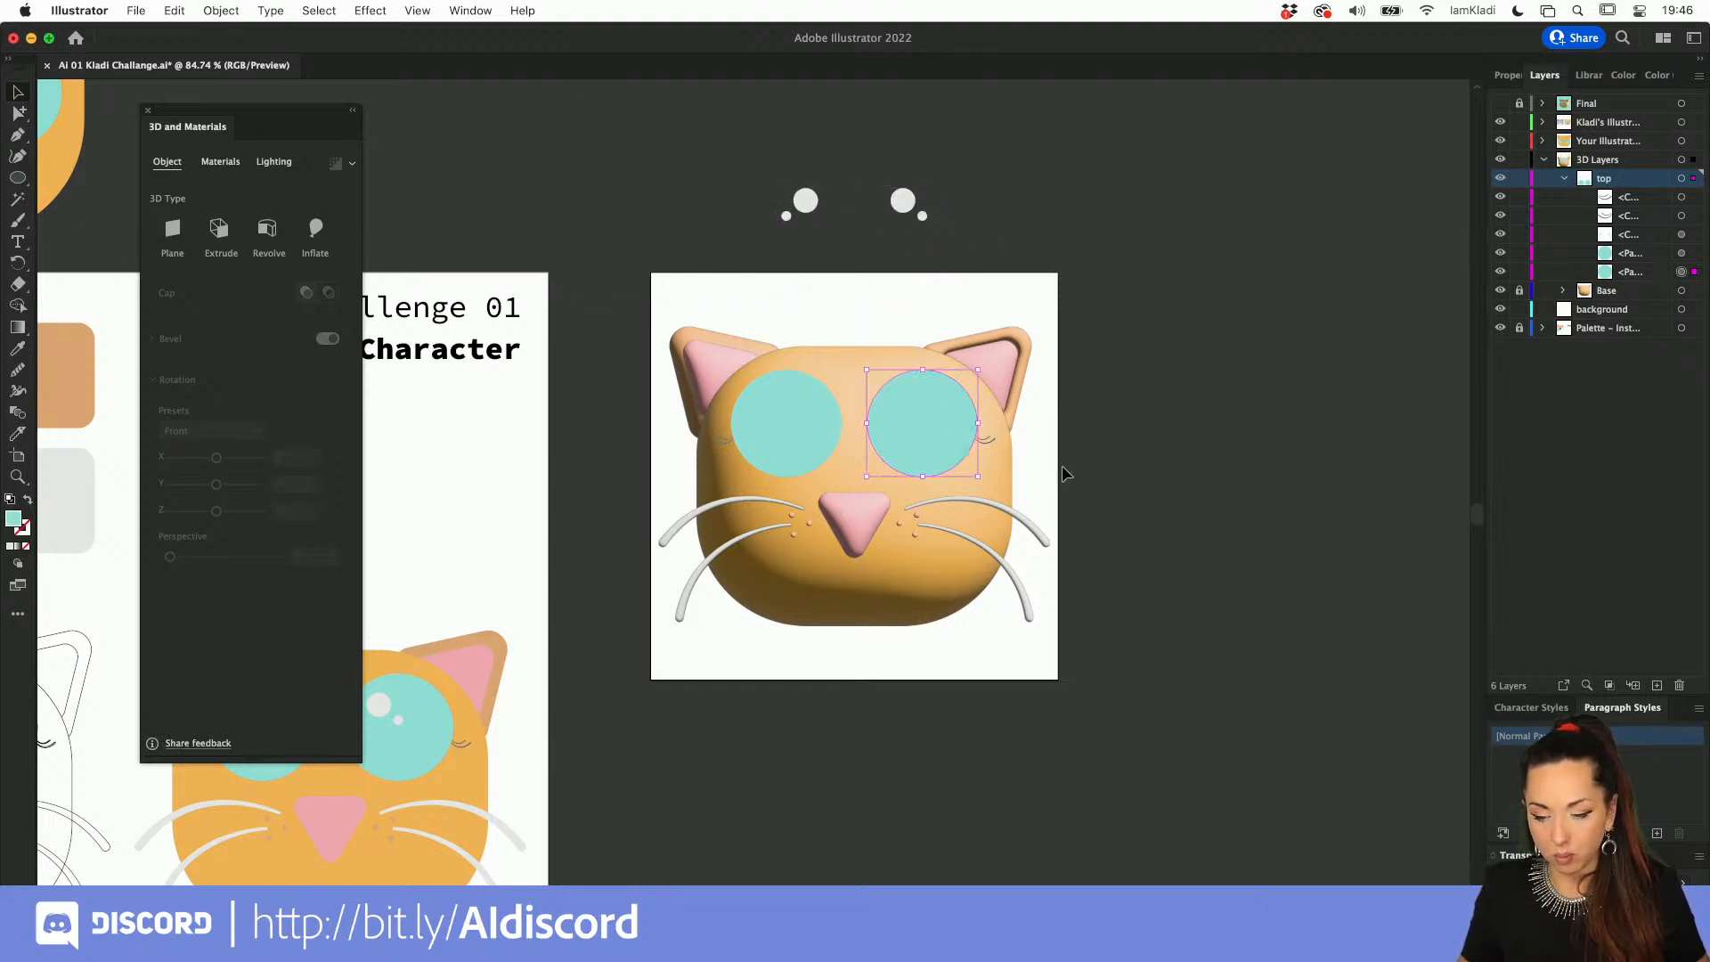
left_click_drag(651, 365, 649, 362)
key("super+g")
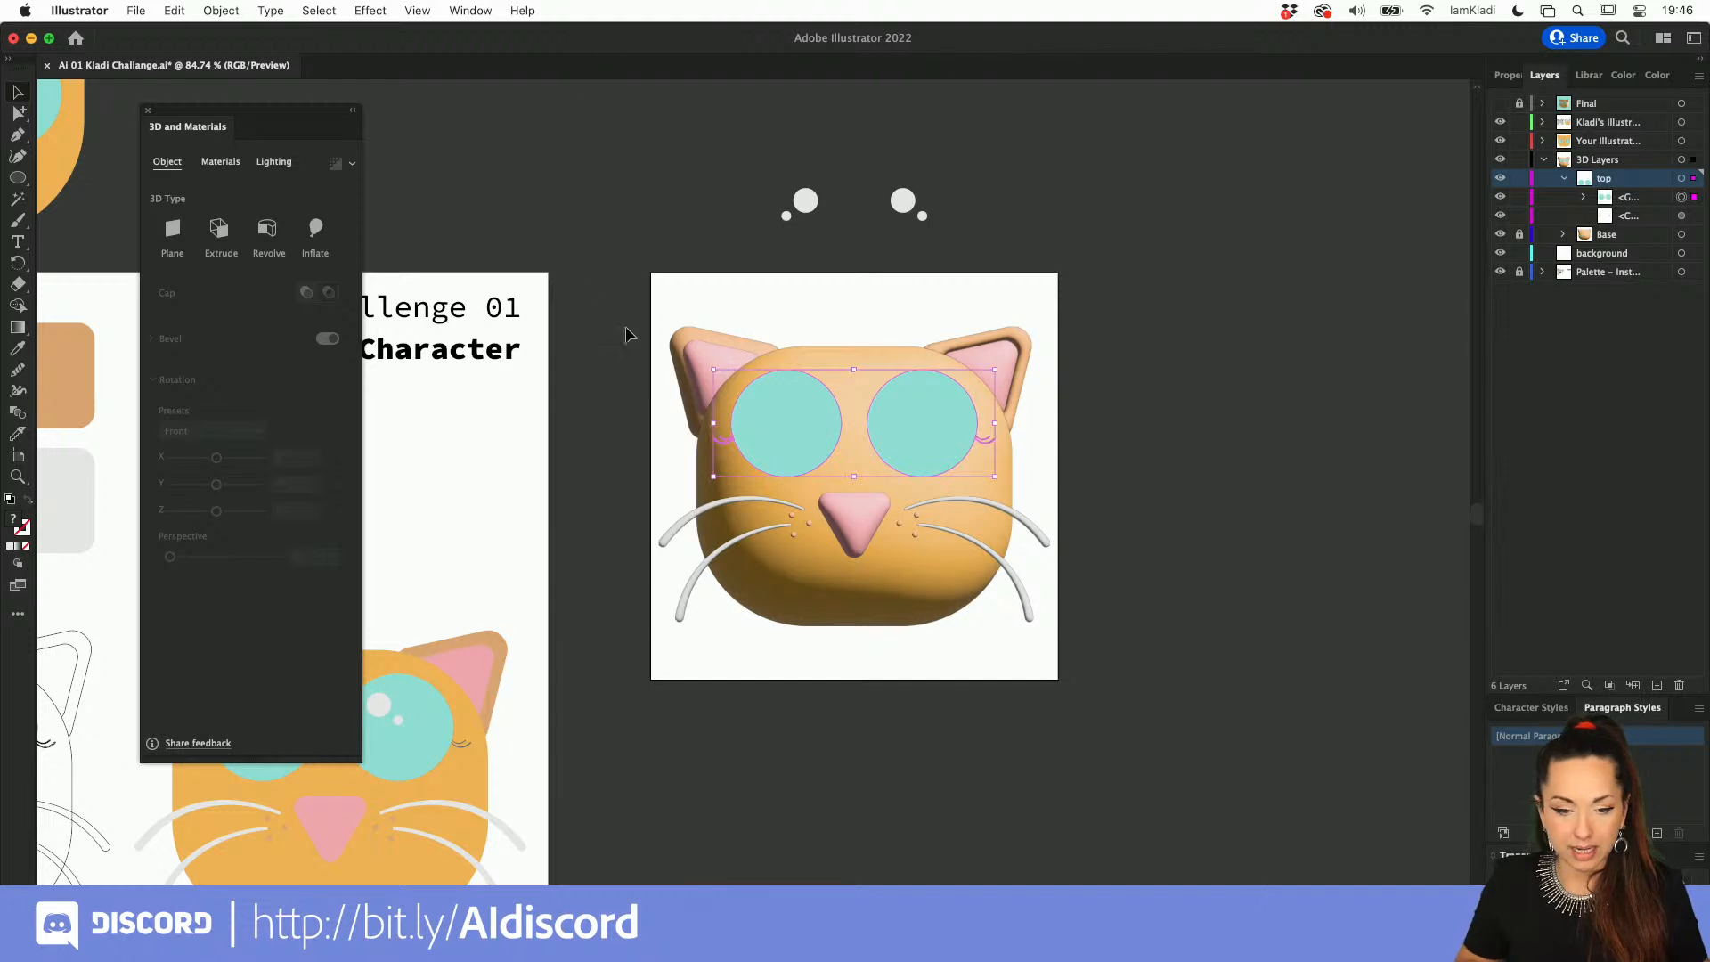
left_click(316, 233)
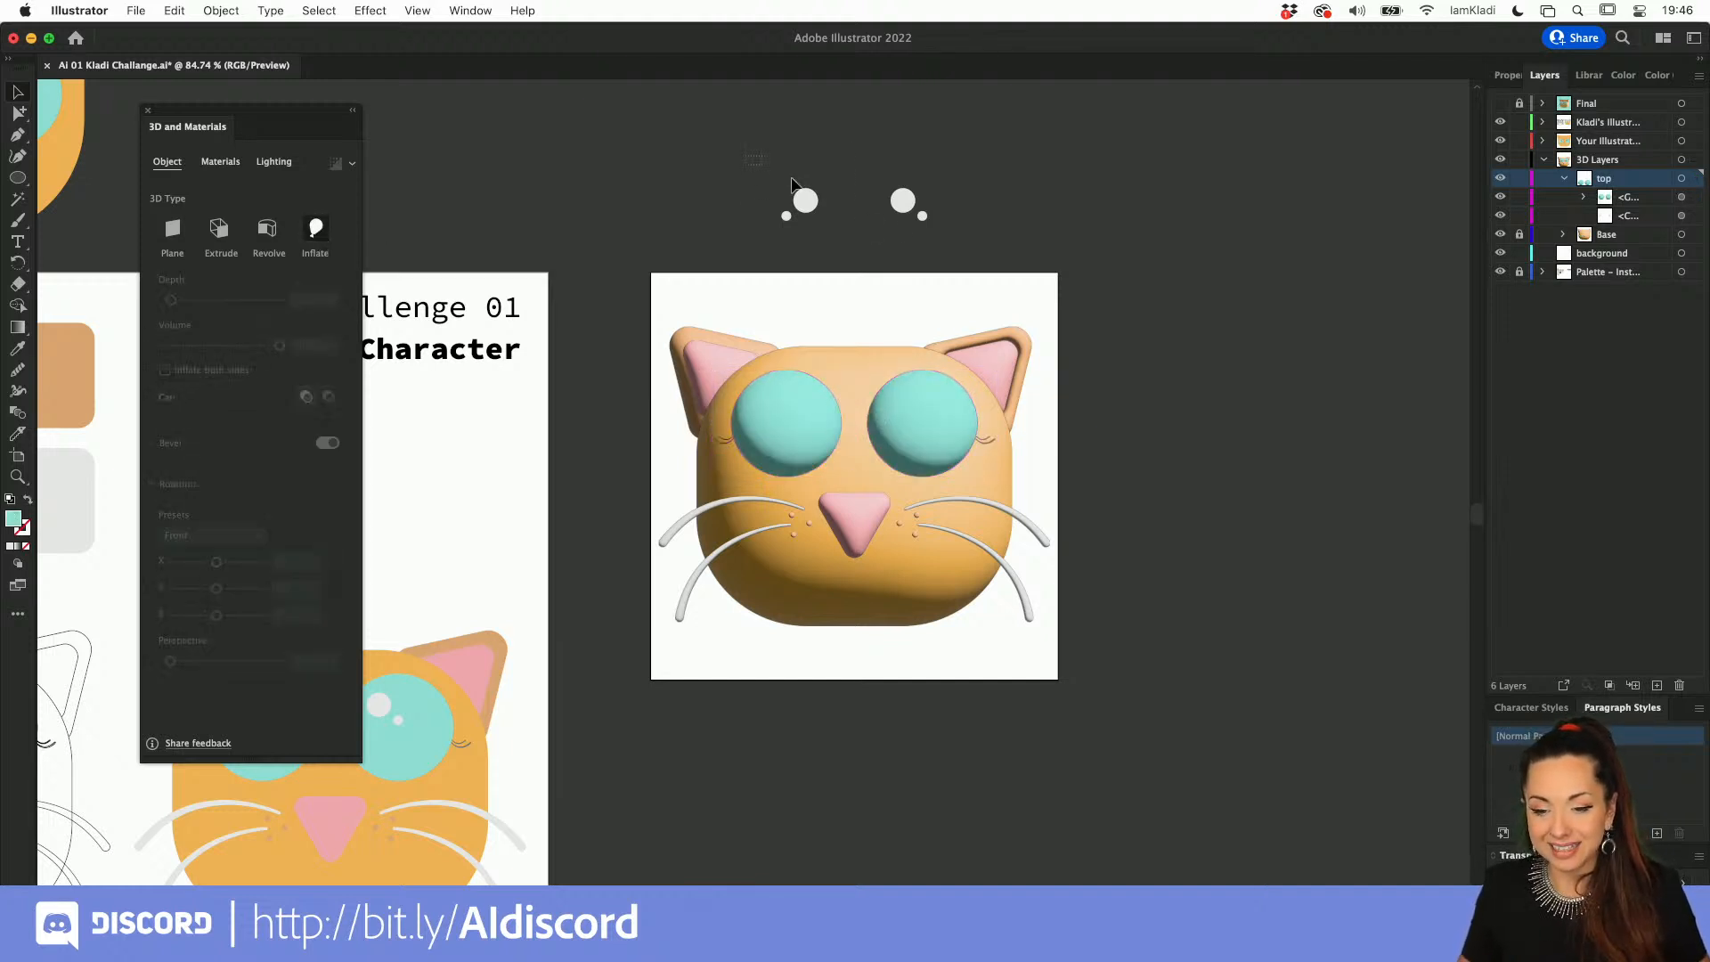
Step: Move the flat white highlights back onto the inflated eyes, in front of them
left_click_drag(792, 178, 905, 412)
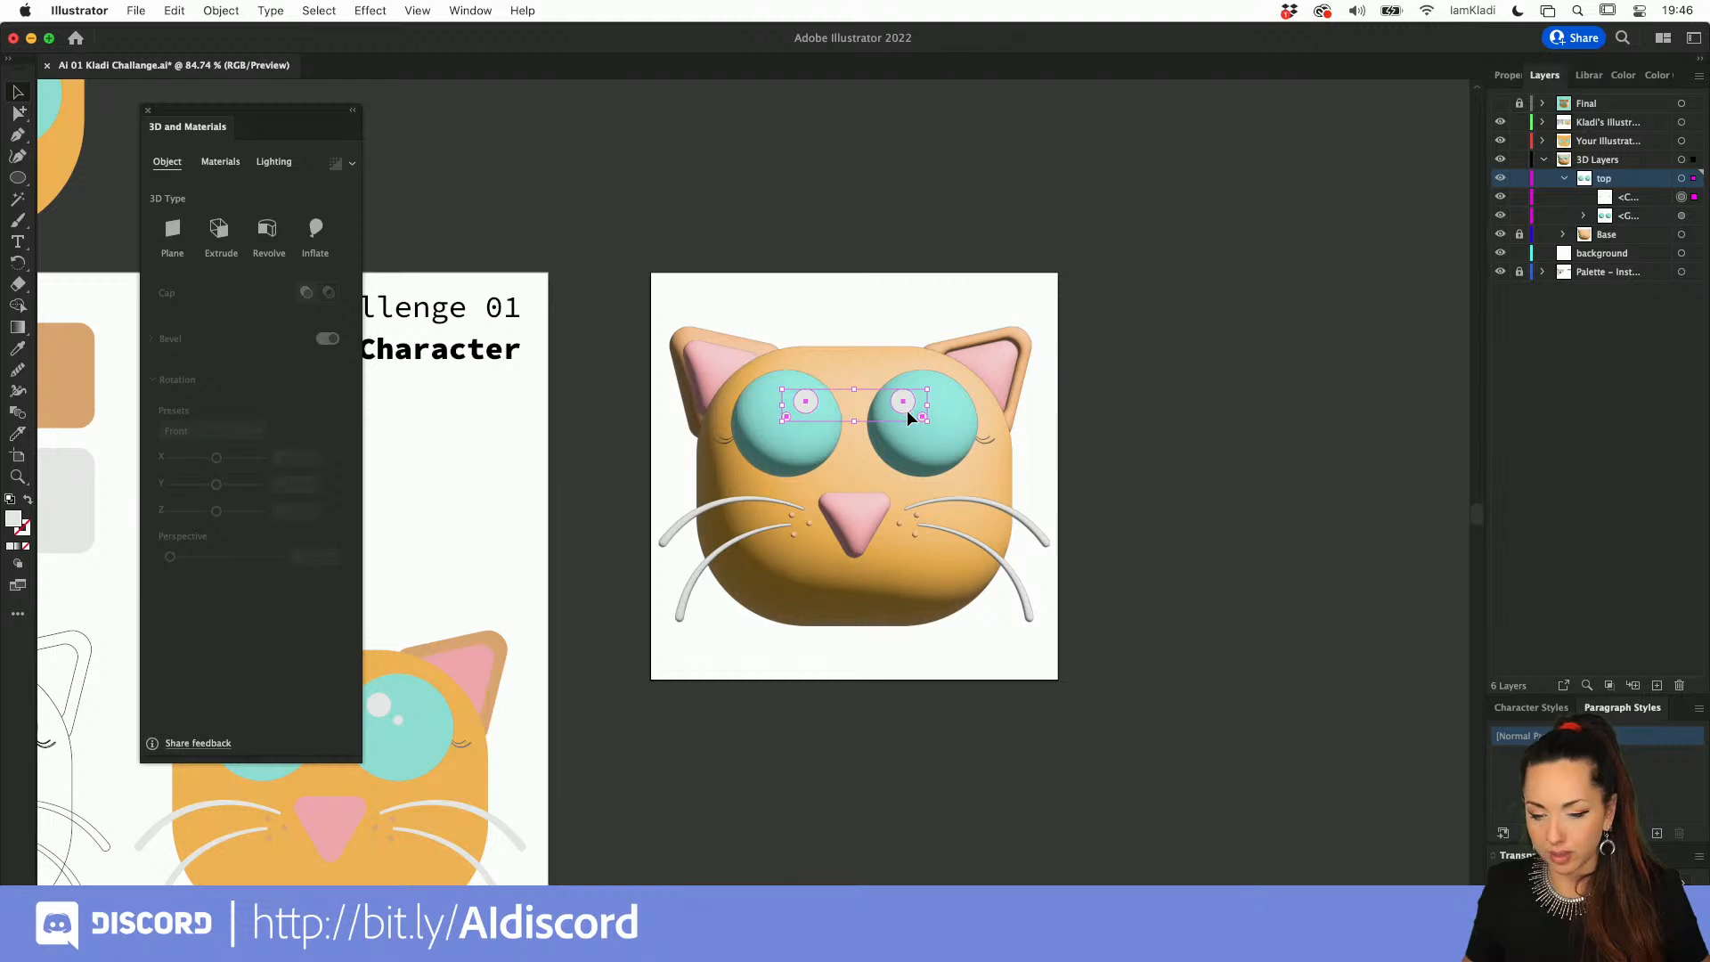
left_click(1103, 383)
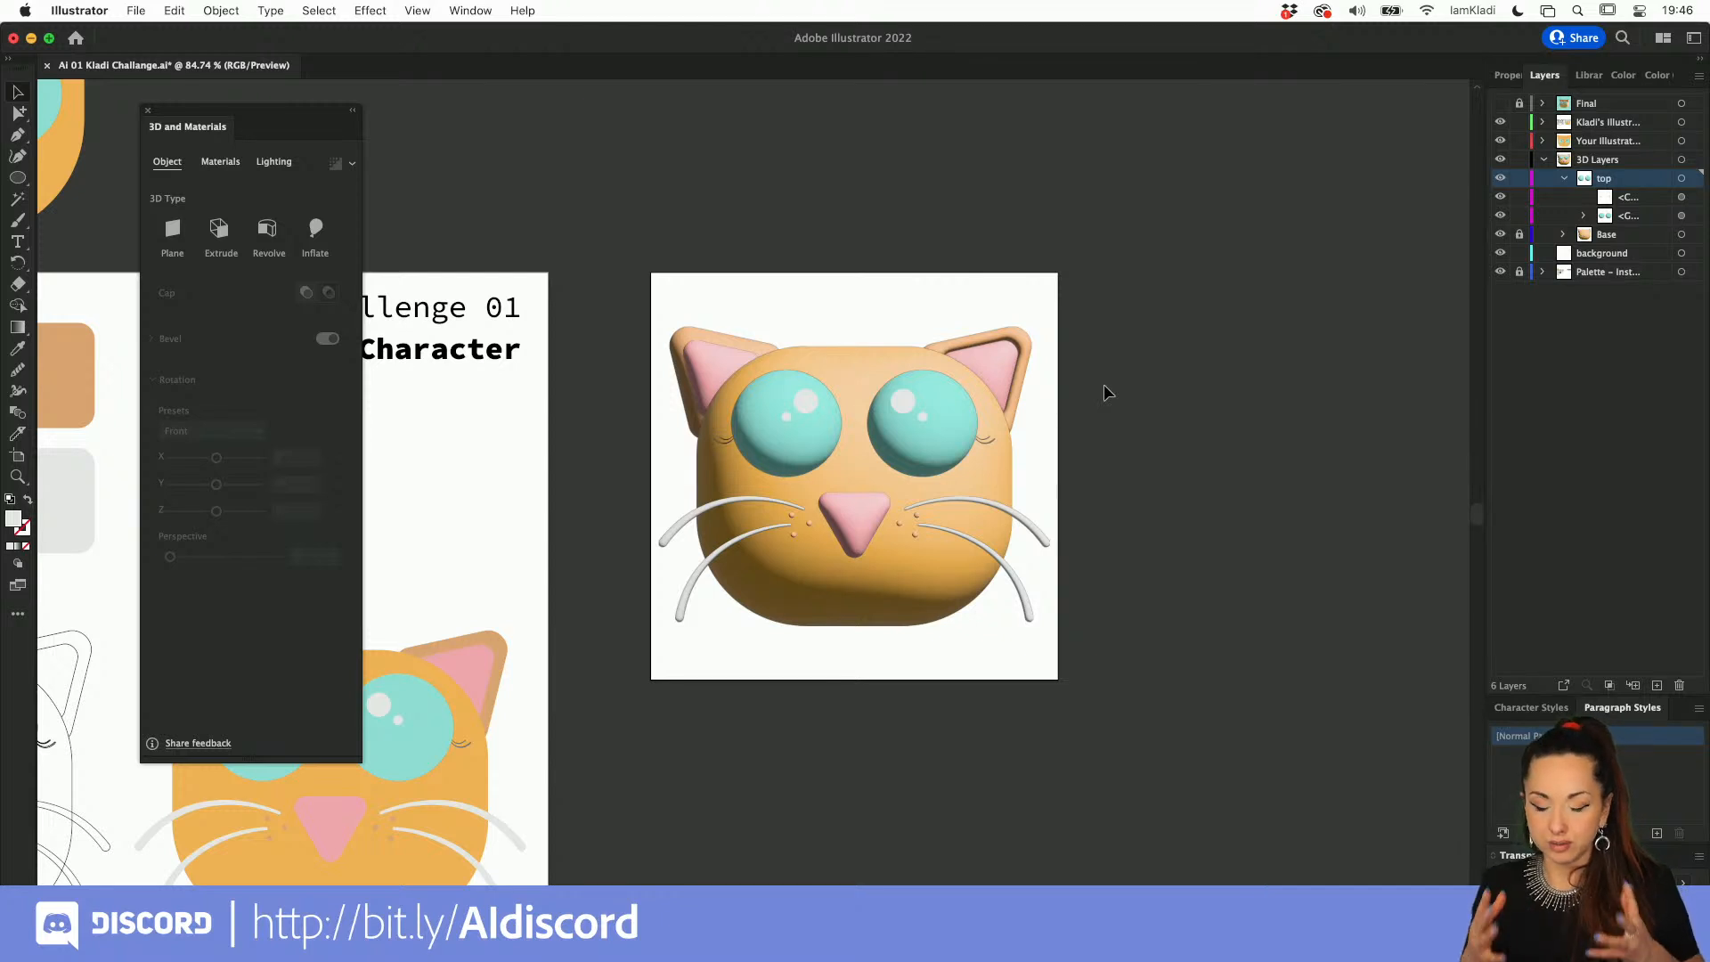
left_click(917, 442)
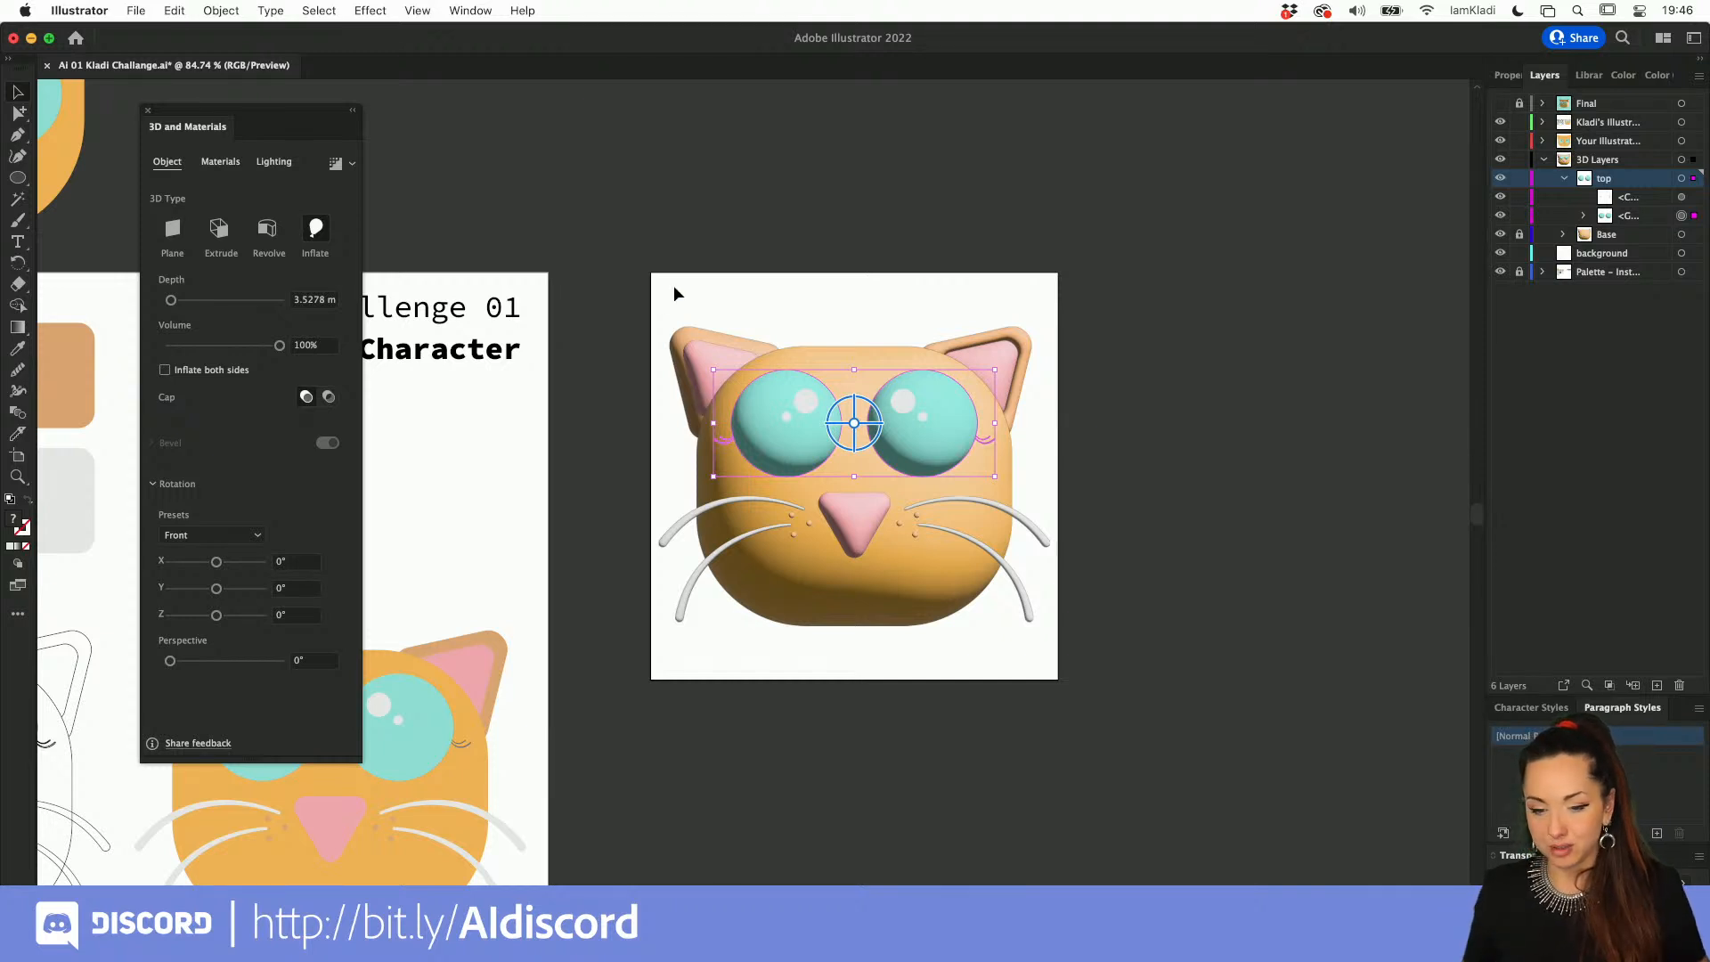
Step: Unlock the Base layer and try placing the whole 3D cat above its artboard
left_click_drag(648, 280, 1056, 620)
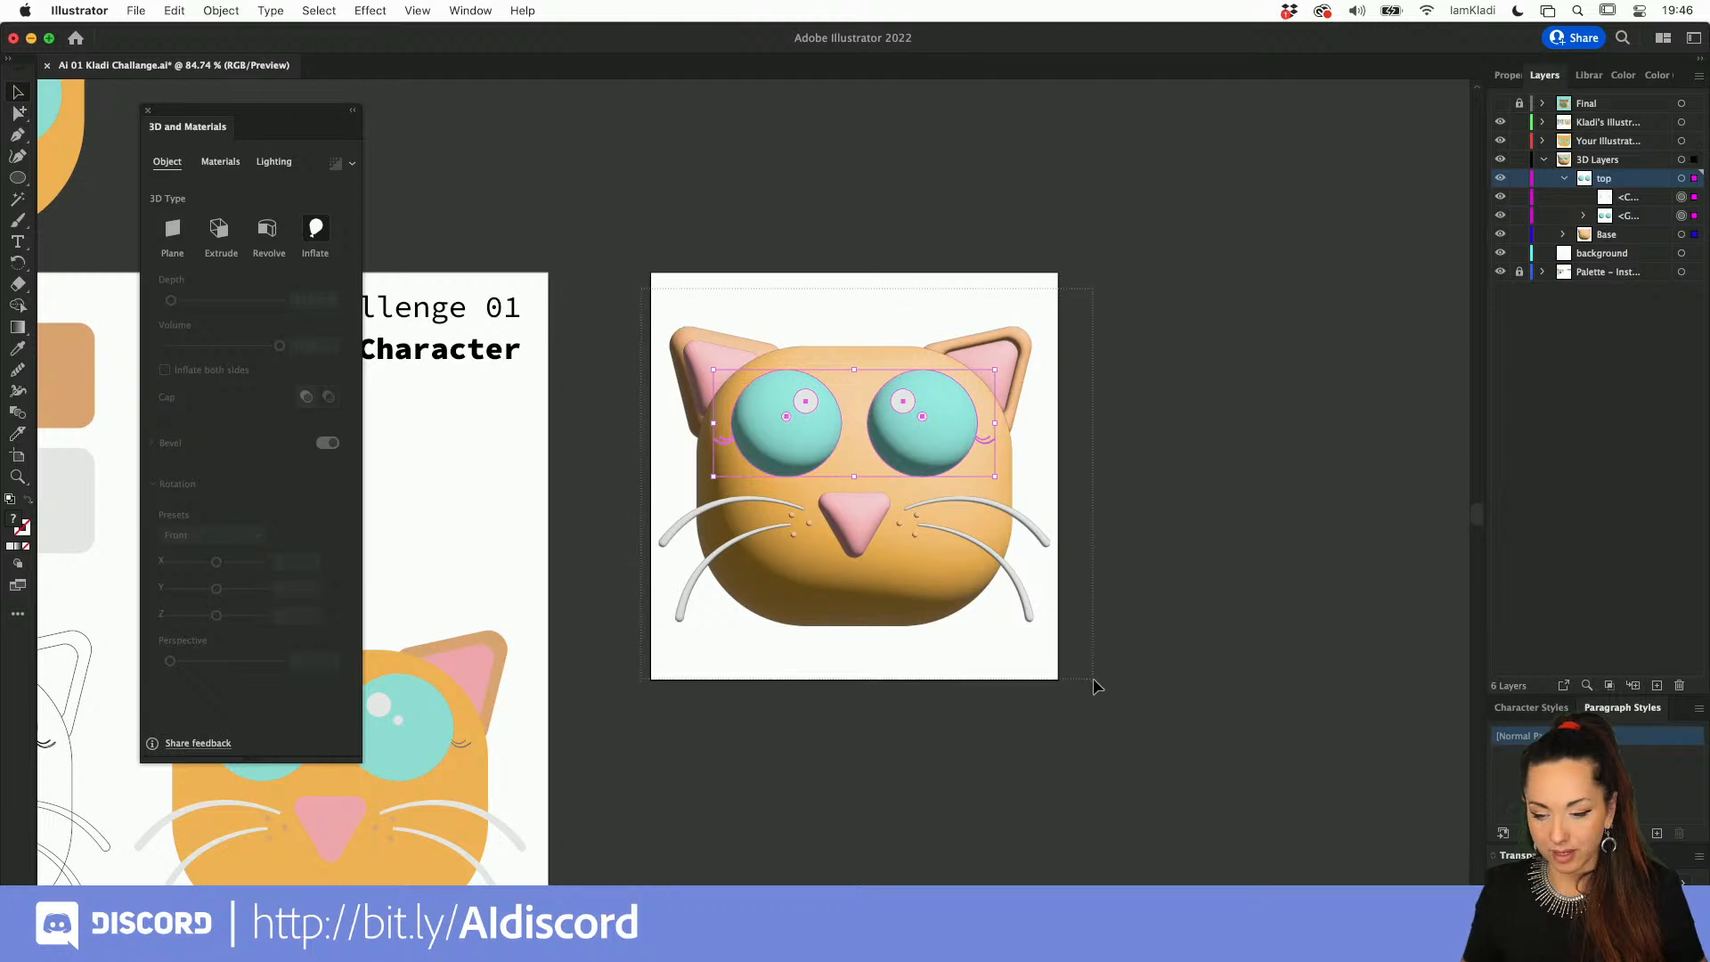
left_click_drag(1093, 679, 1093, 679)
scroll(1092, 678, "down", 5)
left_click_drag(988, 613, 992, 344)
key("Delete")
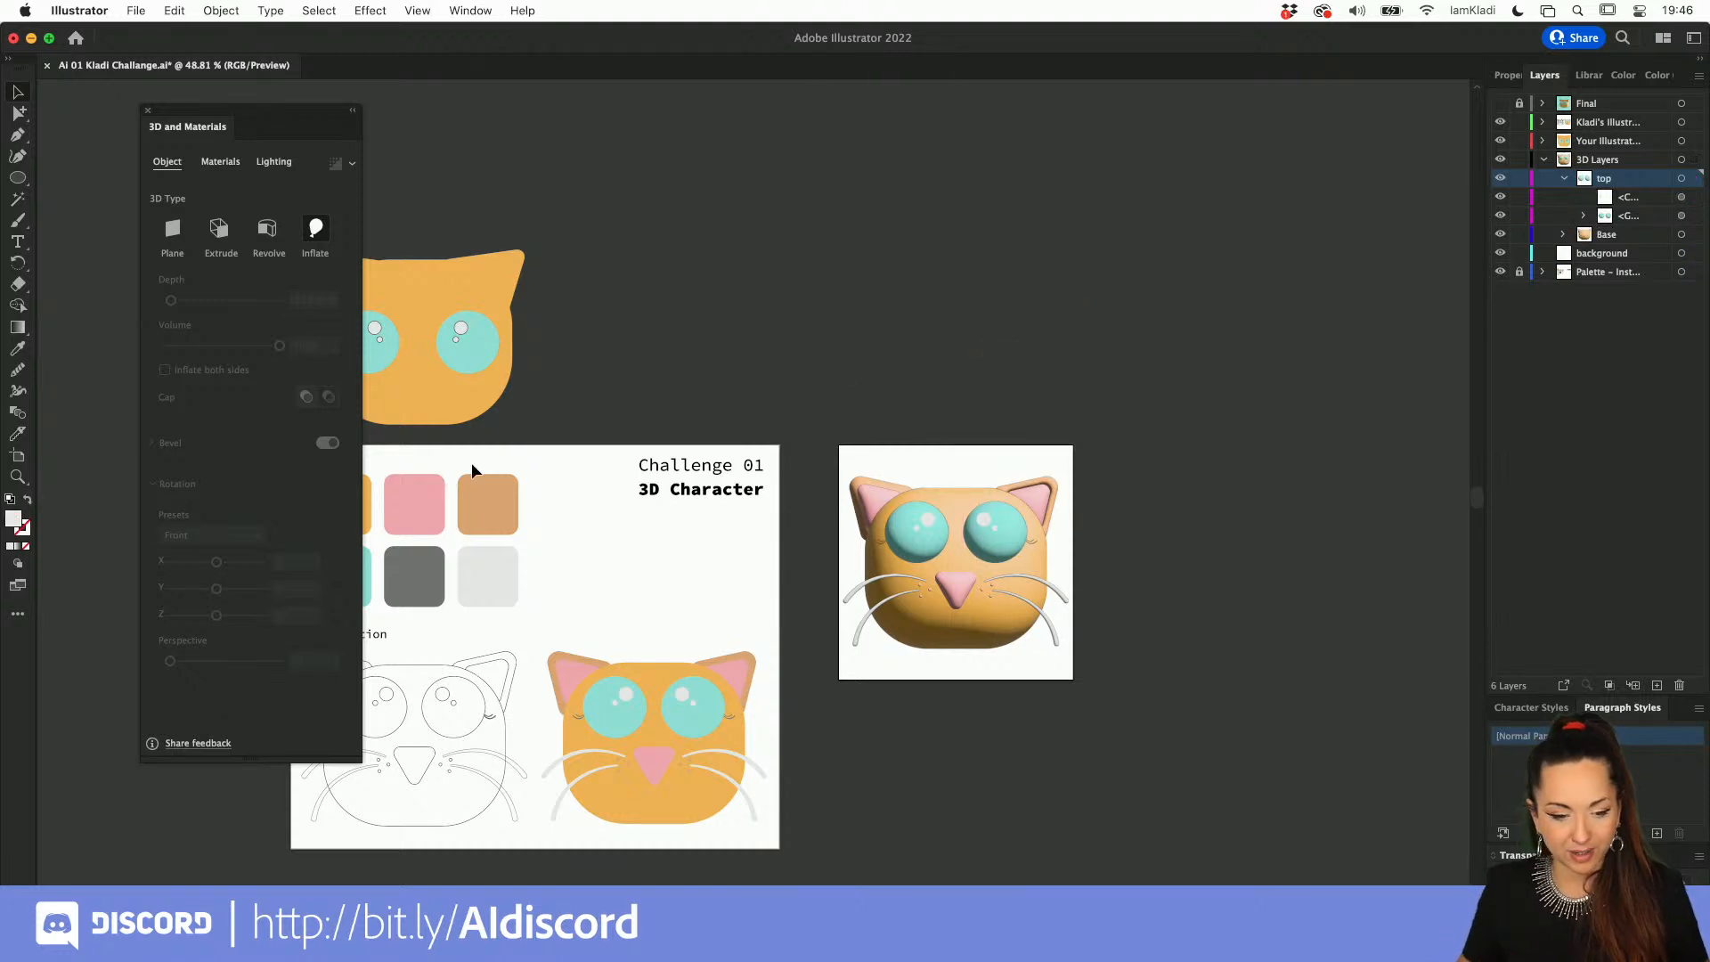
Step: Duplicate the final export artboard together with its inflated cat, placing the copy beside the original
left_click(17, 455)
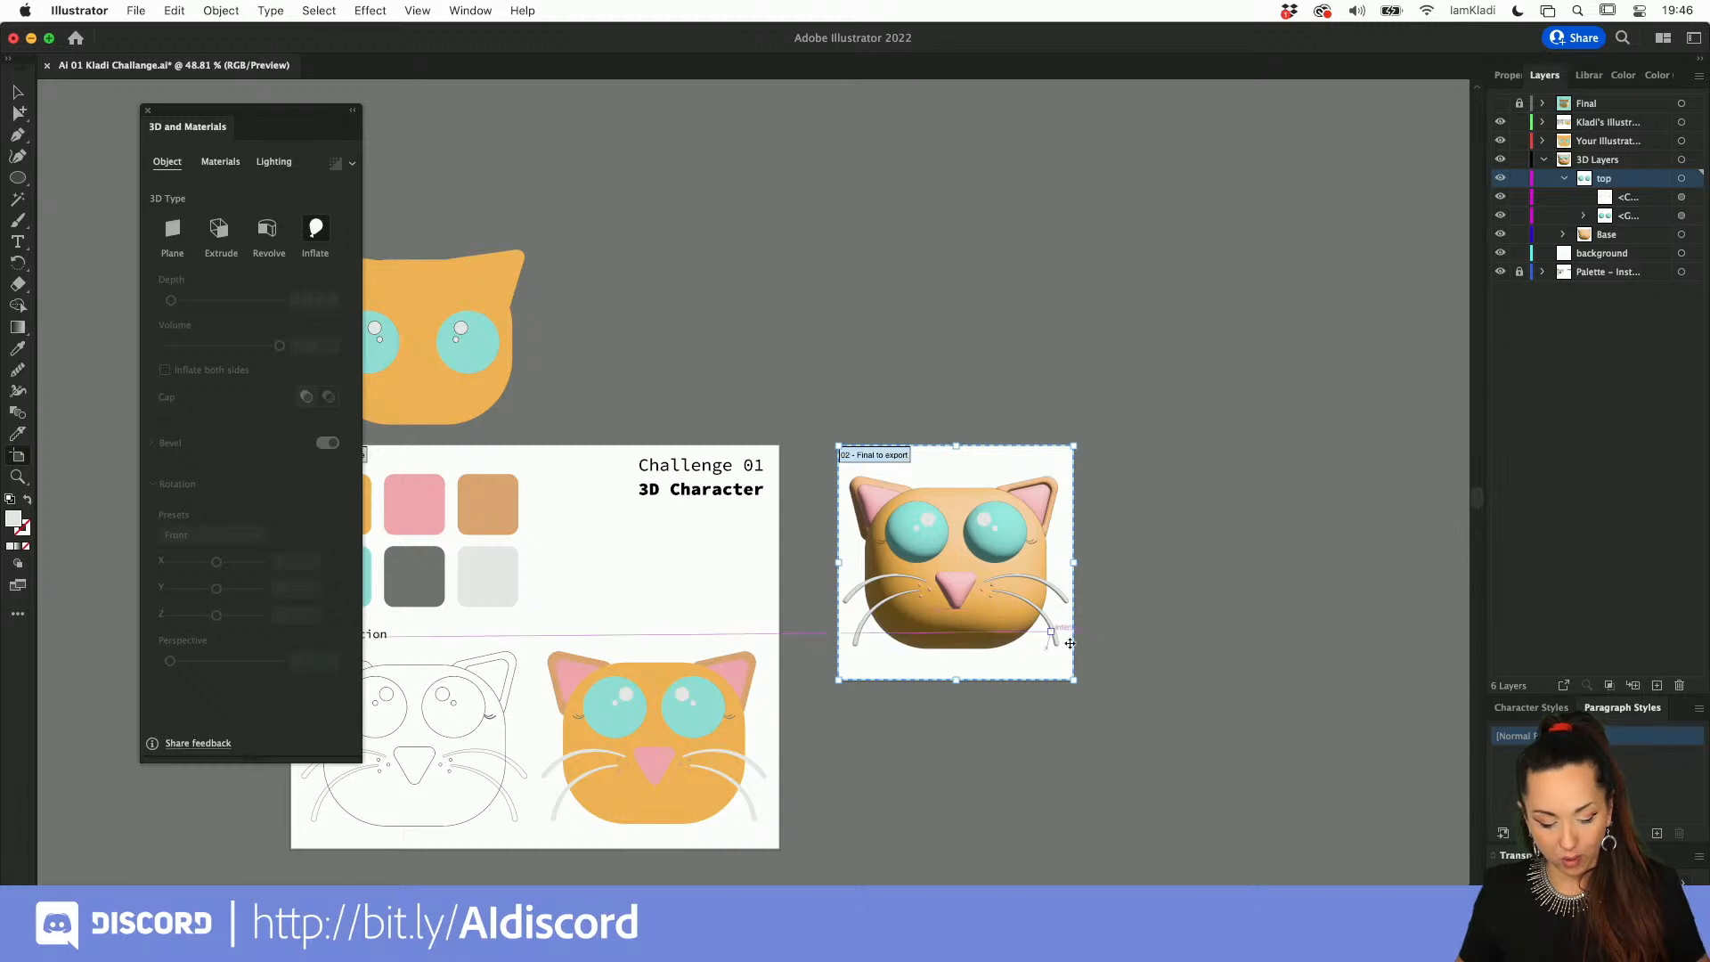
left_click_drag(1002, 644, 1298, 652)
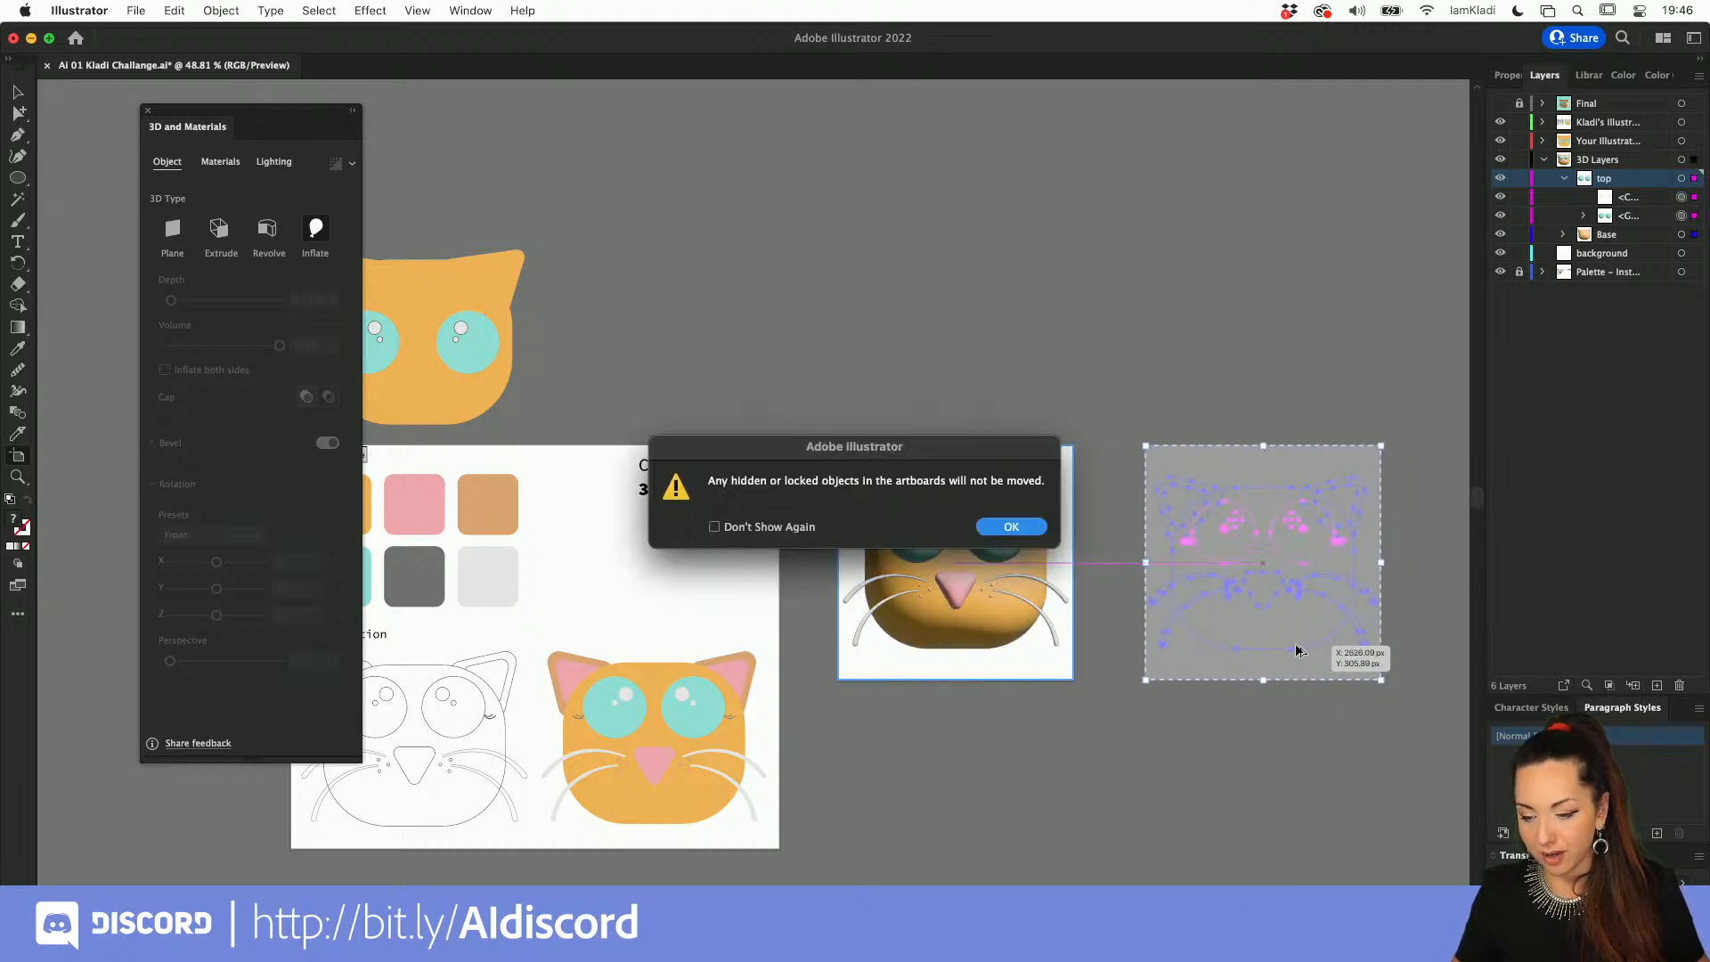
left_click(996, 526)
key("Escape")
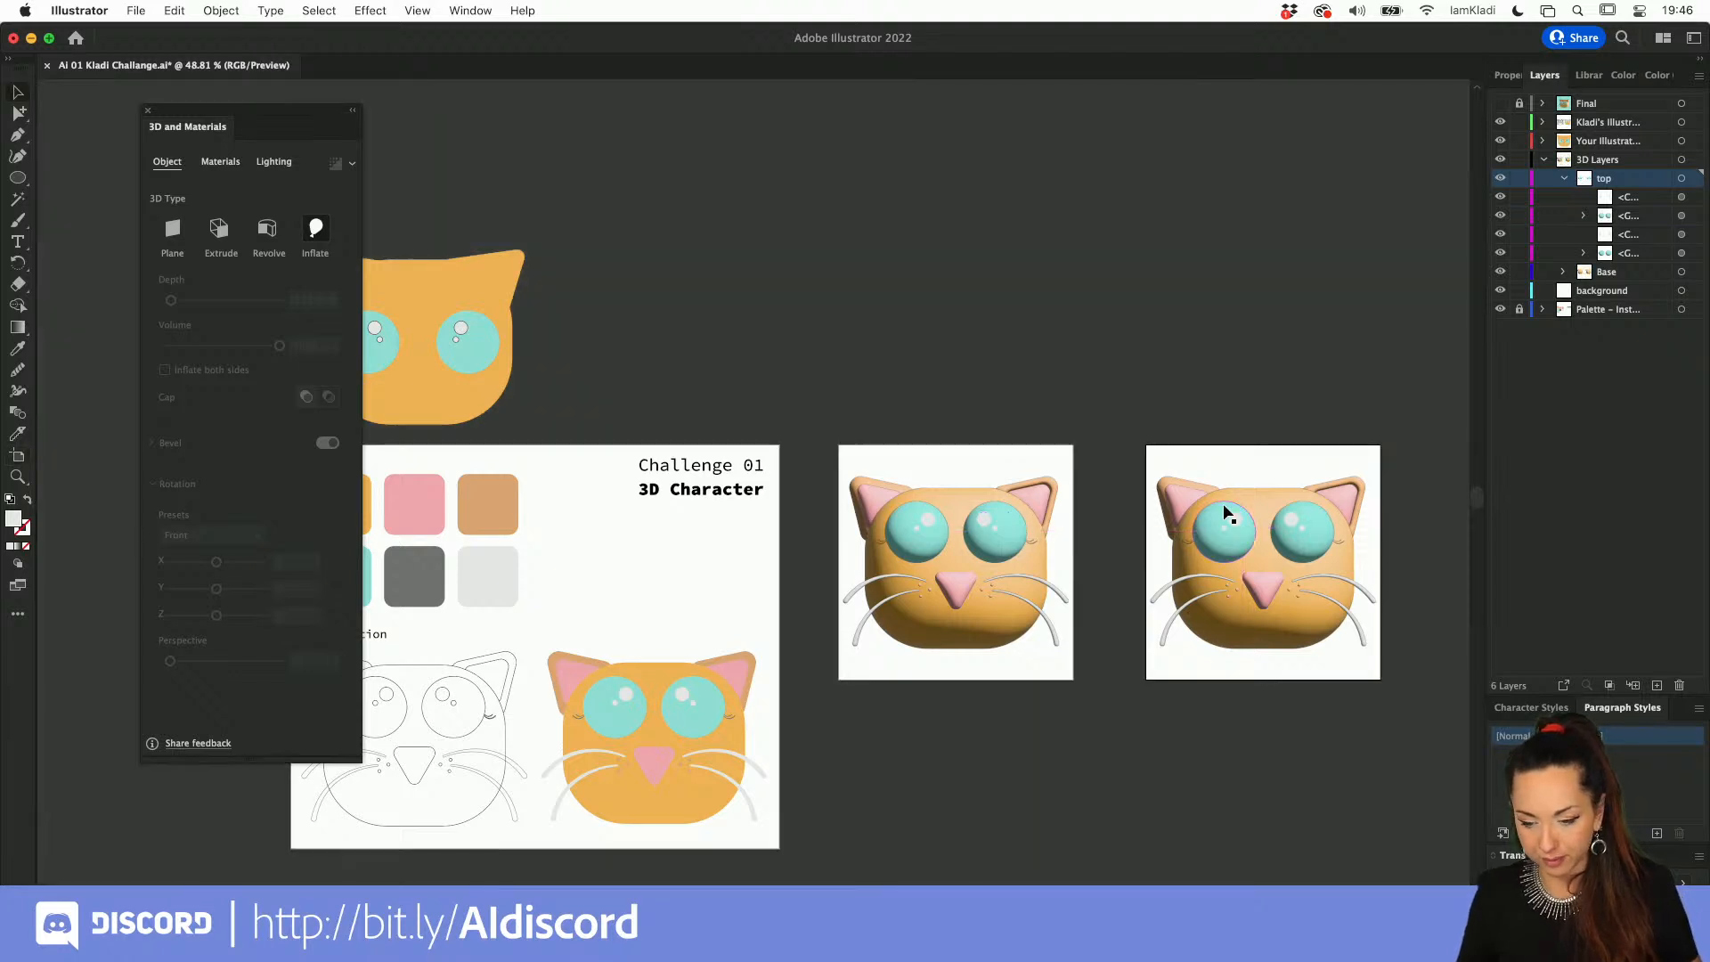
Step: Move the inflated eyes with their highlights off the original cat face to above its artboard
left_click(998, 549)
left_click_drag(997, 547, 996, 398)
Step: Try the Off-Axis Left rotation preset on the inflated head shape alone, and undo it
left_click(982, 526)
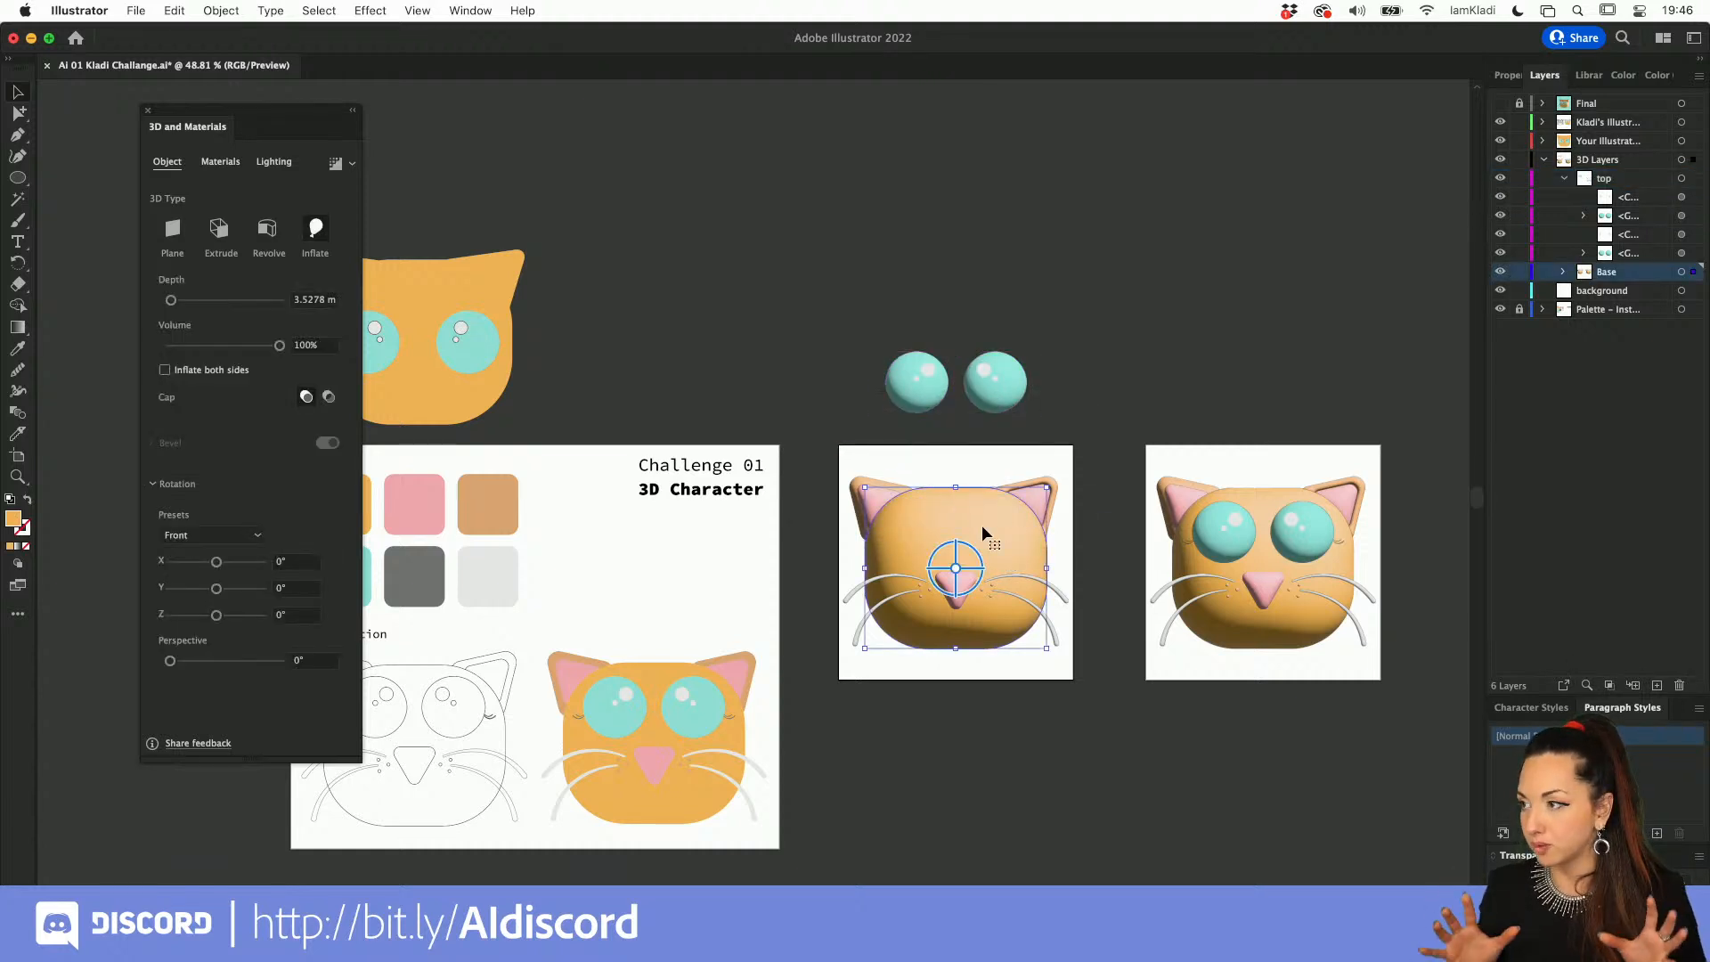
scroll(982, 526, "up", 8)
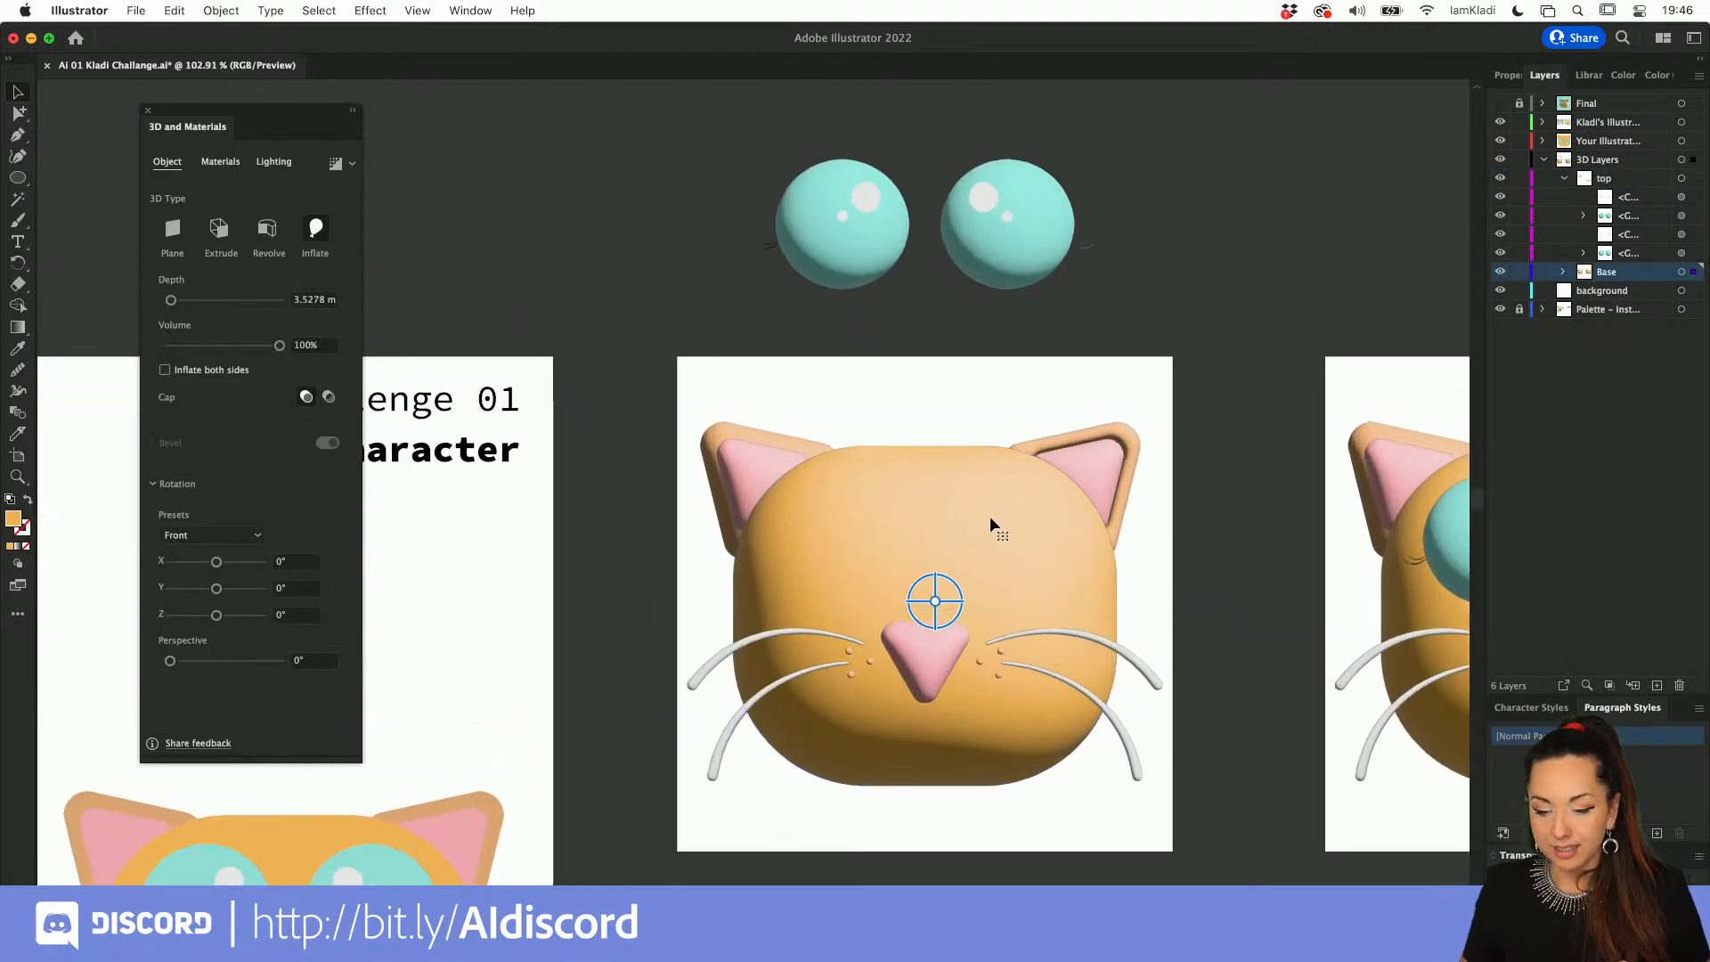
left_click(260, 539)
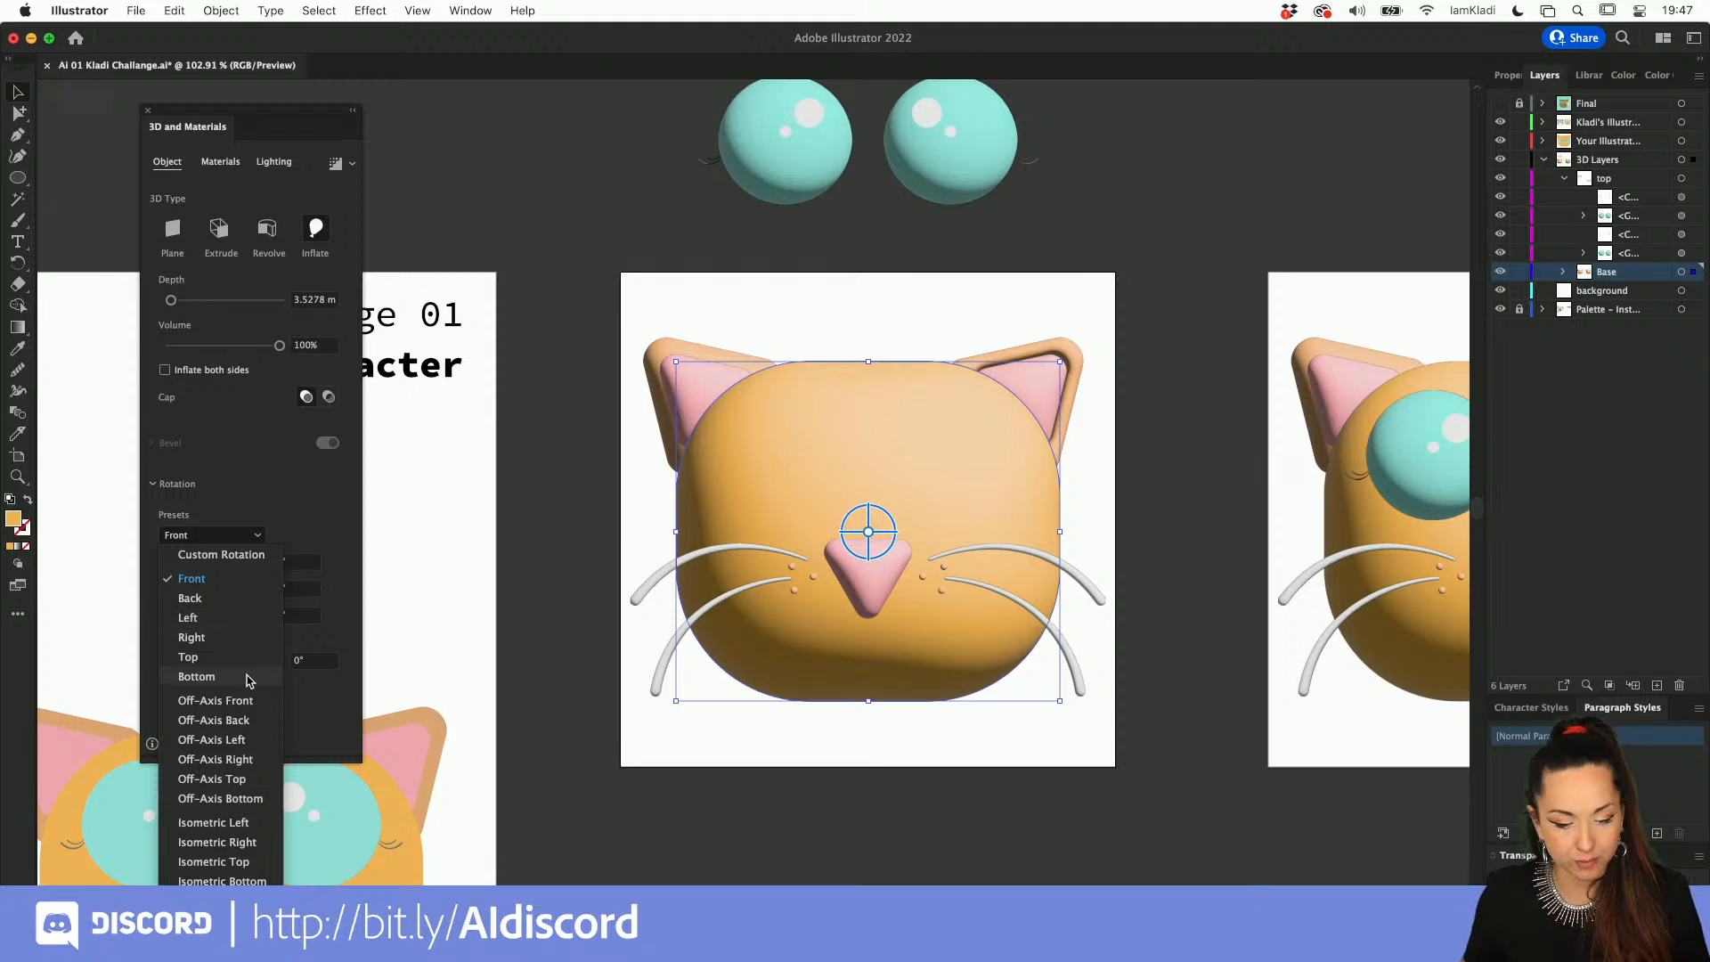
left_click(238, 740)
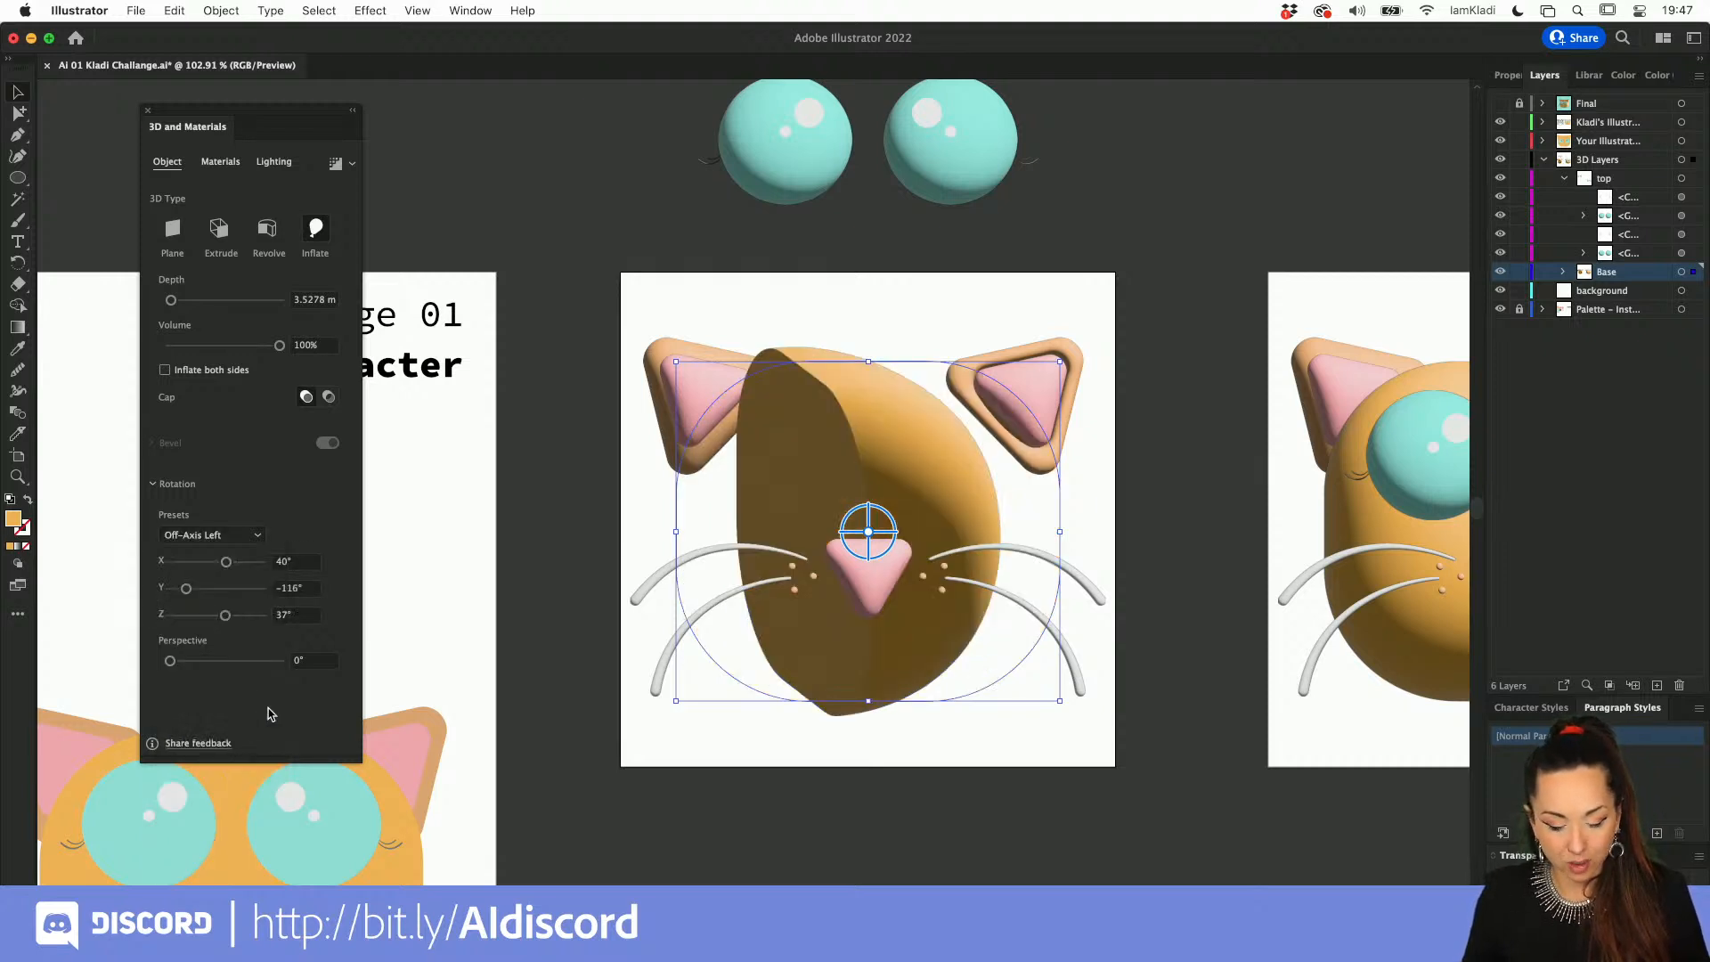
key("super+z")
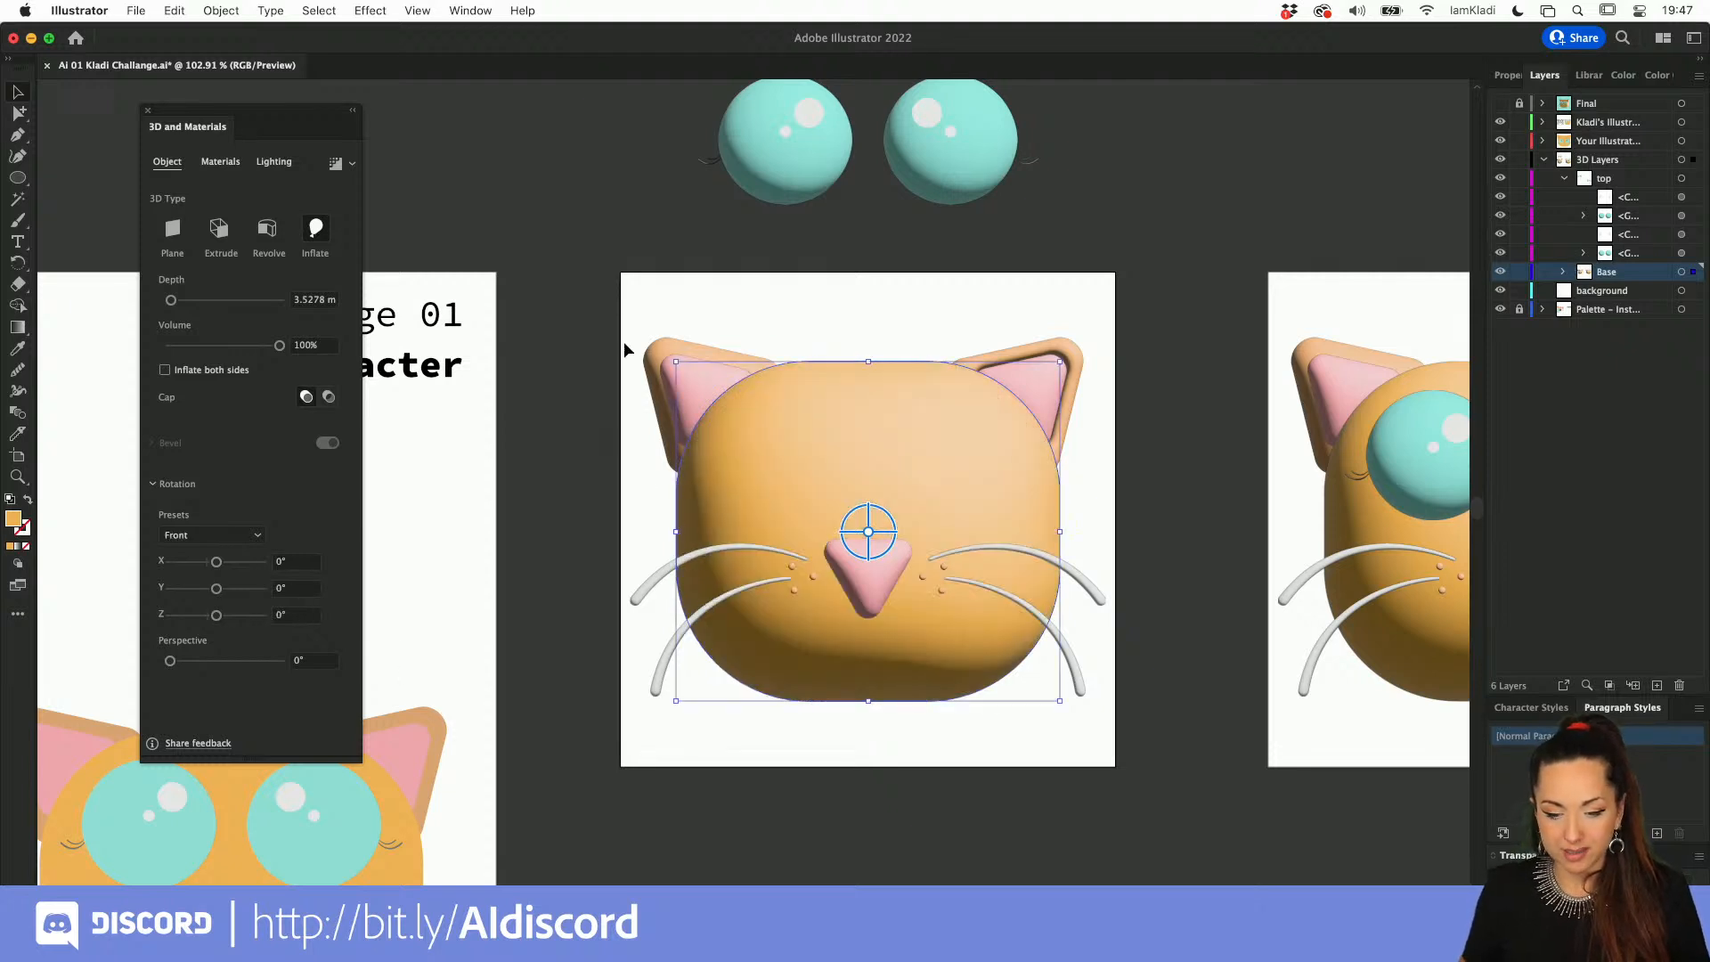
Step: Try applying Inflate and the Off-Axis Left rotation preset to all eyeless face parts at once
left_click_drag(623, 347, 1095, 746)
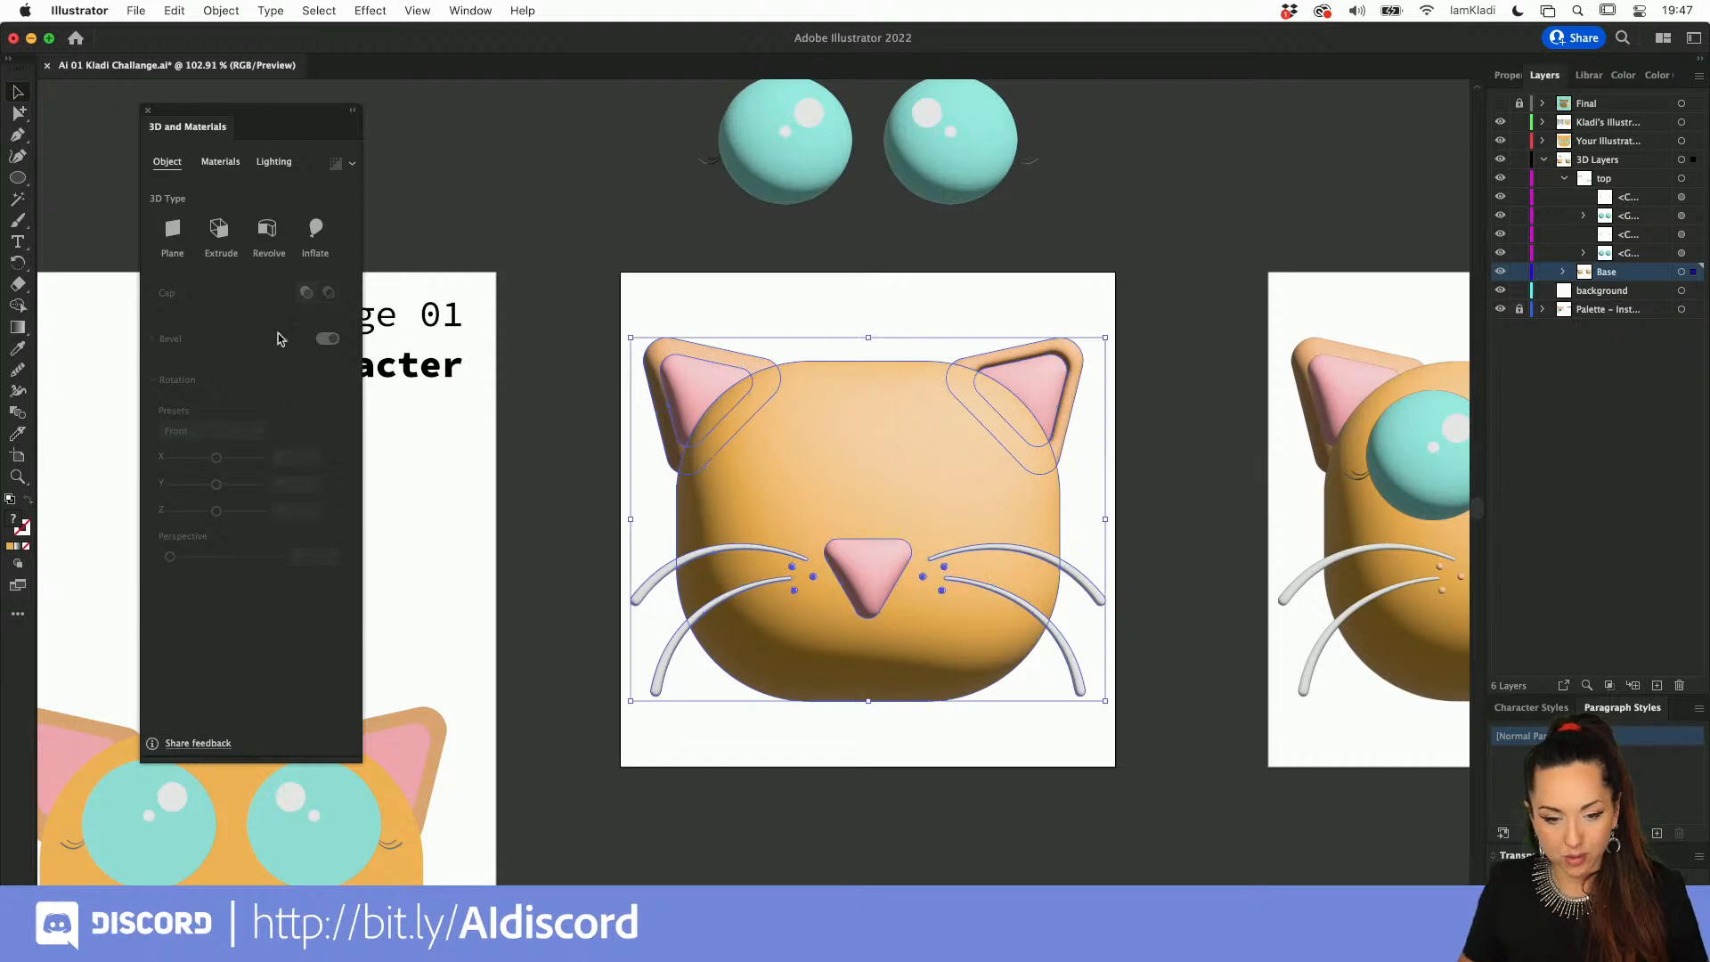
left_click(316, 234)
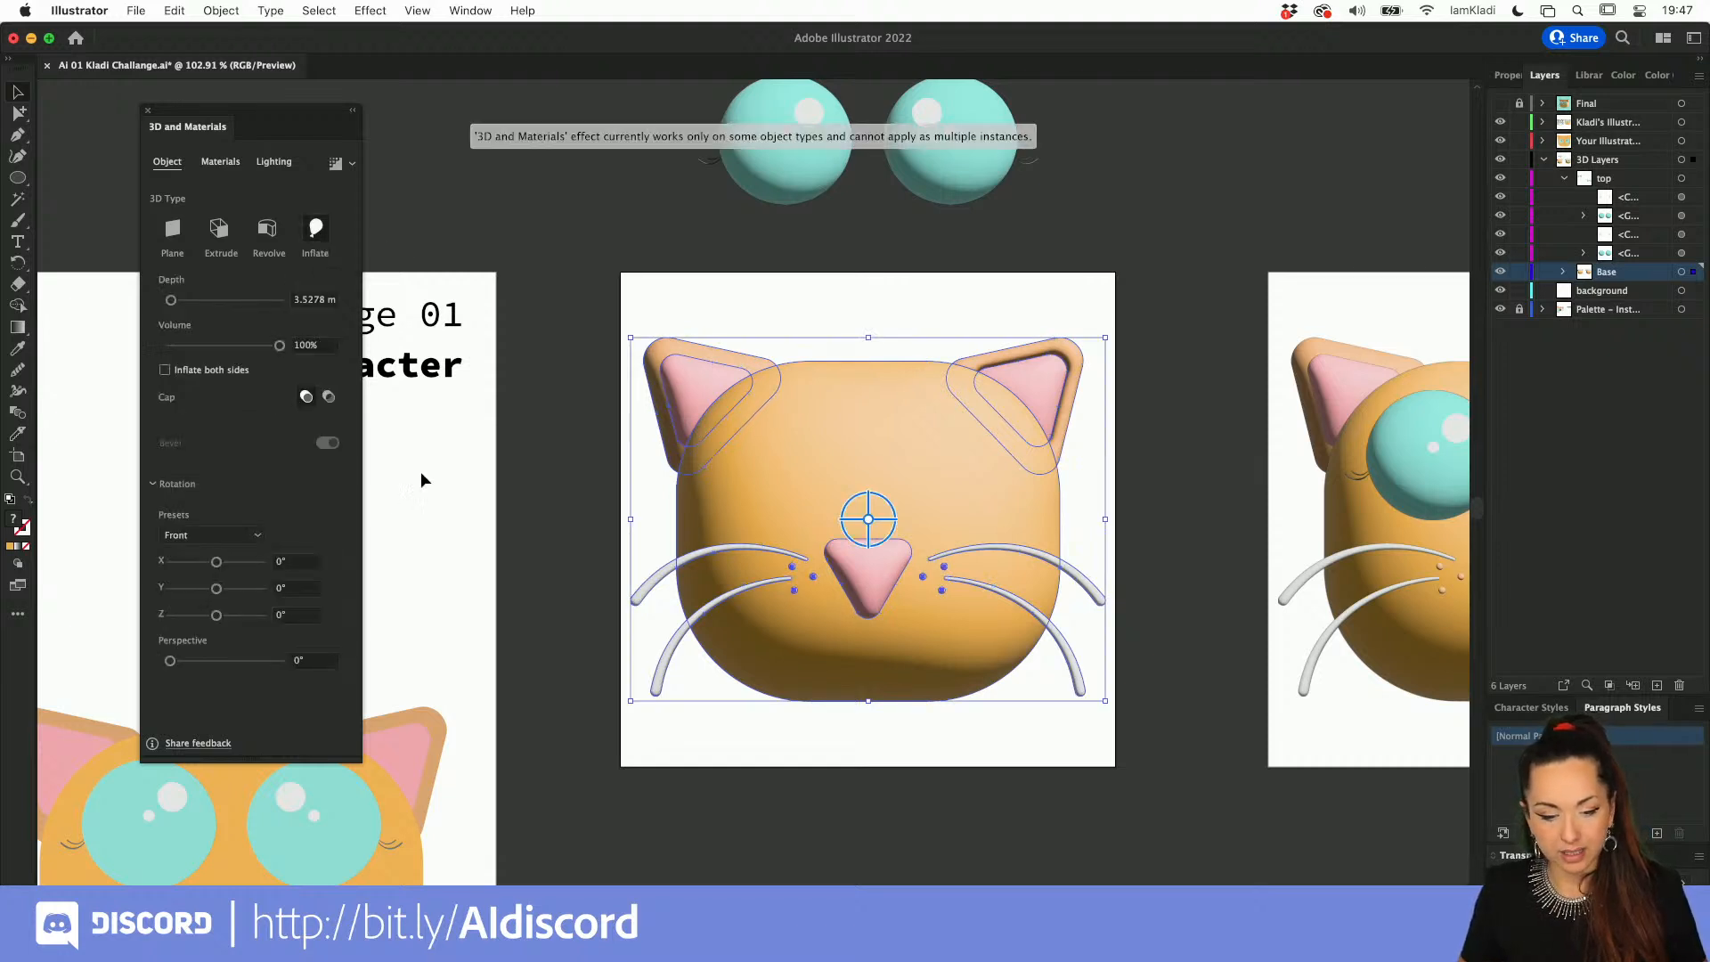
left_click(222, 535)
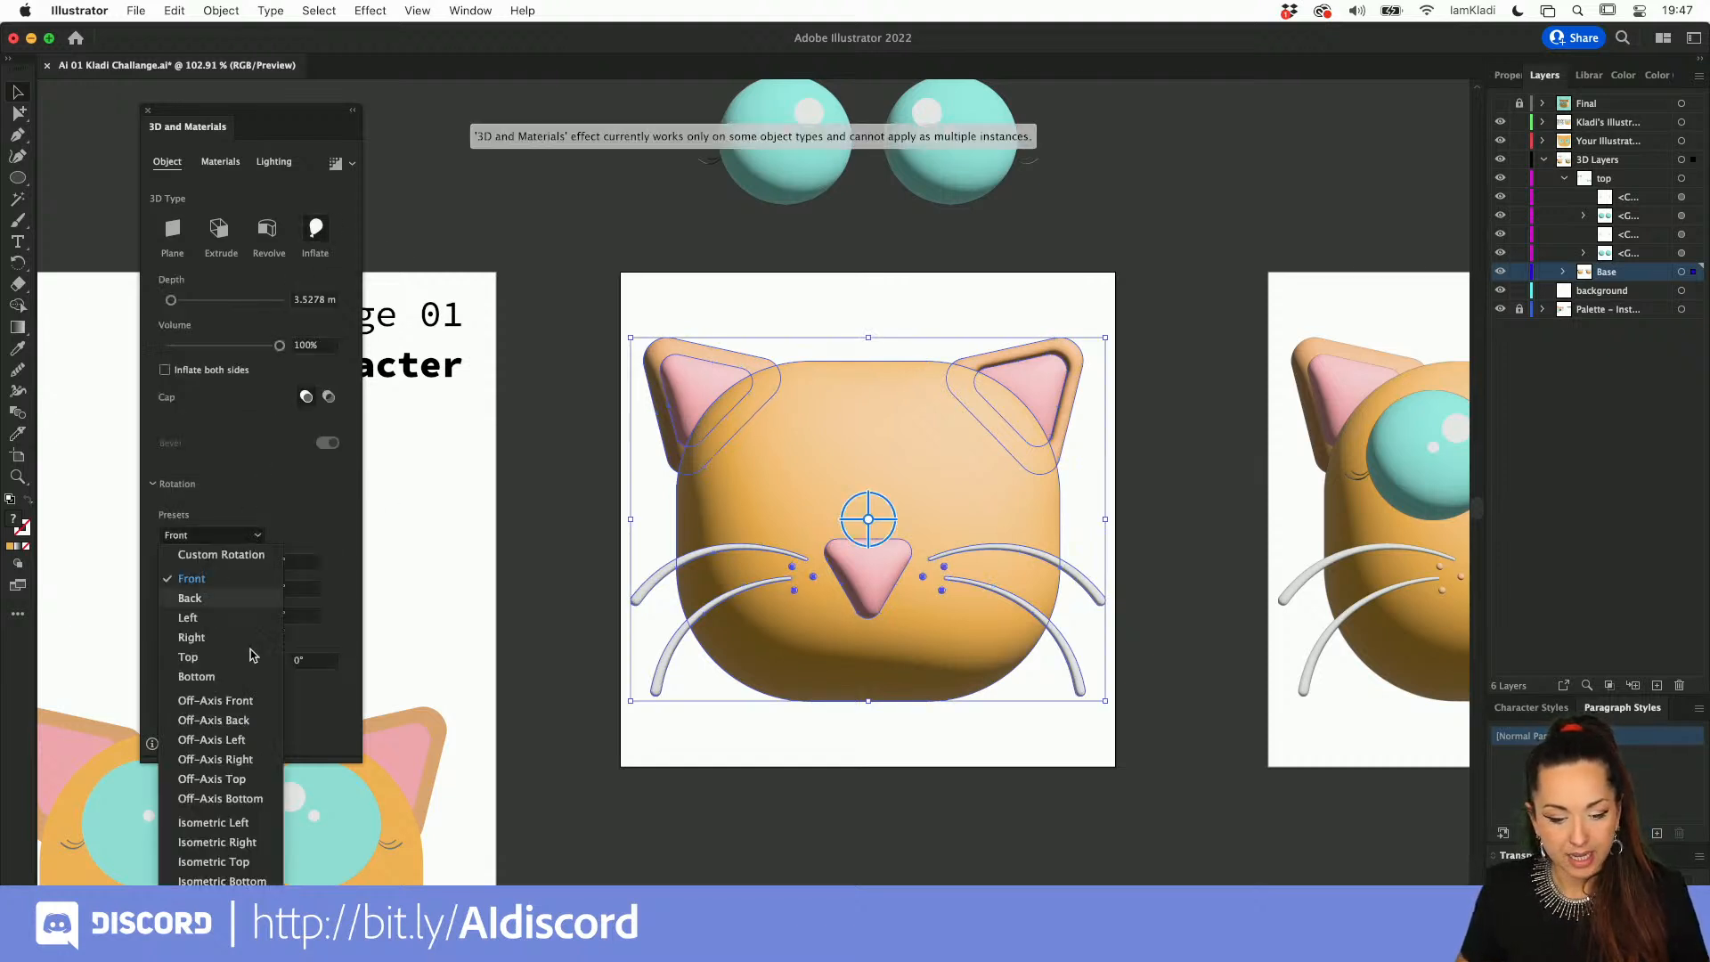
left_click(248, 741)
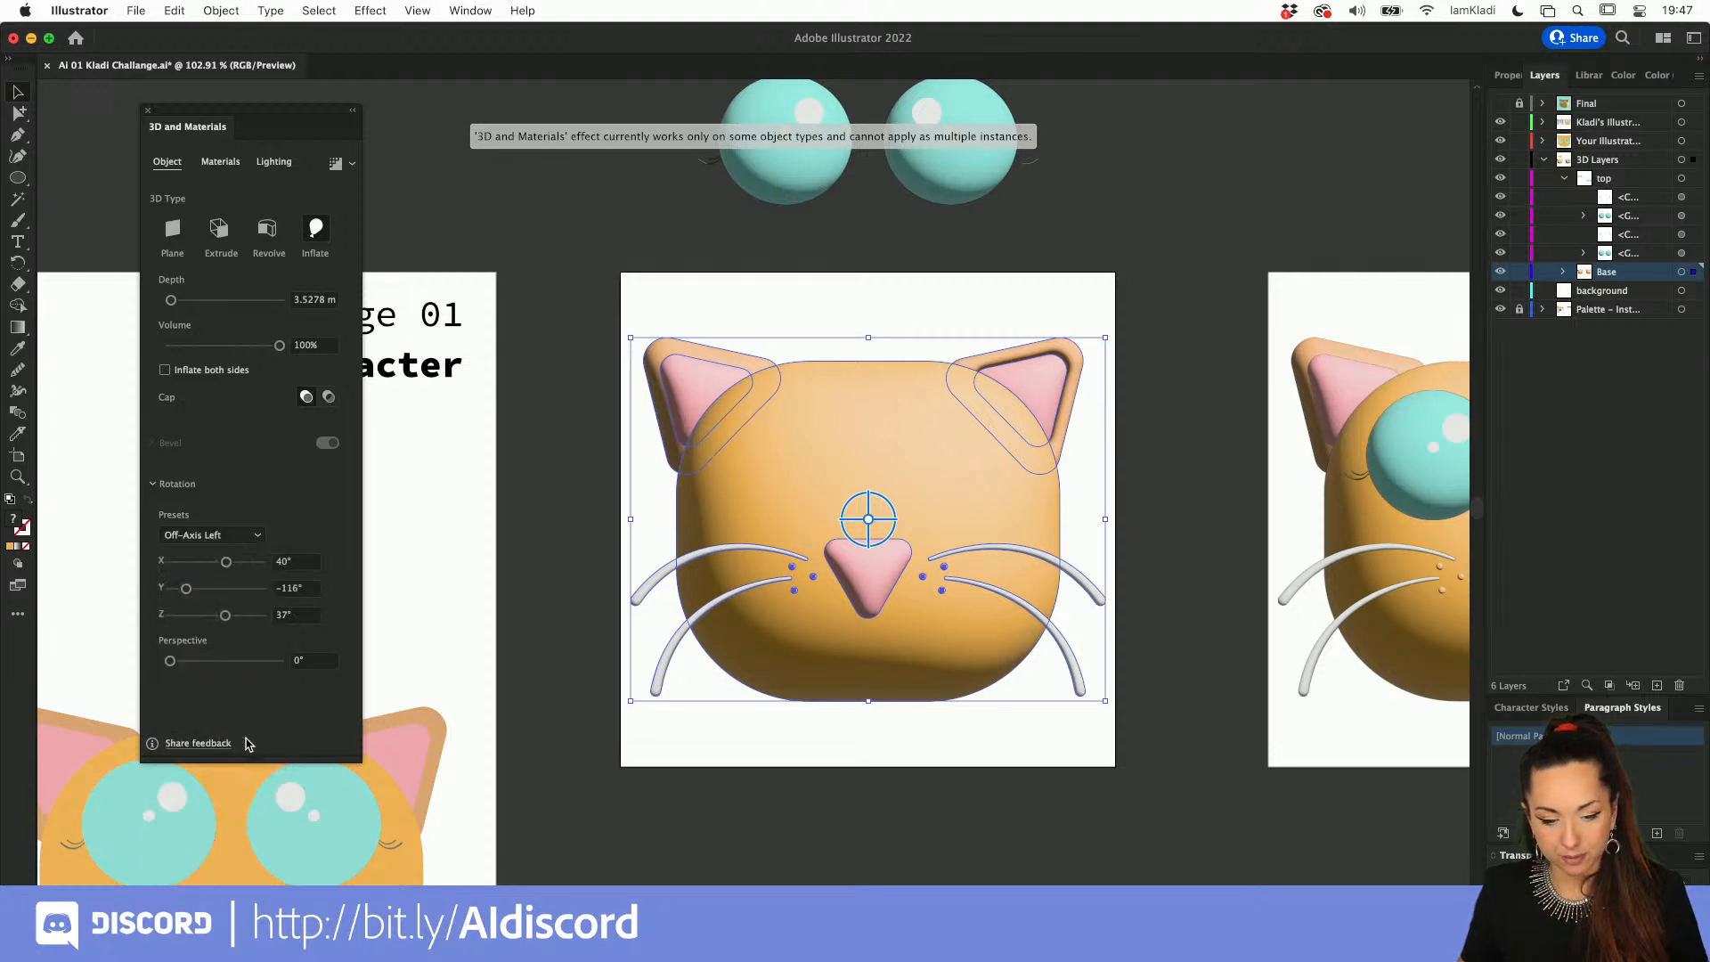
left_click(655, 523)
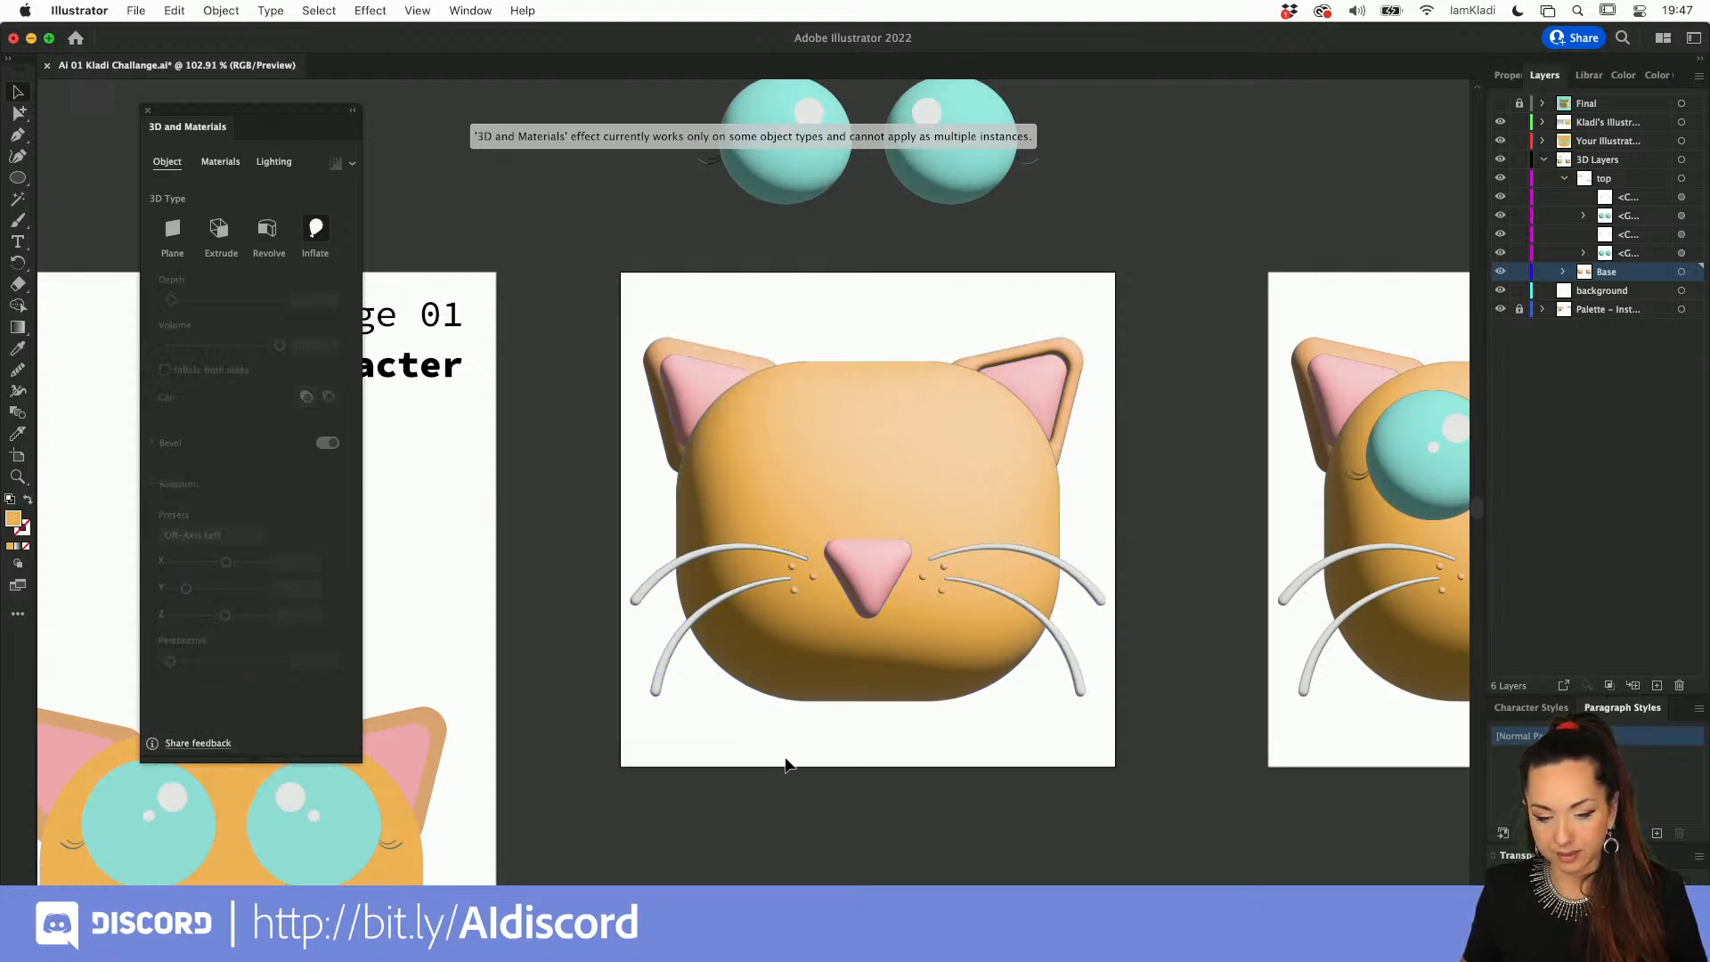
Step: Delete the eyeless 3D cat face from the original export artboard
left_click(847, 671)
key("Delete")
scroll(846, 668, "down", 5)
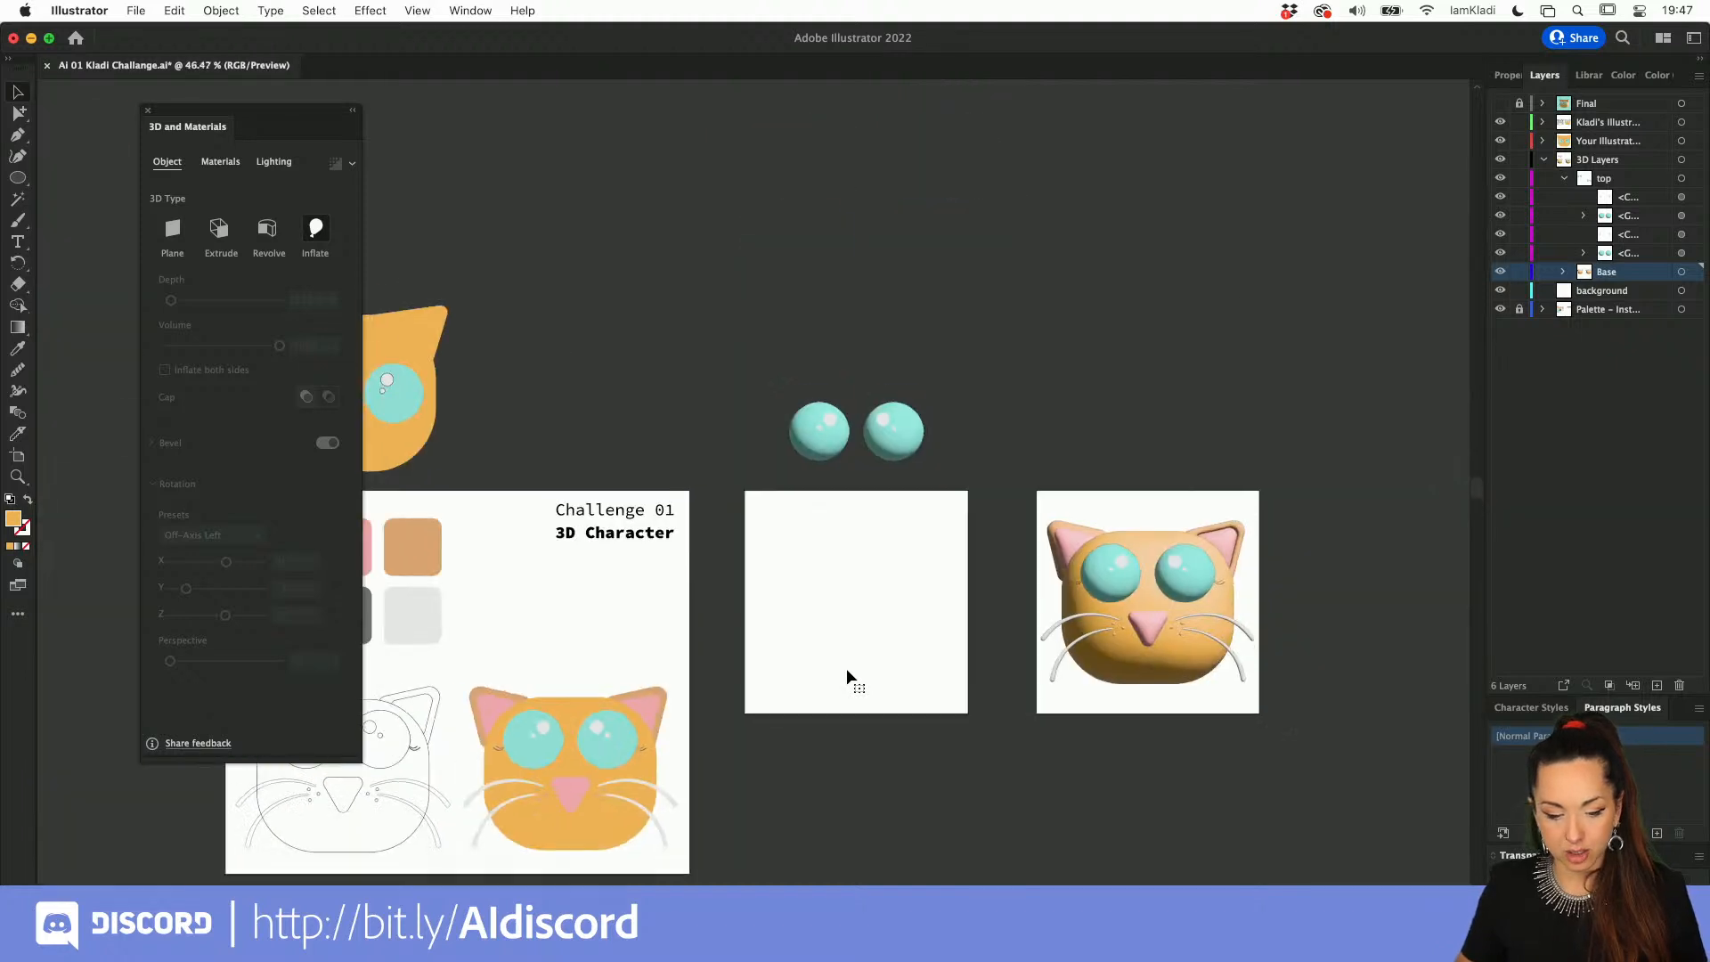
Step: Place a copy of the flat coloured cat illustration on the emptied export artboard
left_click(535, 722)
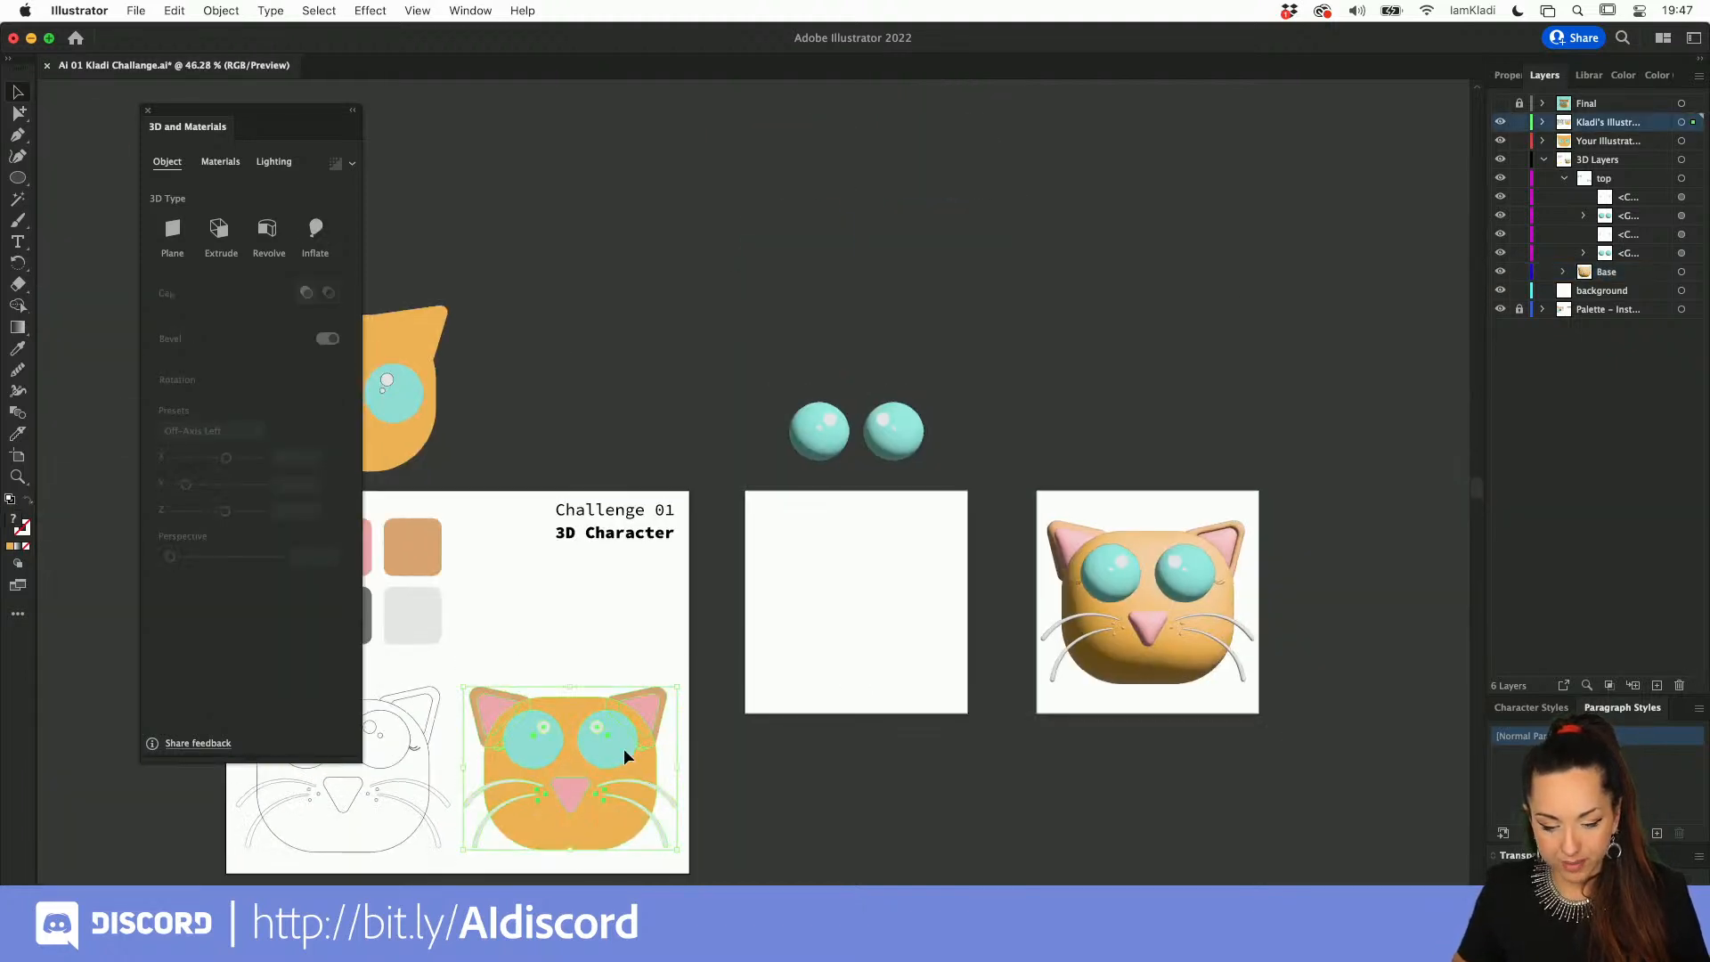
left_click_drag(597, 752, 884, 609)
key("super+z")
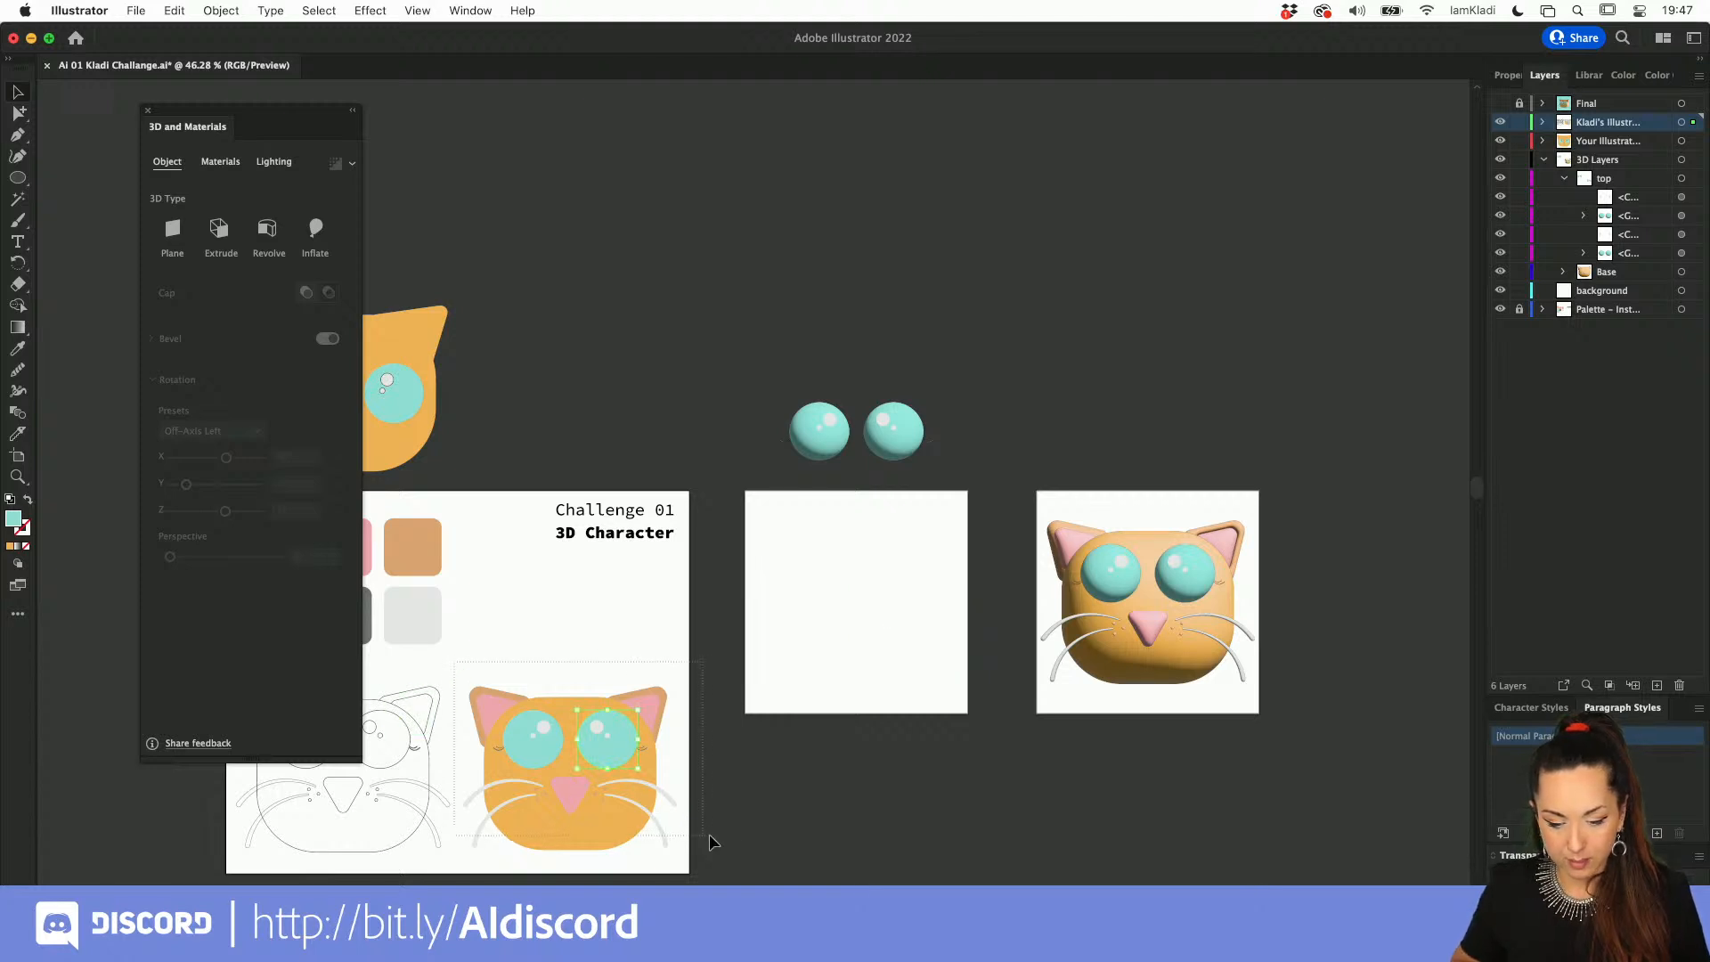
left_click_drag(602, 819, 889, 648)
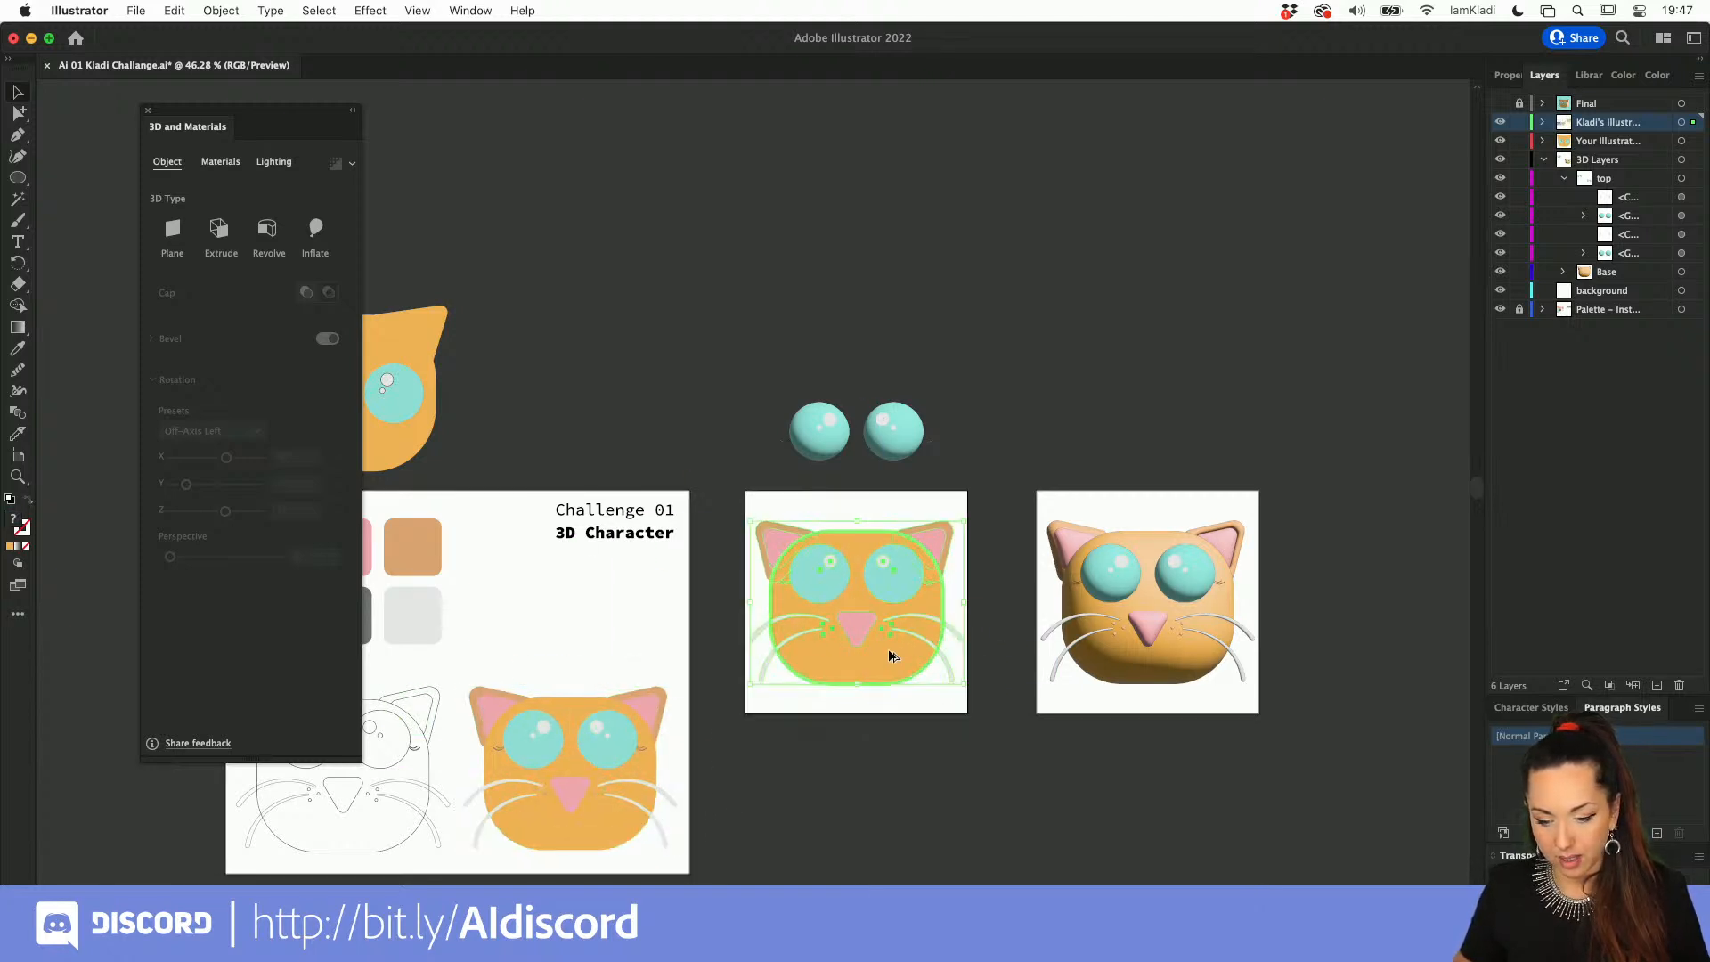
Step: Delete the eyes, highlights, nose and whiskers from the flat cat copy, keeping only the head and ears
left_click(975, 463)
left_click(914, 552)
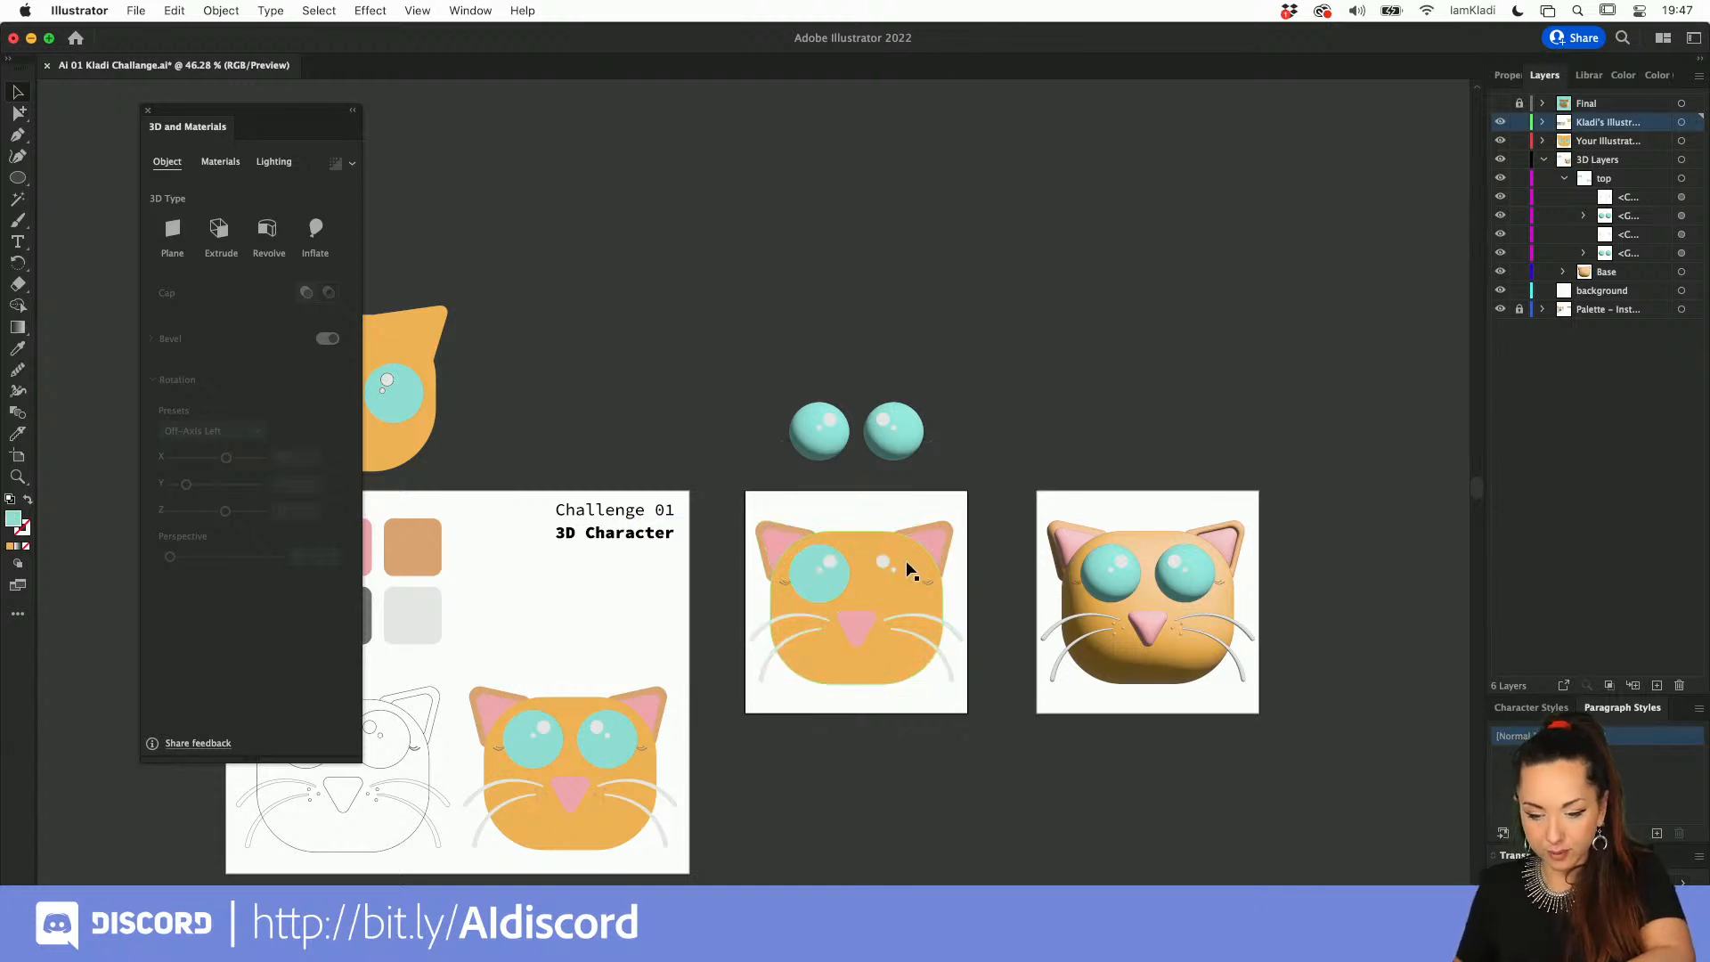
left_click(885, 561)
key("Delete")
key("super+z")
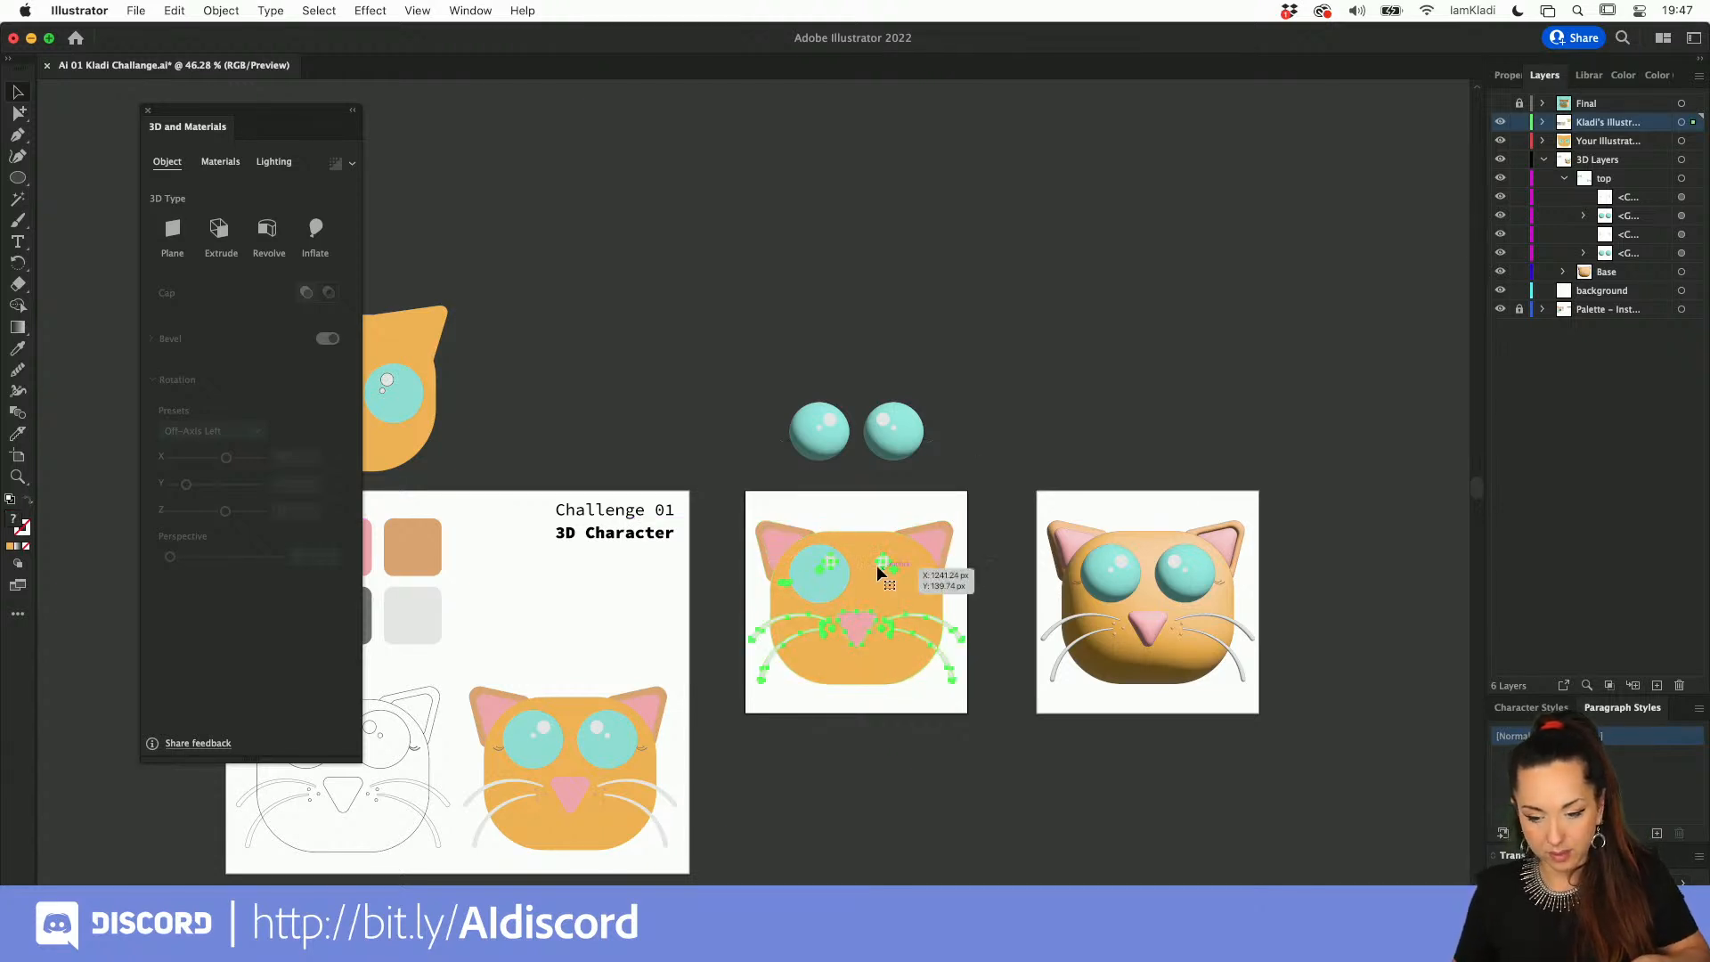
key("Delete")
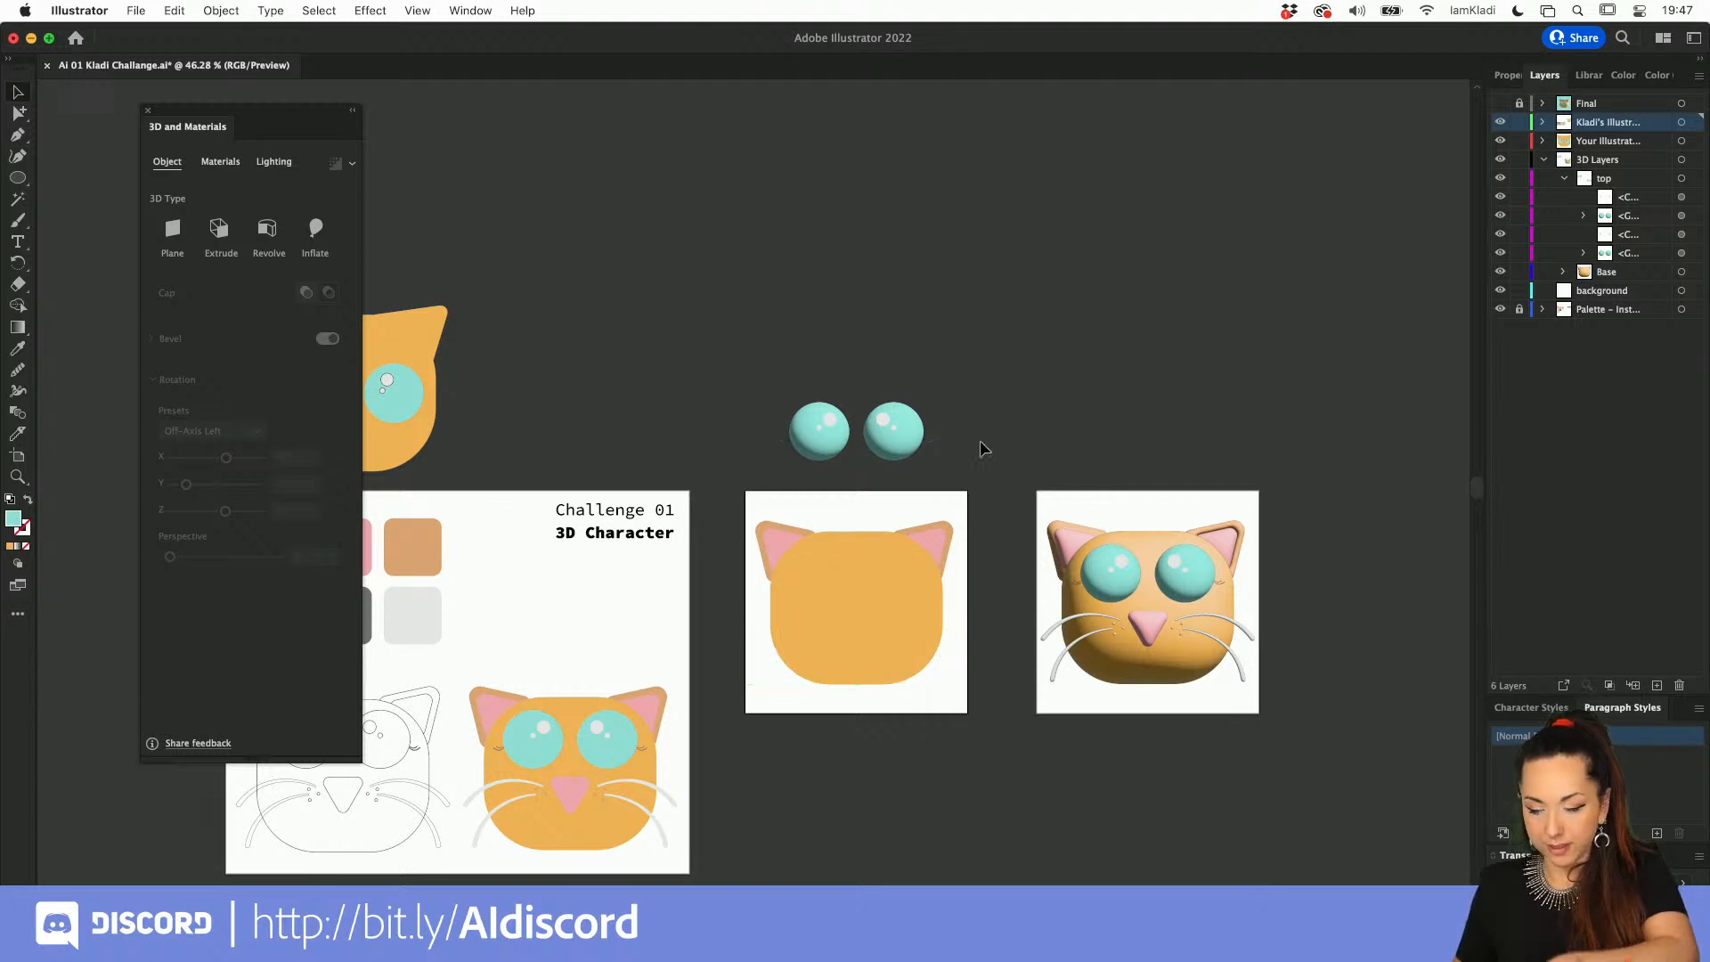
Step: Apply the Inflate 3D type to the head and ears and rotate them about 69° around the Y axis
scroll(955, 474, "up", 5)
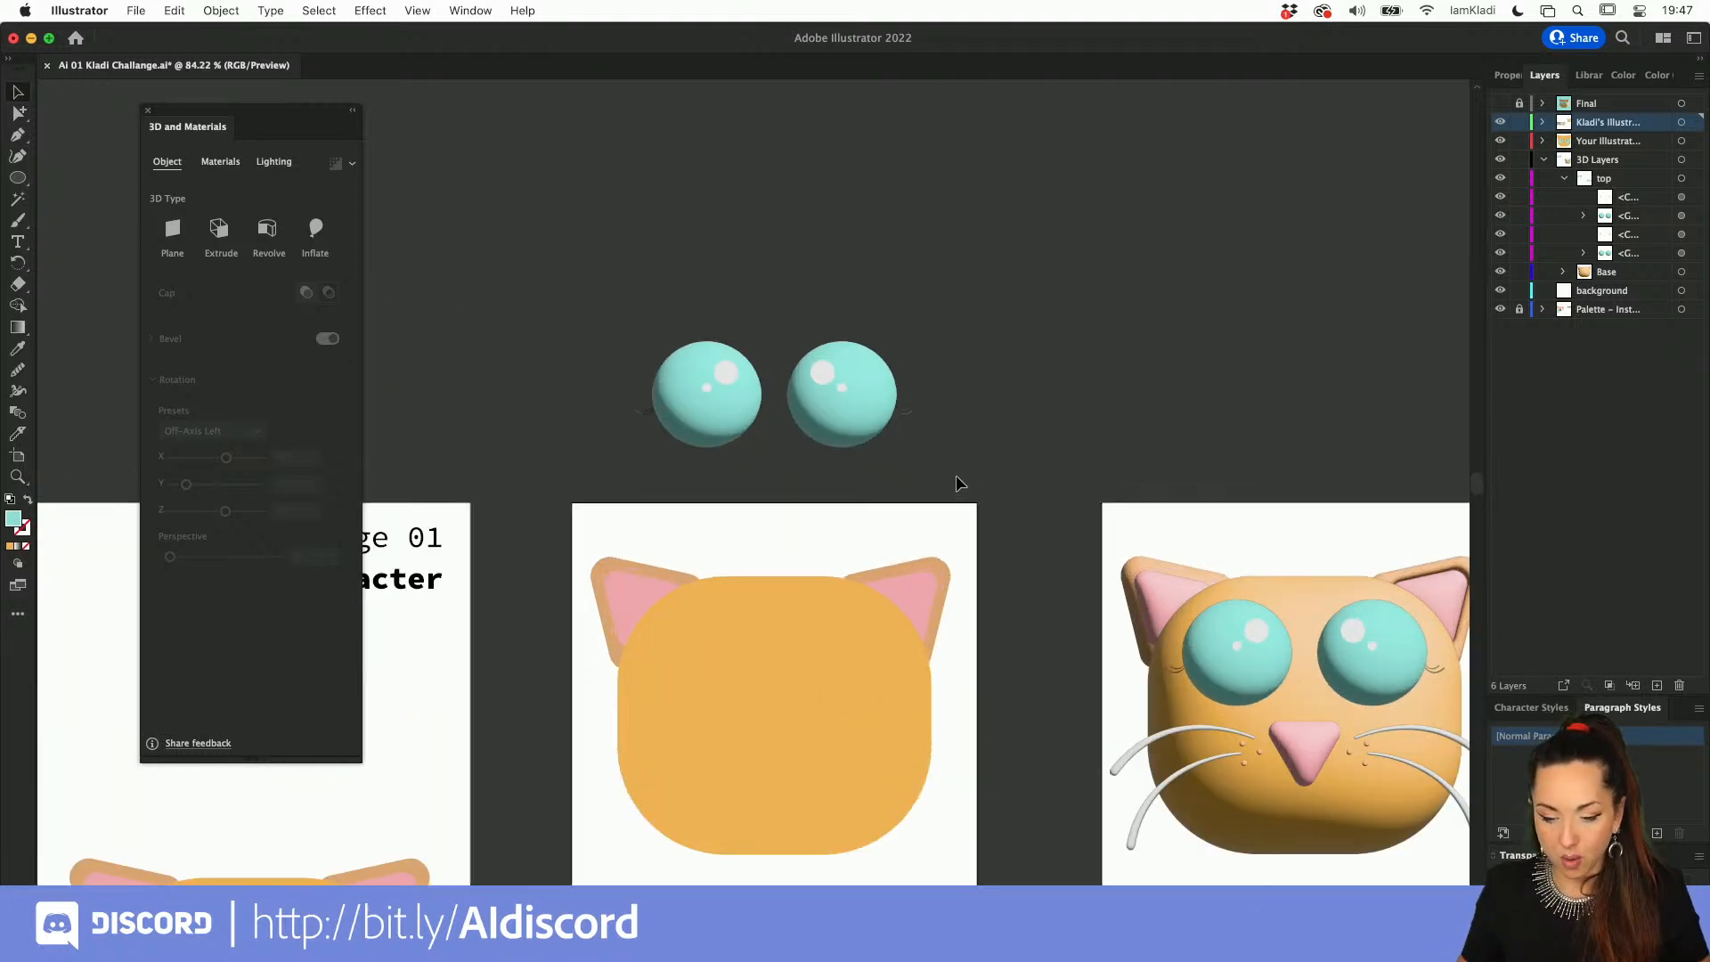
left_click(958, 724)
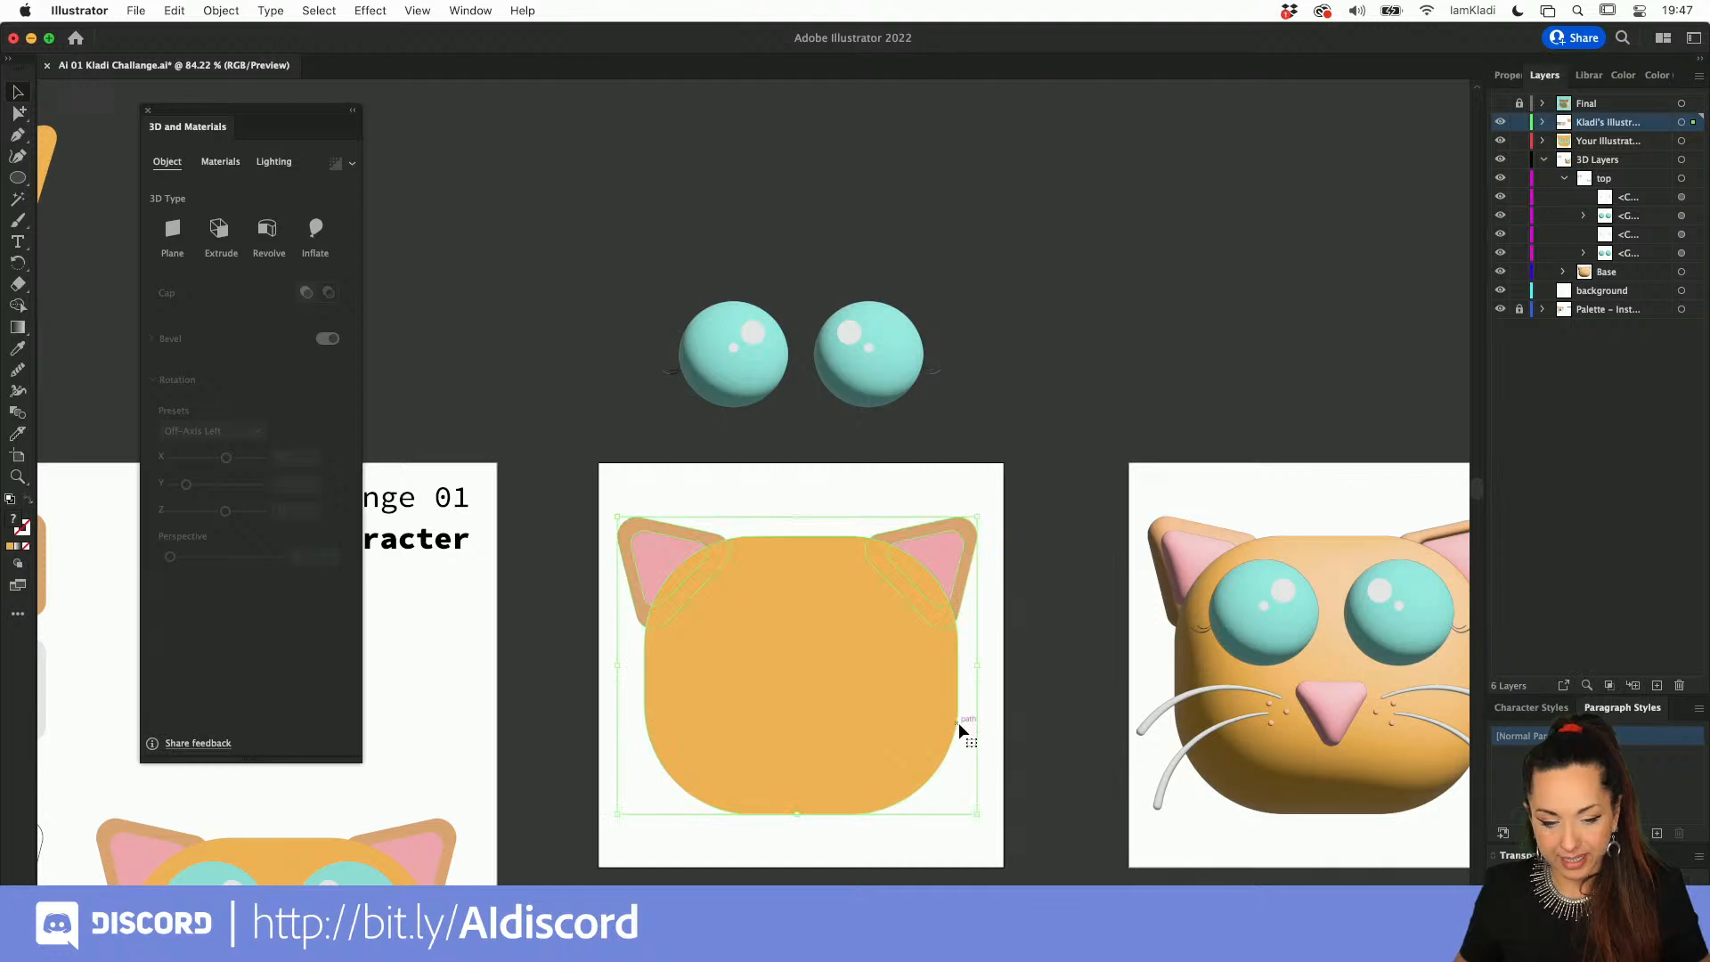
left_click(316, 233)
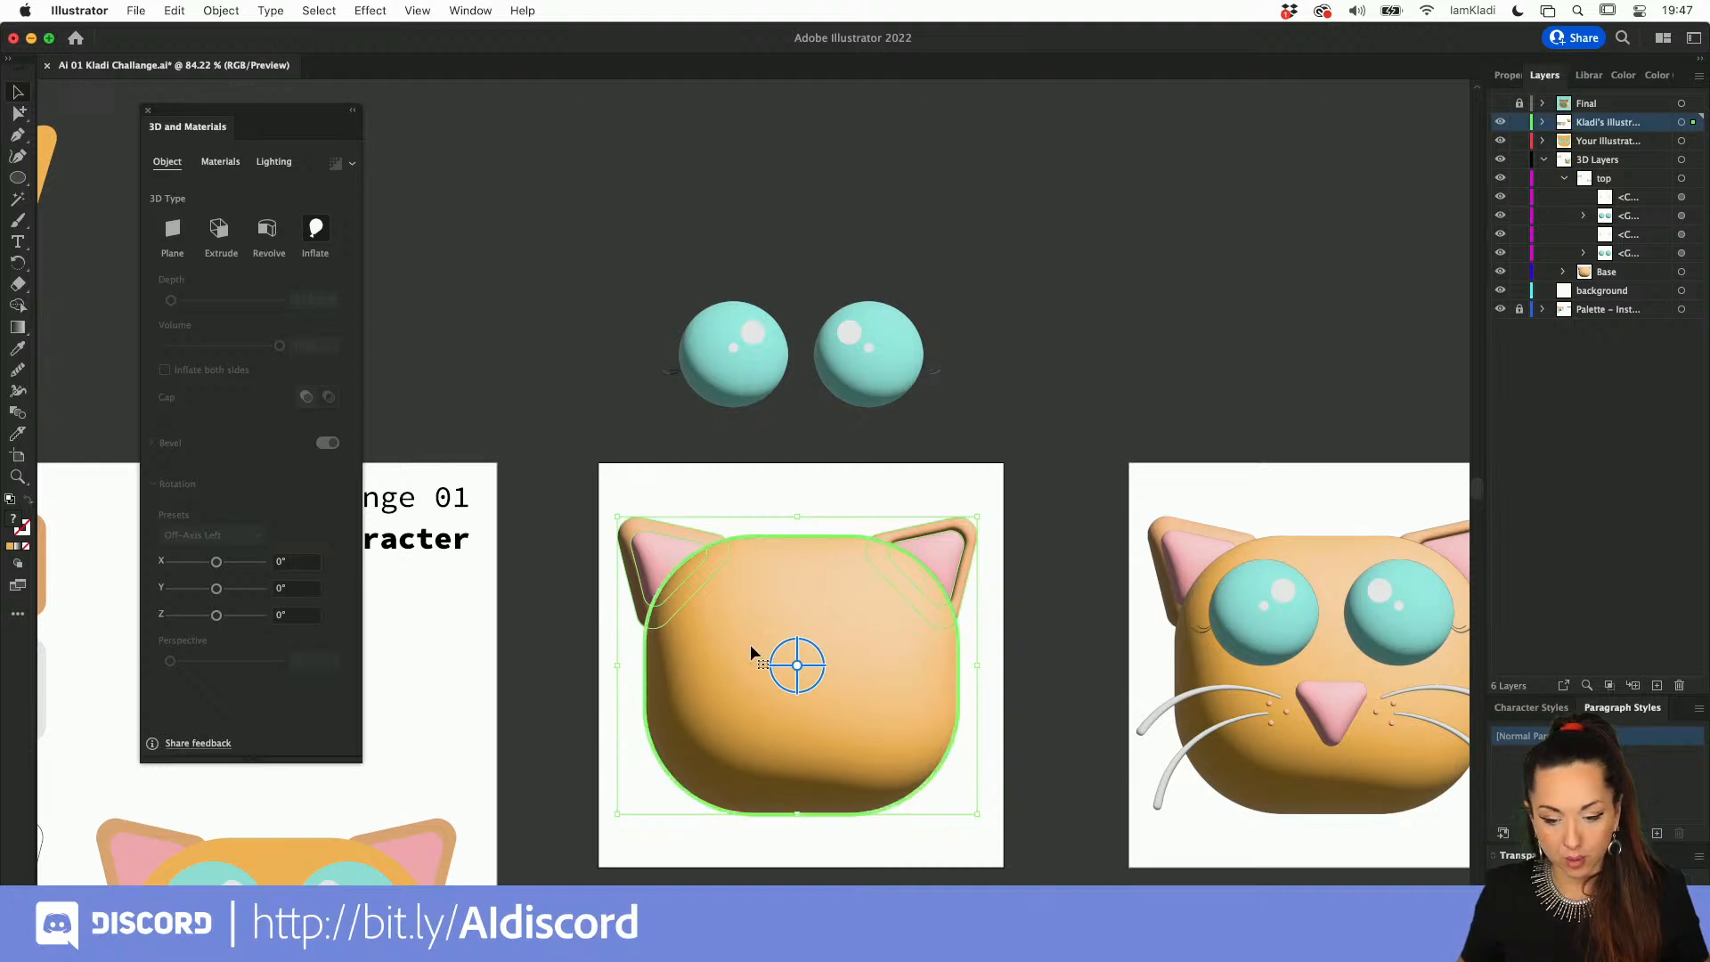
left_click_drag(804, 657, 787, 661)
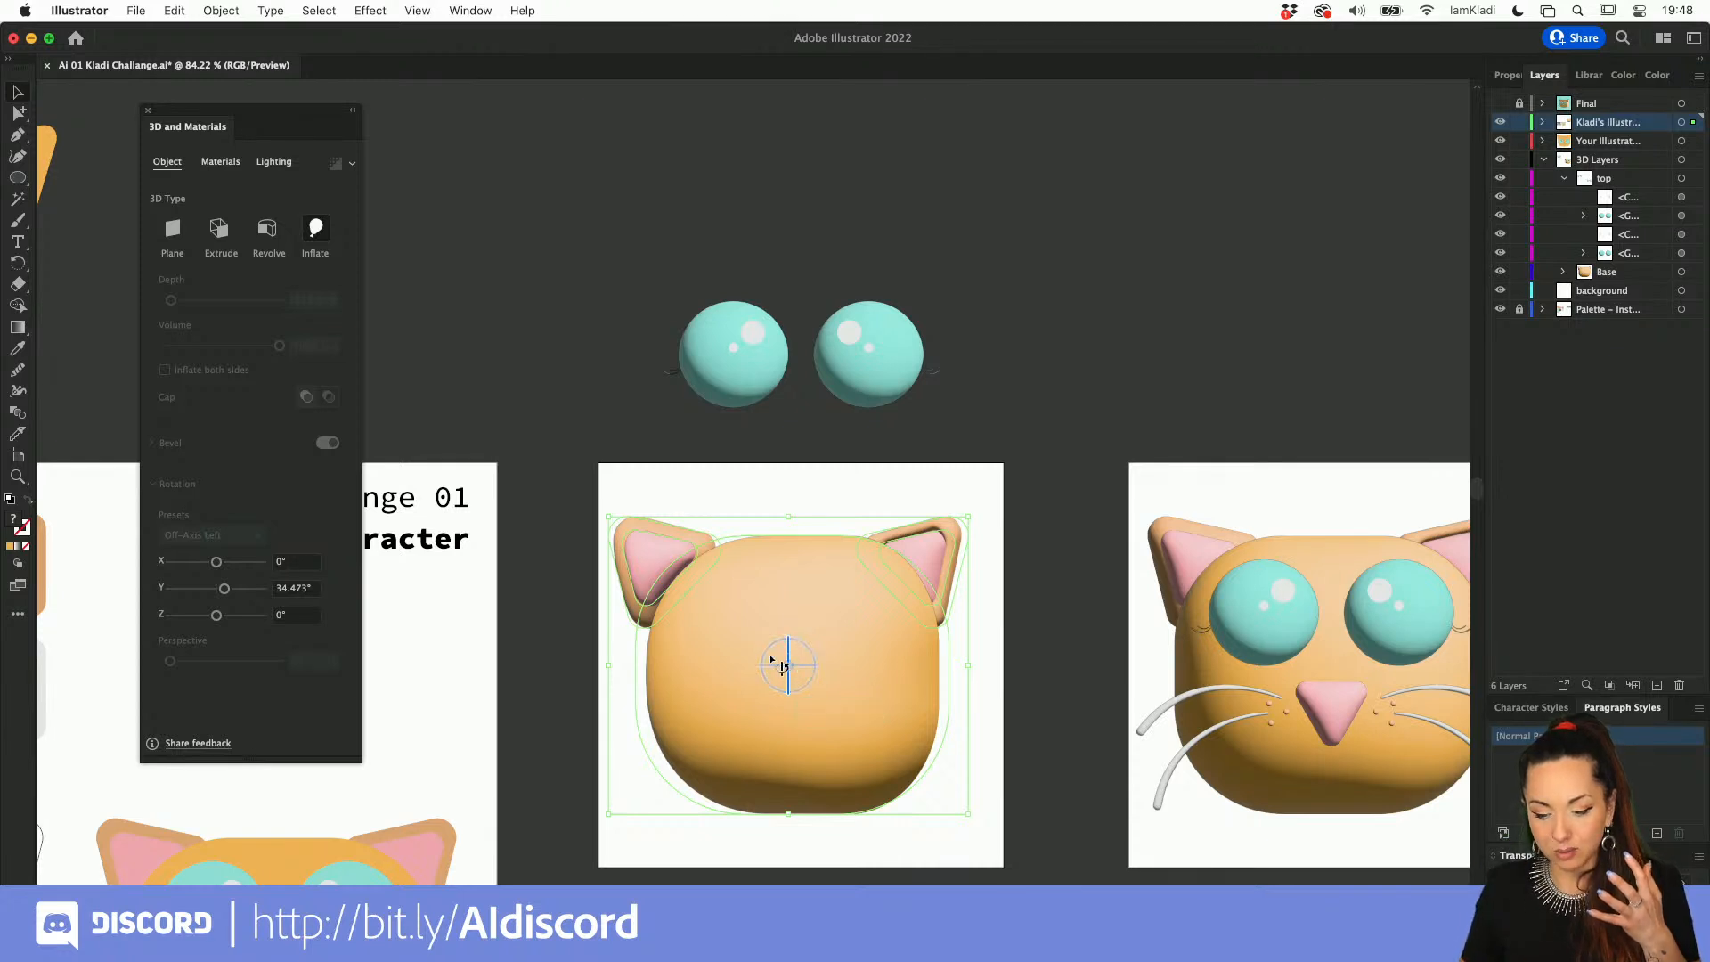
left_click_drag(766, 665, 753, 659)
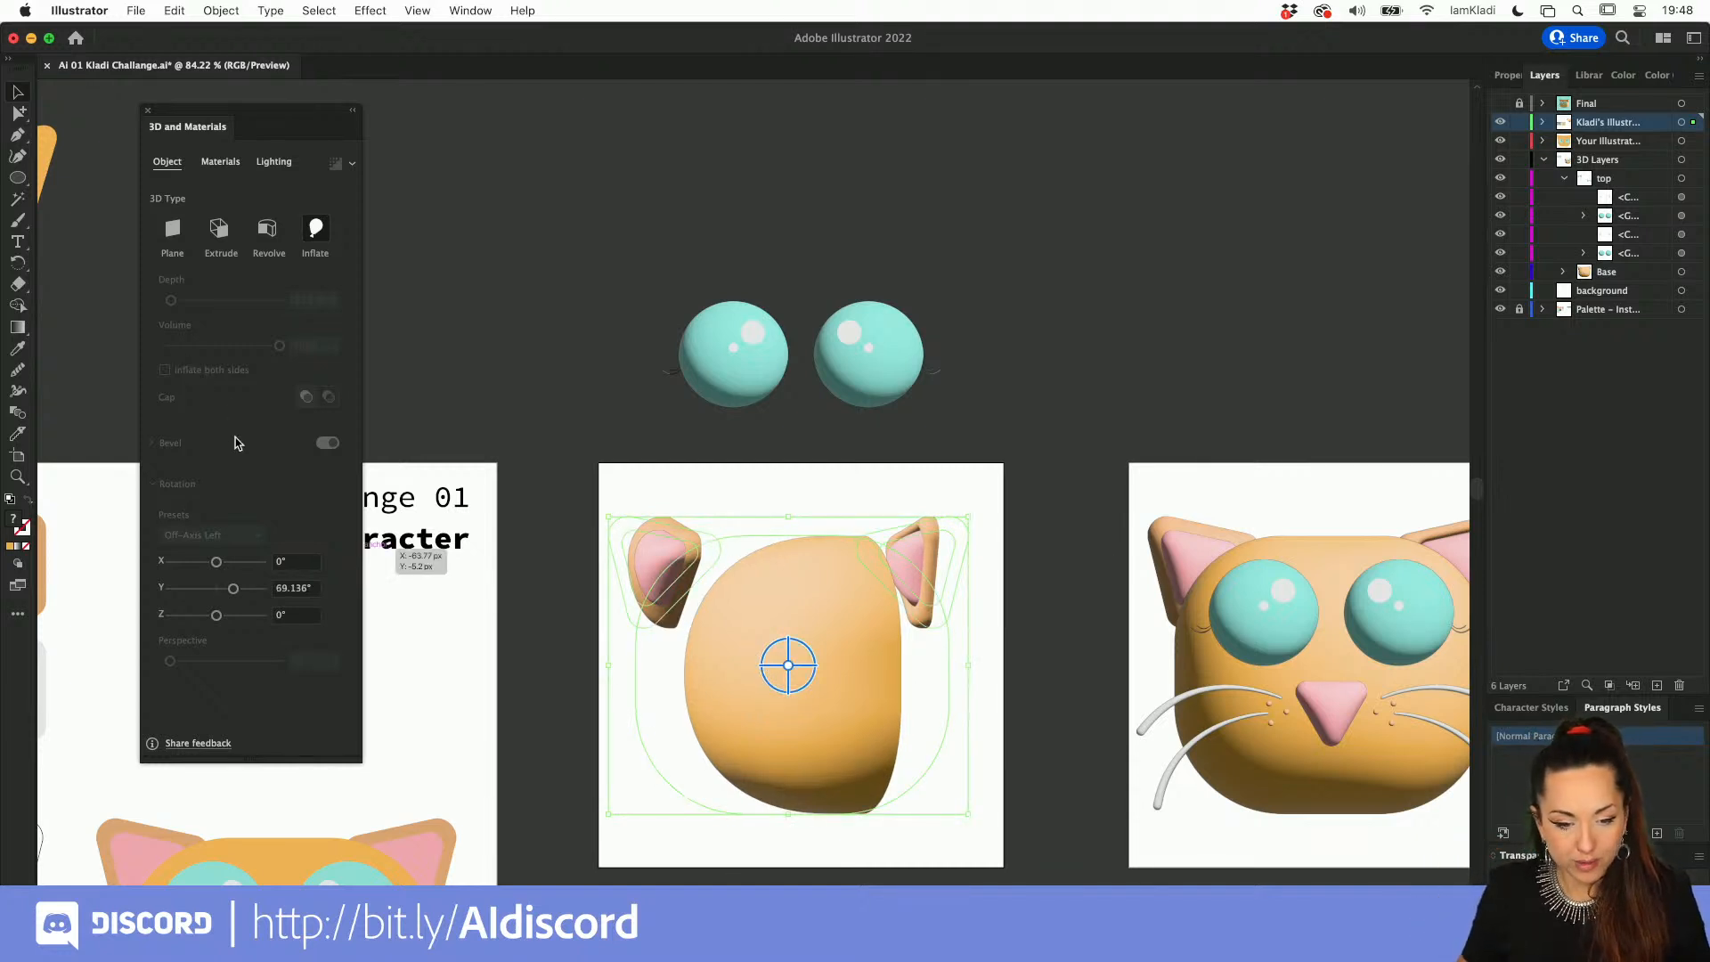
Step: Turn on Inflate both sides for the rotated head shape
left_click(574, 431)
left_click(715, 574)
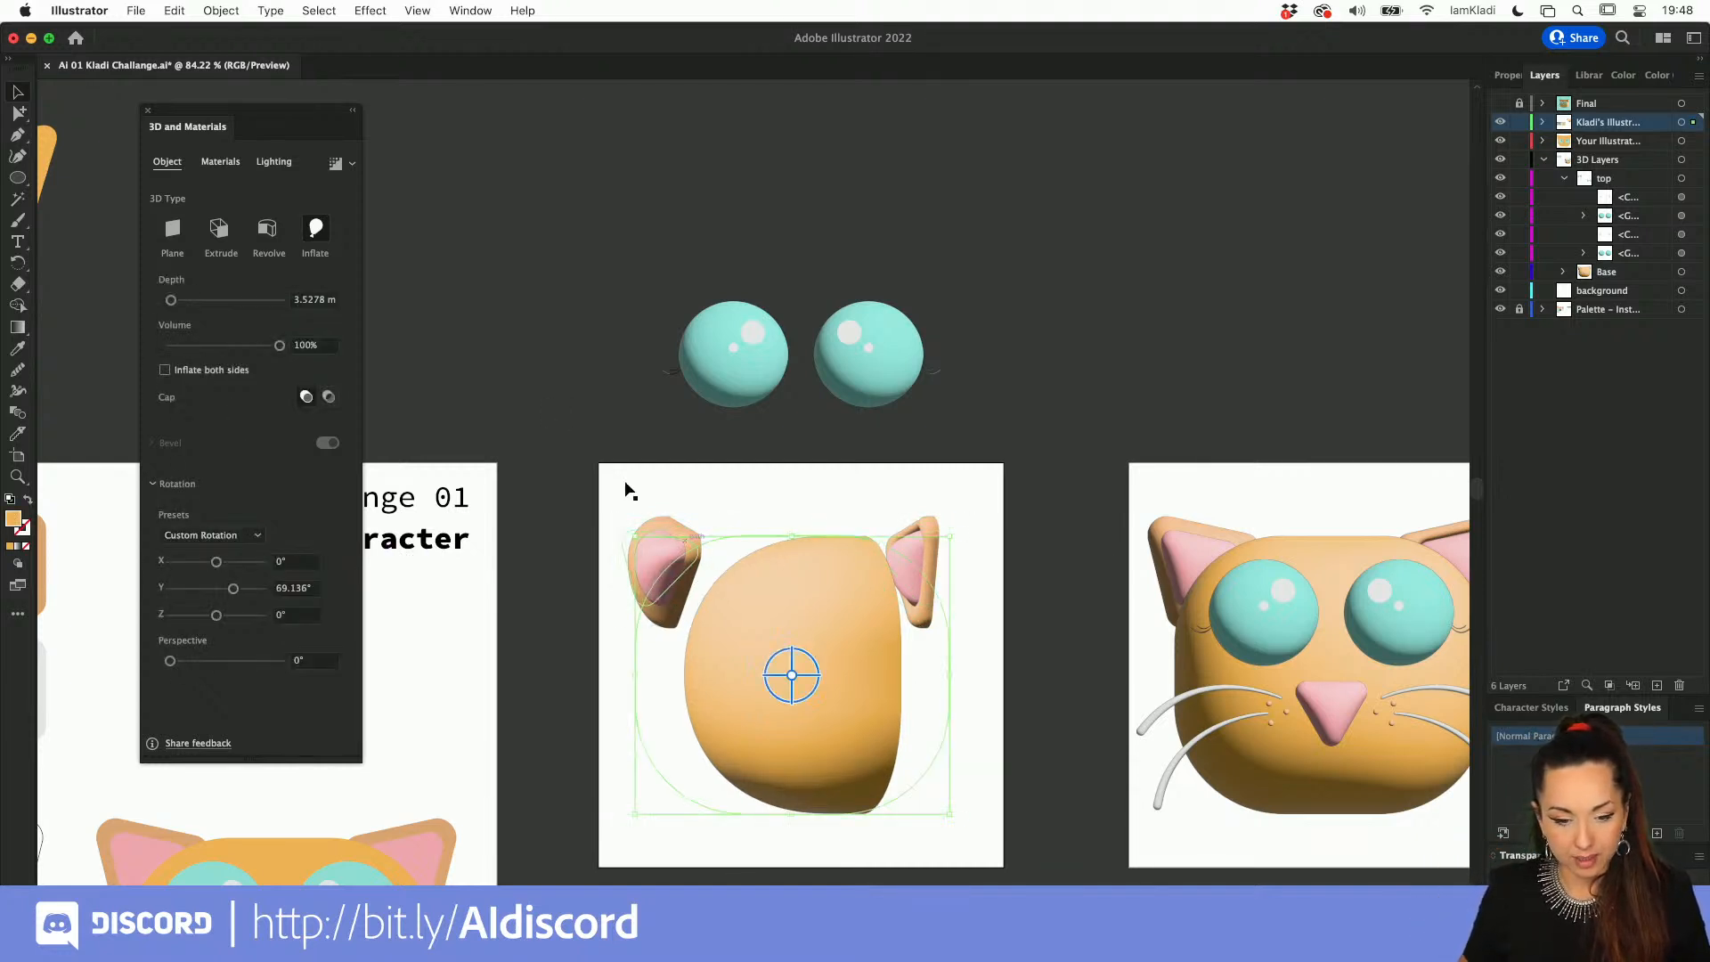
left_click(224, 373)
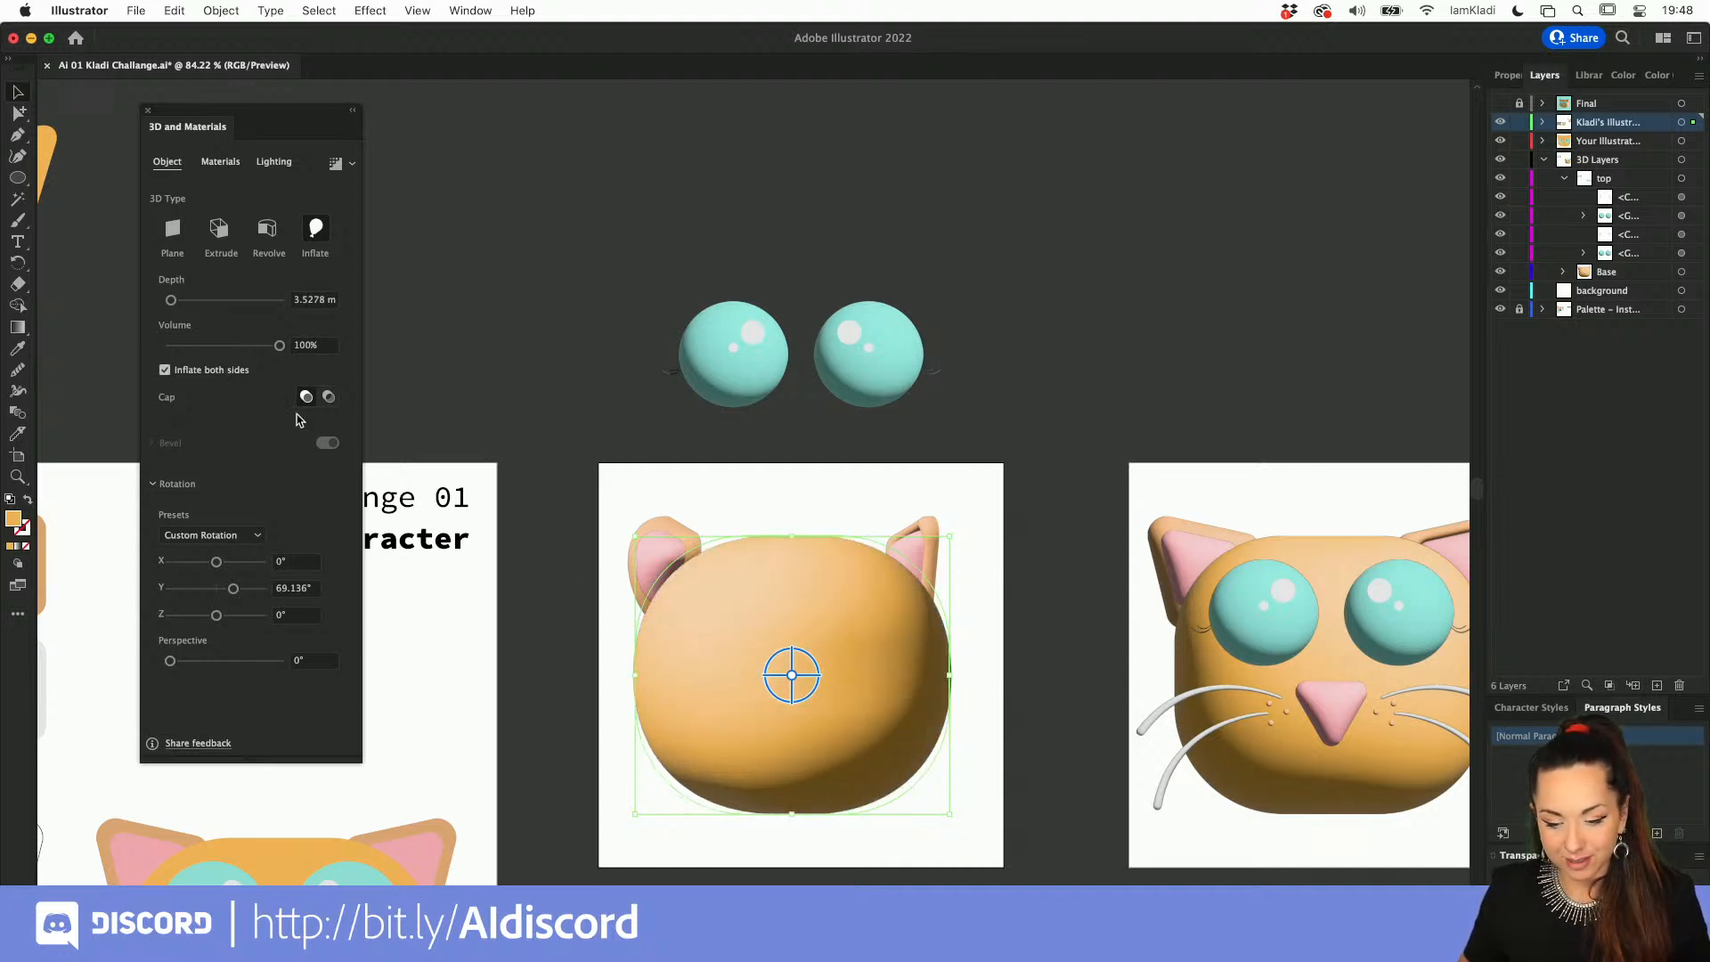
Step: Turn on Inflate both sides for the pink inner parts of both ears and inspect the result
left_click(679, 569)
left_click(922, 549, "shift")
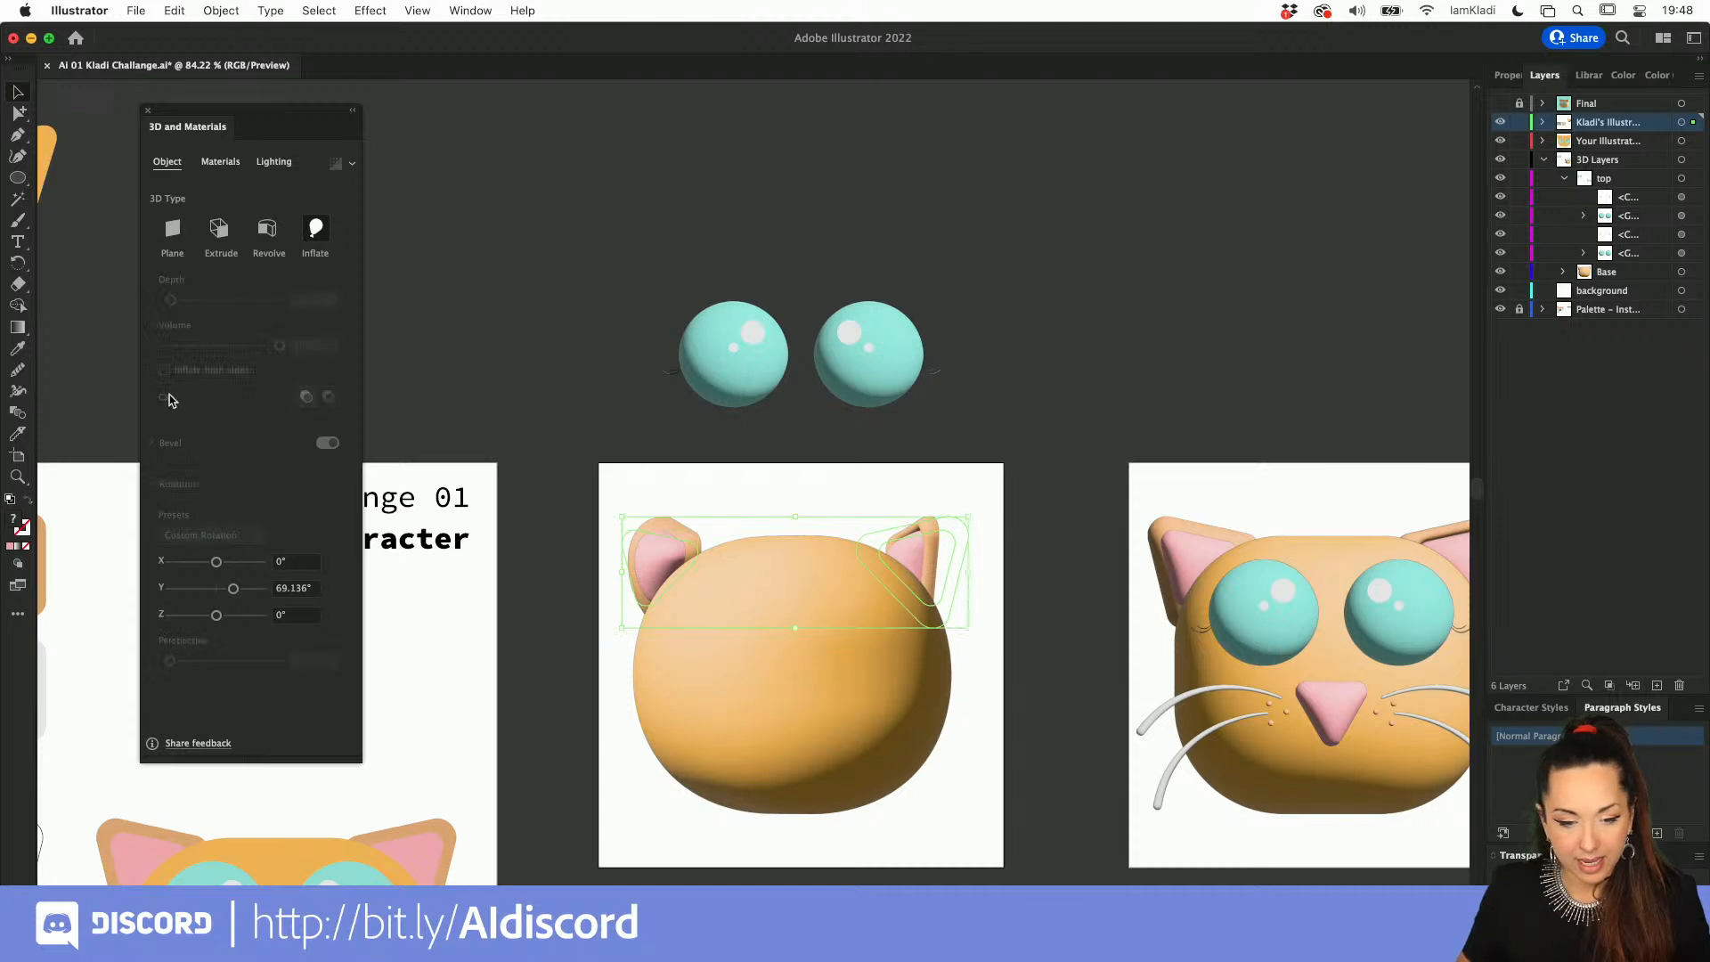
left_click(655, 534)
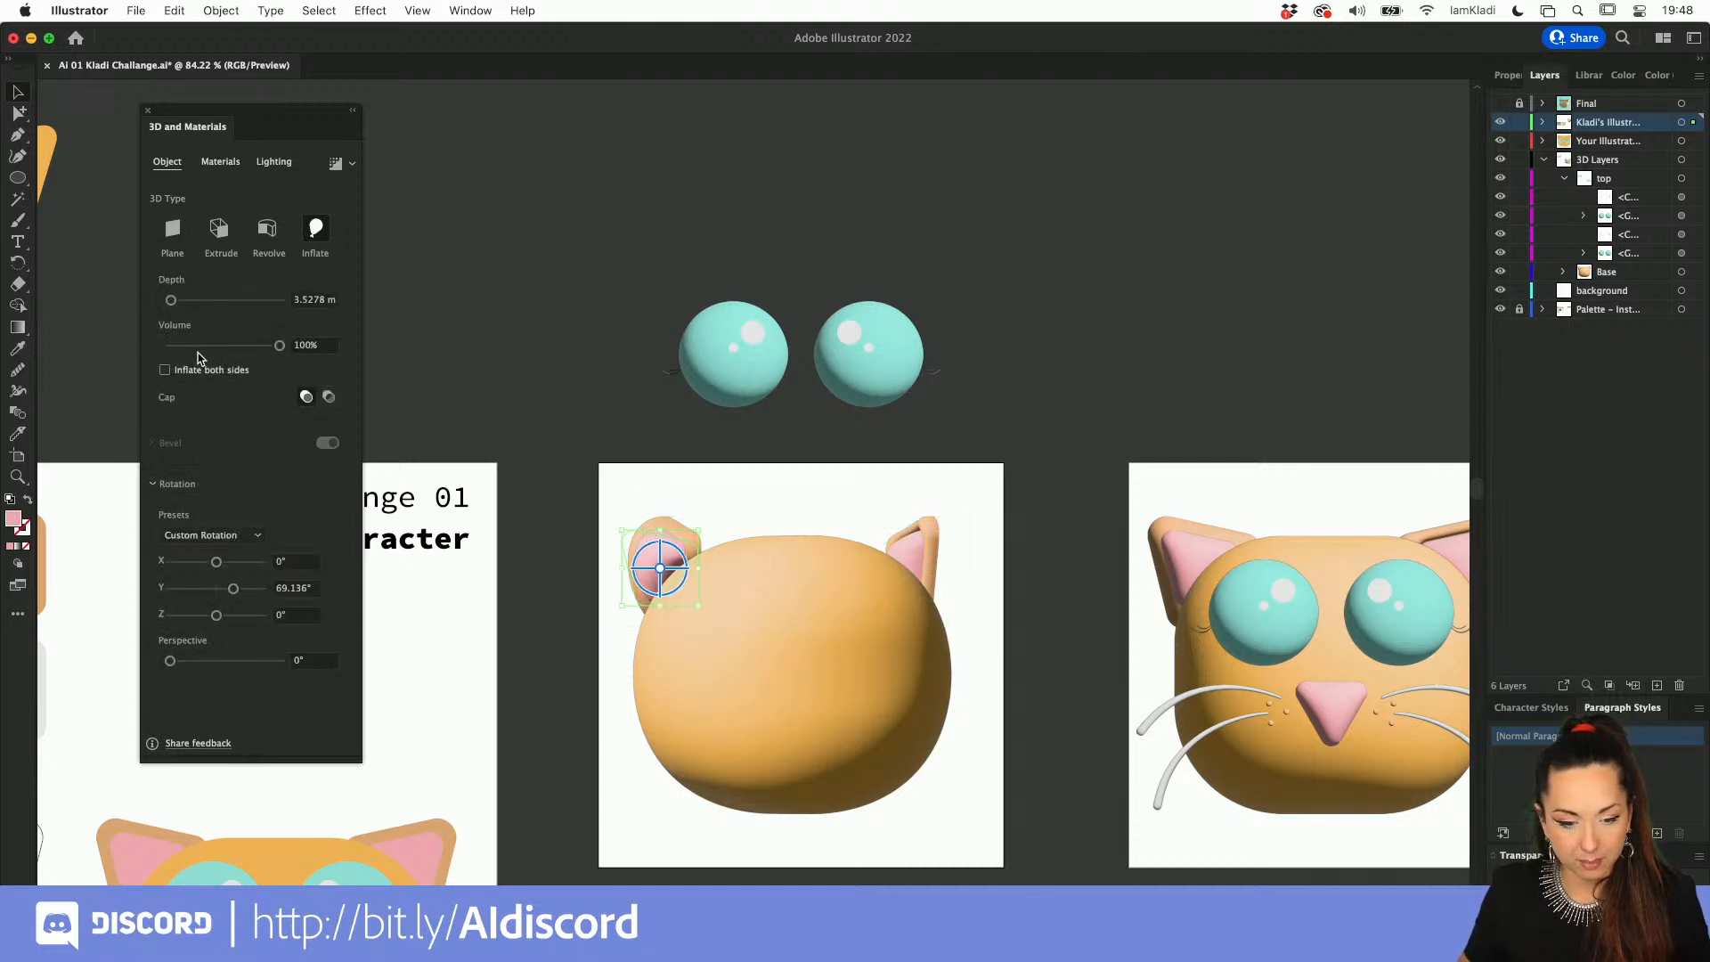
left_click(164, 370)
left_click(910, 572)
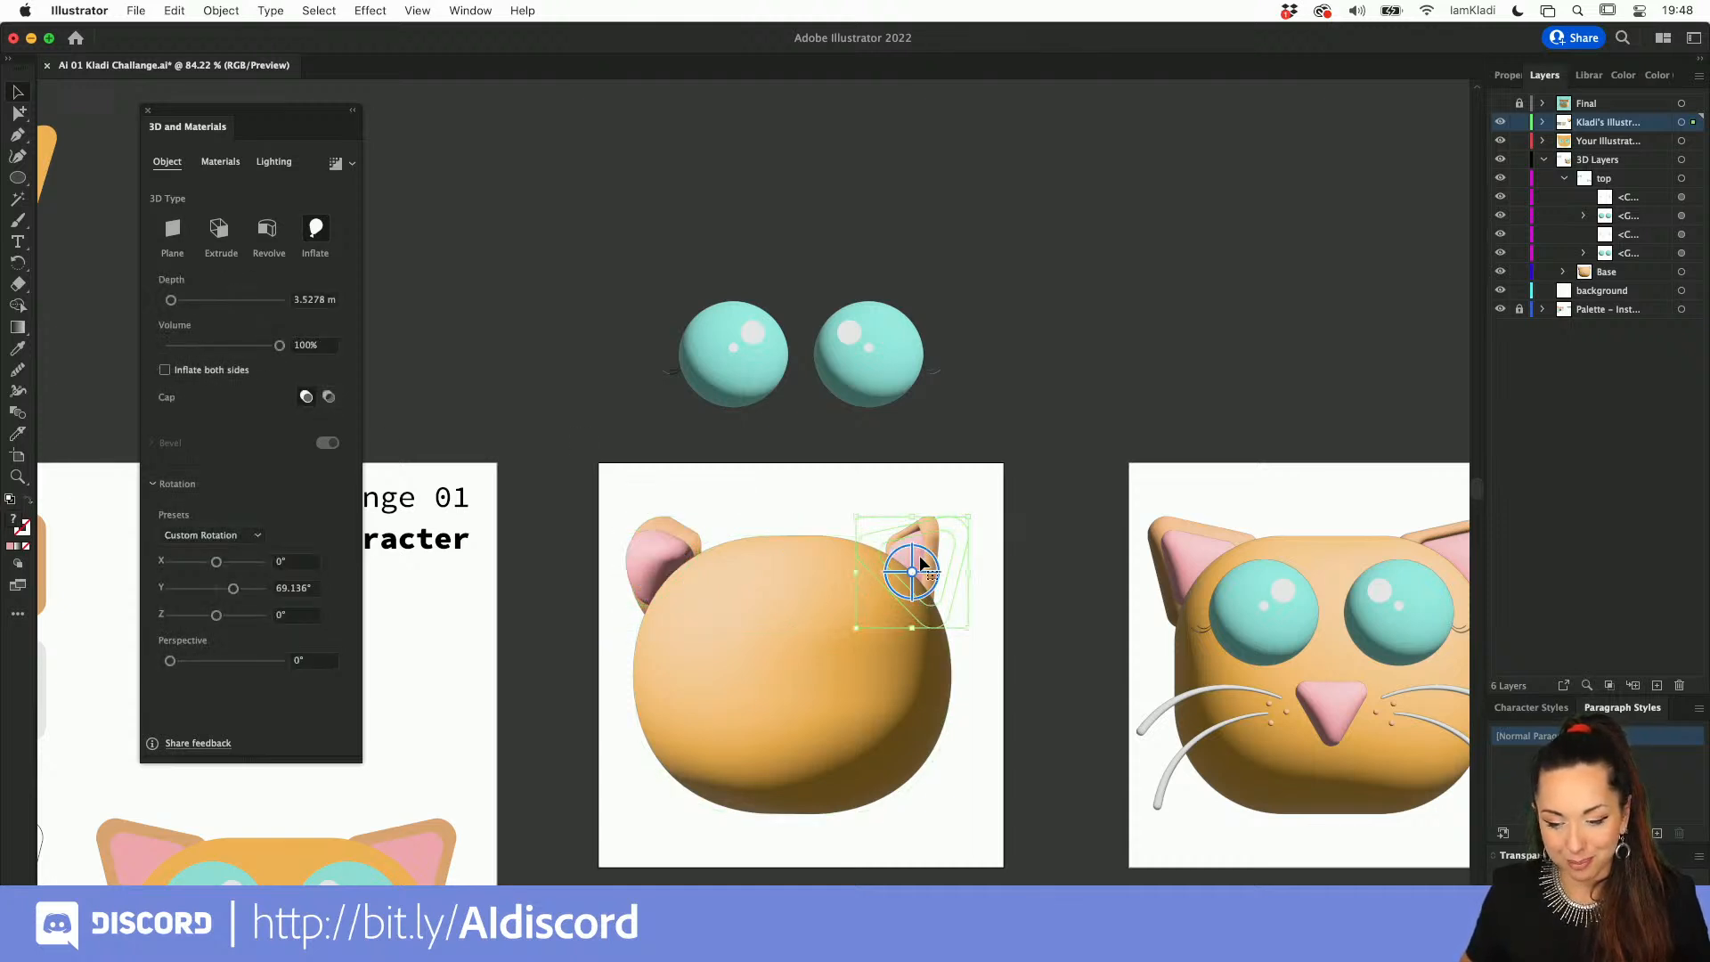
left_click(218, 368)
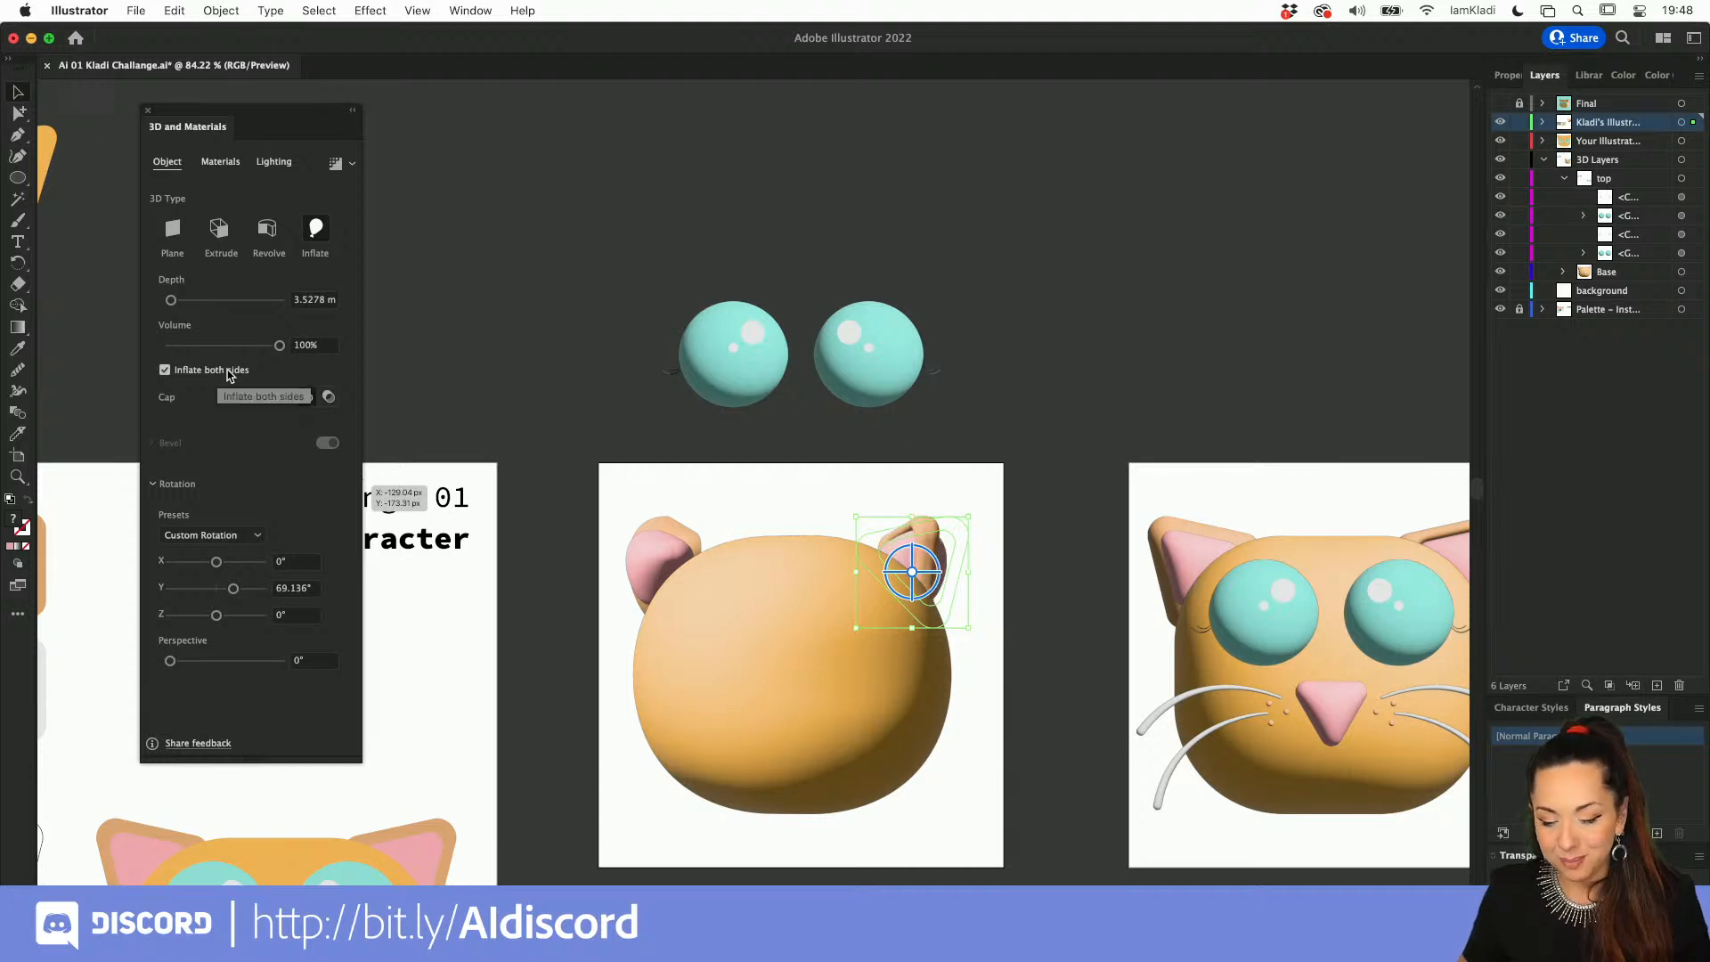
left_click(970, 560)
scroll(971, 559, "up", 5)
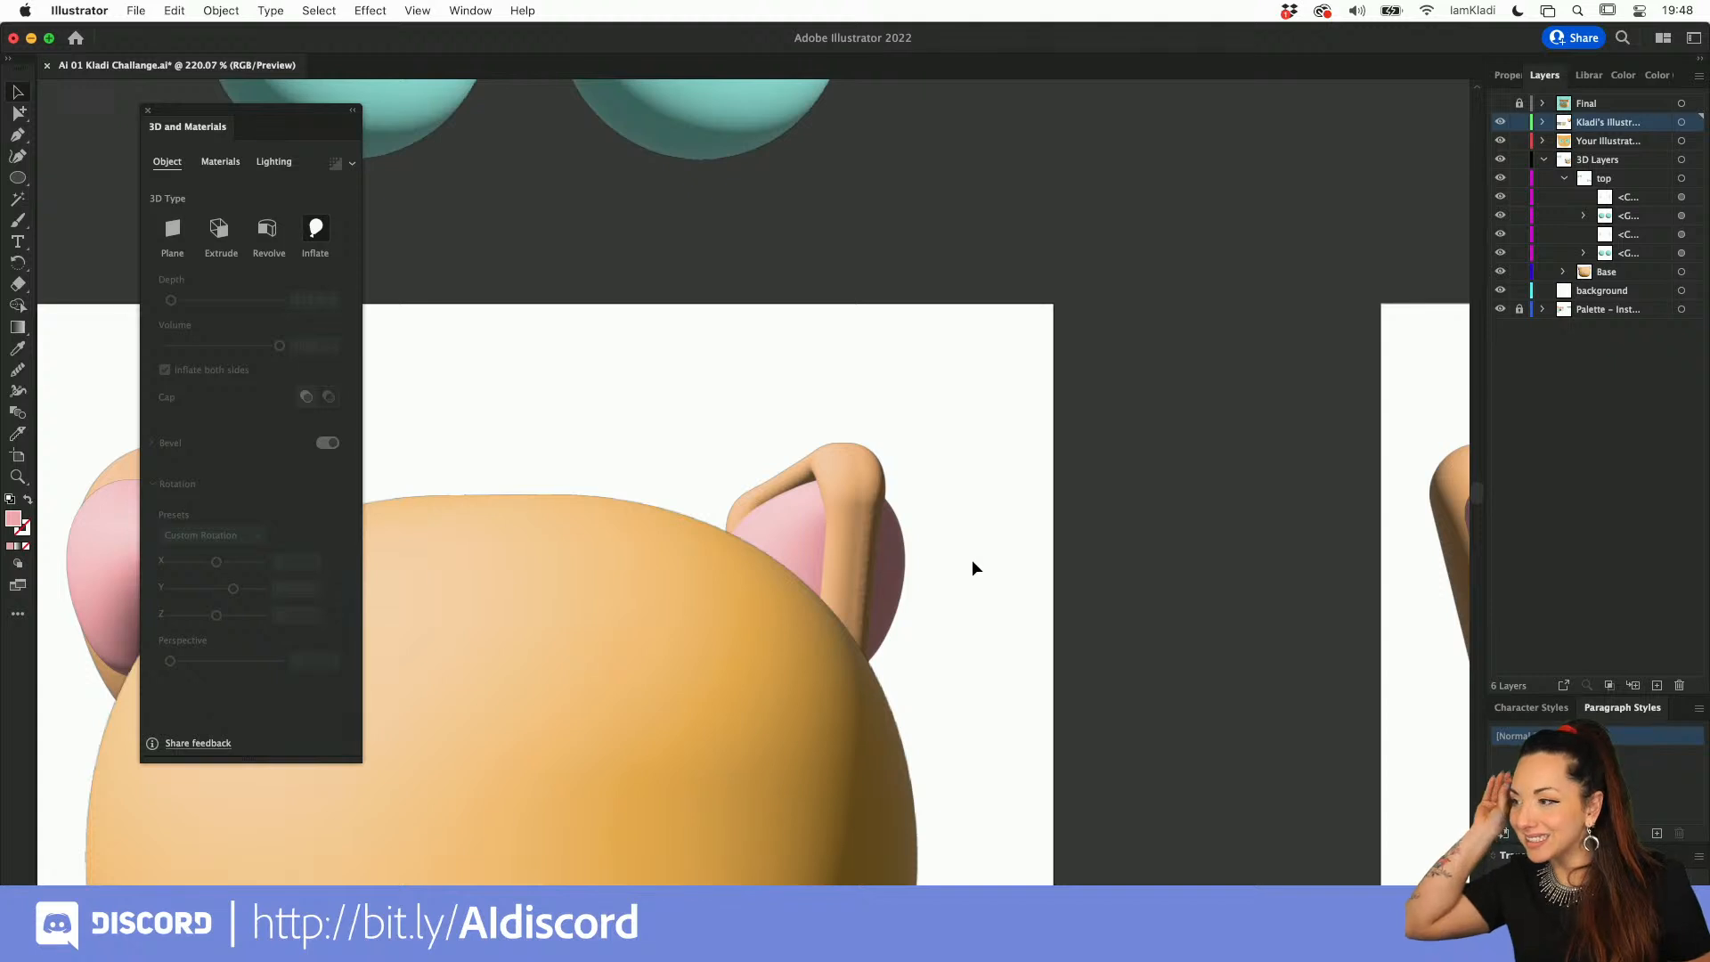
scroll(971, 560, "down", 6)
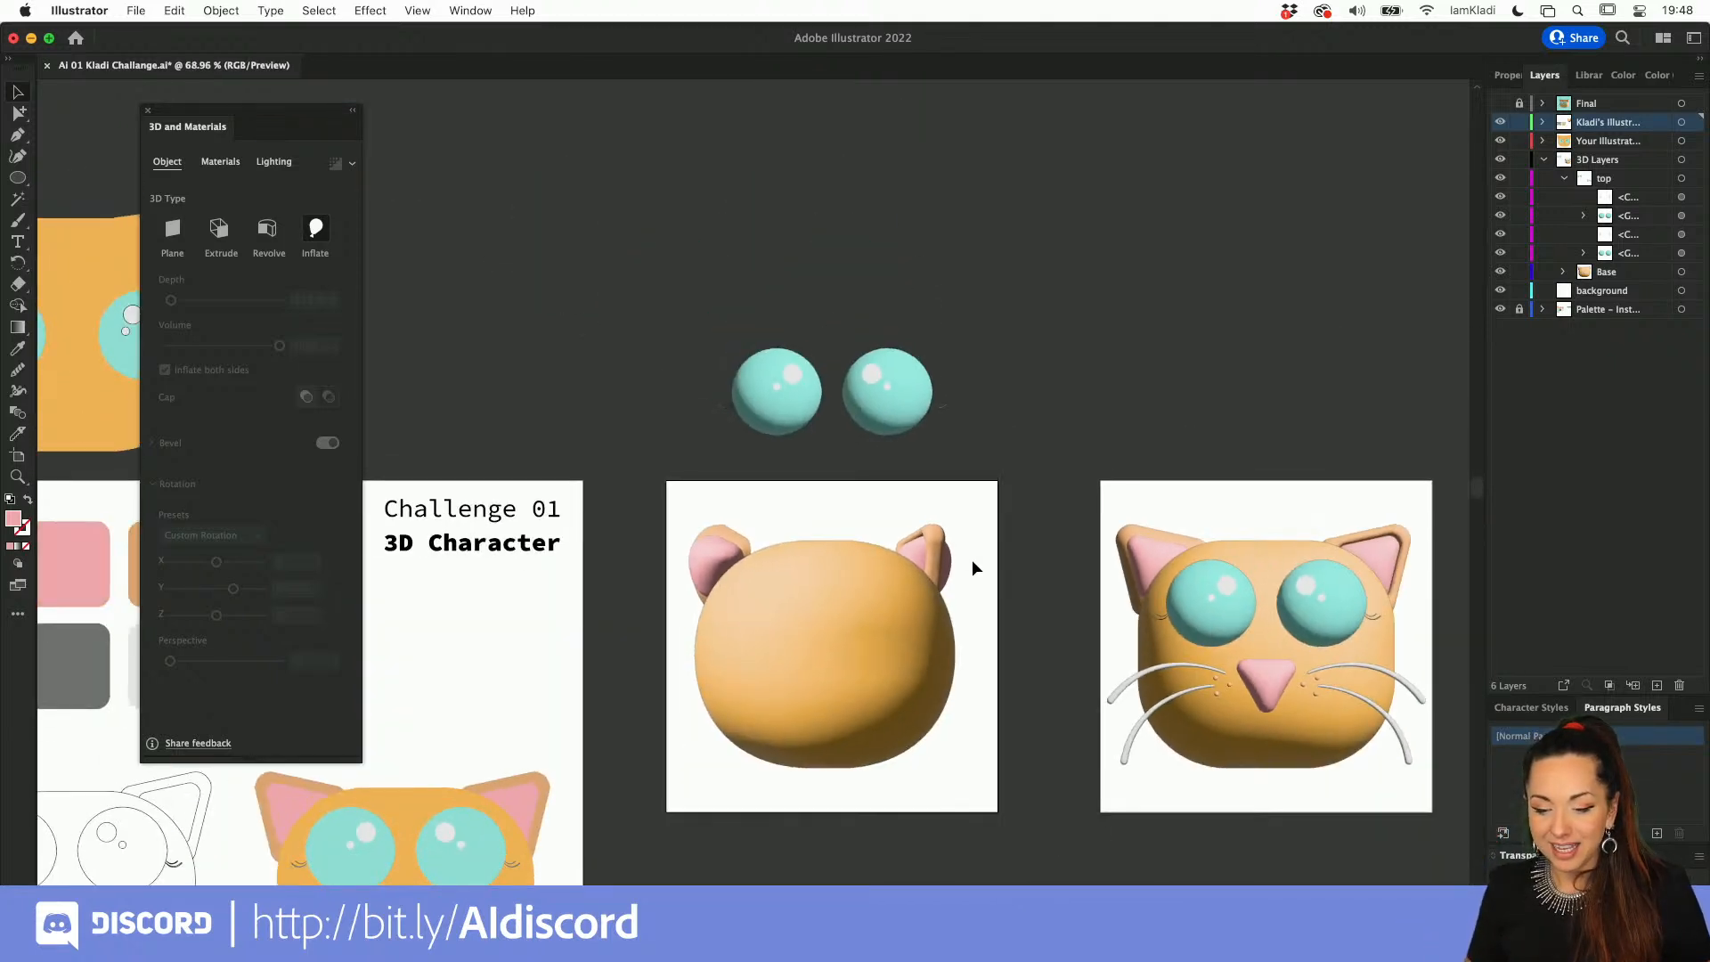
Step: Delete the rotated head and ears from the original export artboard
left_click(841, 638)
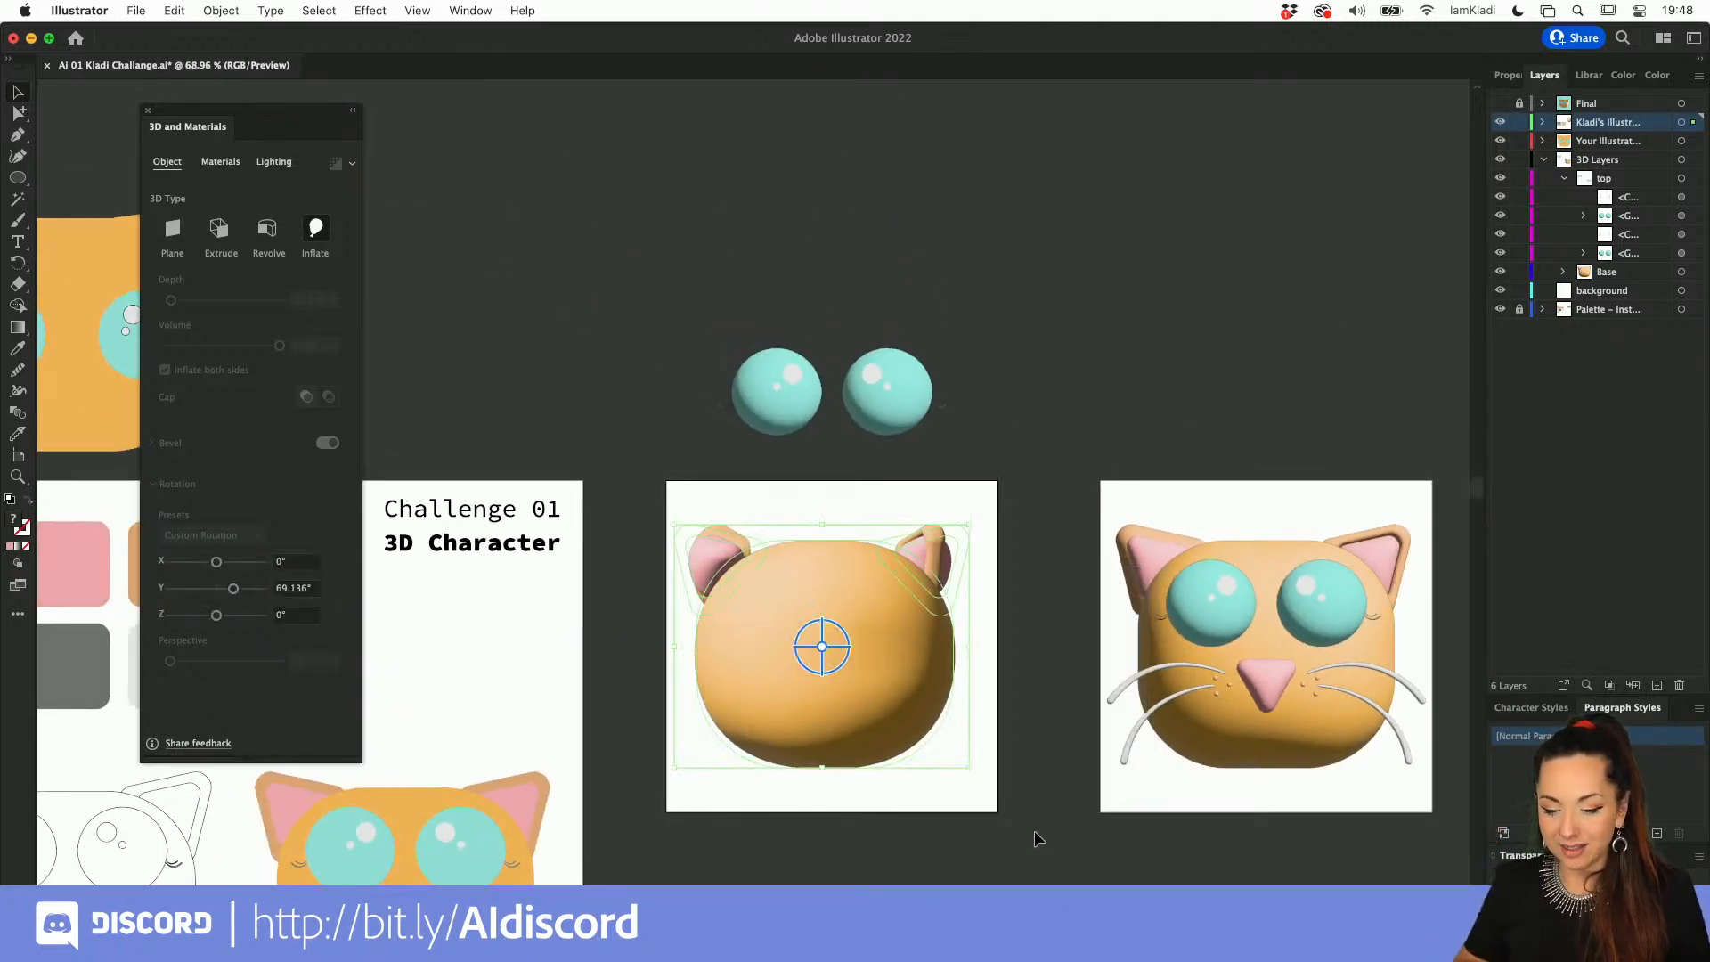
key("Delete")
scroll(648, 798, "down", 3)
scroll(648, 798, "left", 3)
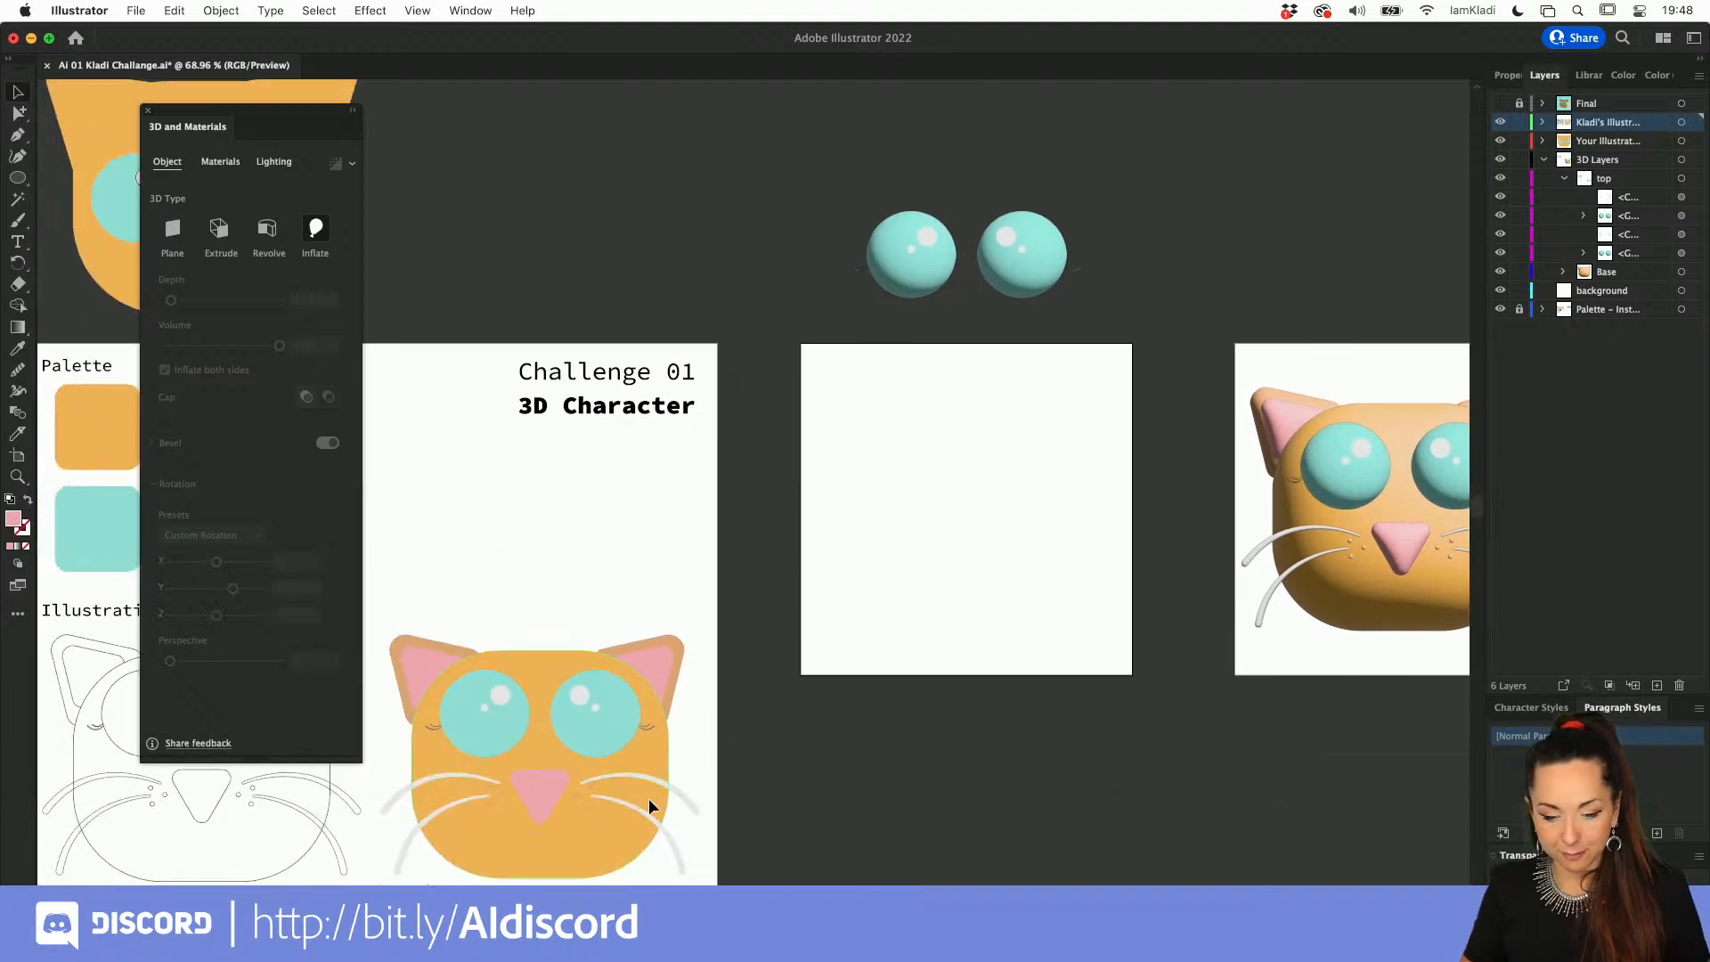
Step: Place a copy of the flat cat illustration on the empty export artboard
left_click(640, 799)
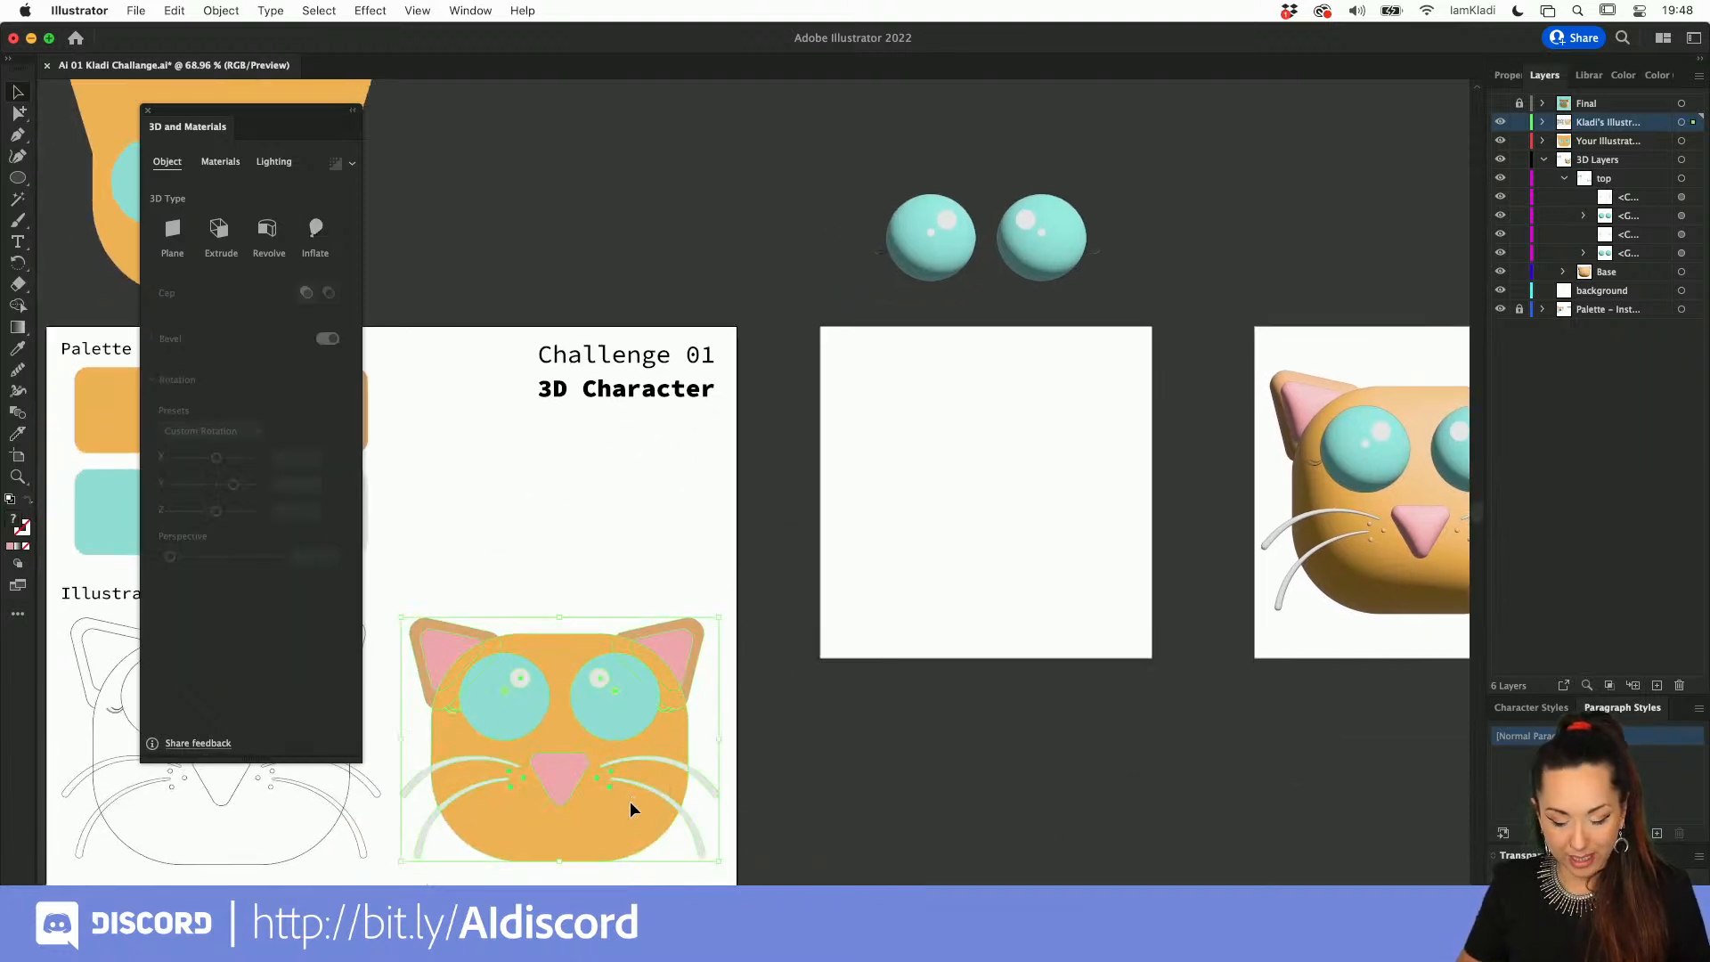
left_click_drag(629, 800, 1061, 563)
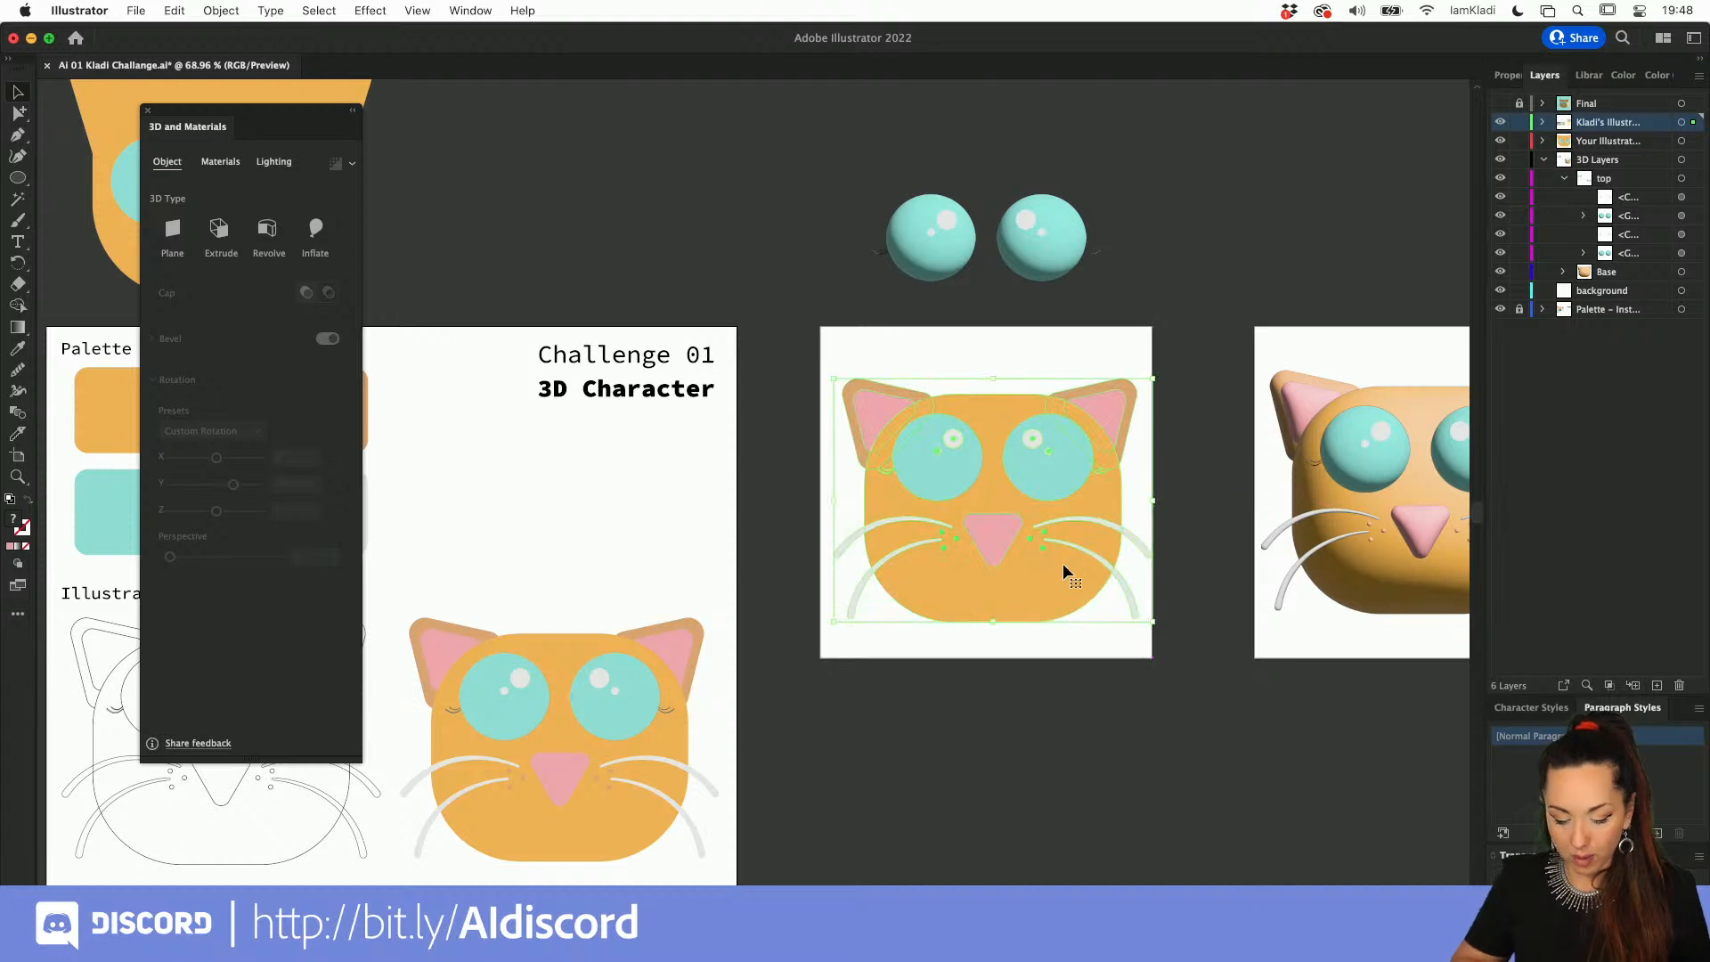
key("alt+super")
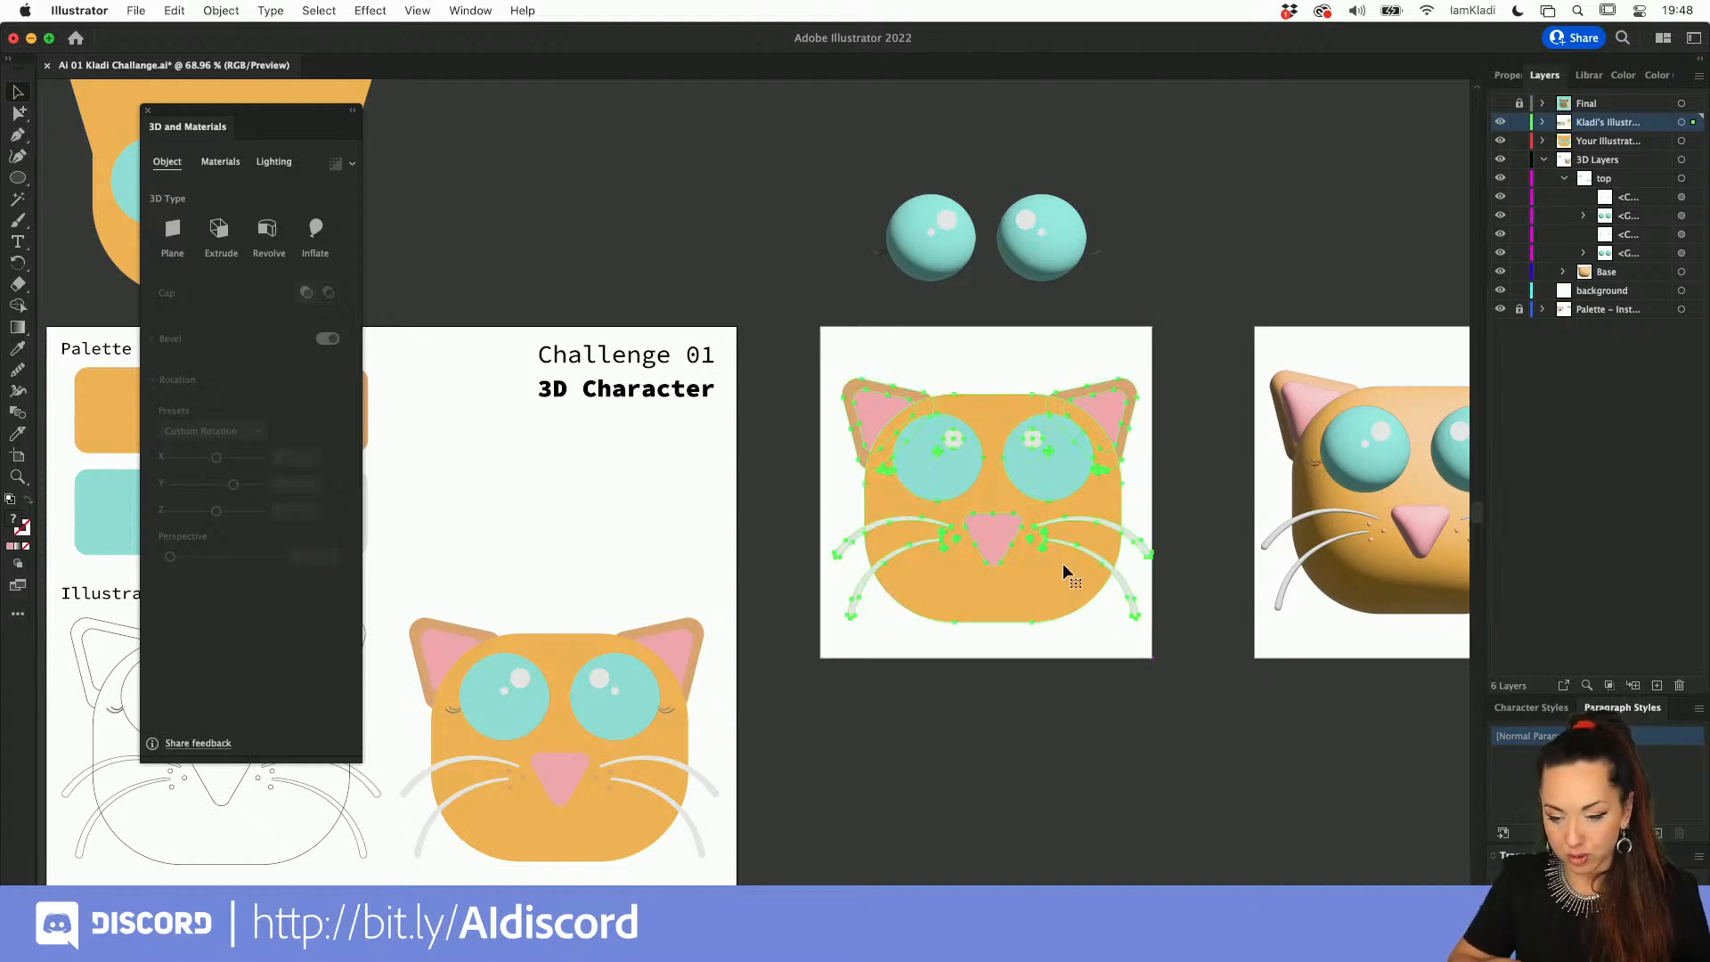
Step: Apply the Inflate 3D type to the copied cat and set its rotation preset to Off-Axis Left
left_click(313, 239)
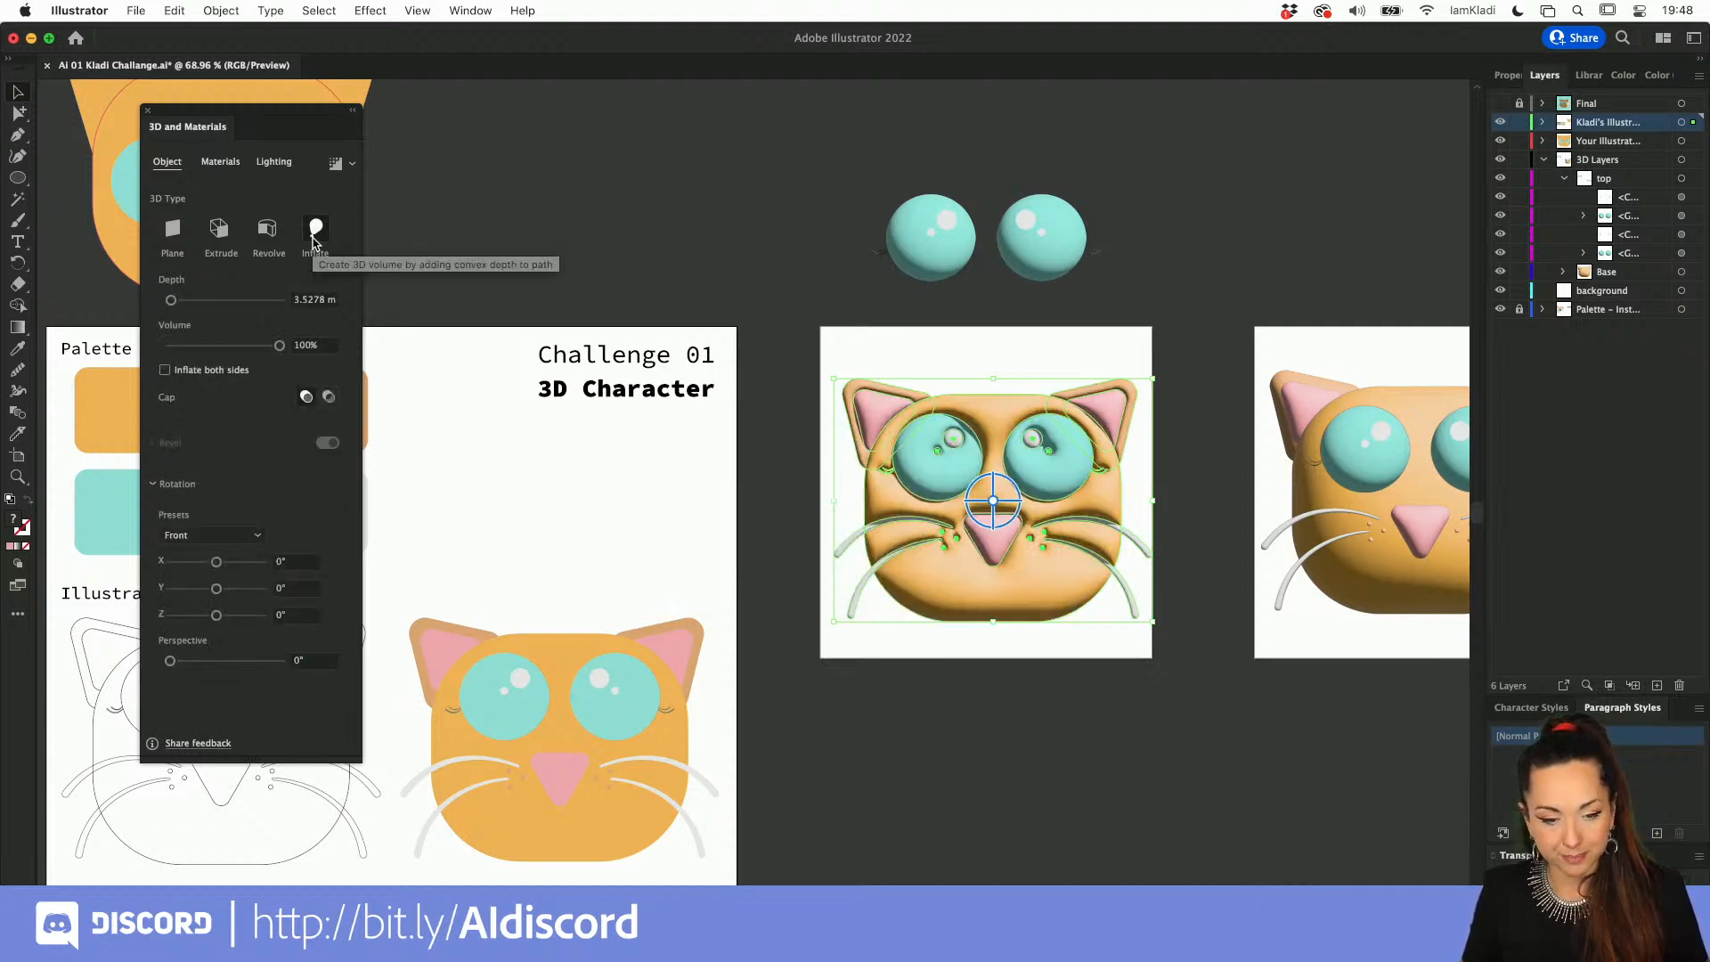
left_click(239, 535)
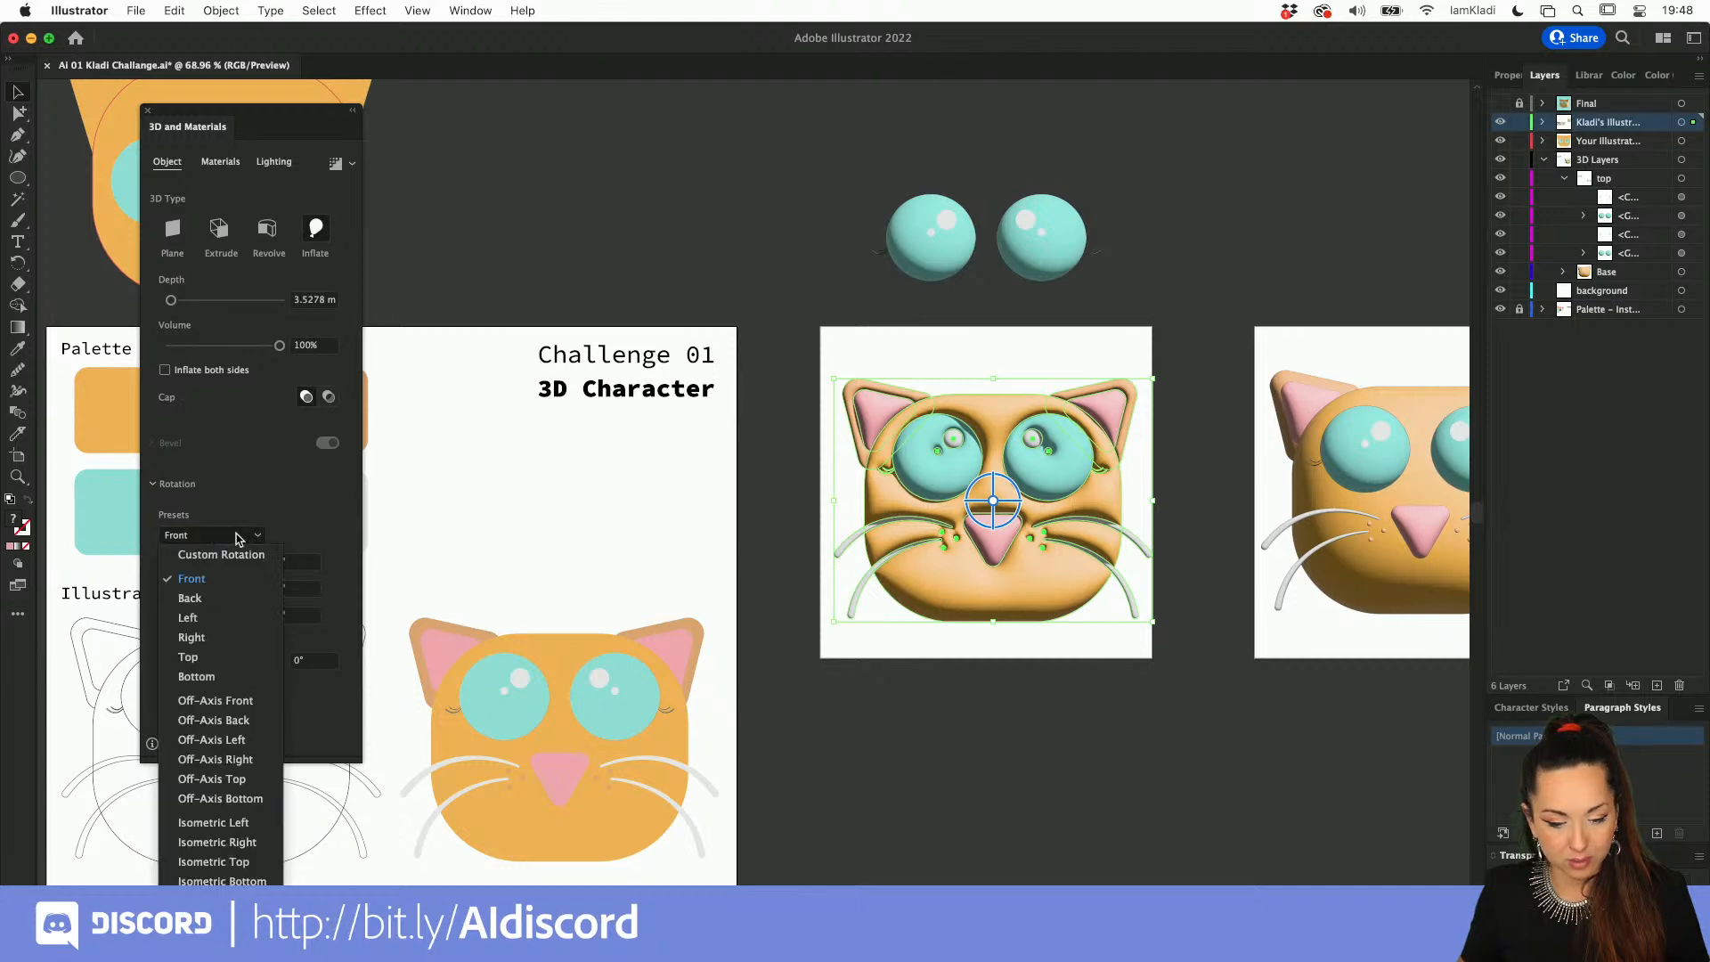
left_click(230, 739)
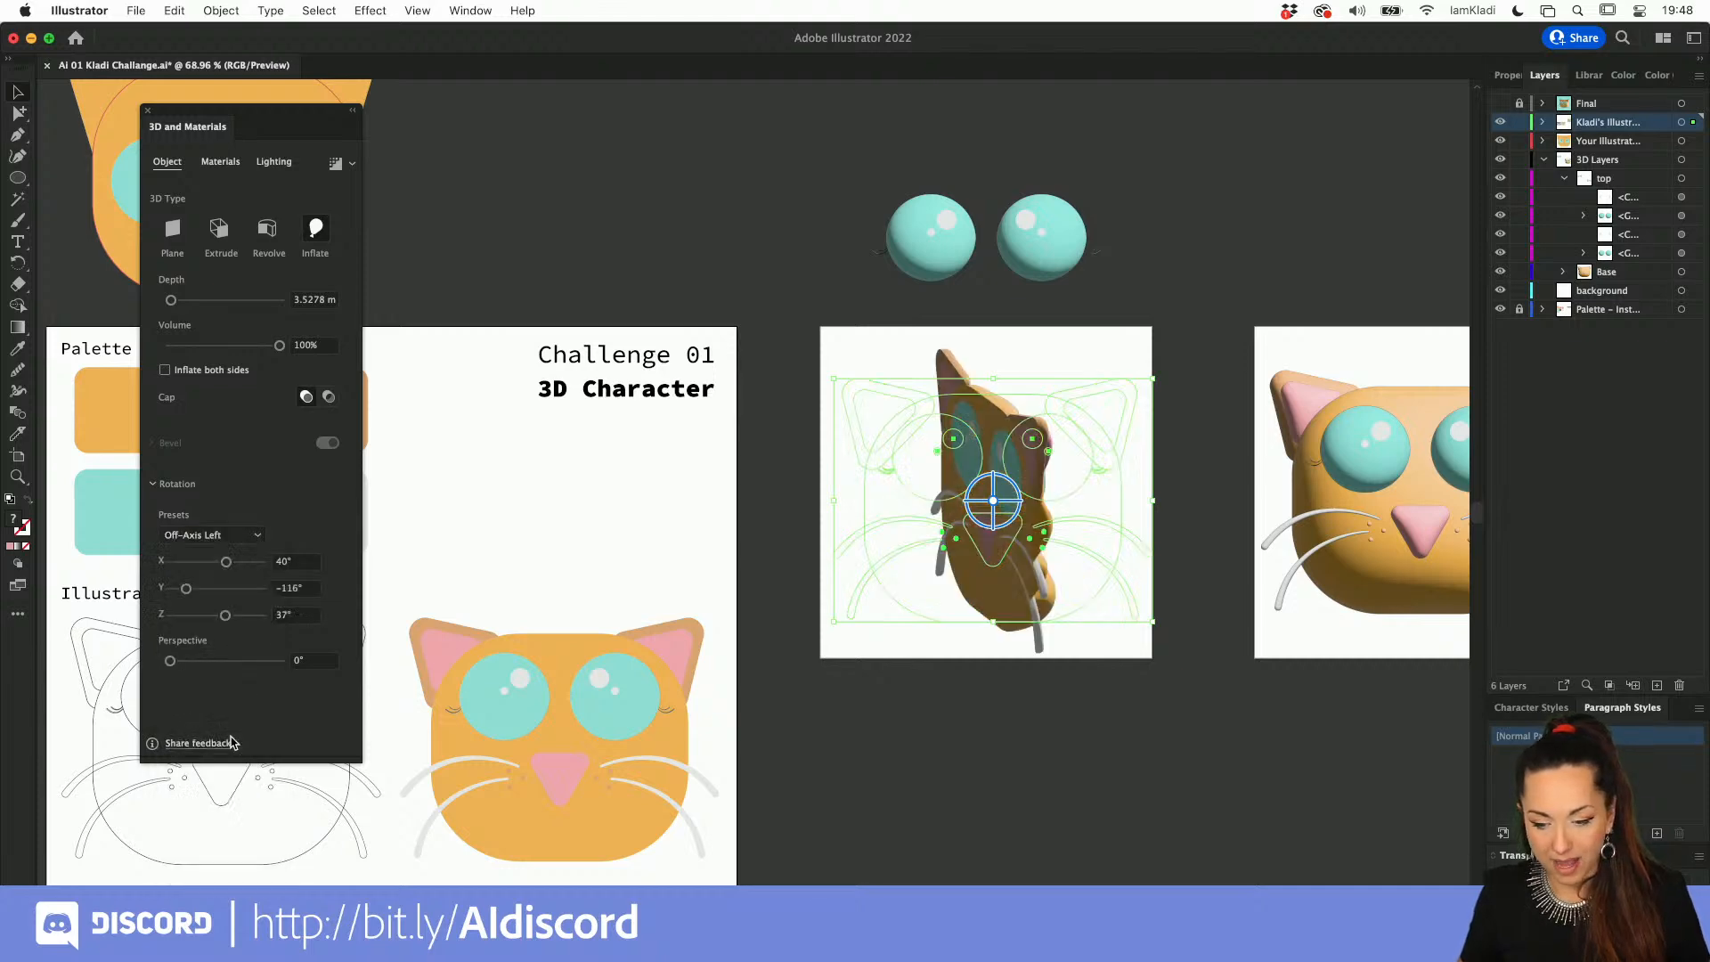
left_click(975, 746)
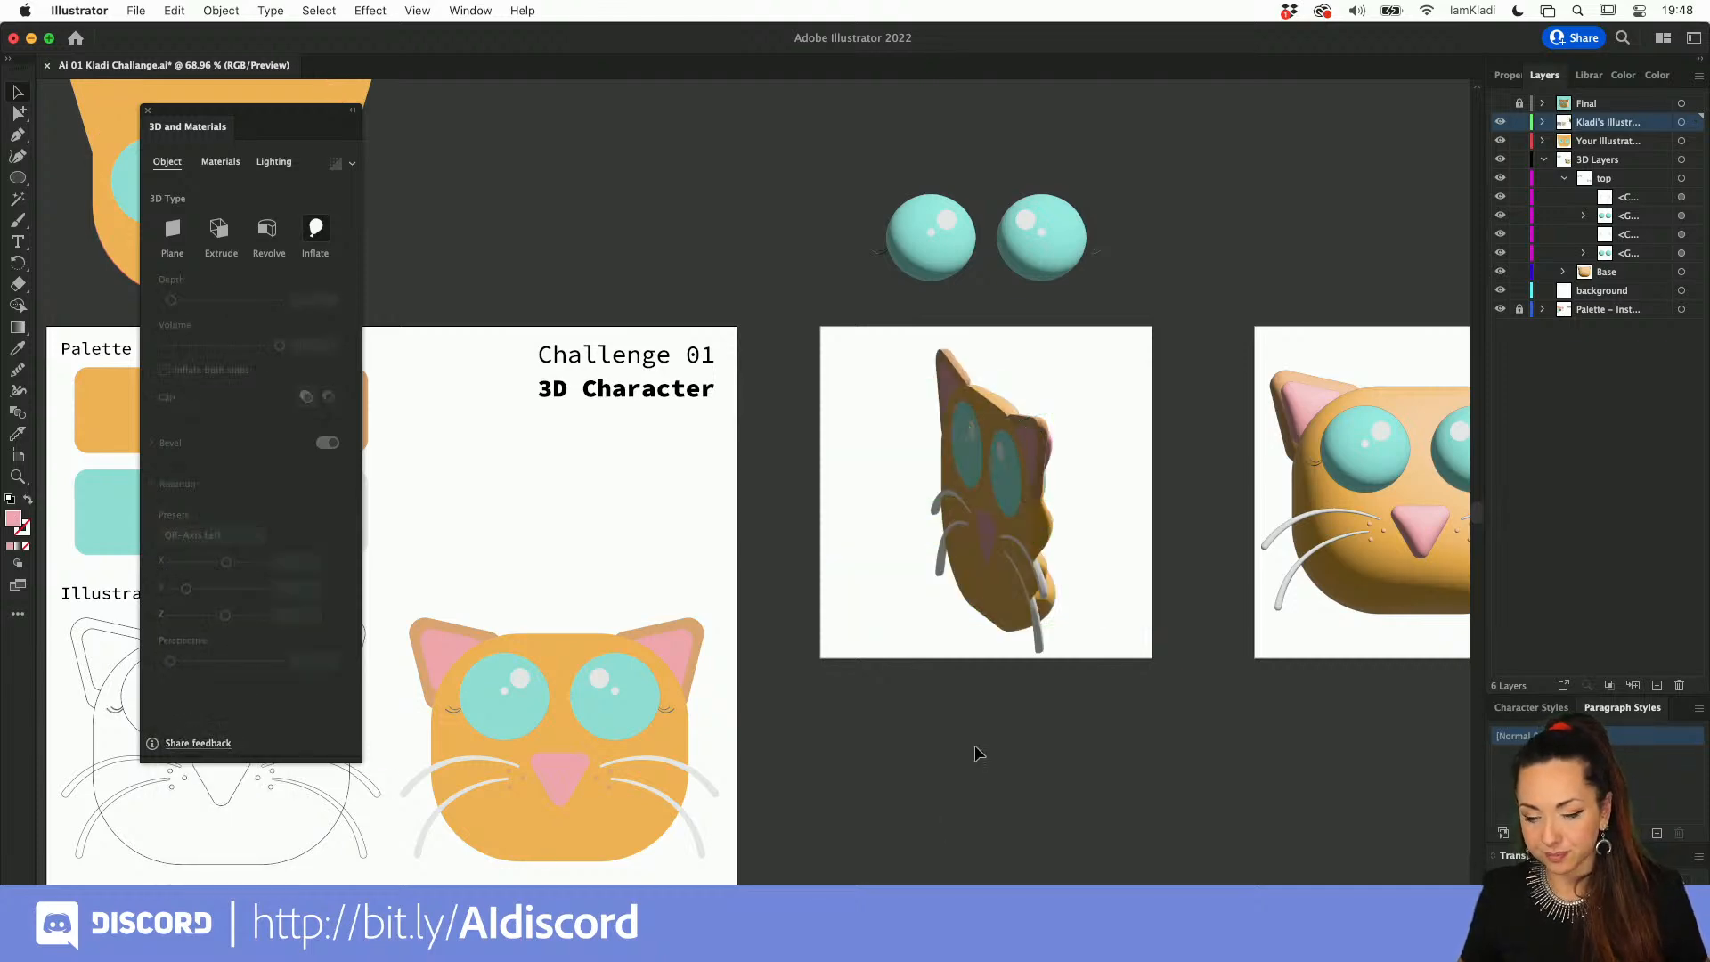
scroll(974, 748, "up", 2)
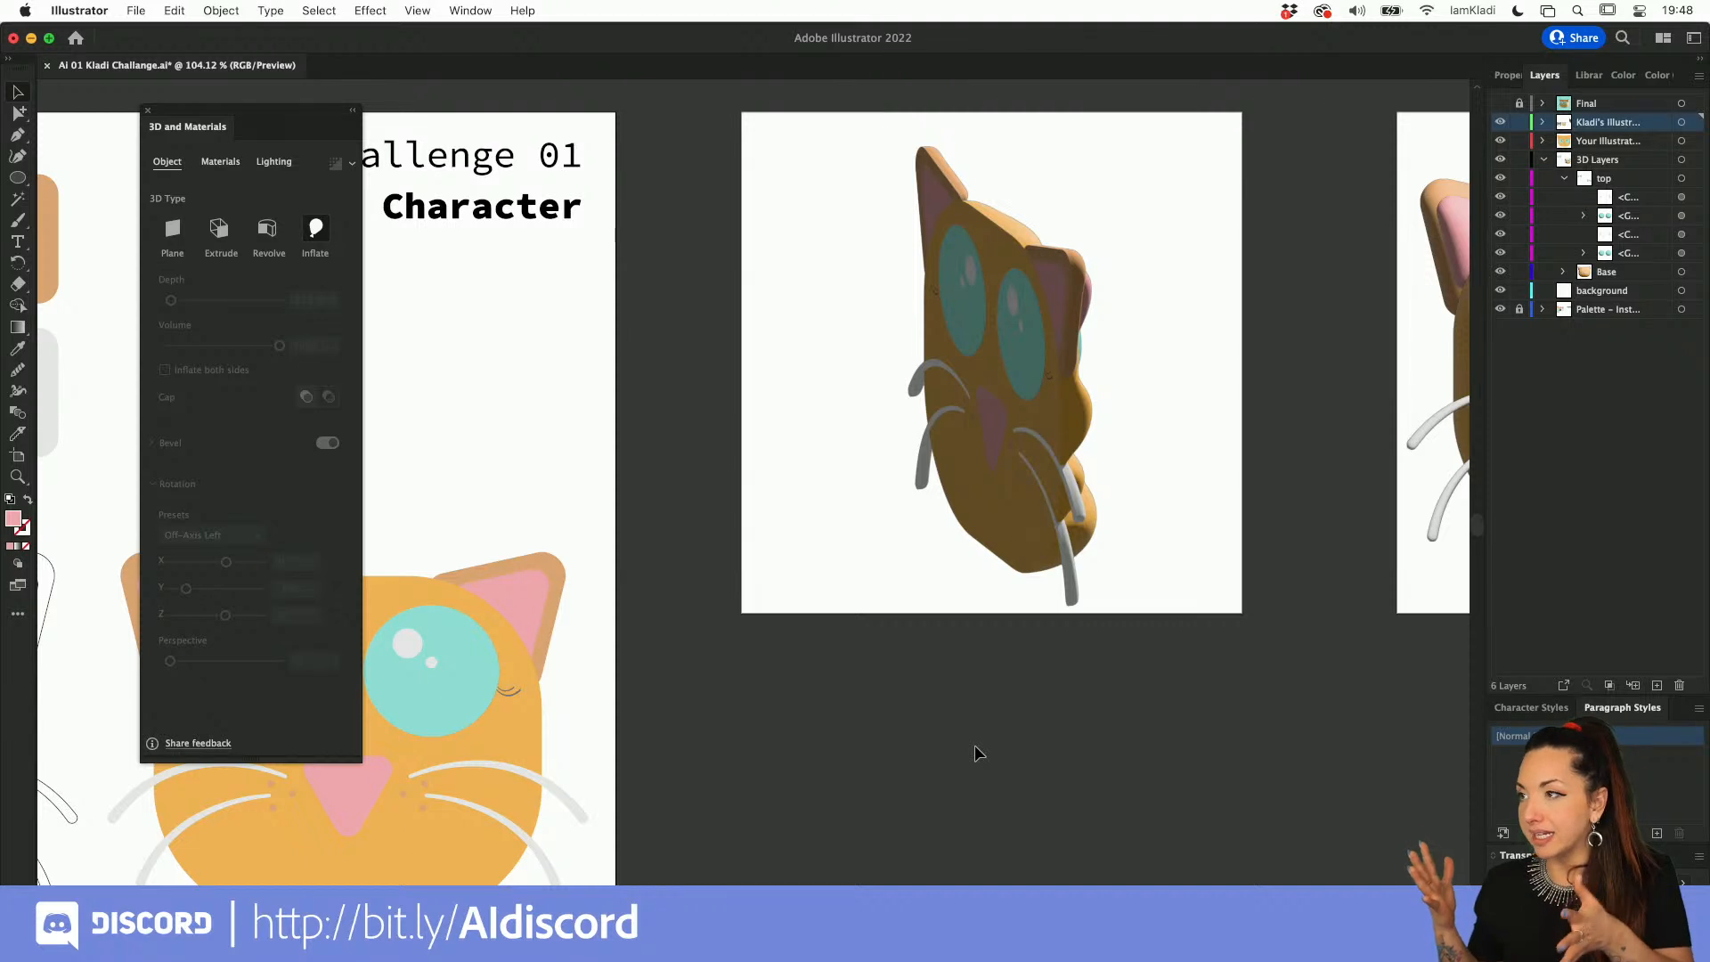
Step: Turn on Inflate both sides for the cat, with a depth of about 124.5 and a volume of 69%
left_click(869, 401)
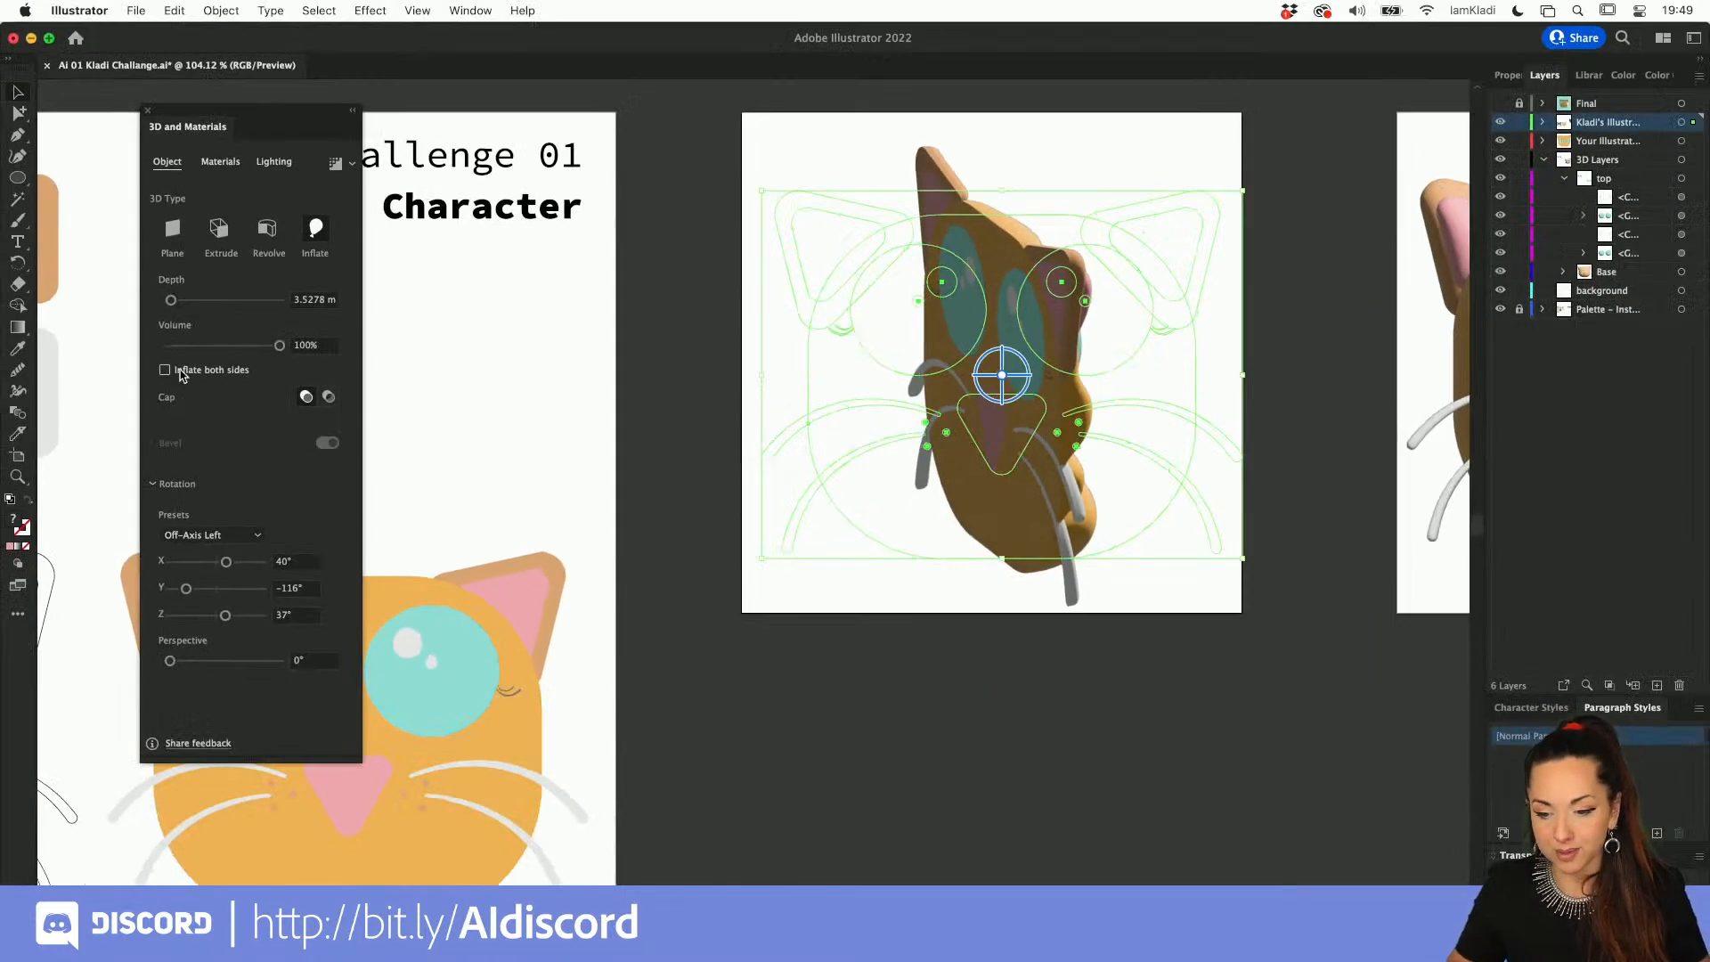
left_click(166, 370)
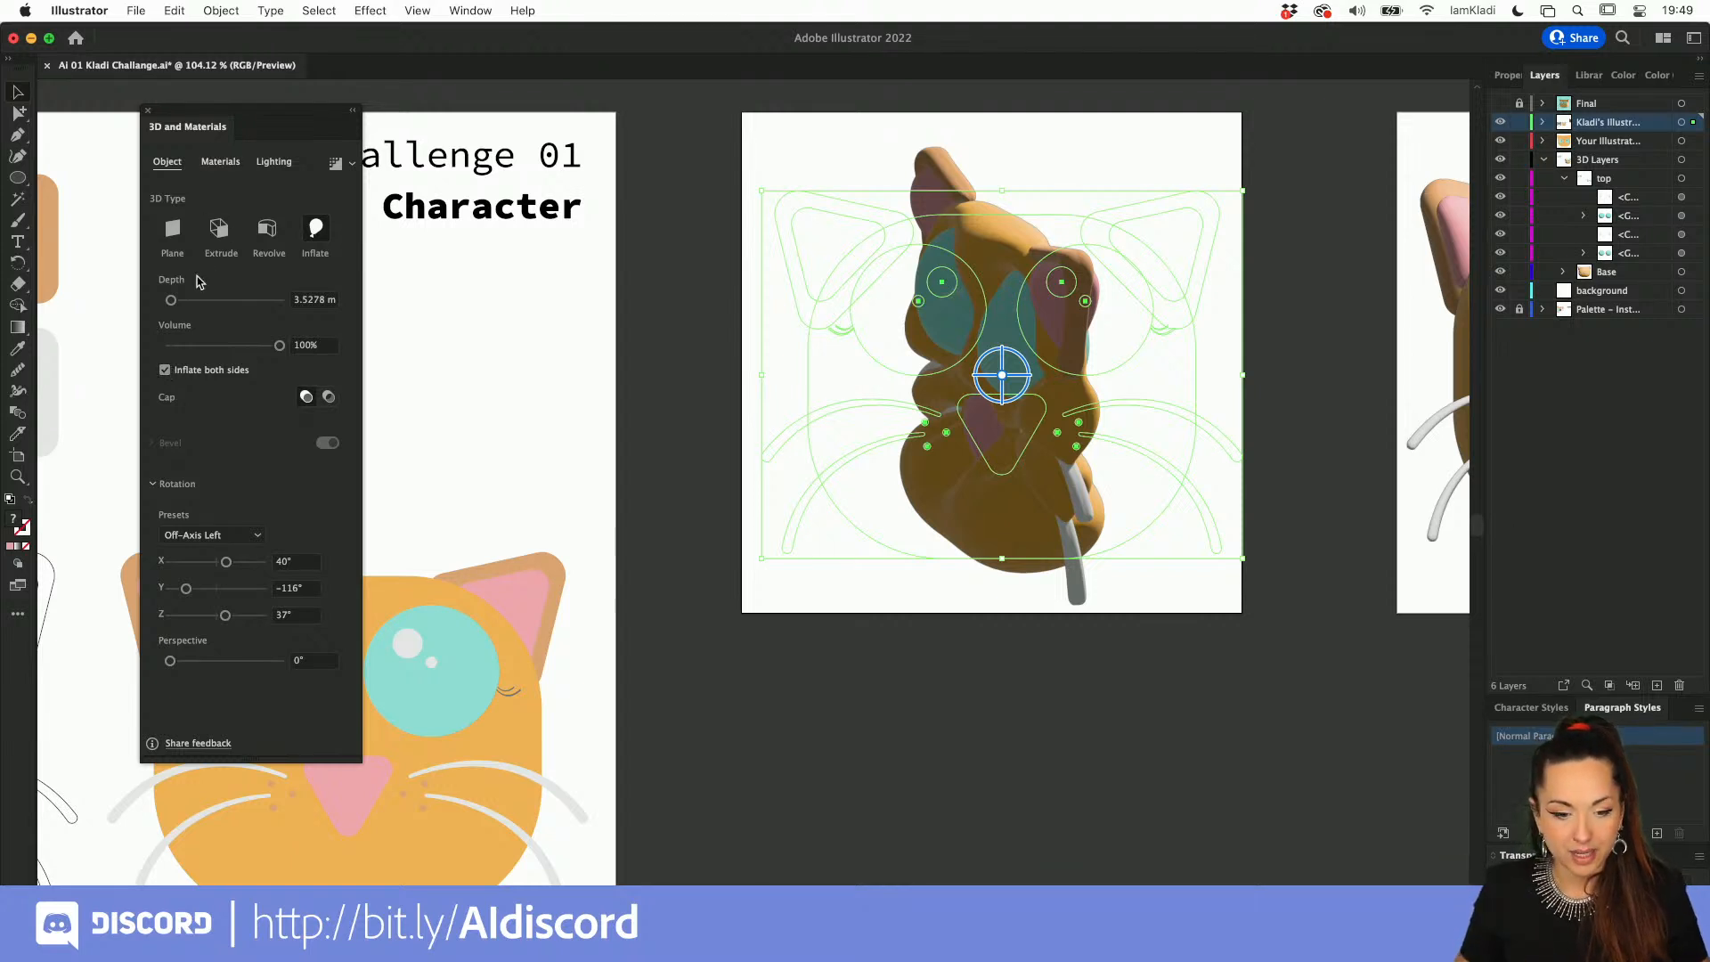
left_click_drag(171, 300, 246, 352)
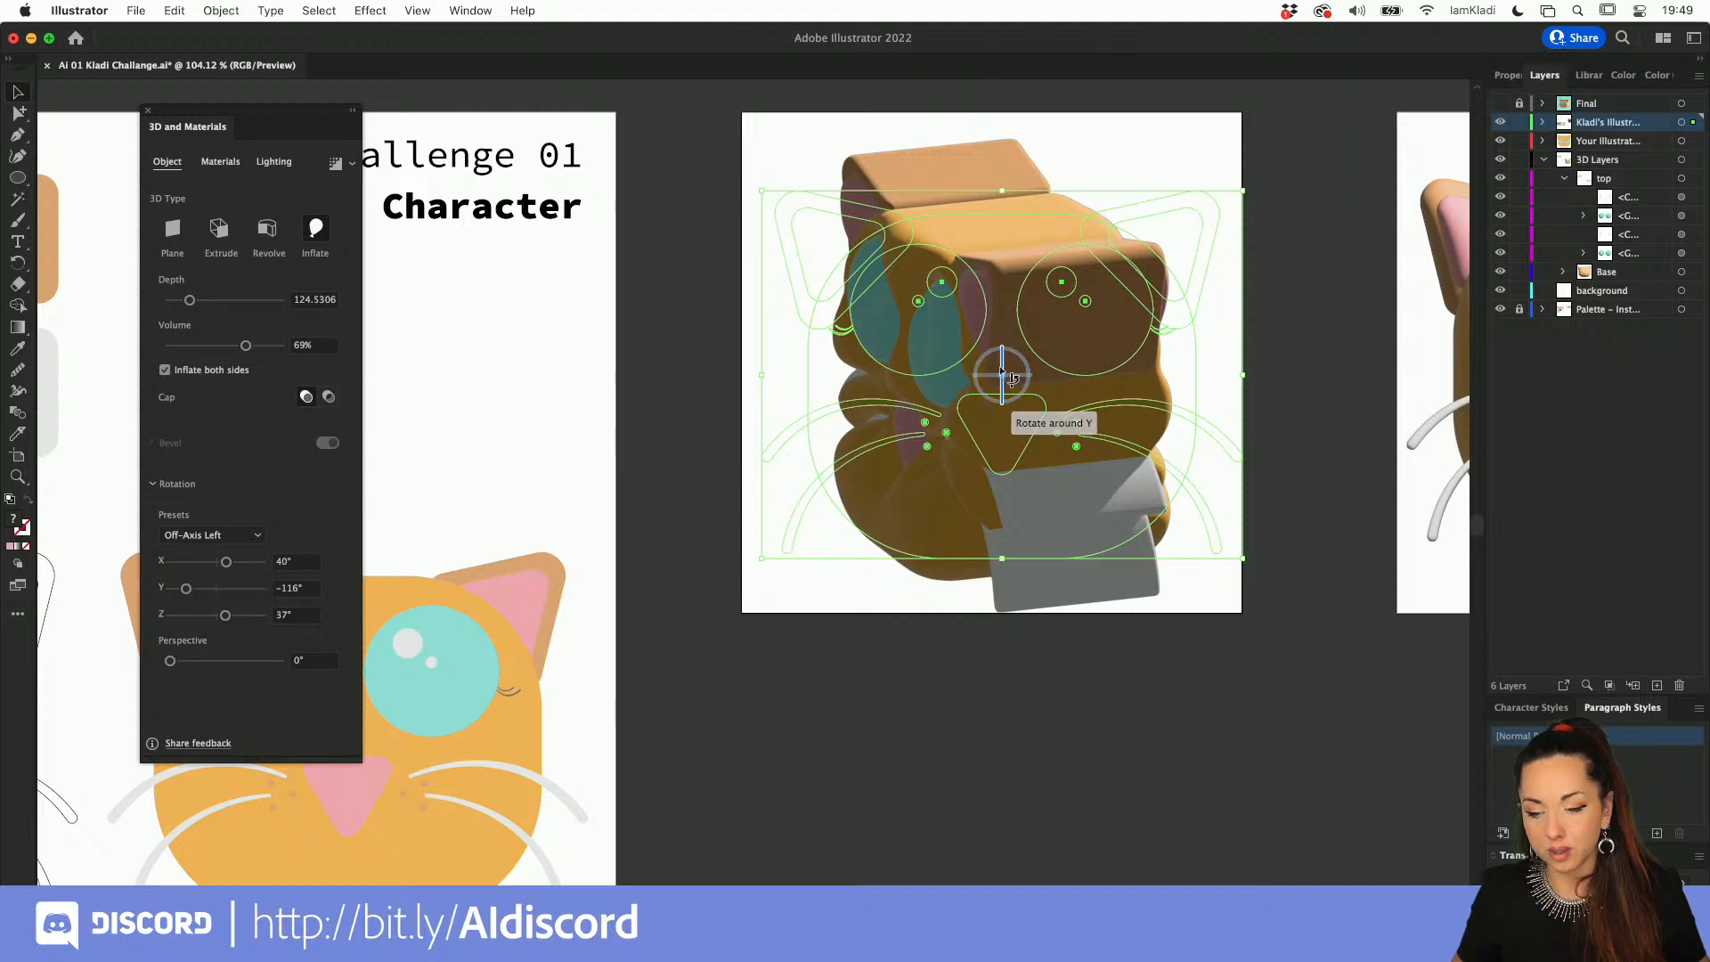
Step: Rotate the inflated cat freely around its axes to about 172° X, -46° Y and 176° Z
left_click_drag(1004, 372, 1020, 358)
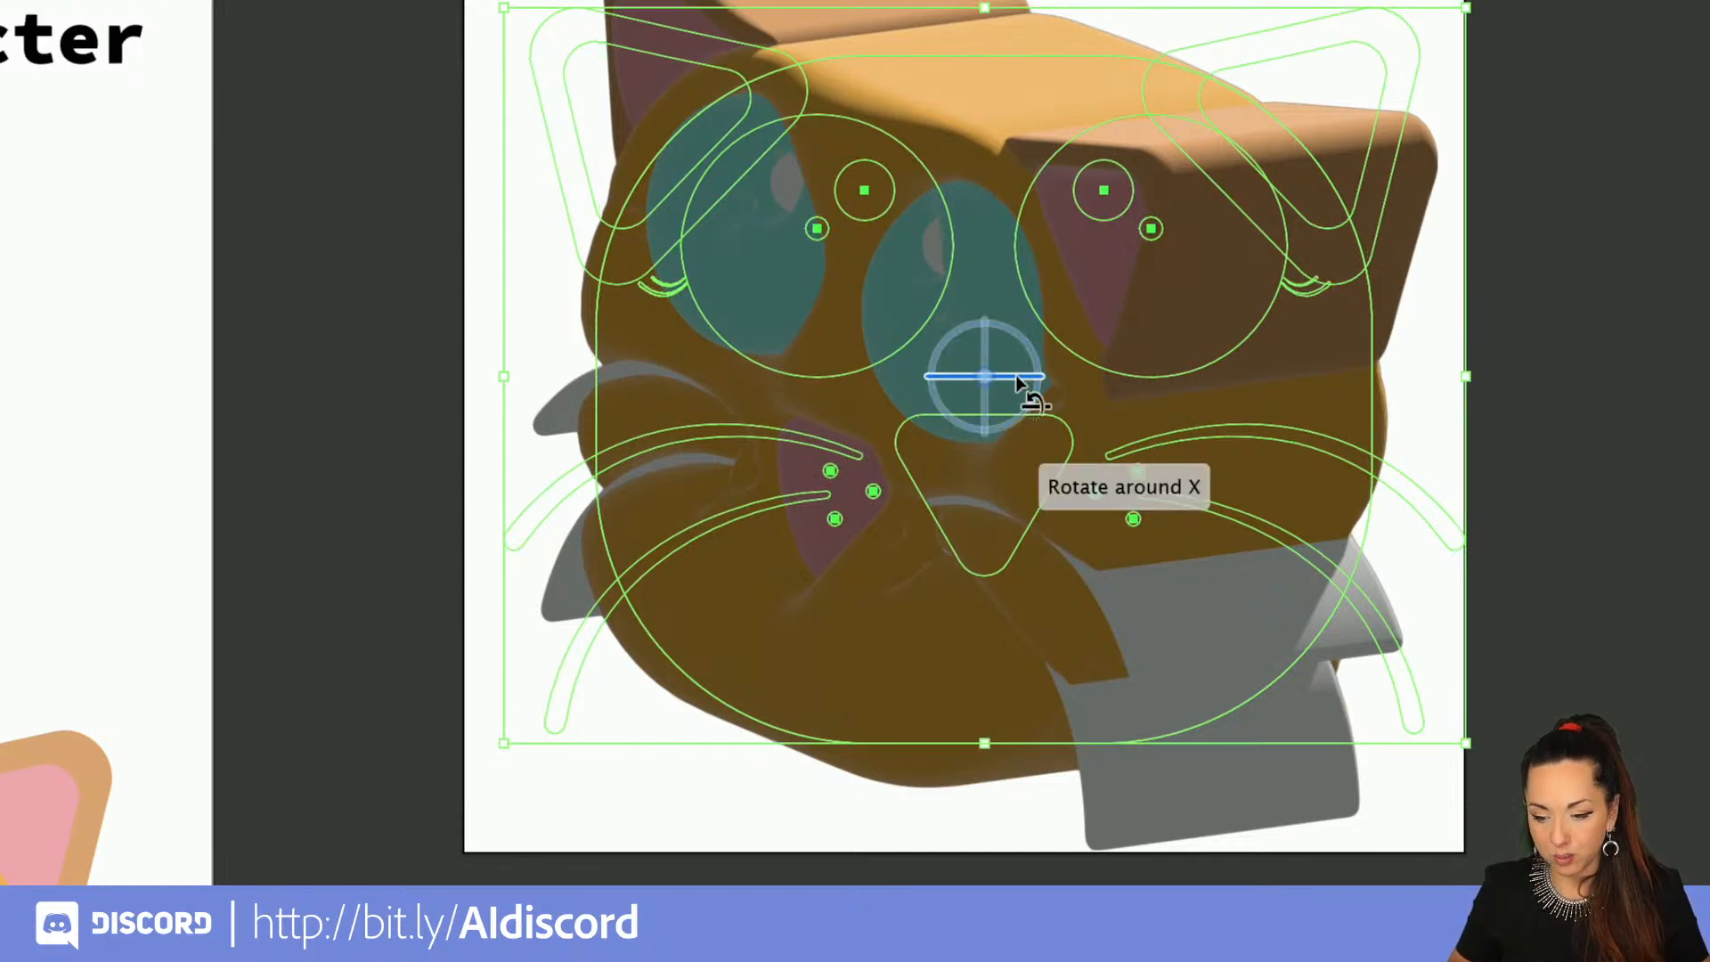
mouse_move(1020, 381)
left_mouse_down()
mouse_move(993, 360)
mouse_move(1014, 375)
mouse_move(1009, 355)
left_mouse_up()
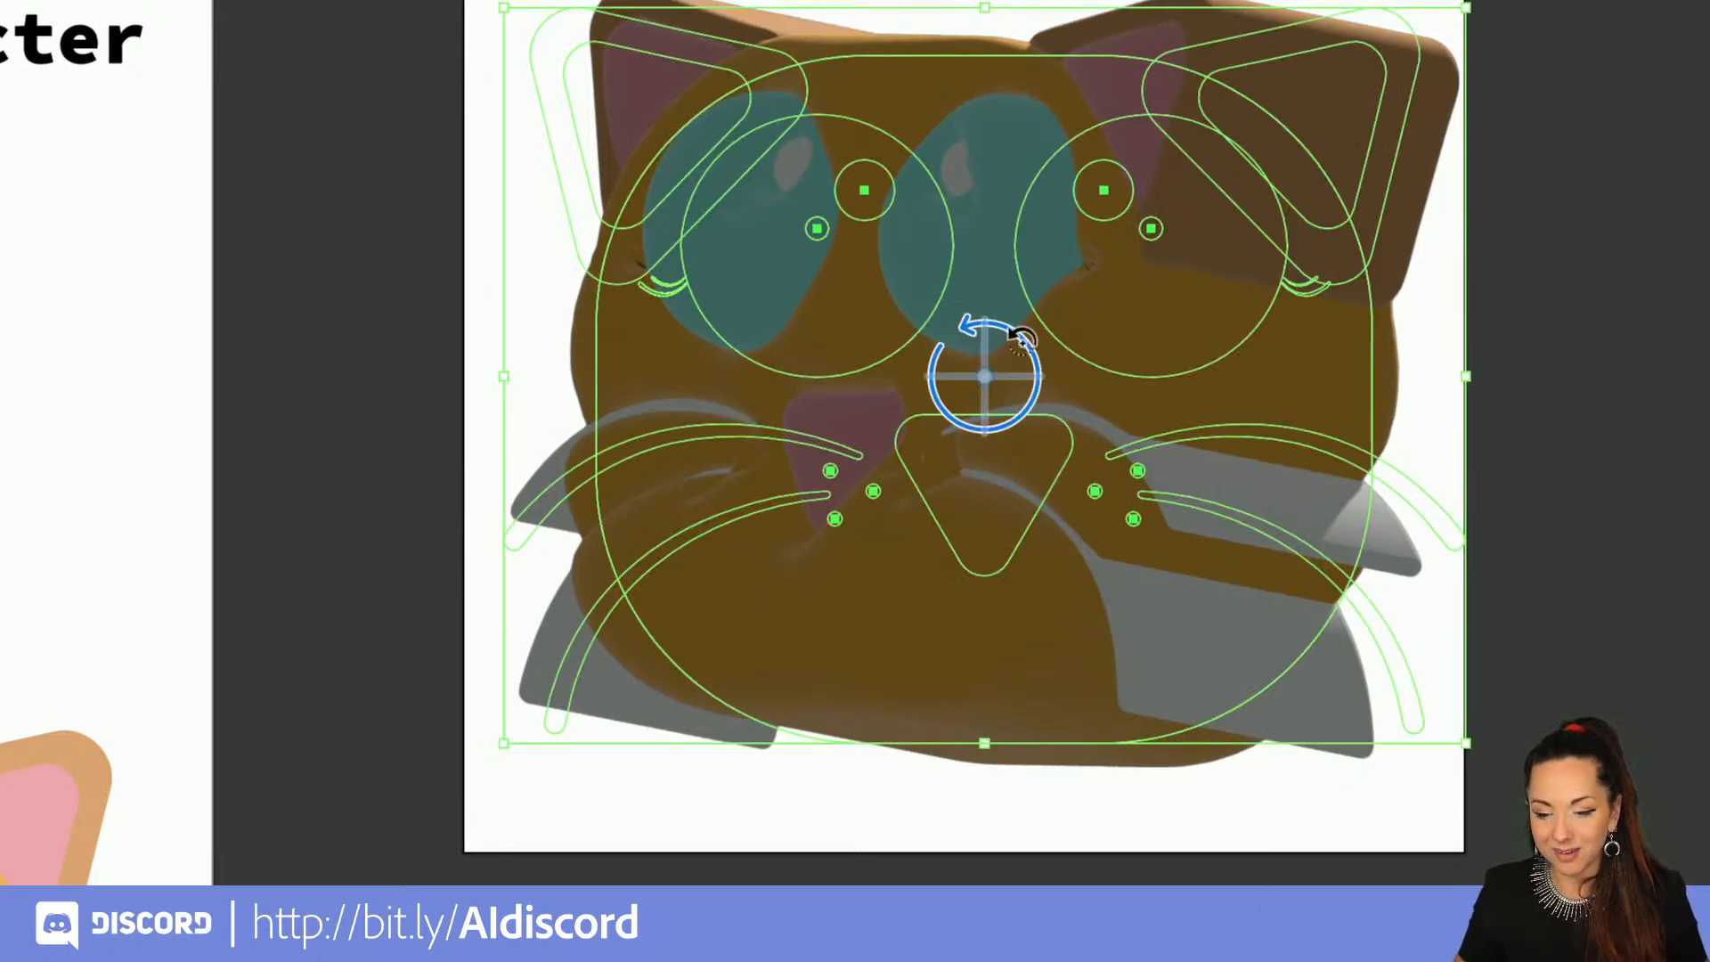
left_click_drag(1022, 340, 1023, 339)
scroll(1023, 339, "down", 2)
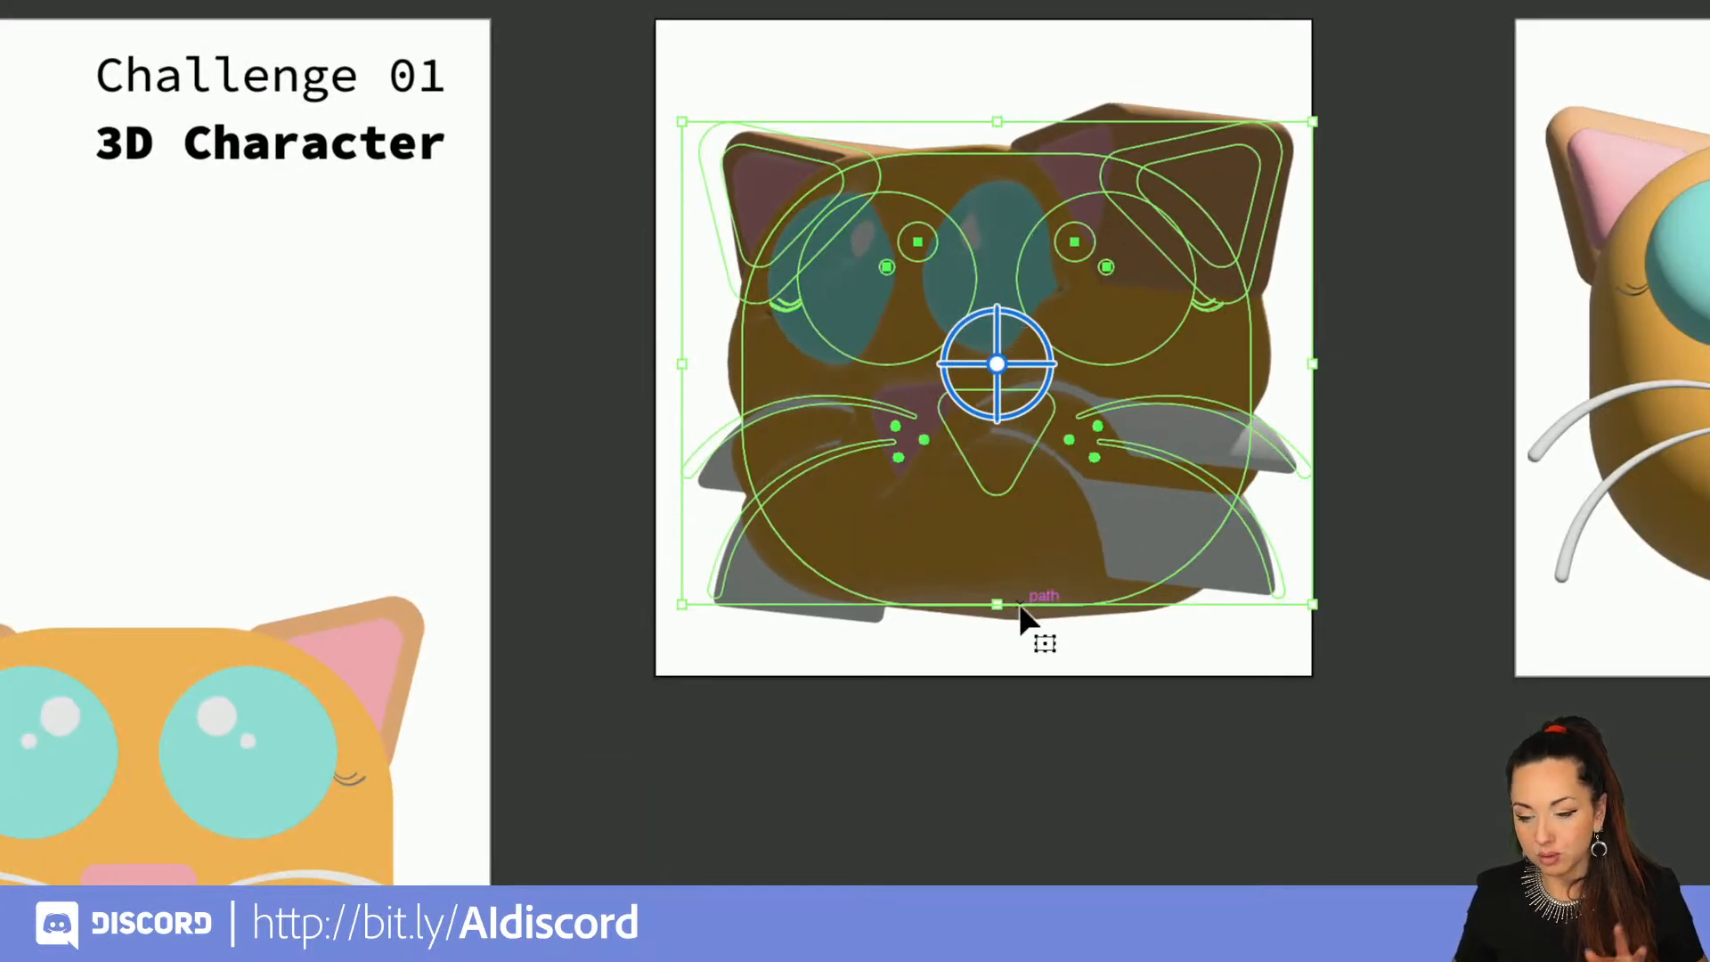
Step: Cut the whiskers, nose, eyelashes, dots and eye highlights out of the inflated cat group, leaving the head, ears and eyes
double_click(1138, 398)
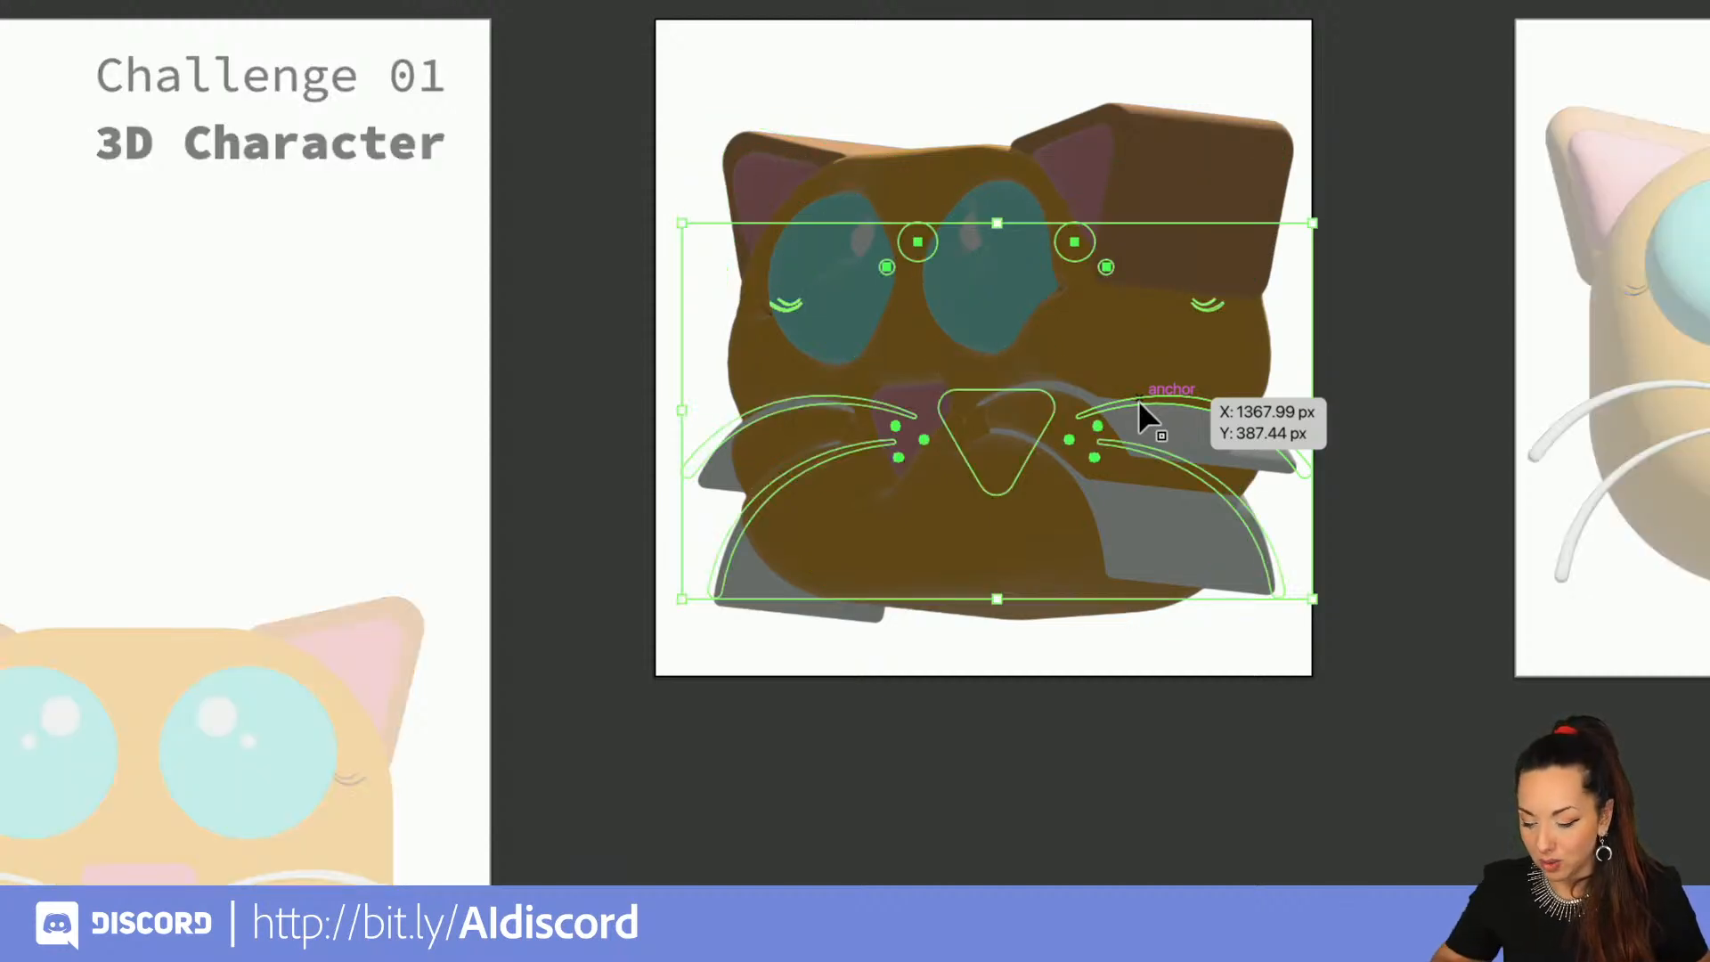
key("super+x")
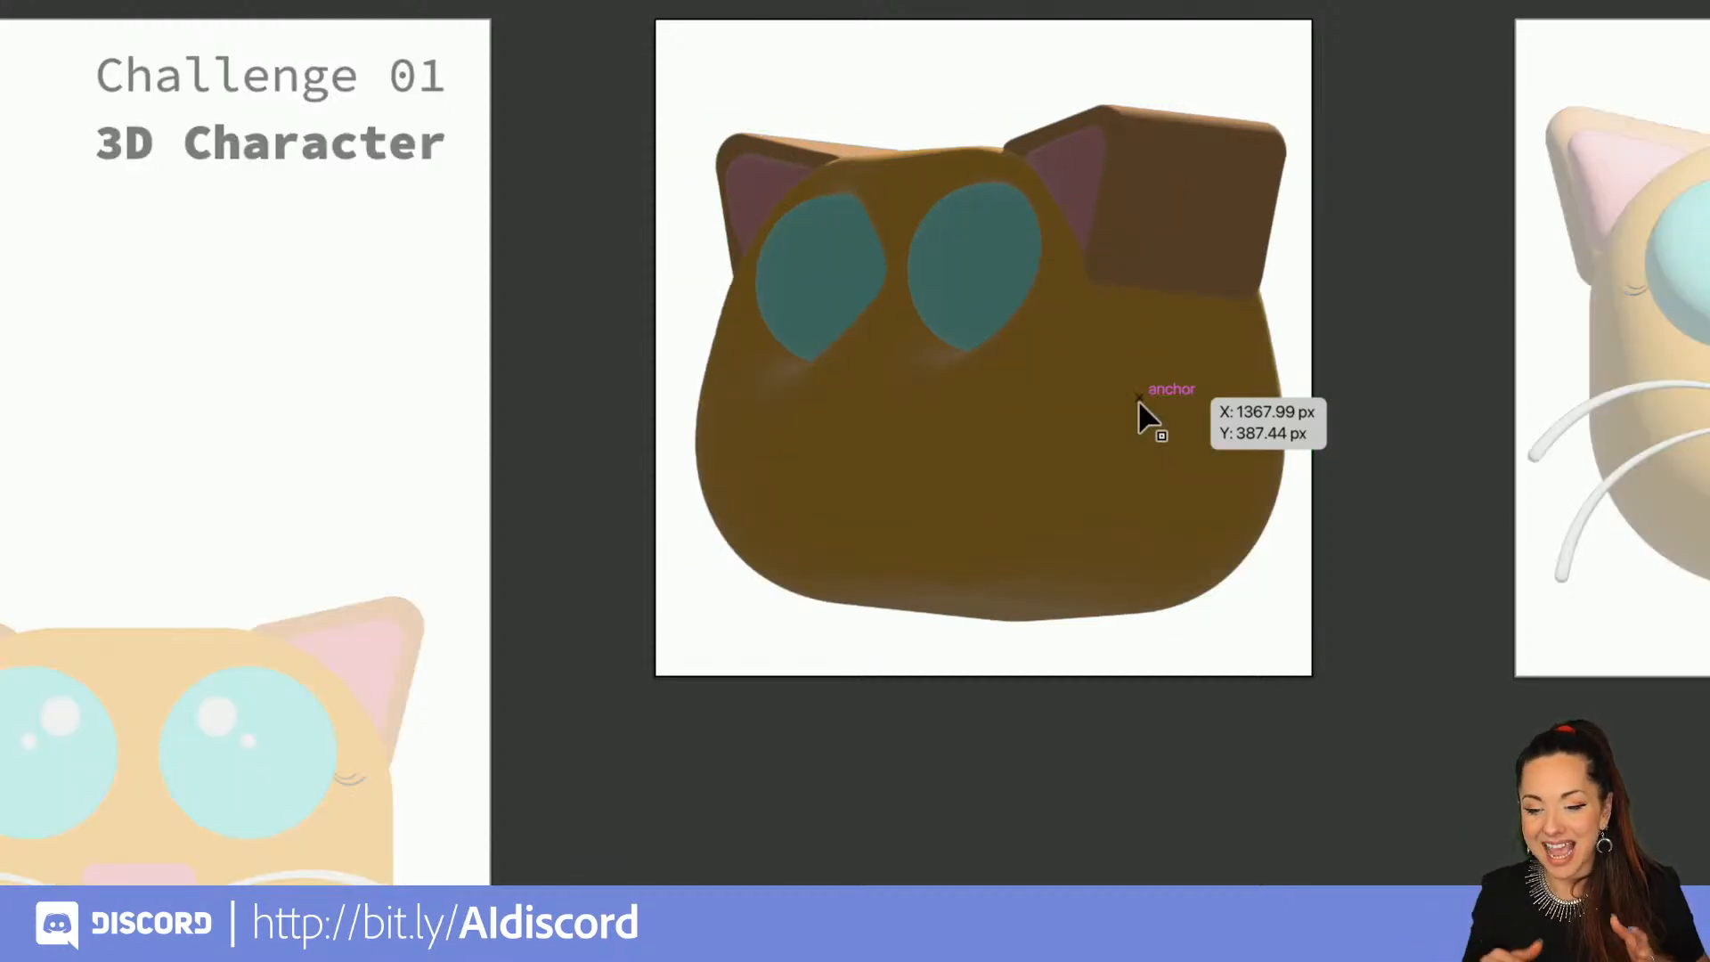
double_click(1044, 88)
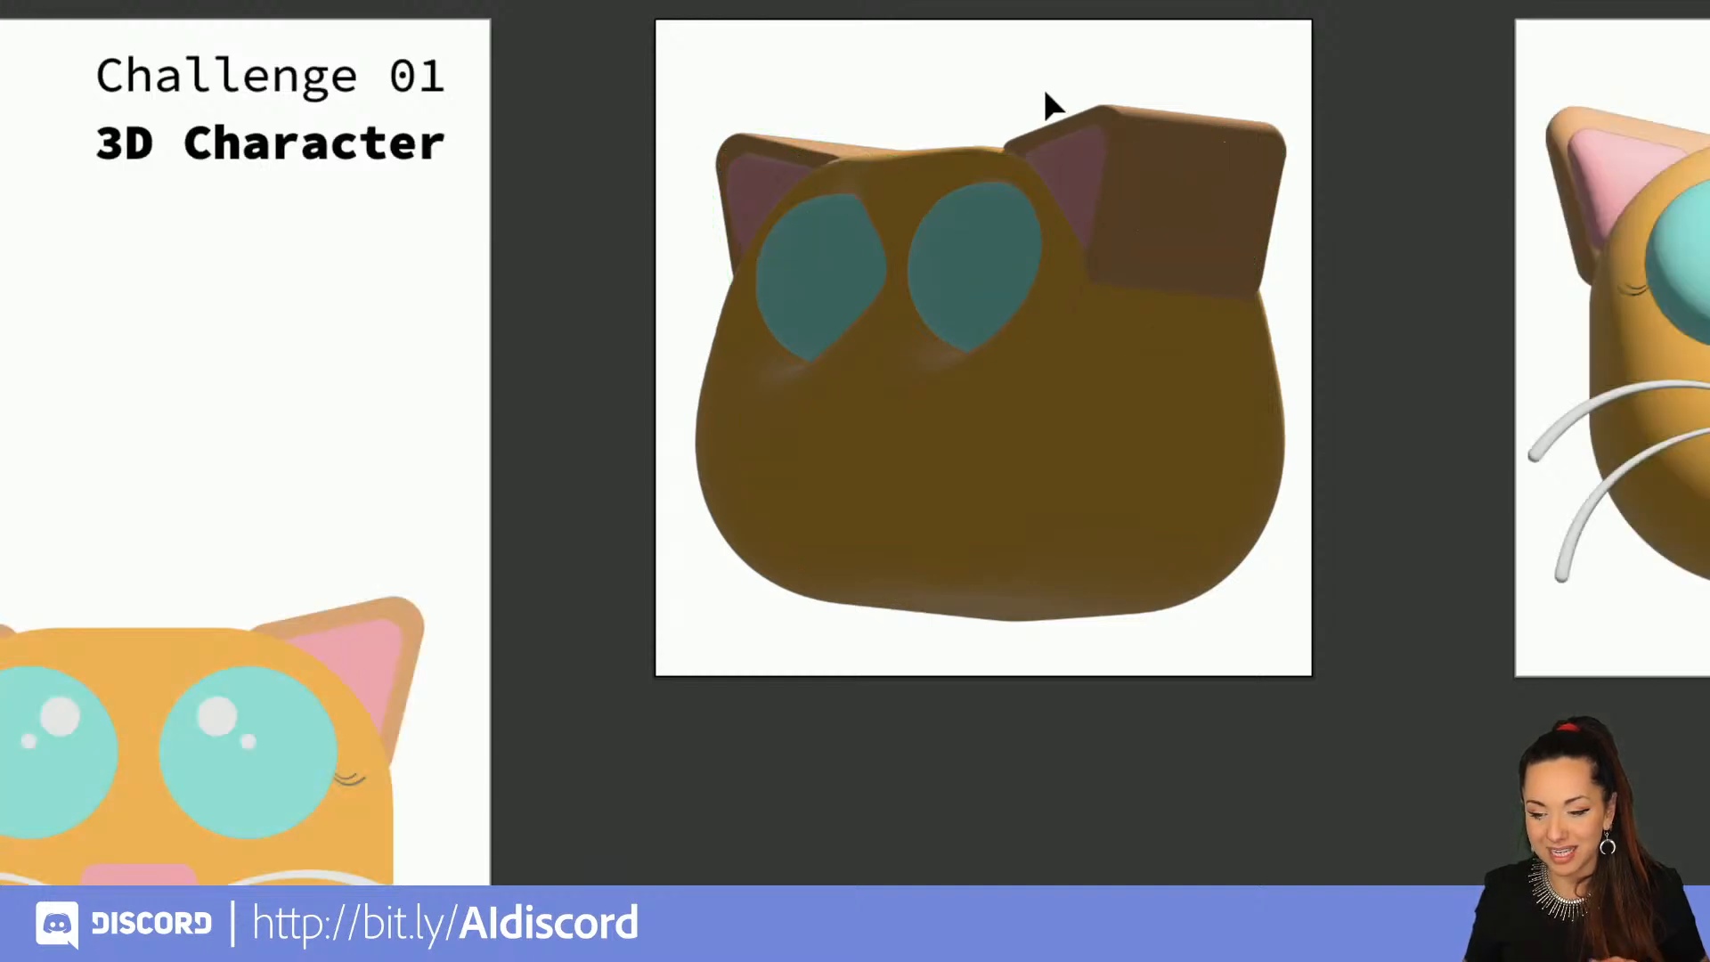
Step: Turn the head to about -22° around Y and light it with 86% intensity, -75° rotation, 19° height and 55% softness
left_click(1034, 287)
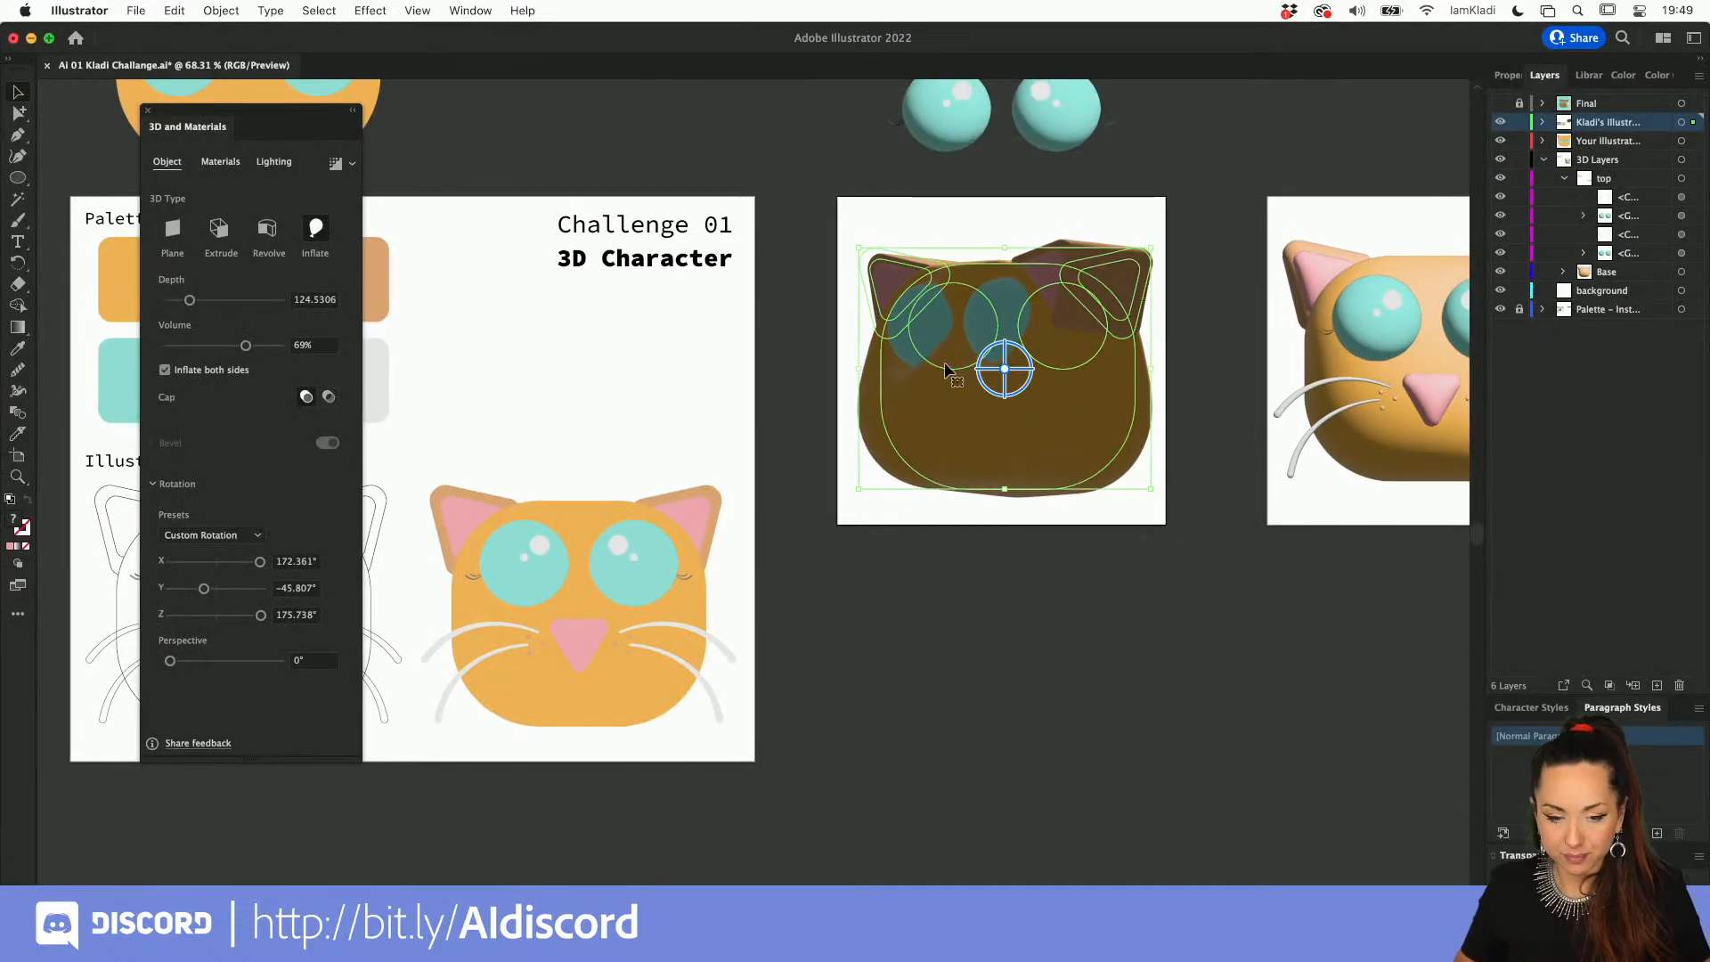
left_click(273, 167)
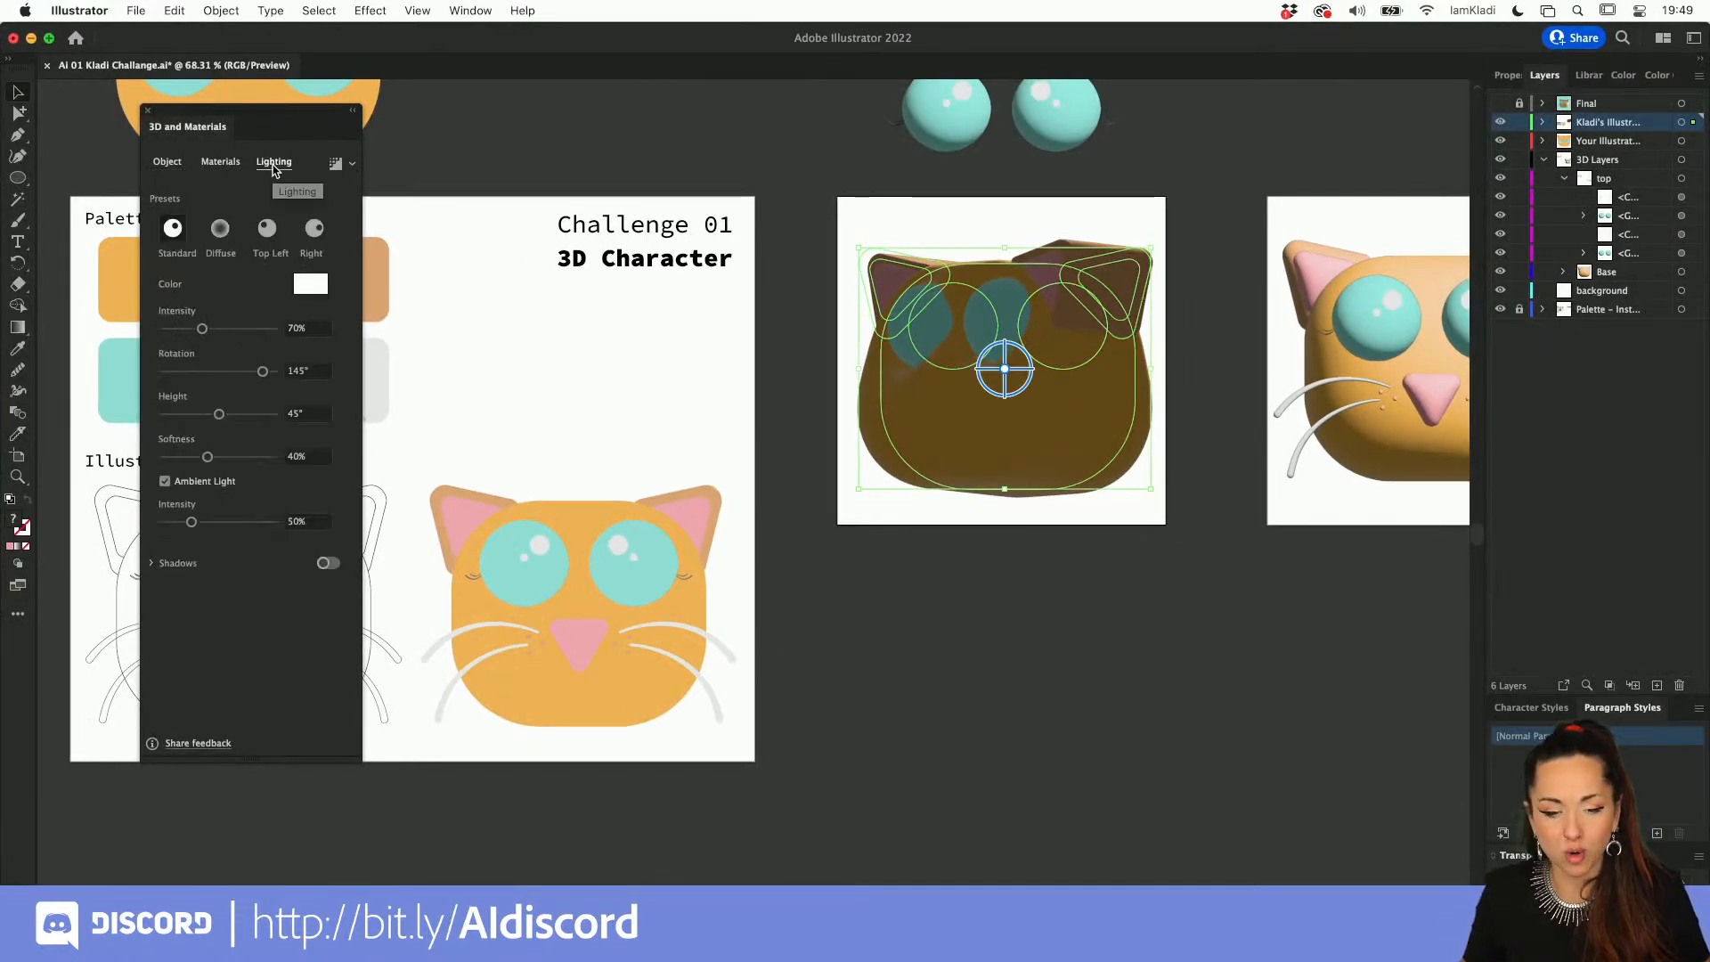
left_click_drag(199, 334, 187, 414)
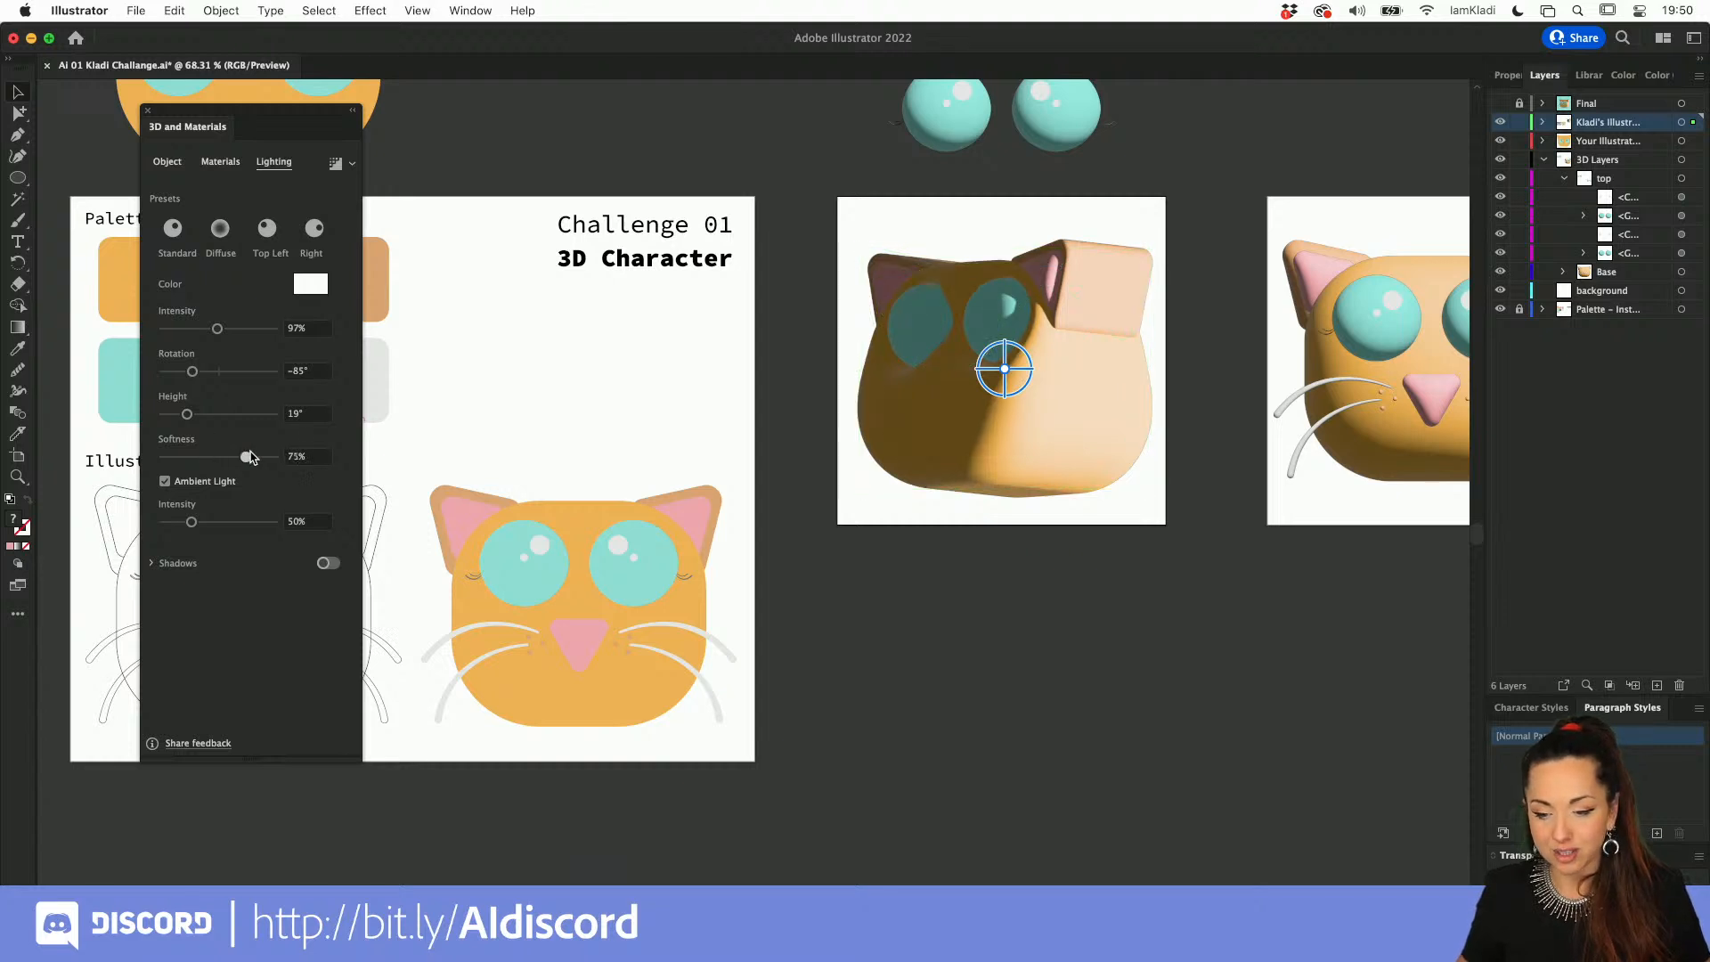
left_click(225, 457)
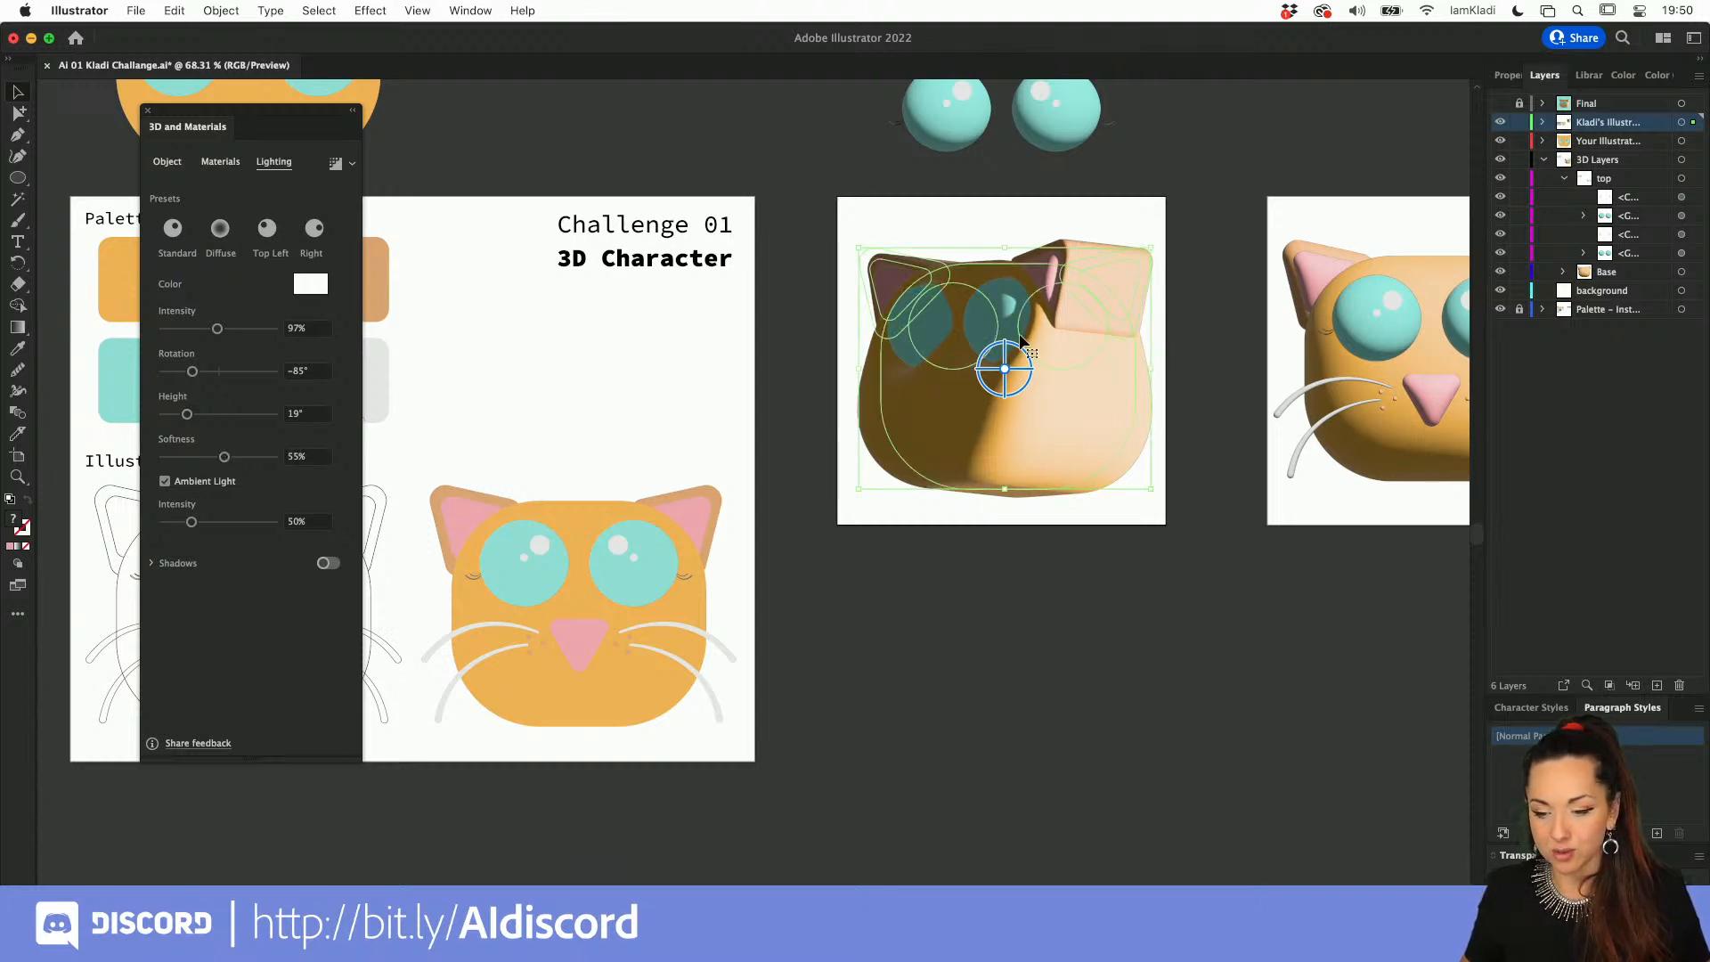
left_click_drag(1014, 353, 1025, 361)
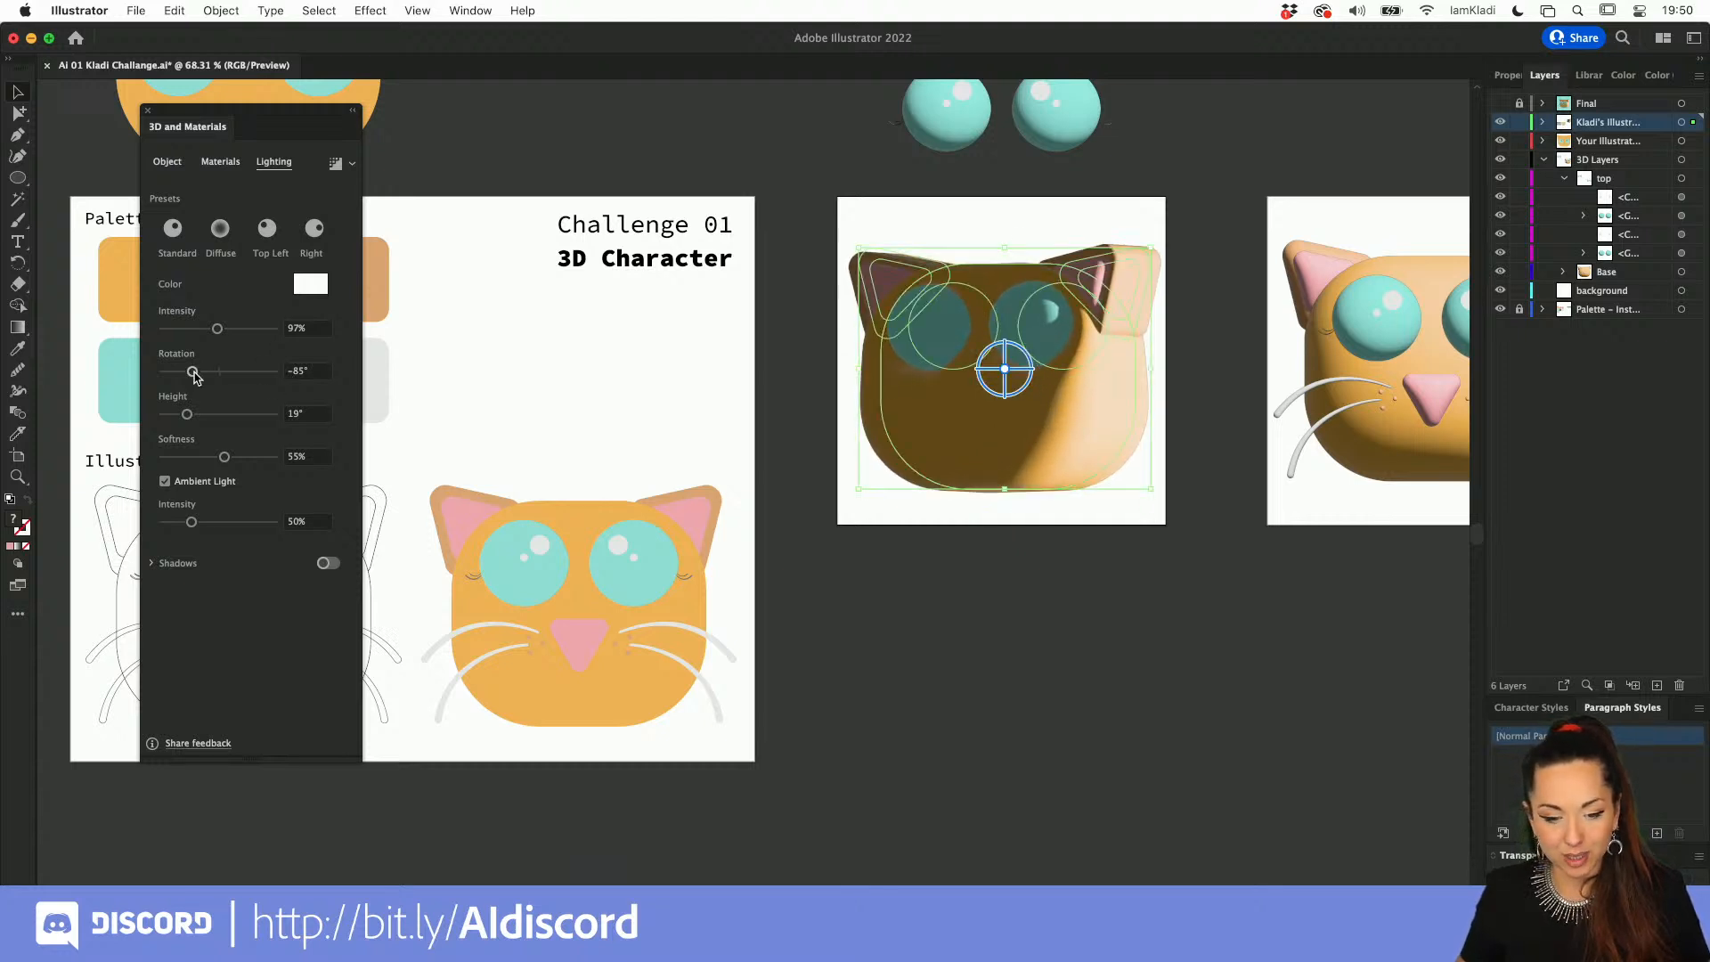
left_click_drag(194, 372, 211, 329)
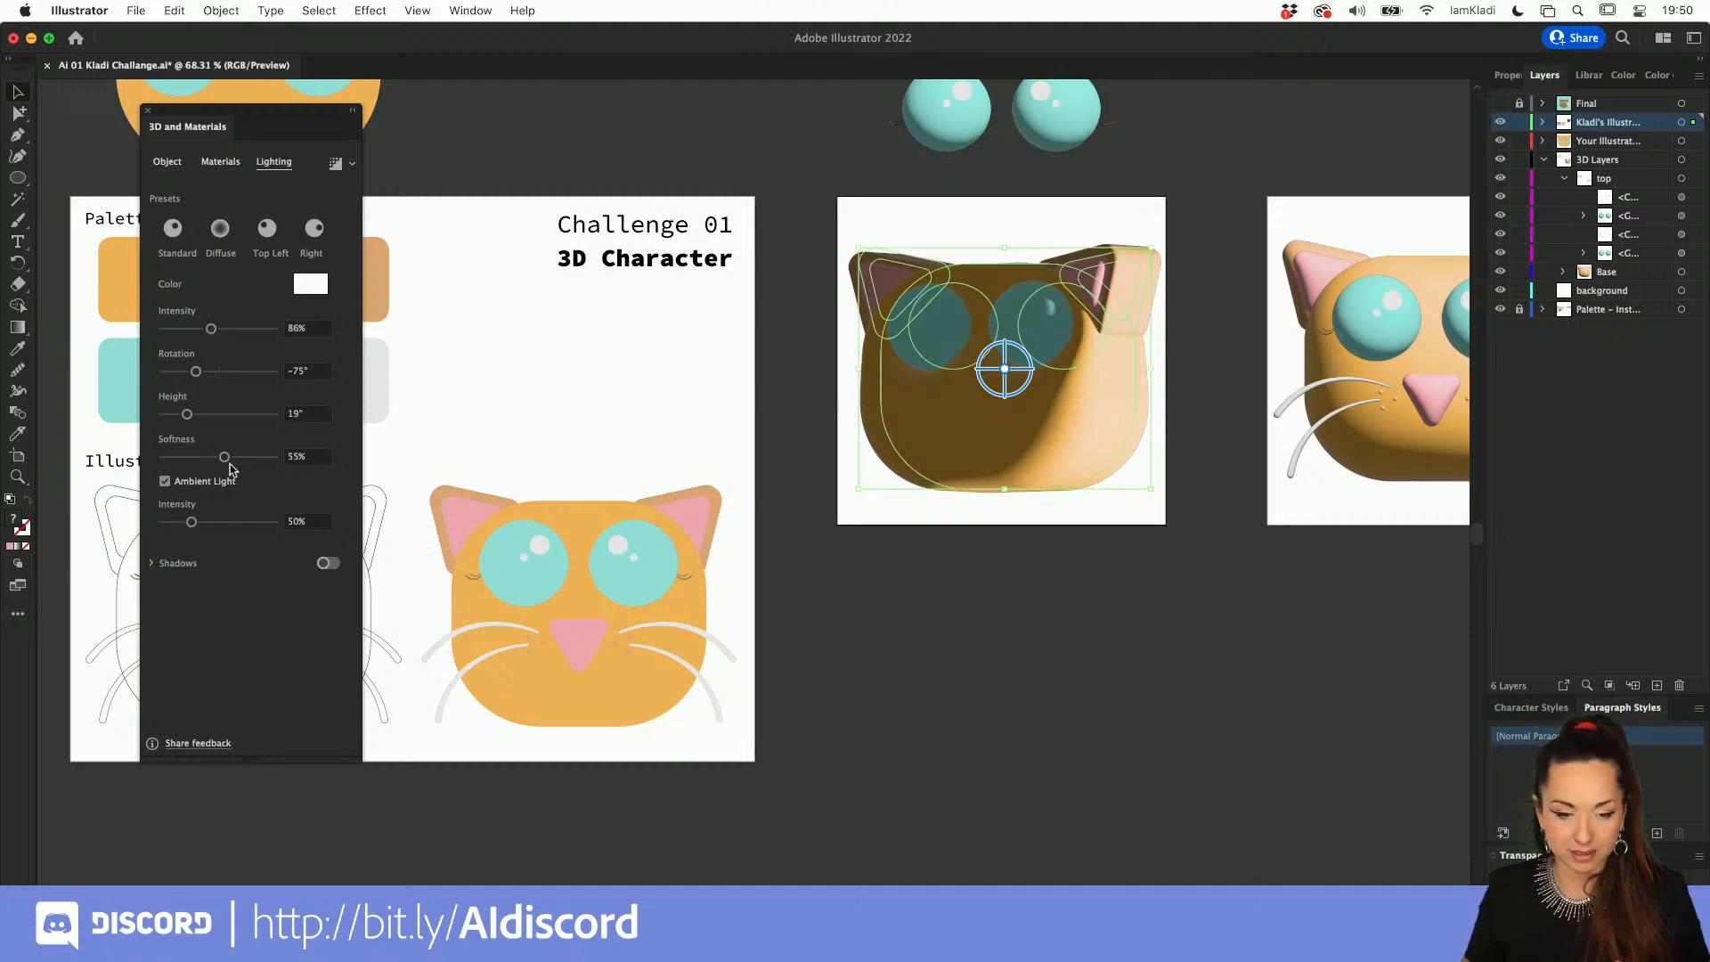
Step: Try the Off-Axis Front, Off-Axis Left, Off-Axis Top, Isometric Left and Isometric Right rotation presets on the head
left_click(172, 164)
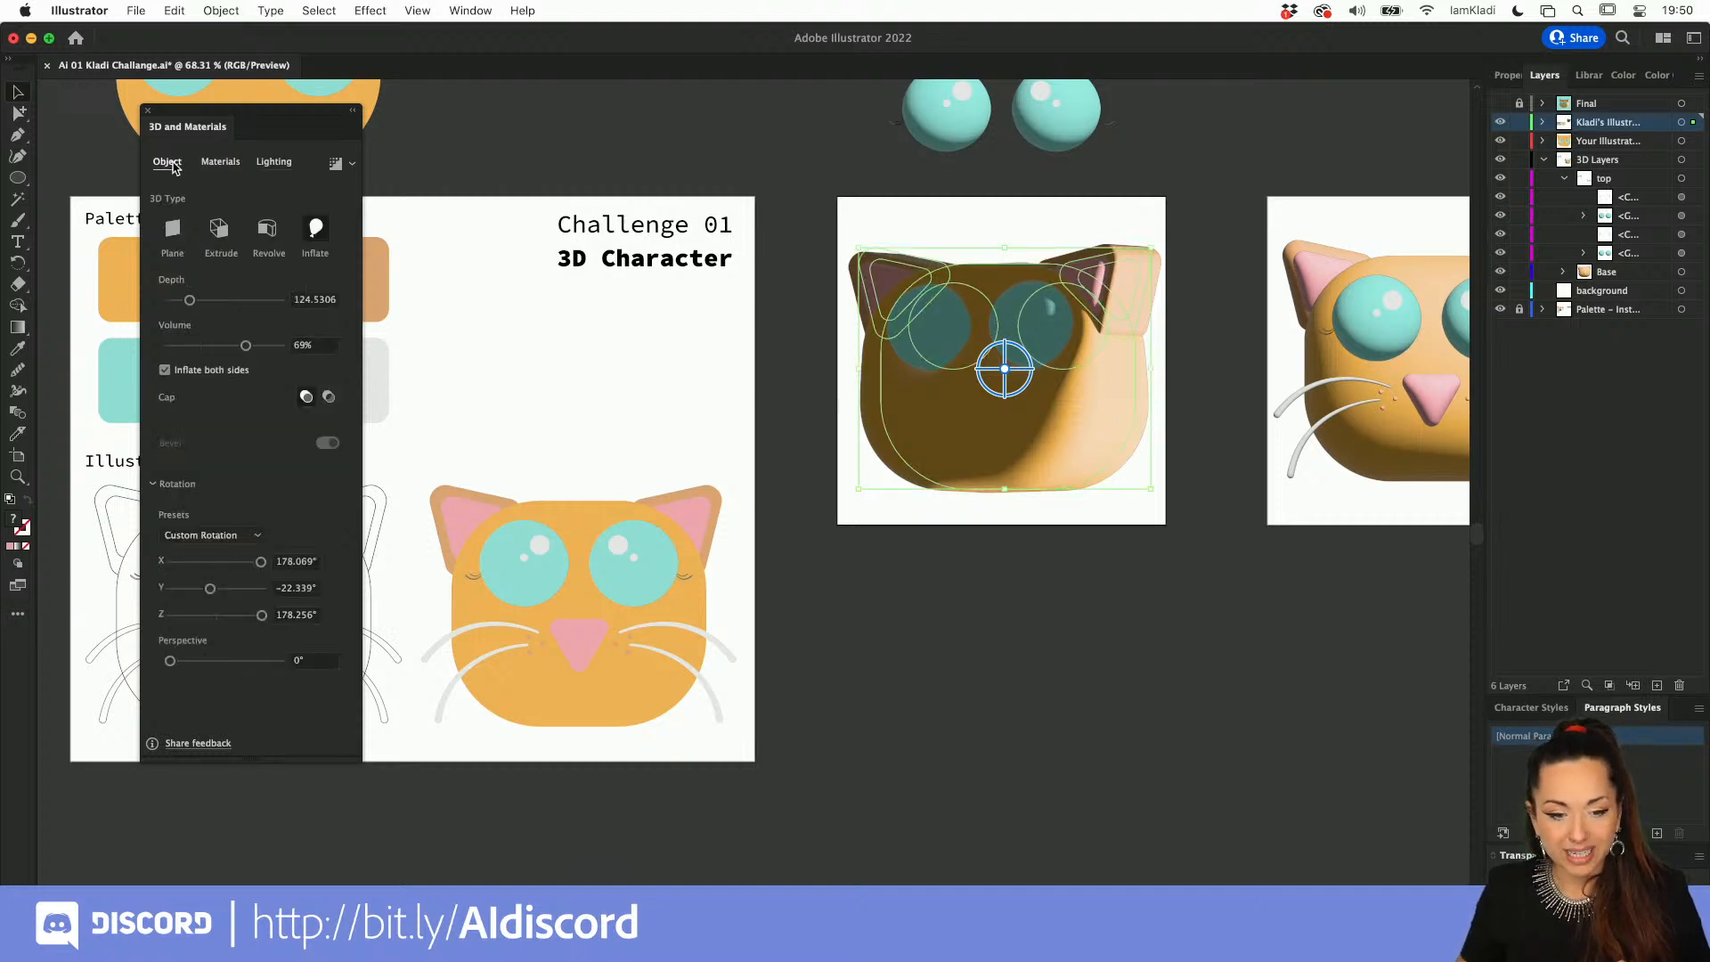
left_click(237, 535)
left_click(236, 702)
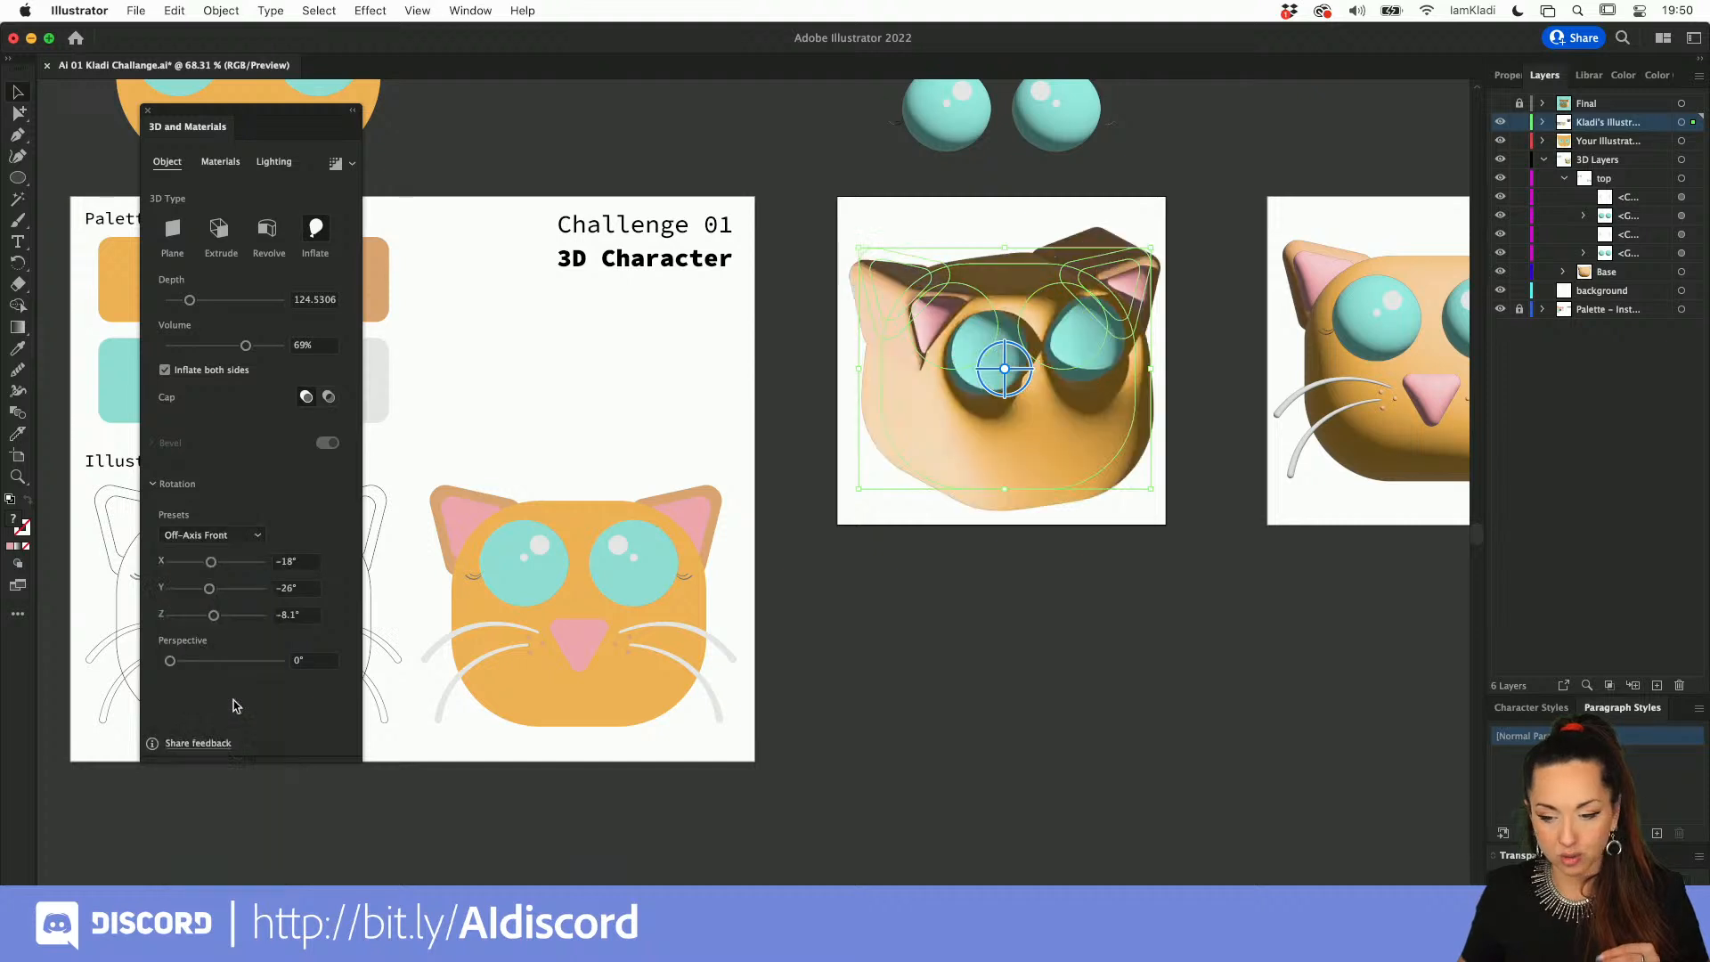
left_click(229, 532)
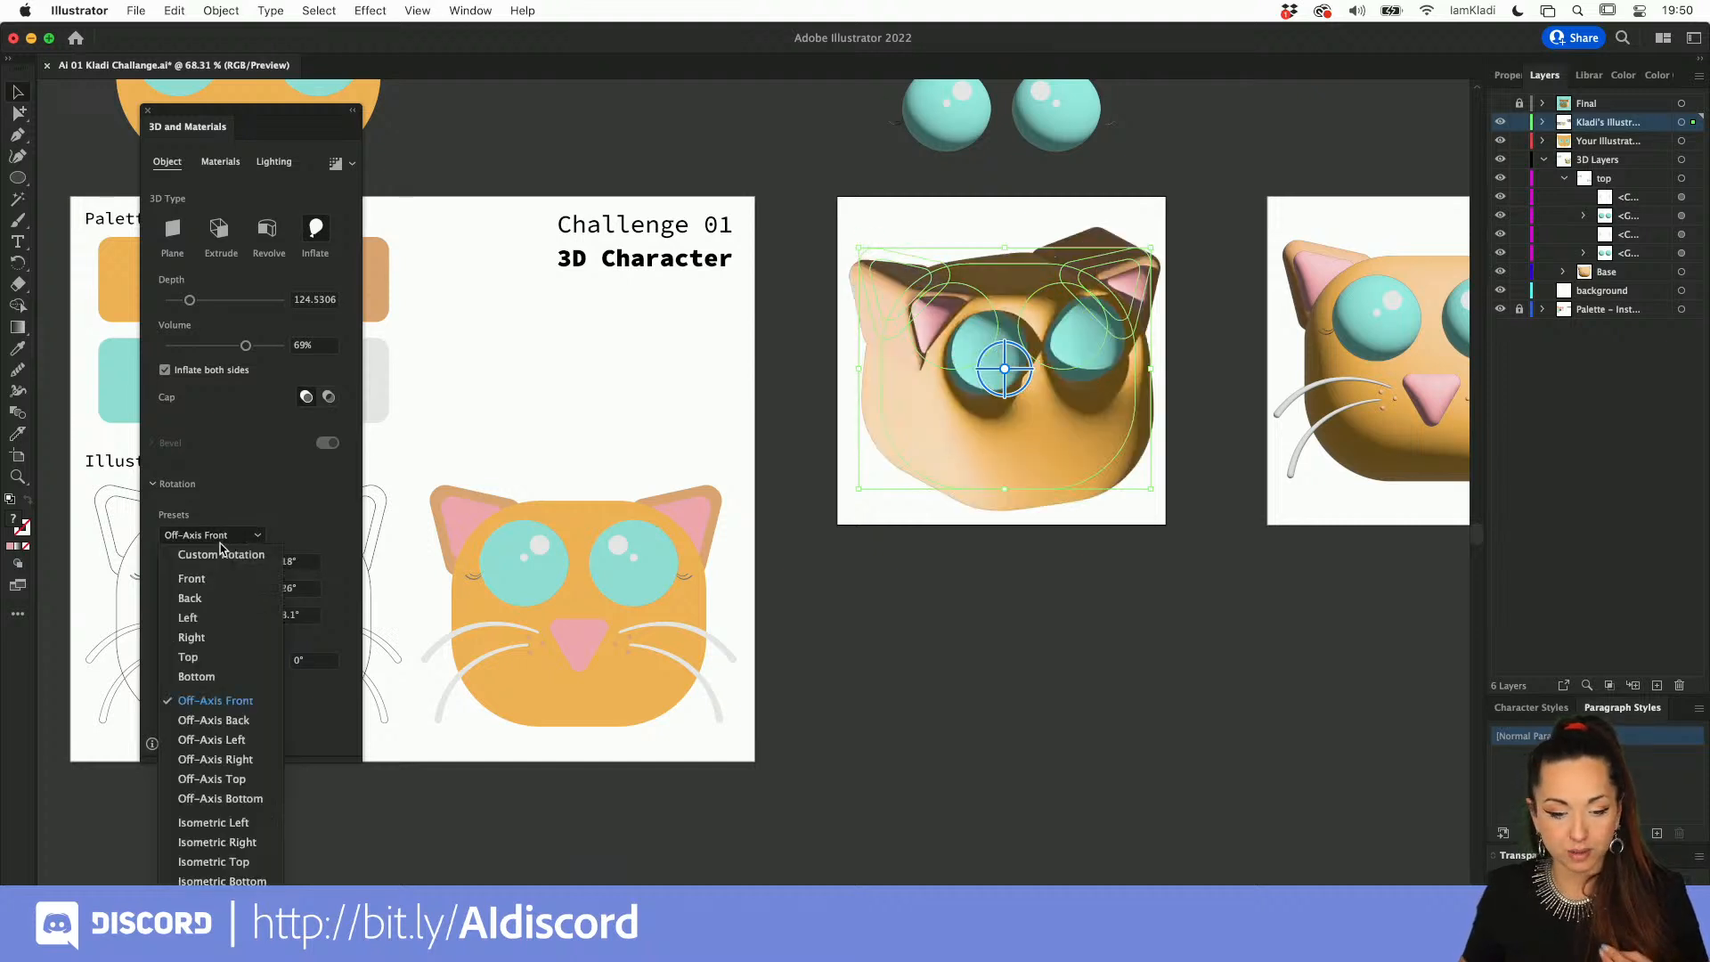
left_click(241, 746)
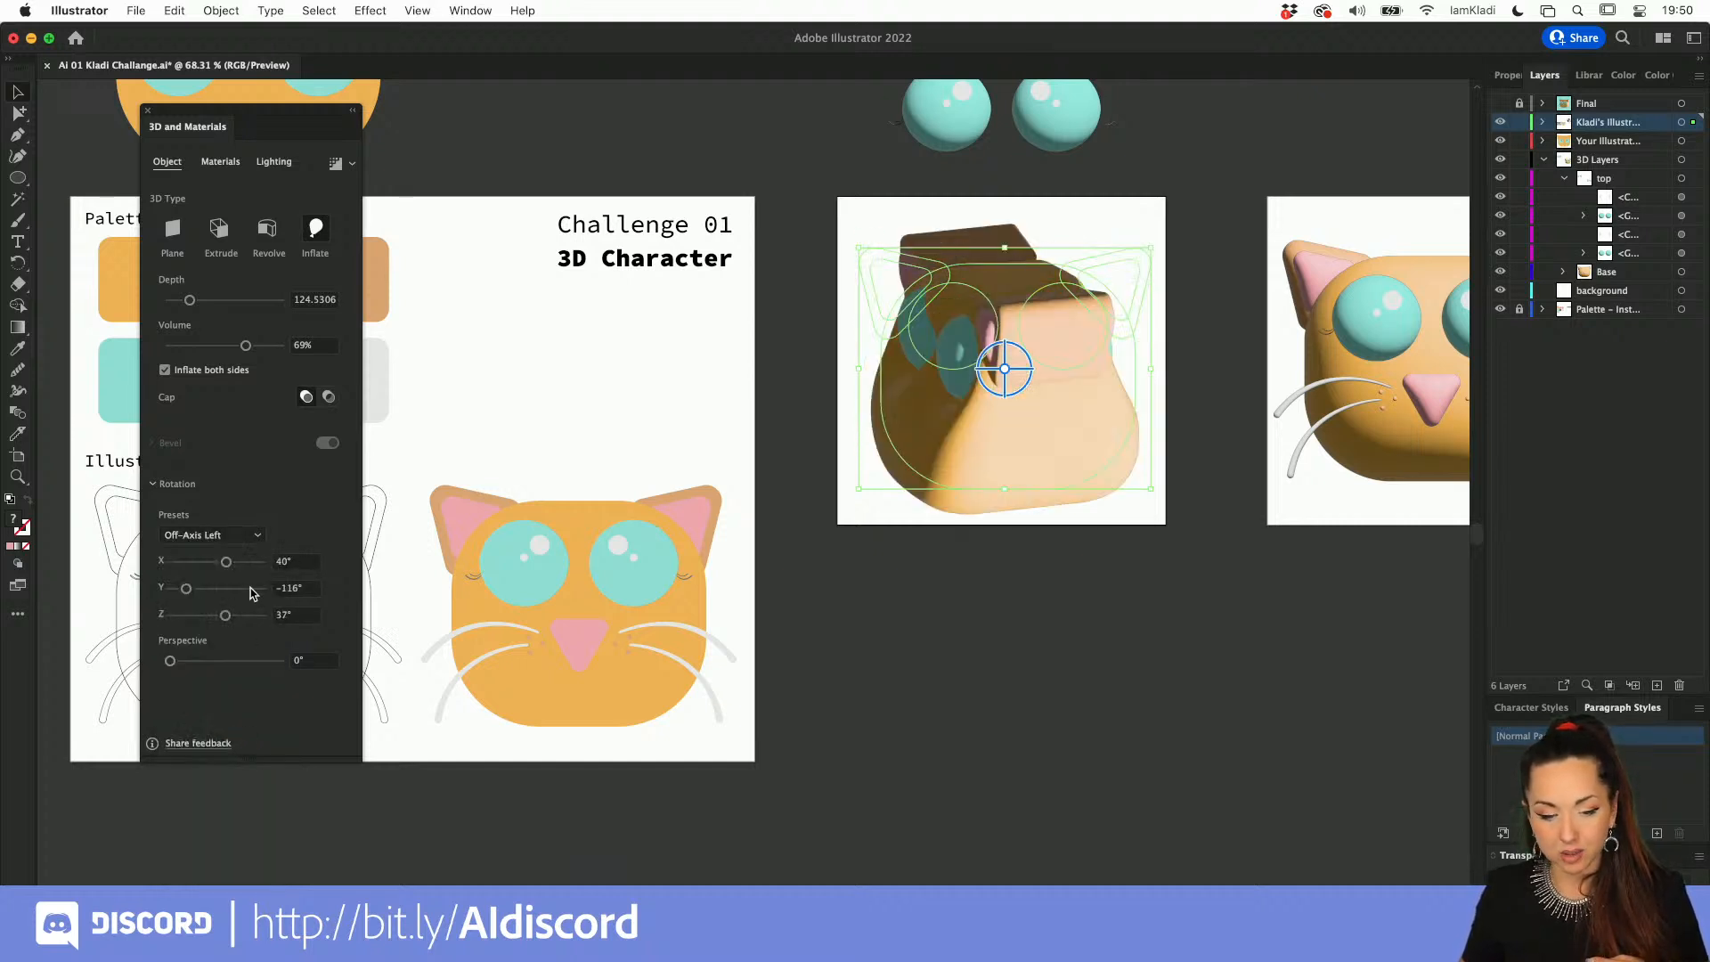
left_click(237, 536)
left_click(223, 789)
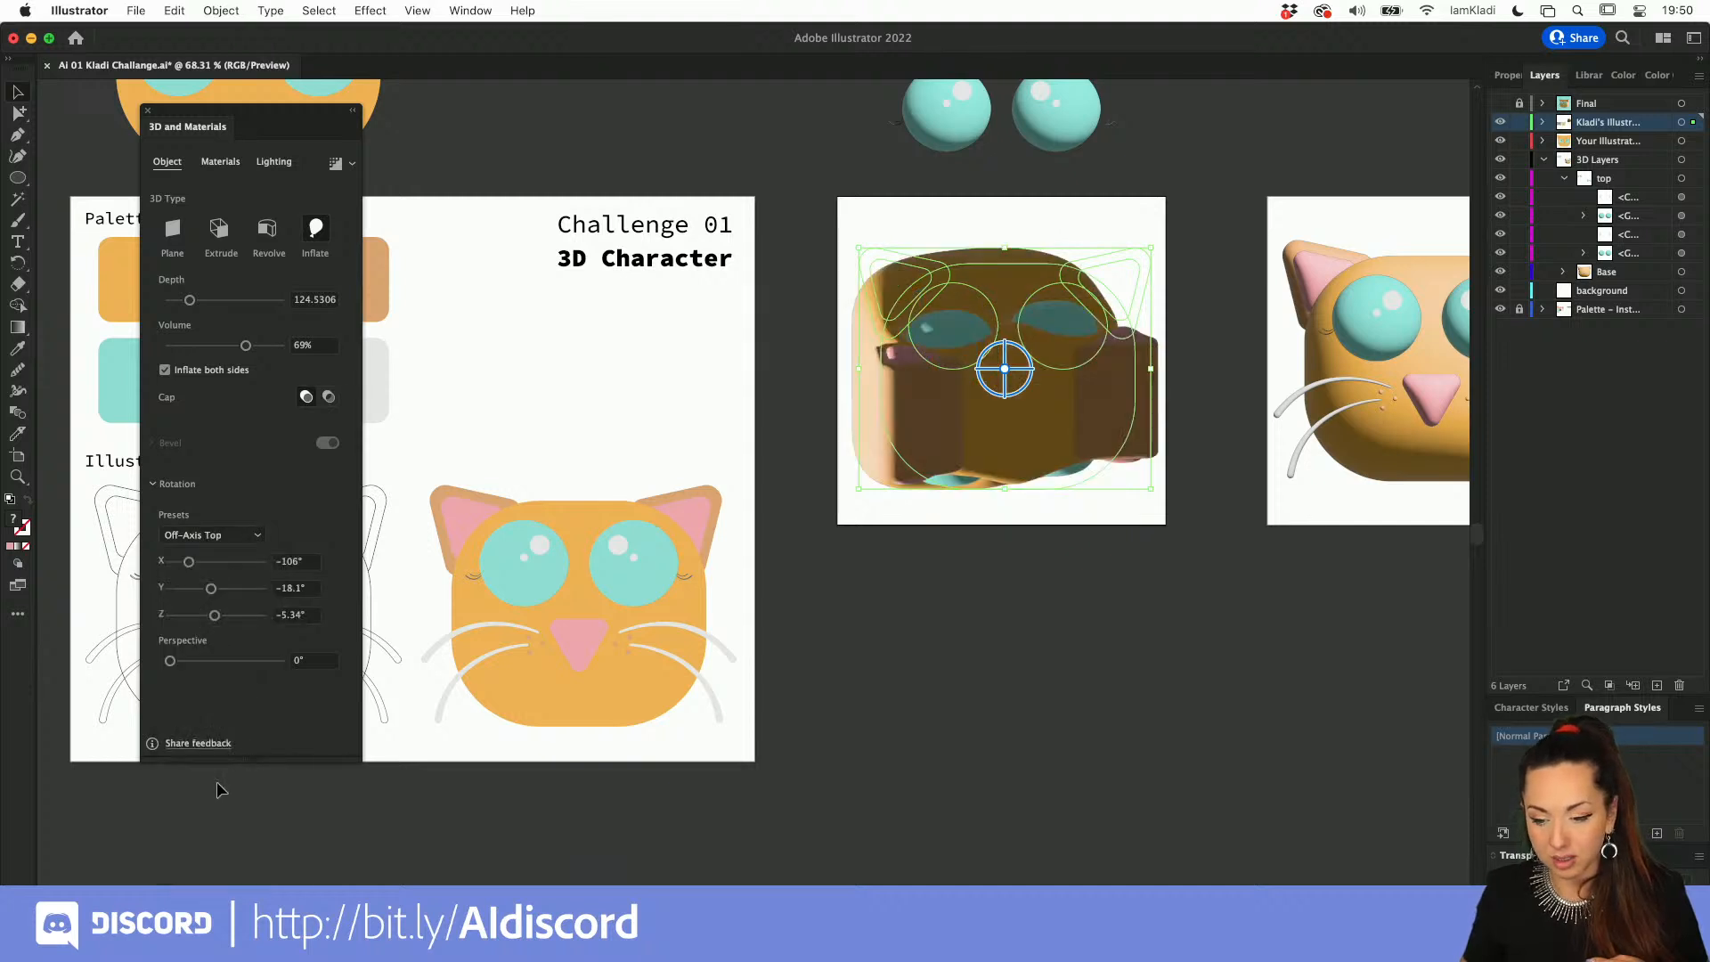
left_click(249, 539)
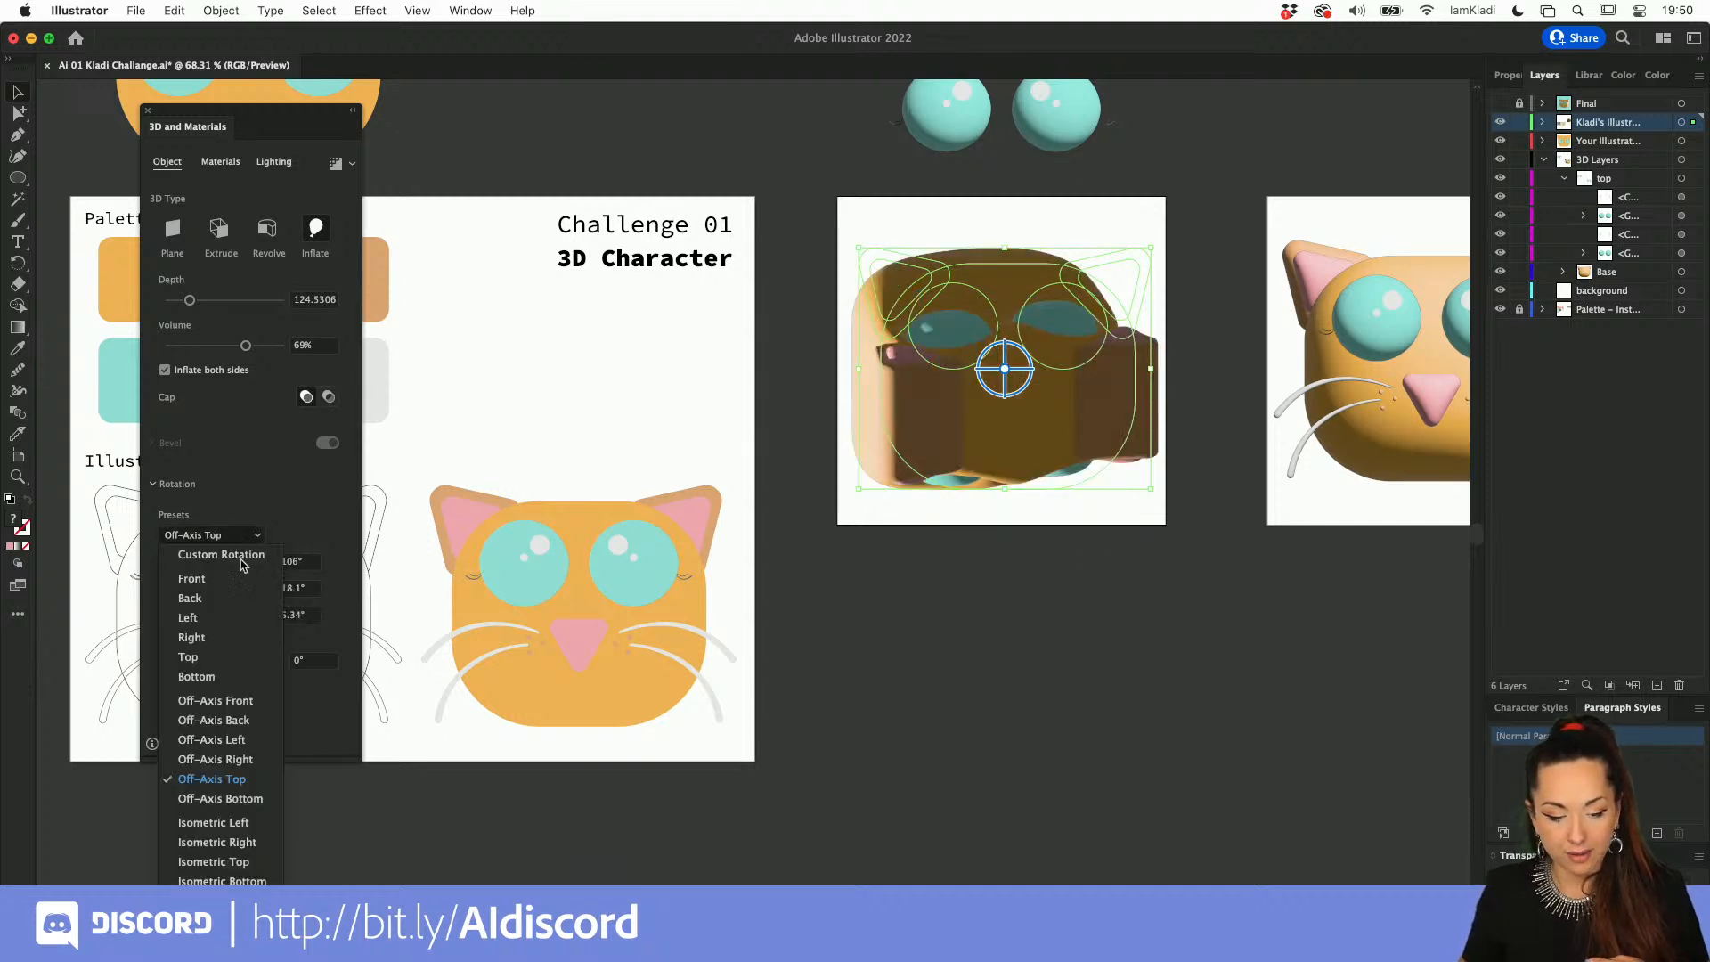
left_click(216, 823)
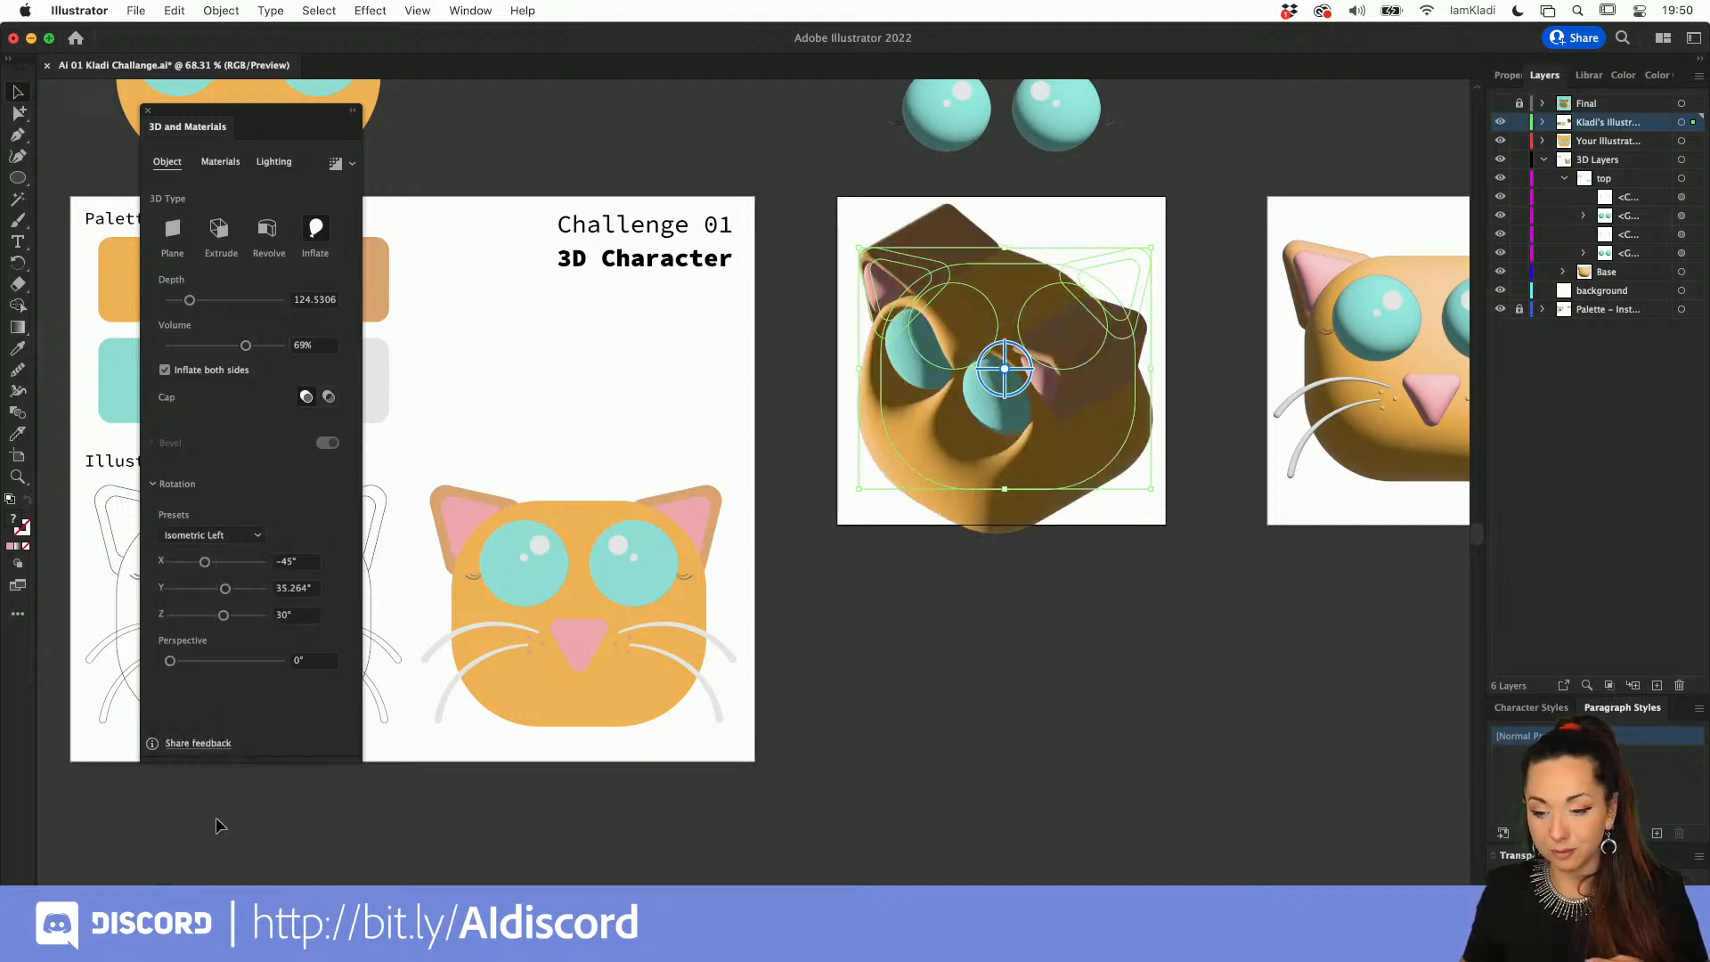
left_click(261, 532)
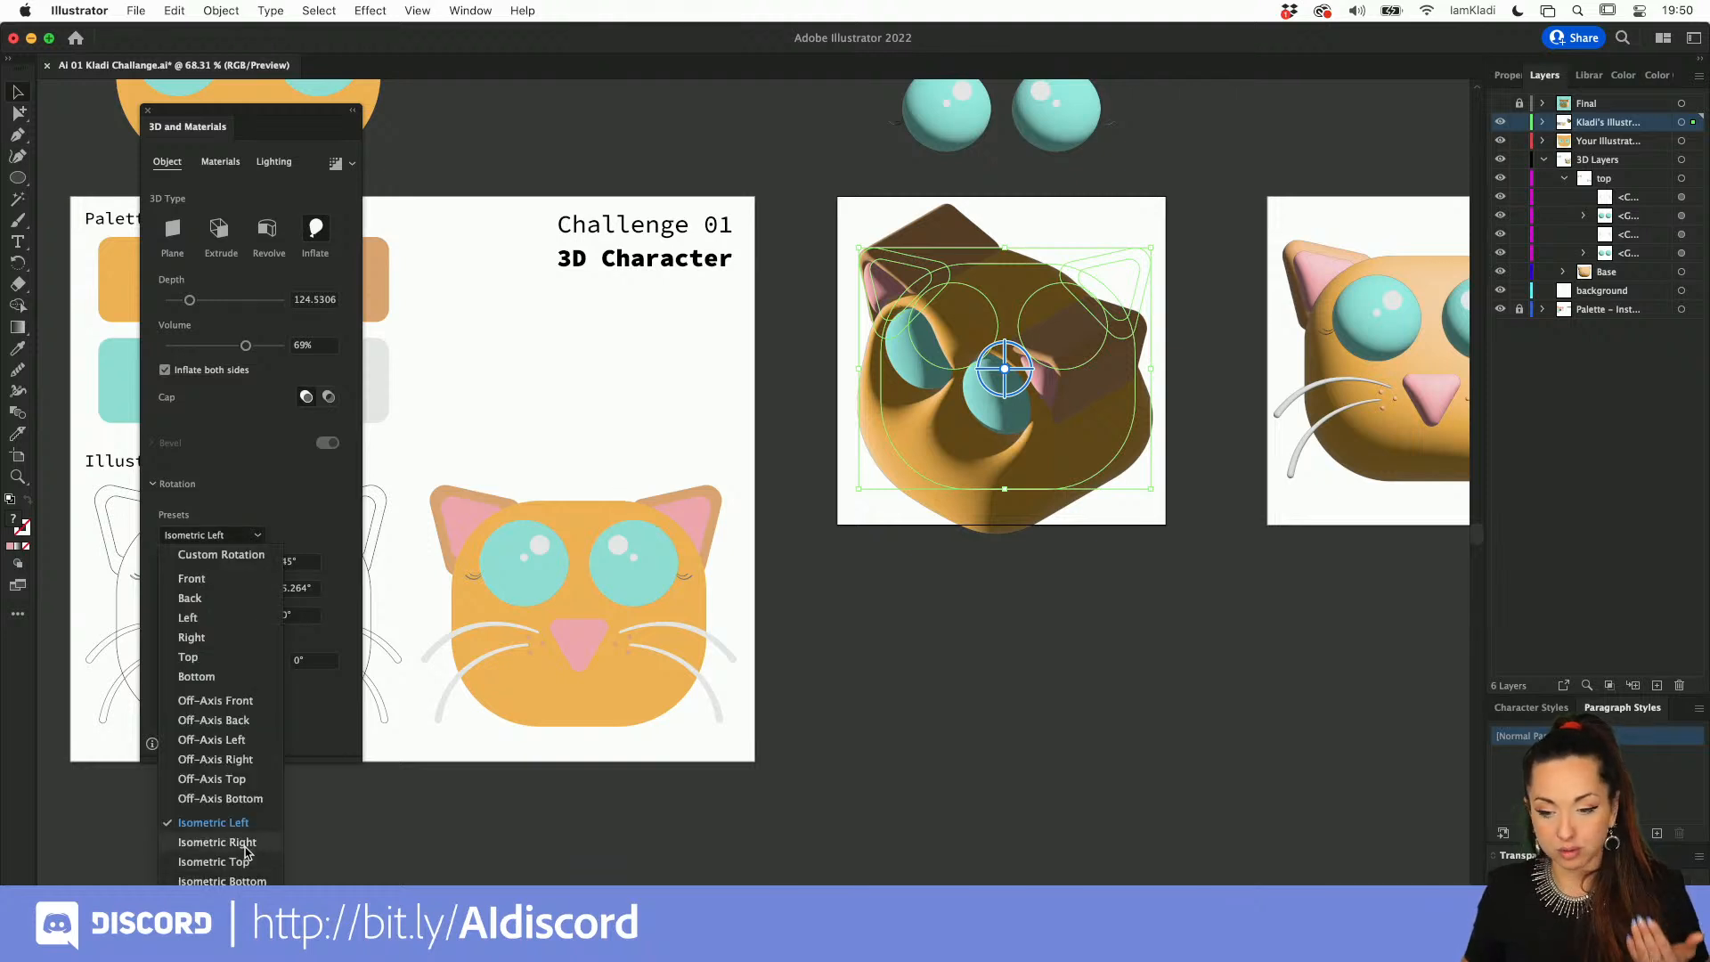
left_click(244, 846)
Step: Set the head's rotation preset to Off-Axis Front and deselect it
left_click(234, 535)
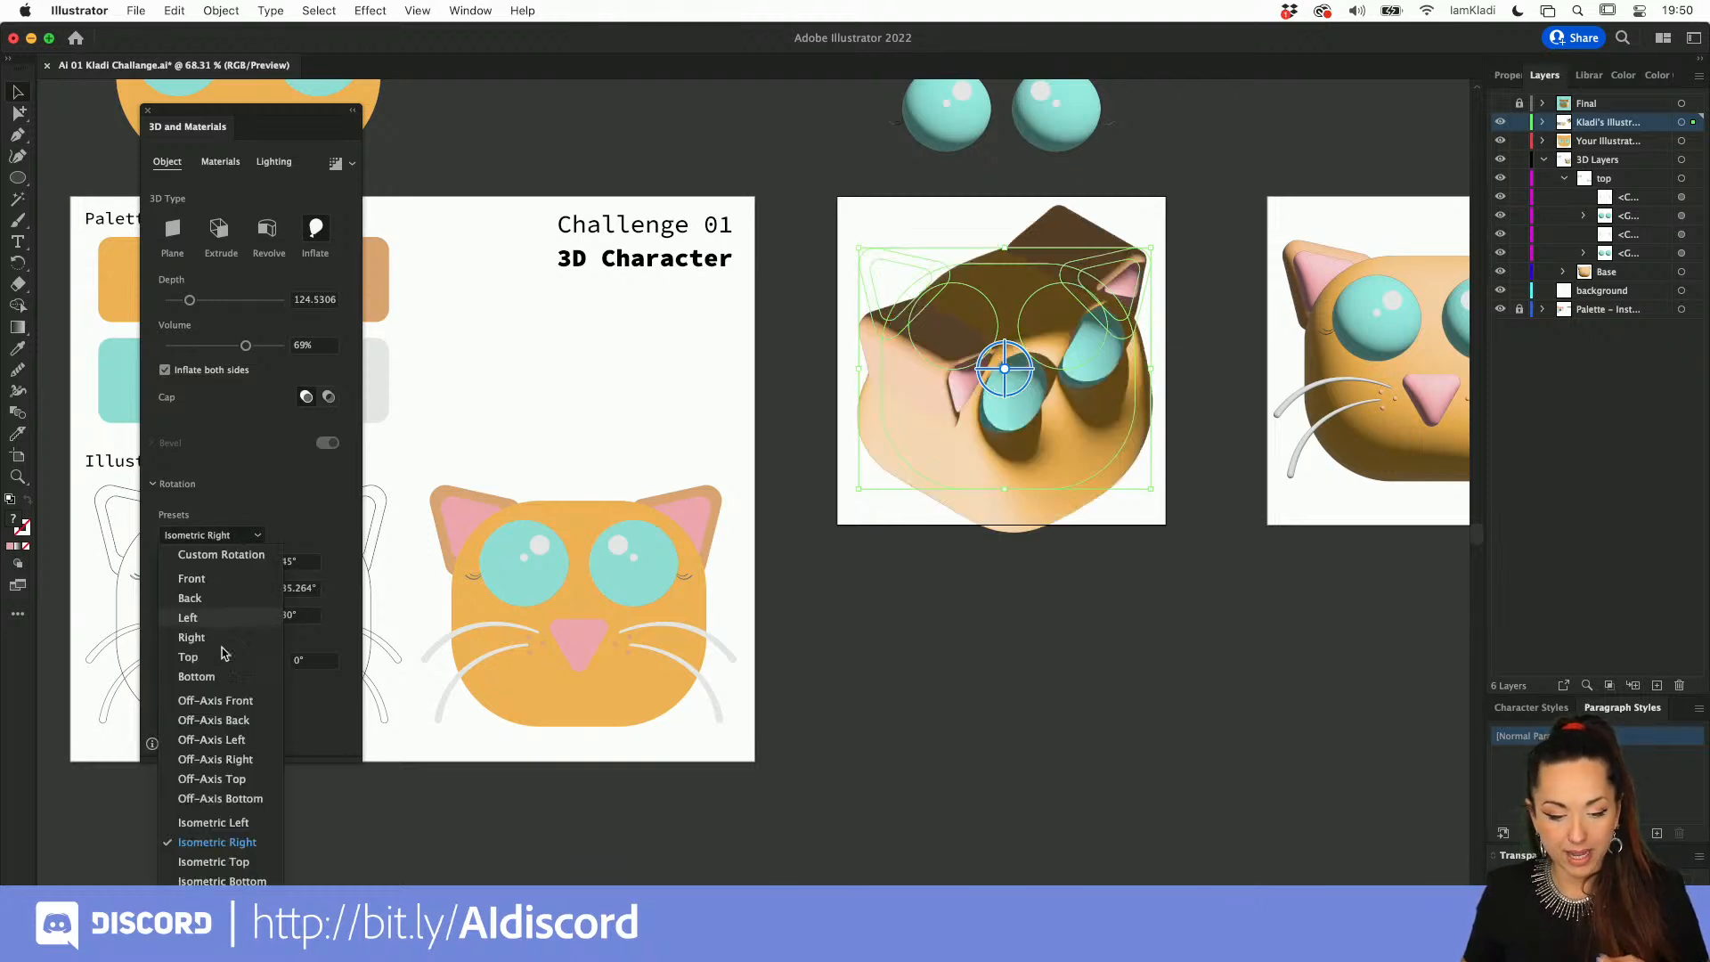
left_click(226, 702)
left_click(1022, 562)
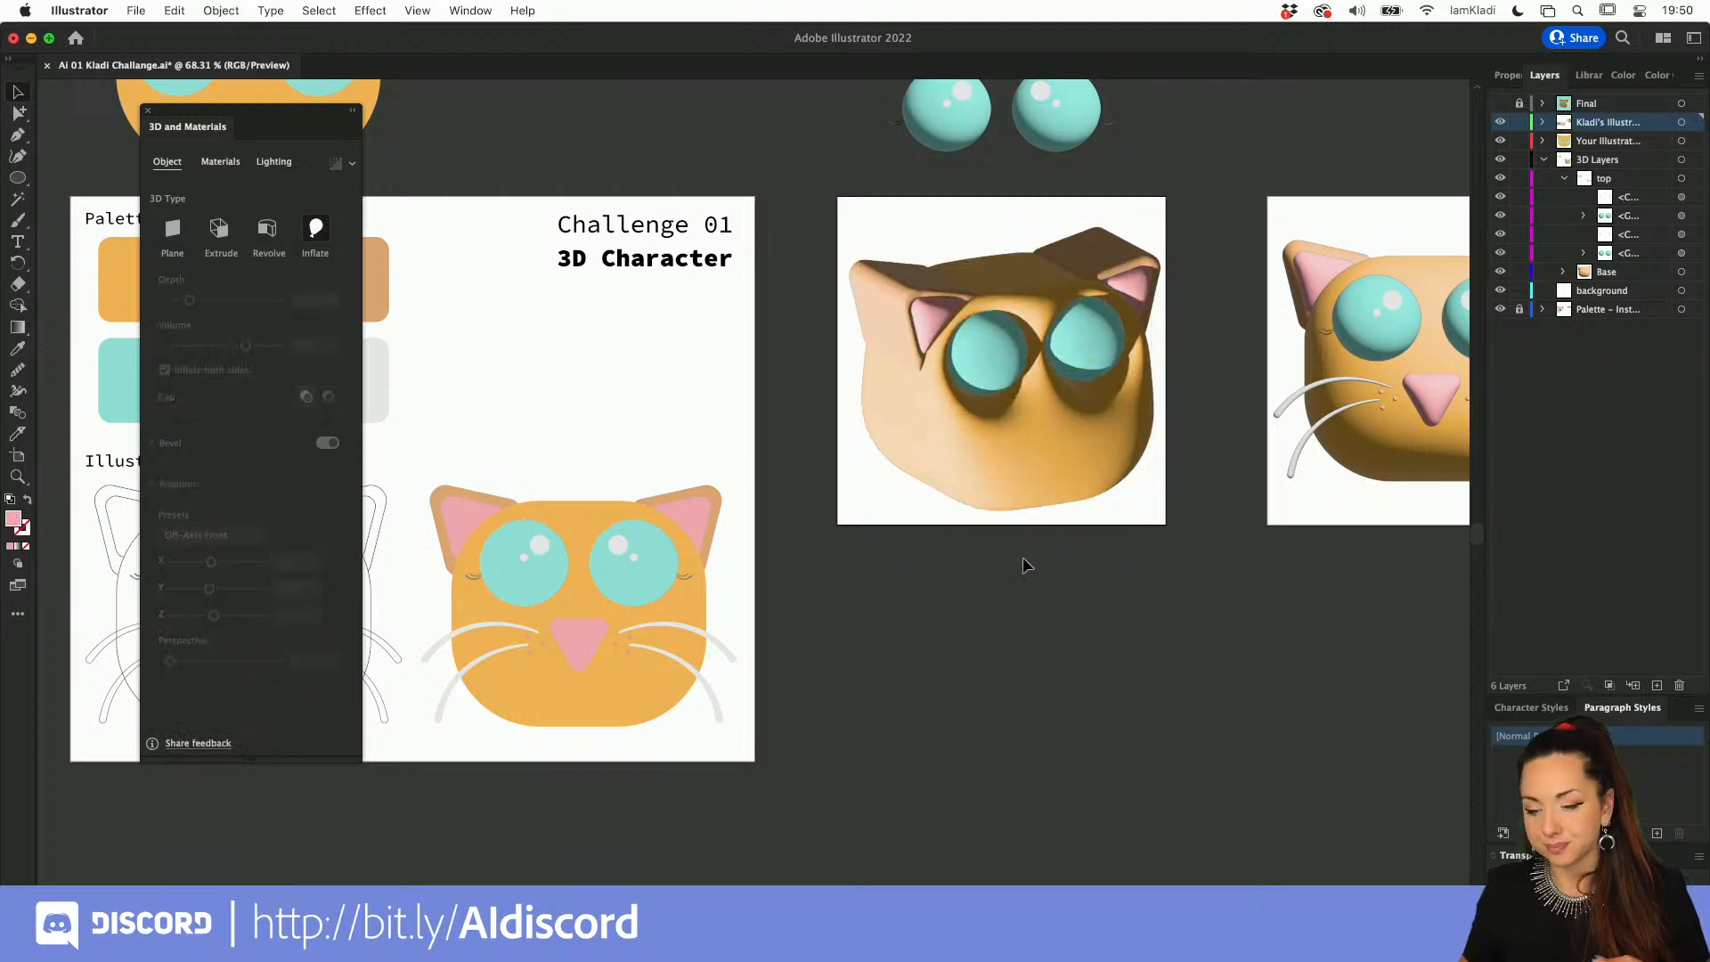
Step: Delete both eyes from inside the inflated head group, leaving only the head and ears
left_click(999, 356)
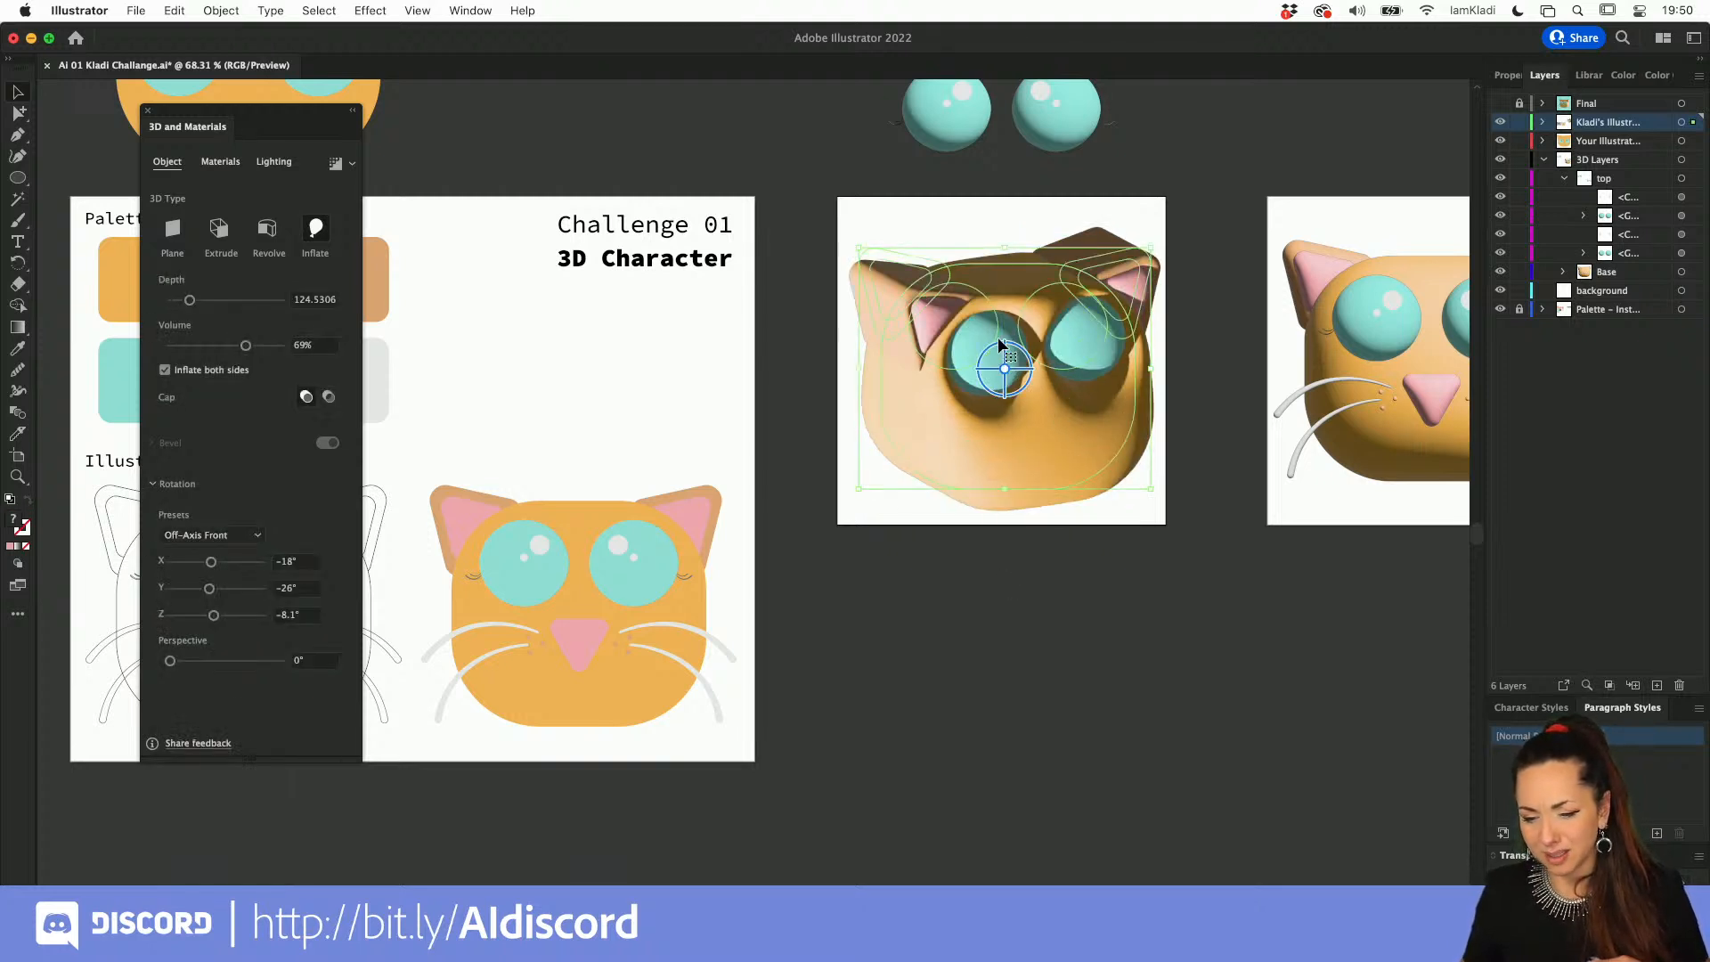
double_click(994, 335)
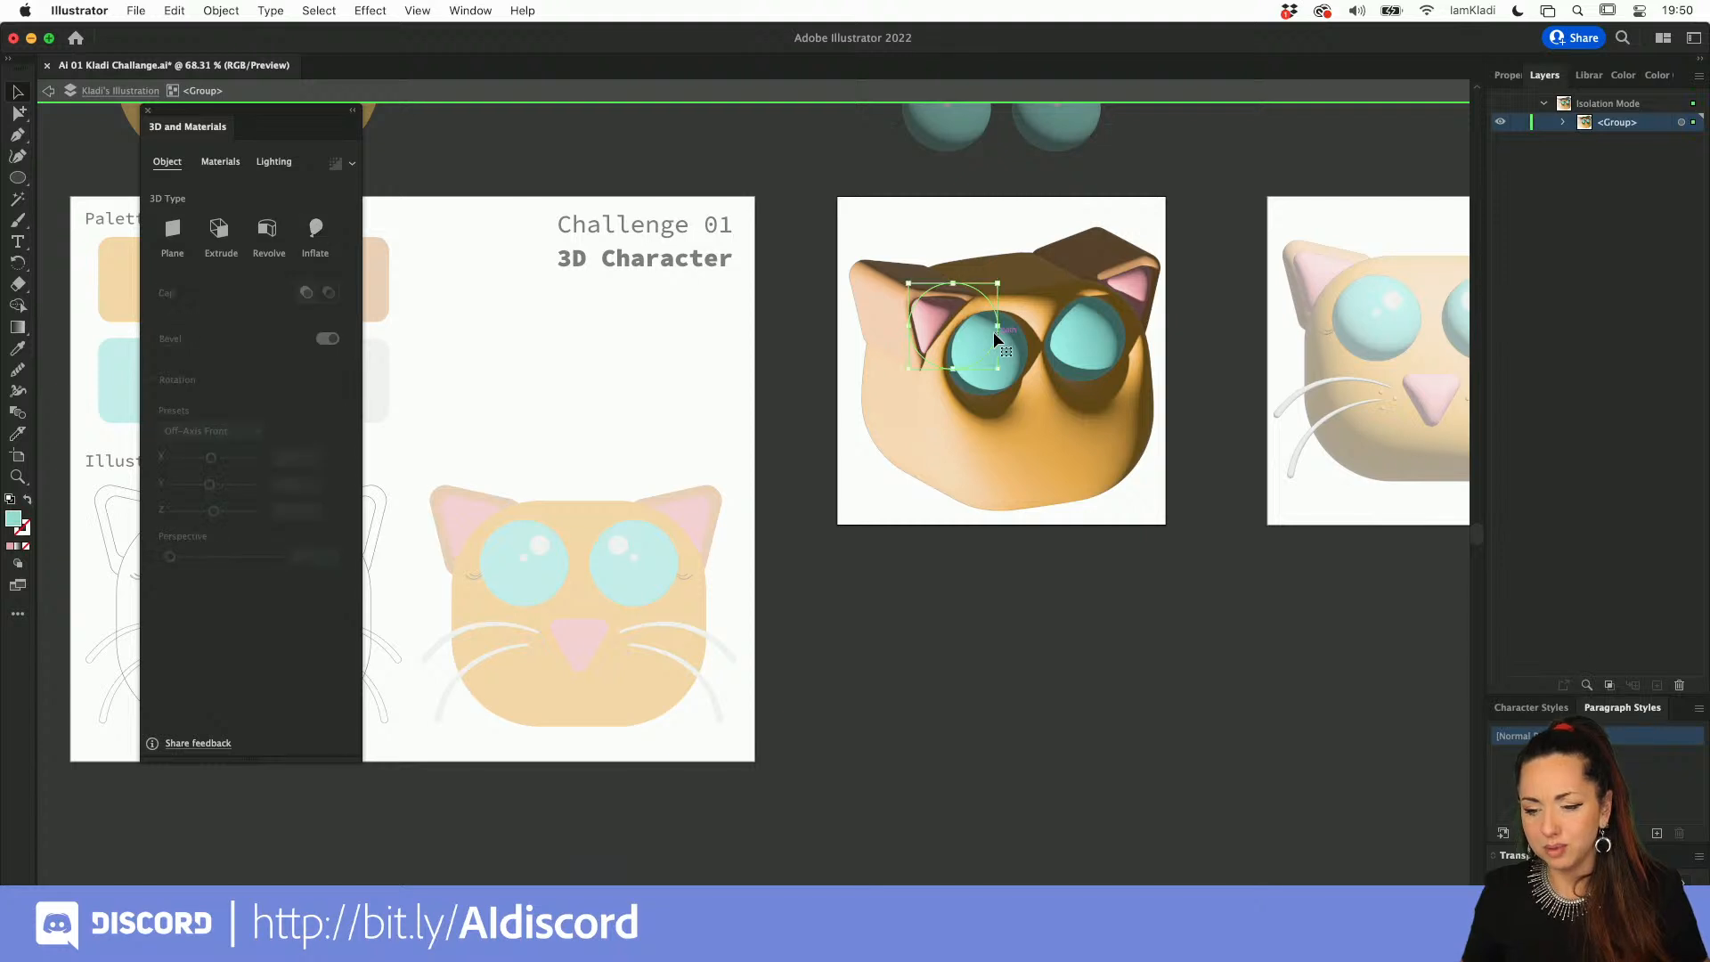
left_click(1031, 357, "shift")
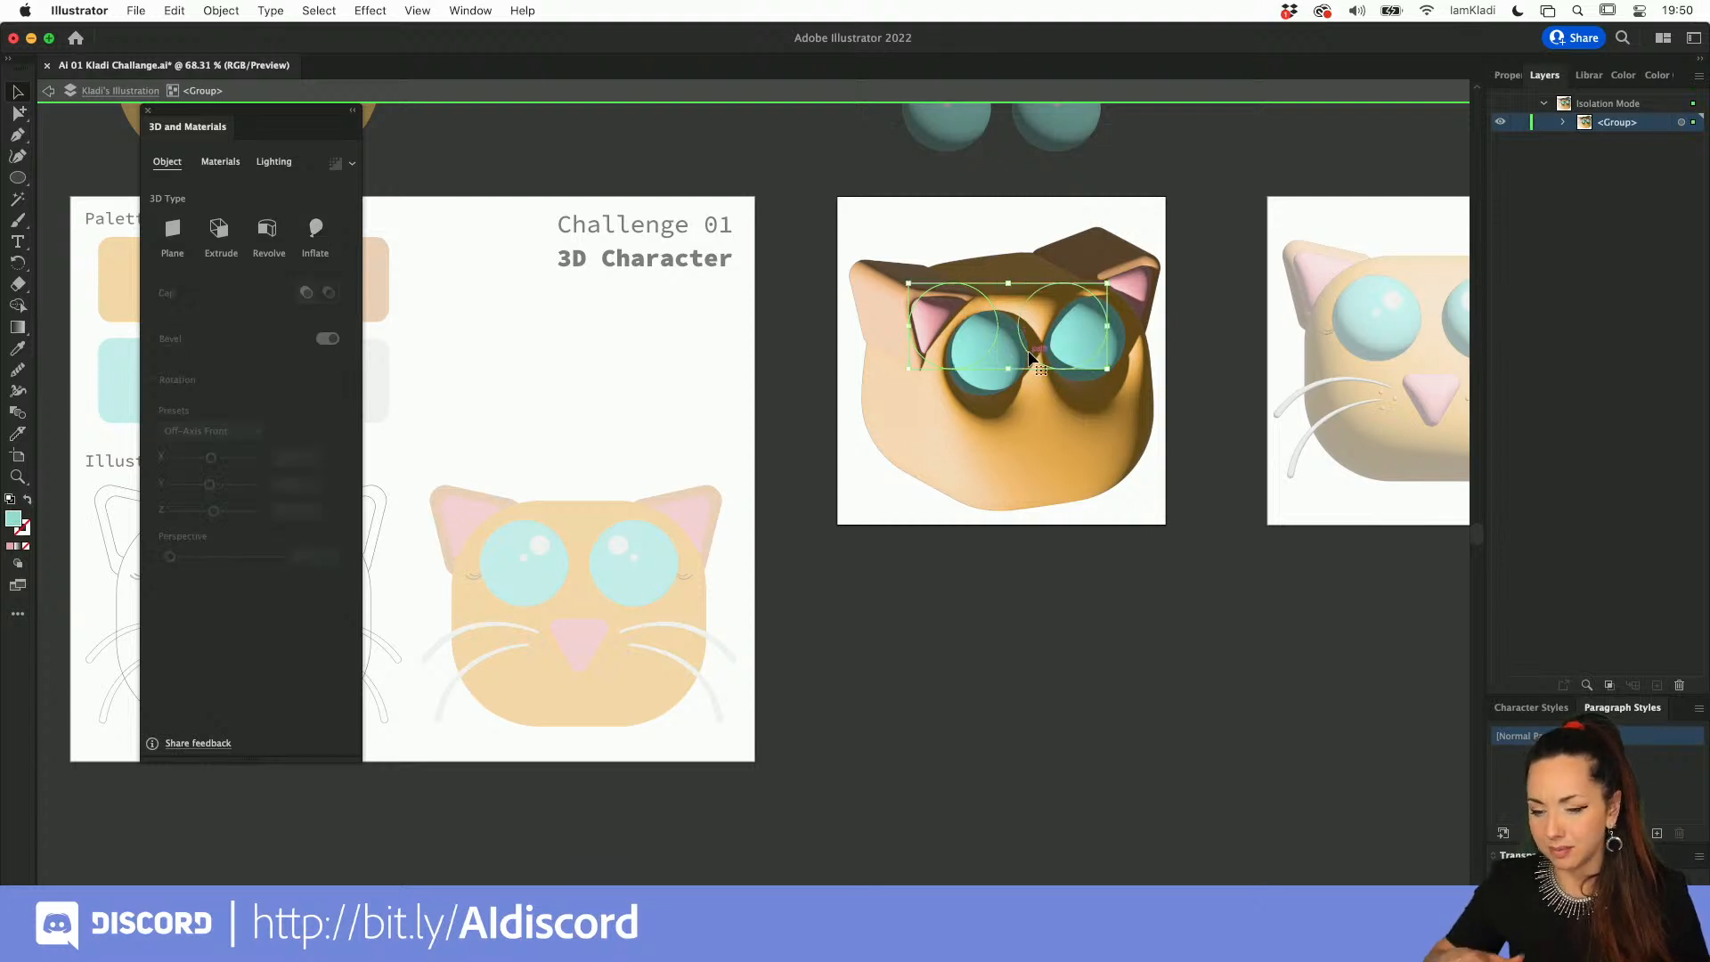
key("Delete")
double_click(1046, 597)
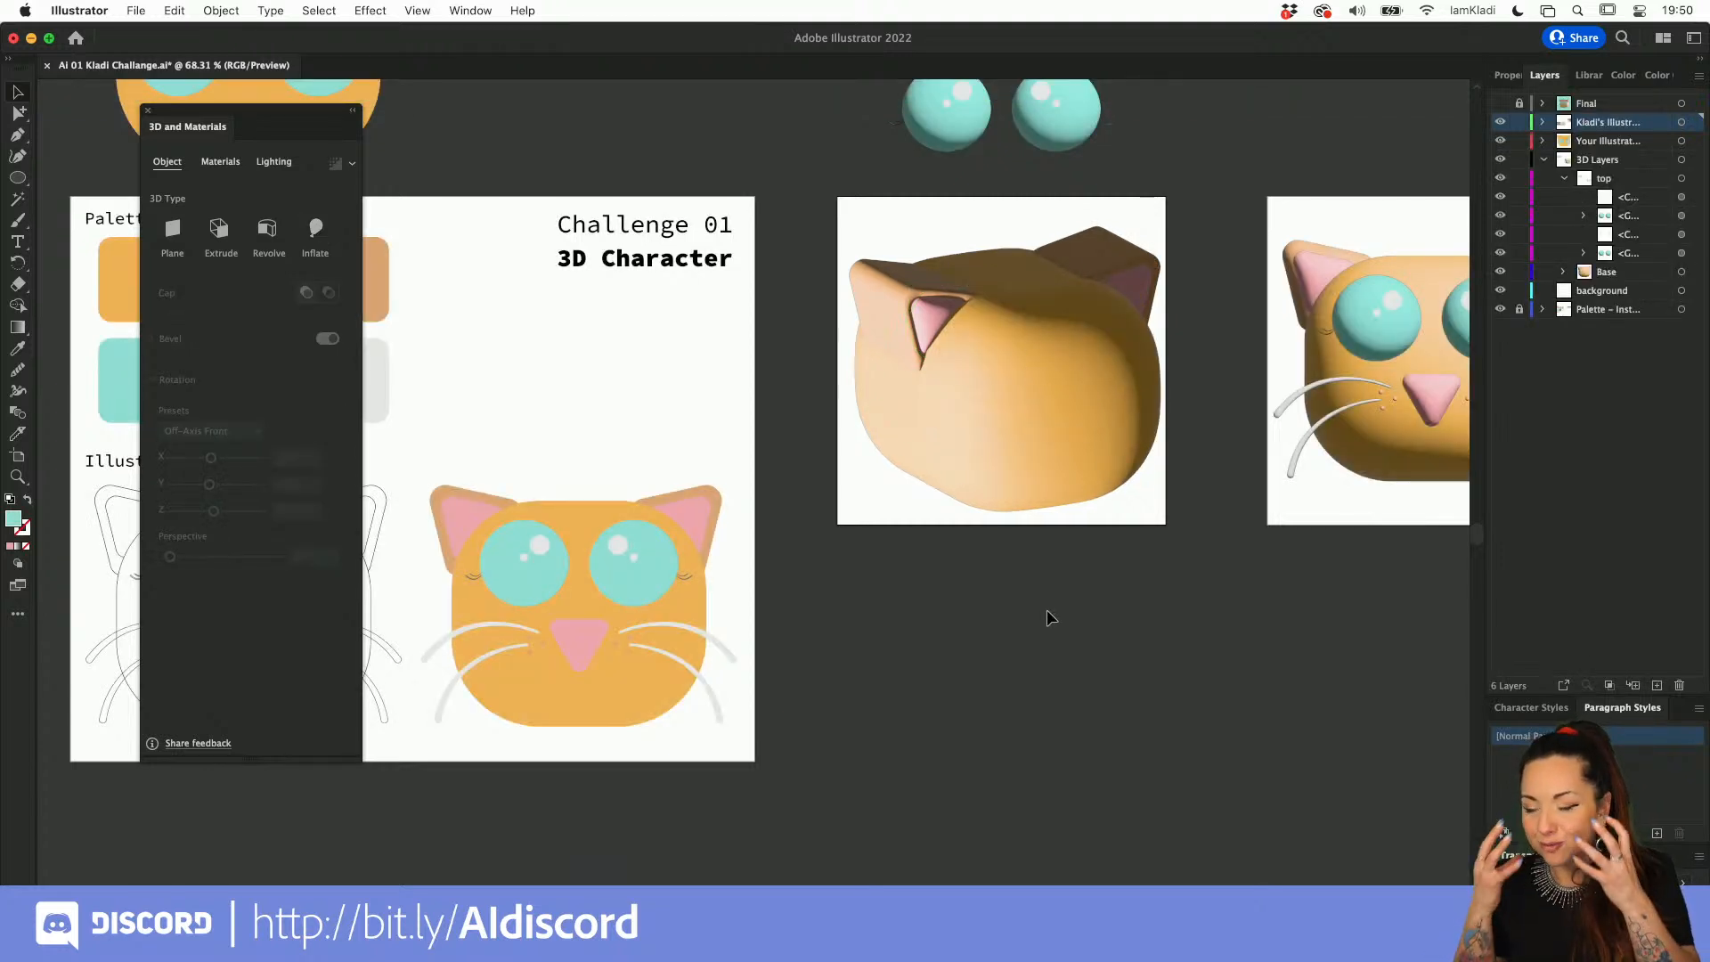
Step: Reduce the head's inflation to a depth of about 55.39 and a volume of 57%
left_click(1034, 486)
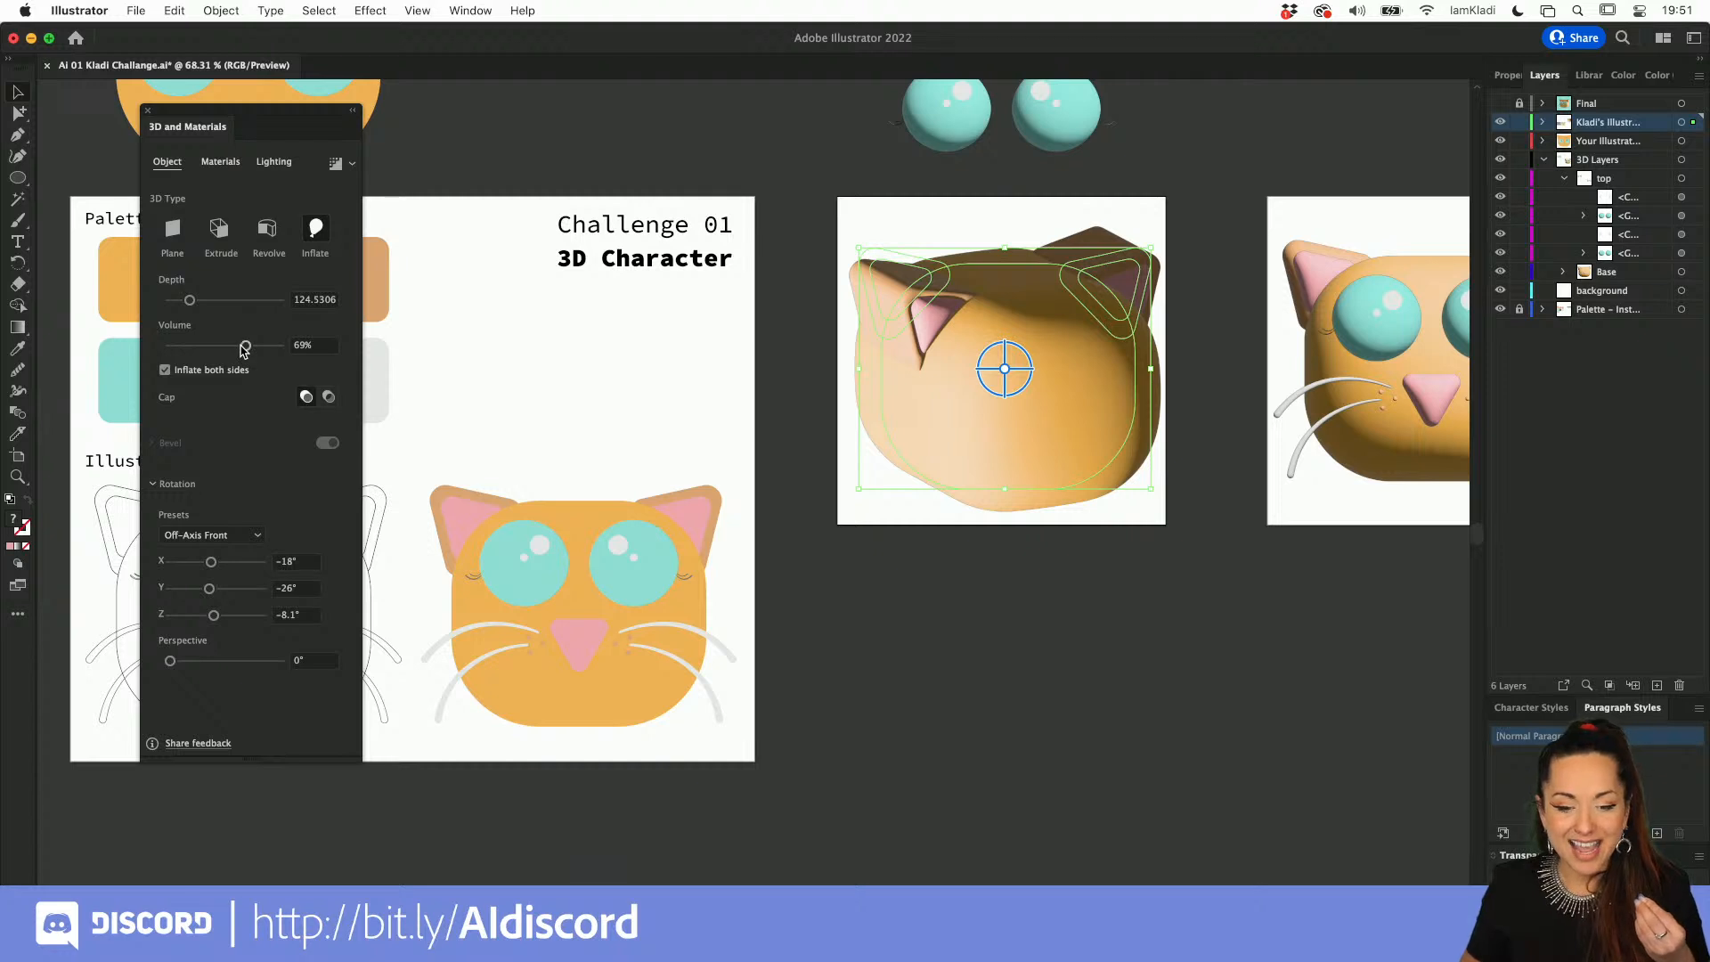
mouse_move(245, 347)
left_mouse_down()
mouse_move(208, 345)
mouse_move(179, 302)
mouse_move(233, 346)
left_mouse_up()
left_click(194, 301)
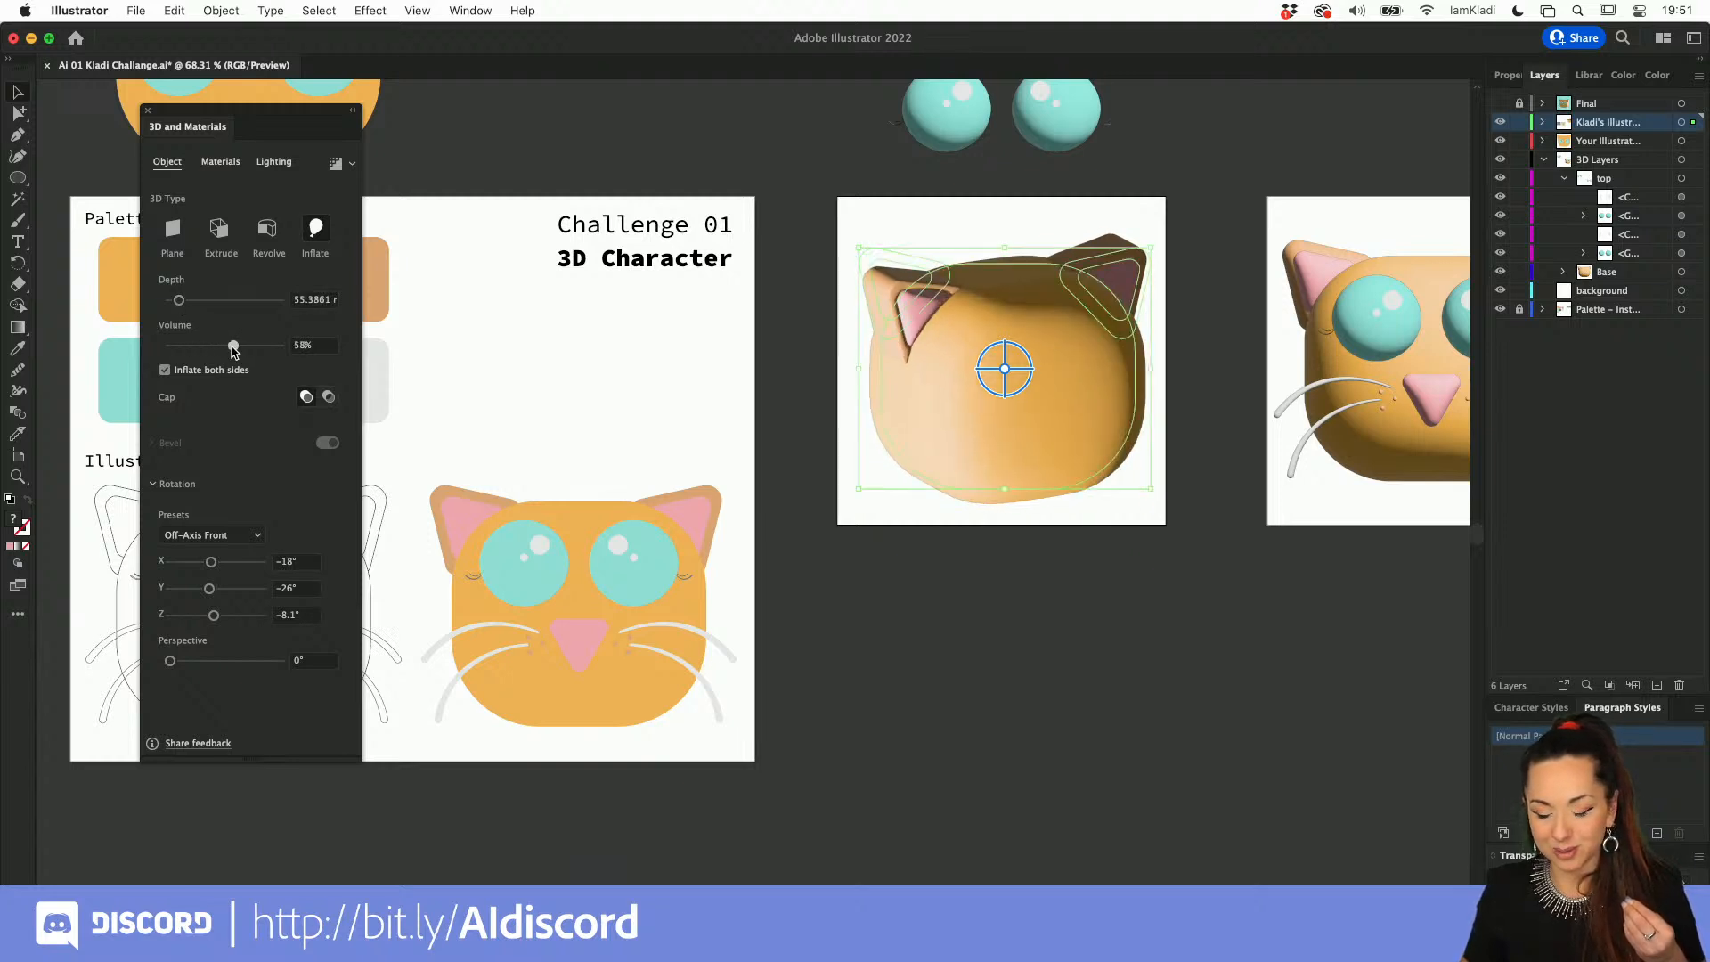
left_click(763, 550)
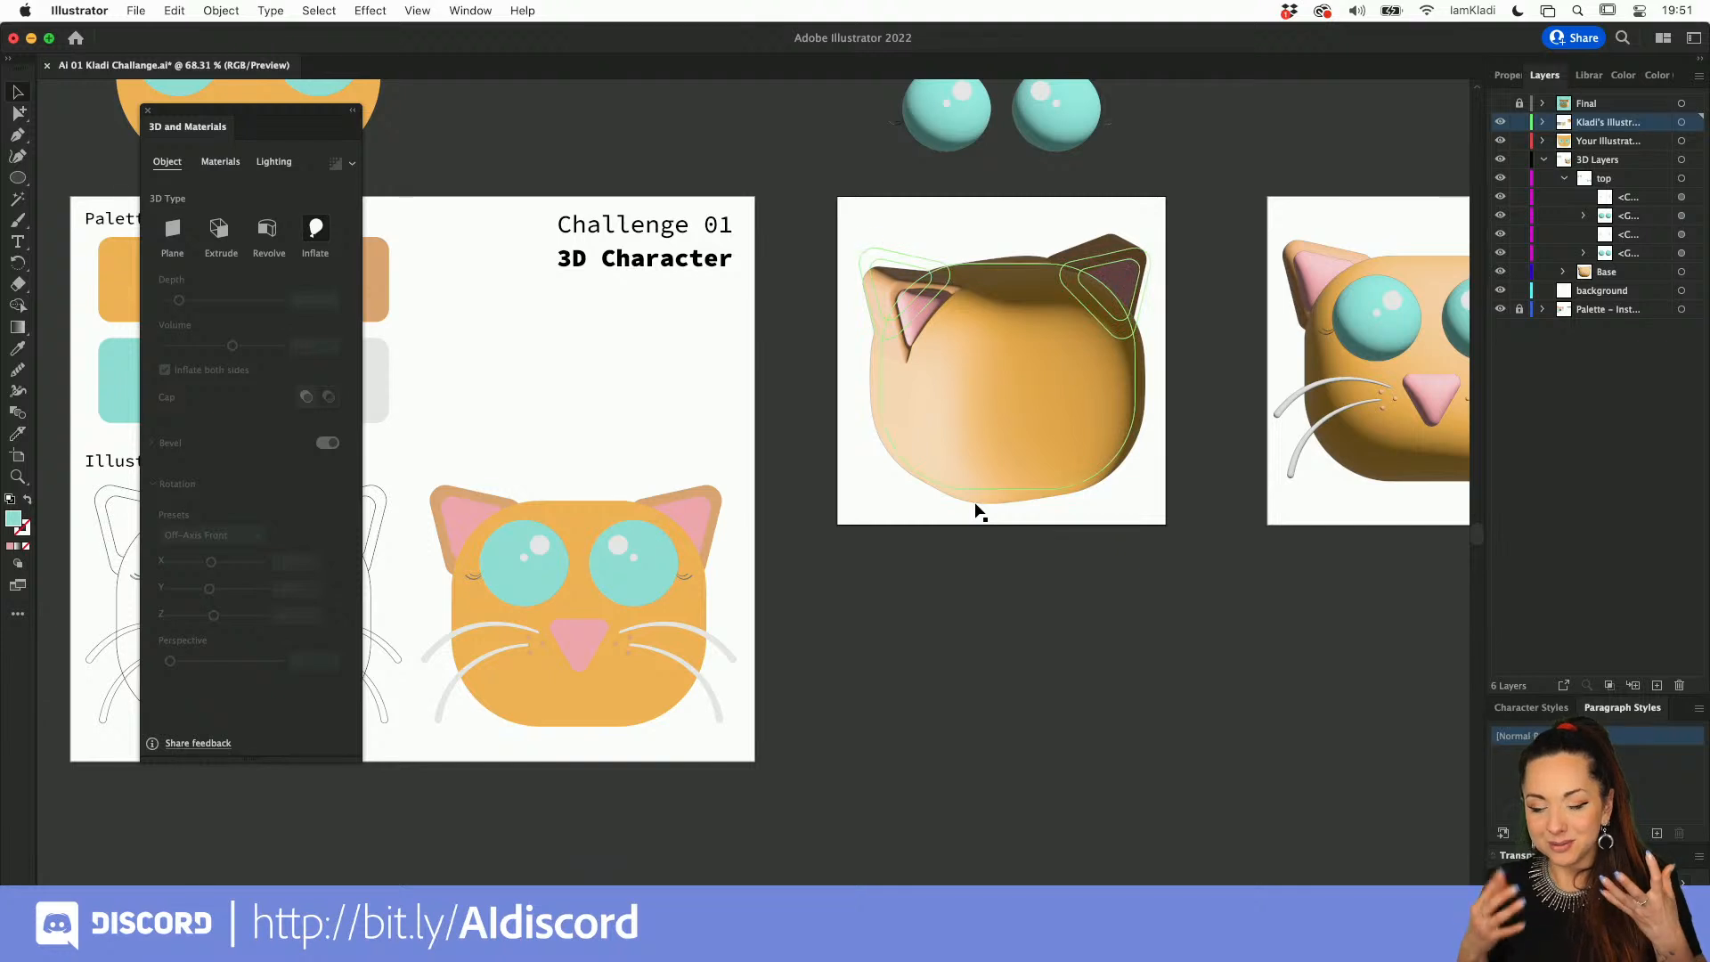
Step: Place the separate inflated eyes on the face and transfer them in front, into the layer that holds the rotated head
left_click(948, 103)
left_click(1031, 324)
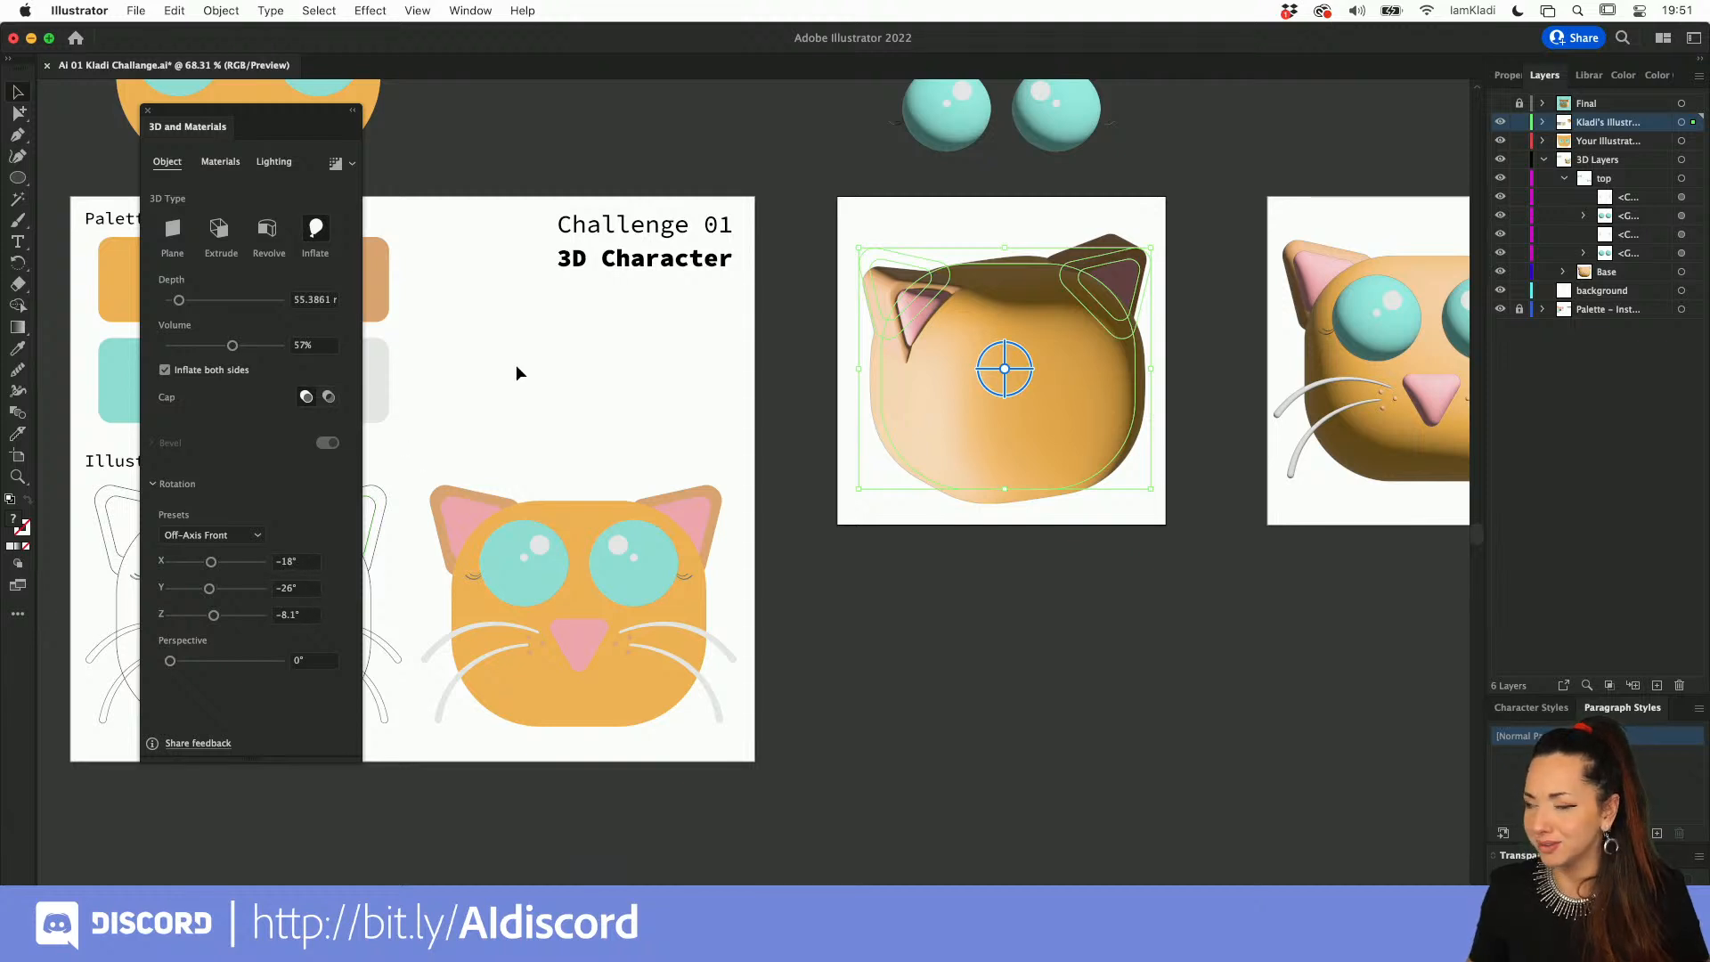
left_click(947, 120)
left_click_drag(947, 119, 969, 370)
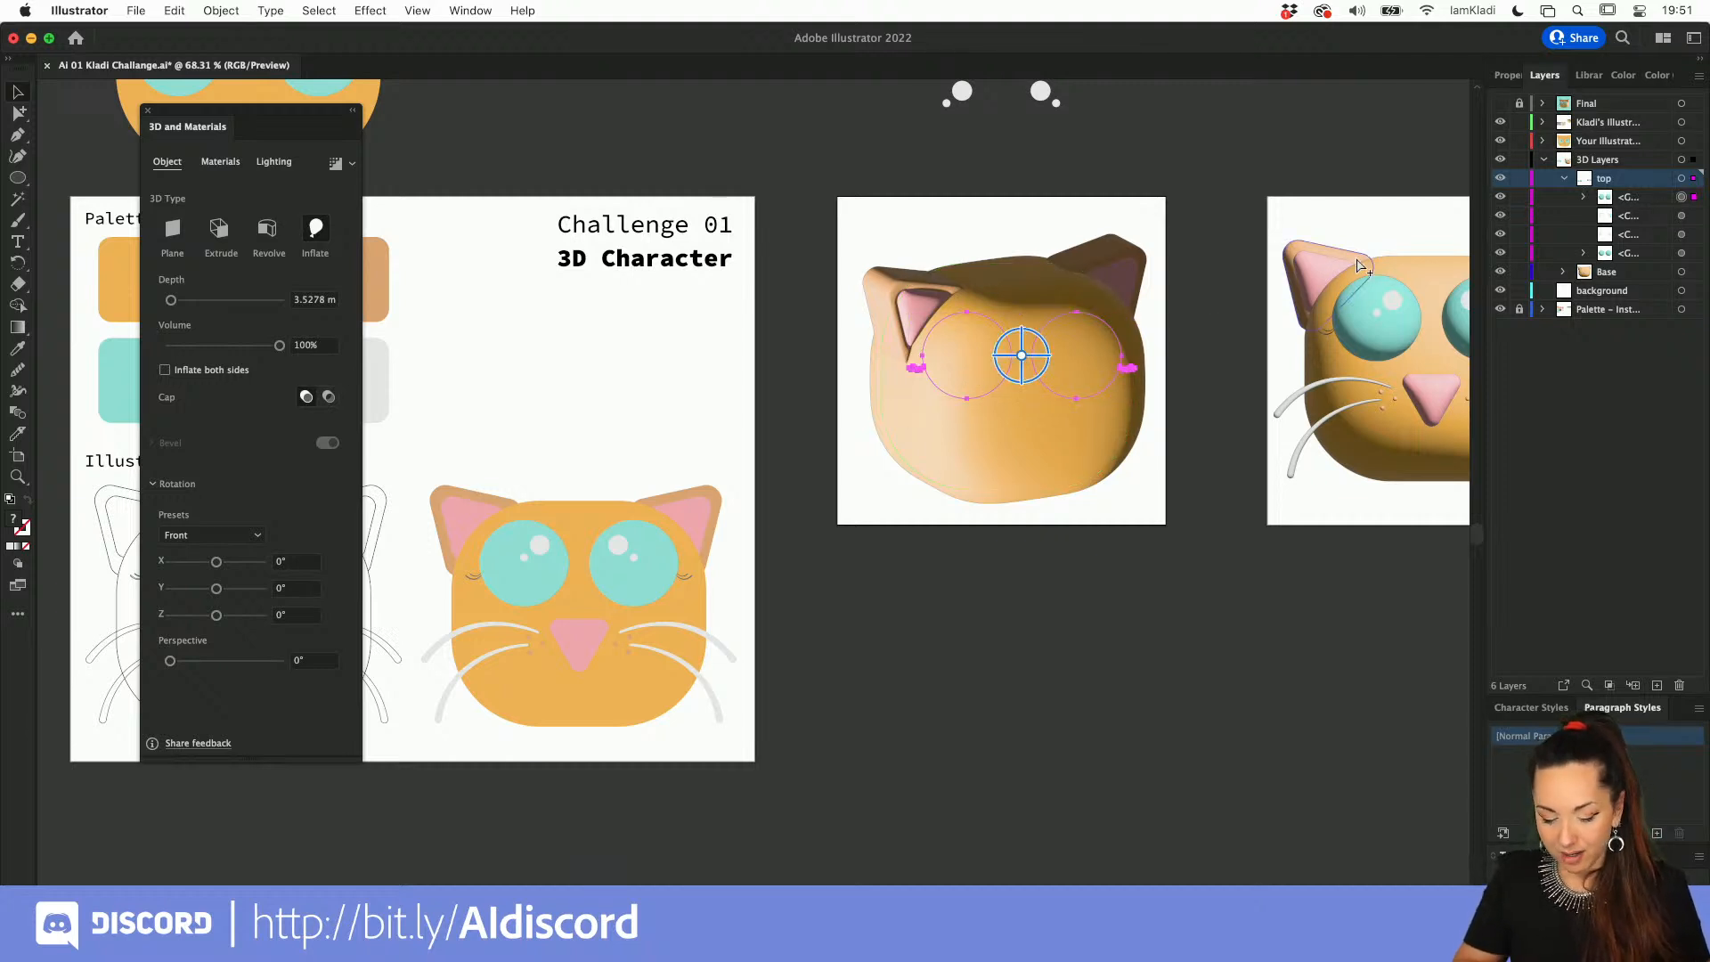
key("Delete")
left_click(1603, 122)
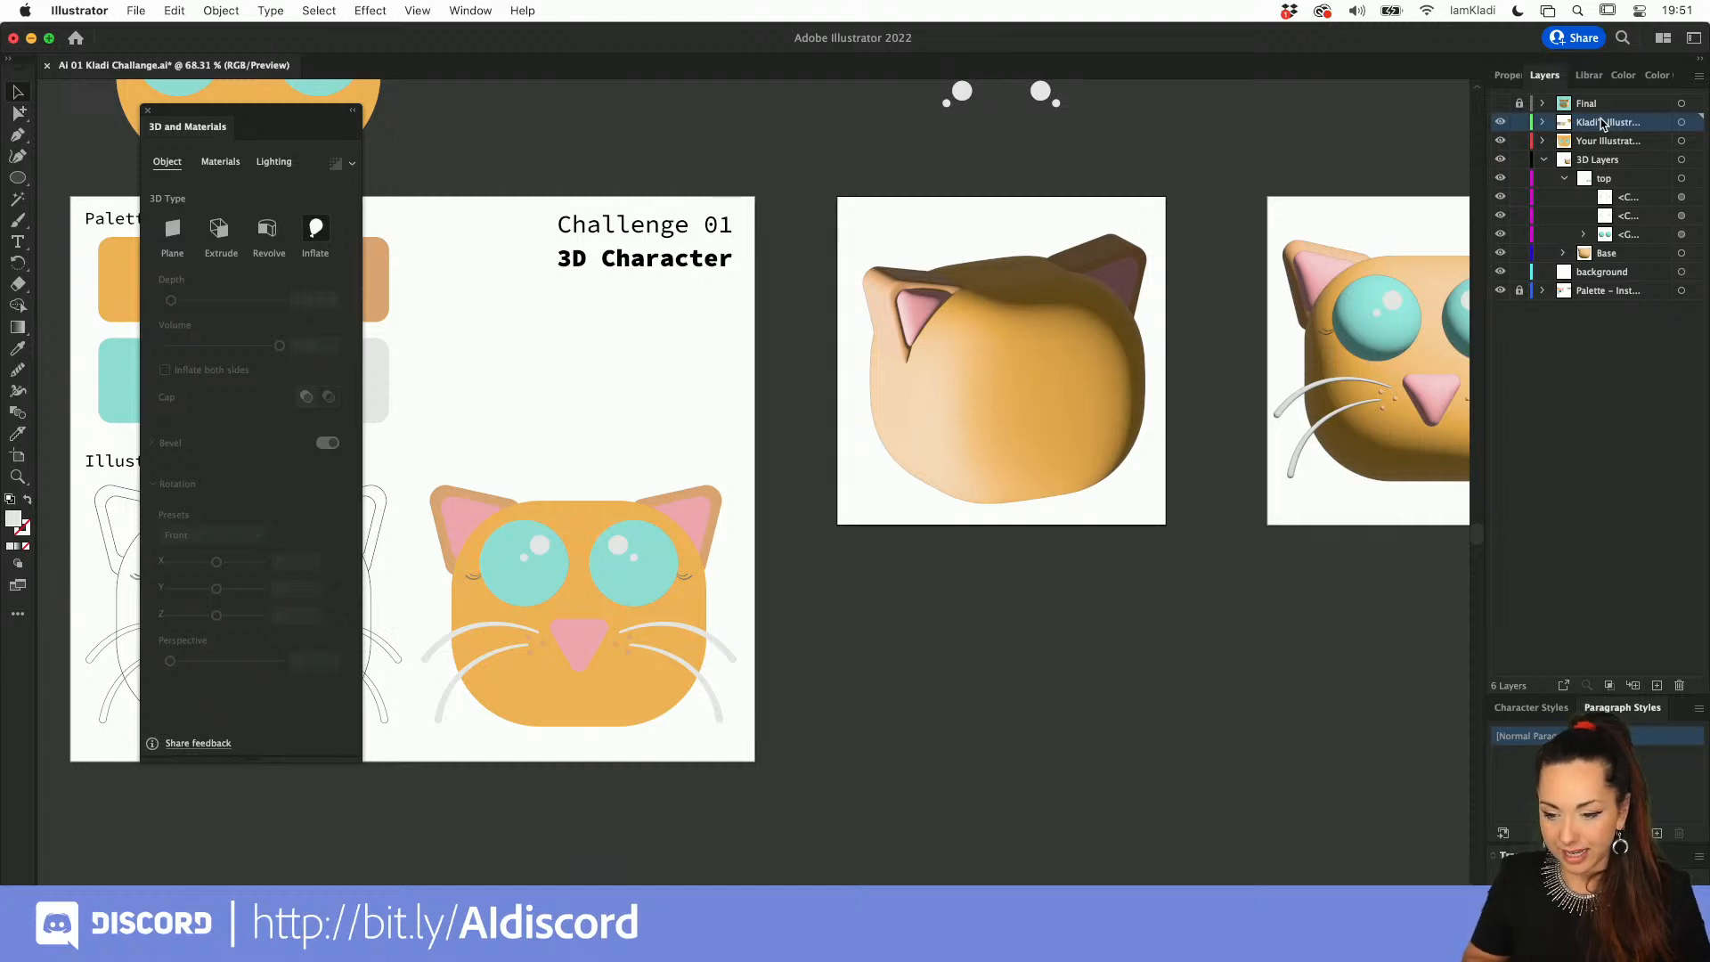
key("super+f")
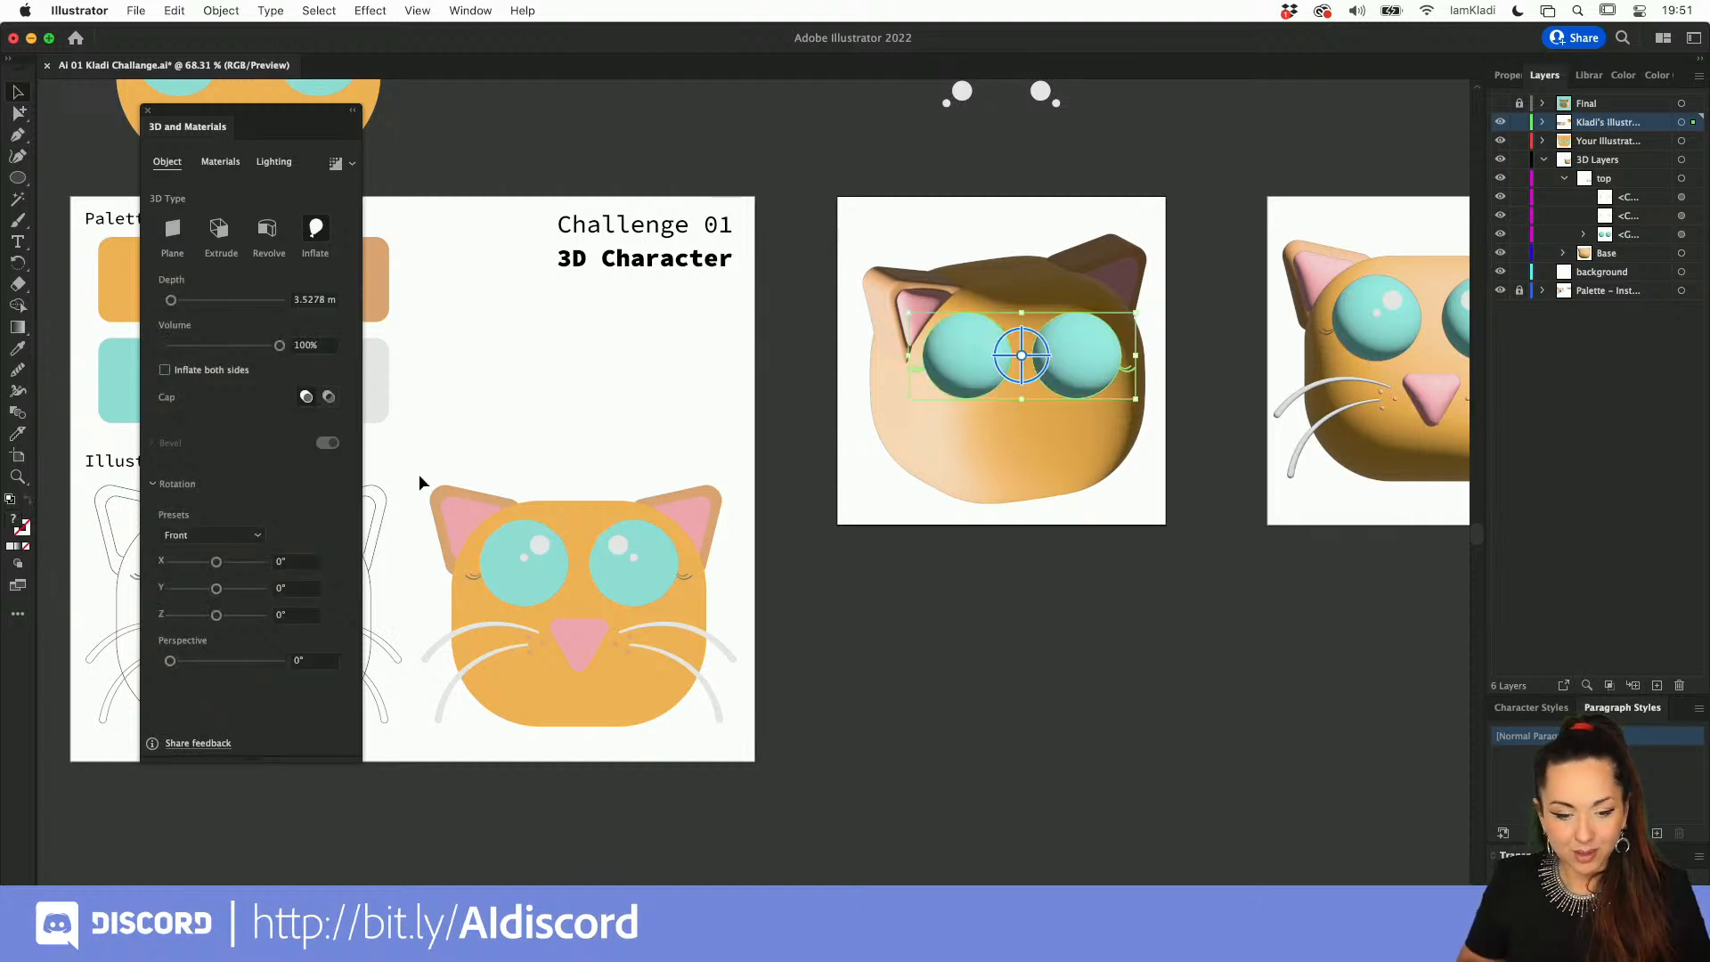
Step: Rotate the eyes with the Off-Axis Front preset and shift them into position on the rotated head
left_click(255, 537)
left_click(1005, 497)
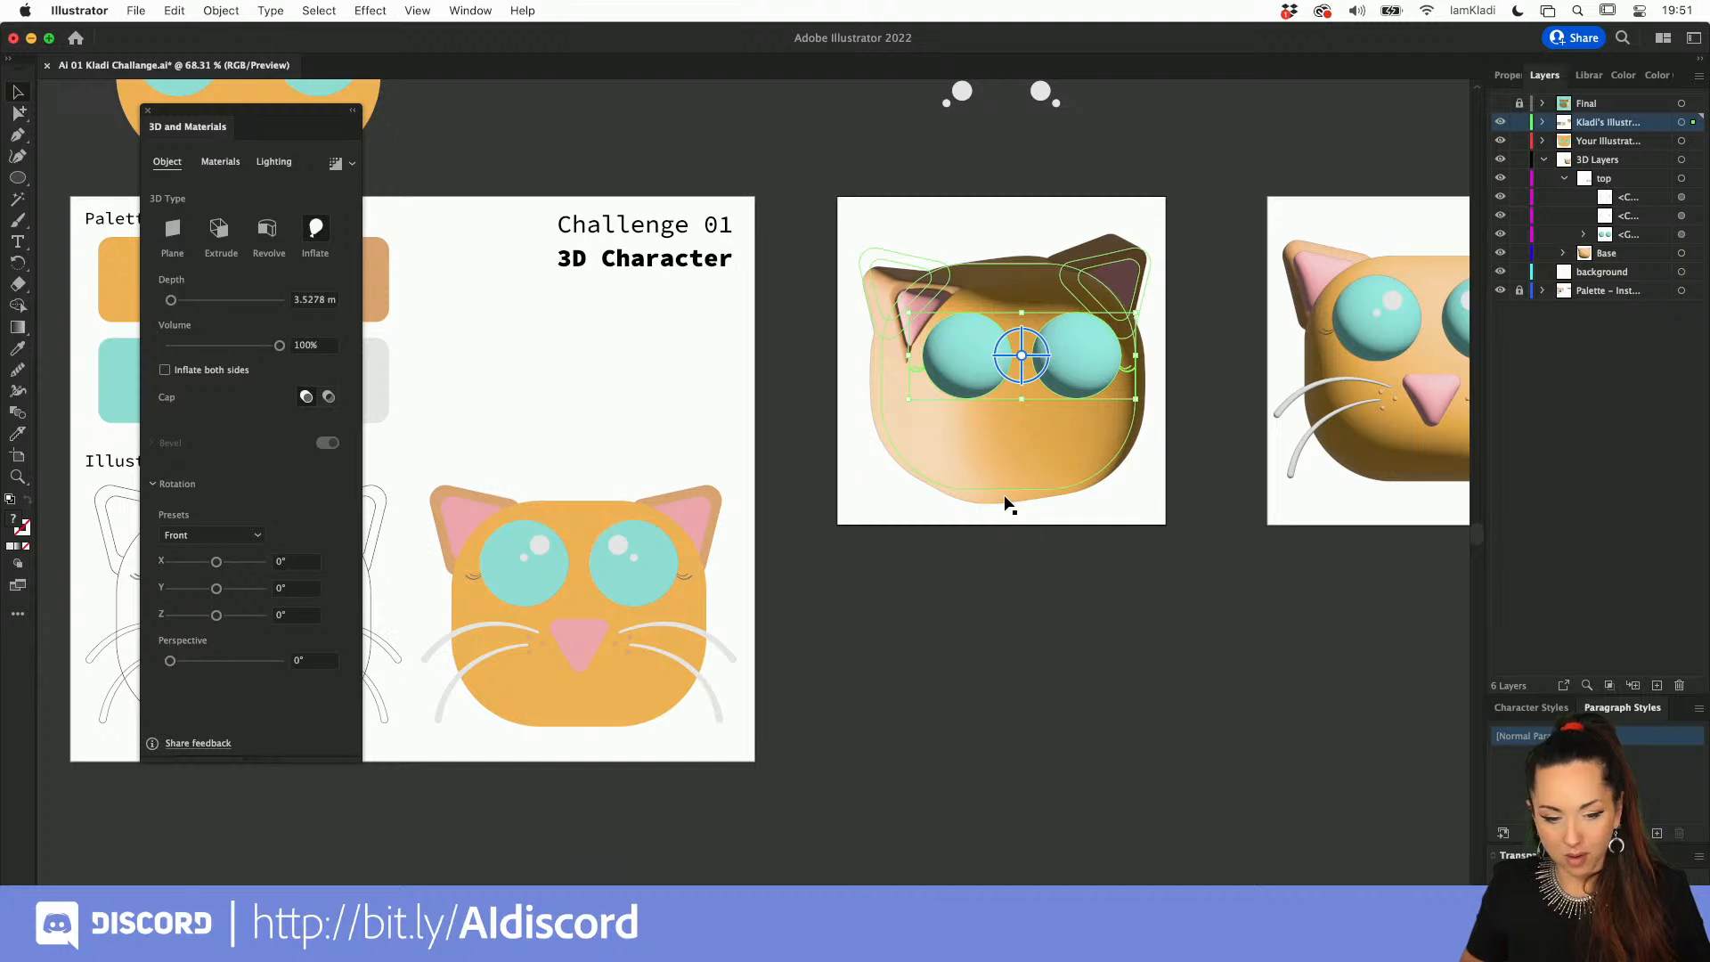
left_click(986, 462)
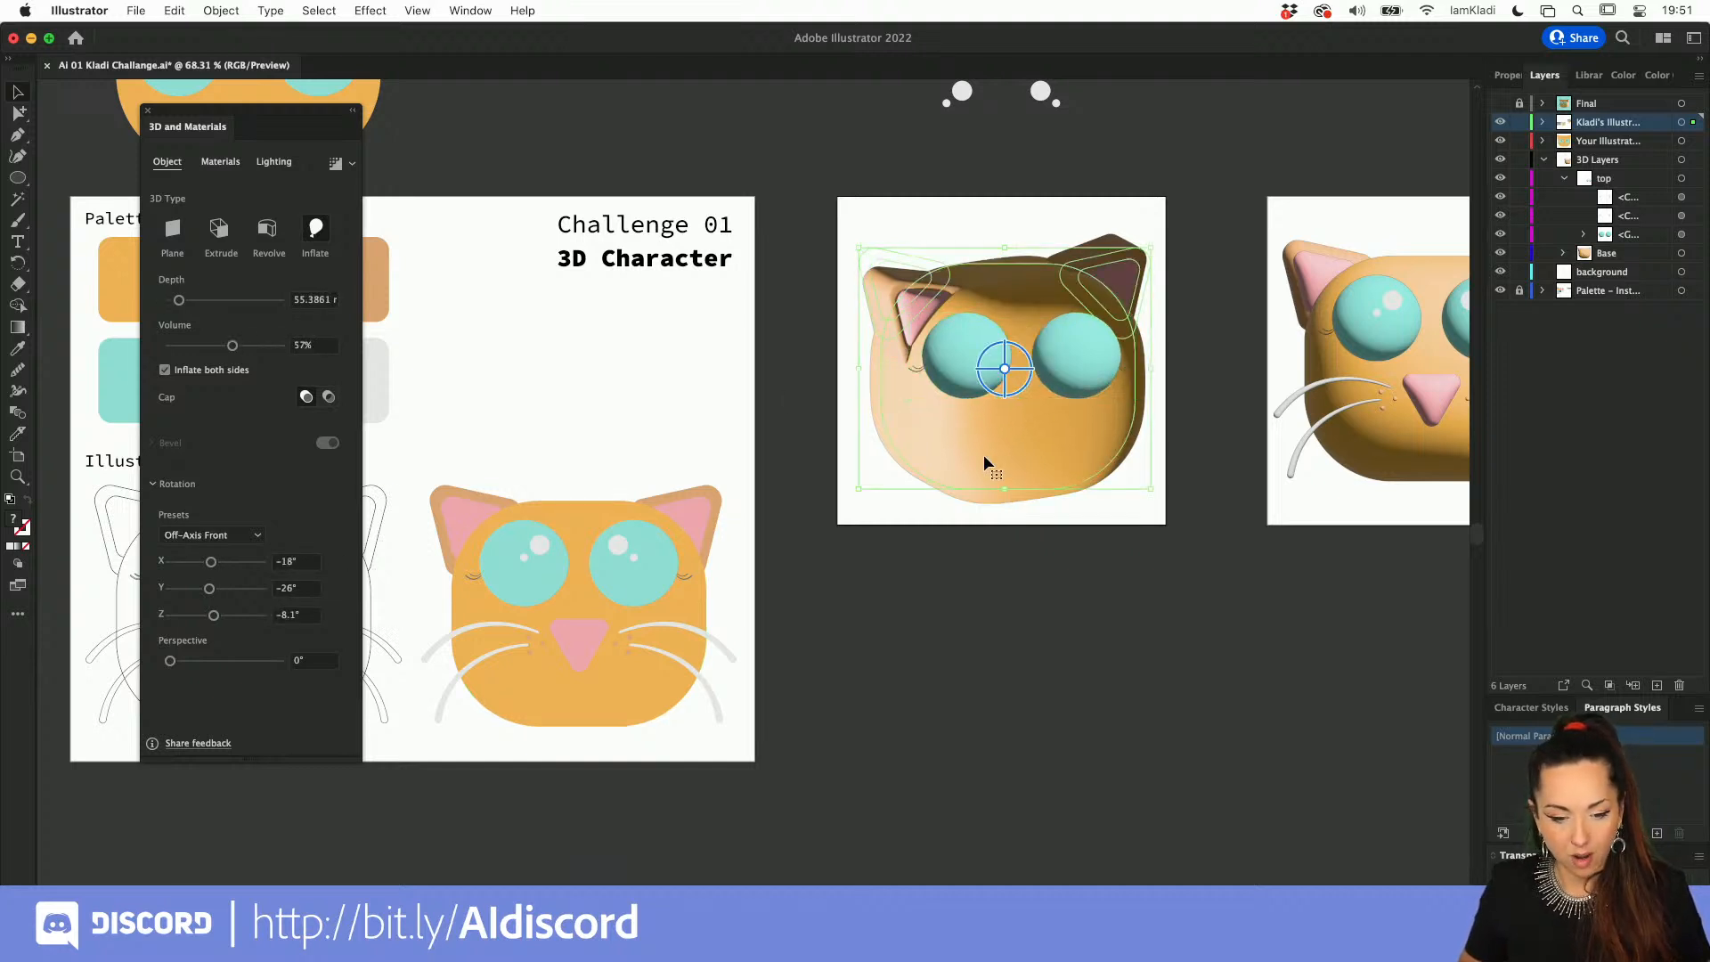
left_click(987, 362)
left_click(240, 536)
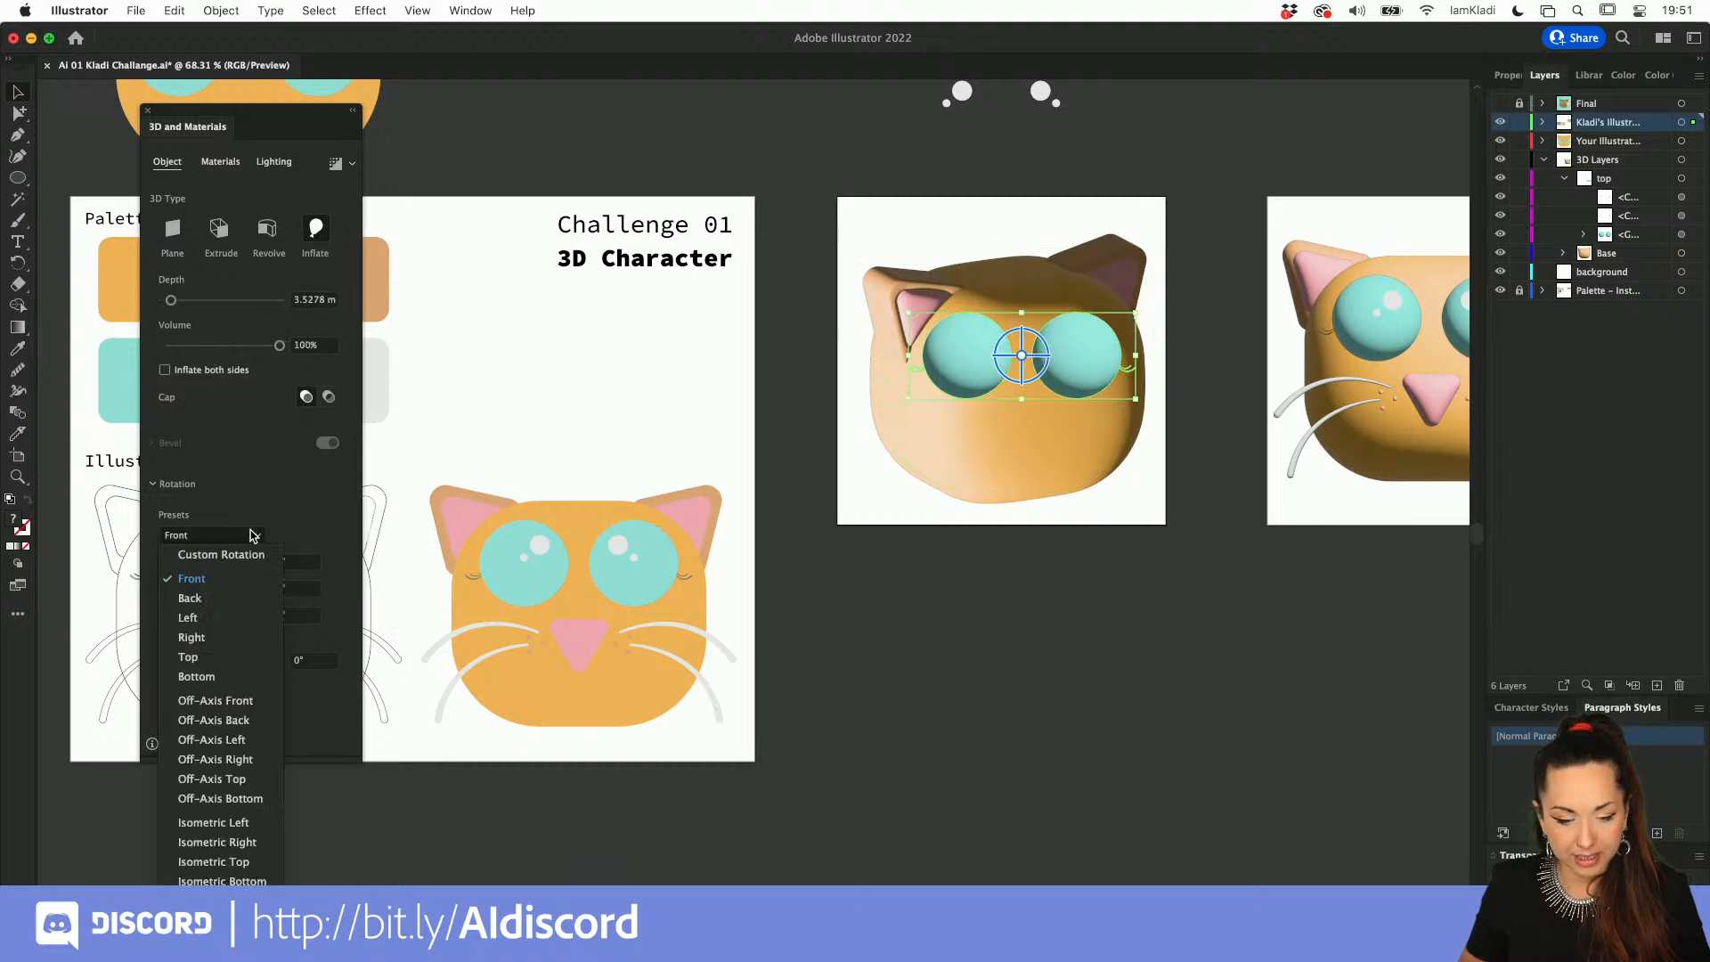
left_click(239, 702)
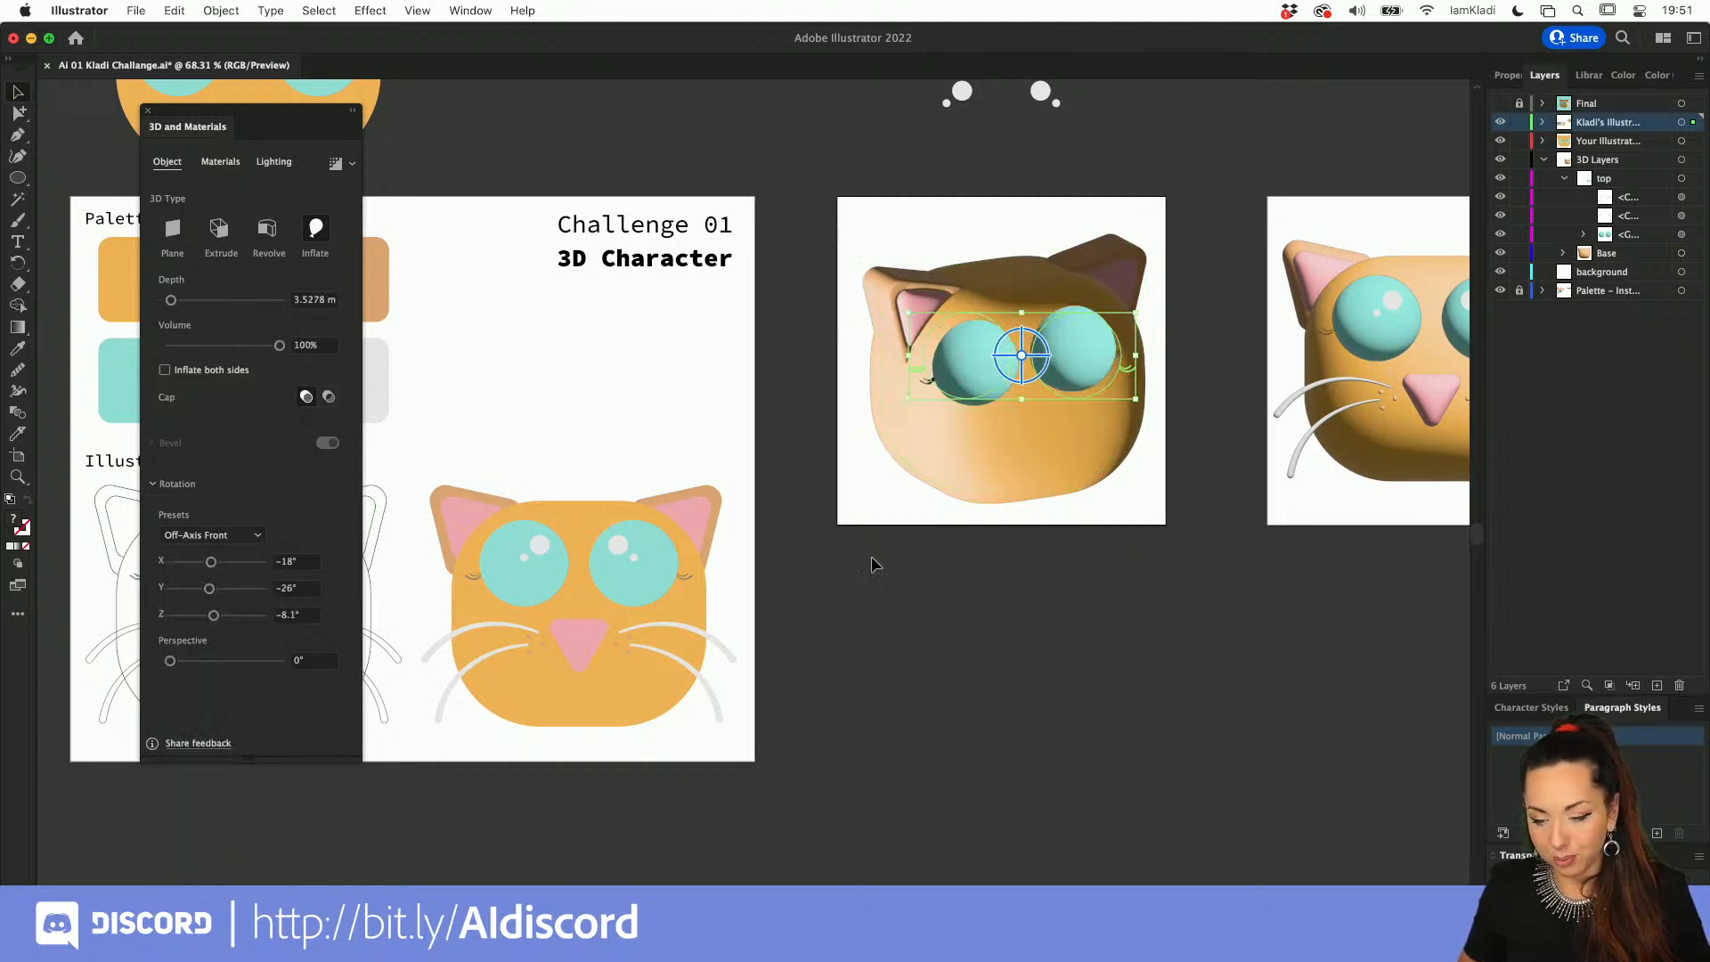
mouse_move(1015, 388)
left_mouse_down()
mouse_move(994, 370)
mouse_move(1001, 386)
left_mouse_up()
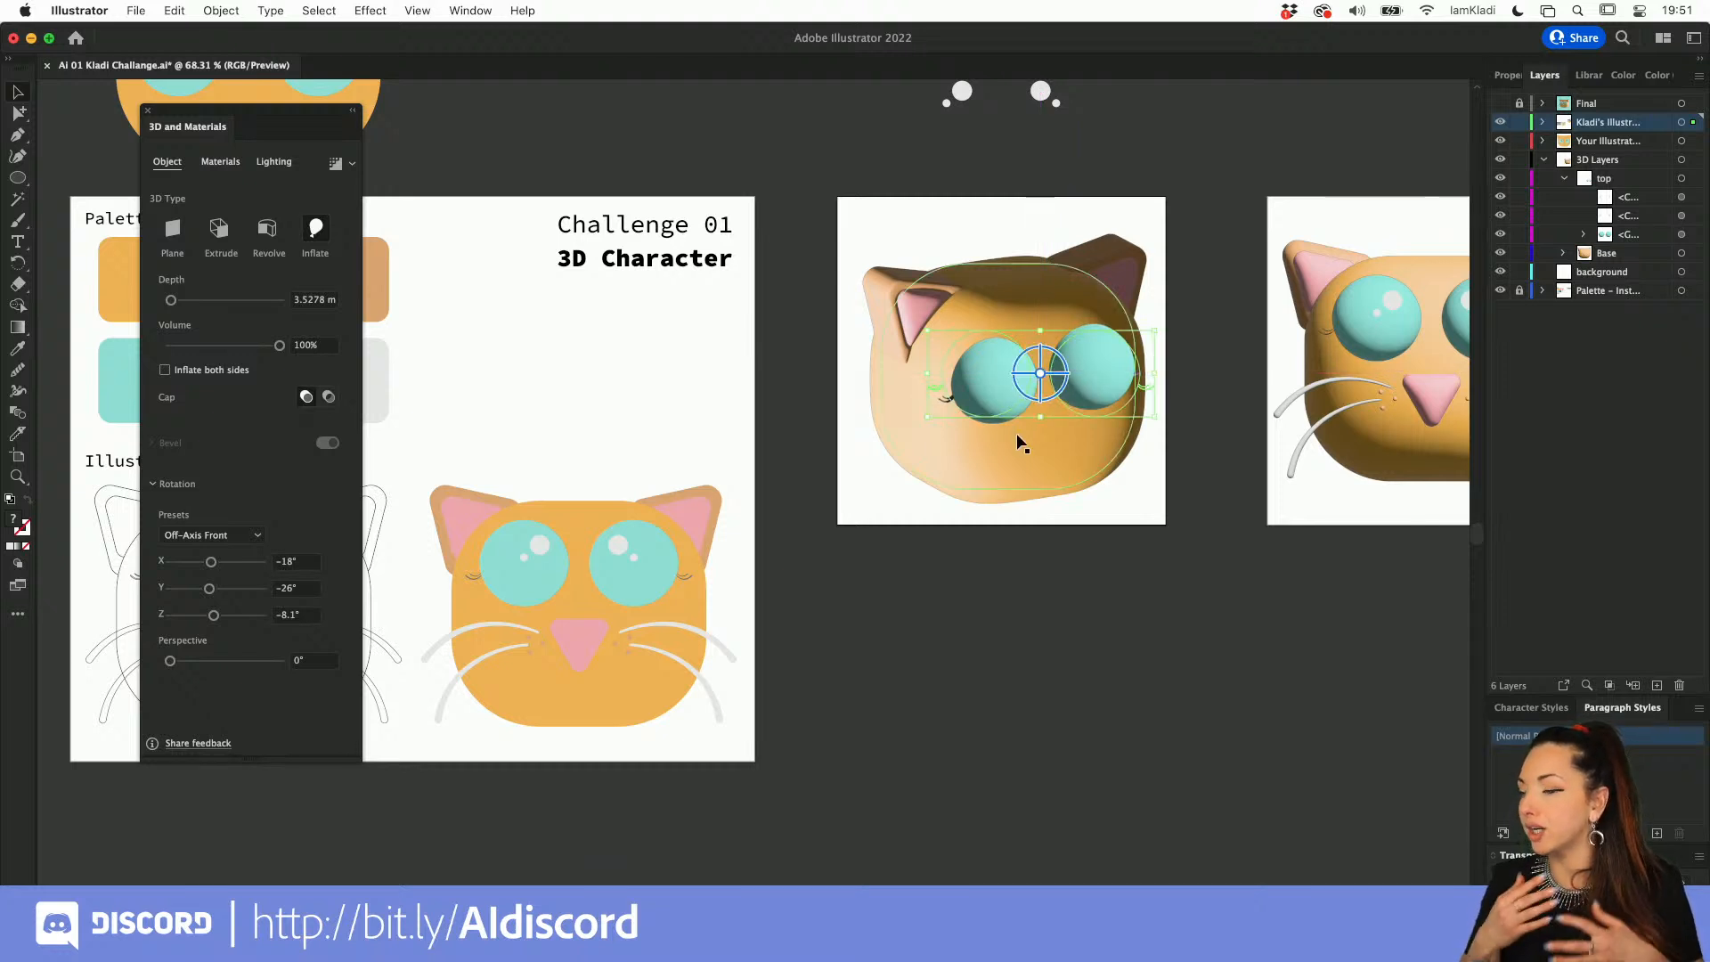
left_click(994, 563)
Step: Bring the separate eye highlights below the rotated head's artboard and transfer them into the layer that holds the head
scroll(1007, 550, "up", 4)
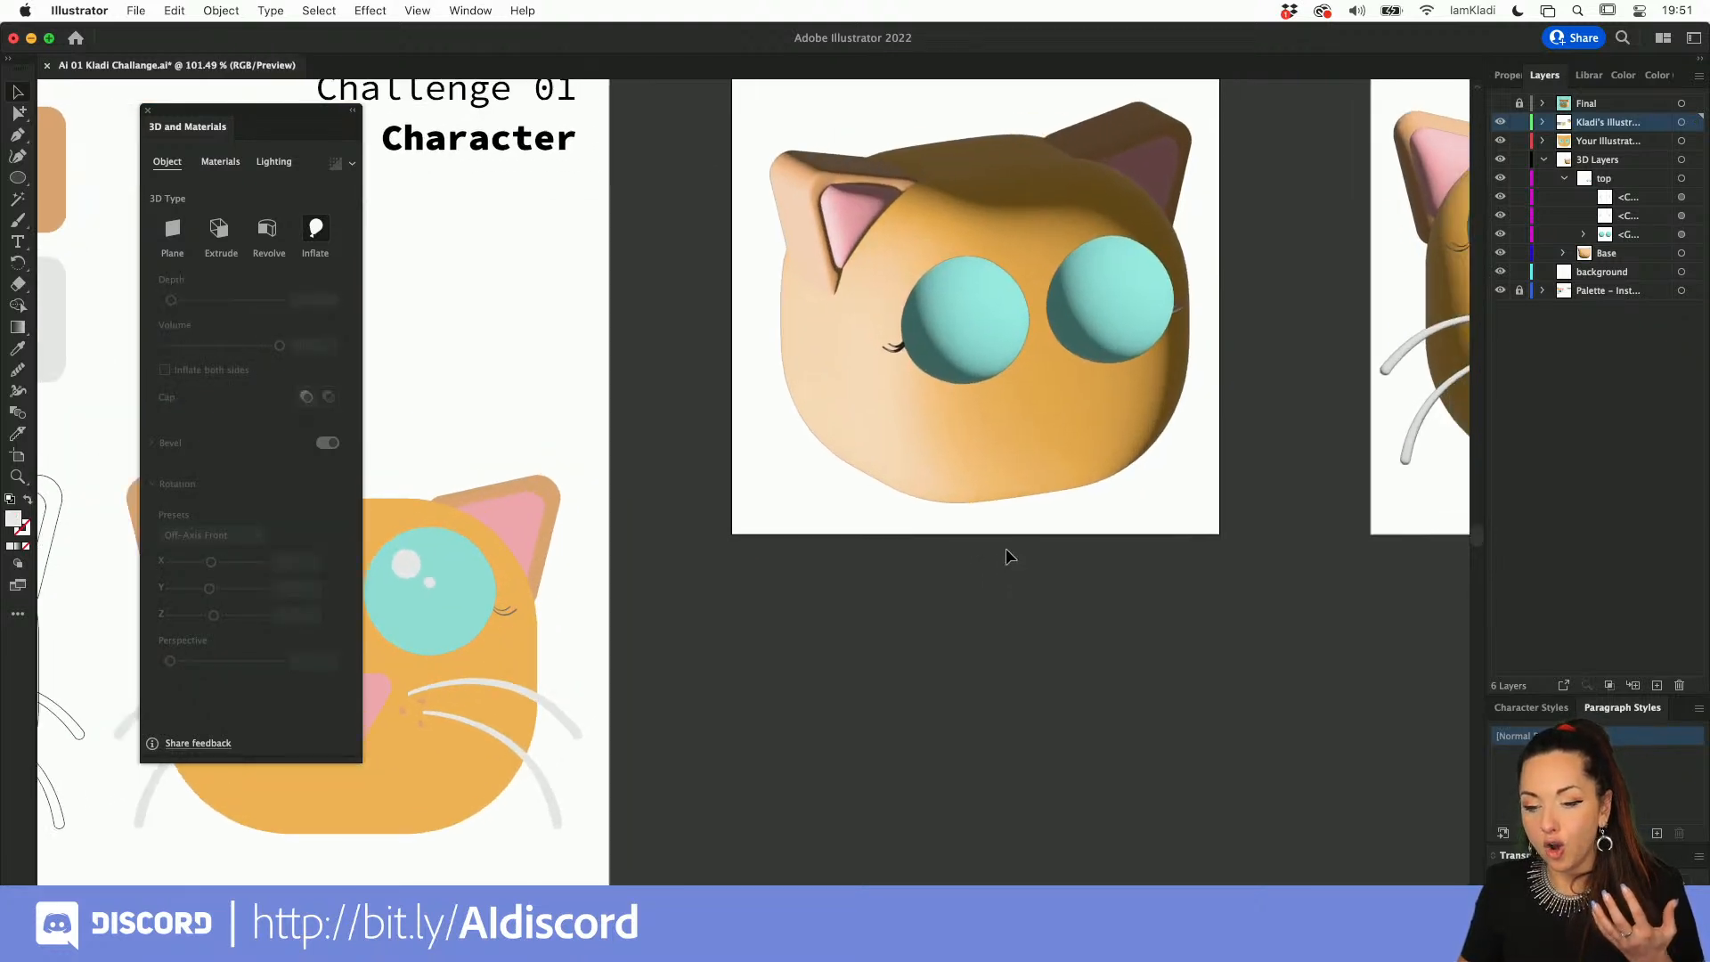
scroll(1006, 550, "up", 1)
scroll(1006, 549, "right", 1)
scroll(1006, 549, "up", 5)
scroll(1006, 549, "down", 8)
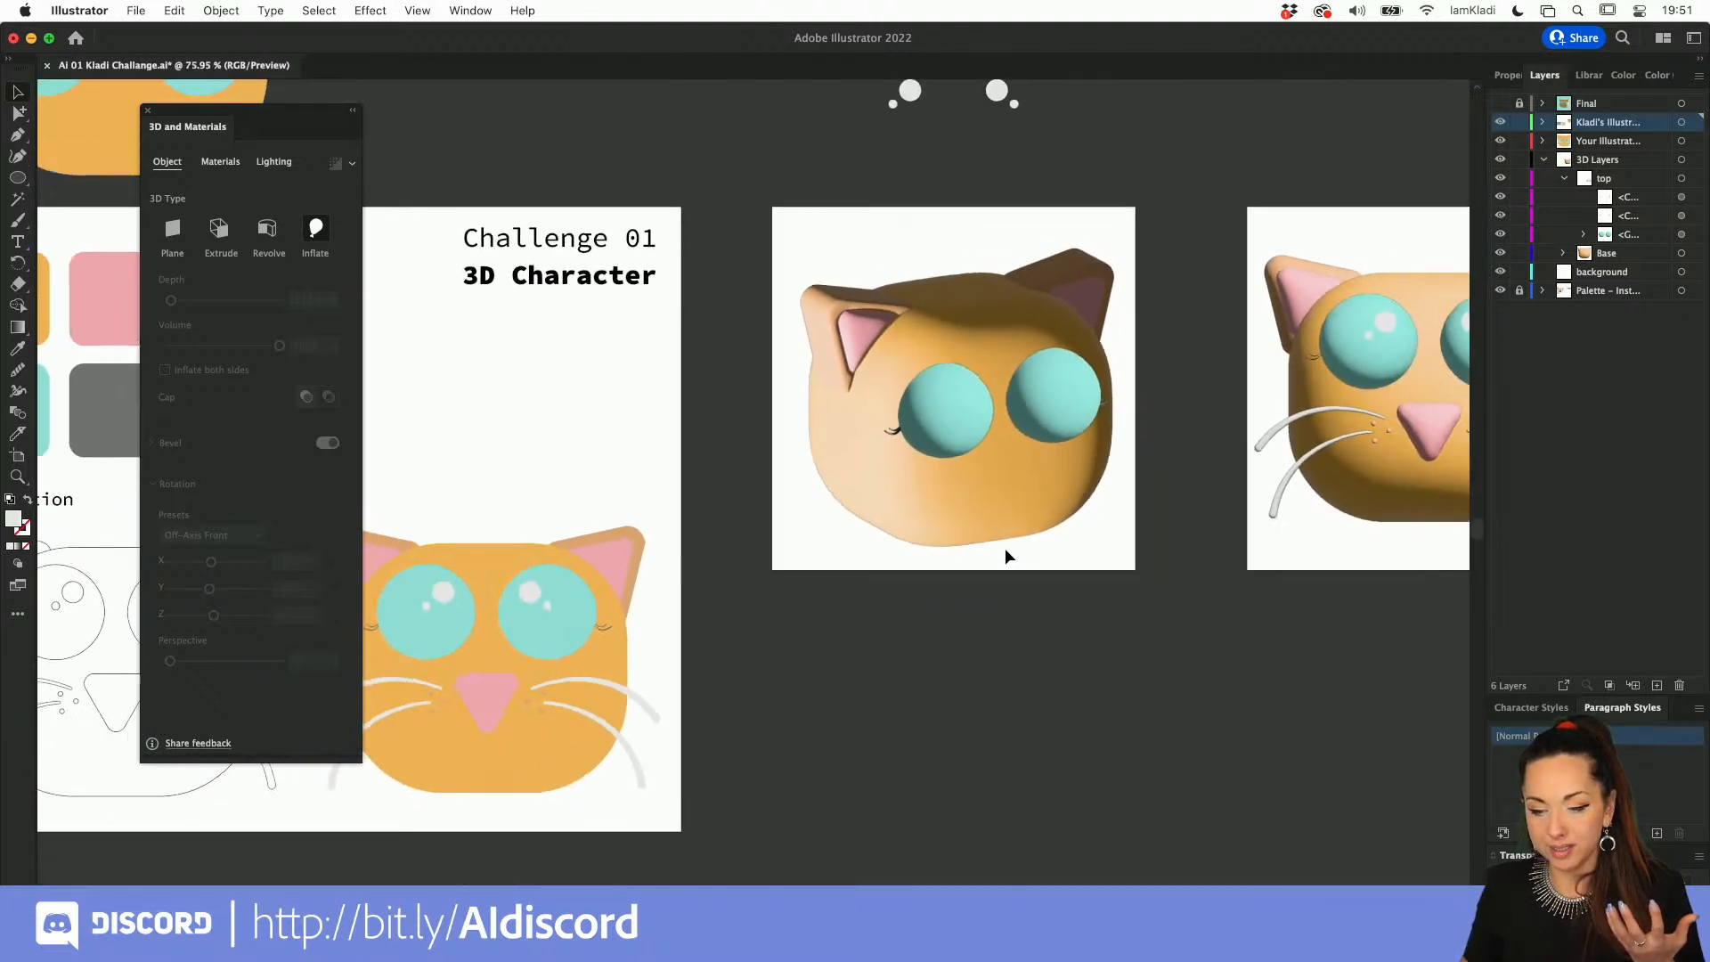
scroll(1005, 548, "down", 1)
left_click_drag(877, 90, 1085, 647)
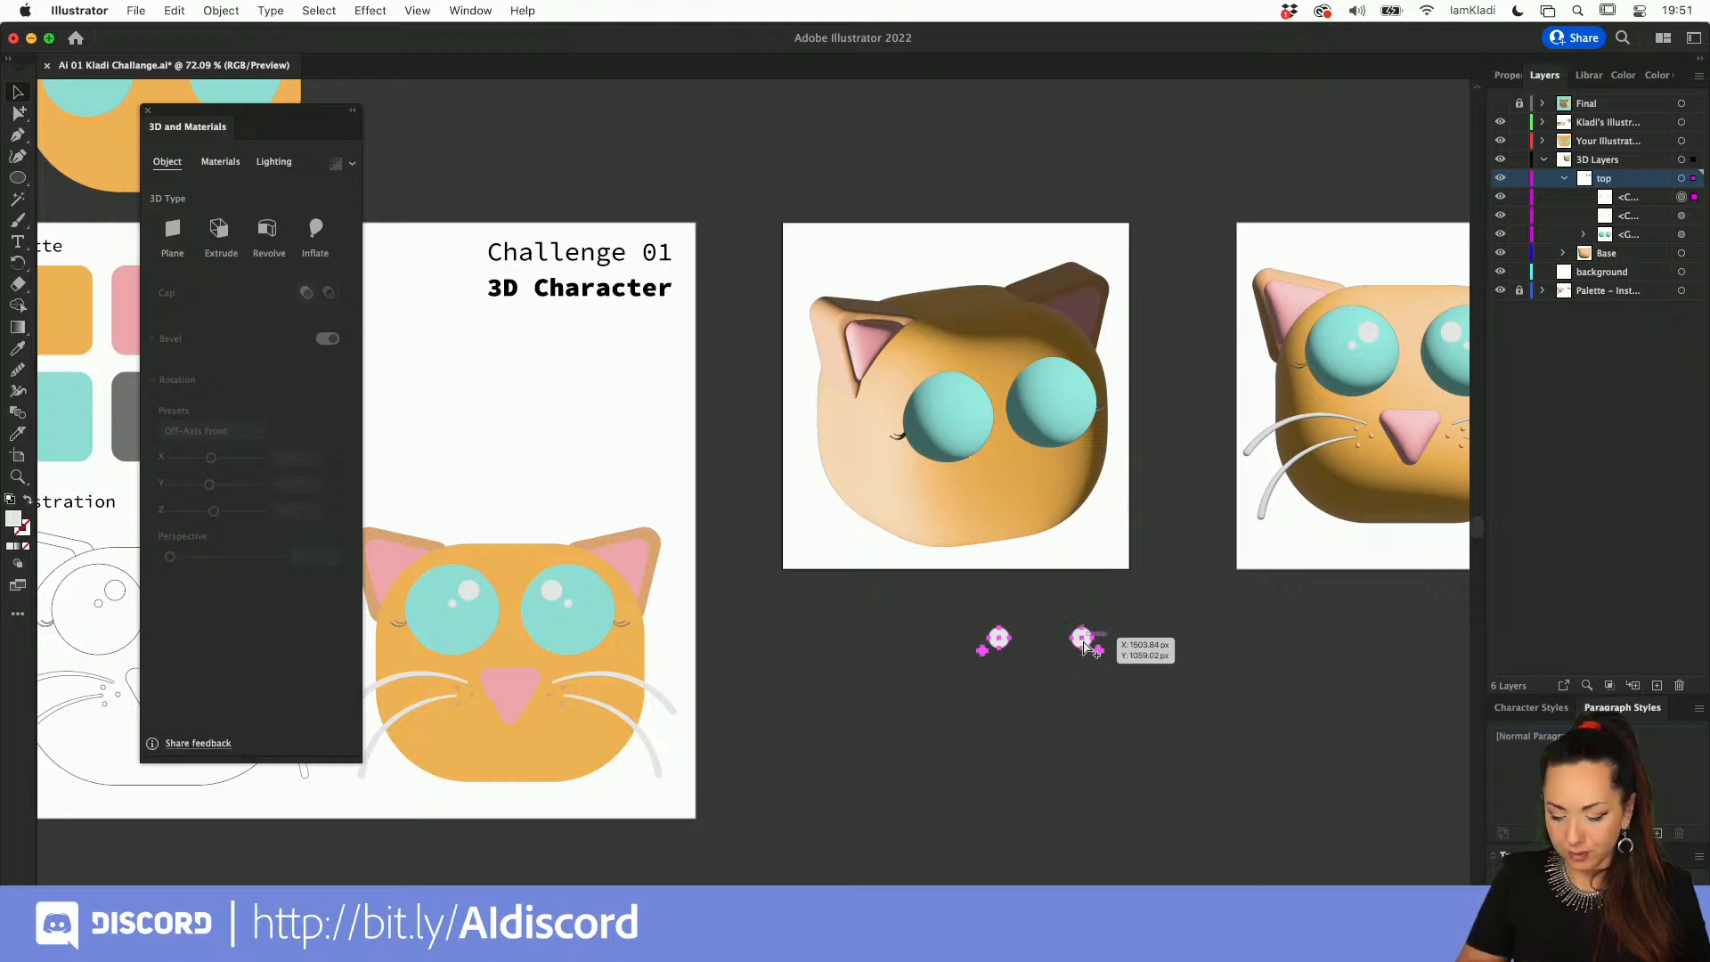
key("Delete")
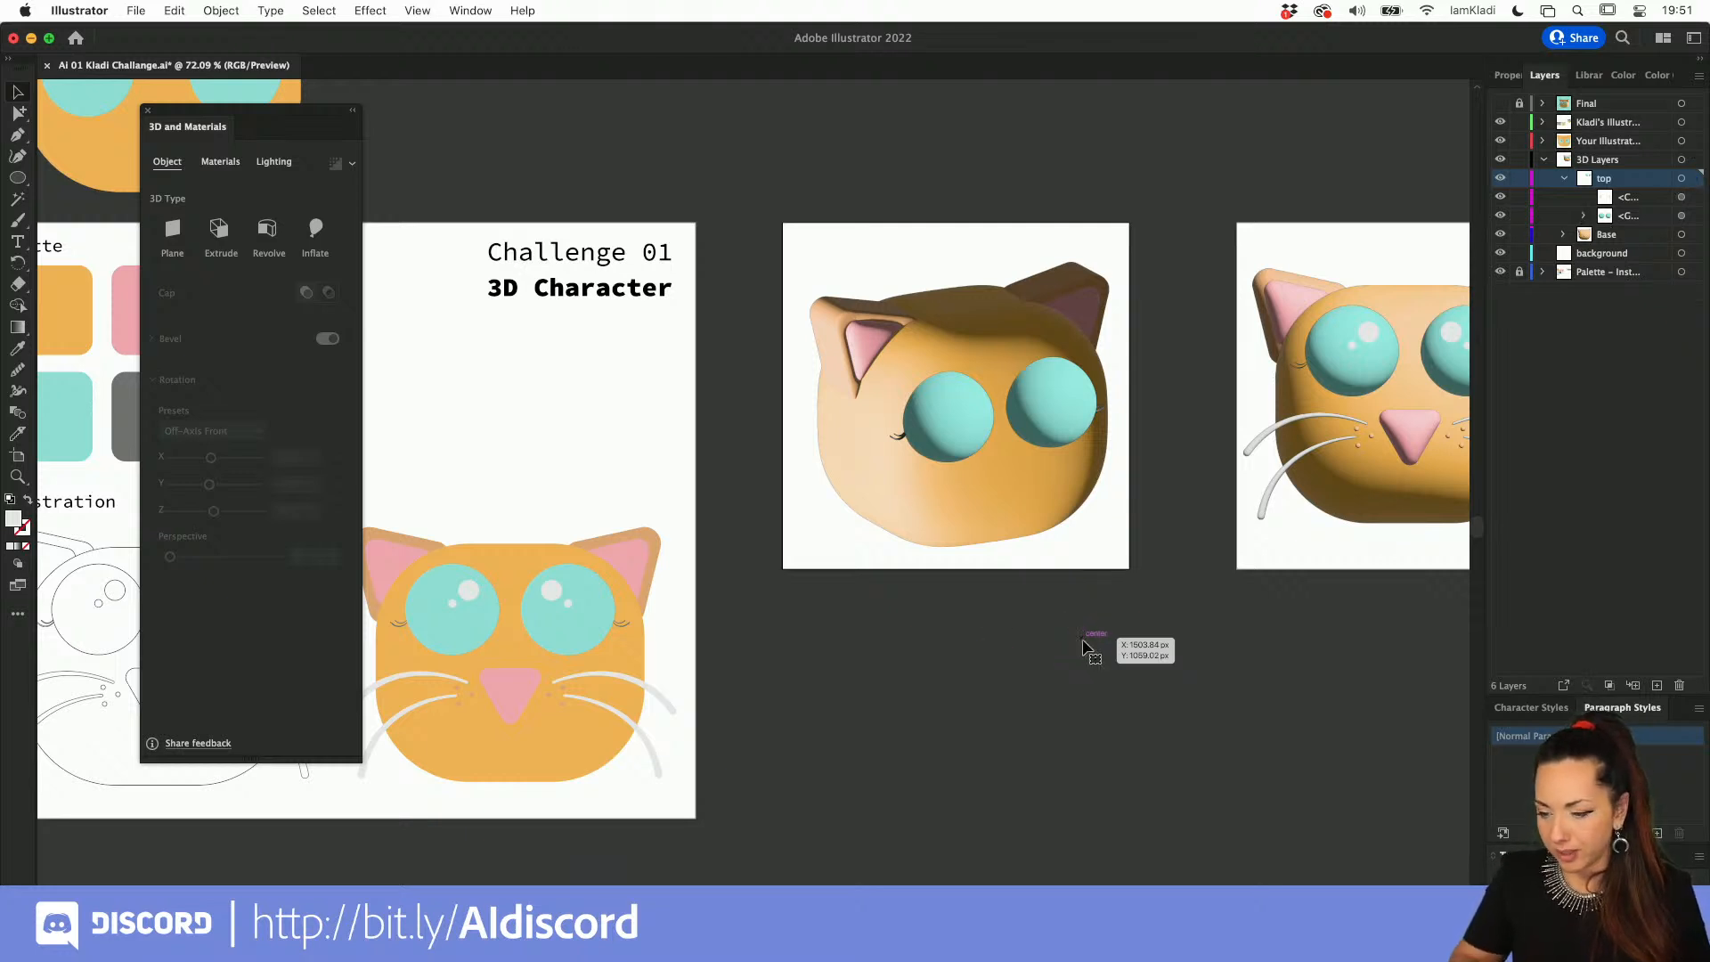
left_click(1614, 122)
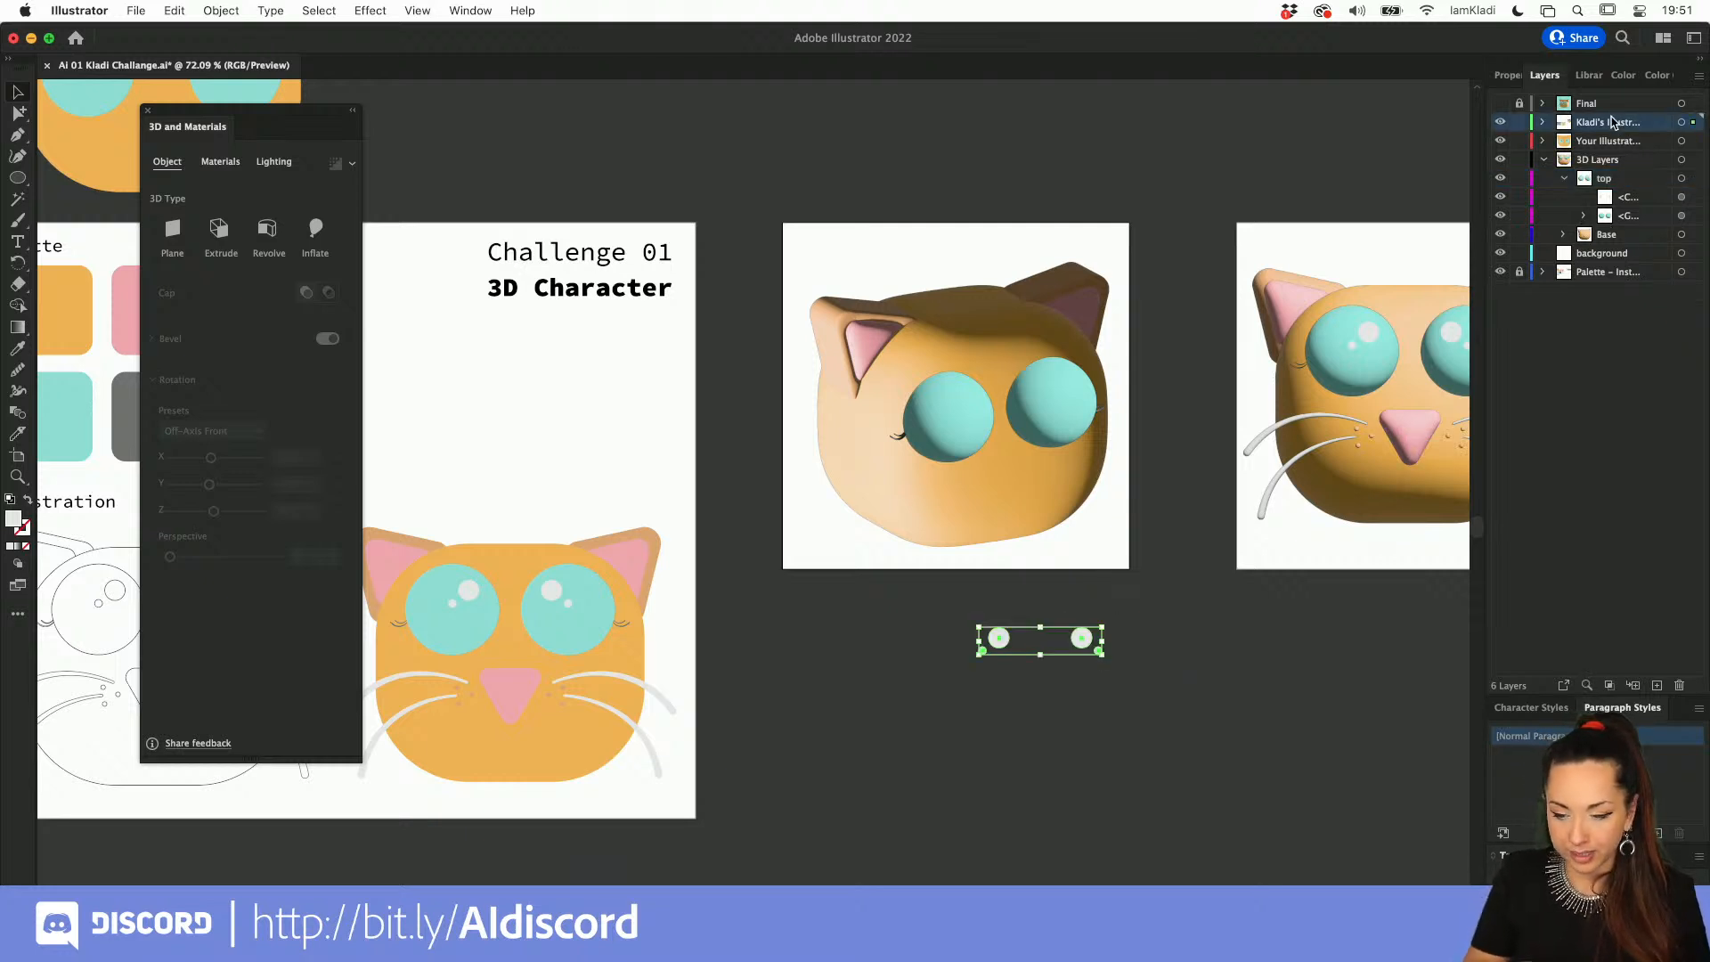
Step: Inflate the eye highlights, rotate them with the Off-Axis Front preset and place them on the eyes
left_click(321, 232)
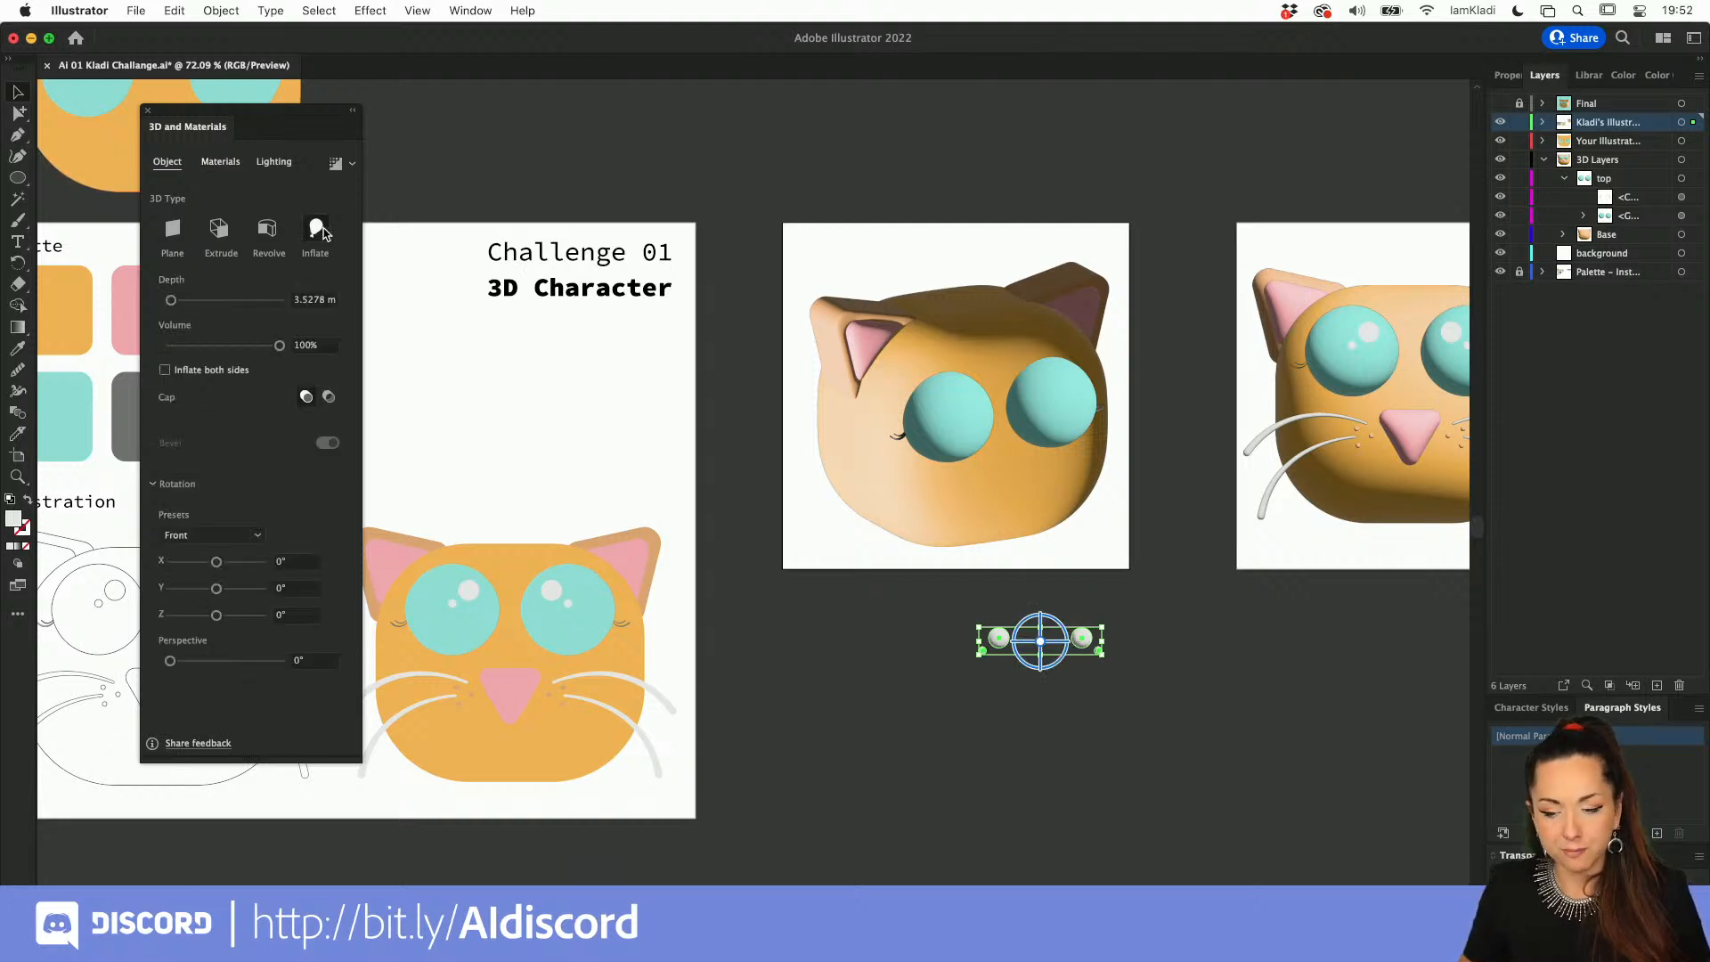
left_click(258, 536)
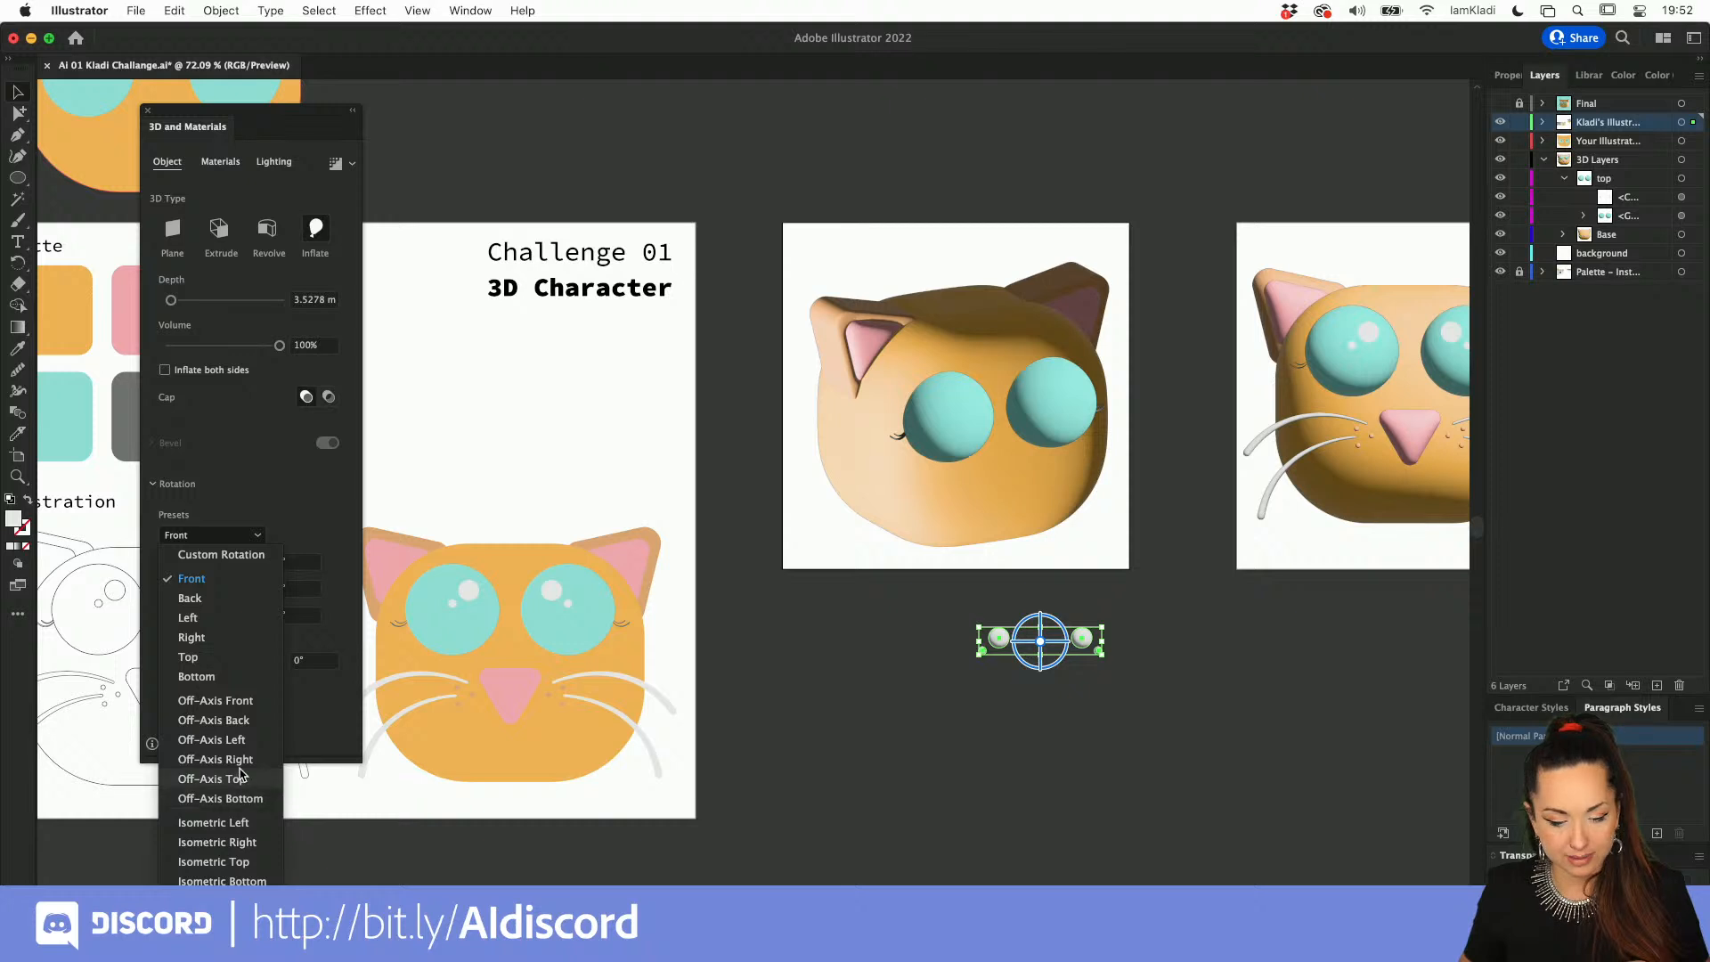
left_click(236, 700)
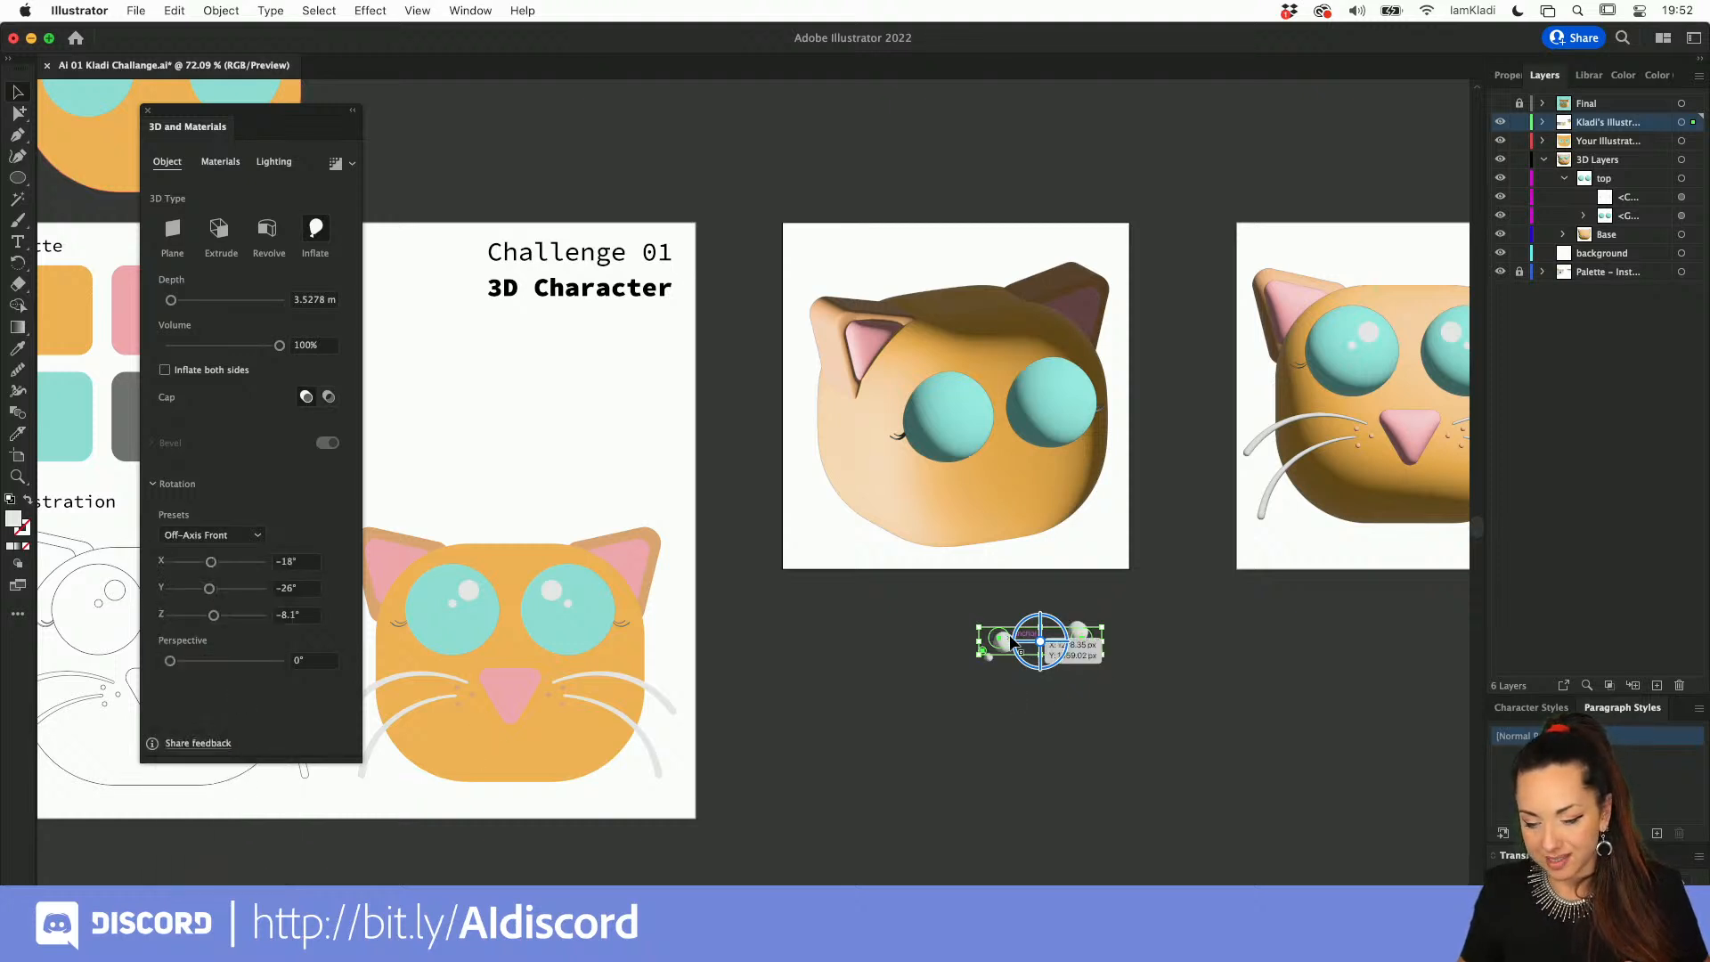
left_click_drag(1017, 623, 978, 403)
left_click(998, 682)
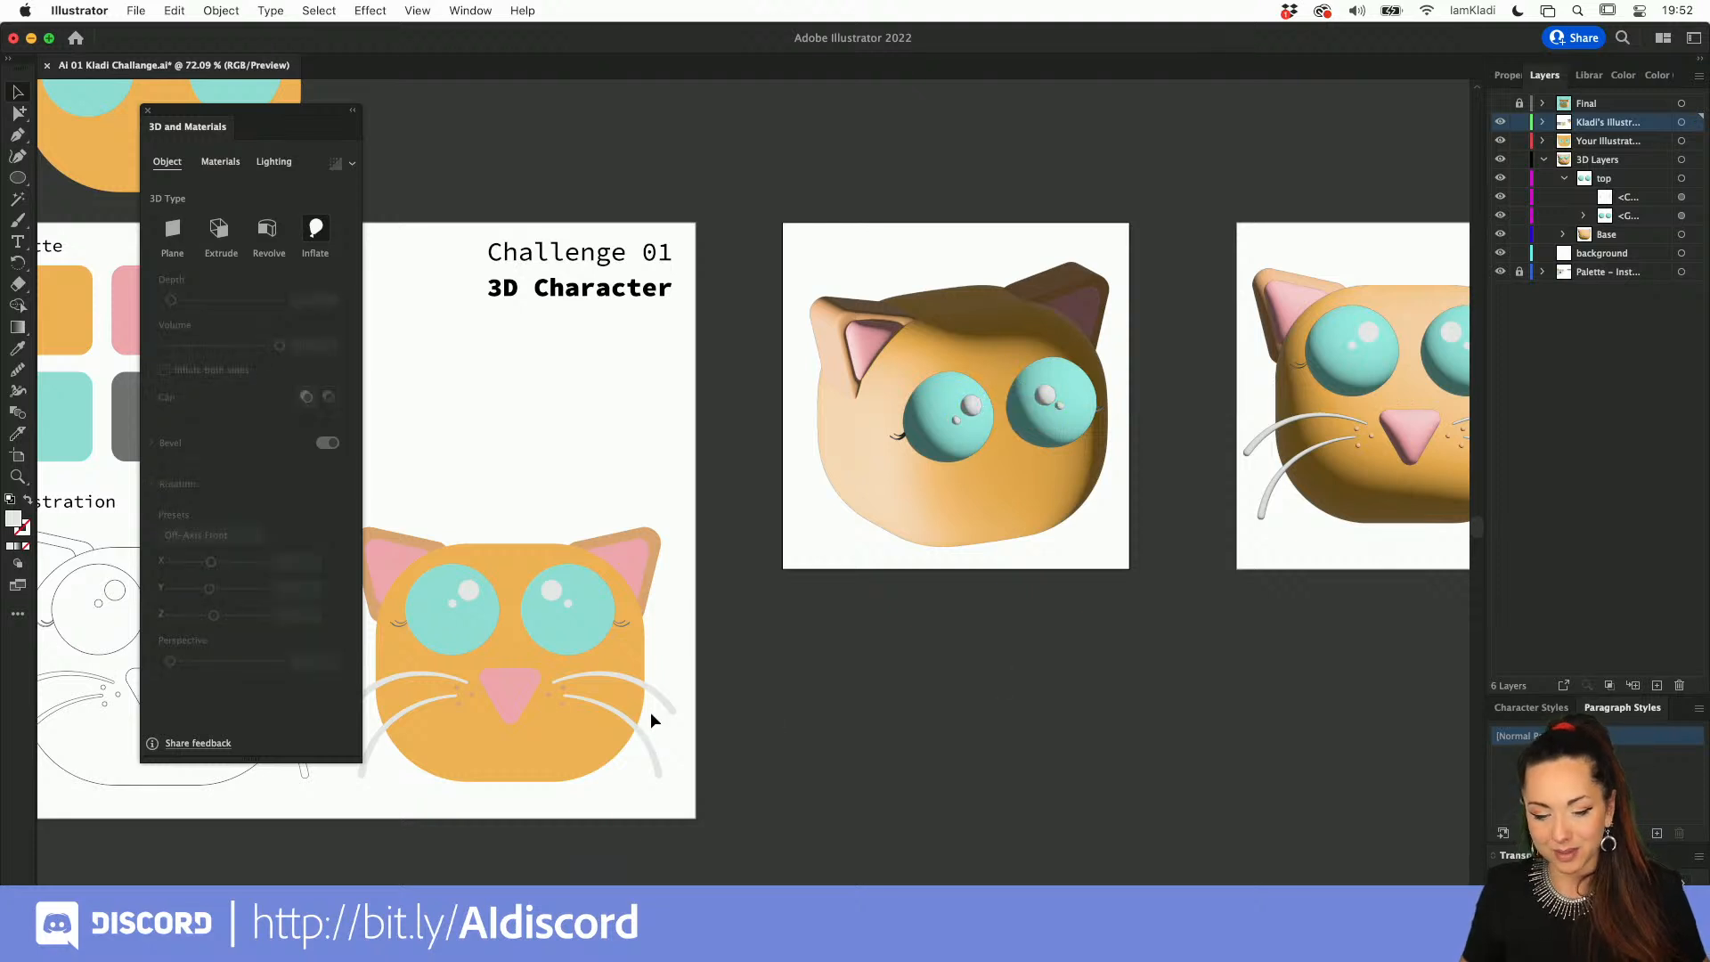
Step: Copy the flat cat's facial details group below the rotated head and delete its eye highlights and eyelashes
left_click(655, 686)
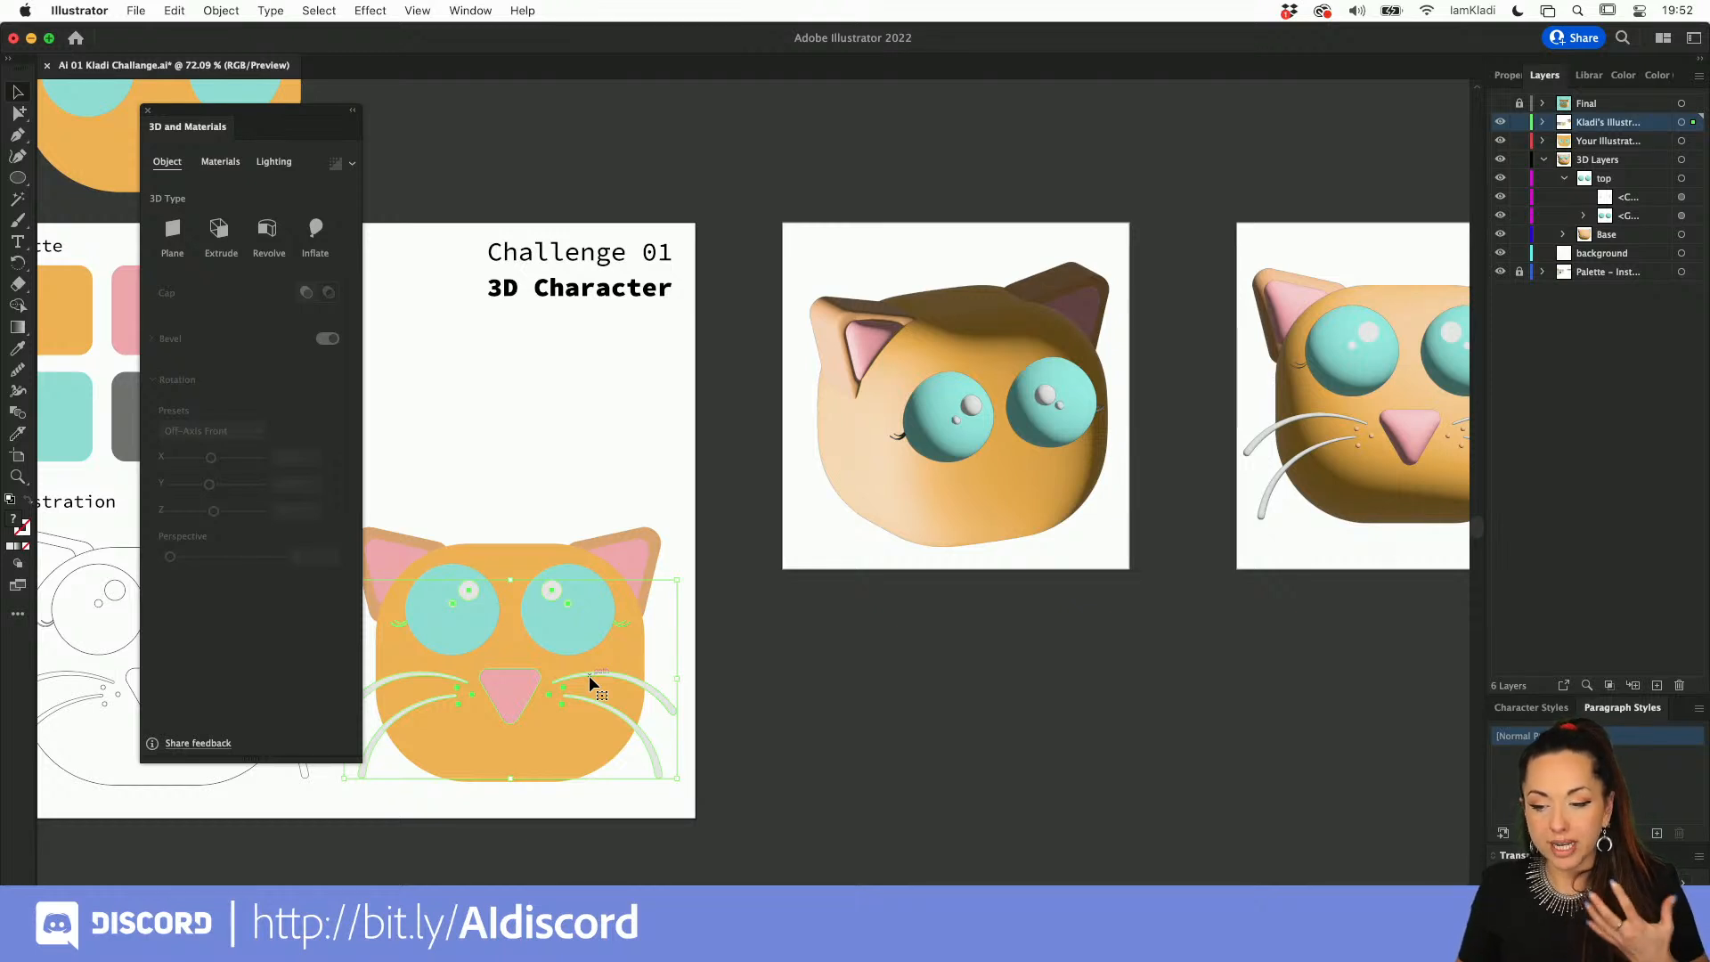
left_click_drag(592, 677, 994, 690)
key("a")
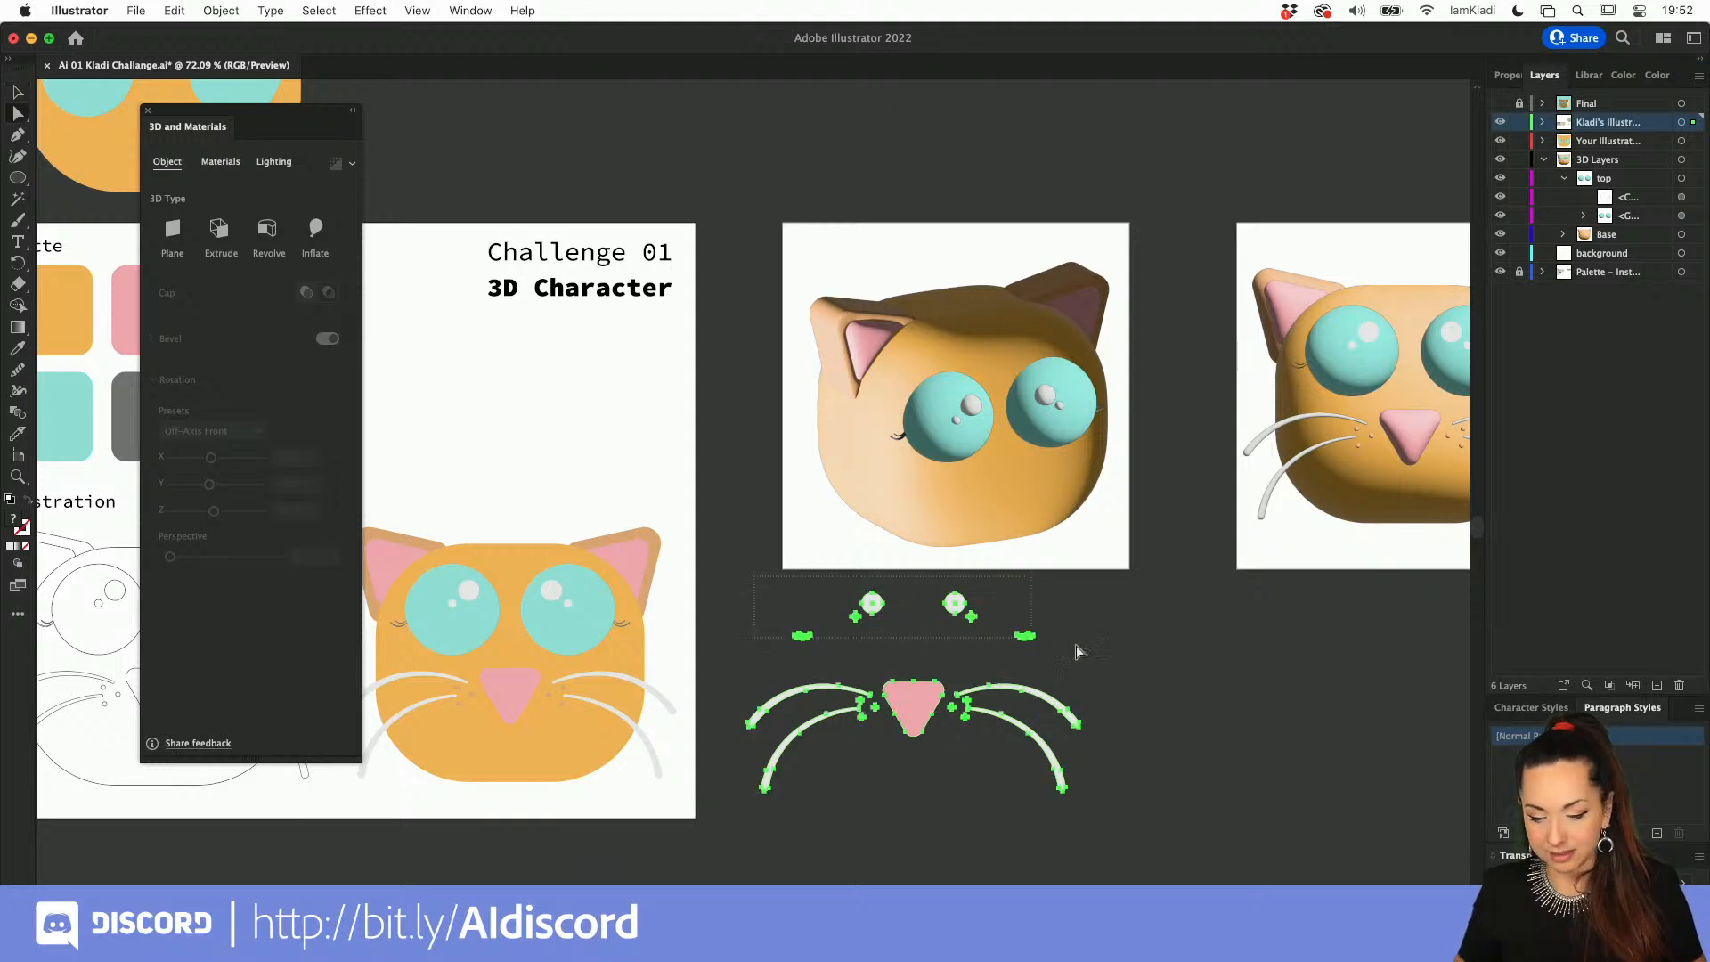
left_click(1088, 644)
key("v")
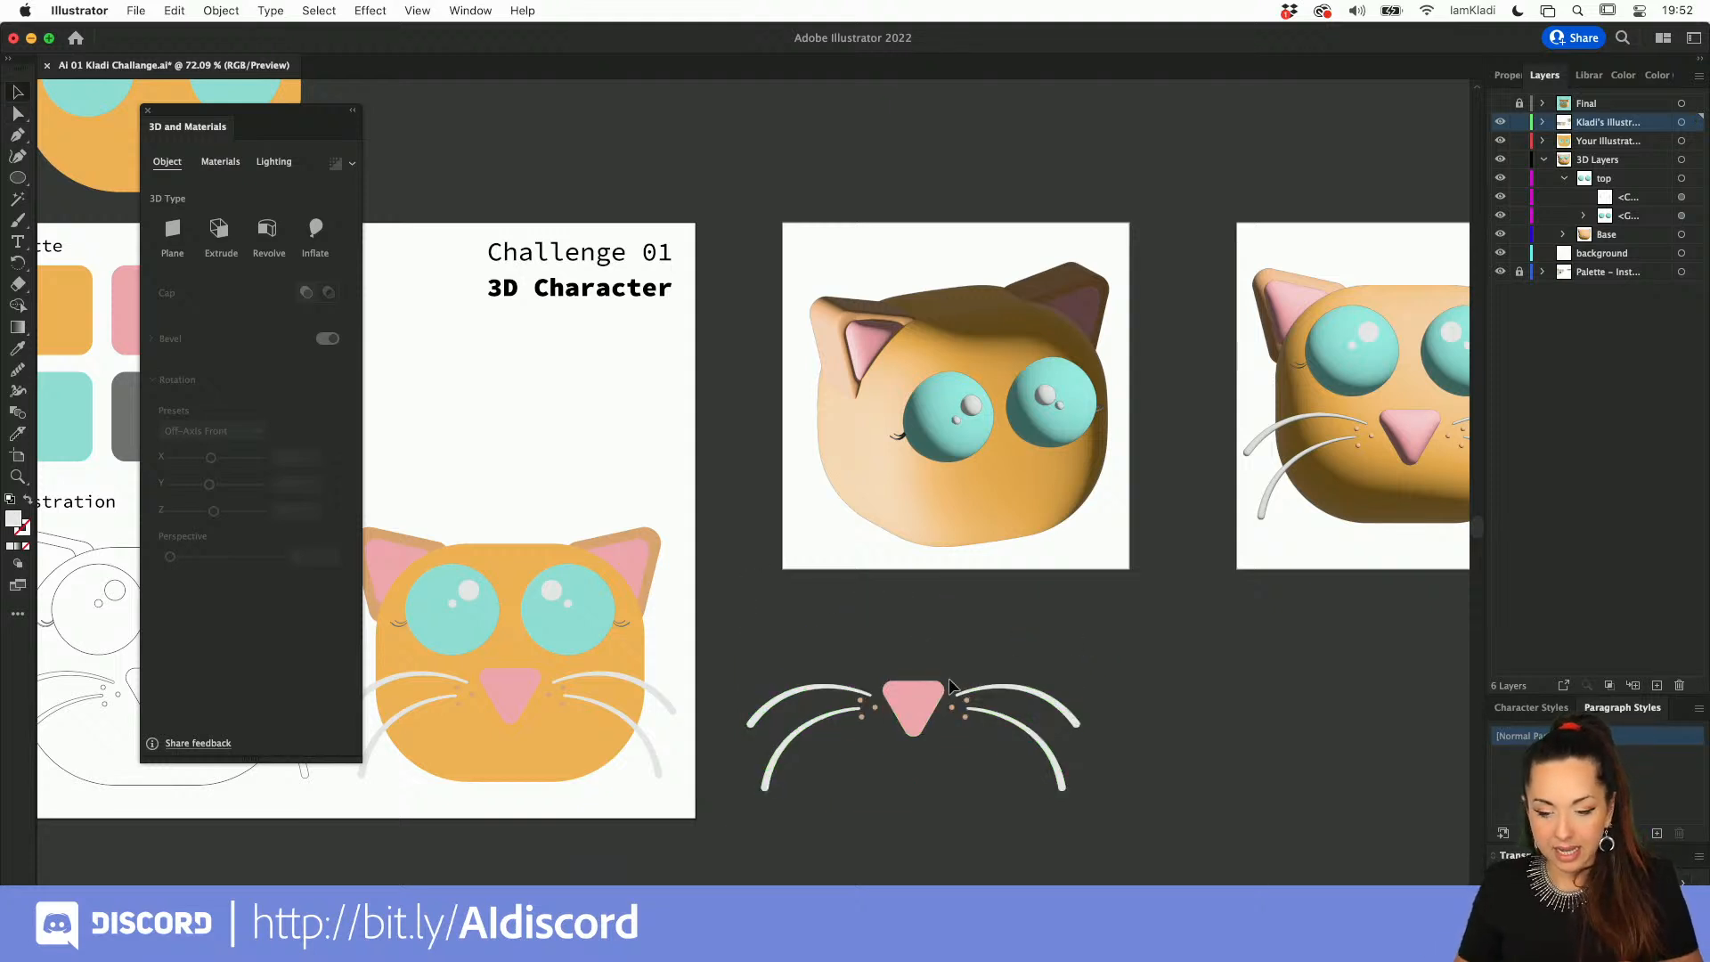
Step: Inflate the copied nose, whiskers and dots, rotate them with the Off-Axis Front preset and place them below the eyes
left_click(916, 726)
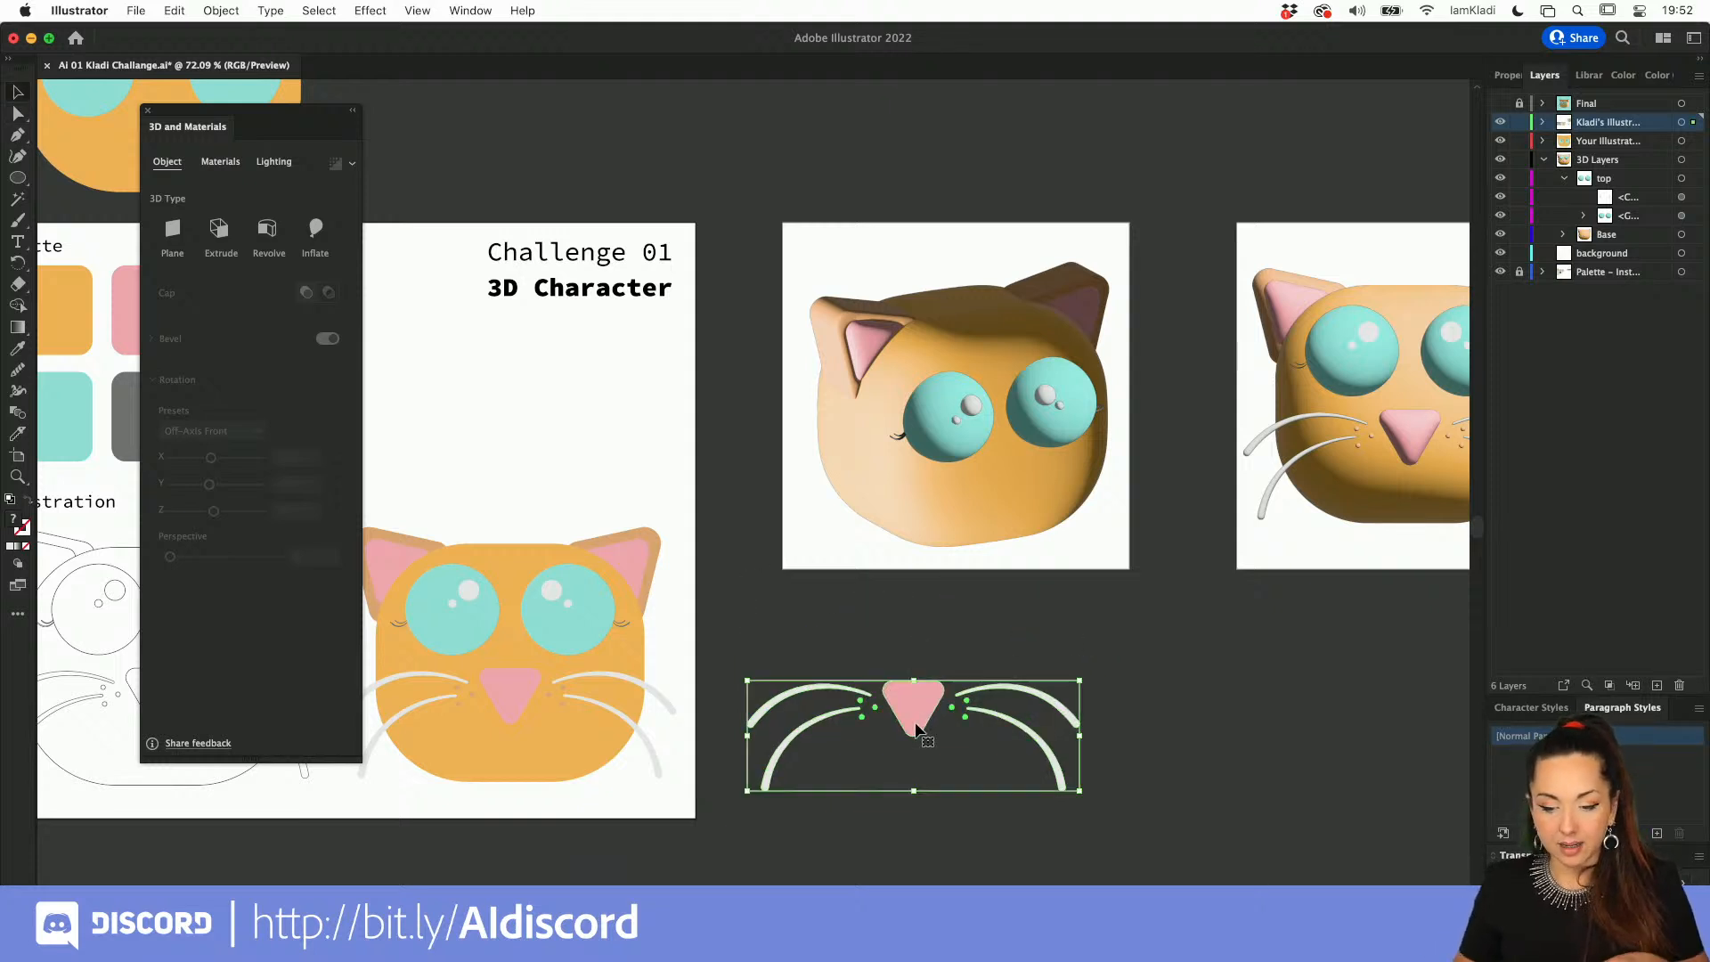
left_click(317, 229)
left_click(218, 538)
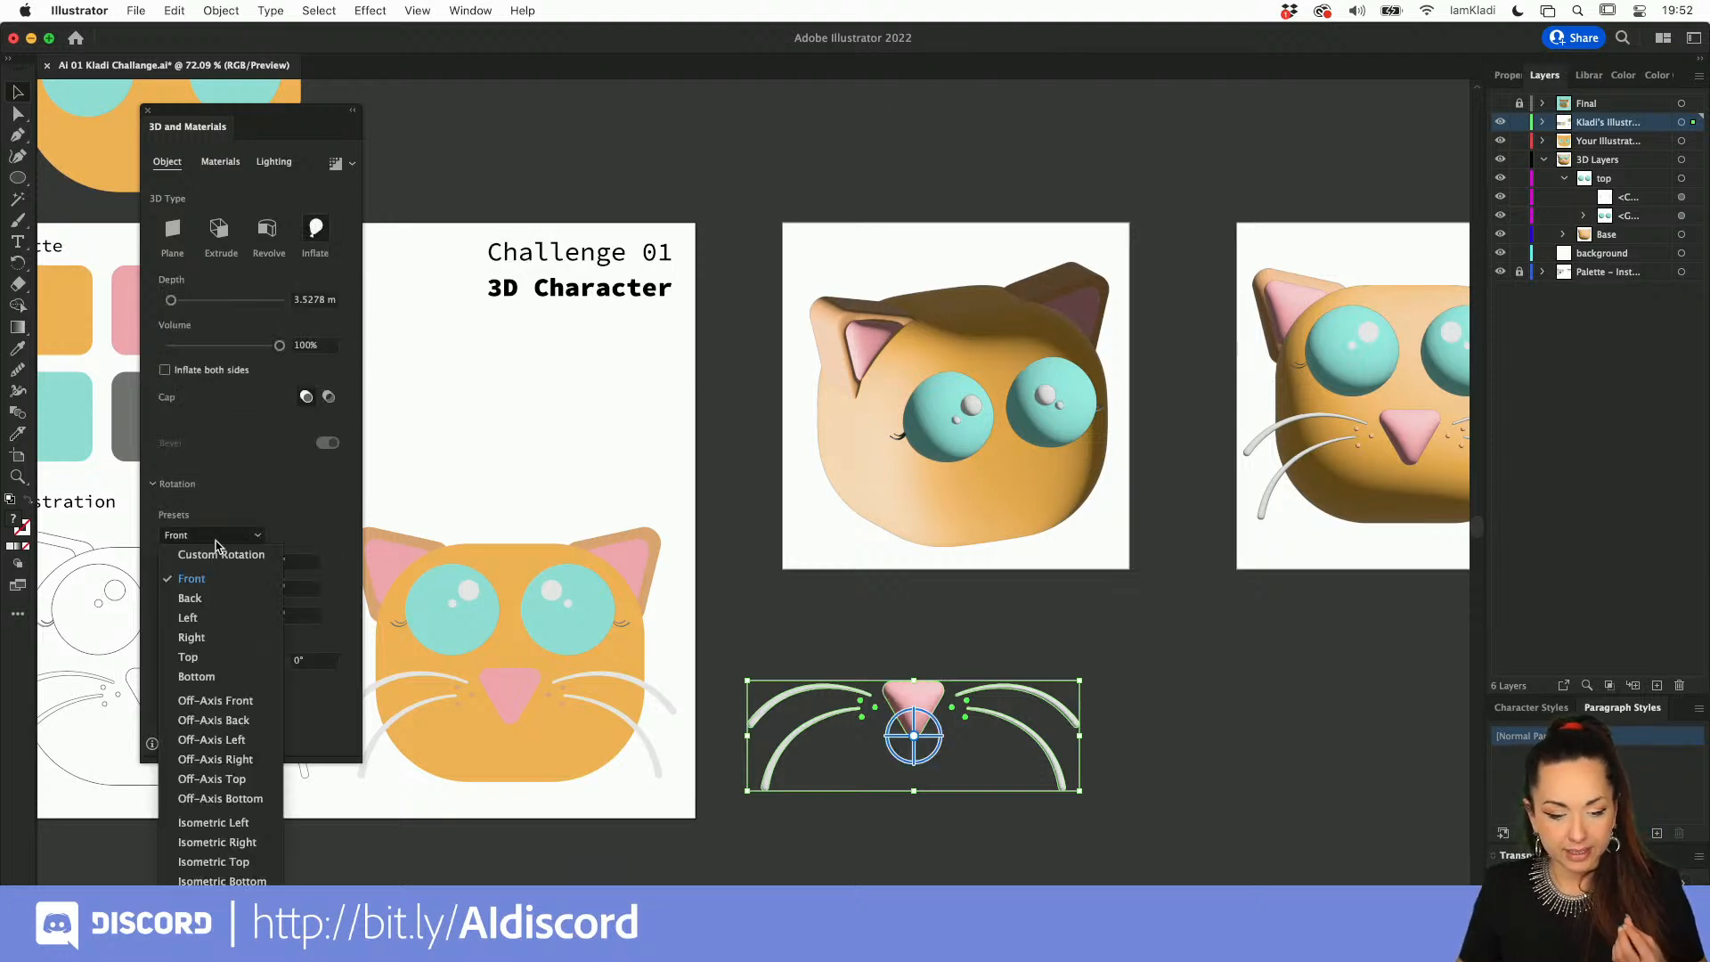
left_click(218, 701)
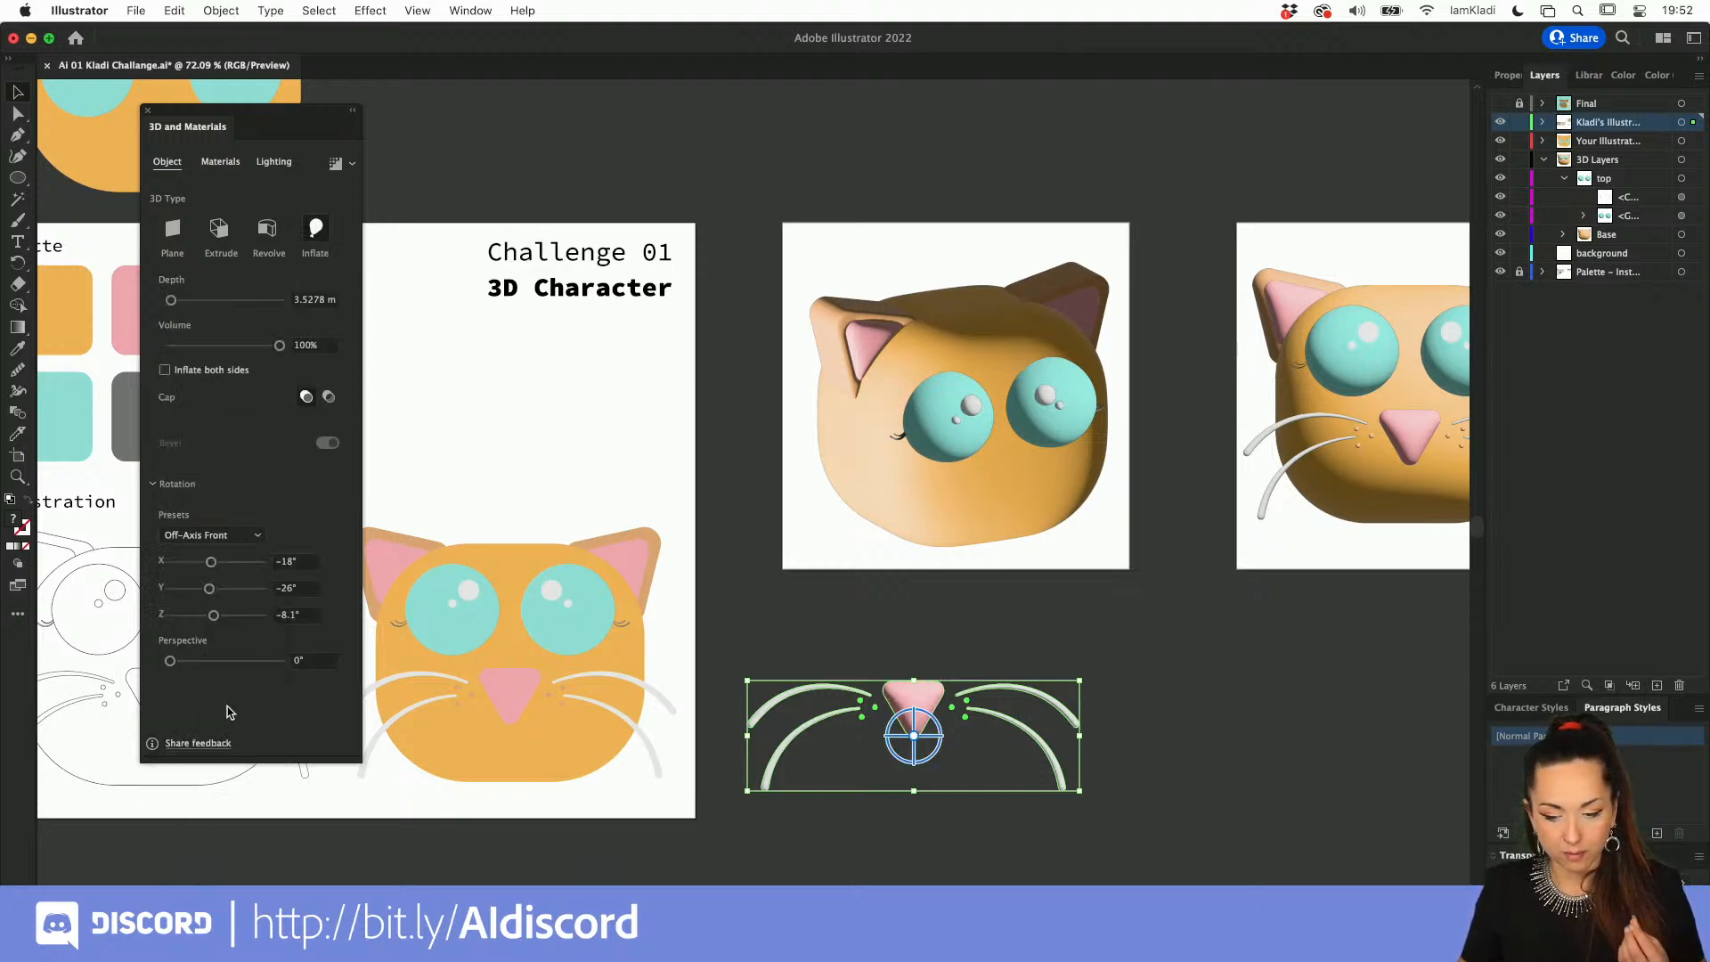
left_click_drag(901, 686, 1012, 469)
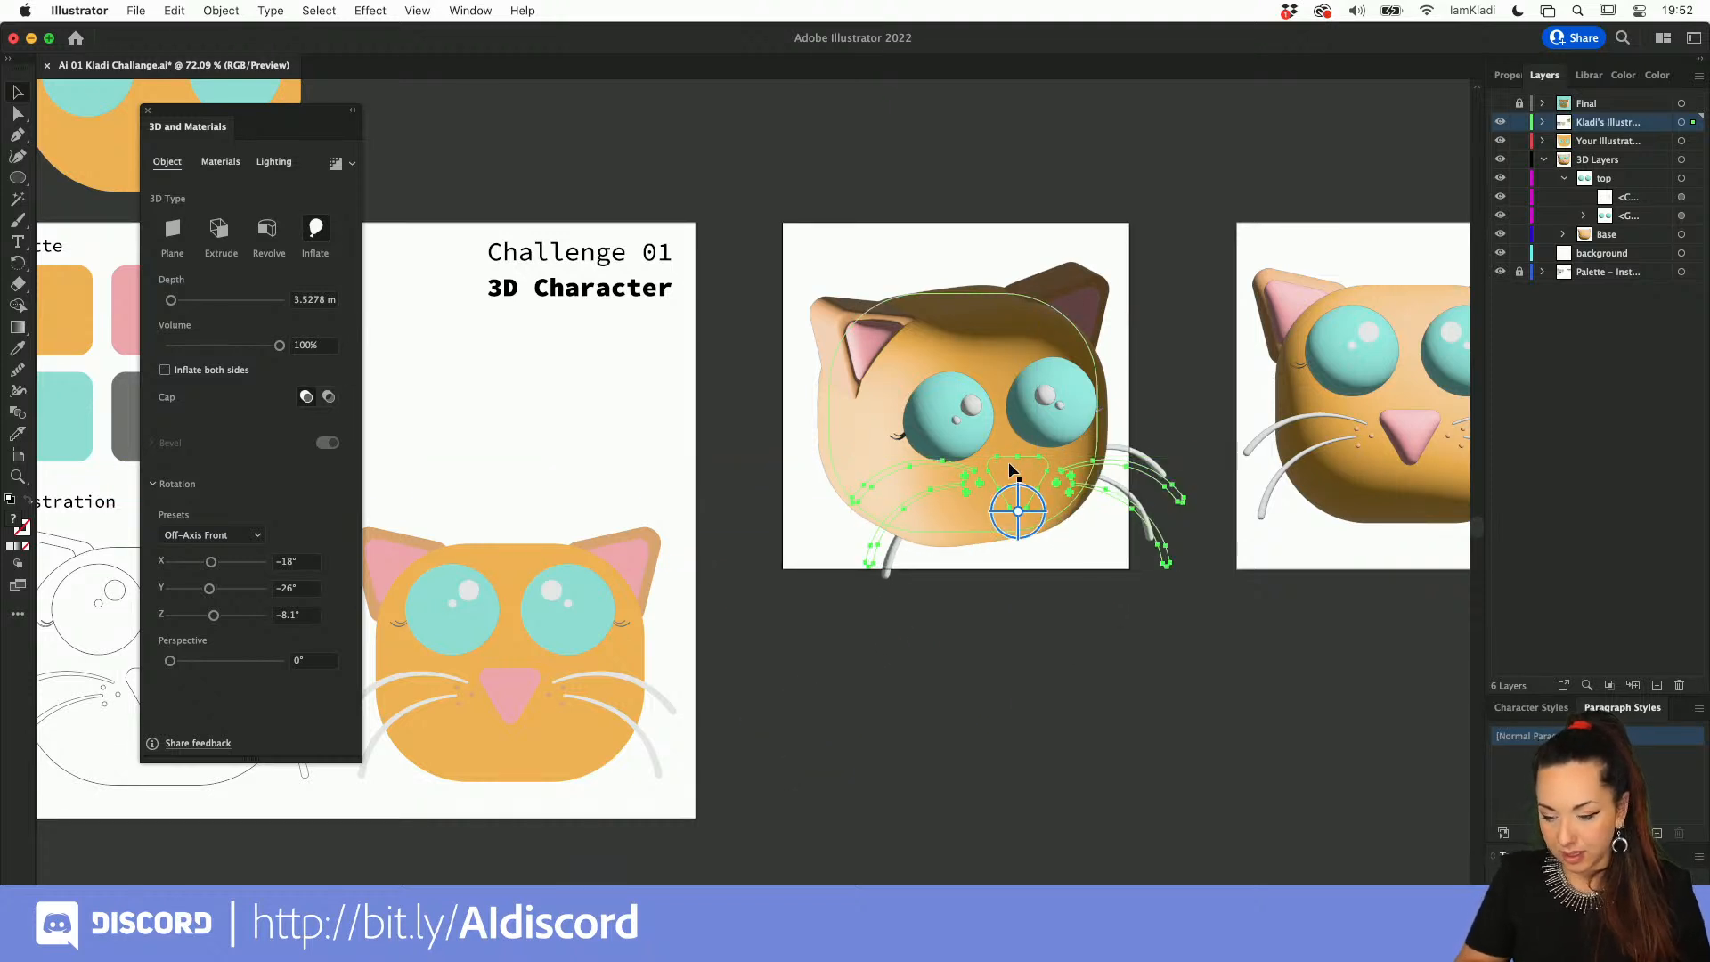
left_click_drag(1013, 471, 1021, 480)
left_click(1051, 594)
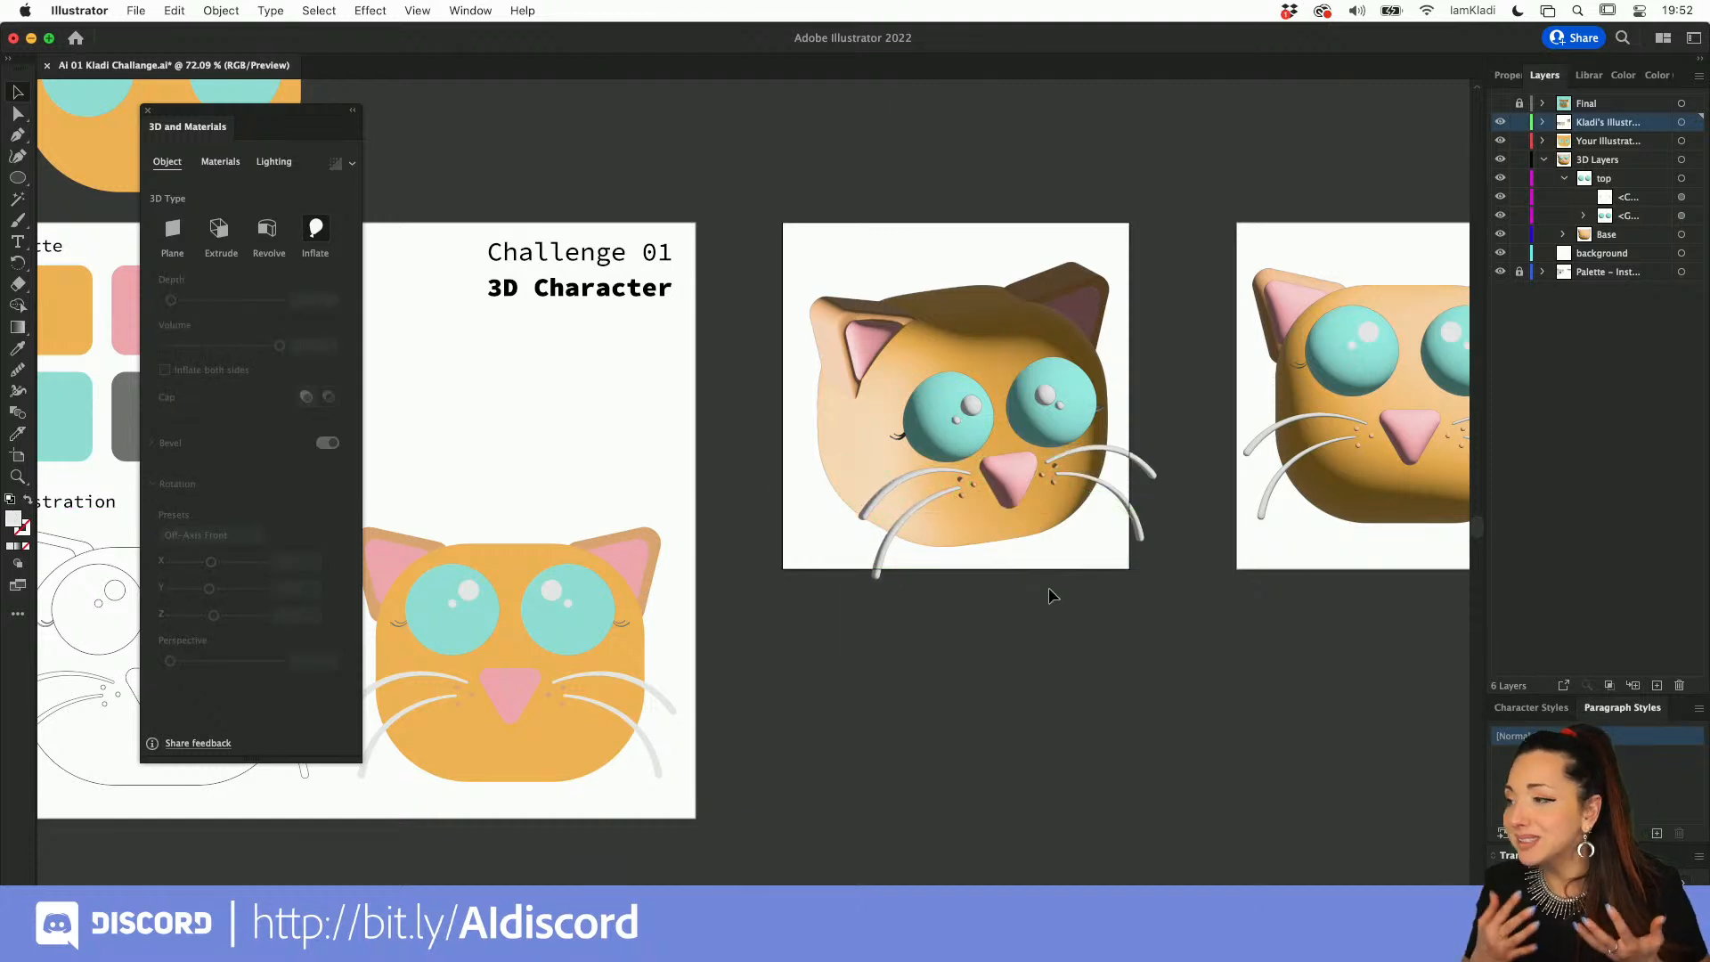
Step: Scale the complete rotated head down proportionally and centre it within its artboard
left_click_drag(813, 259, 1183, 556)
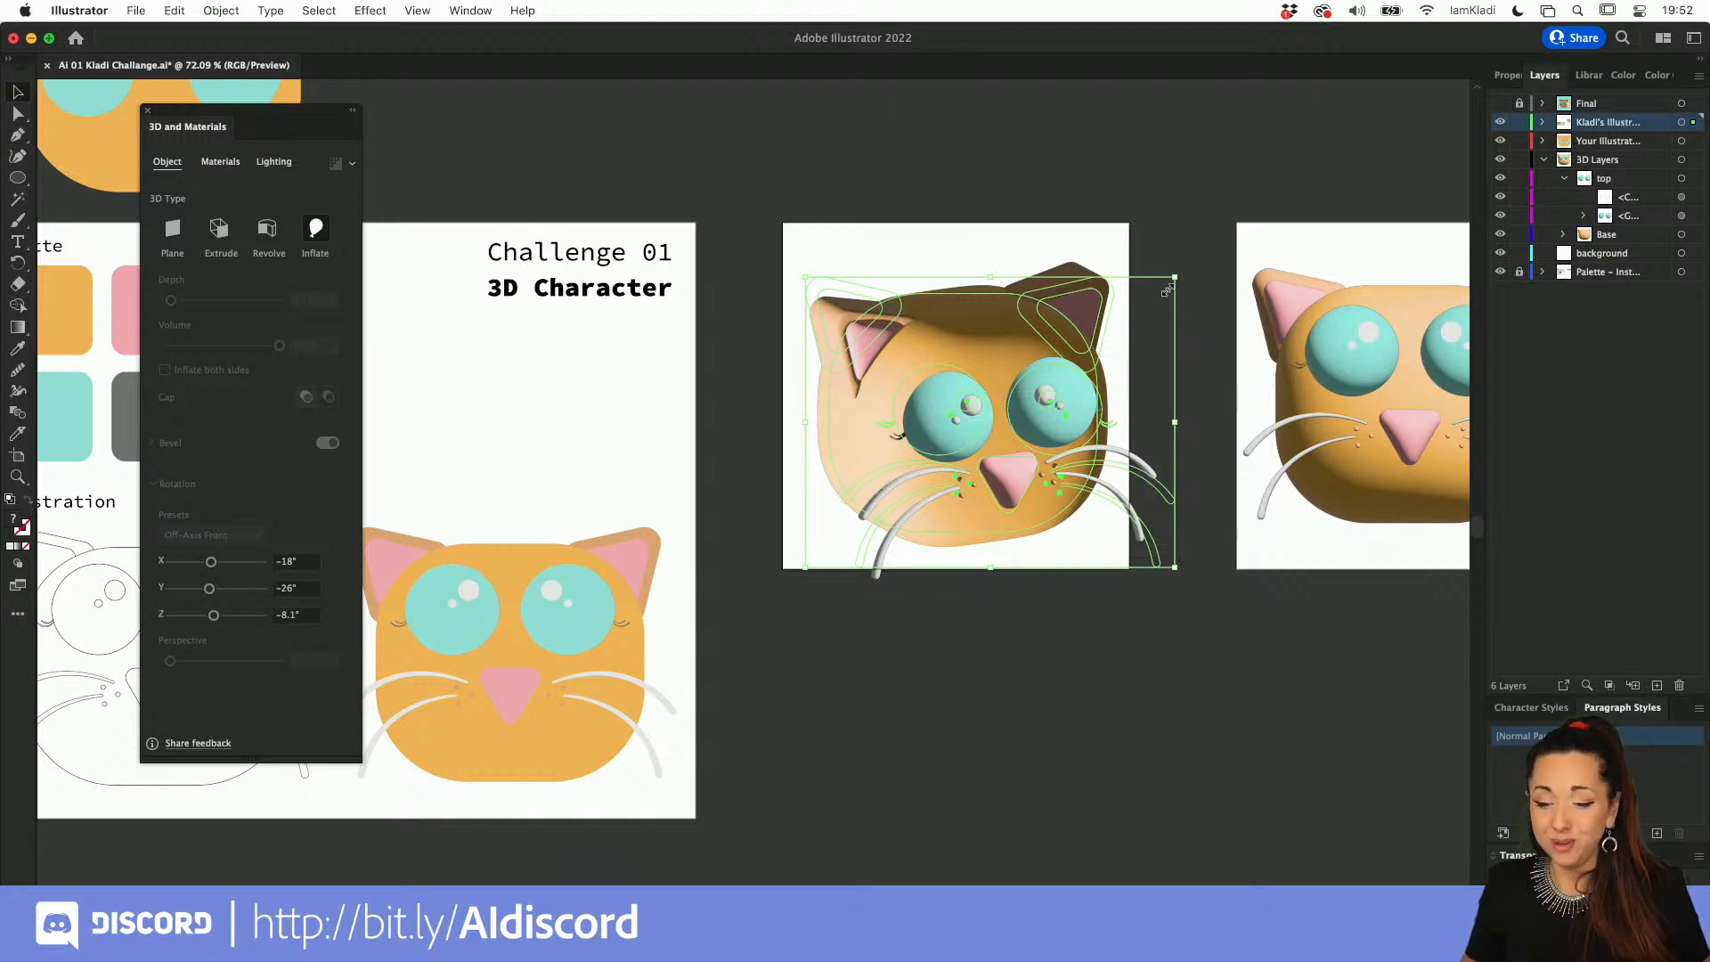
left_click_drag(1175, 277, 1129, 326)
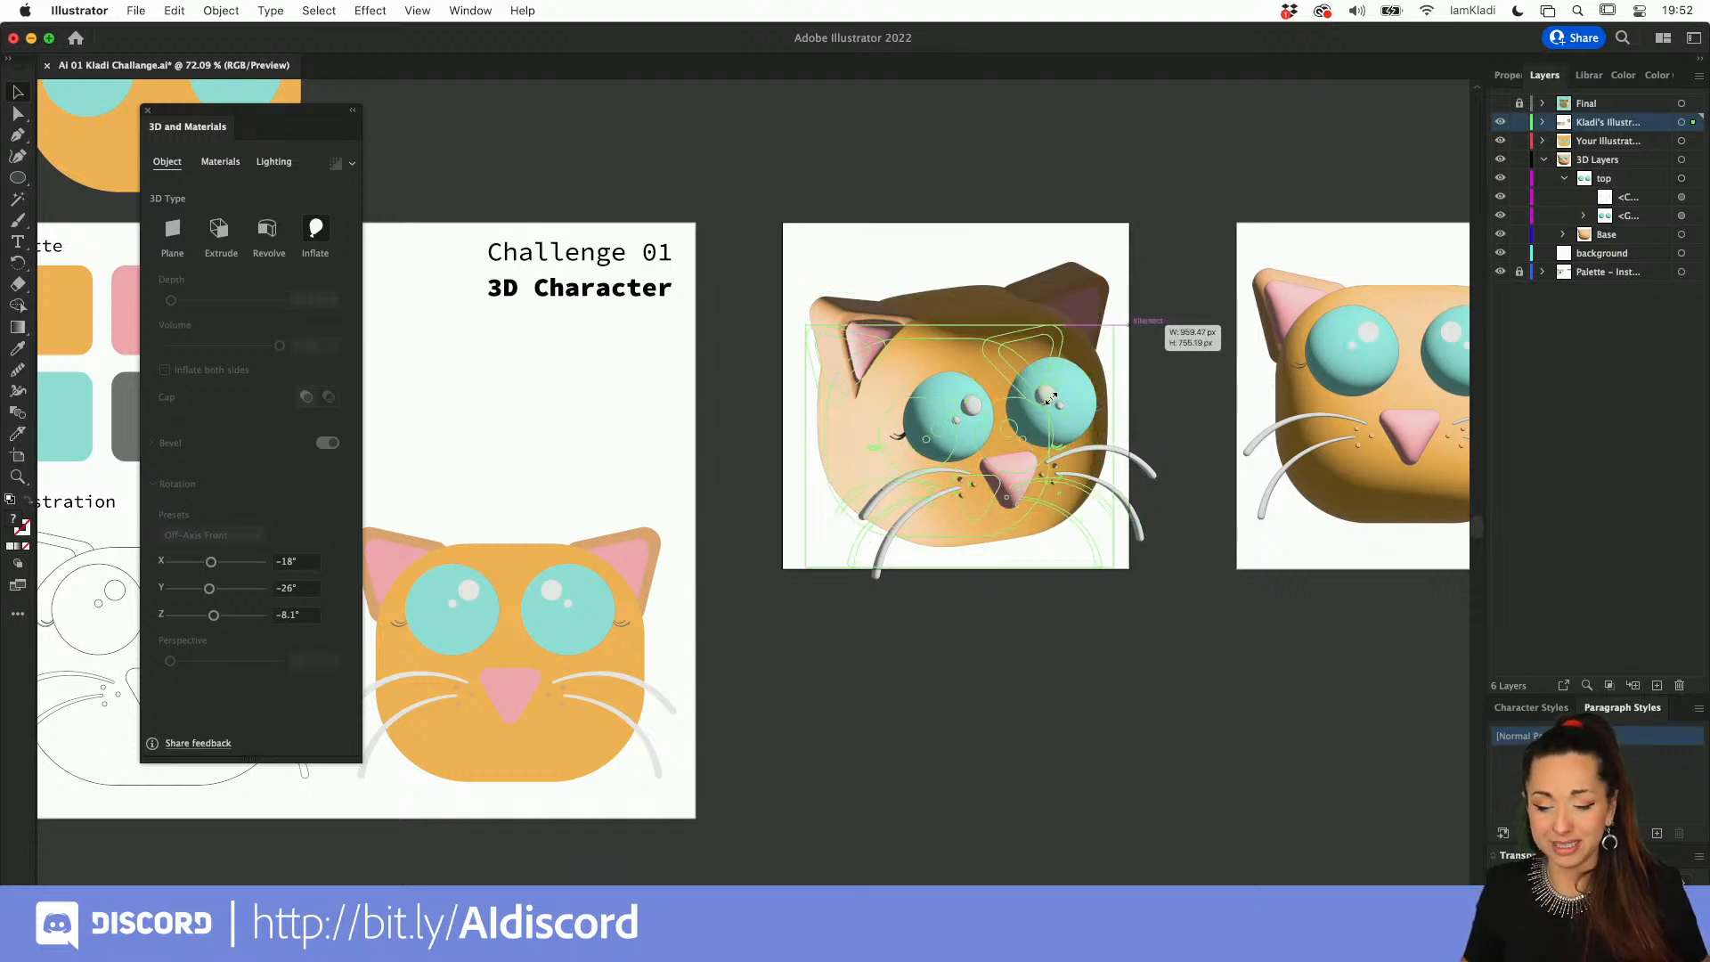
left_click_drag(978, 399, 990, 376)
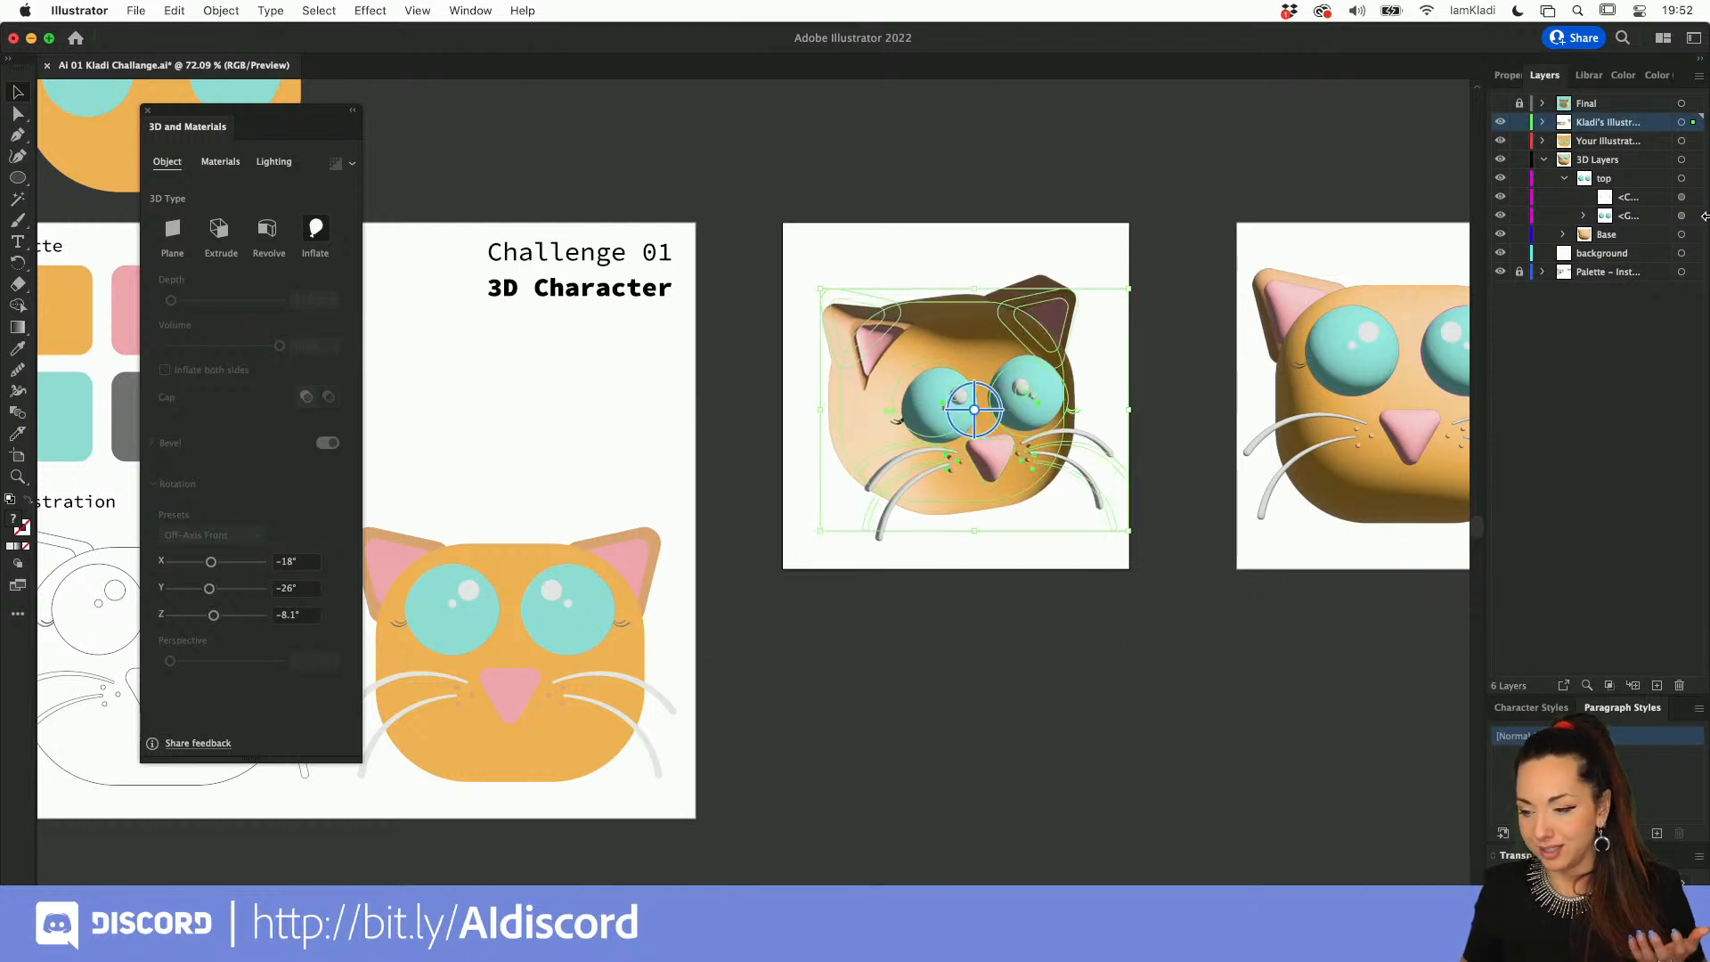
Step: Draw a rectangle covering the rotated head's whole artboard on the background layer
left_click(1632, 259)
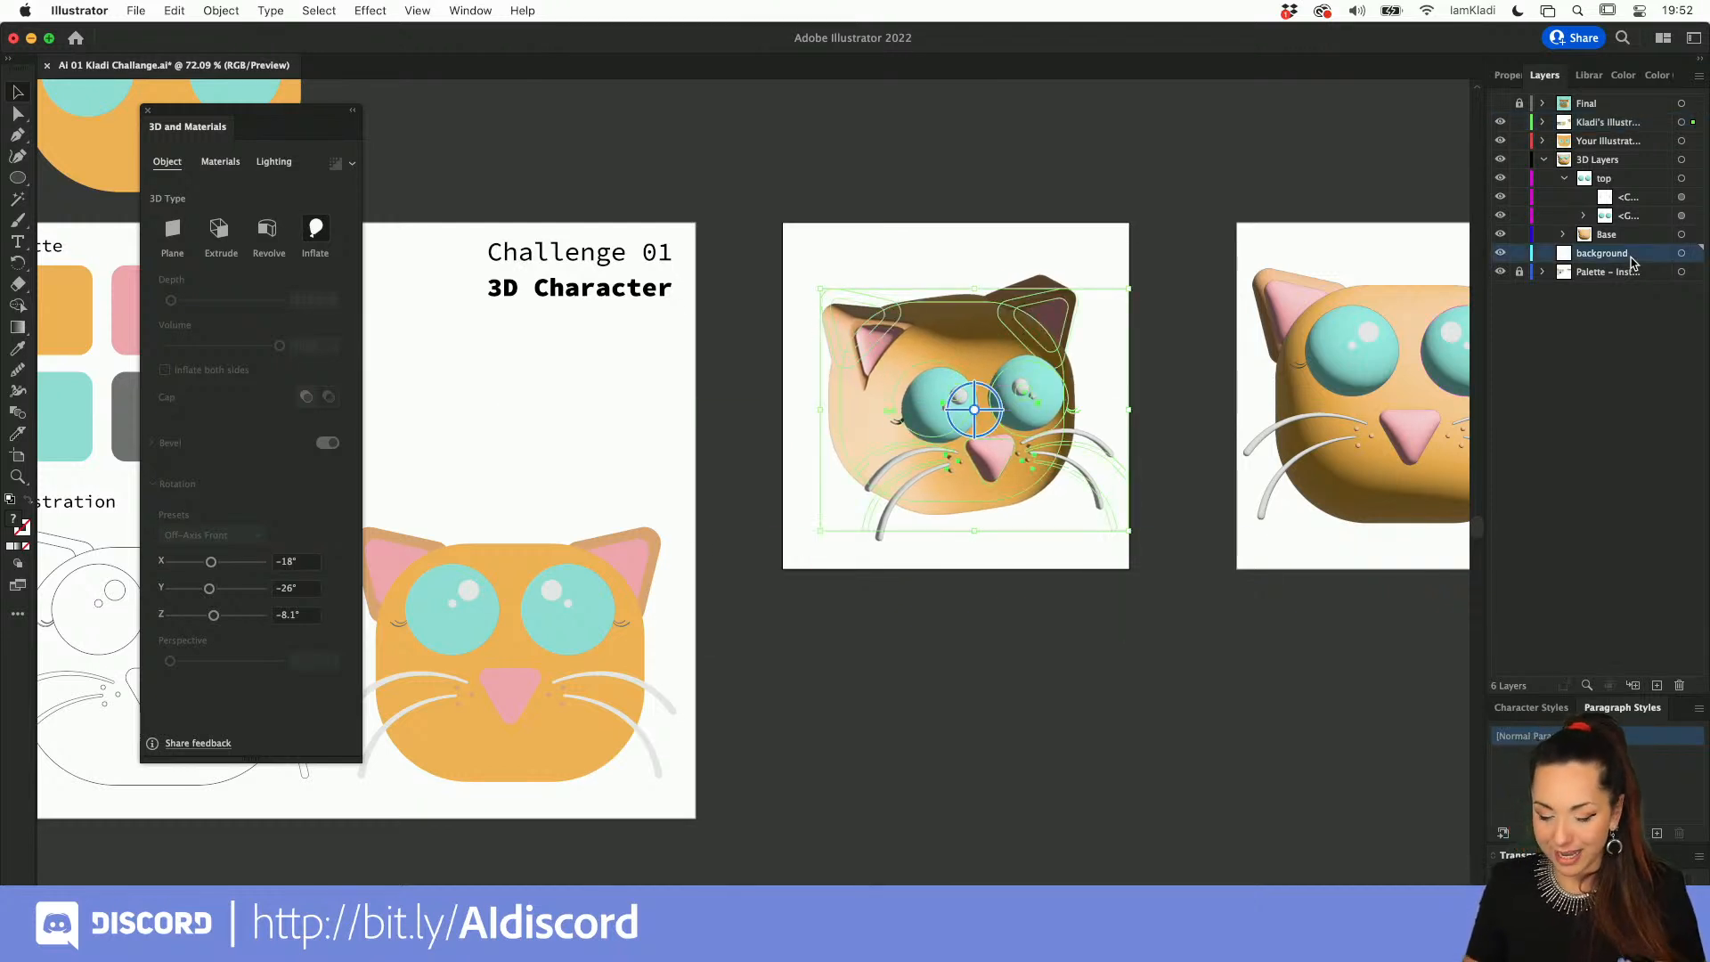
key("m")
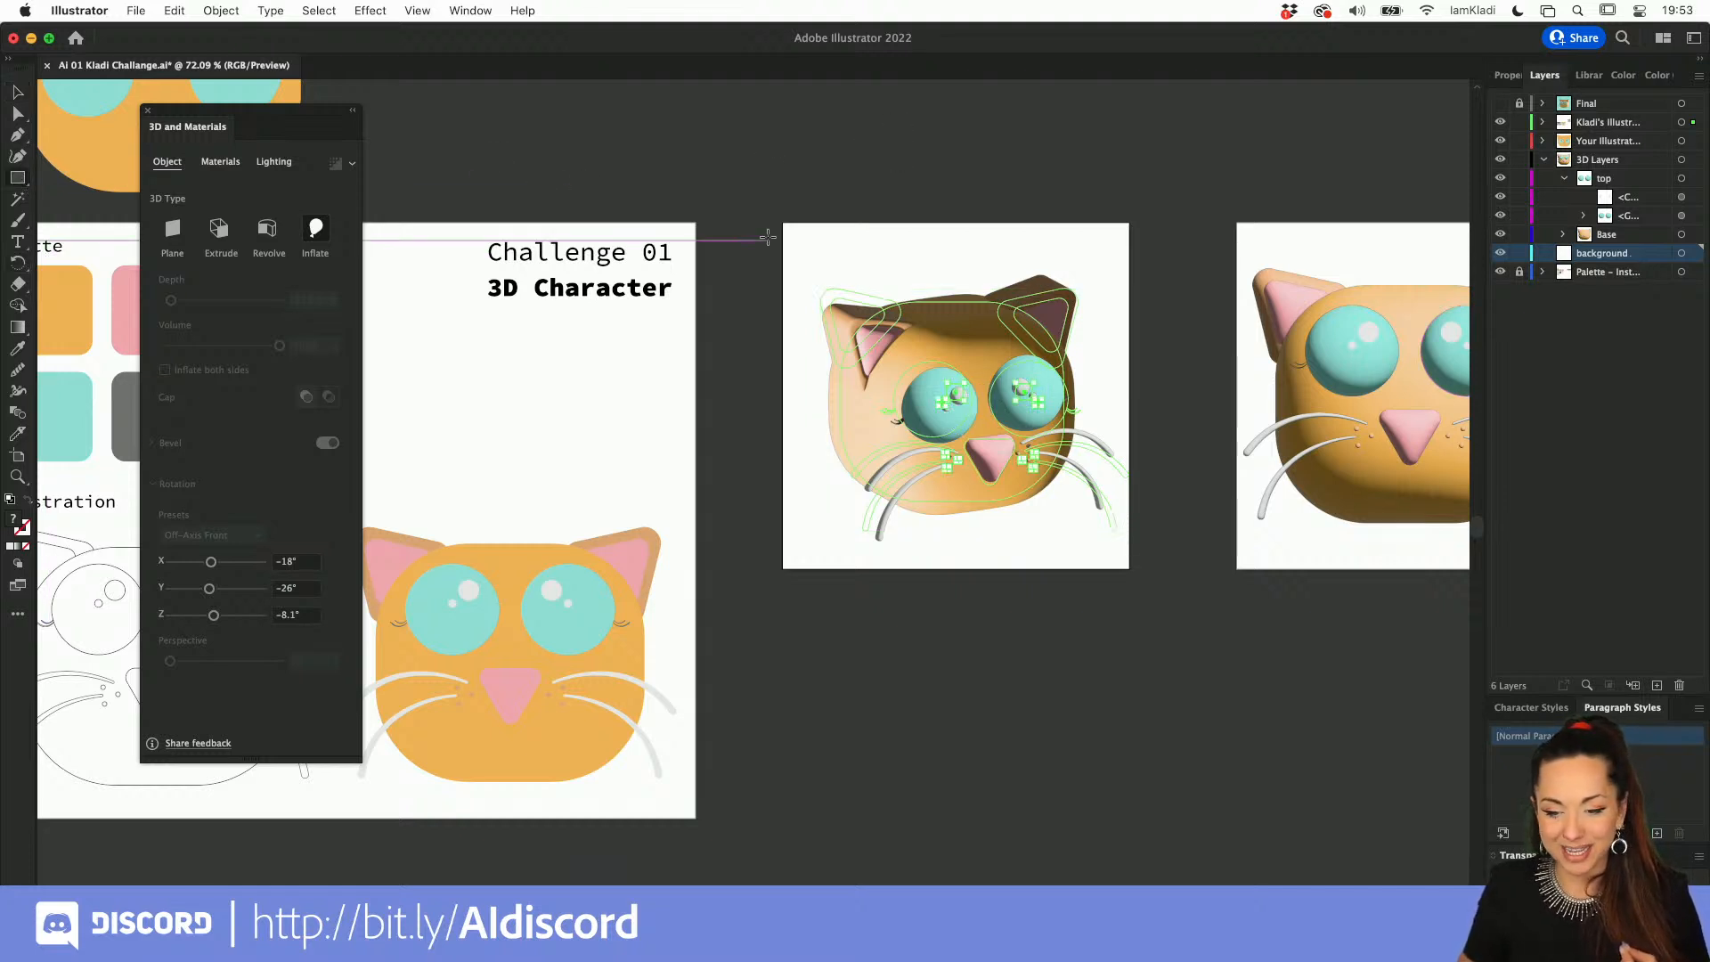
left_click_drag(782, 221, 1127, 568)
Step: Fill the background rectangle with the turquoise sampled from the palette and deselect it
scroll(1130, 567, "left", 5)
key("i")
scroll(1133, 566, "left", 4)
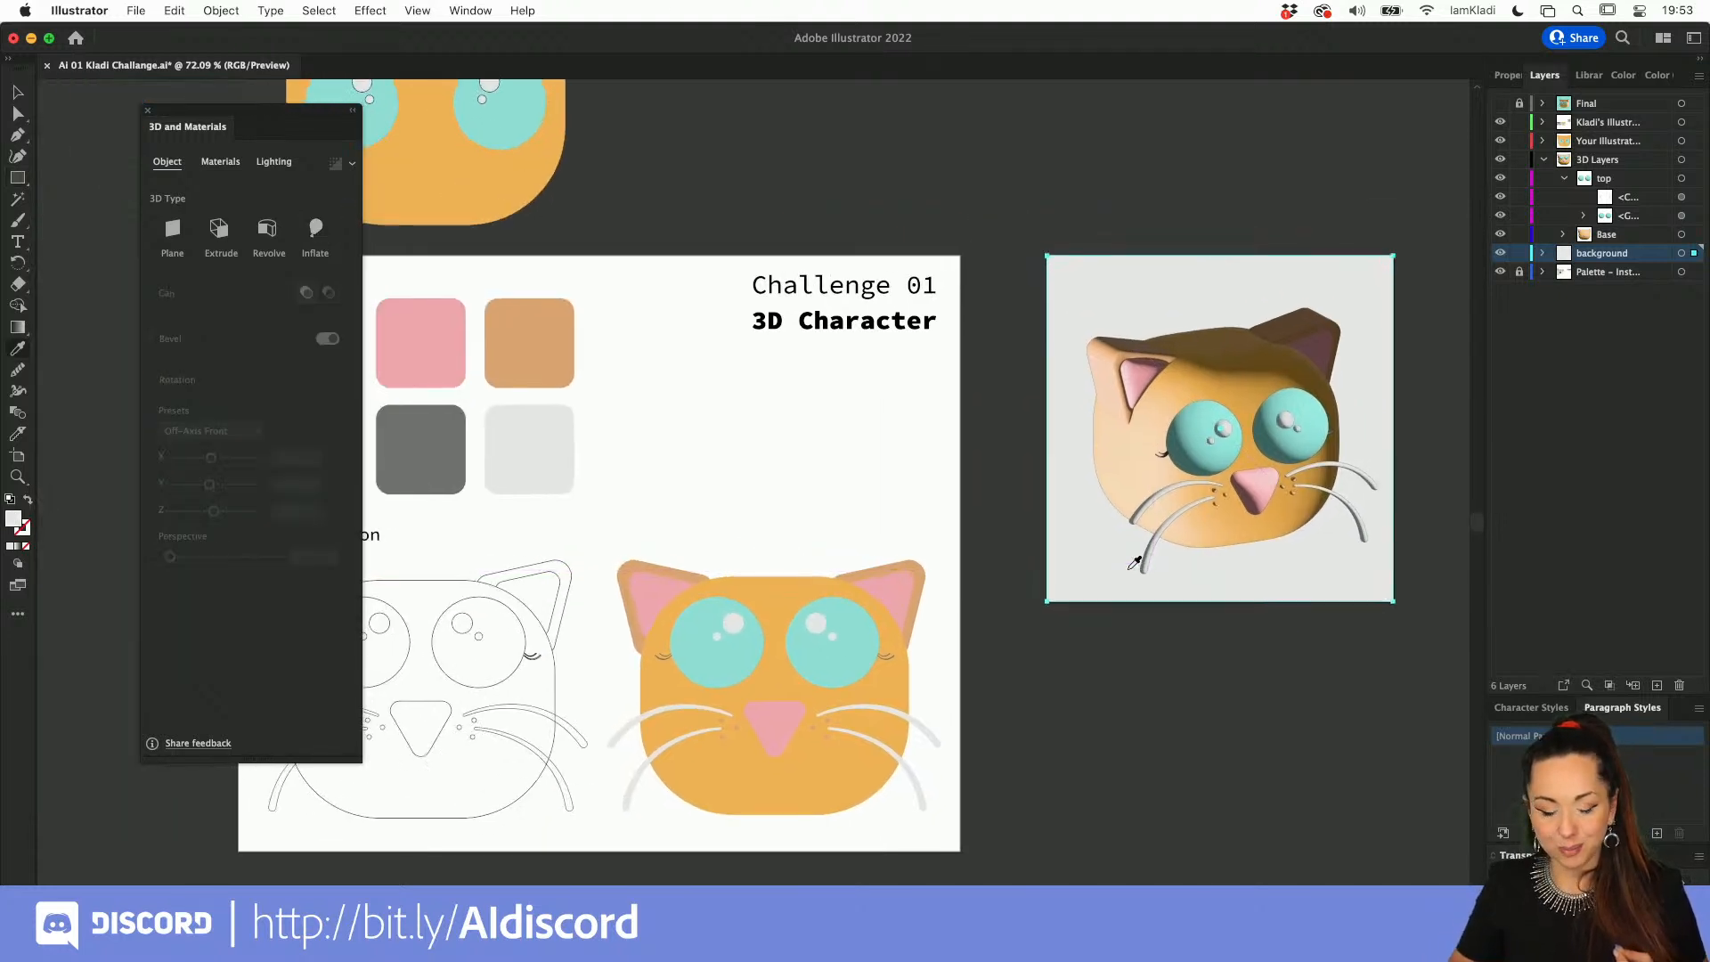
left_click(552, 408)
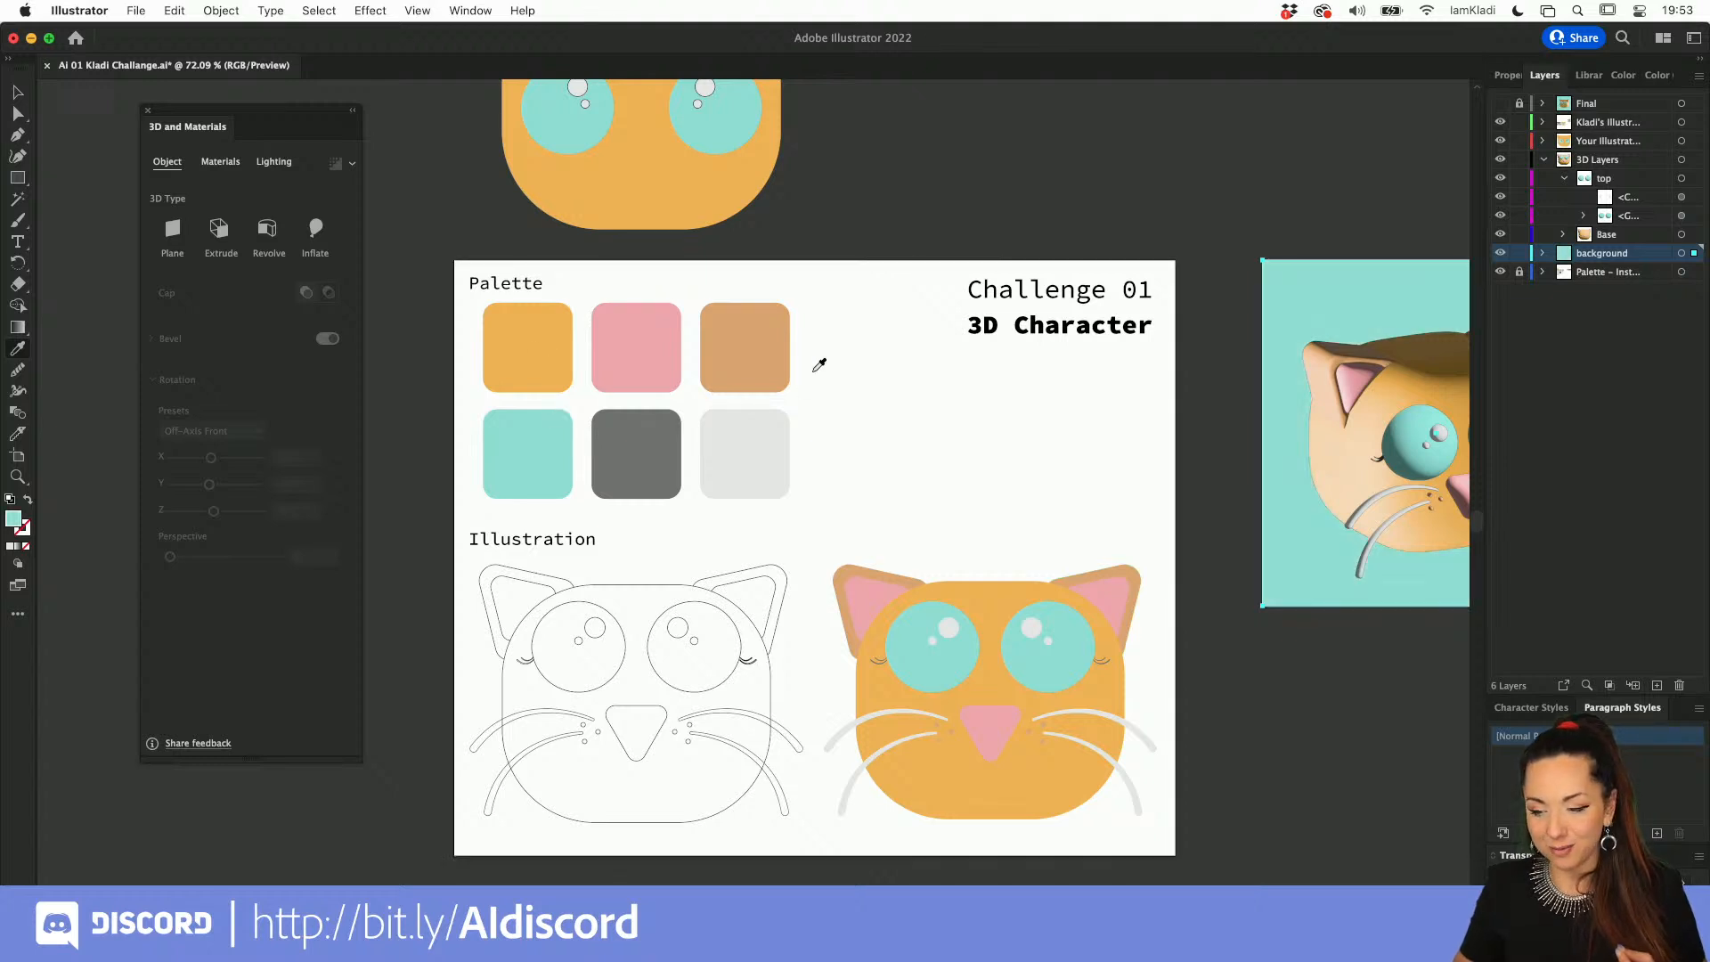
scroll(817, 362, "right", 4)
scroll(817, 365, "right", 2)
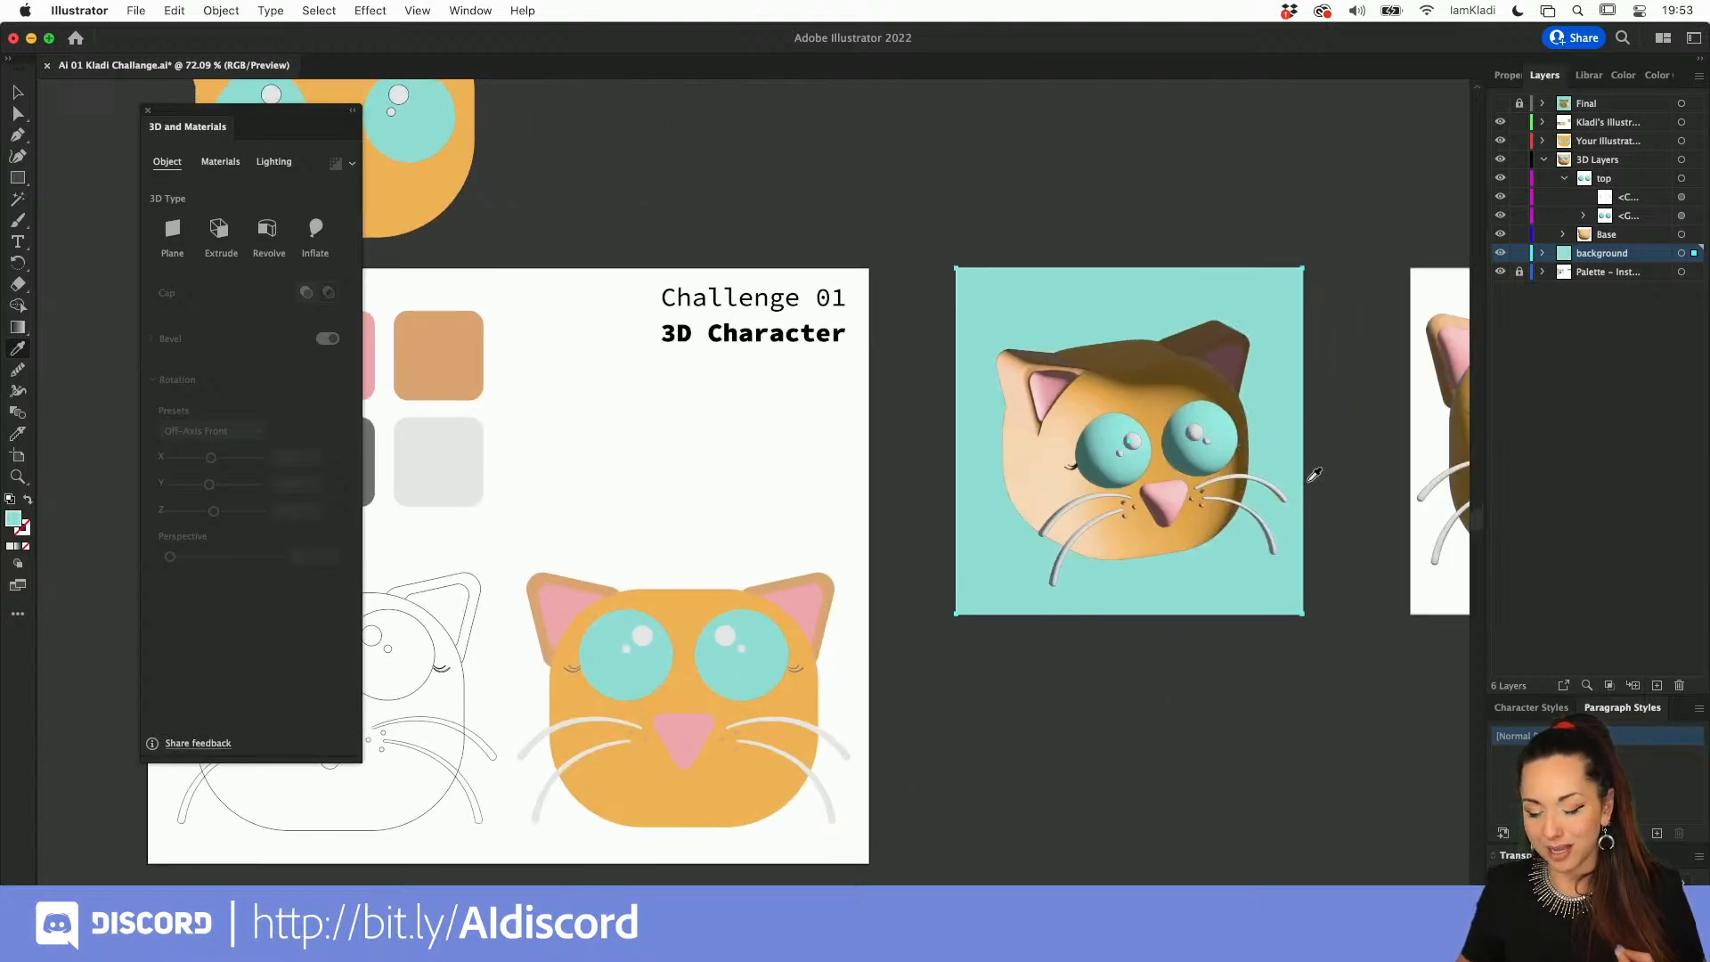
key("v")
scroll(1307, 479, "up", 4)
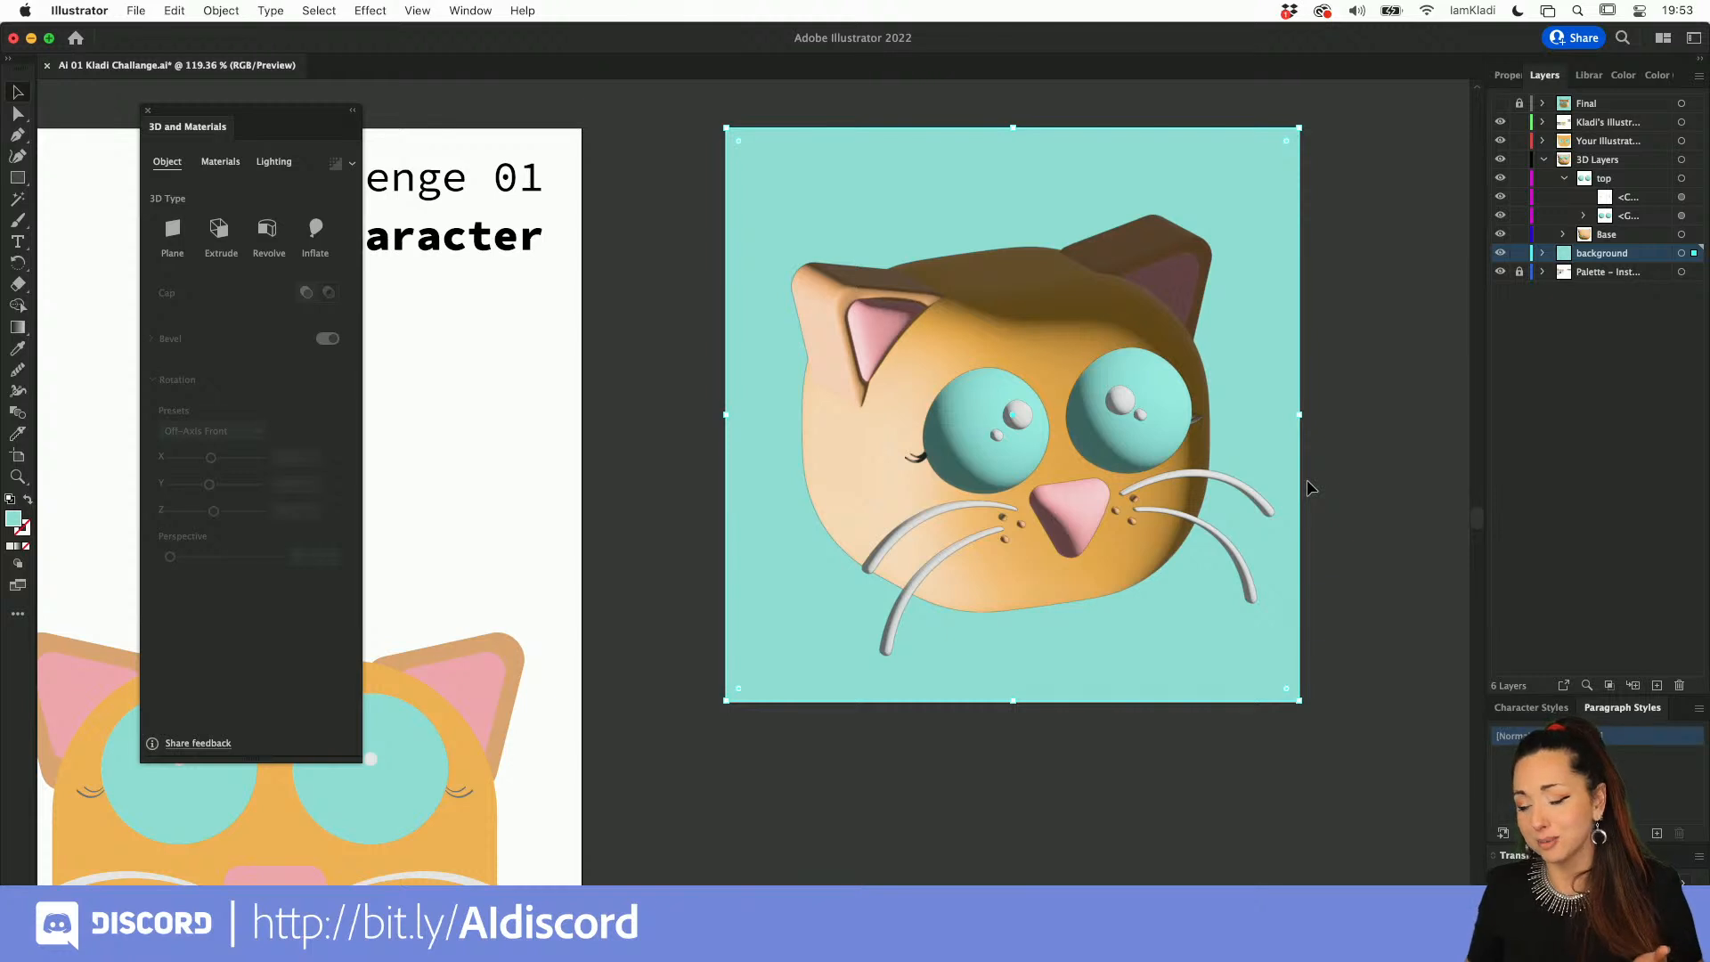
left_click(1355, 493)
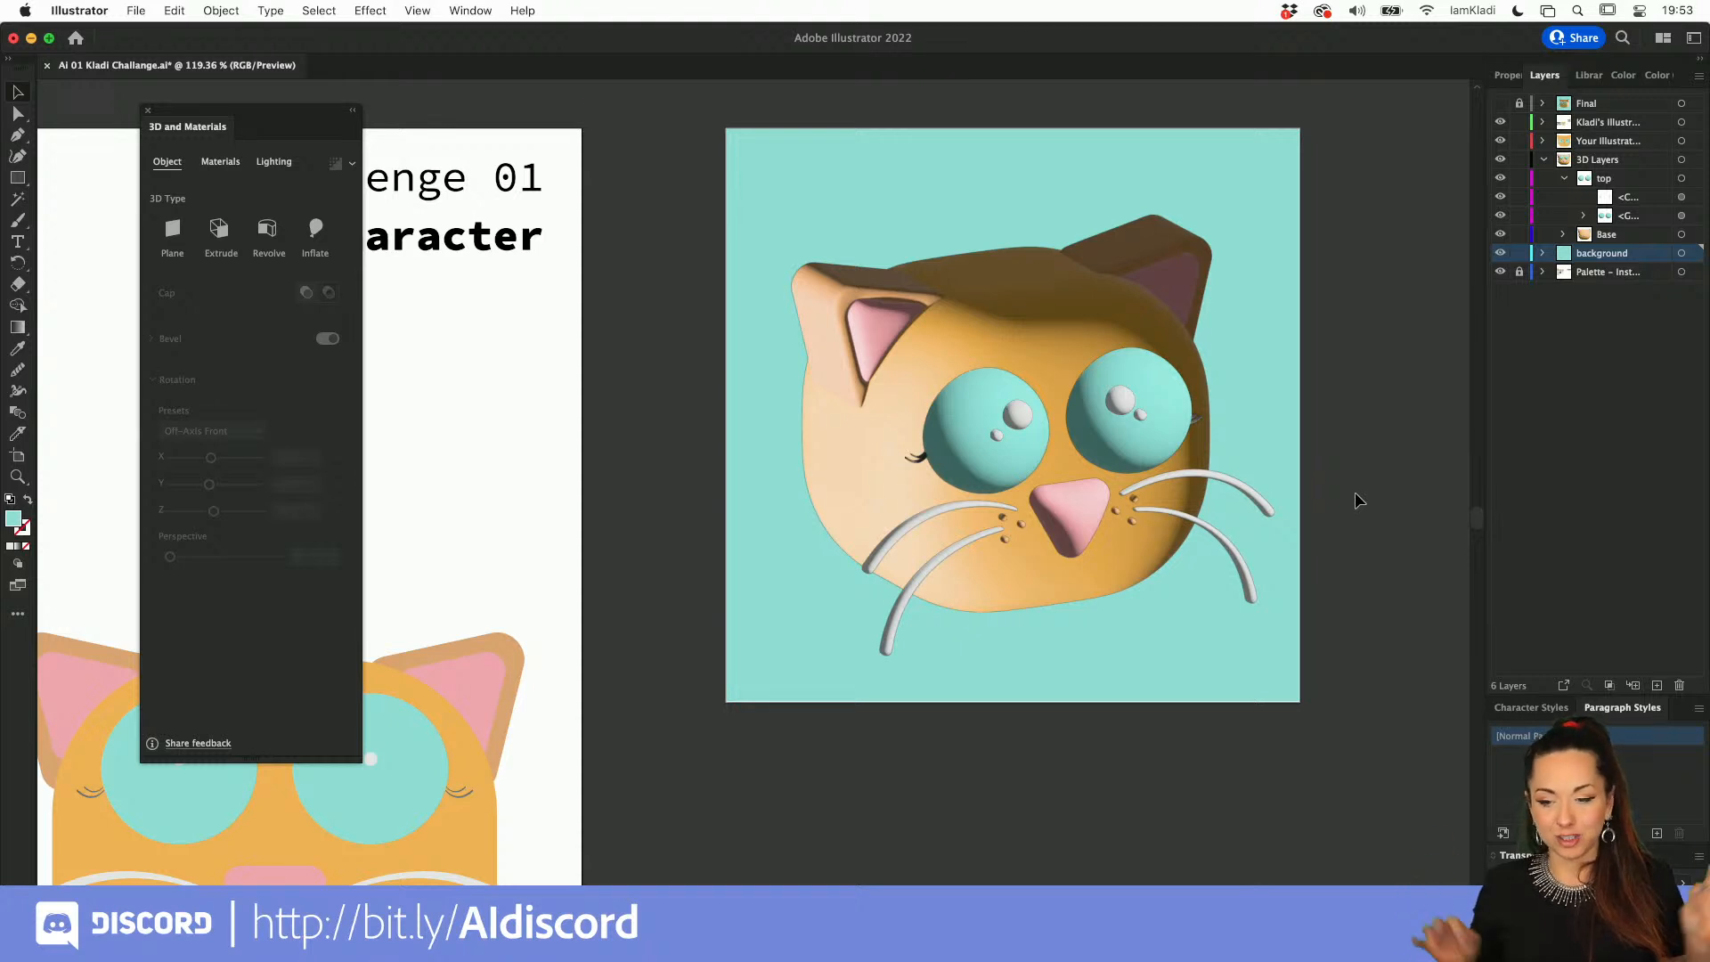
Step: Select the rotated head, show its materials library and enlarge the 3D and Materials panel to display more materials
left_click(1085, 310)
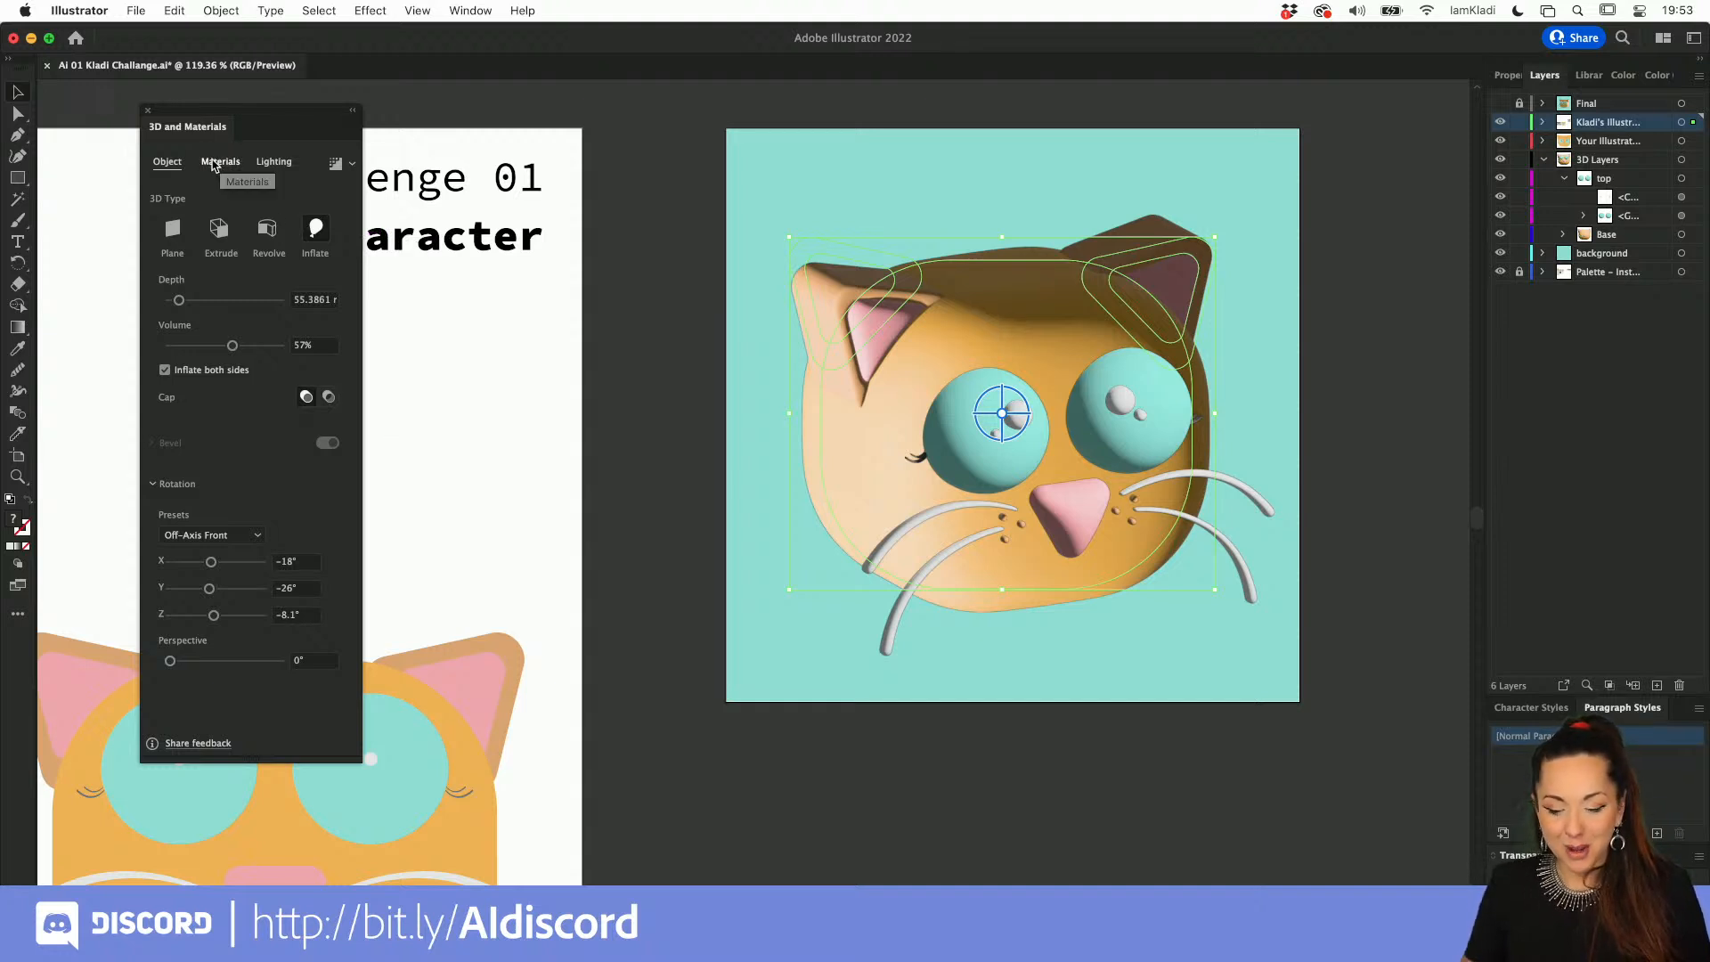
key("alt+super+8")
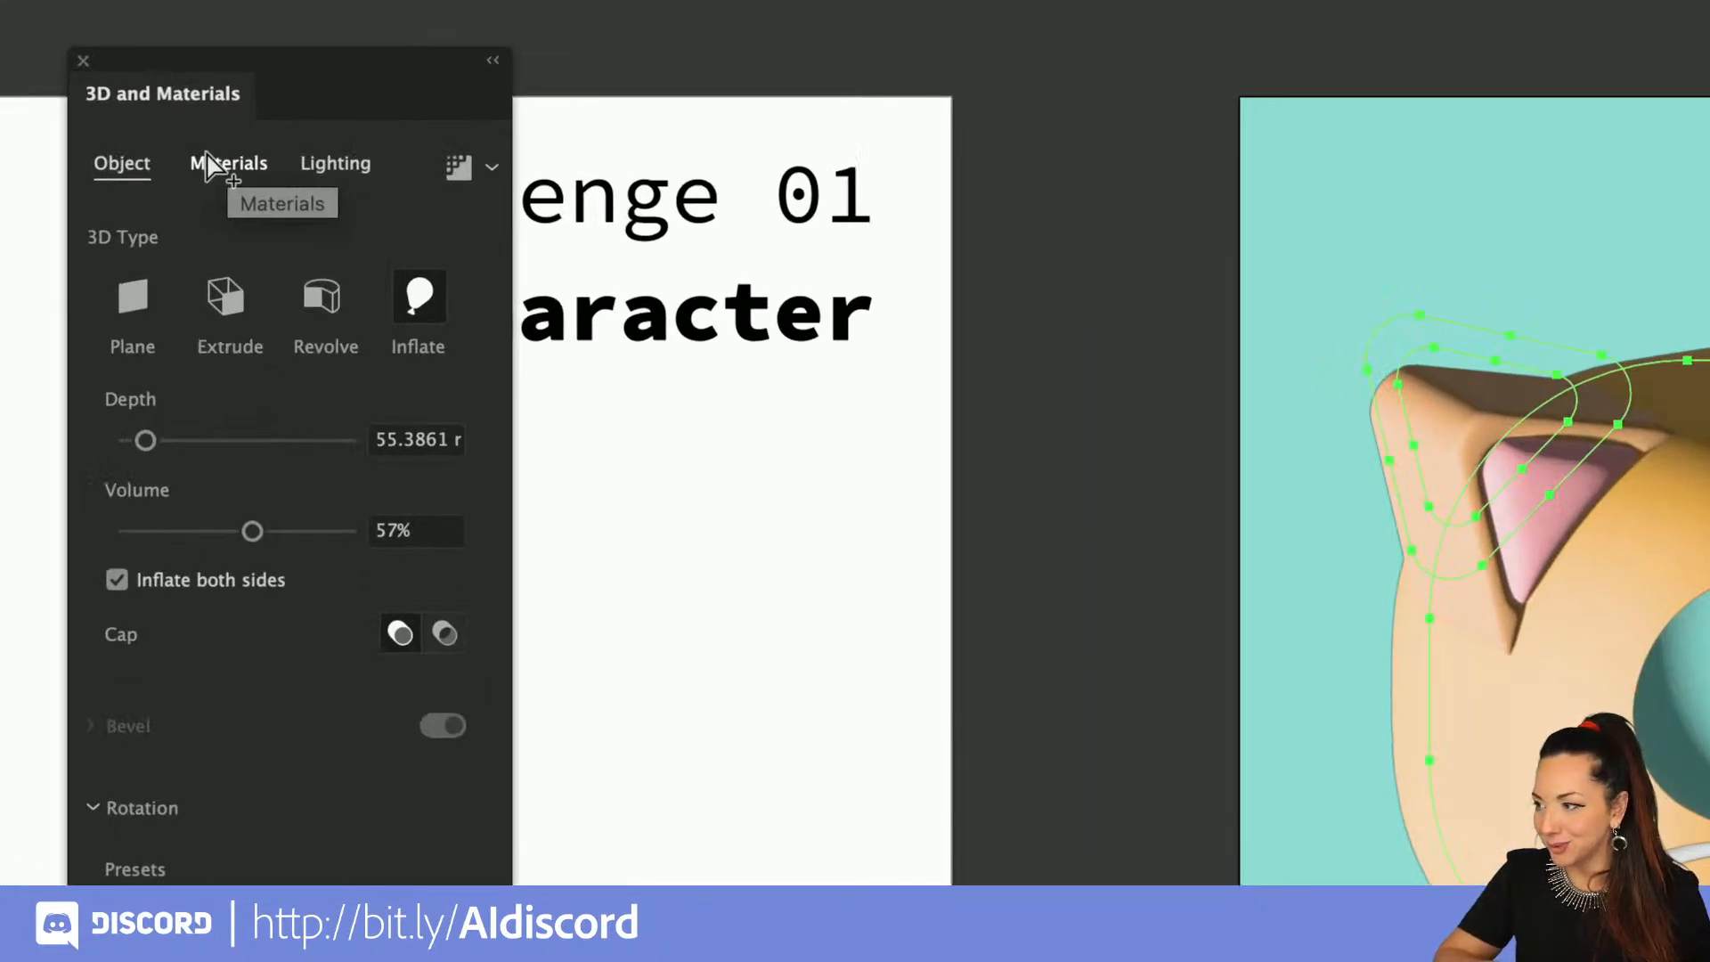
key("alt+super+8")
left_click(211, 161)
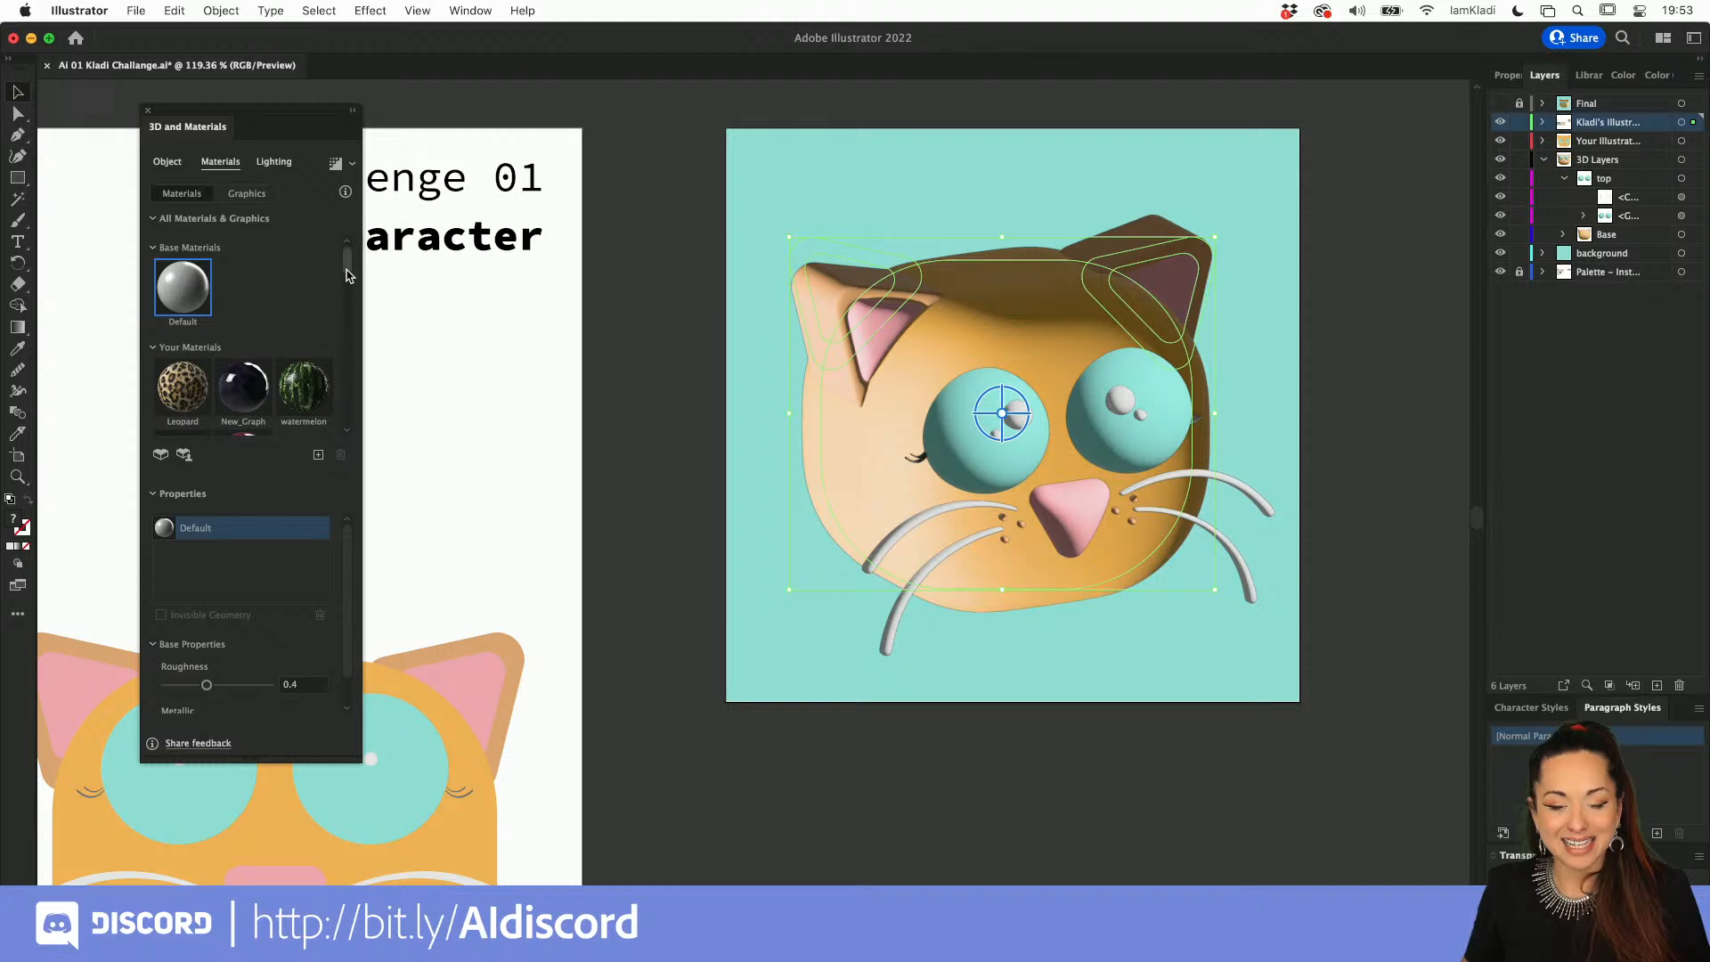
left_click_drag(348, 270, 347, 324)
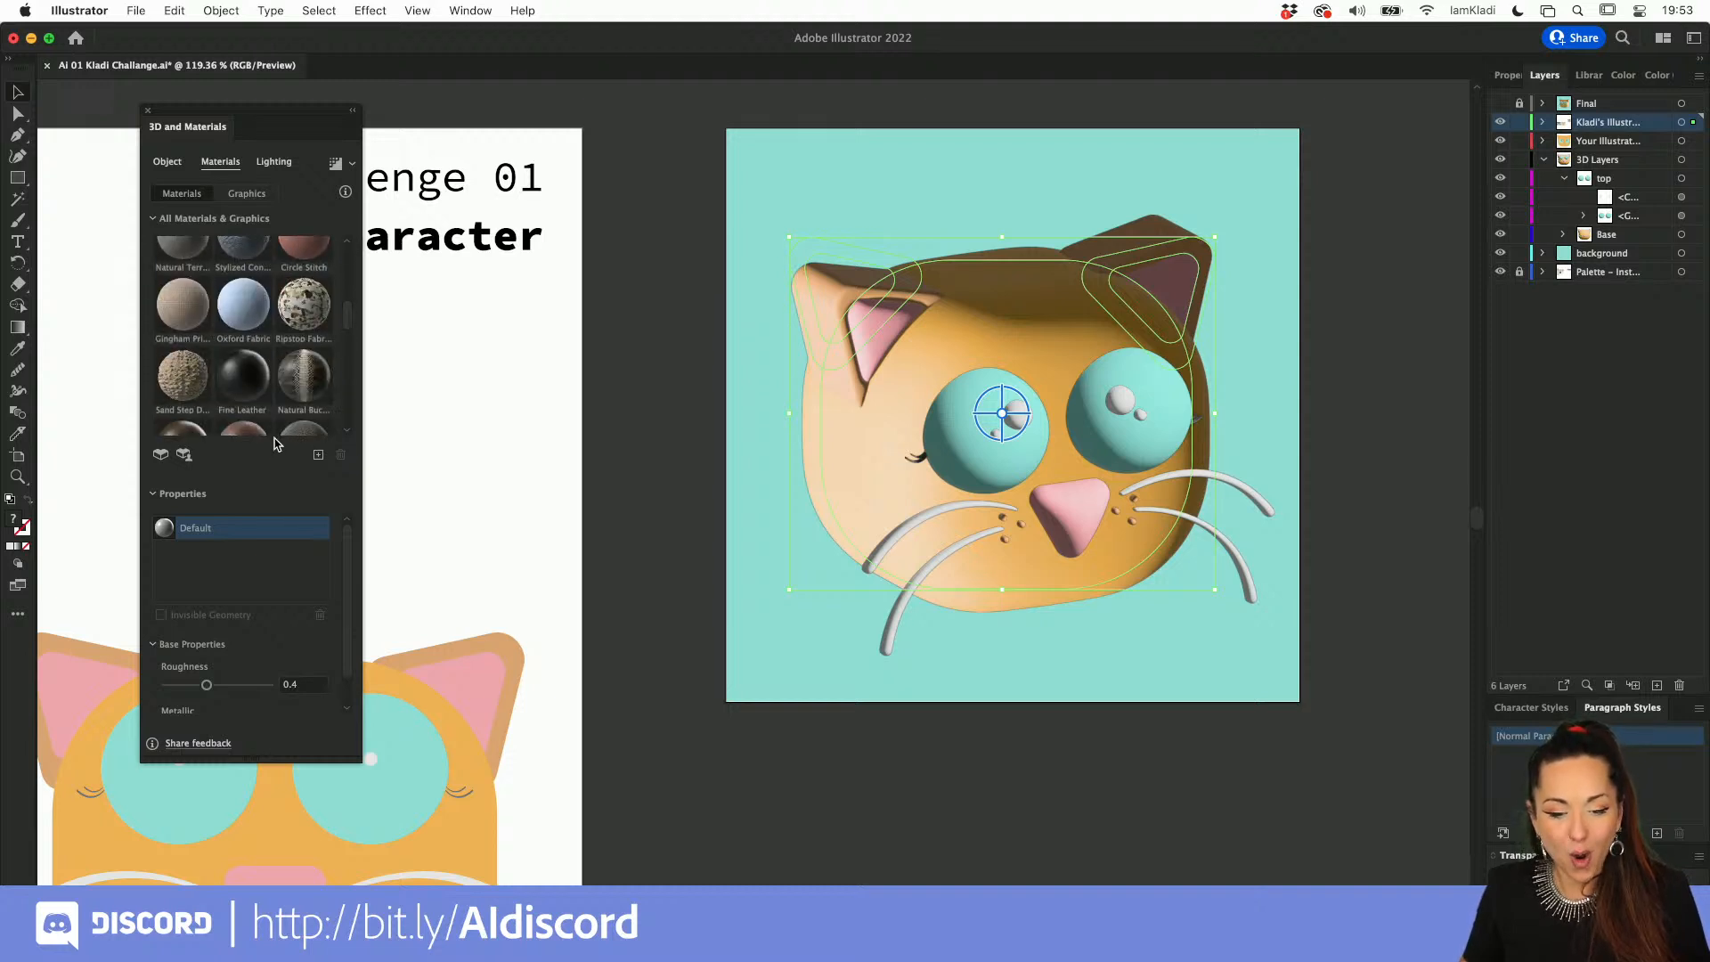
left_click_drag(361, 761, 621, 885)
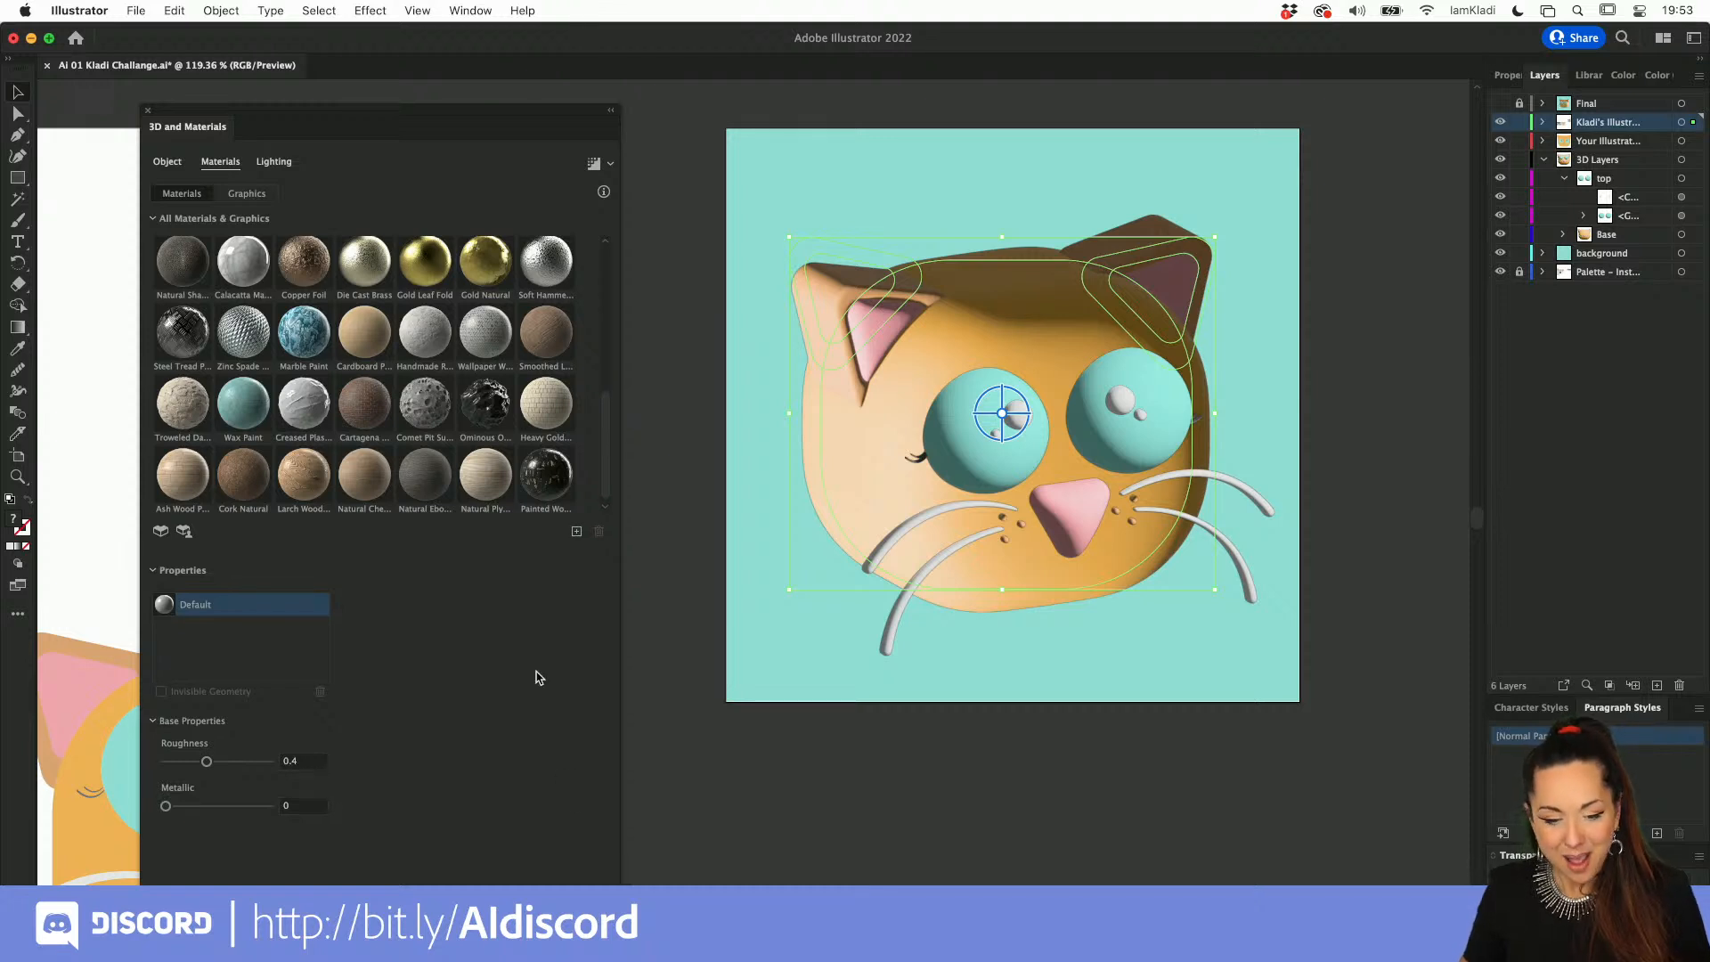
Step: Browse the free community materials on the Substance 3D Community Assets website
left_click(184, 532)
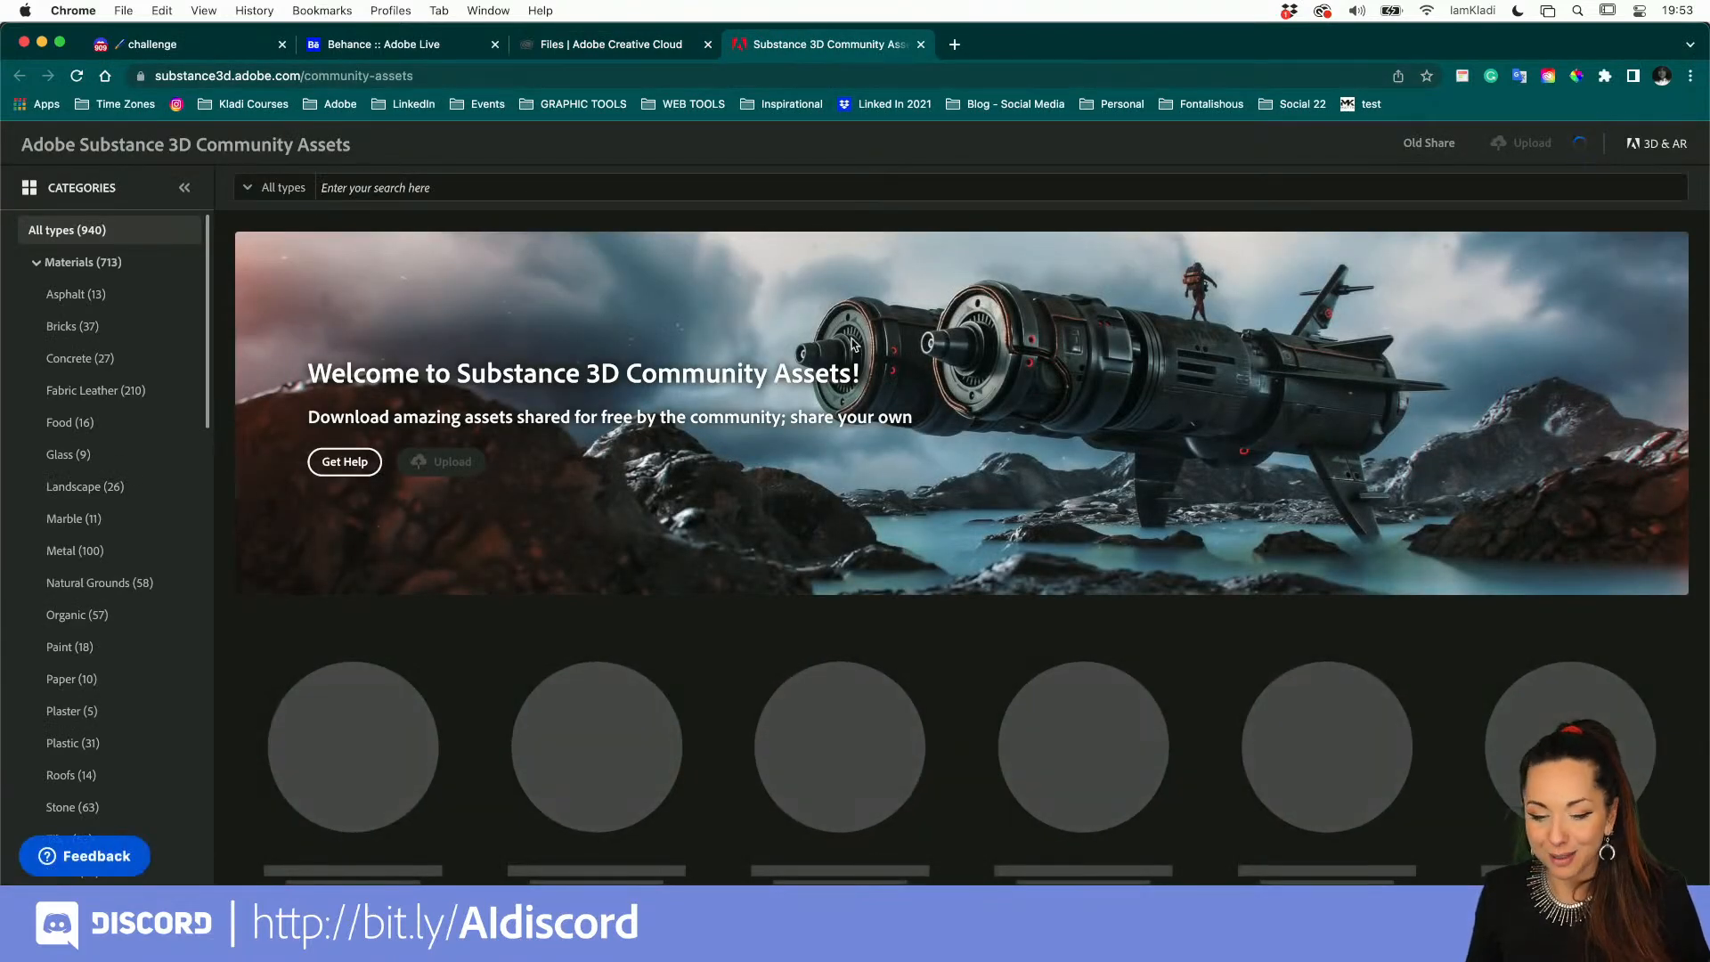
scroll(869, 338, "down", 2)
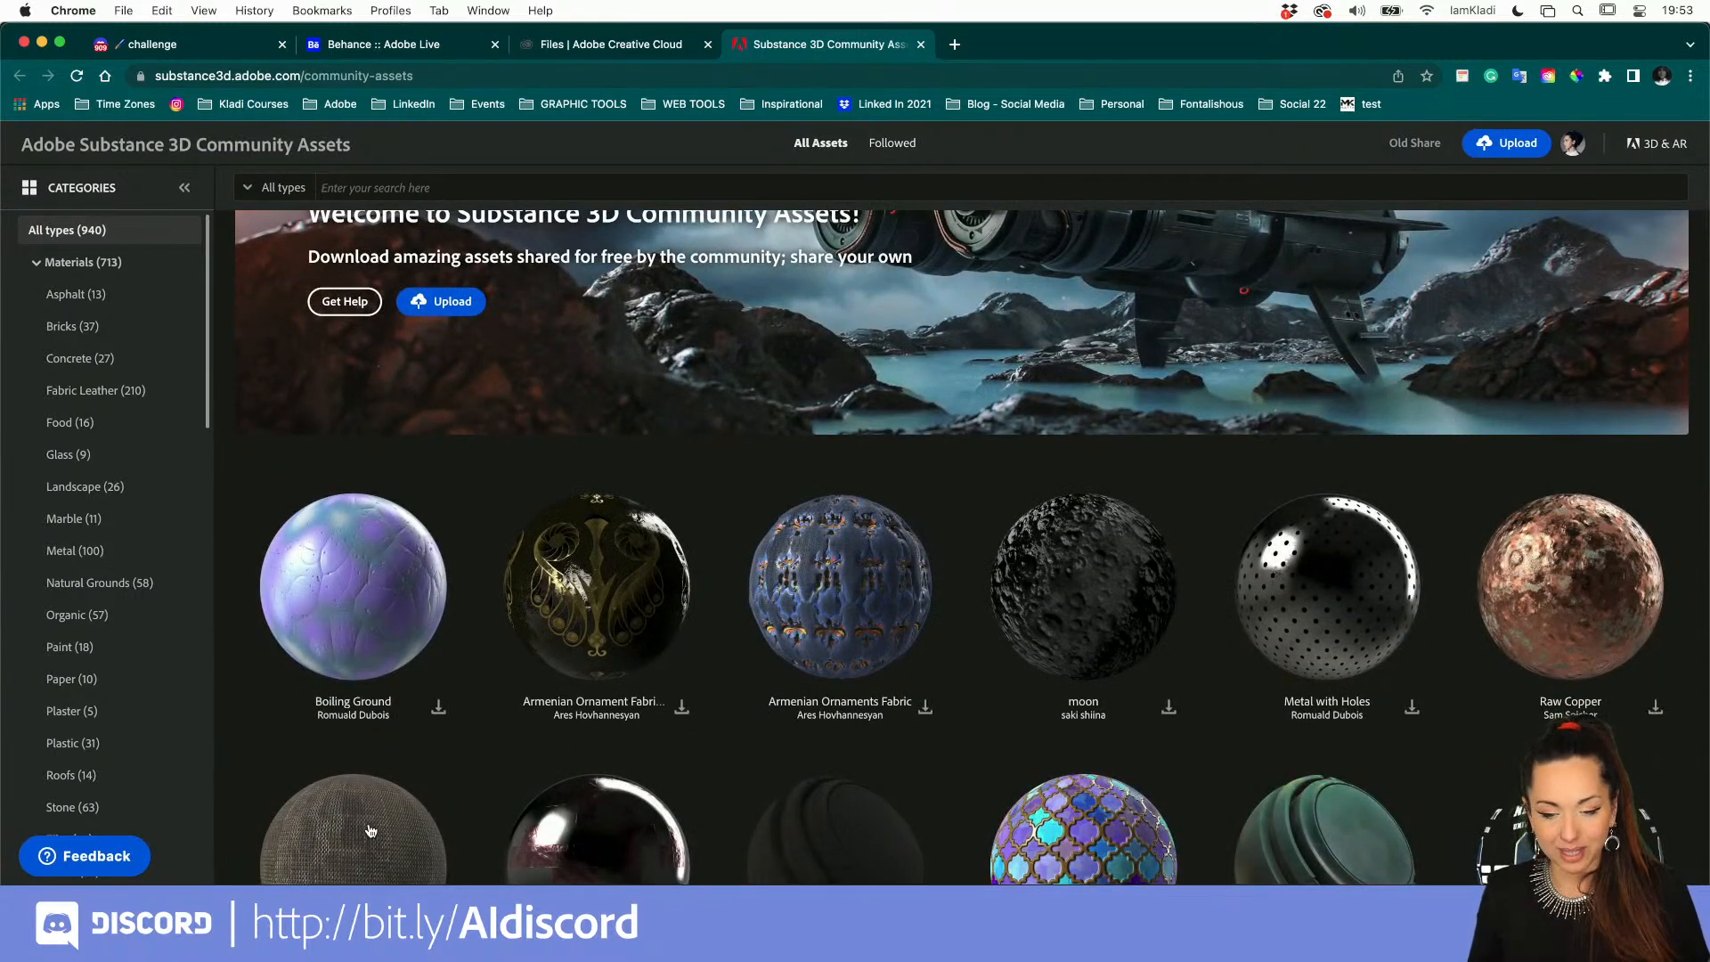
key("ctrl+Up")
Step: Return to Illustrator and apply the Leopard material to the rotated head and ears
left_click(970, 395)
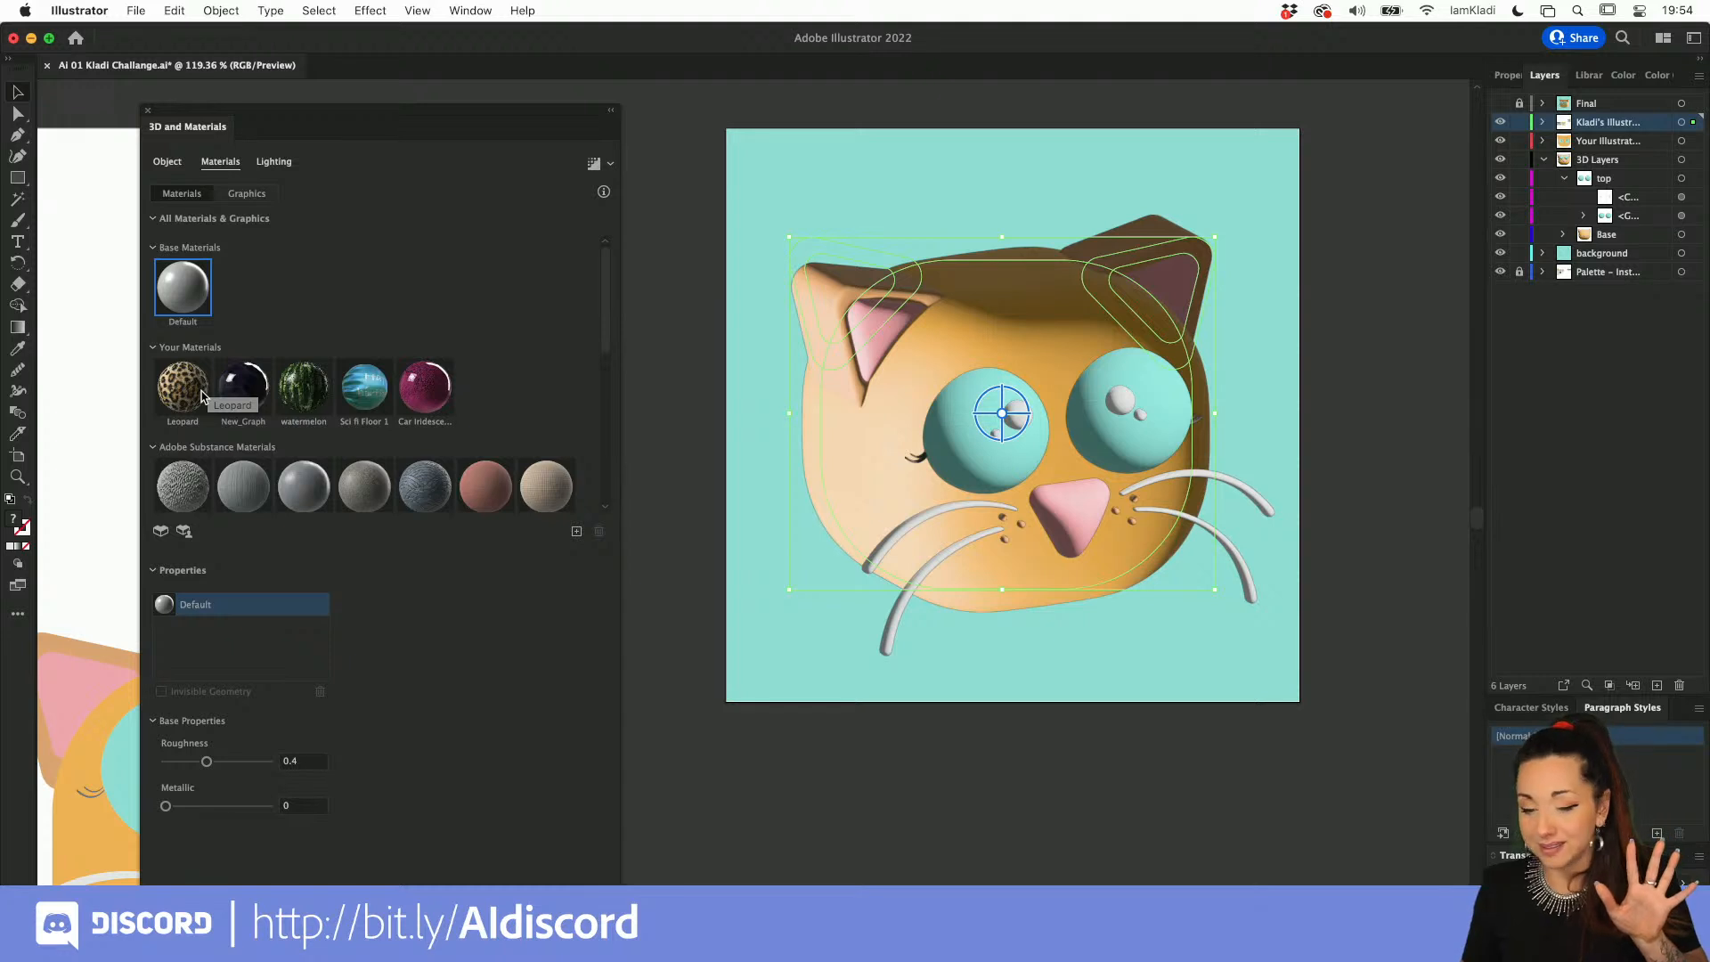
left_click(203, 393)
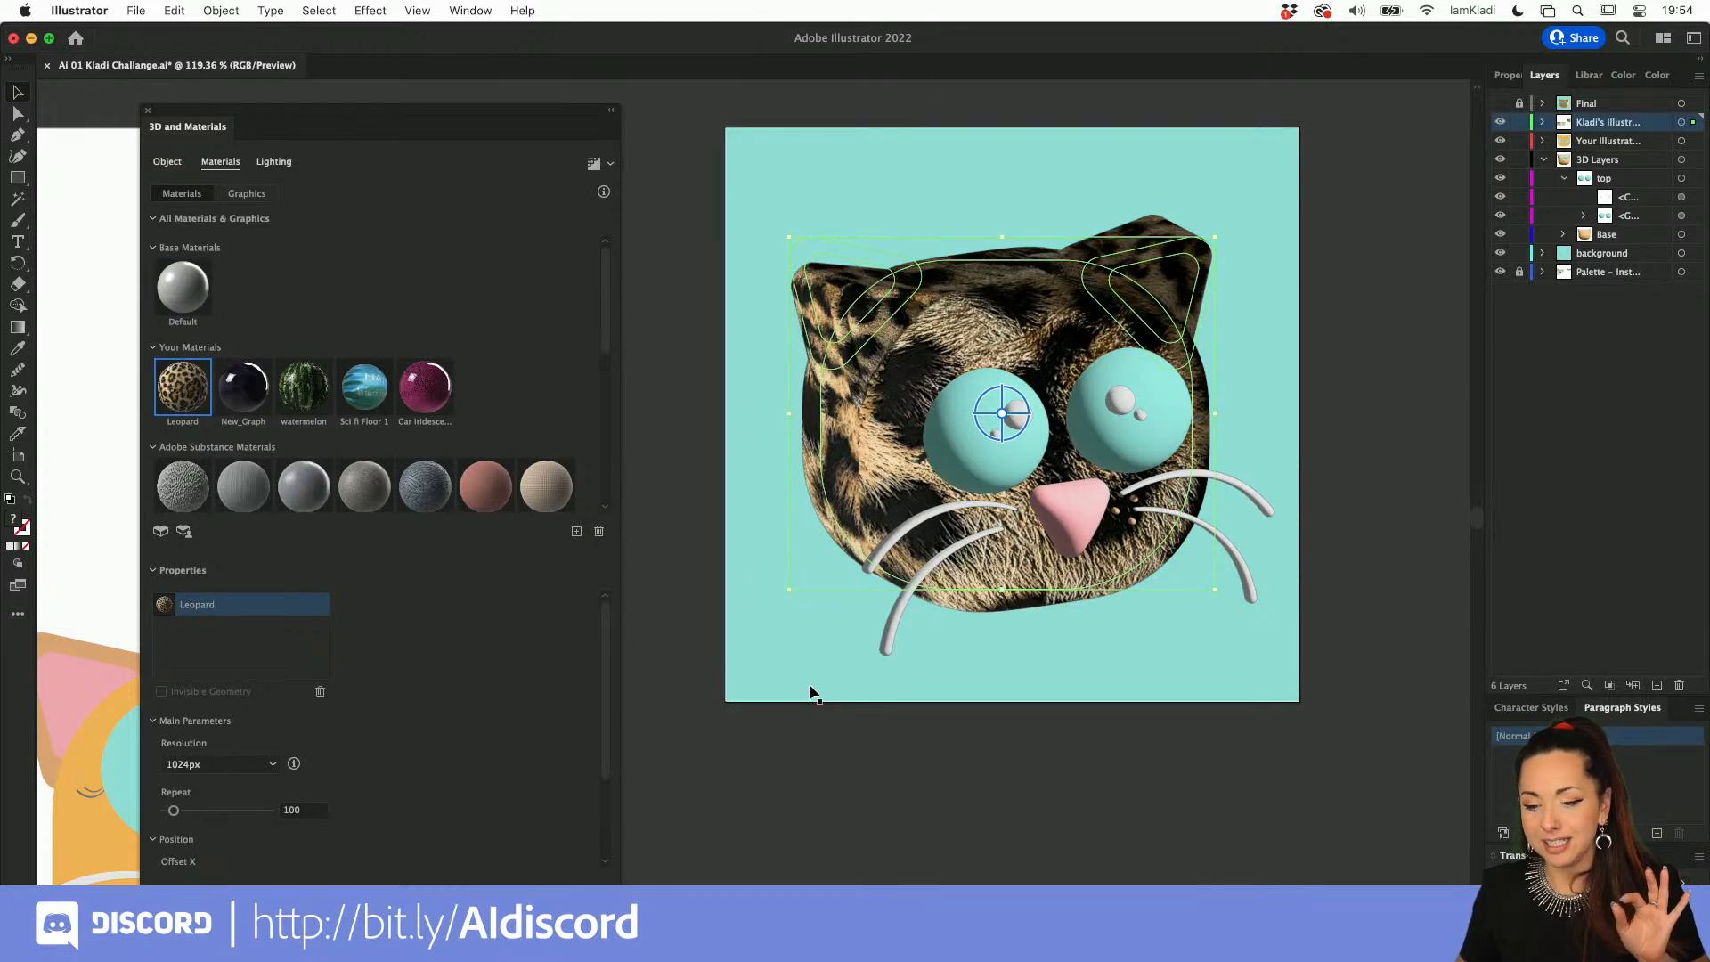
left_click(813, 747)
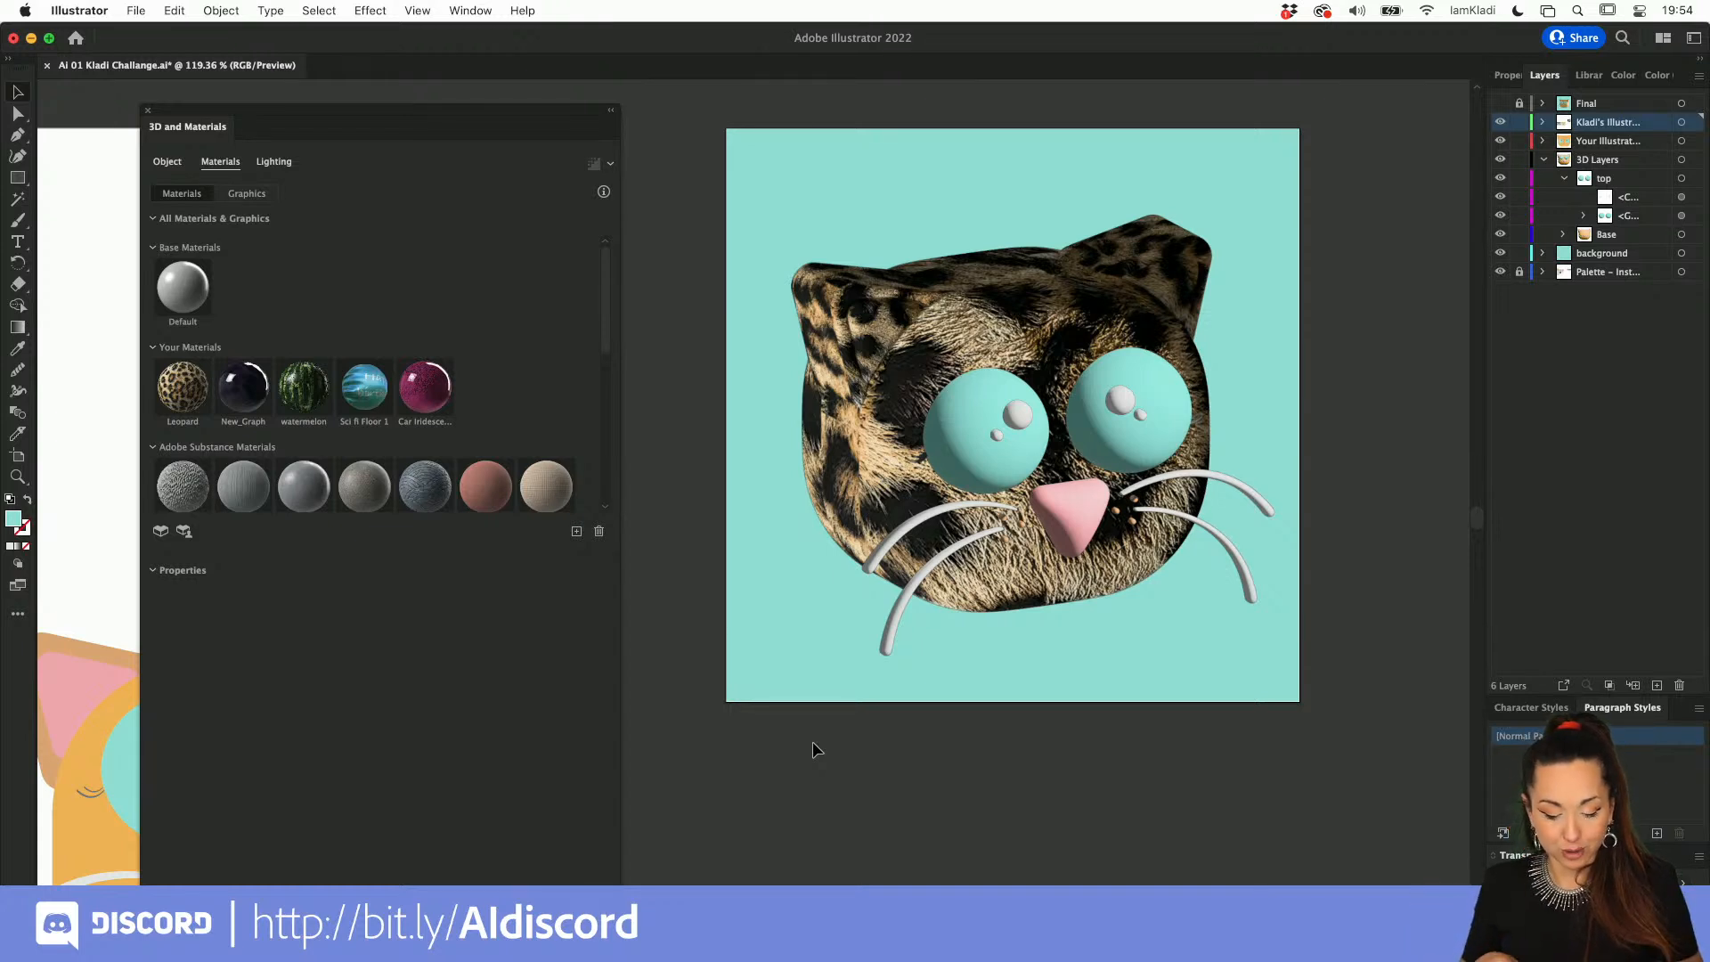
Step: Export only artboard 2 for screens as a 1x JPG 100 to the Desktop and view the exported image
key("alt+super+e")
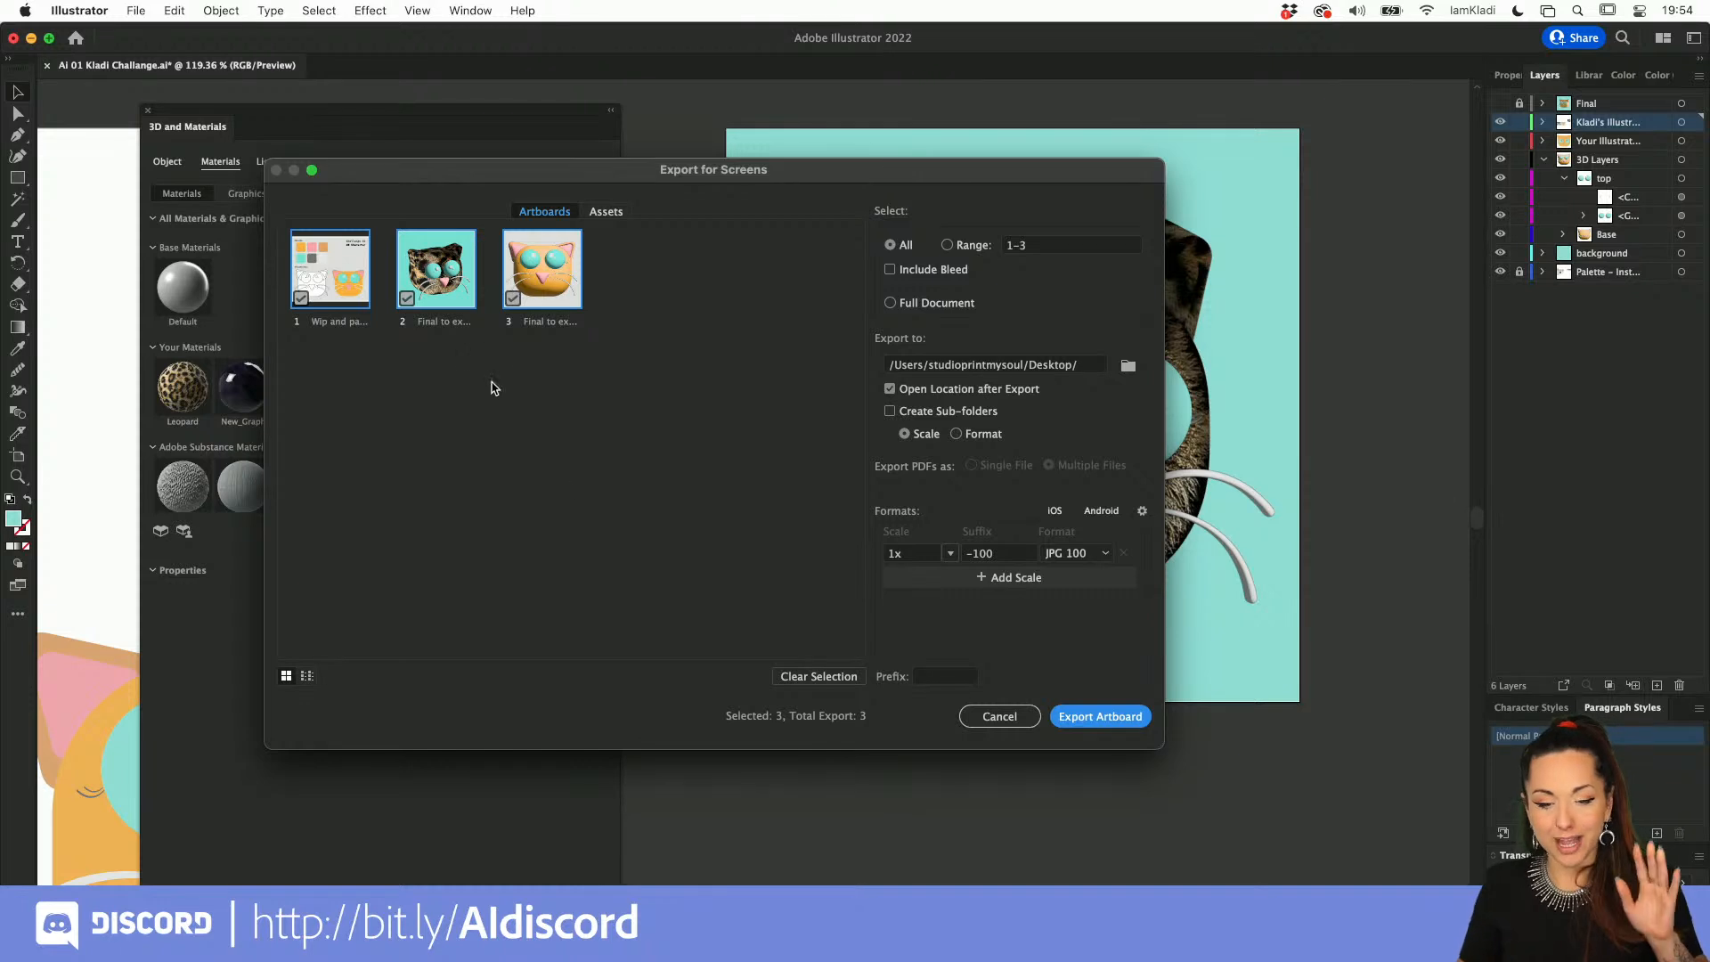
left_click(368, 267)
left_click(521, 289)
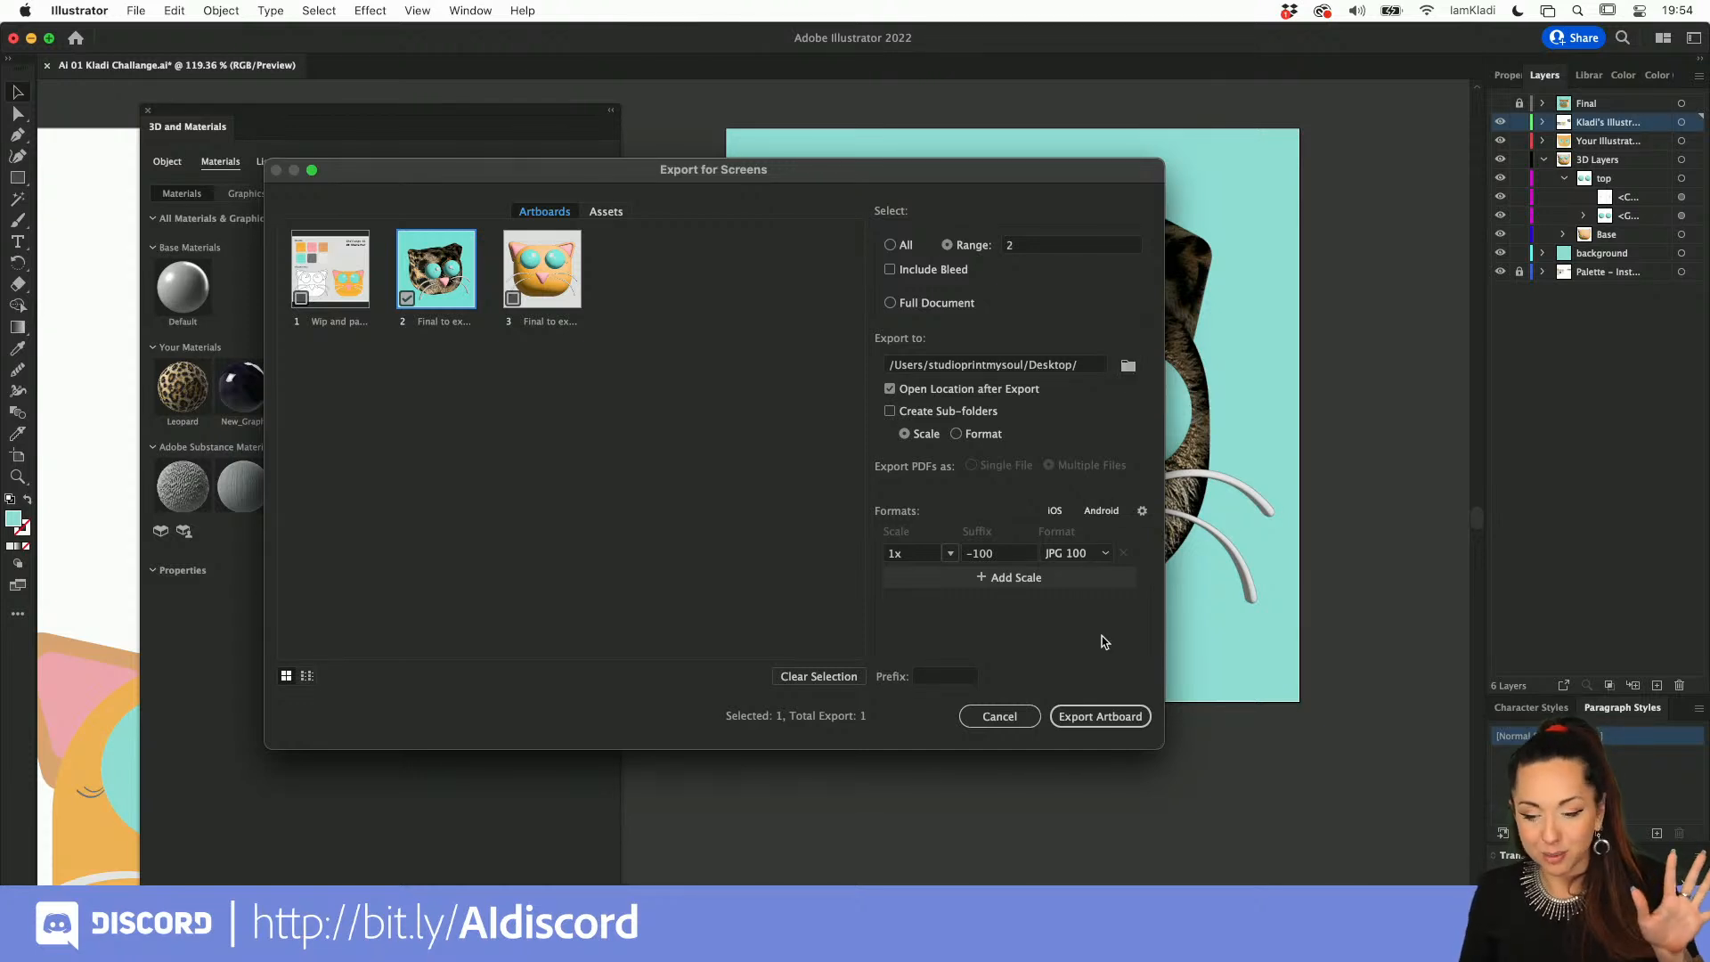
left_click(1078, 718)
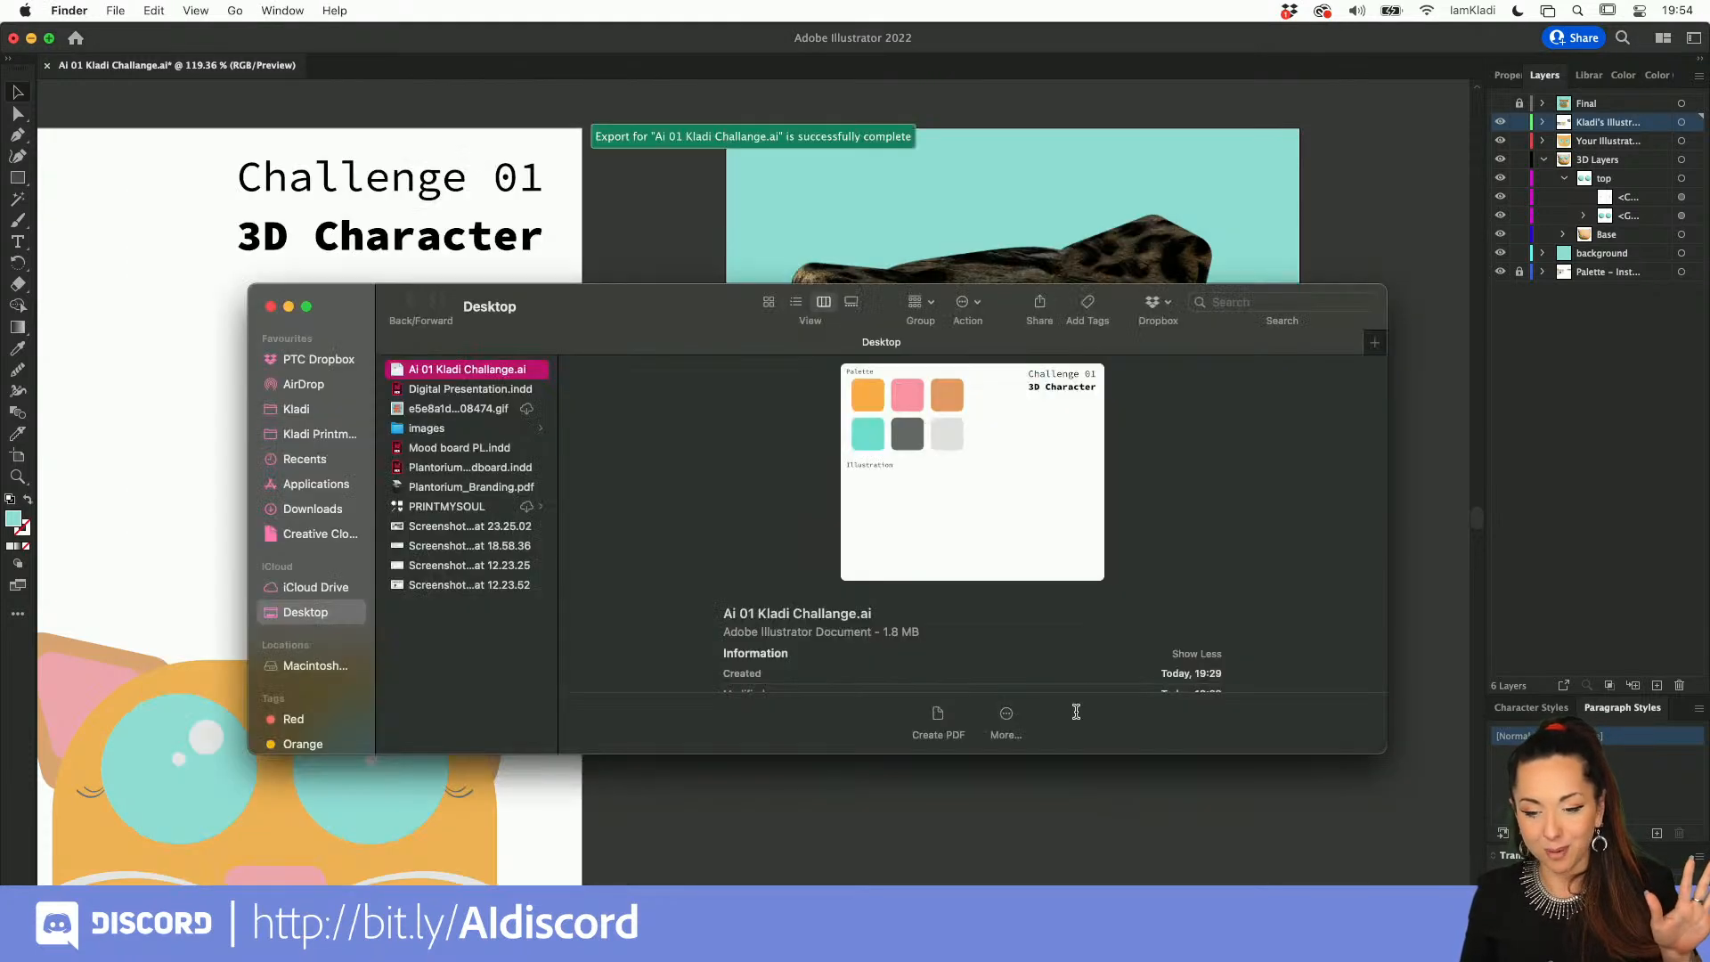
double_click(467, 429)
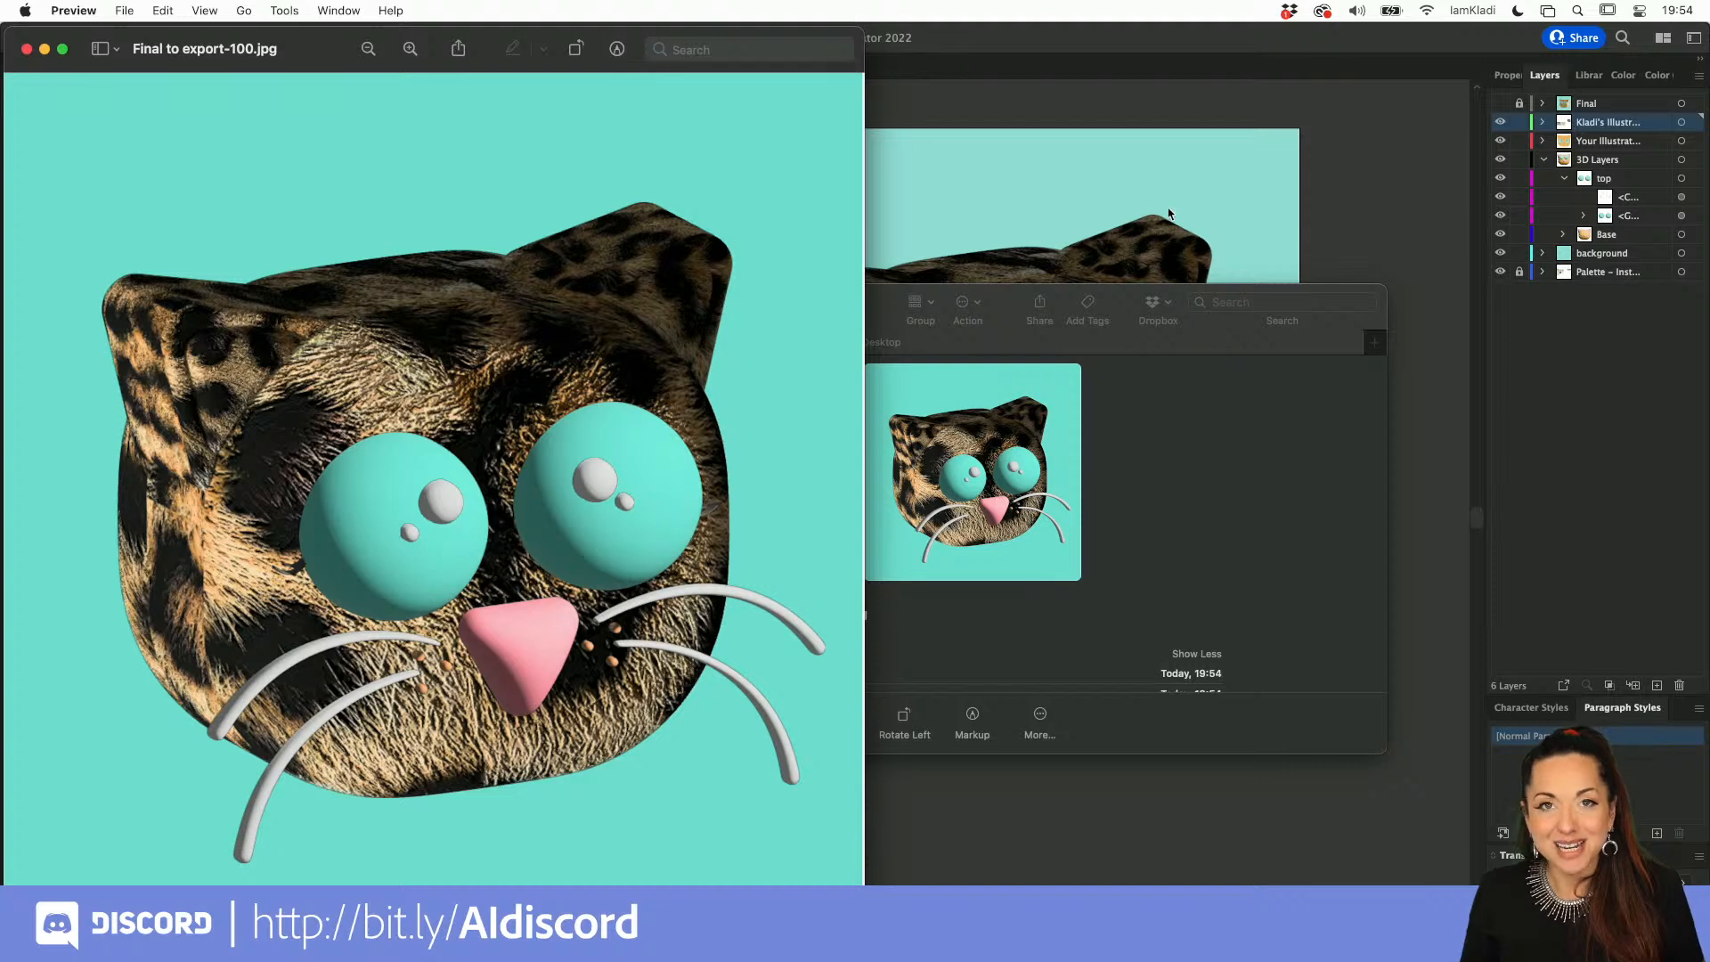
left_click(1376, 193)
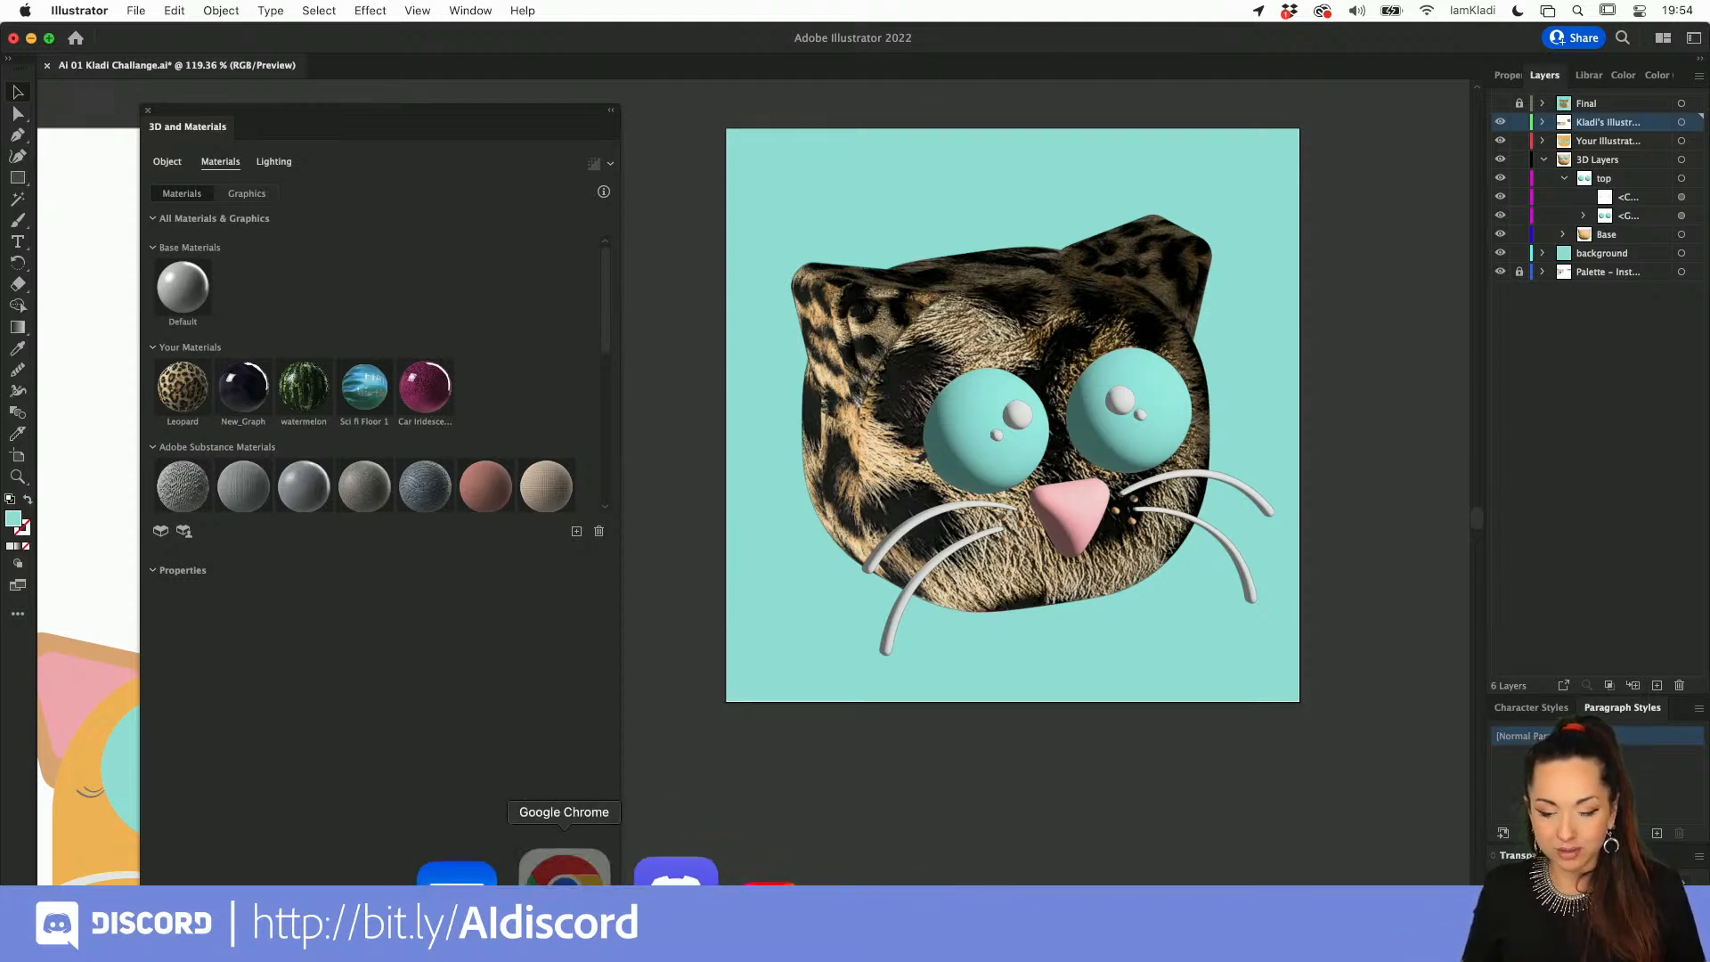
Step: Switch to Chrome and show the challenge channel of the Adobe Illustrator Discord server
left_click(567, 877)
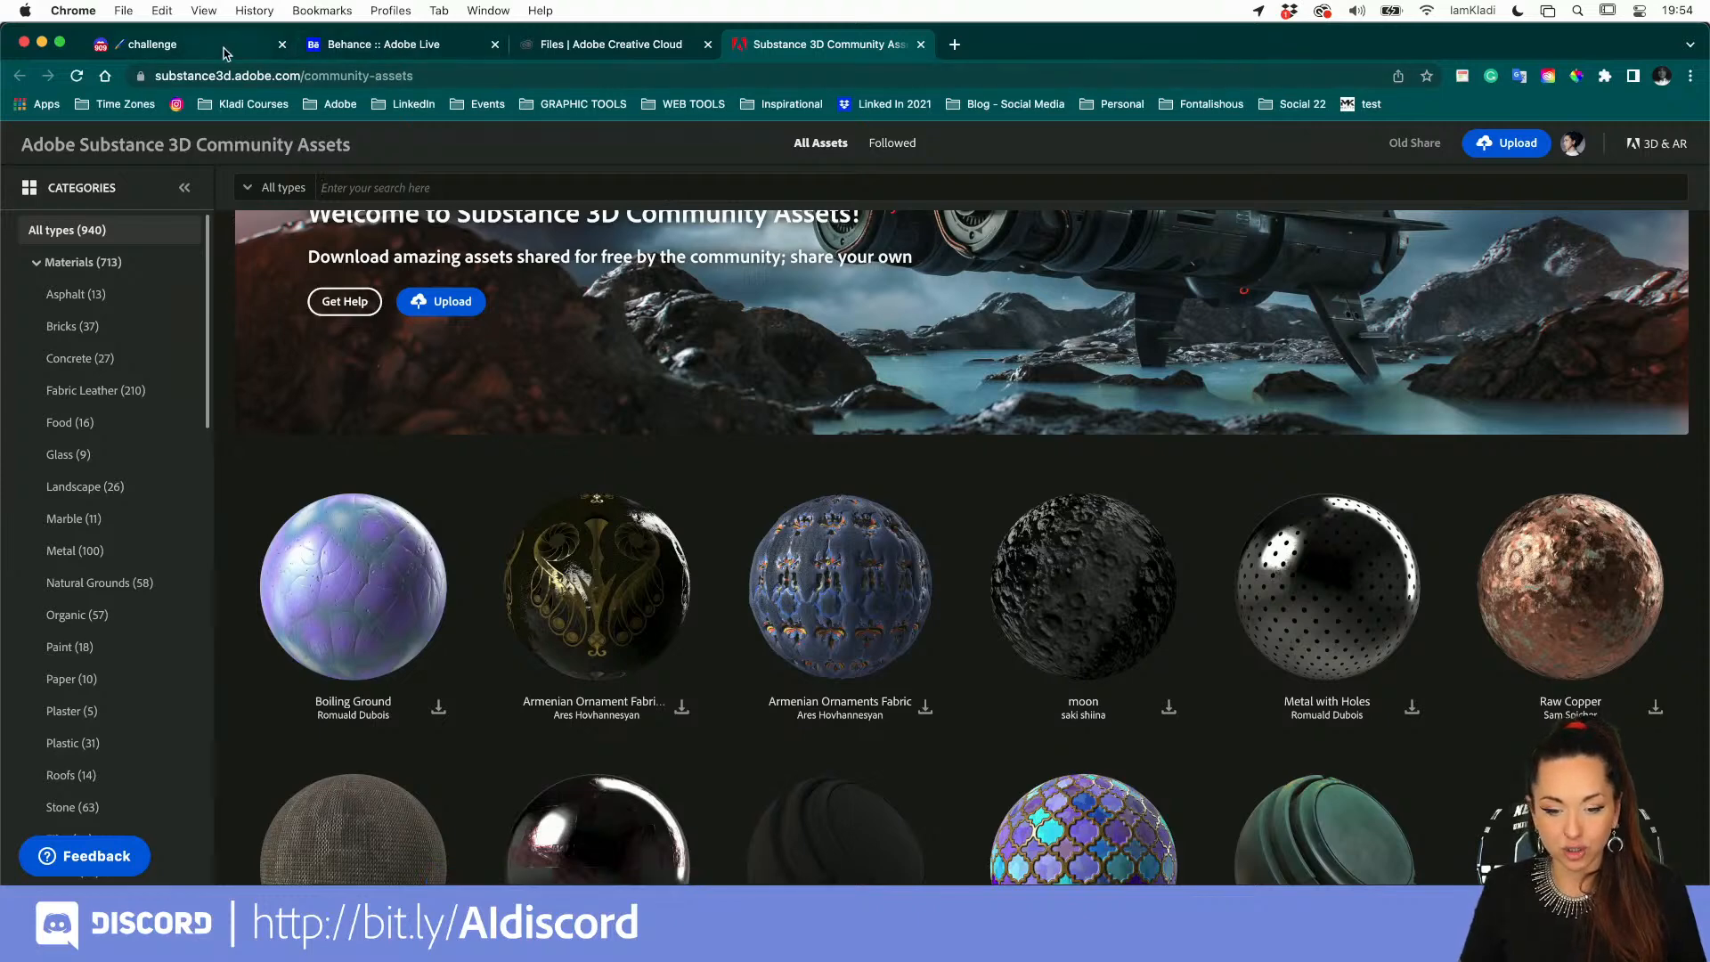
left_click(223, 52)
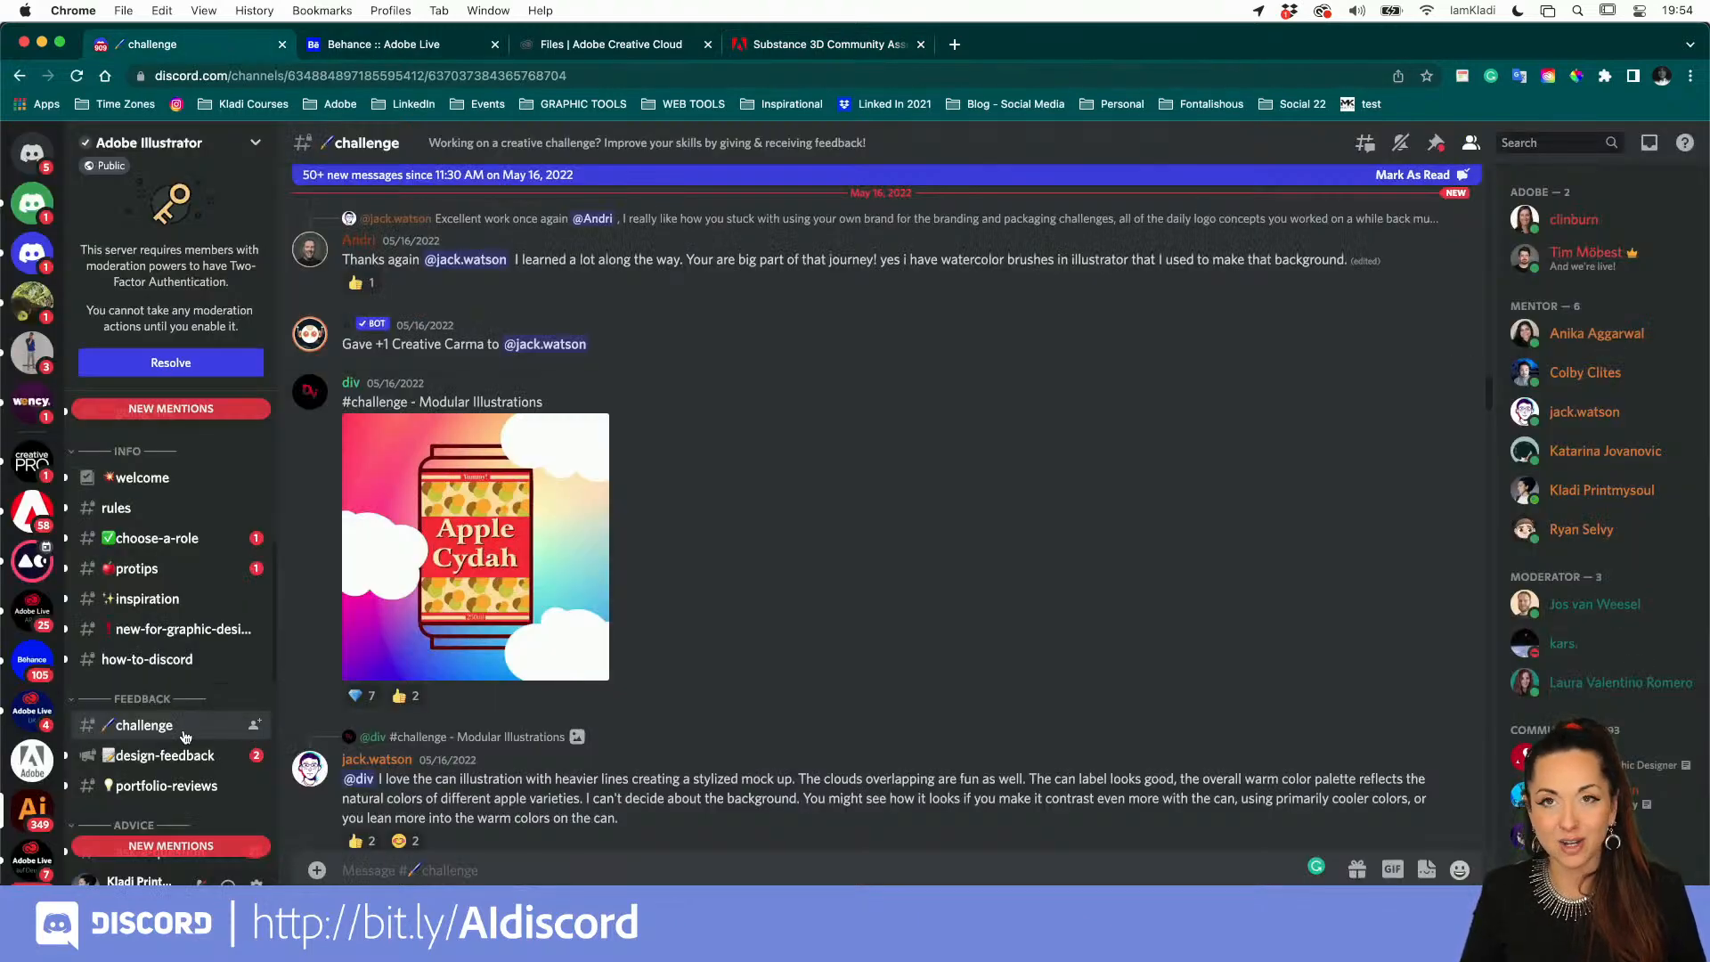